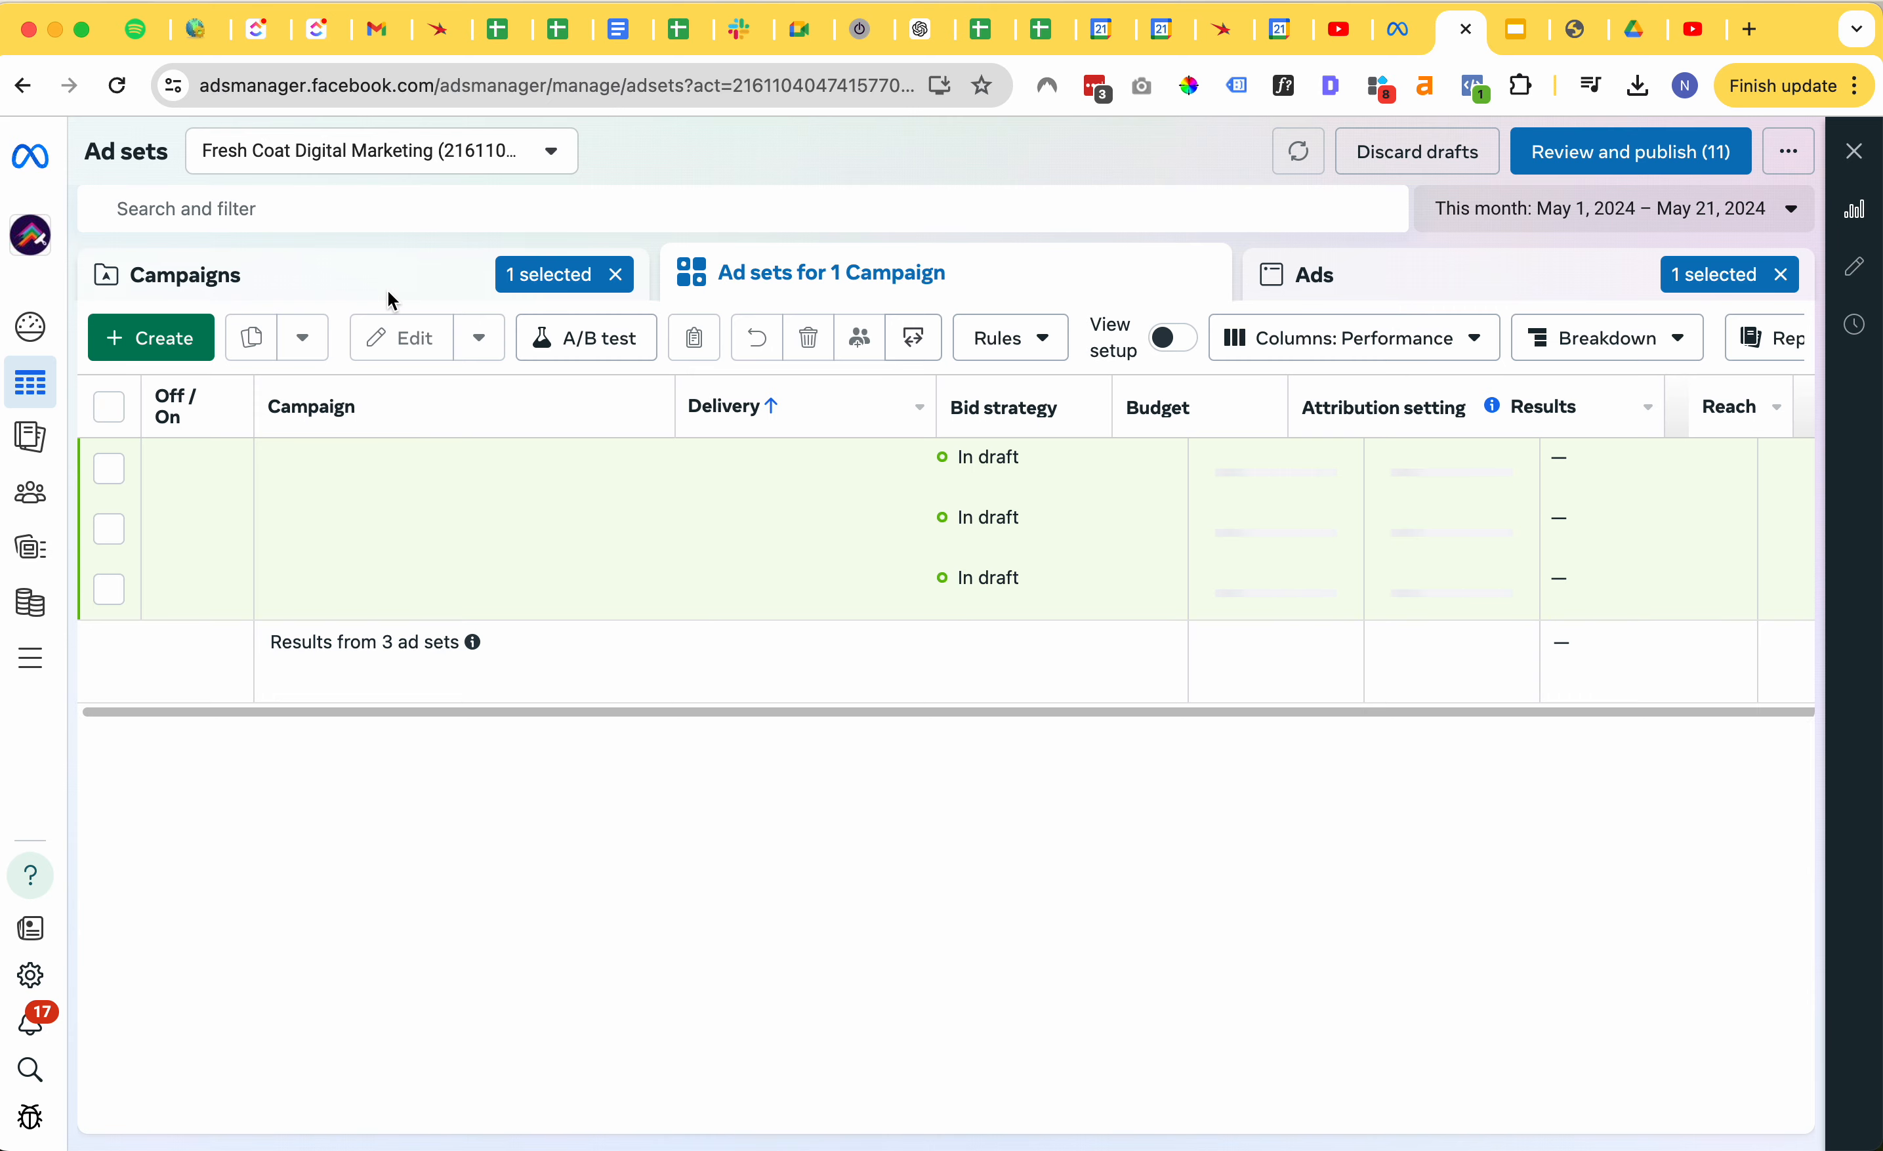
- Switch to the campaigns list and reload the page
click(391, 300)
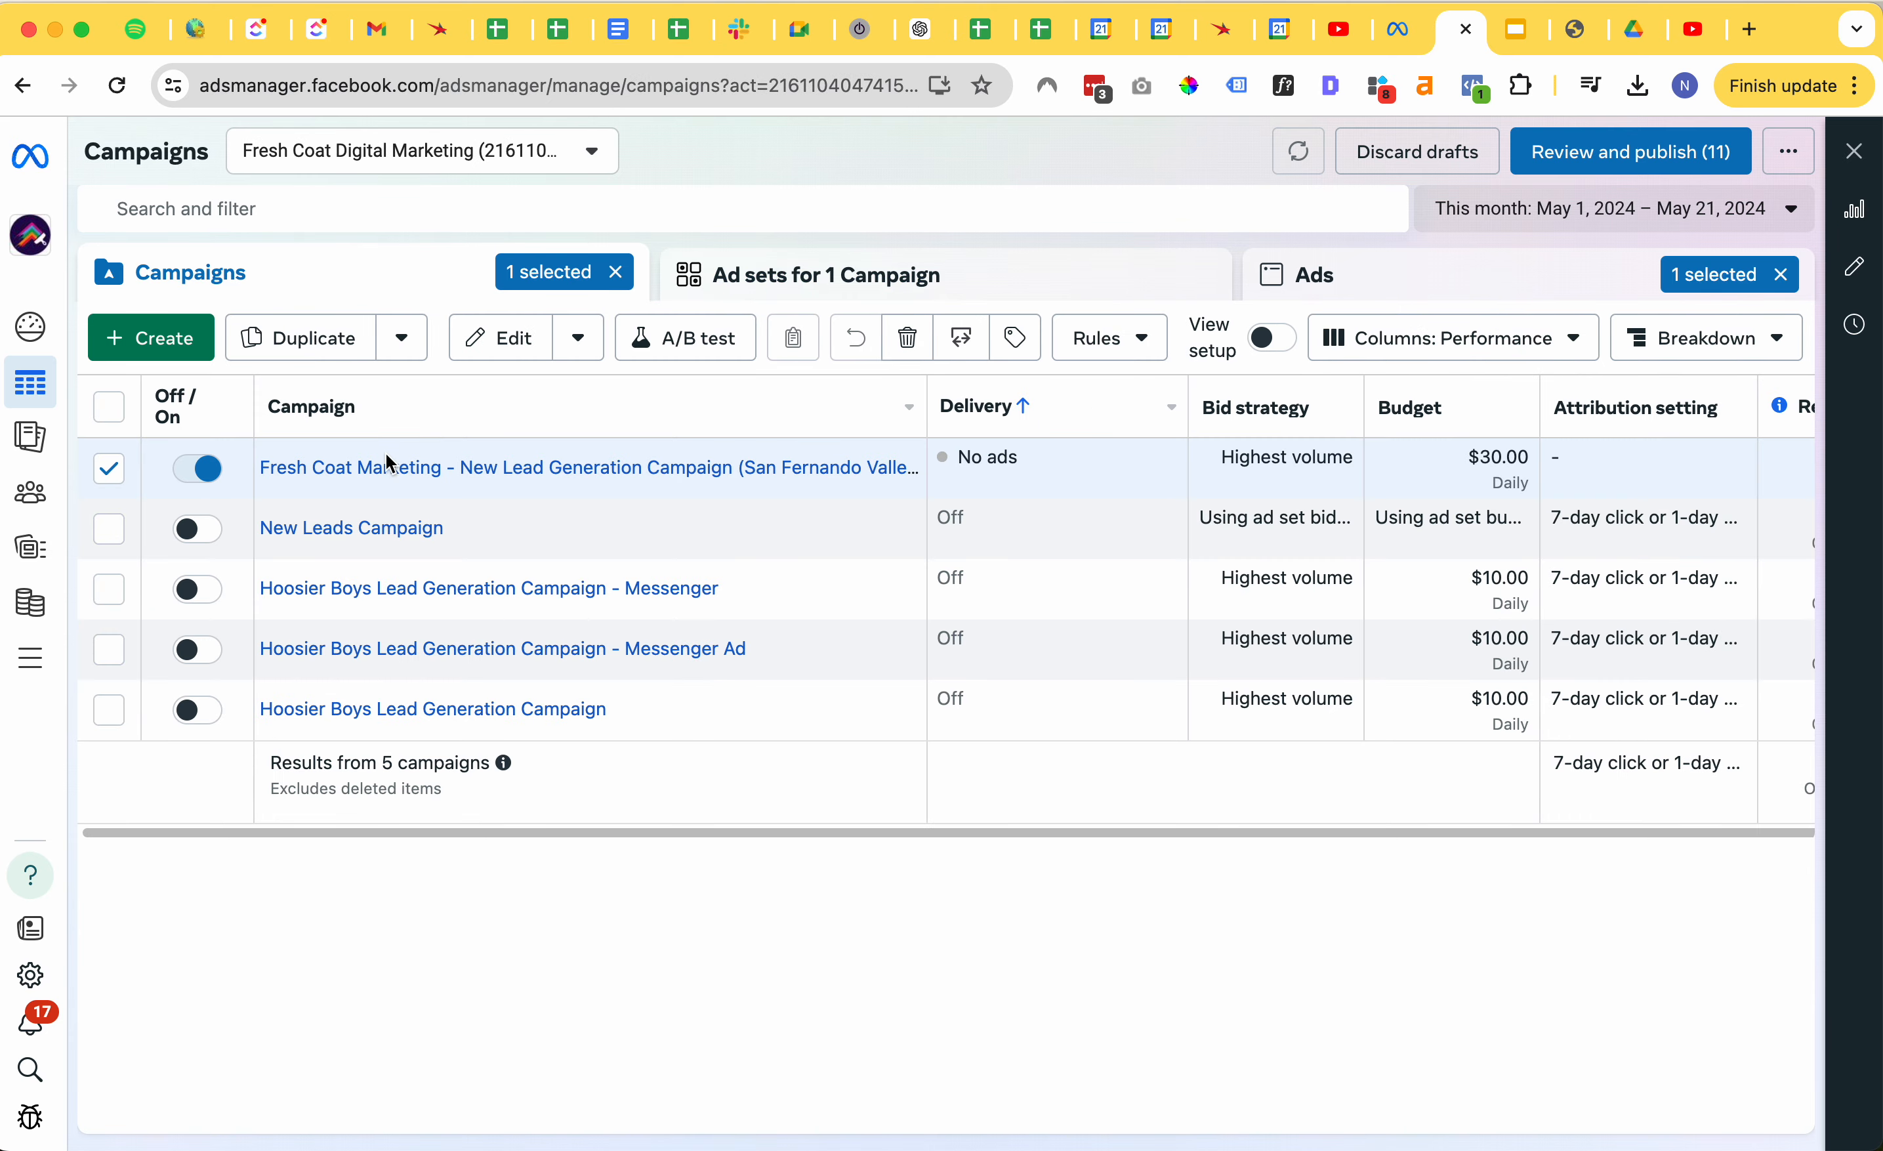
click(591, 88)
key(Return)
click(463, 83)
click(1414, 31)
click(1442, 45)
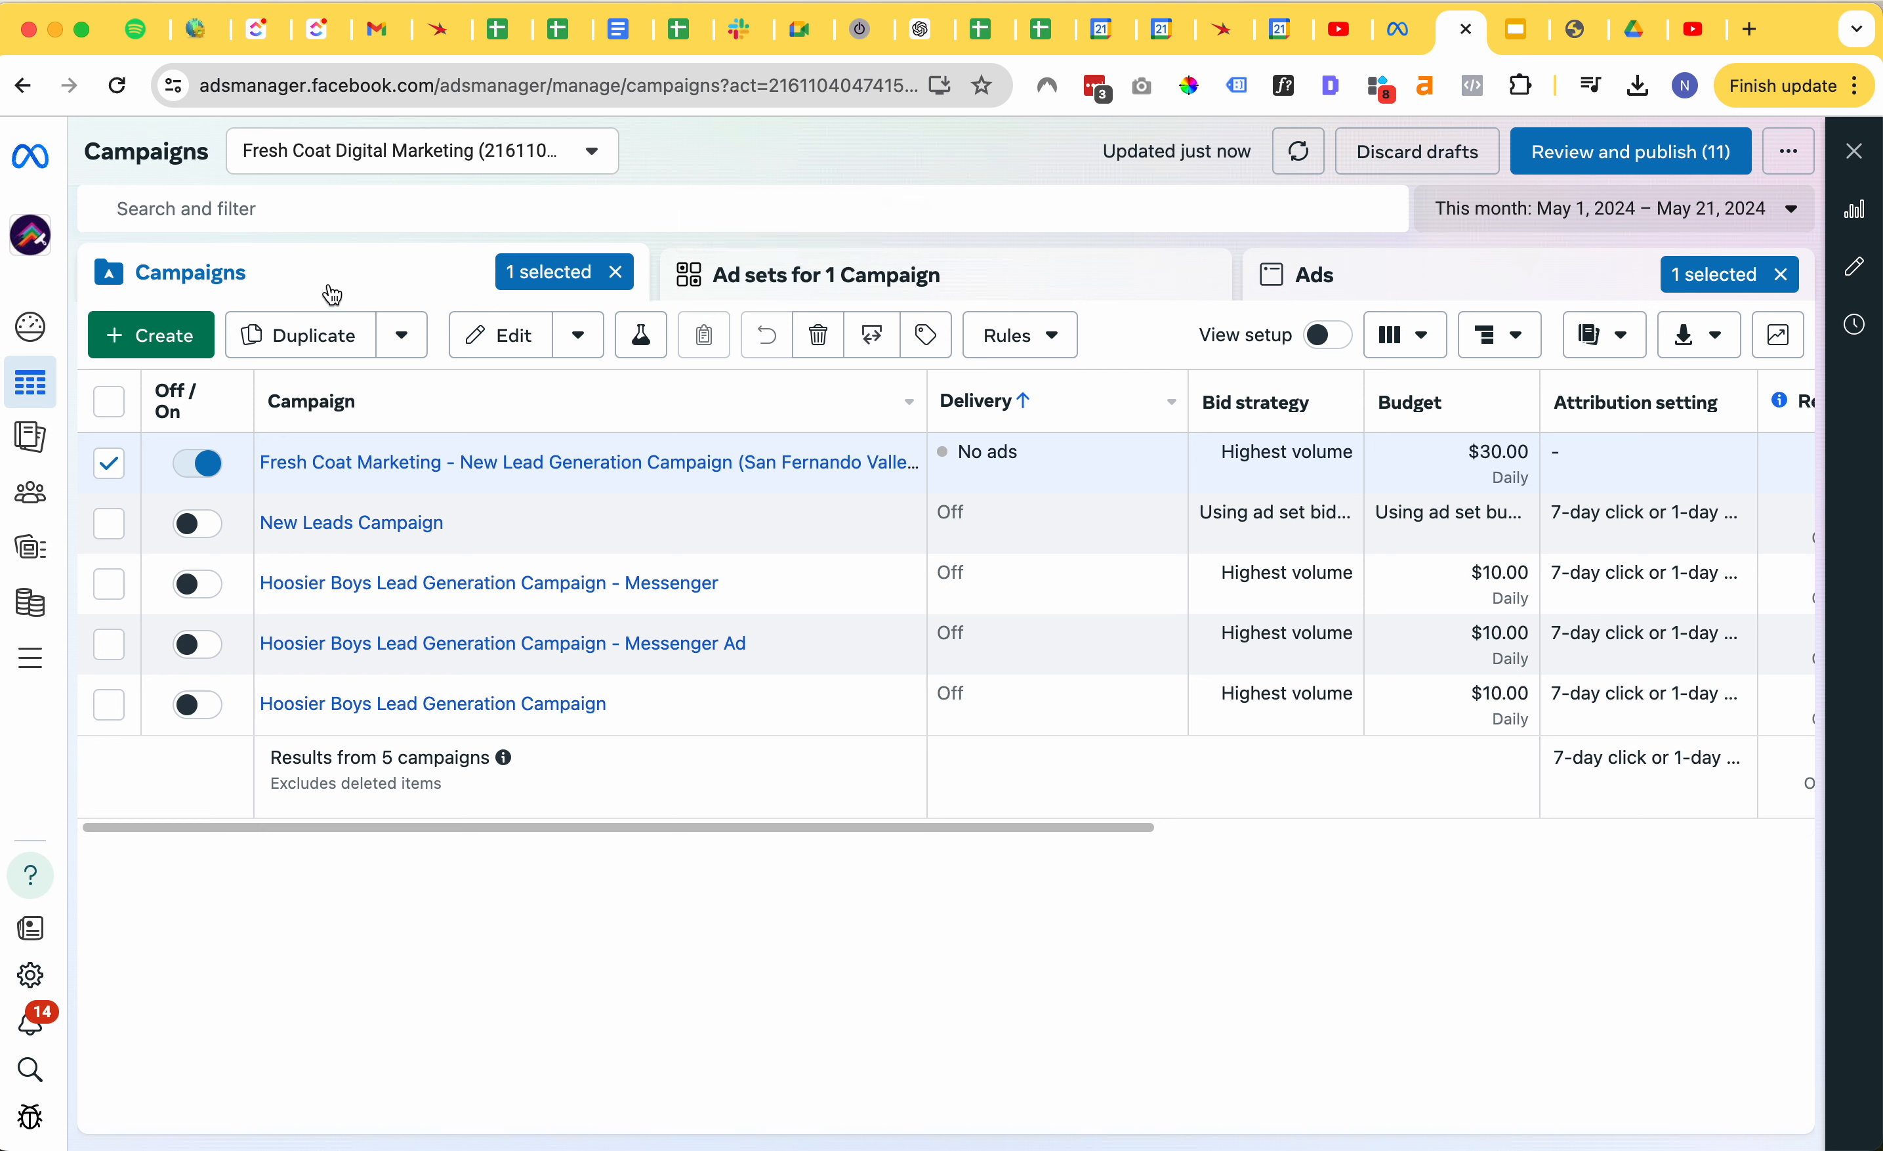
- Open the Single Image Ad for editing, under the San Fernando Valley lead campaign's Broad Targeting ad set
click(387, 466)
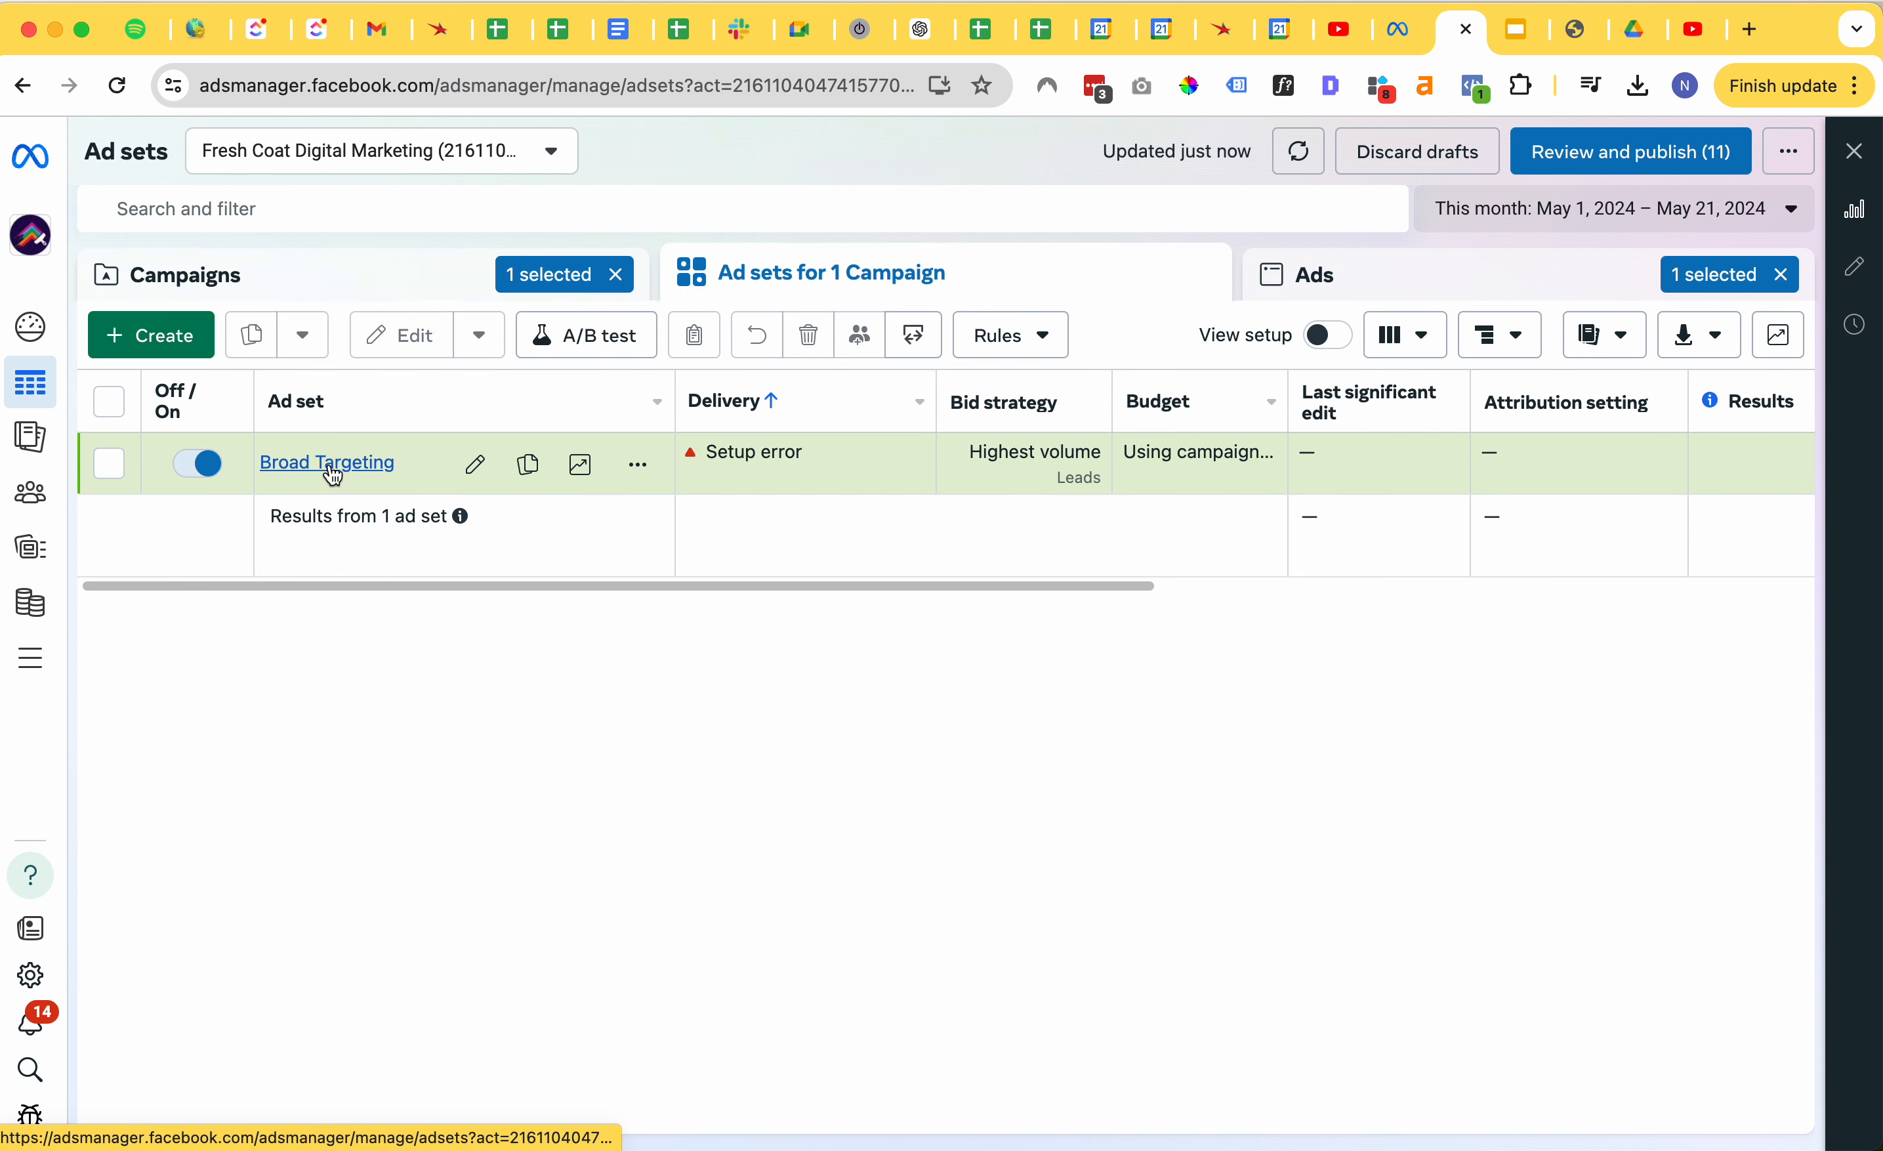
click(331, 469)
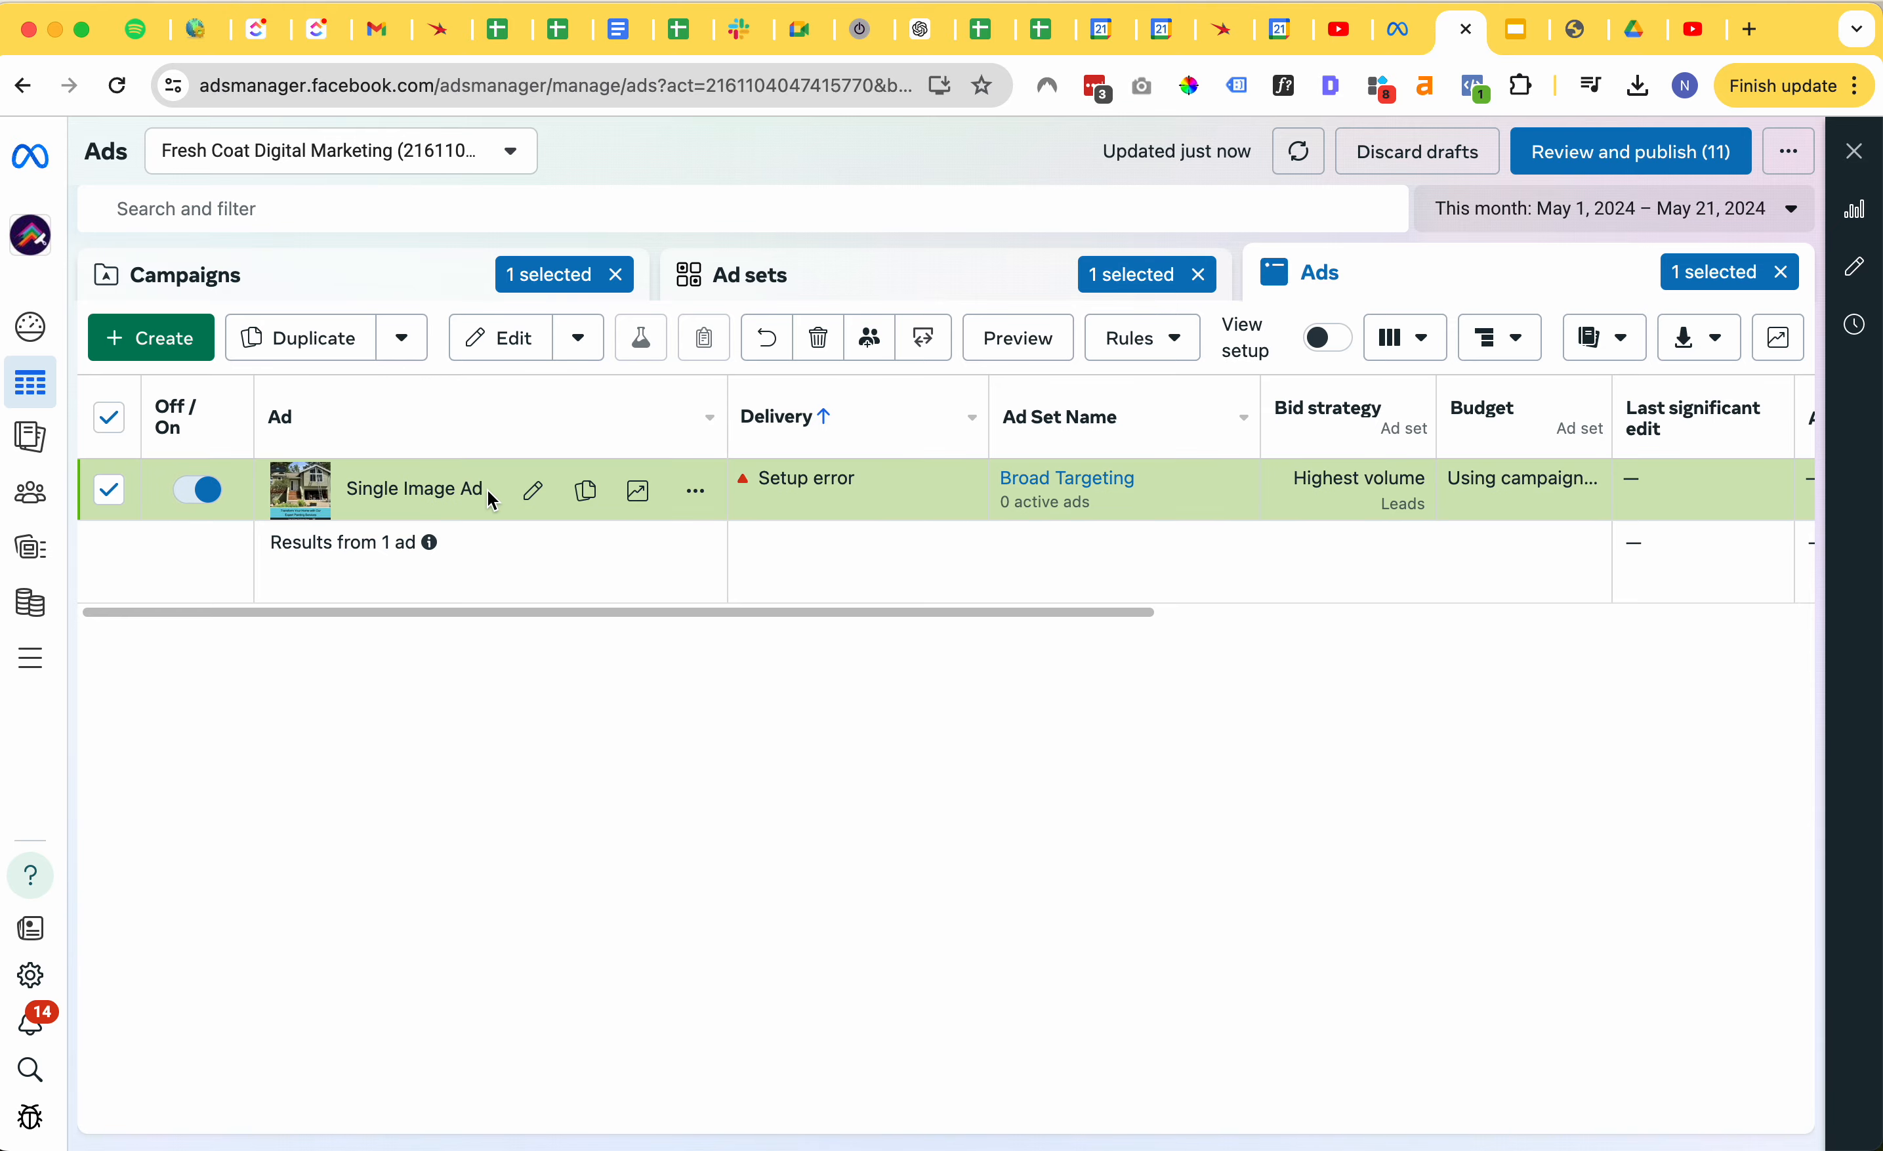
click(534, 487)
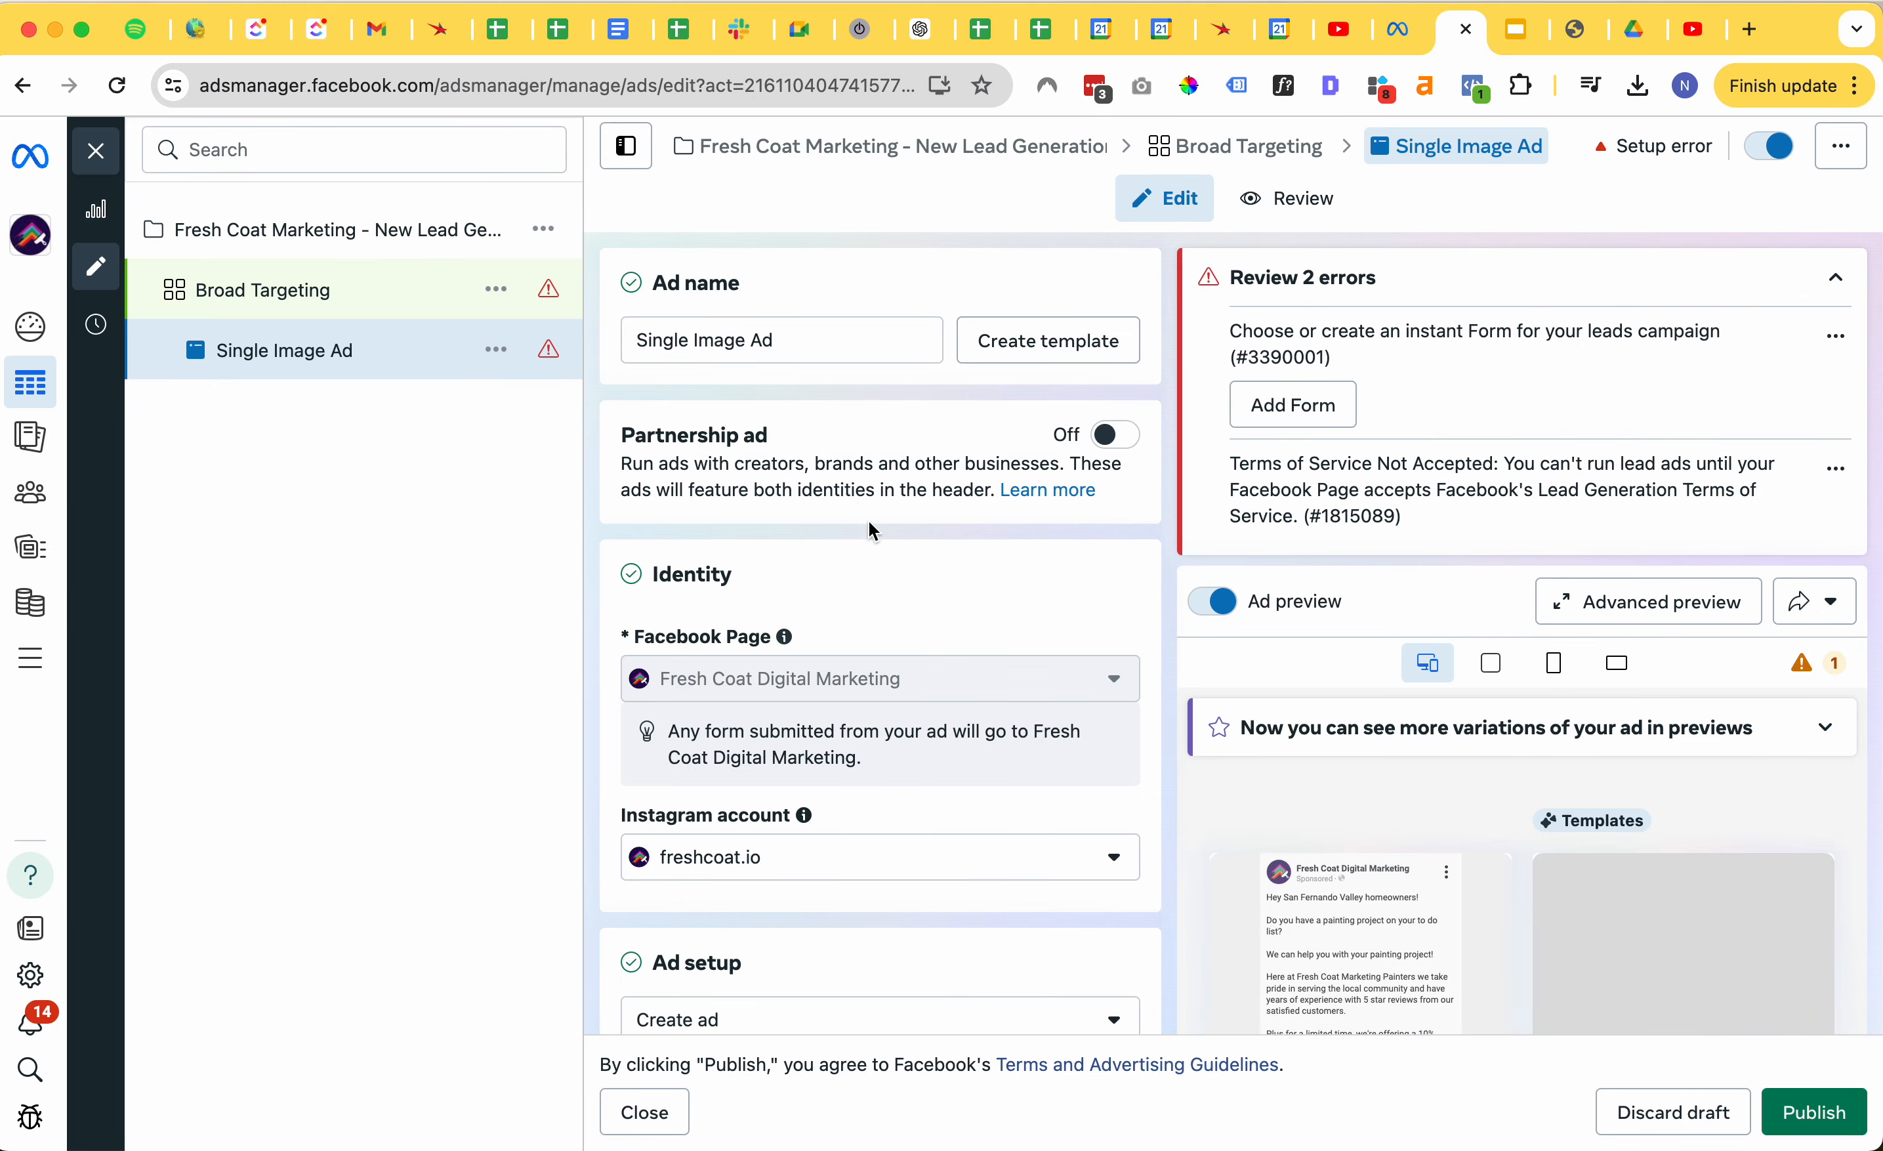
- Dismiss the recommendations, start a new instant form for the ad's destination and name it "New Form (5/21)"
scroll(870, 525, down, 7)
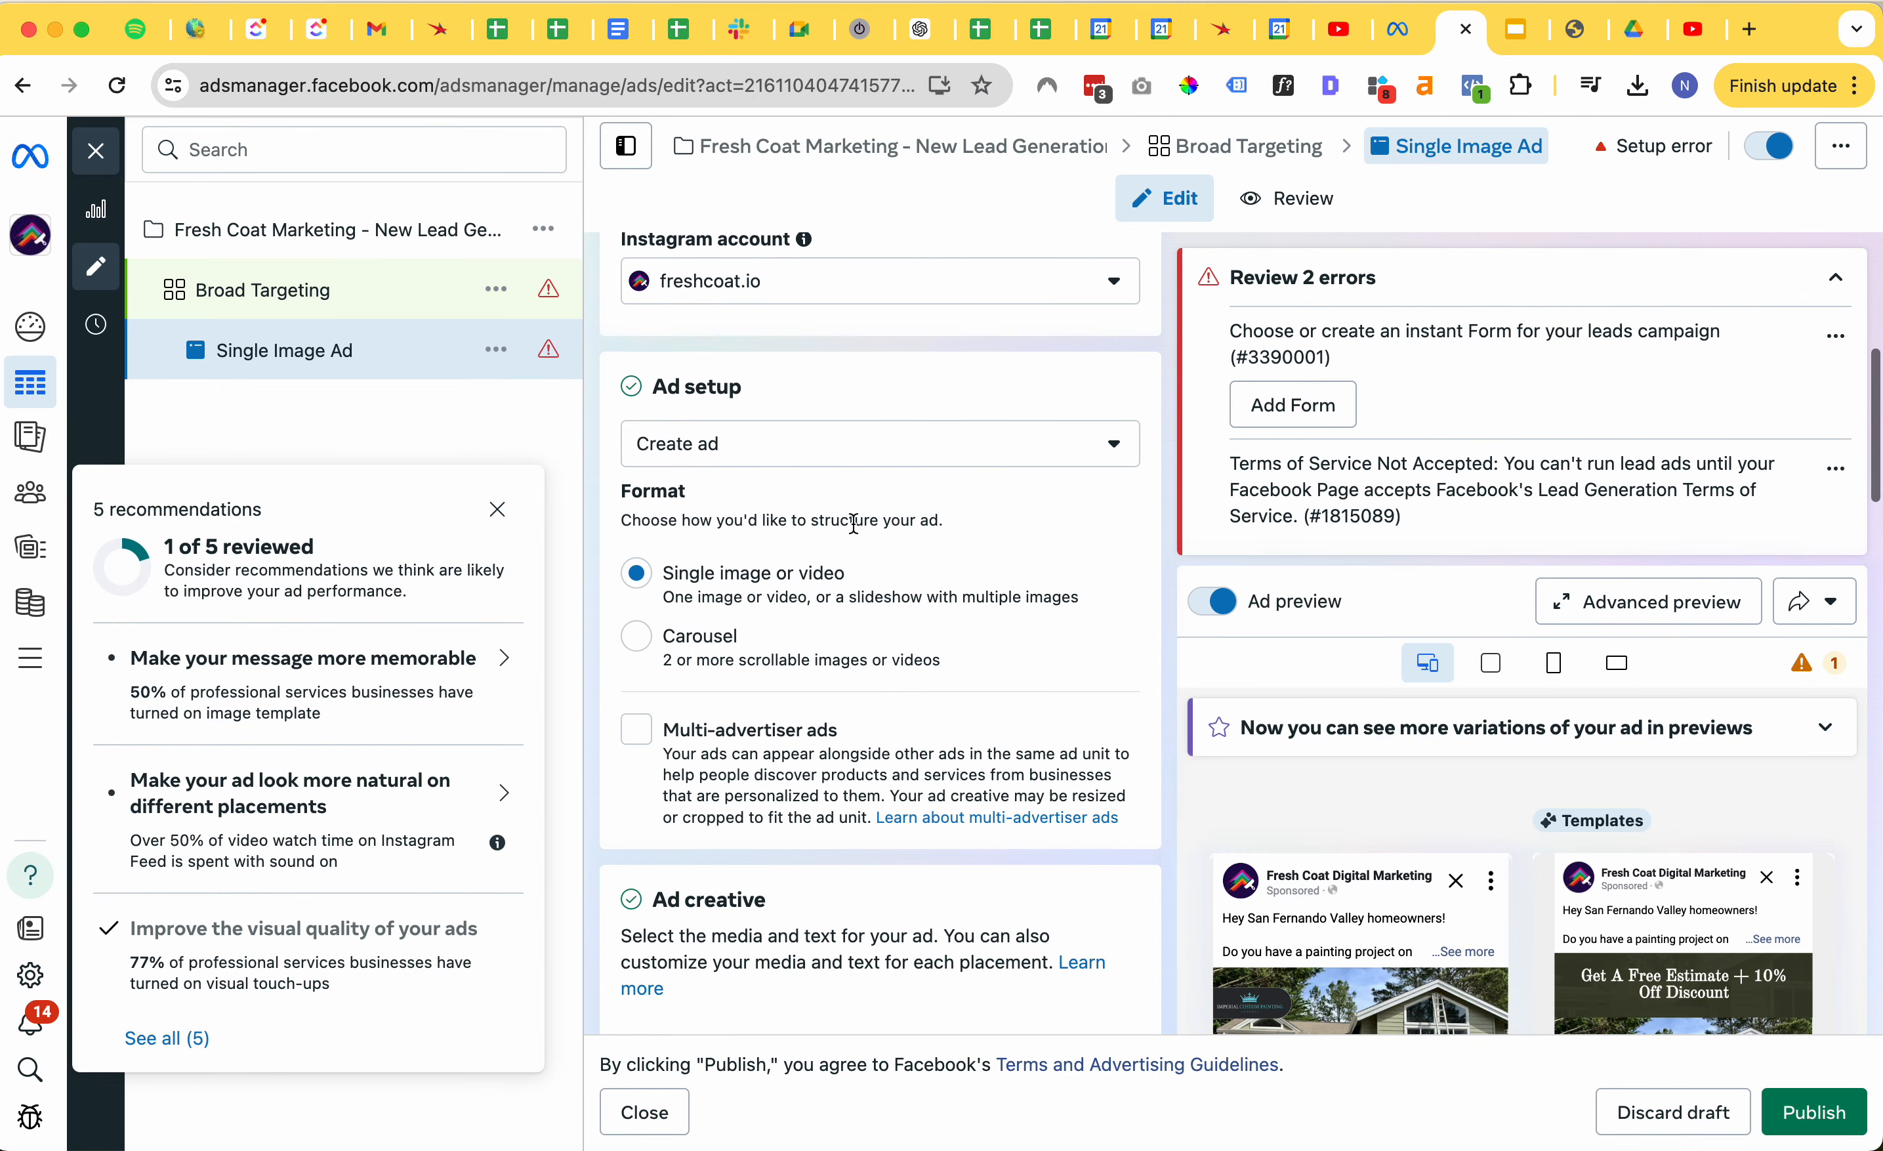
click(497, 510)
scroll(876, 508, down, 15)
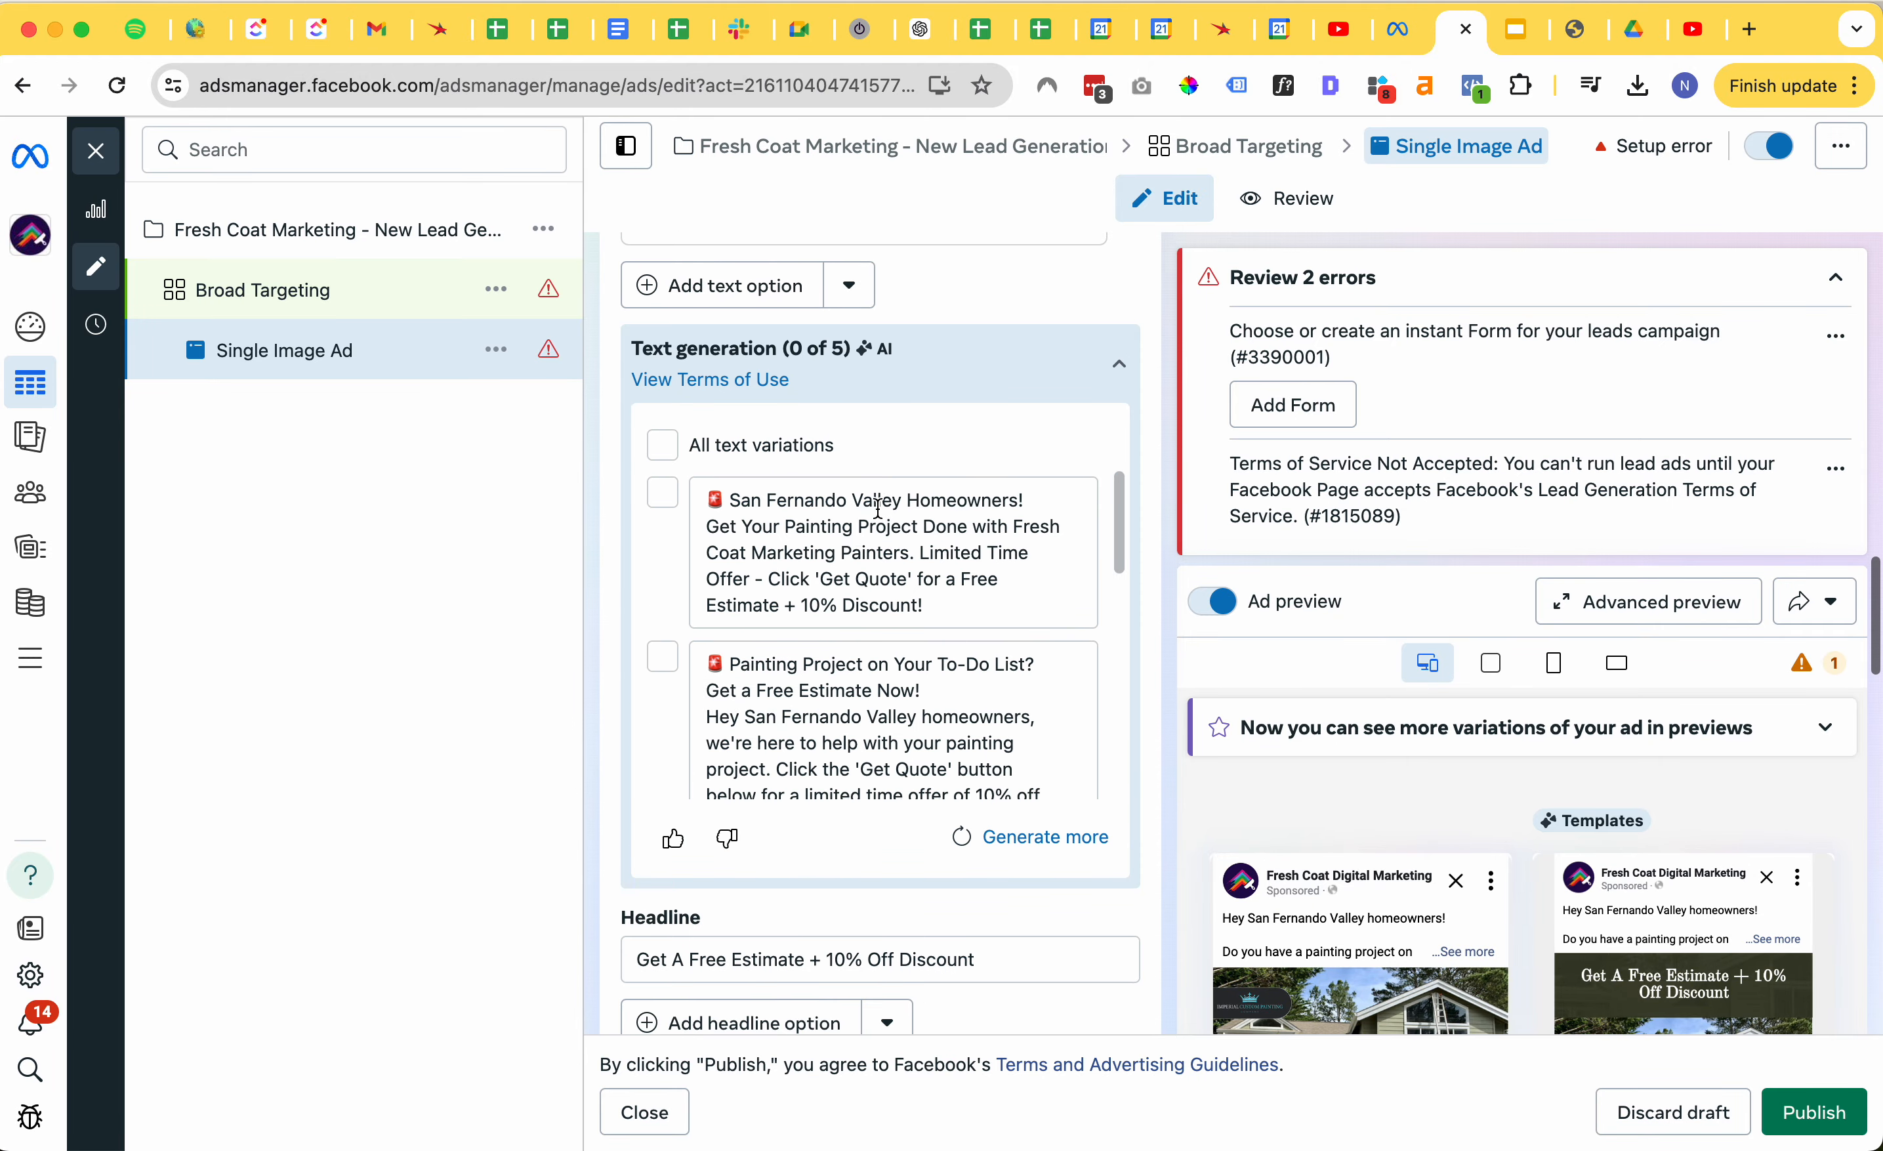
scroll(1148, 433, down, 15)
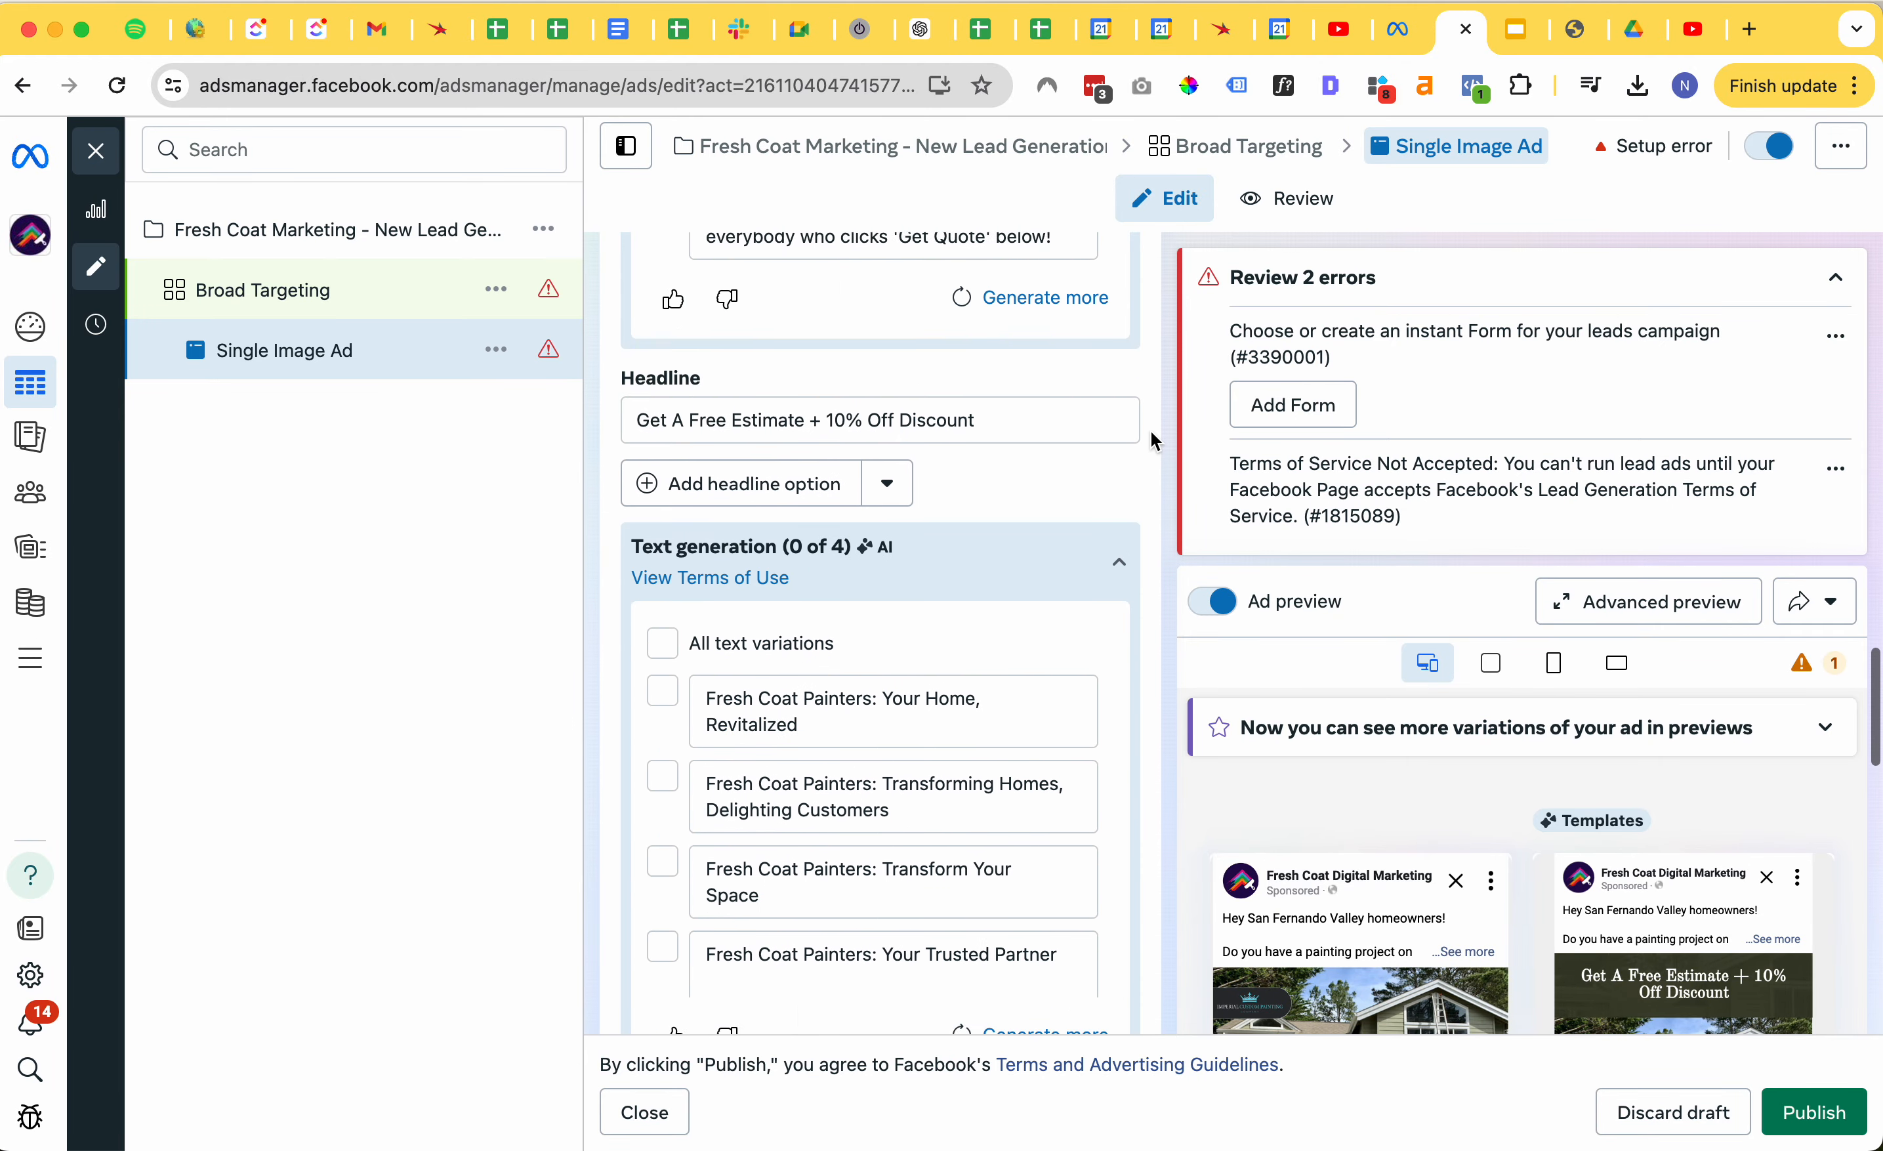
scroll(1152, 440, down, 10)
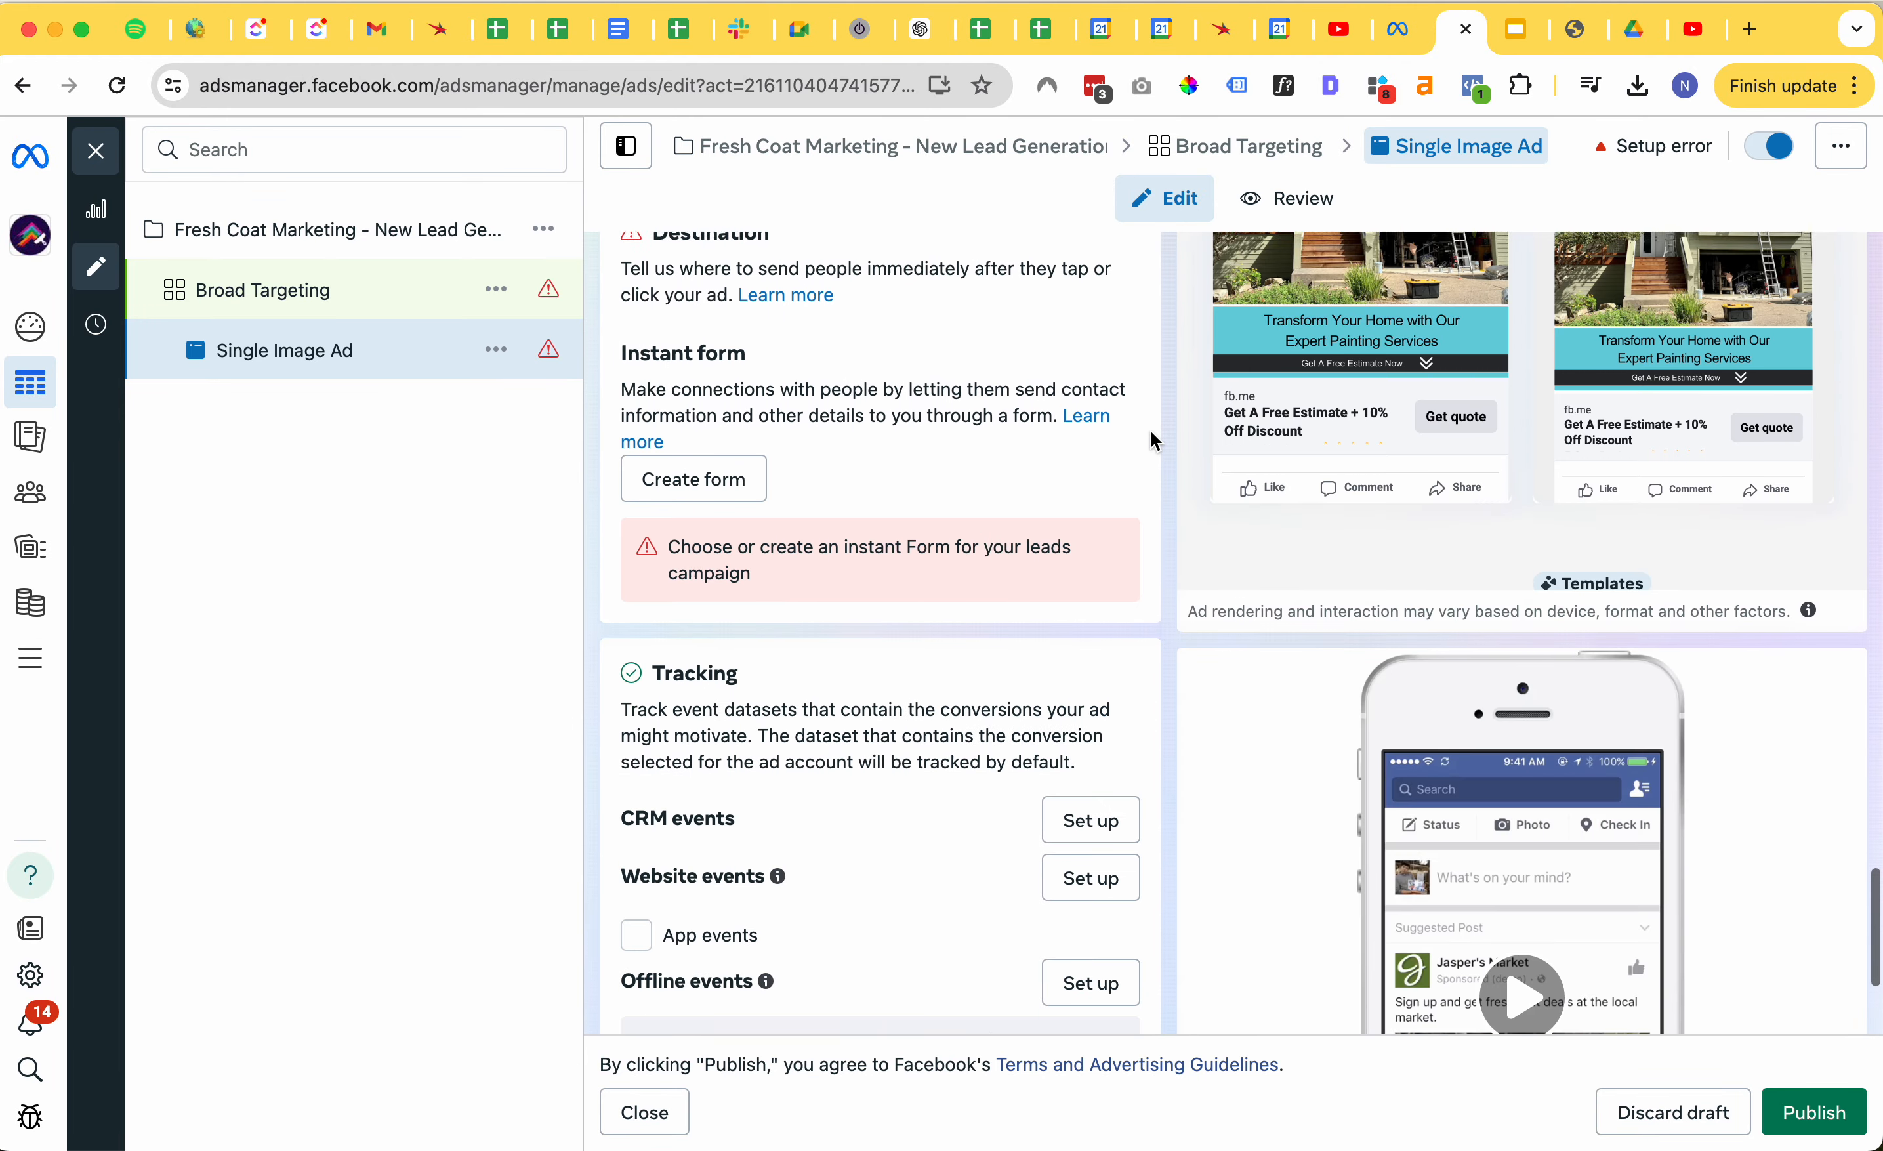
scroll(1152, 439, up, 2)
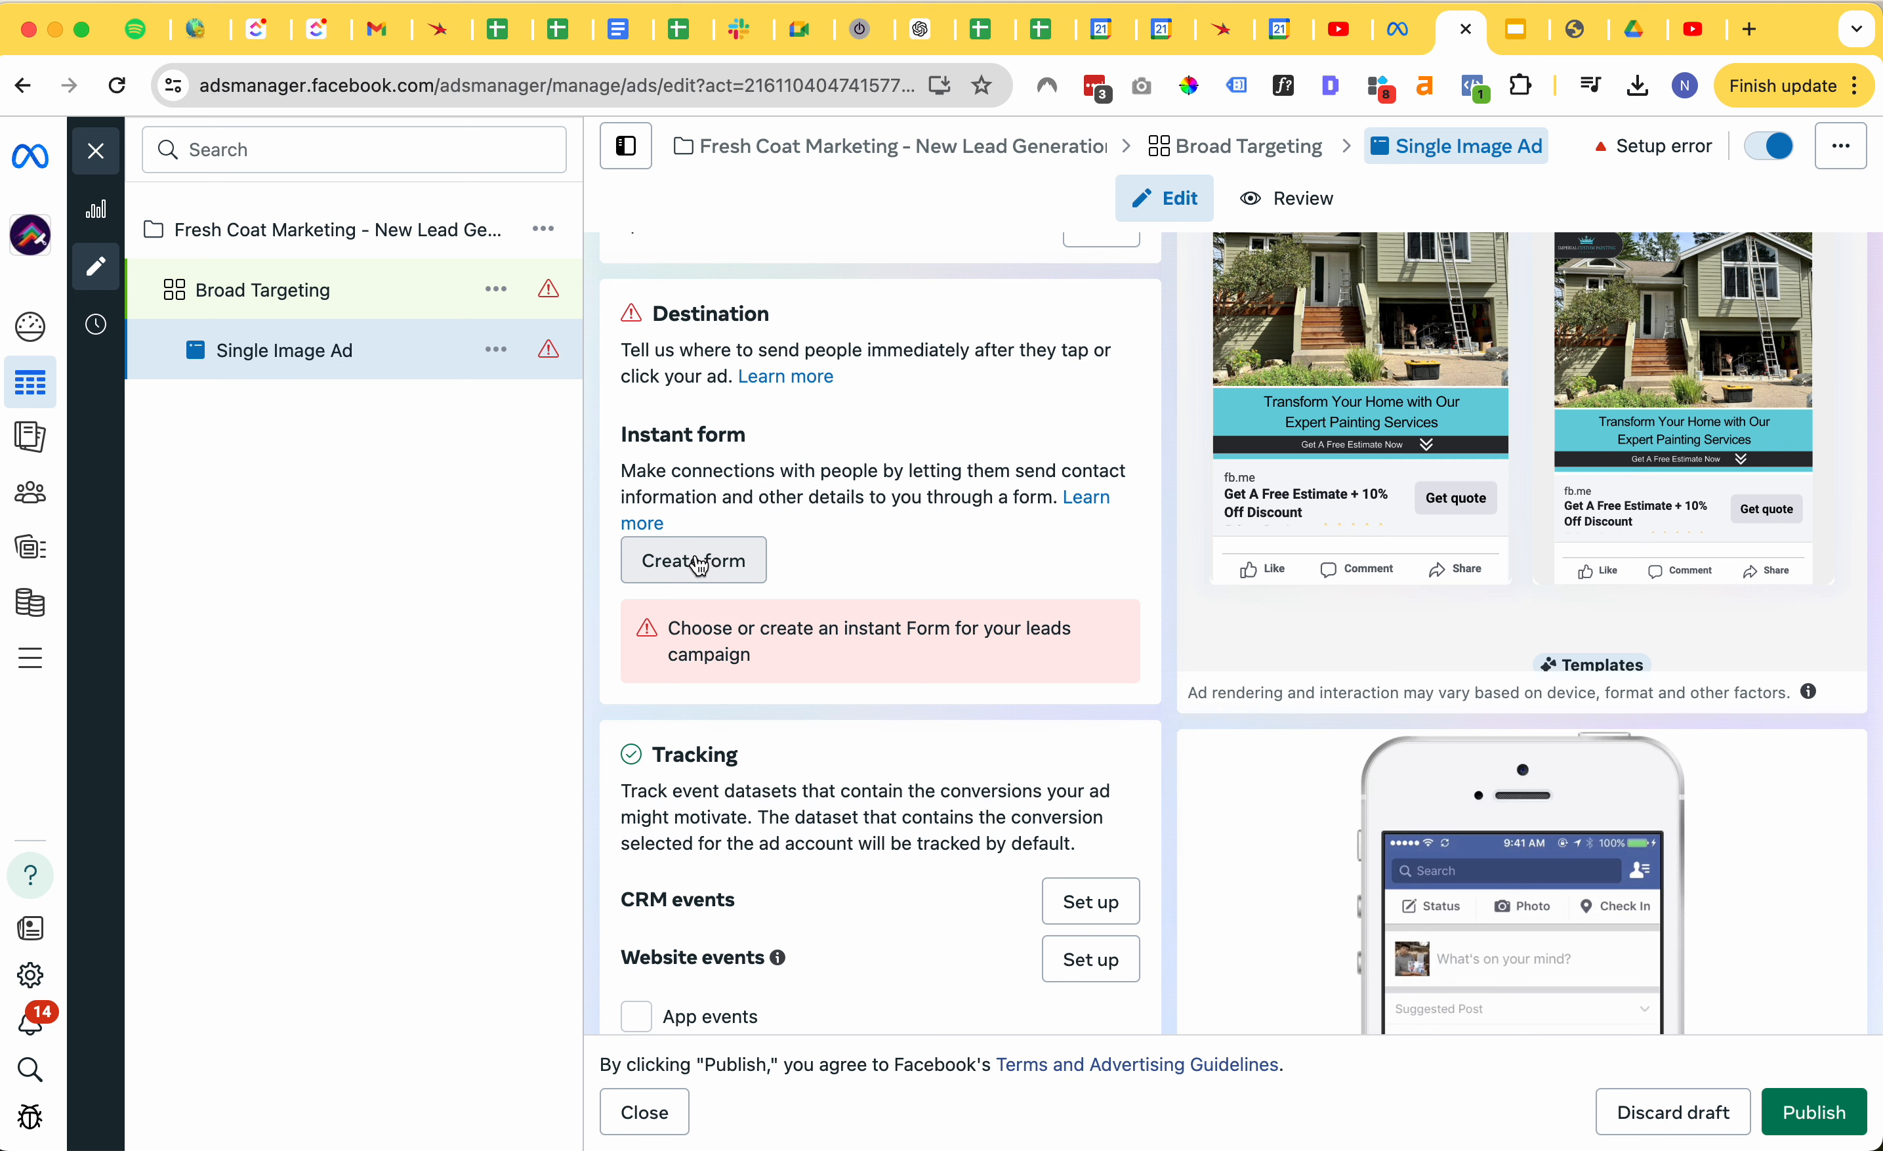
click(697, 567)
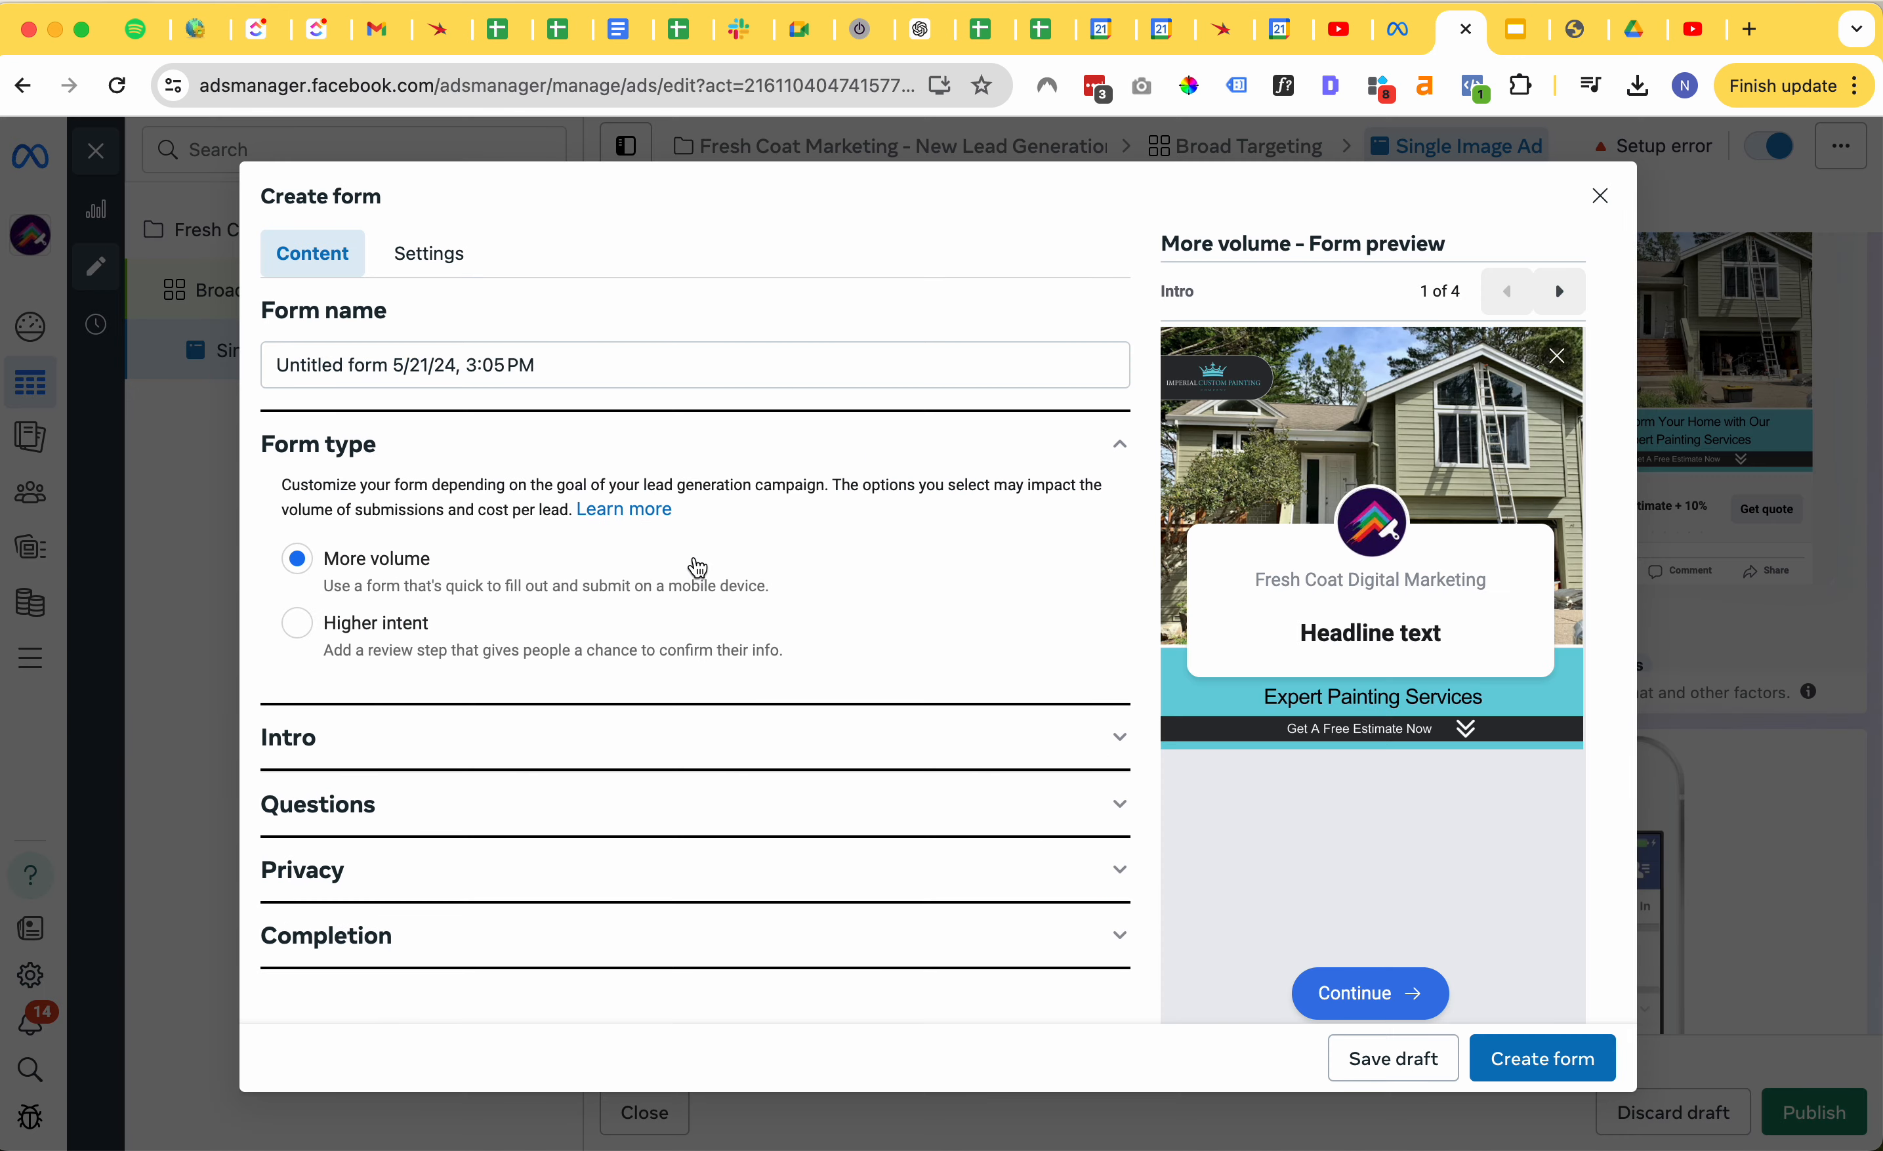
triple_click(457, 363)
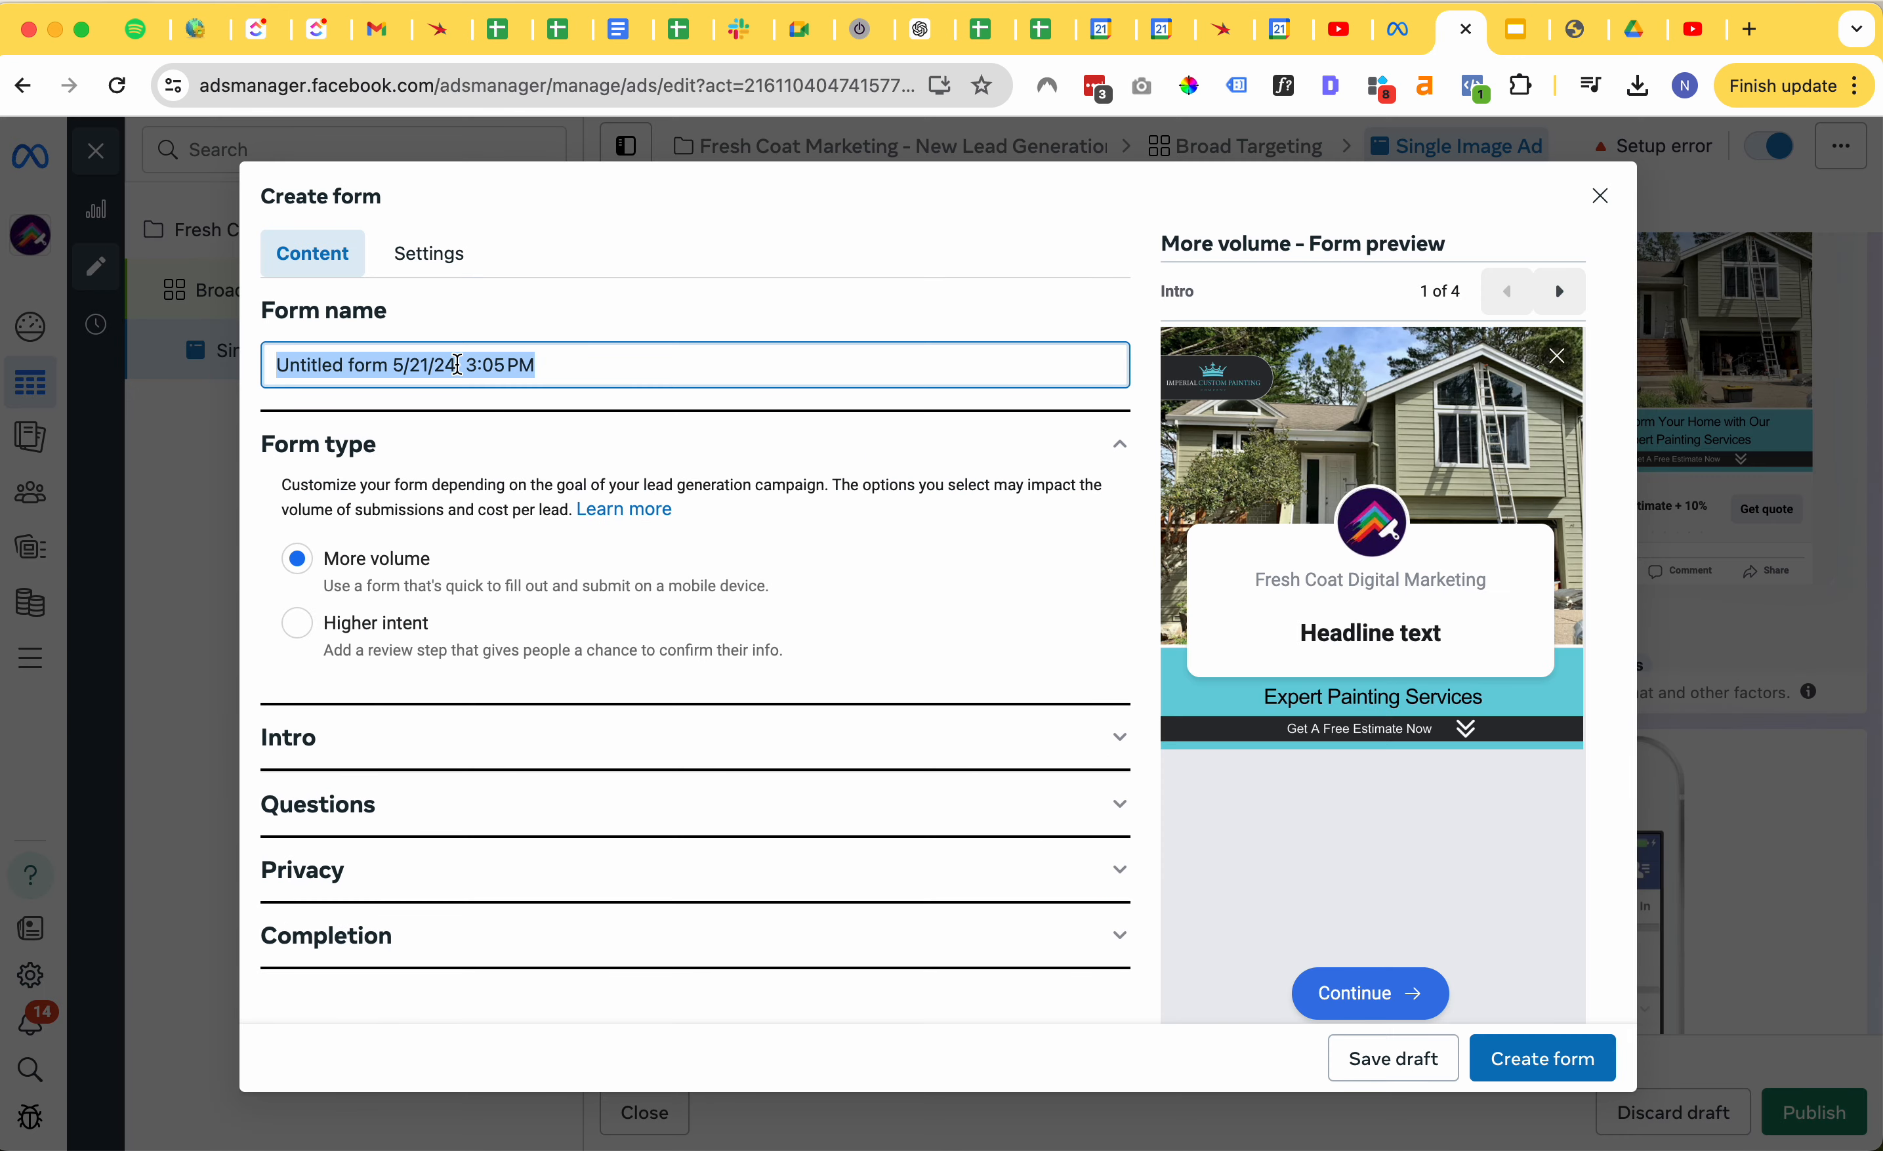
text(New Form (5/21)
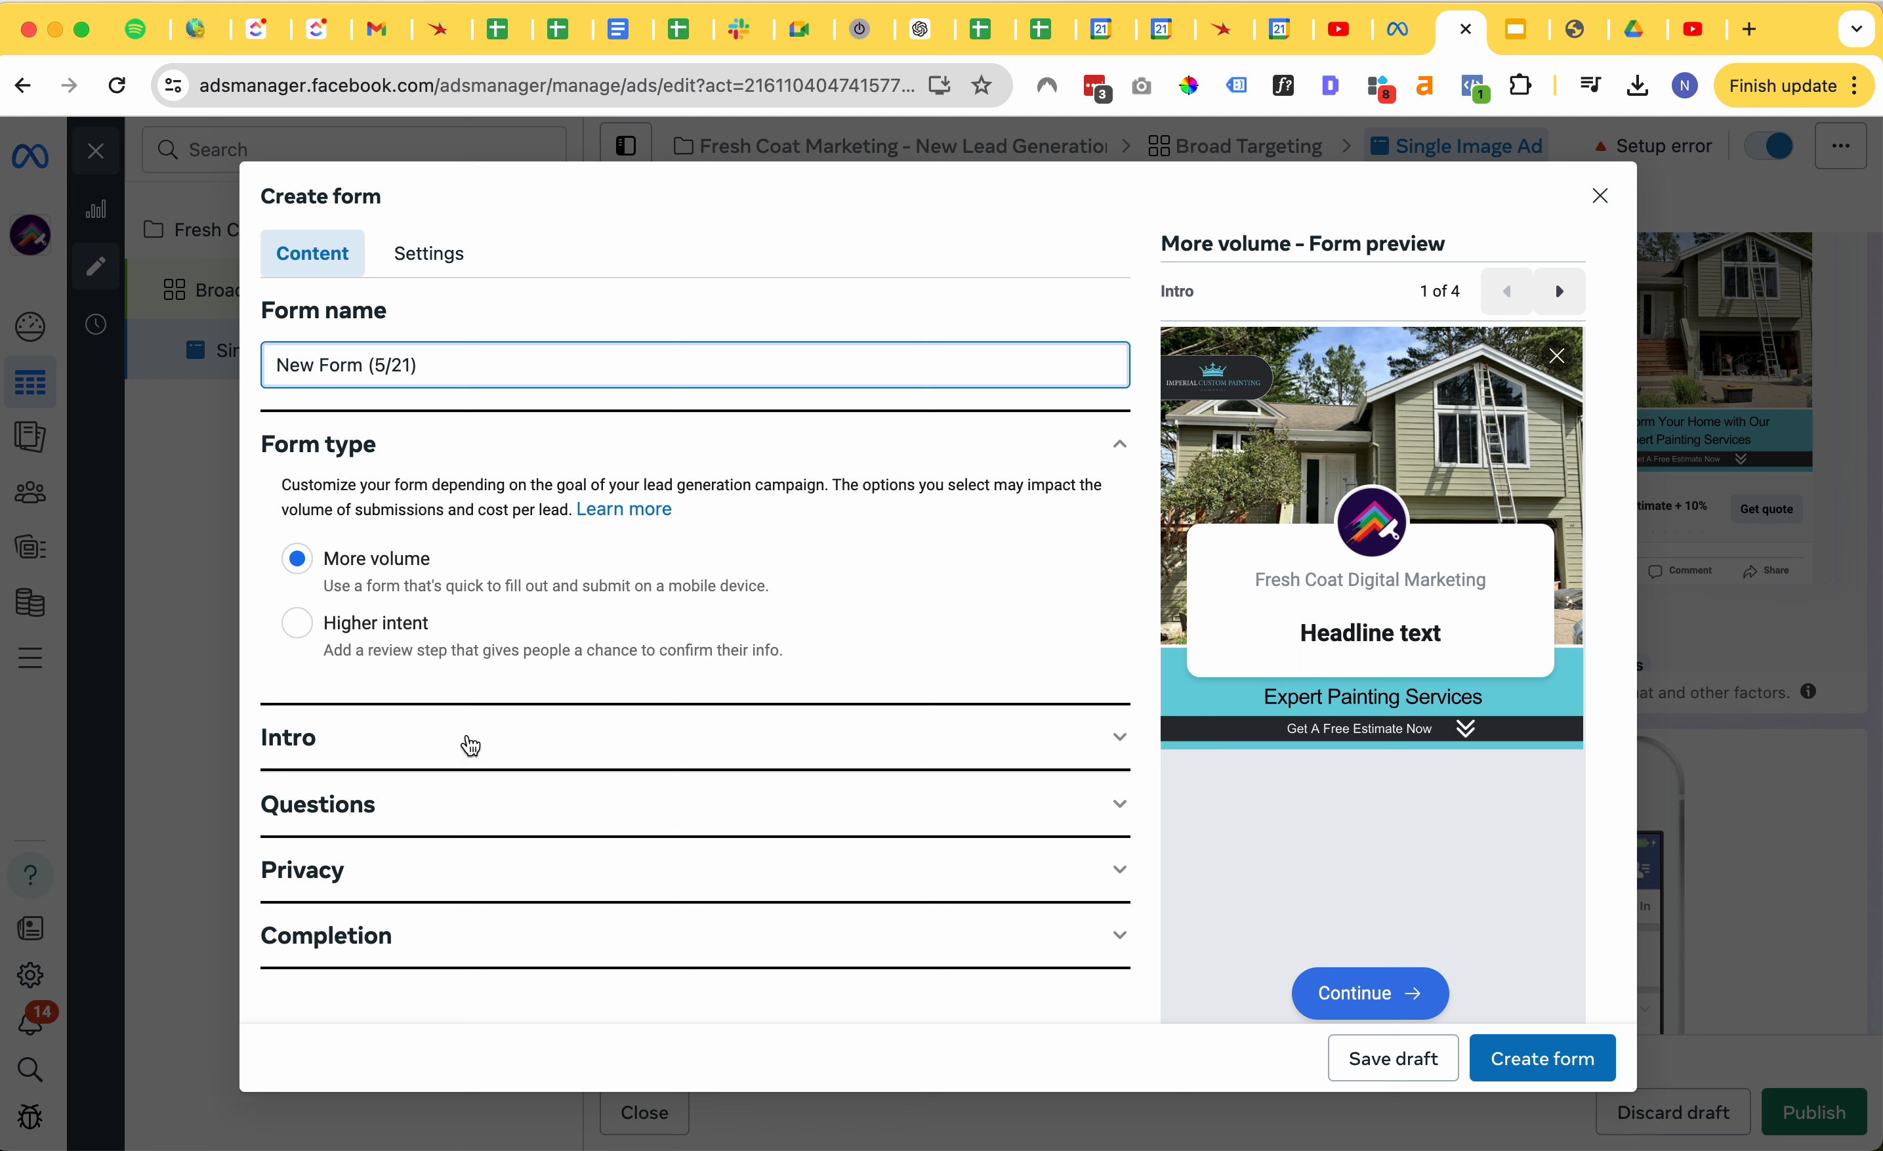
- Set the greeting headline in the form's intro to "Request A Free Estimate"
click(470, 739)
scroll(473, 740, down, 2)
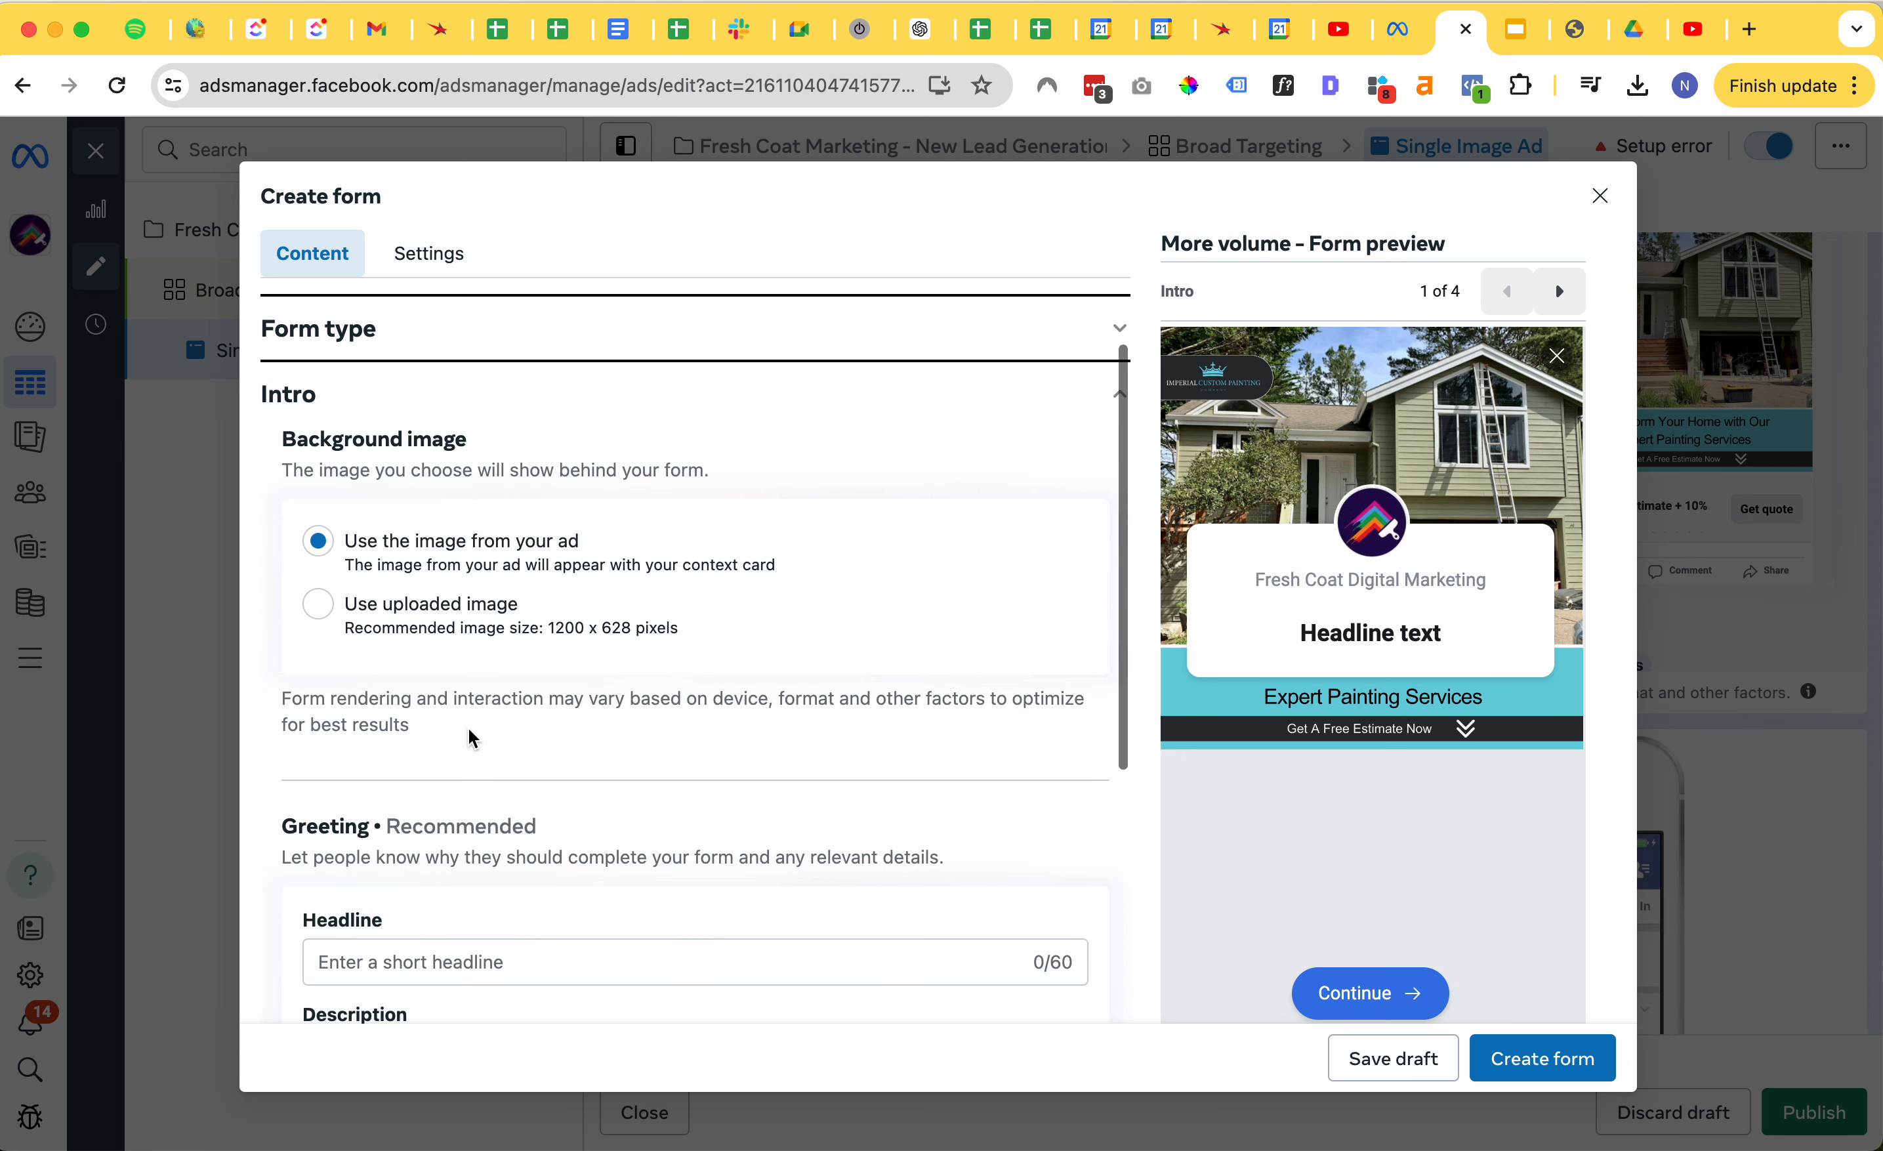
scroll(545, 529, down, 5)
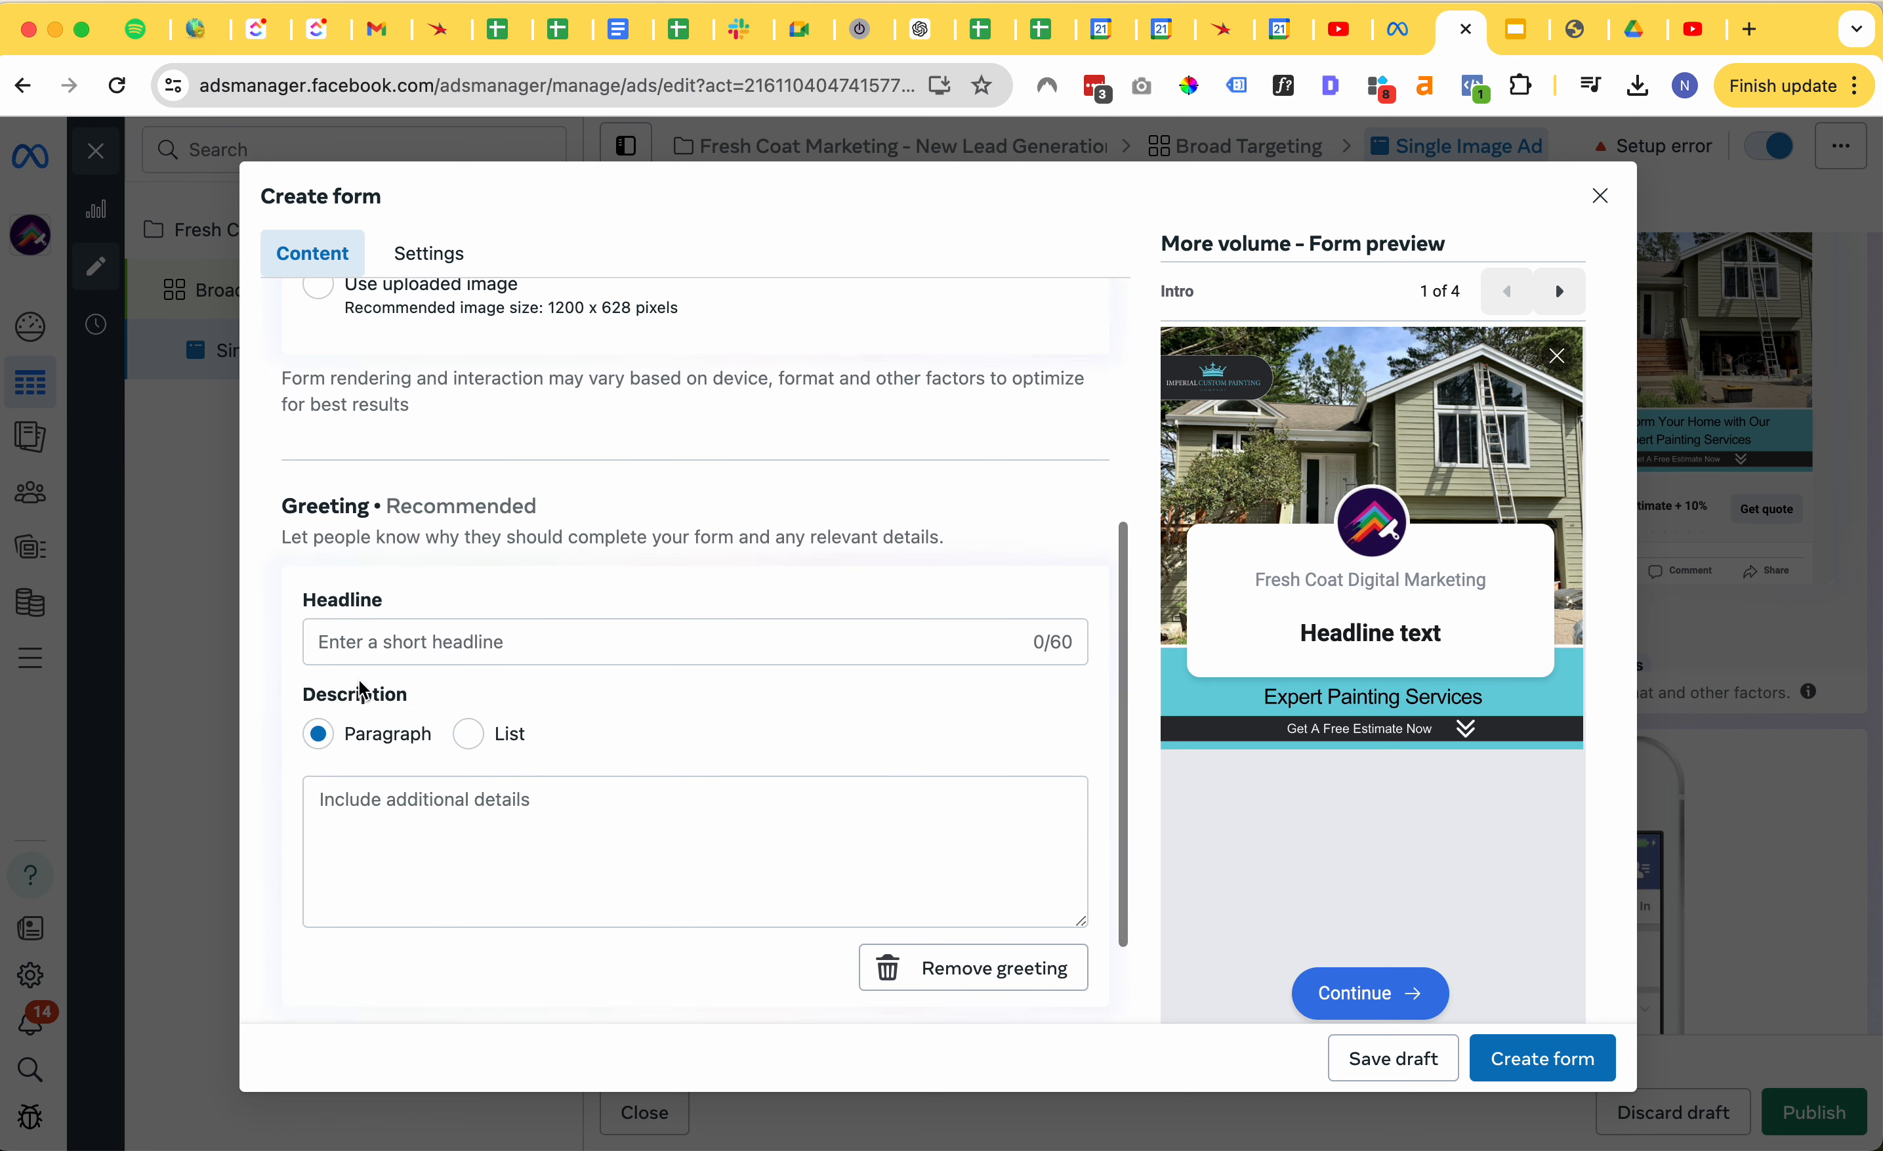
click(369, 639)
text(Requ)
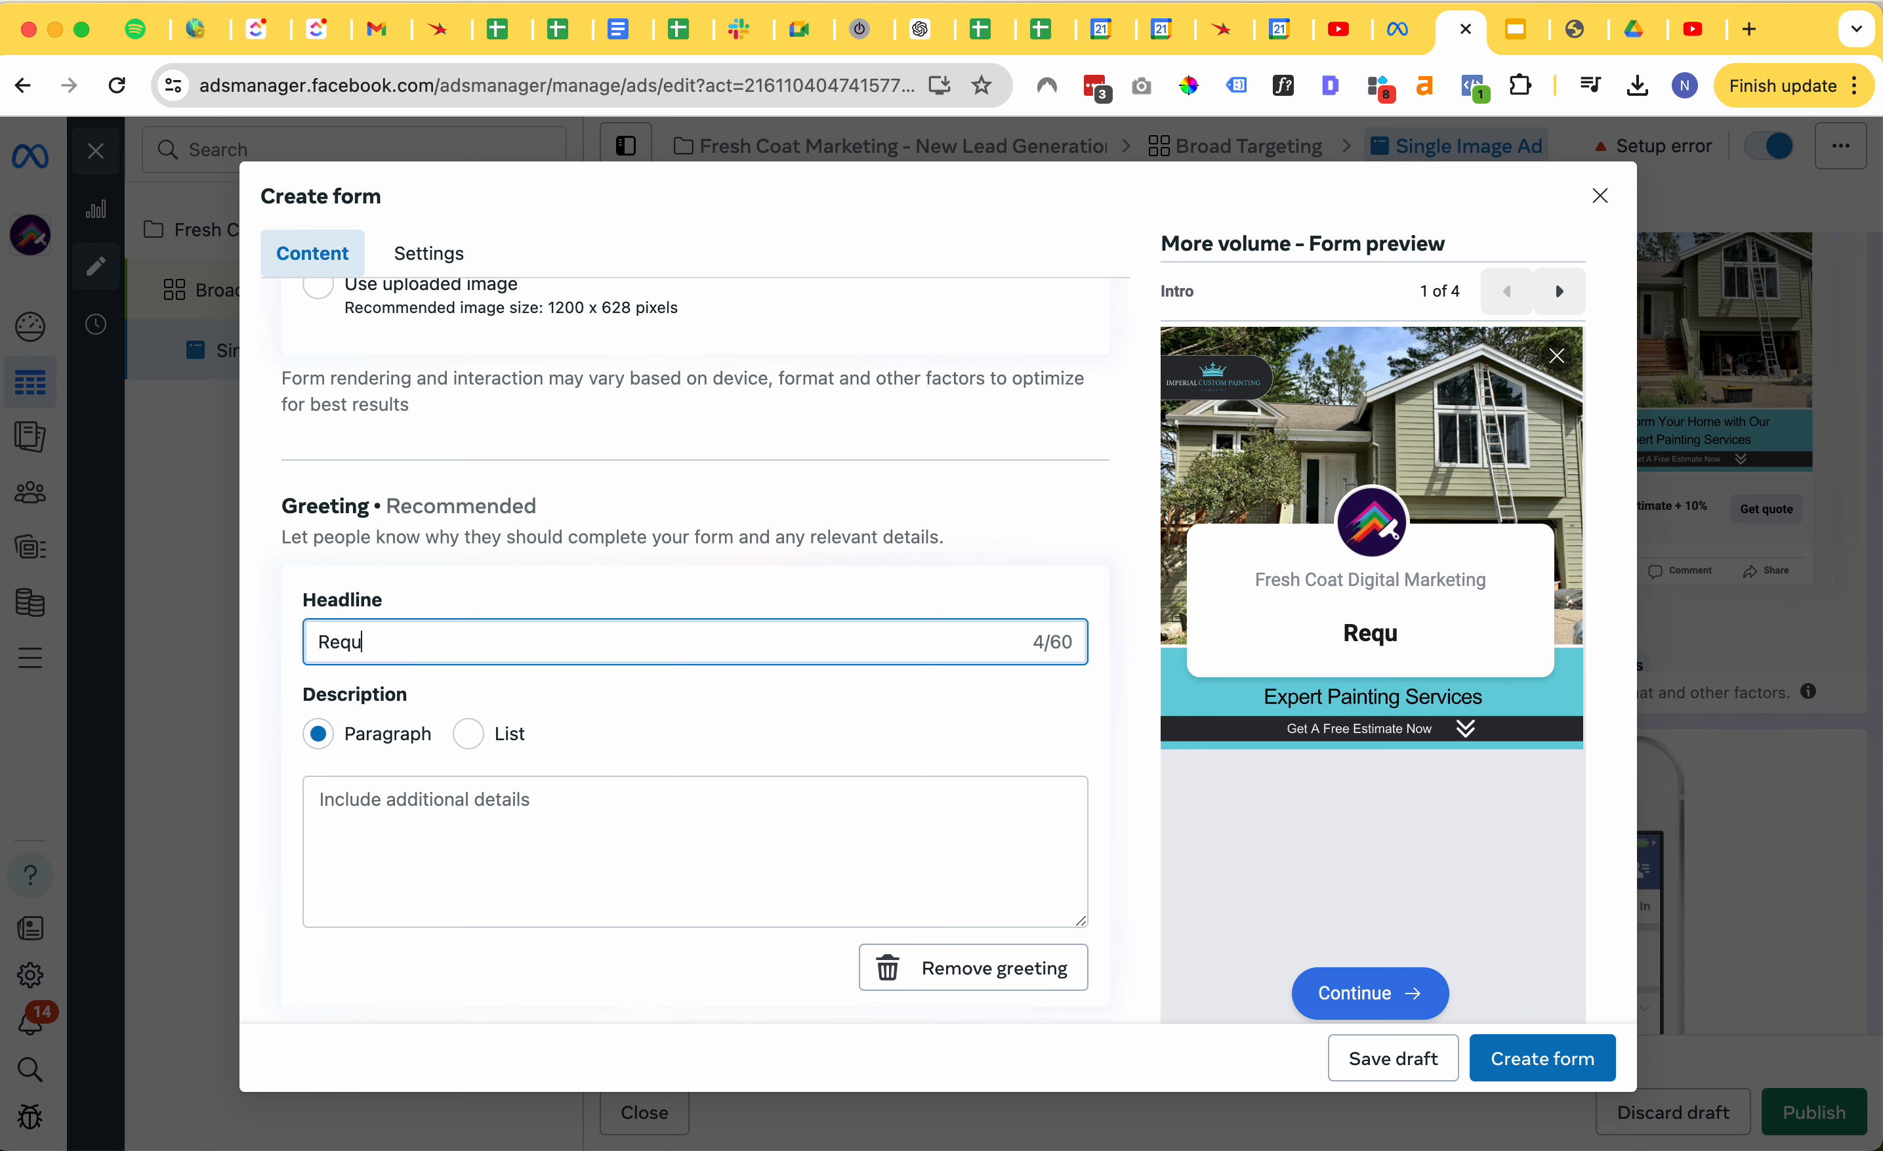
text(est A Free Estimate)
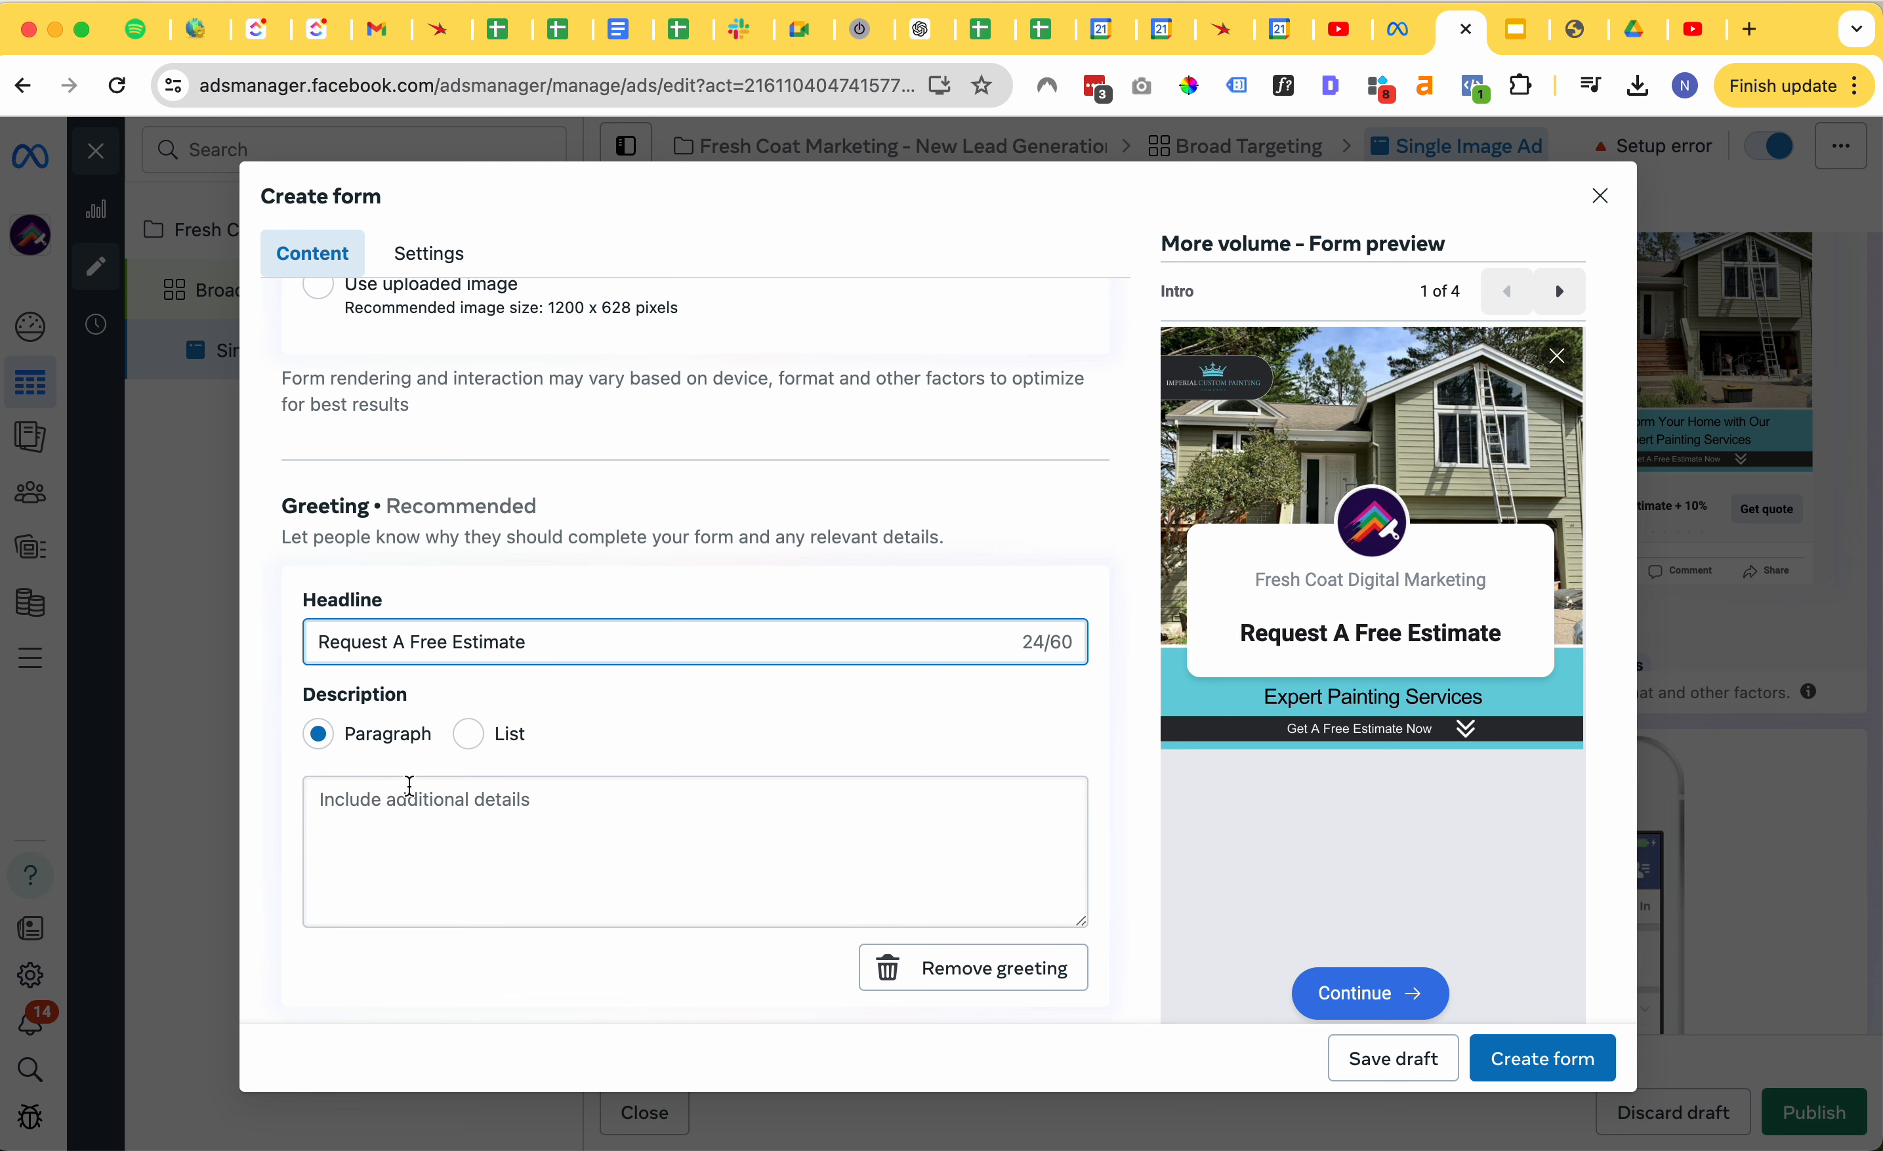
- Enter the greeting's paragraph description "Please take a few seconds to tell us about your painting project..."
scroll(410, 796, down, 1)
click(385, 746)
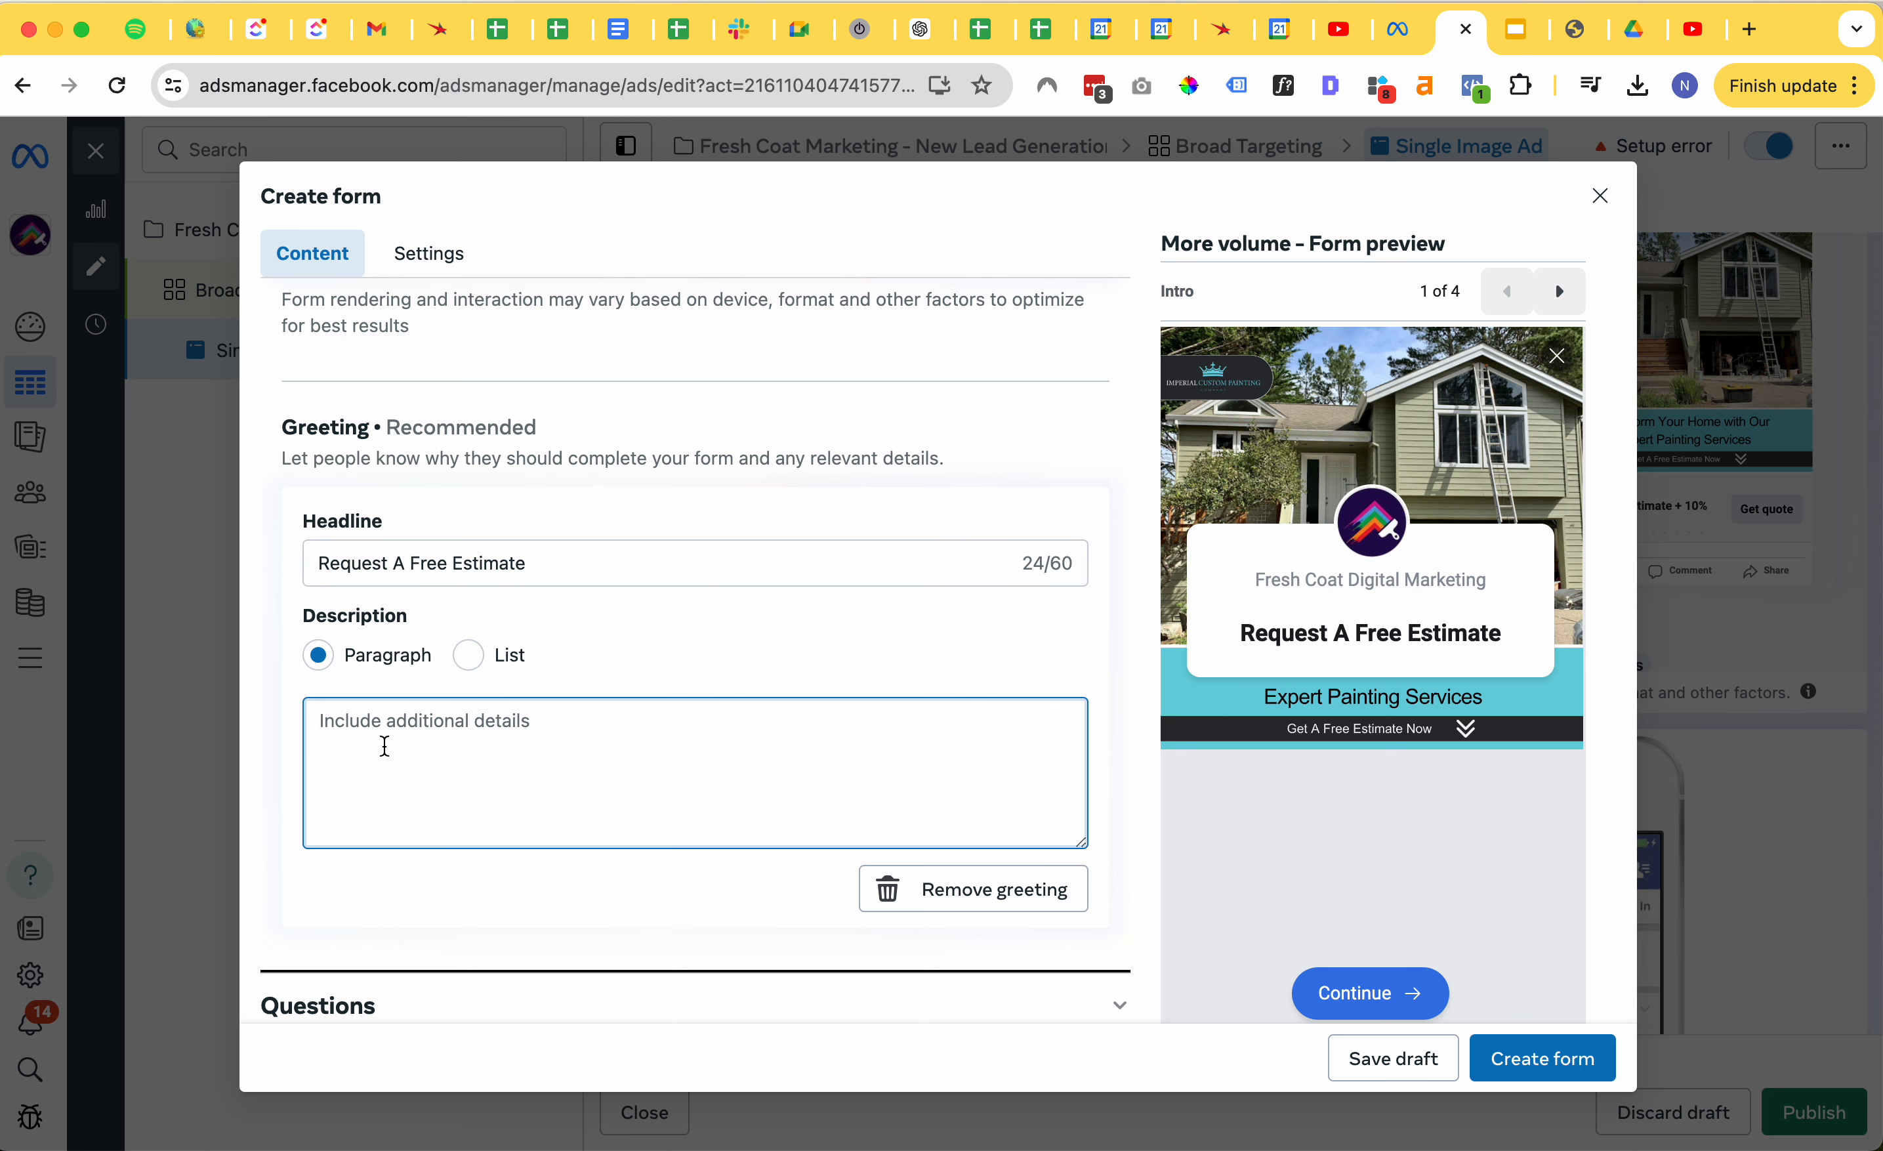
text(P)
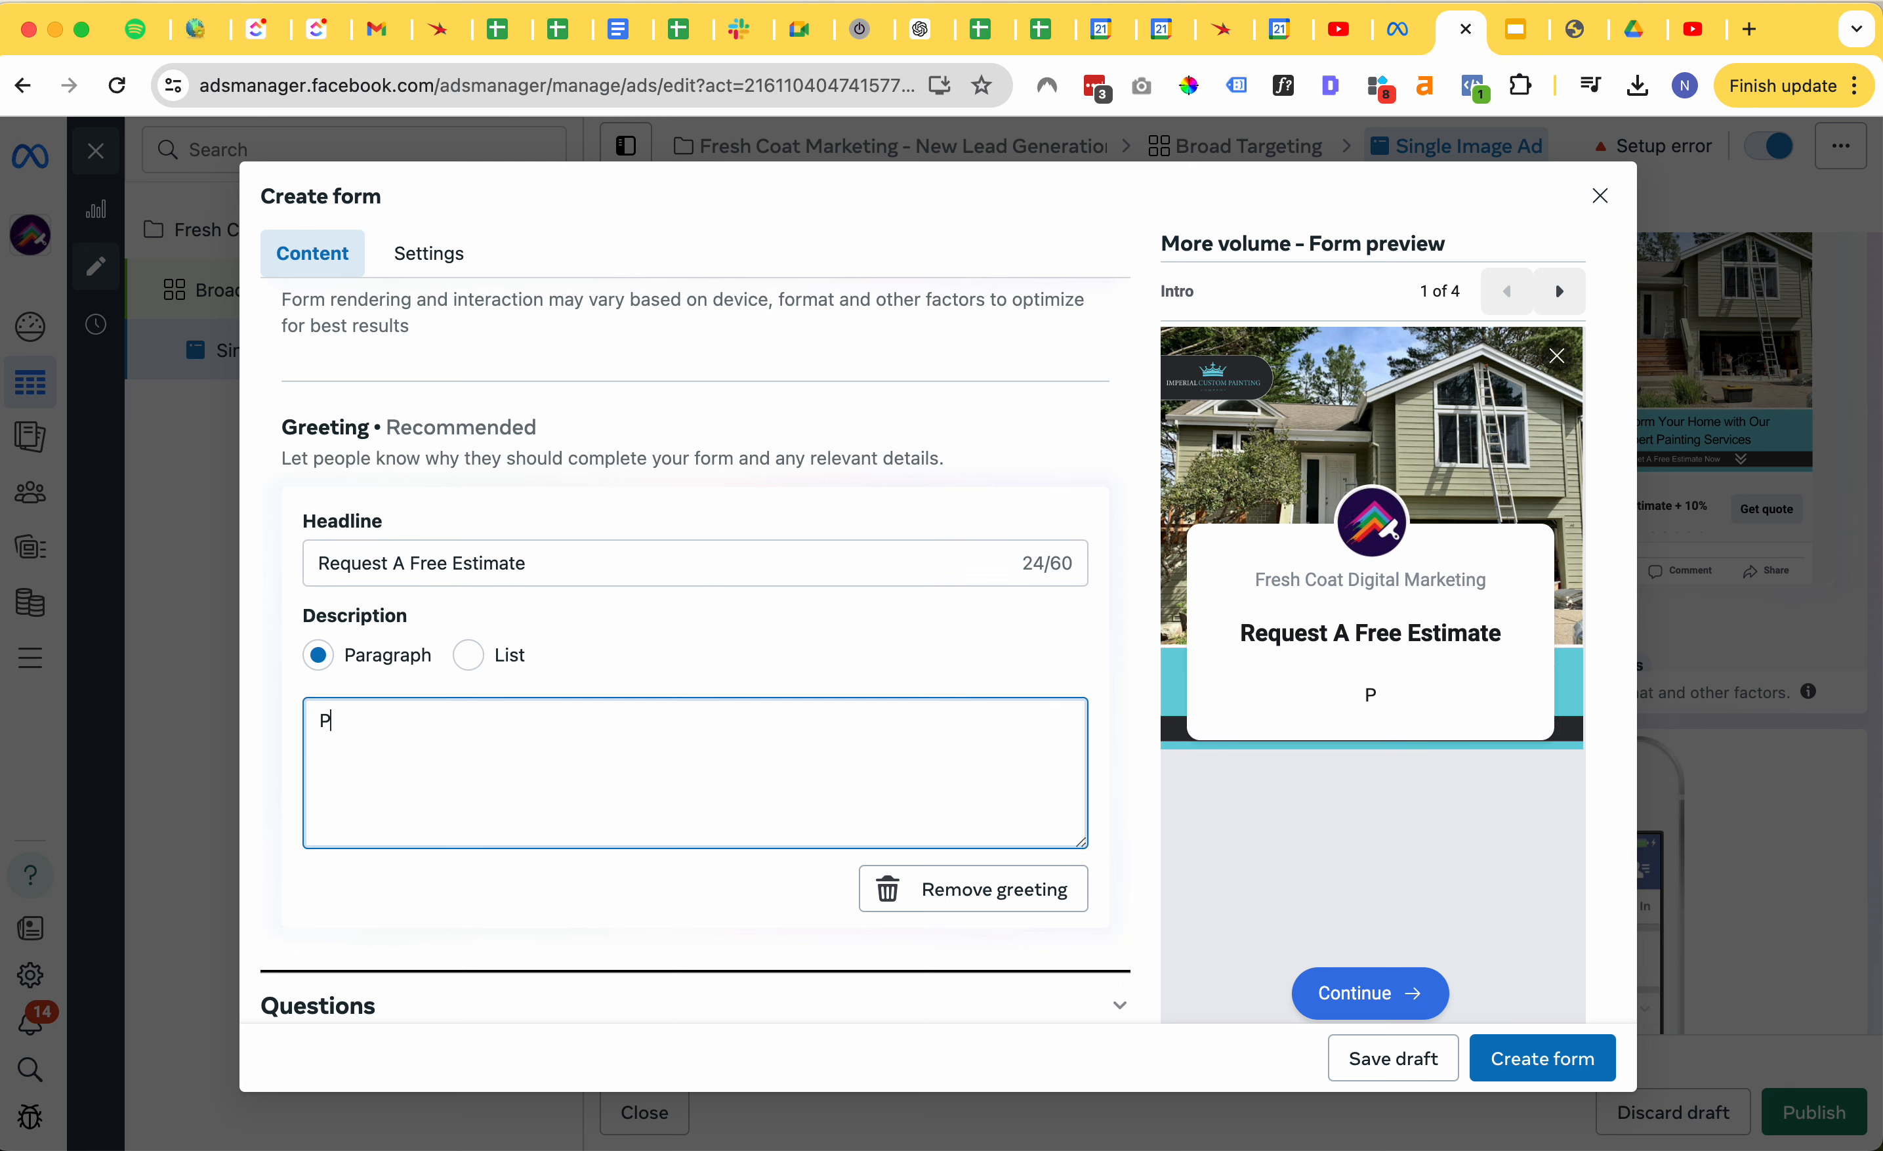
text(lease take a few )
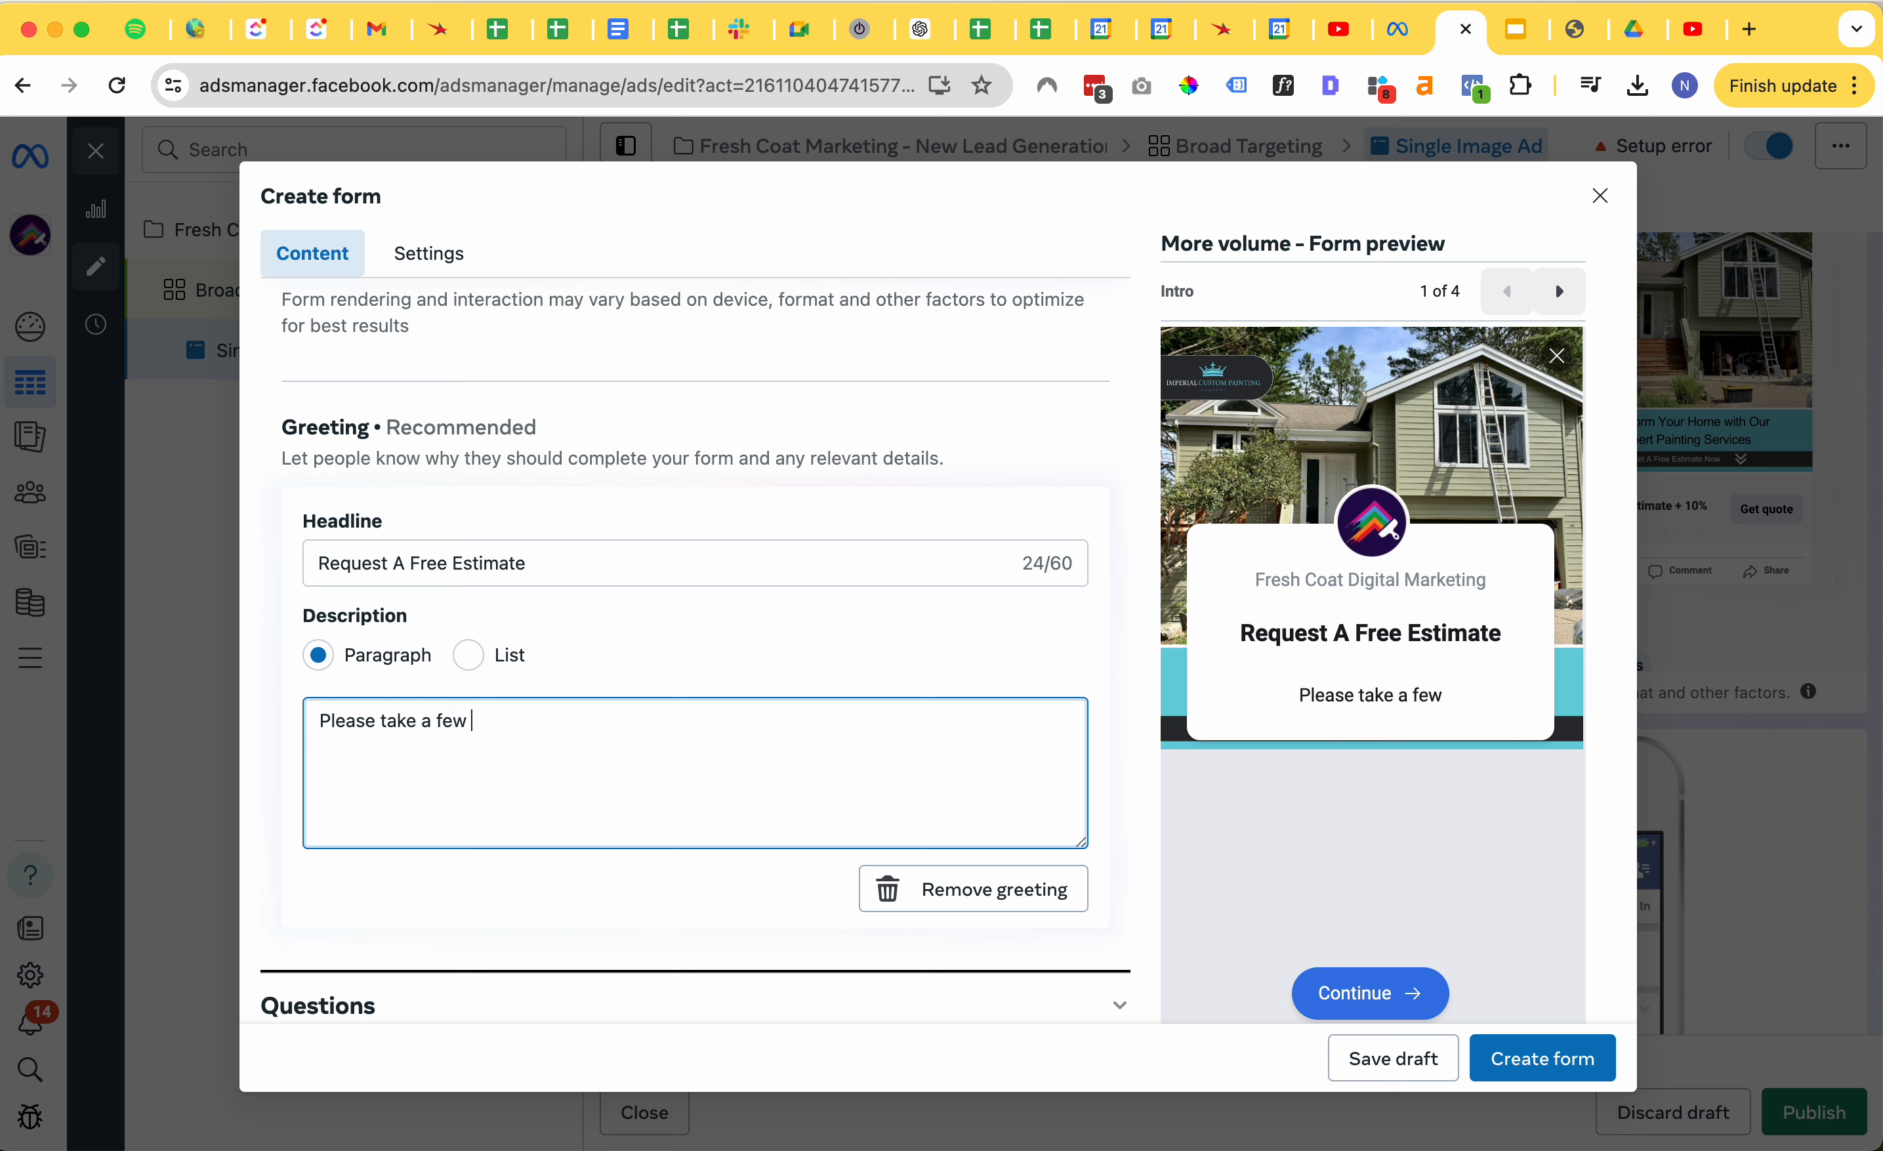
text(seconds to tell u)
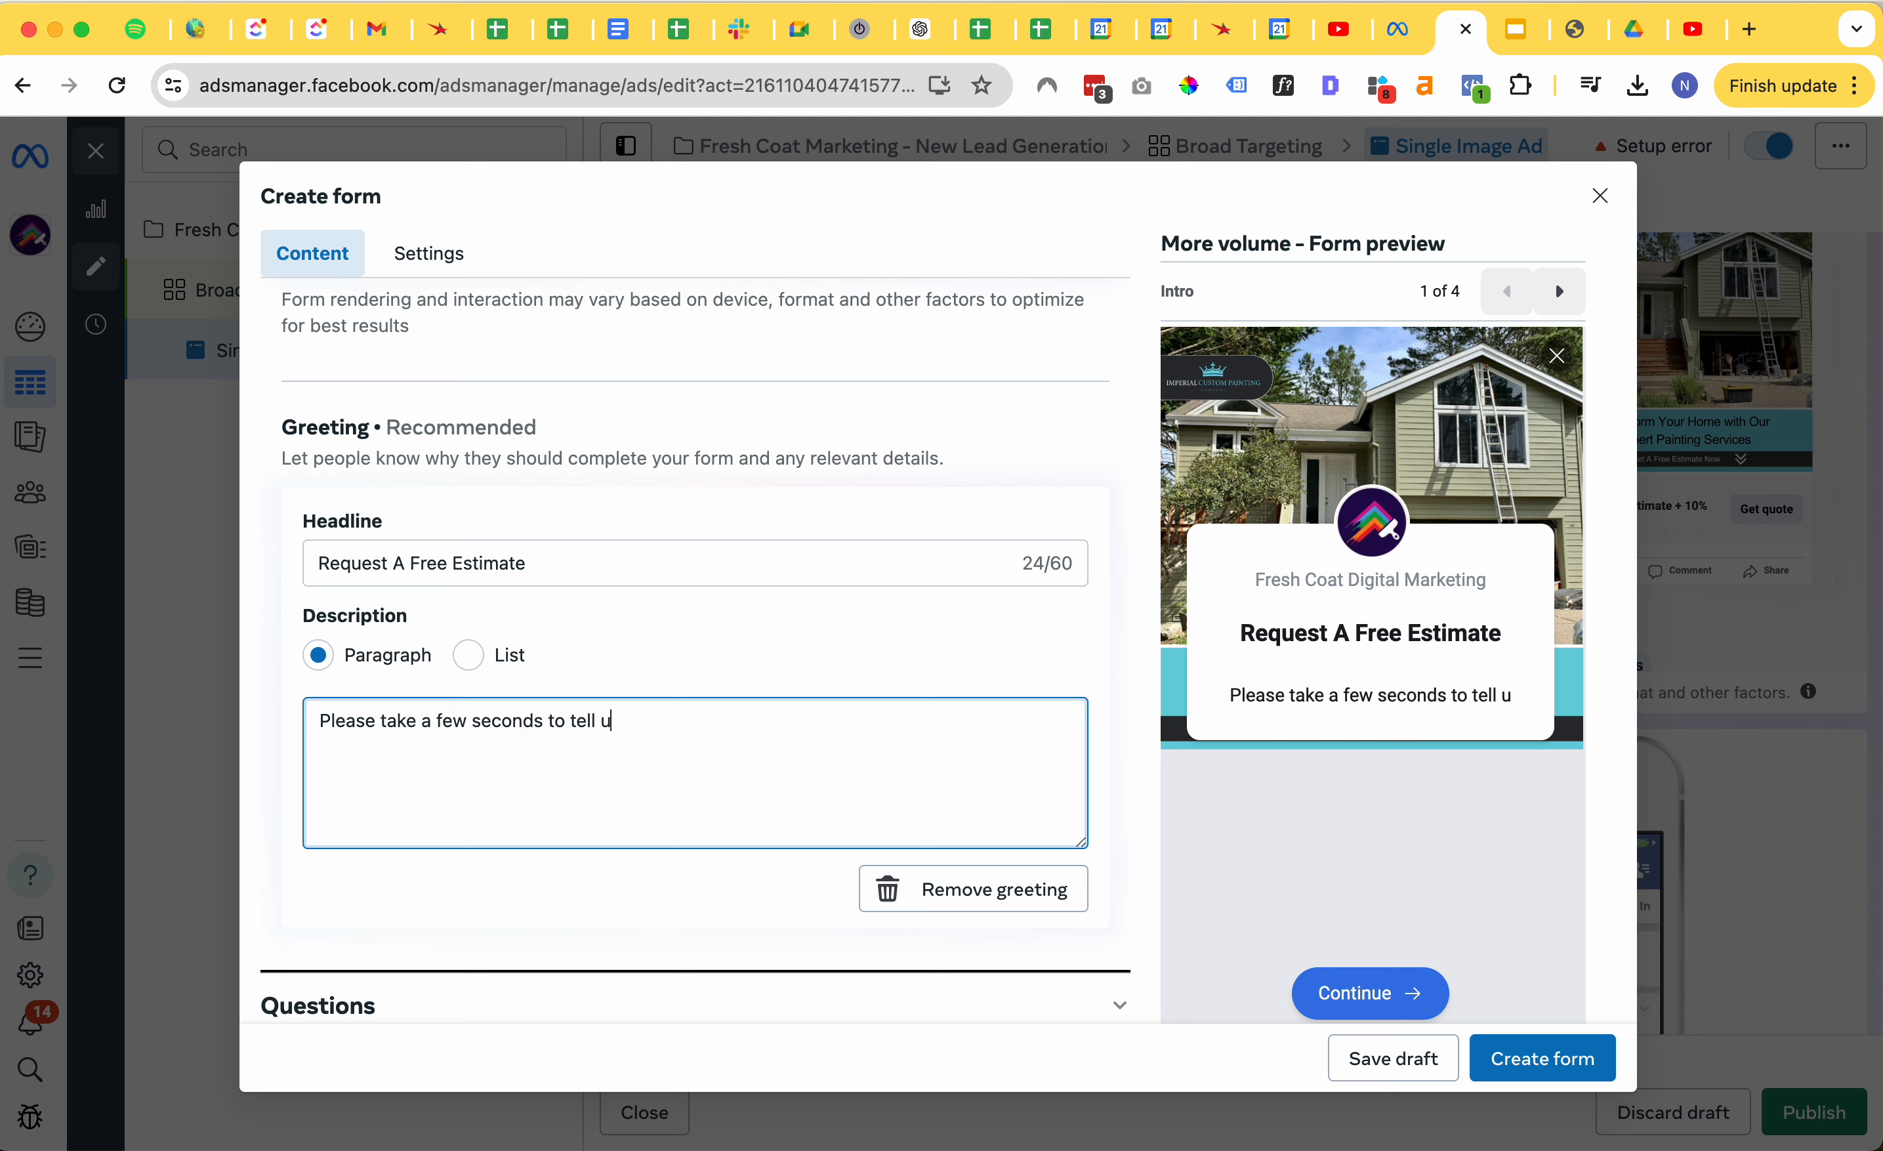
text(s about your painting p)
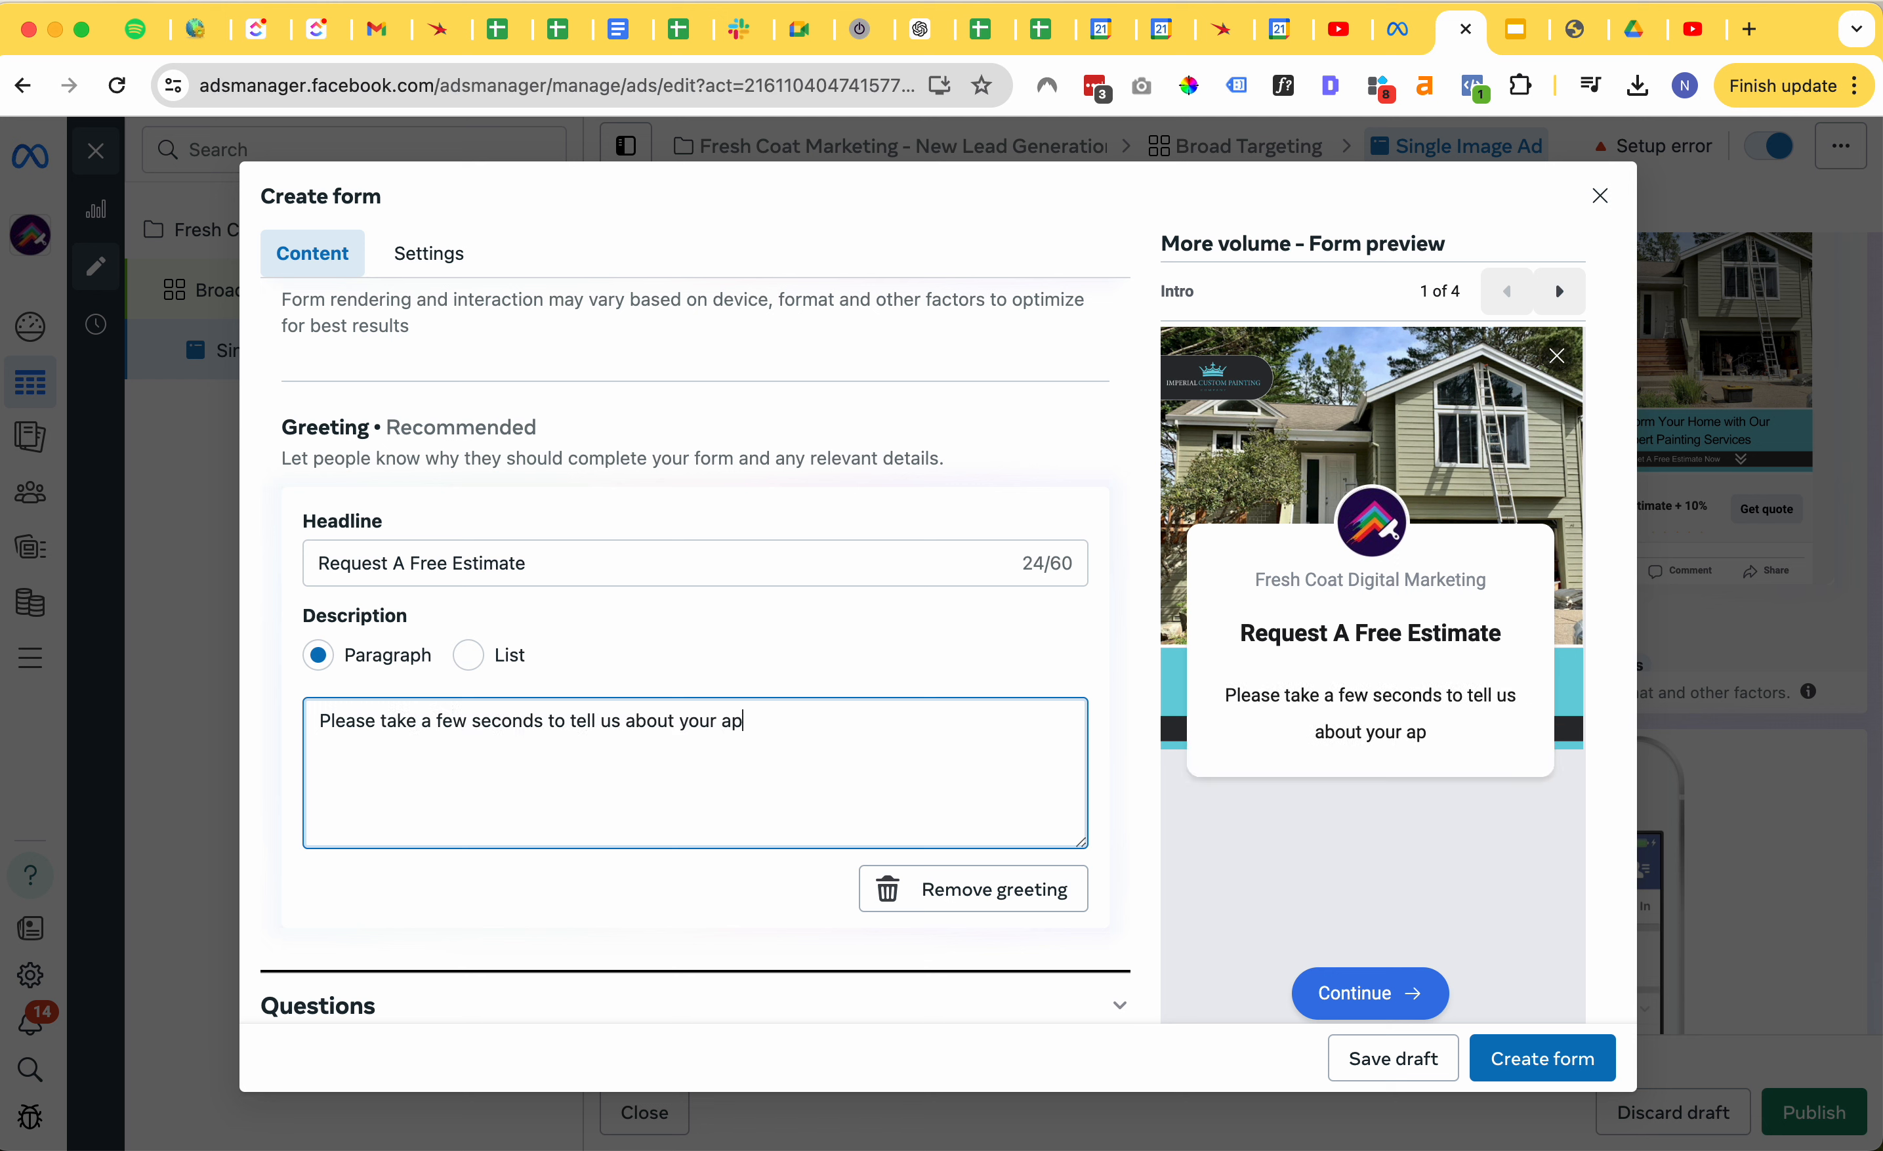
key(BackSpace)
key(BackSpace)
text(painting project...)
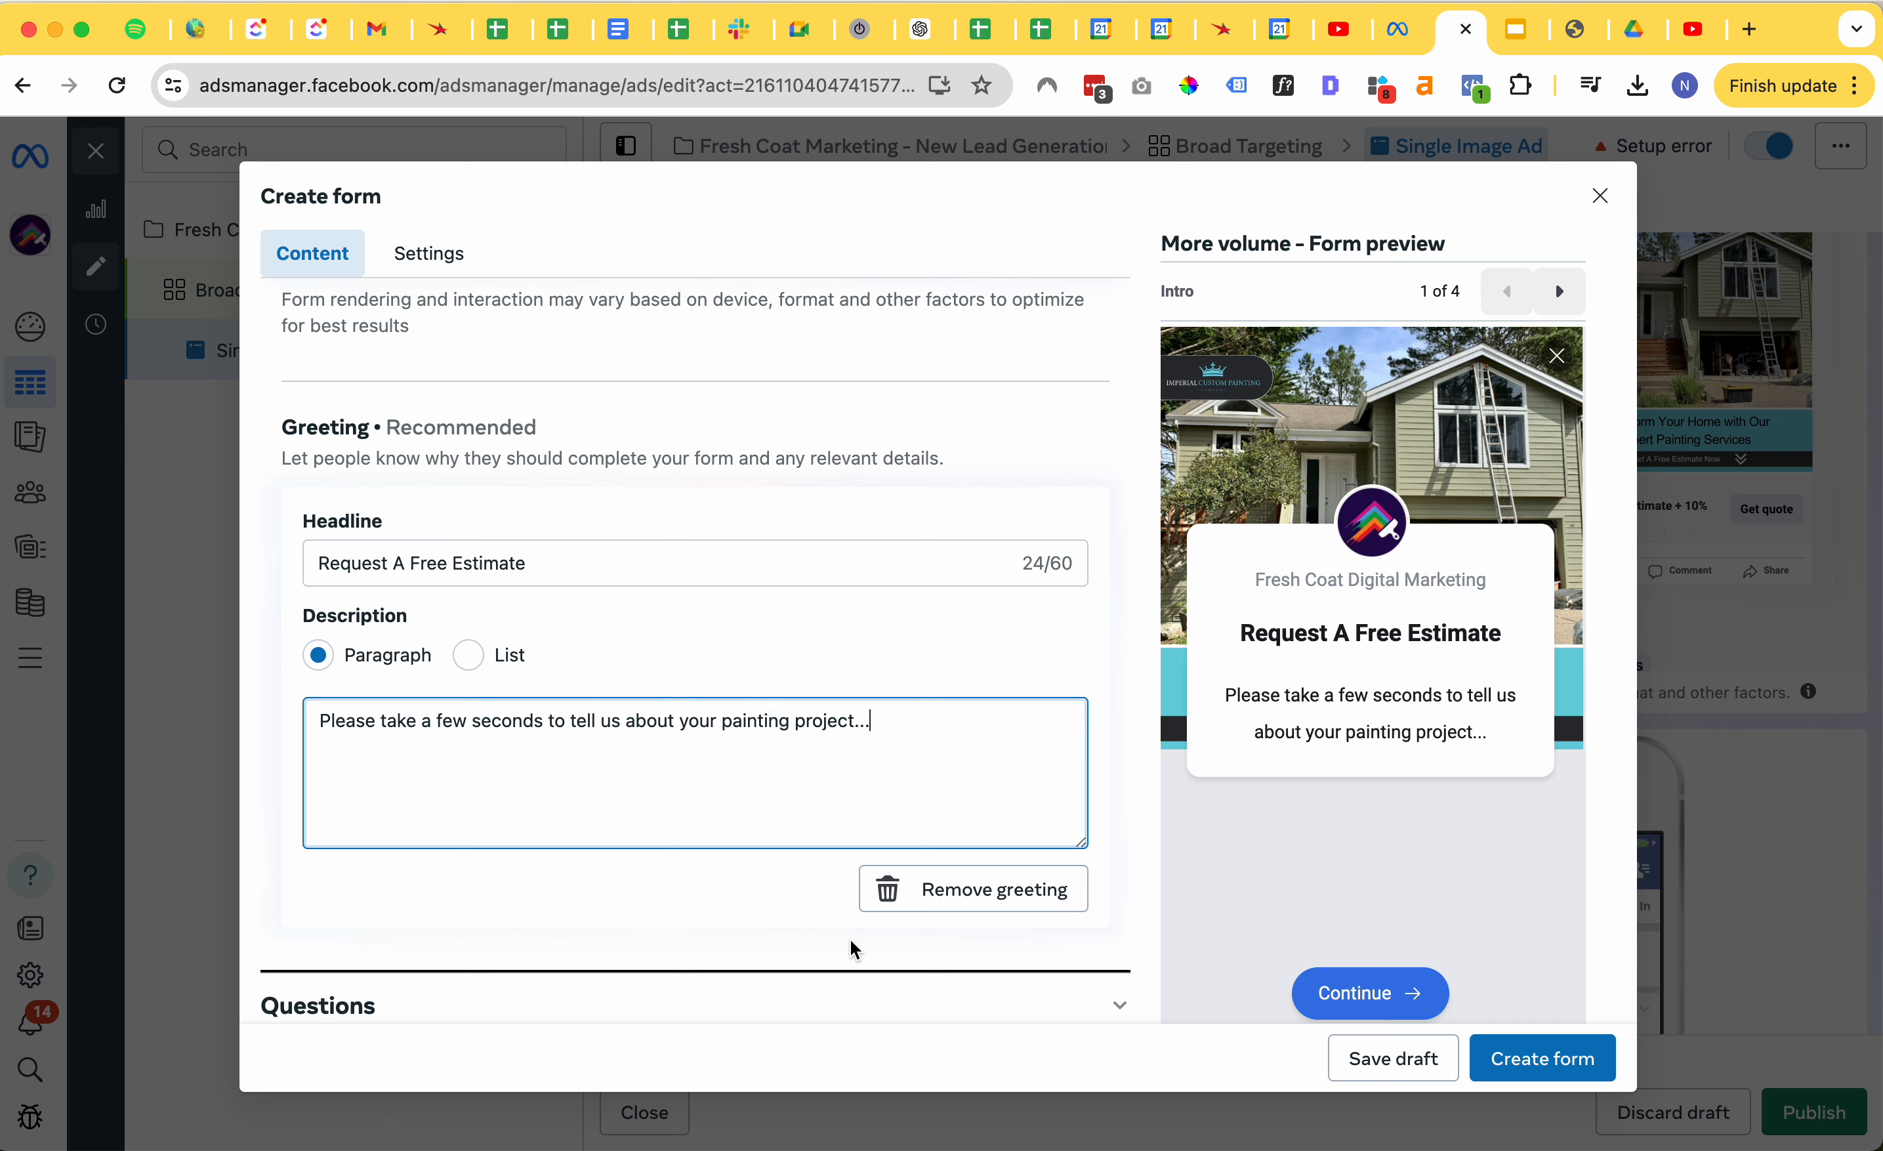
- Expand the form's Questions section to reach the custom questions
scroll(698, 782, down, 2)
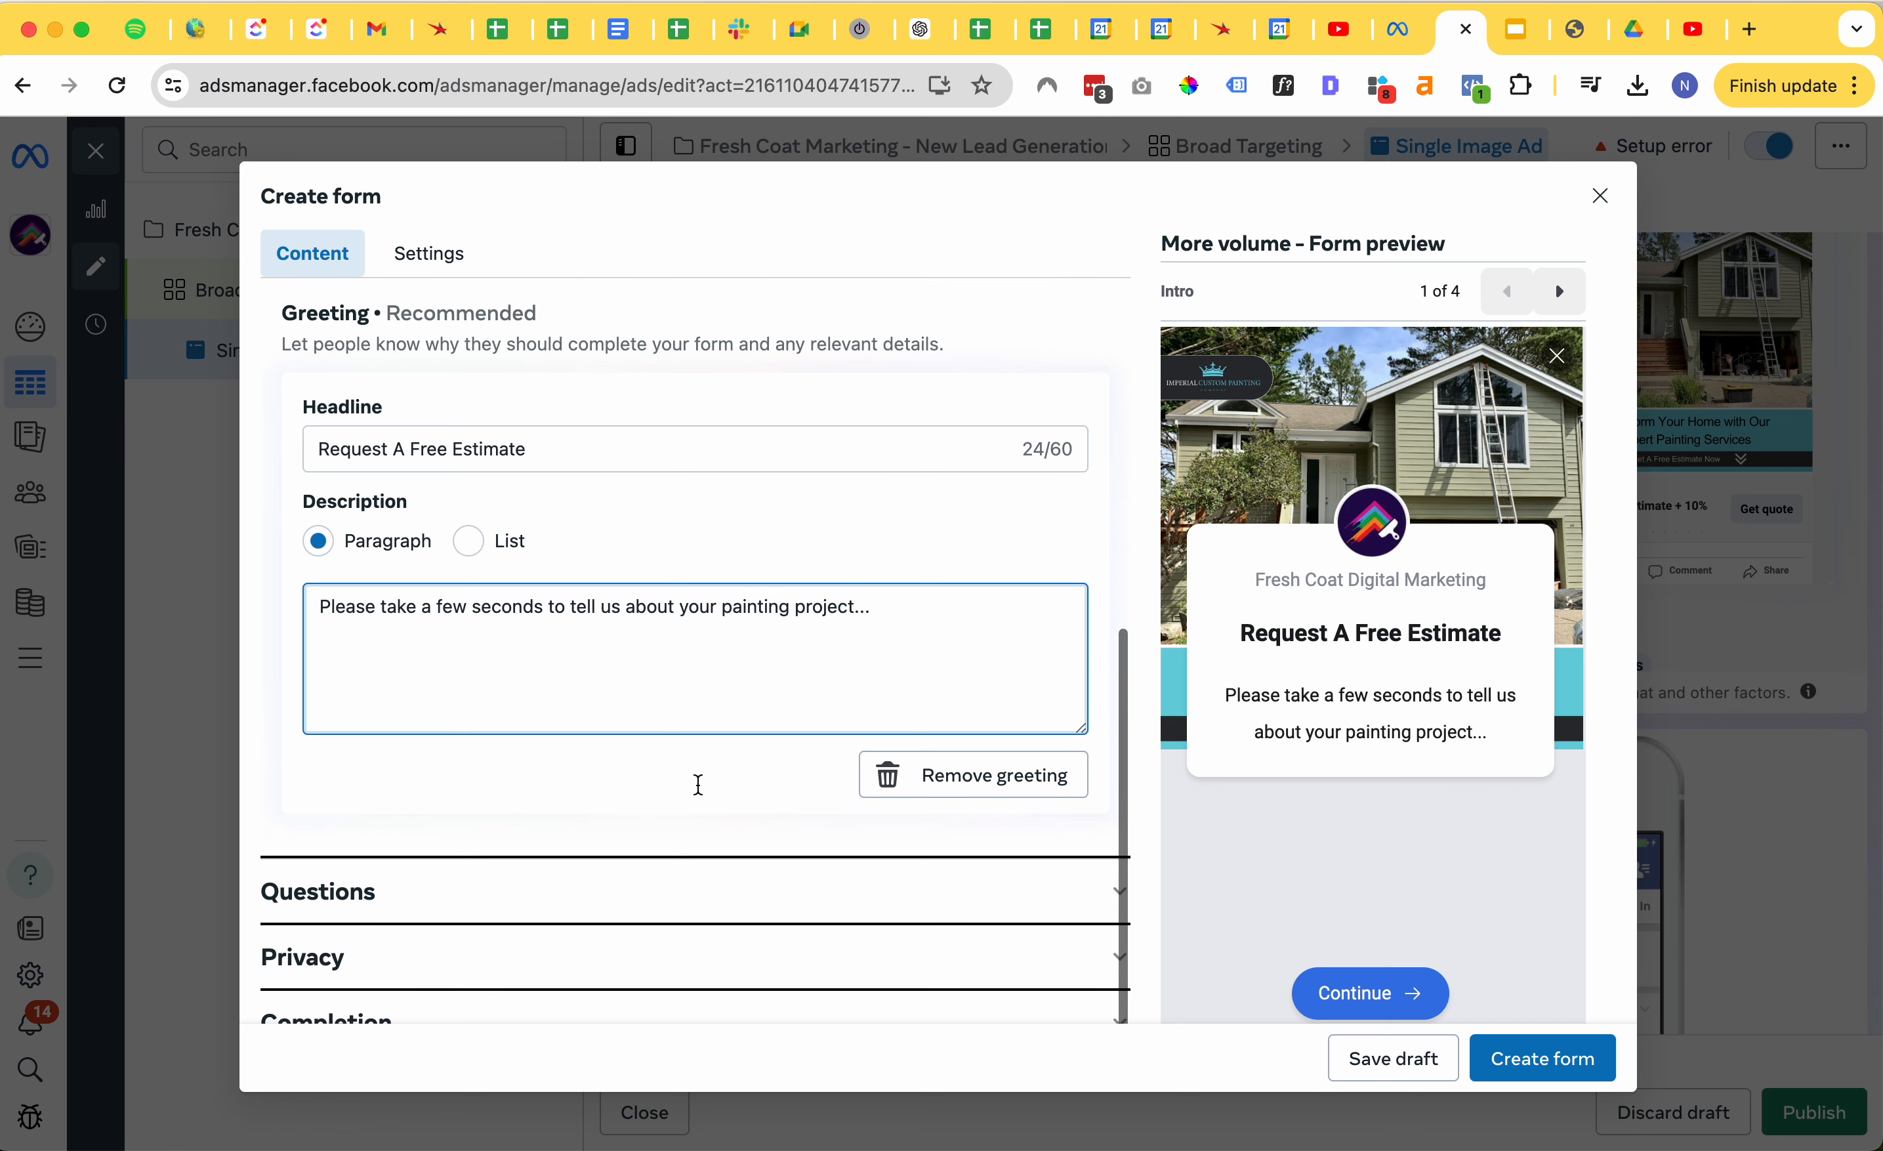
click(509, 887)
scroll(459, 679, down, 3)
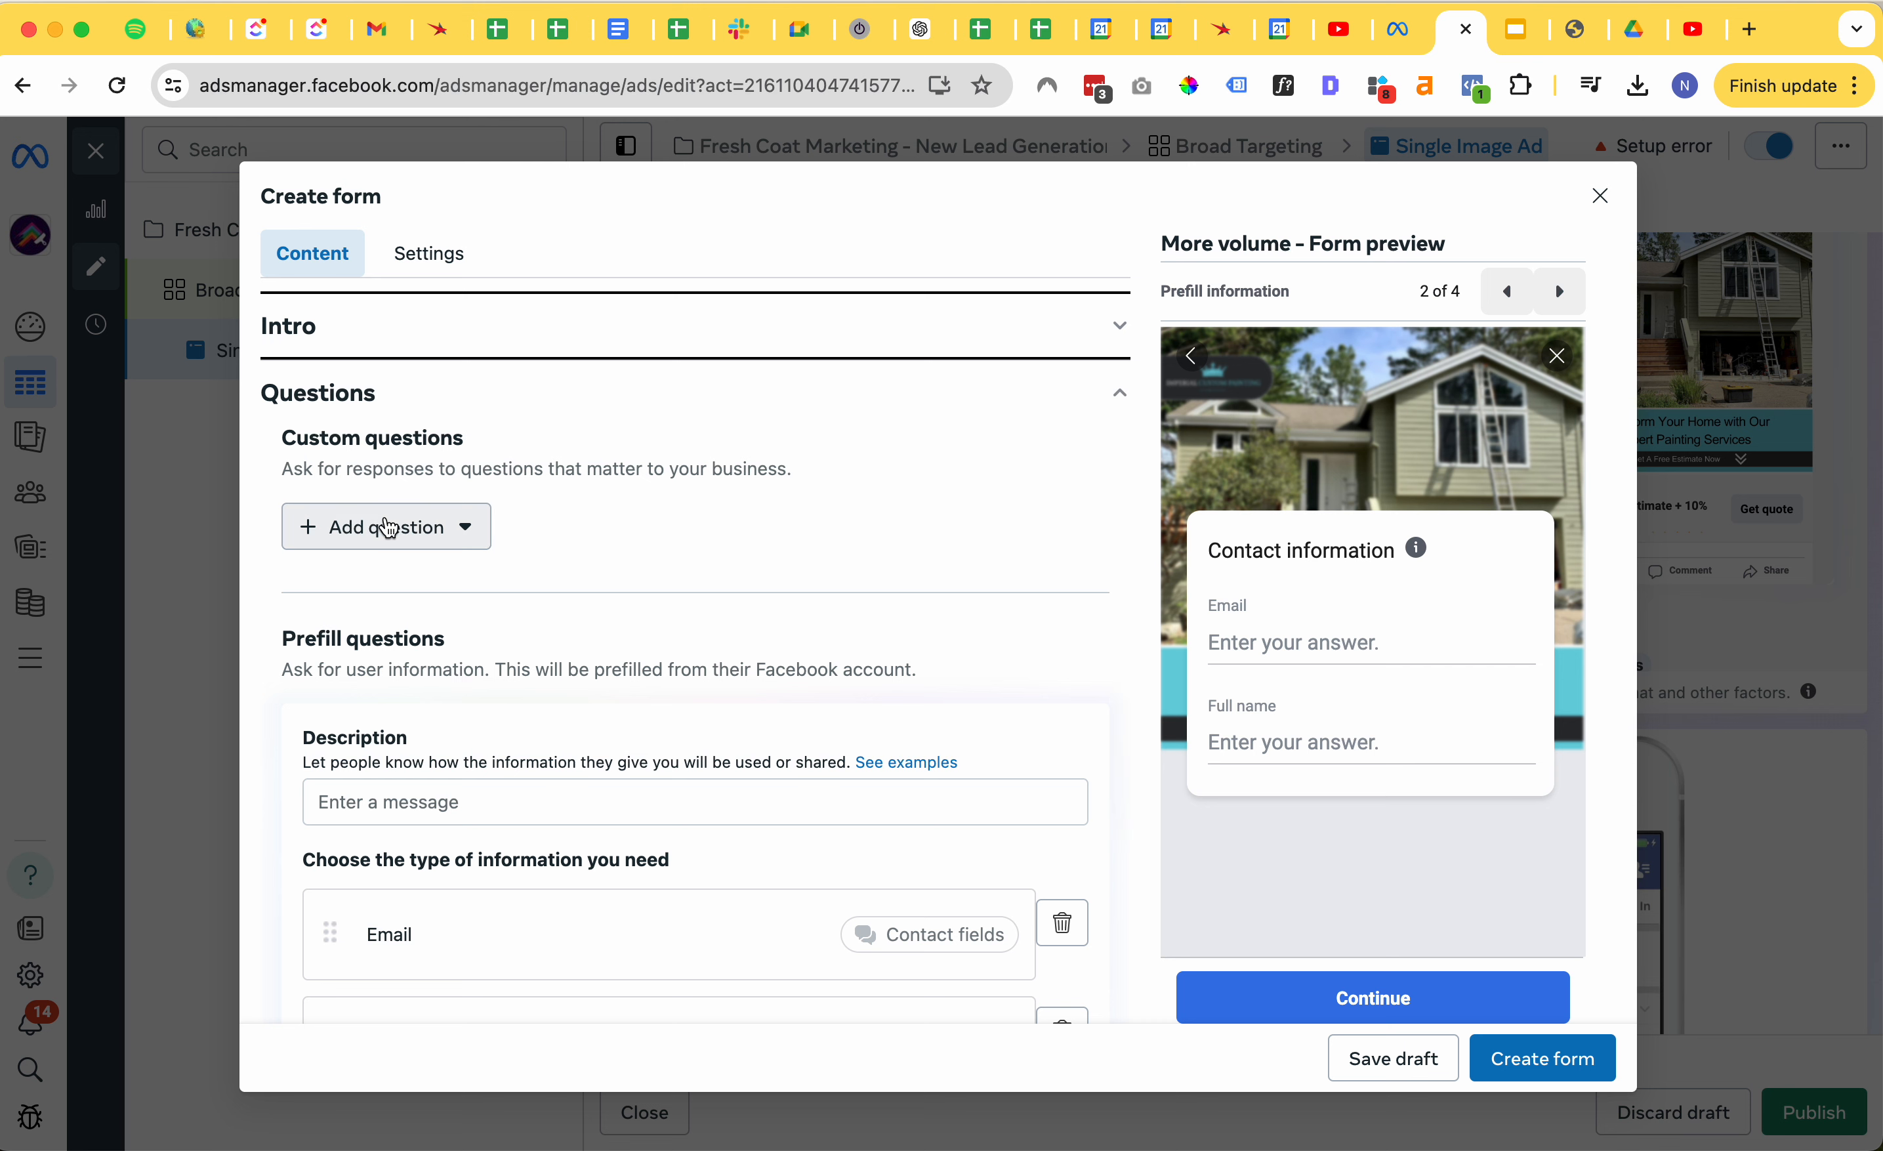
click(389, 528)
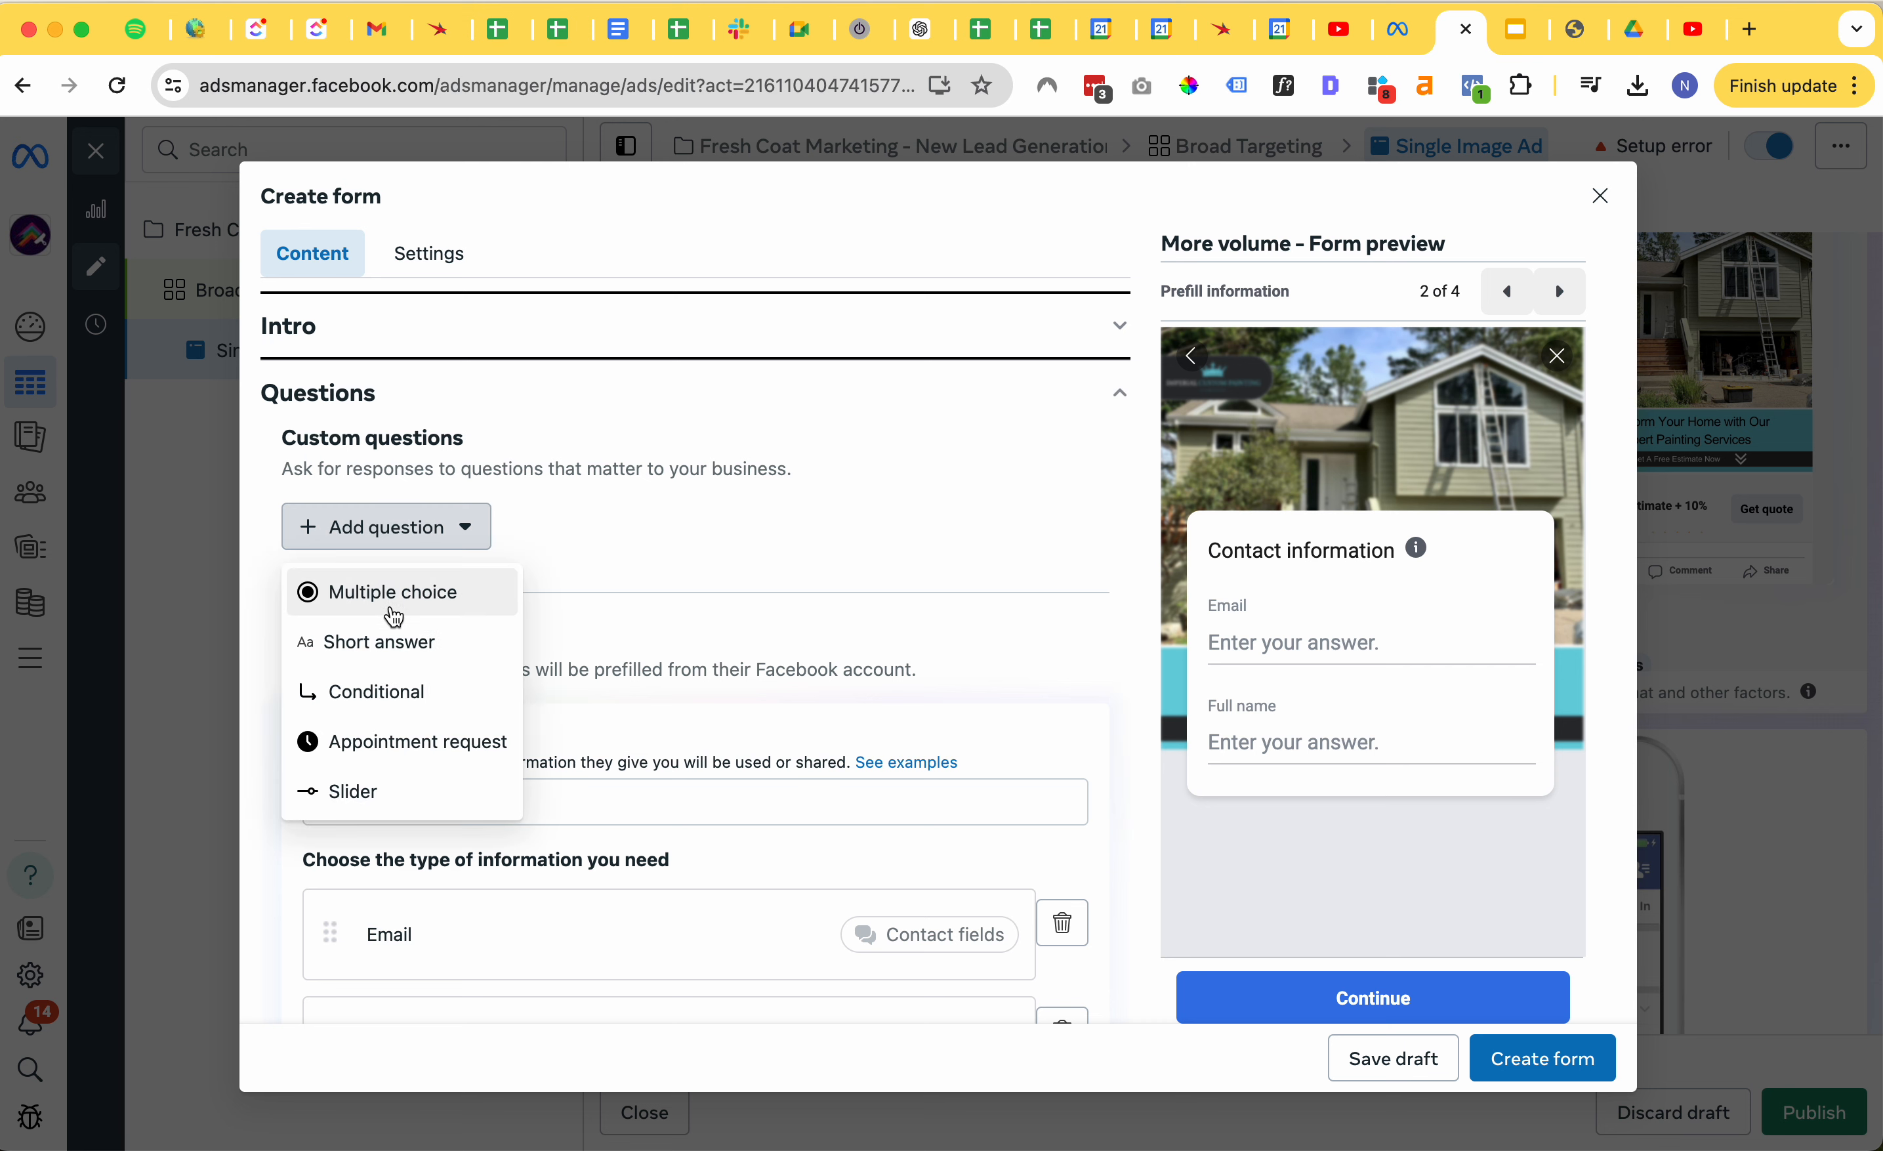
click(395, 603)
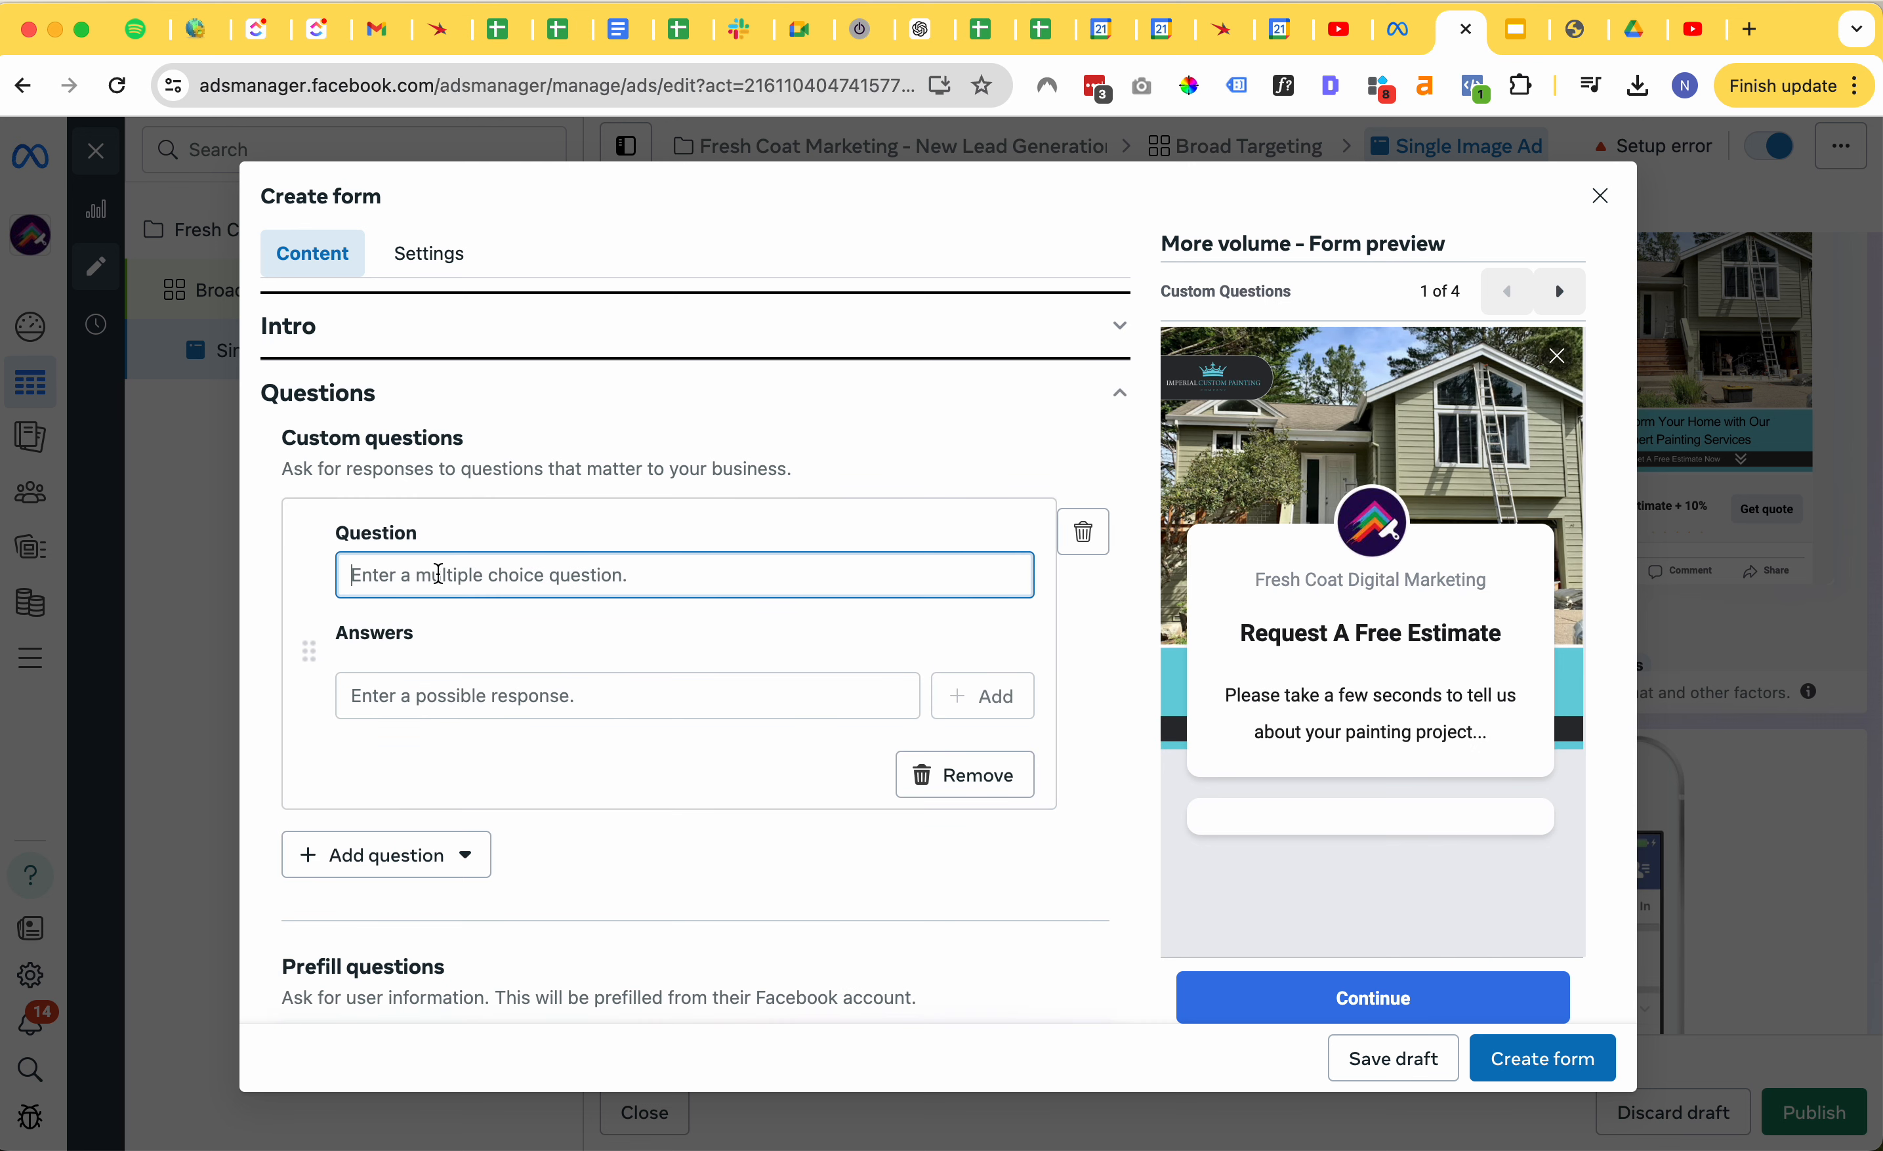
text(INterio)
key(BackSpace)
key(BackSpace)
key(BackSpace)
key(BackSpace)
key(BackSpace)
key(BackSpace)
key(BackSpace)
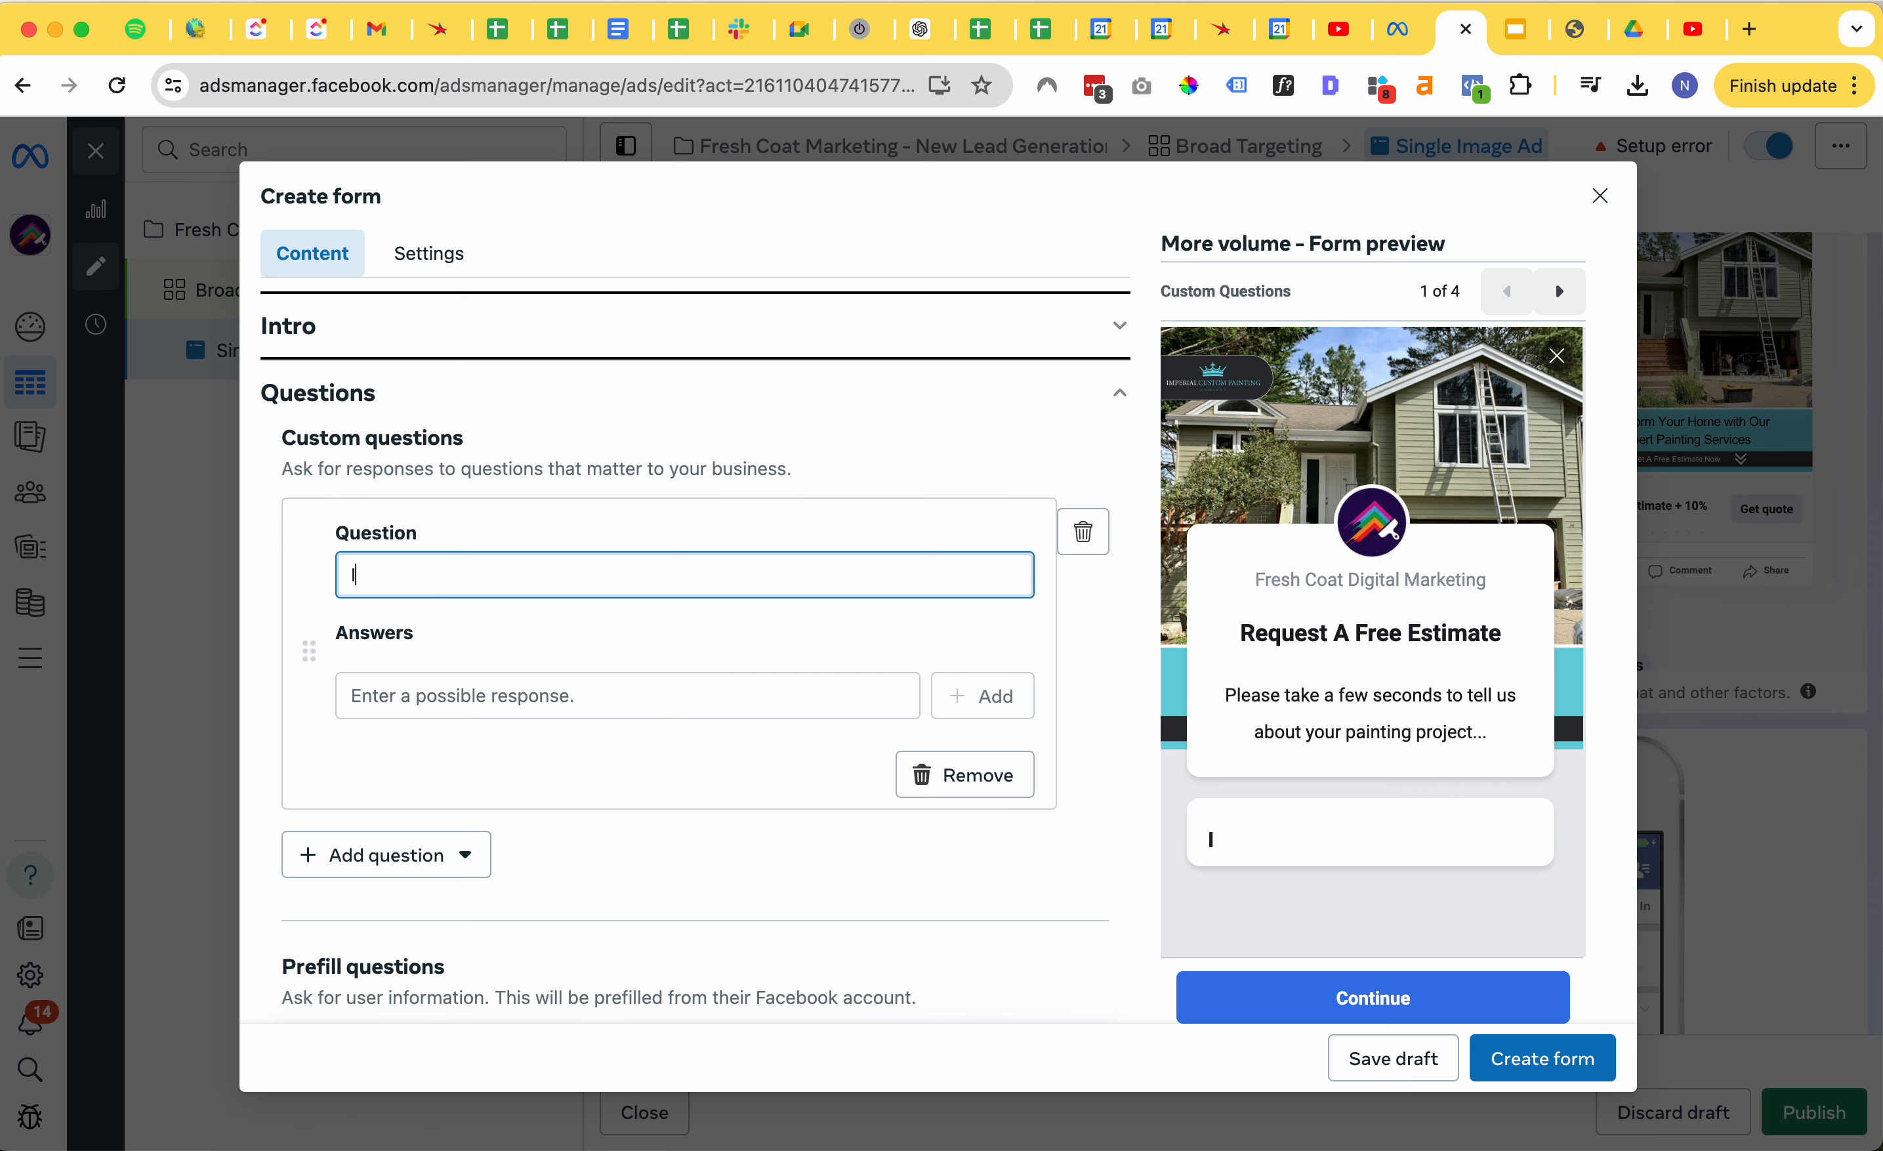
click(1083, 531)
click(447, 529)
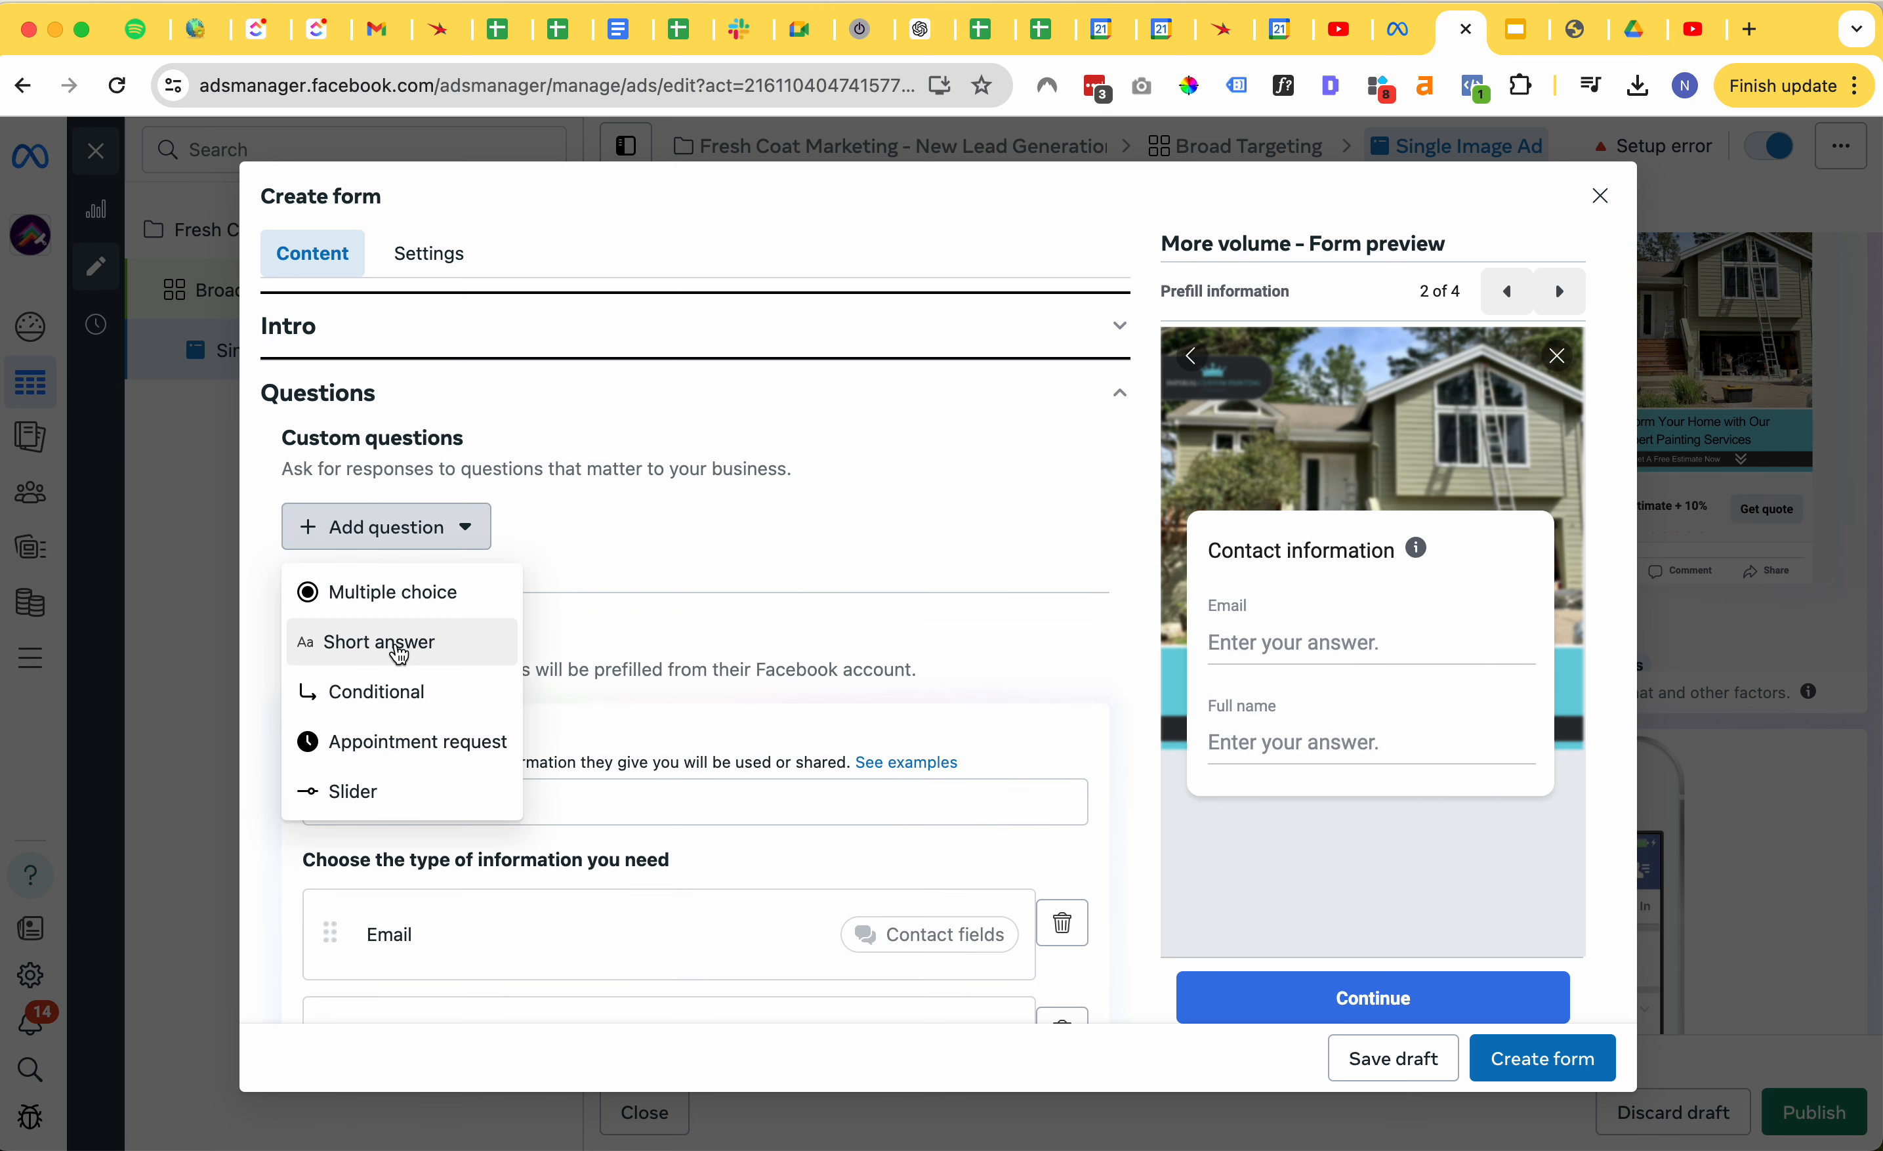
click(393, 592)
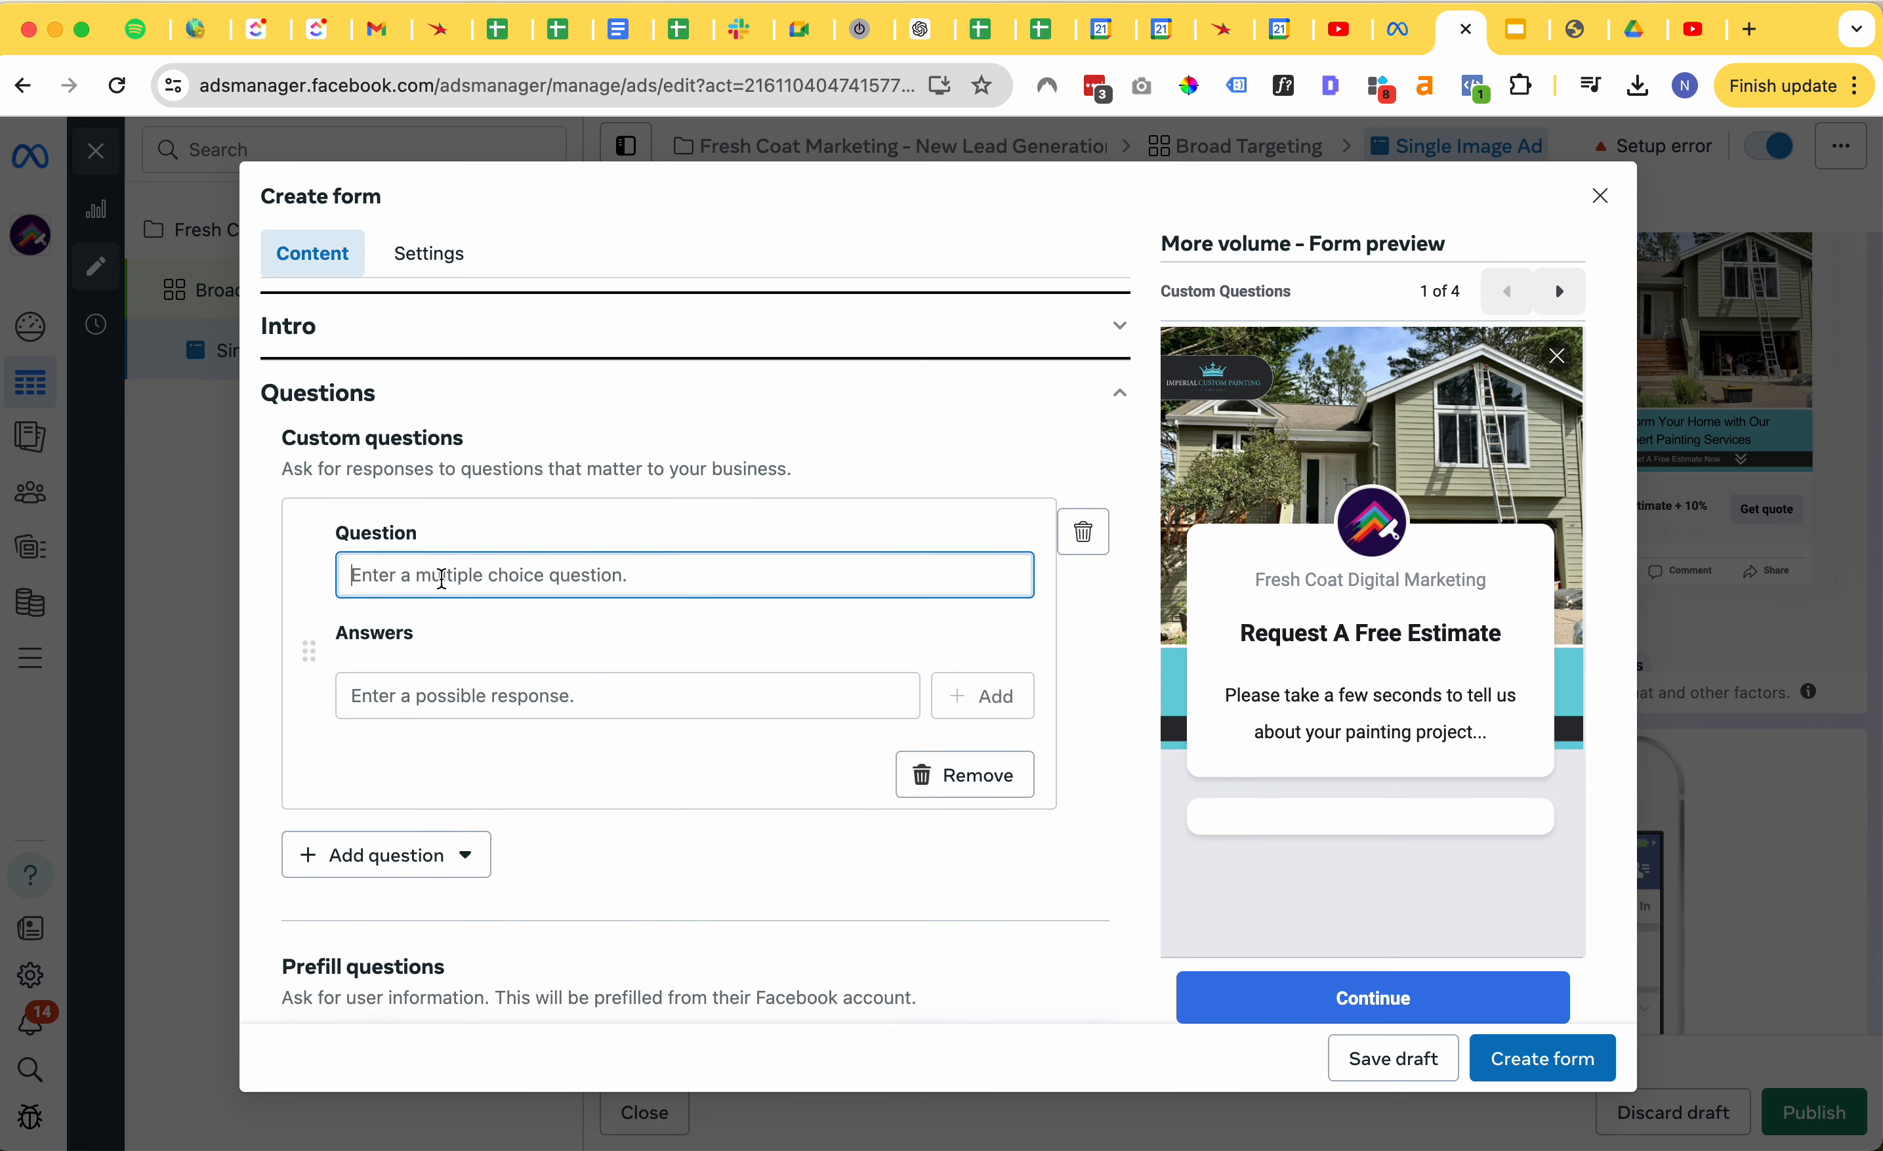
text(What Kind Of Por)
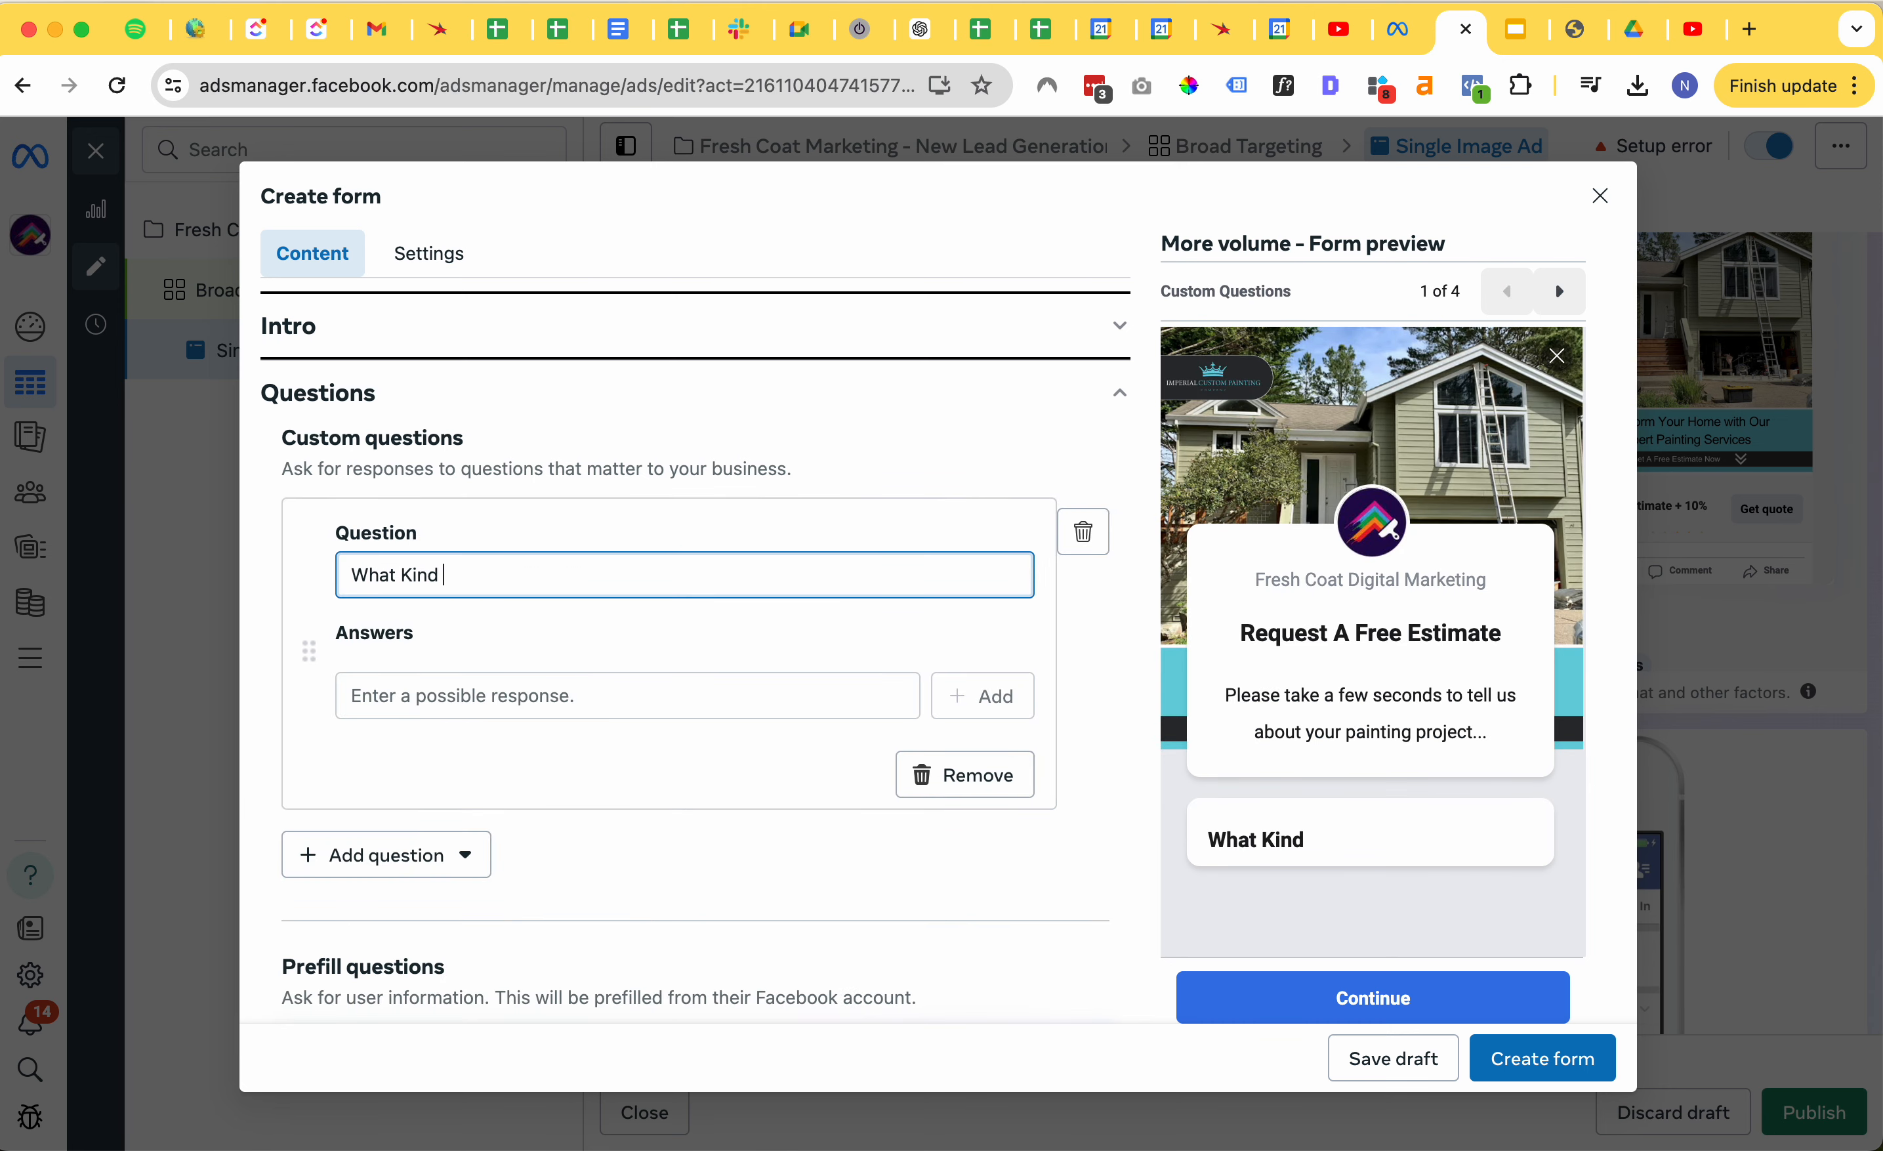
key(BackSpace)
key(BackSpace)
text(rojec)
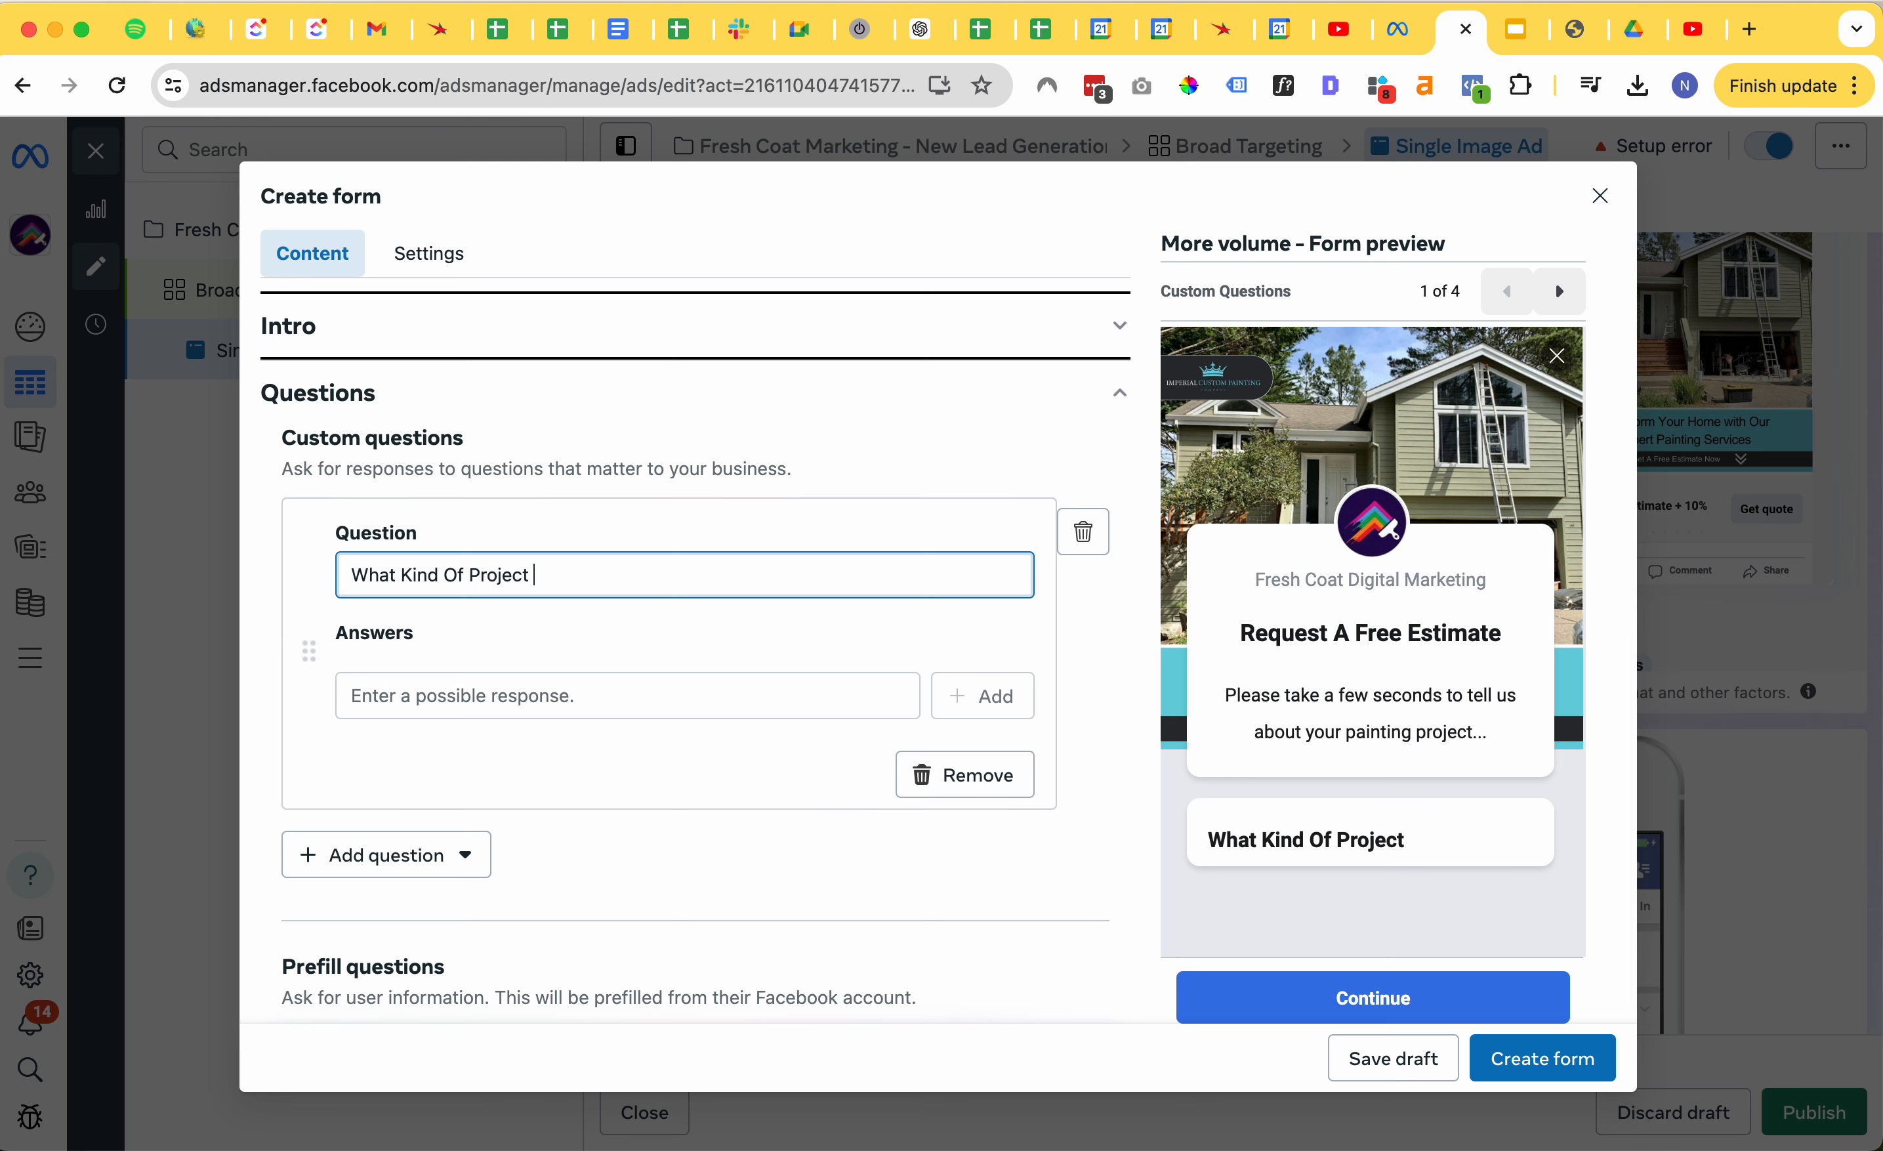
text(t)
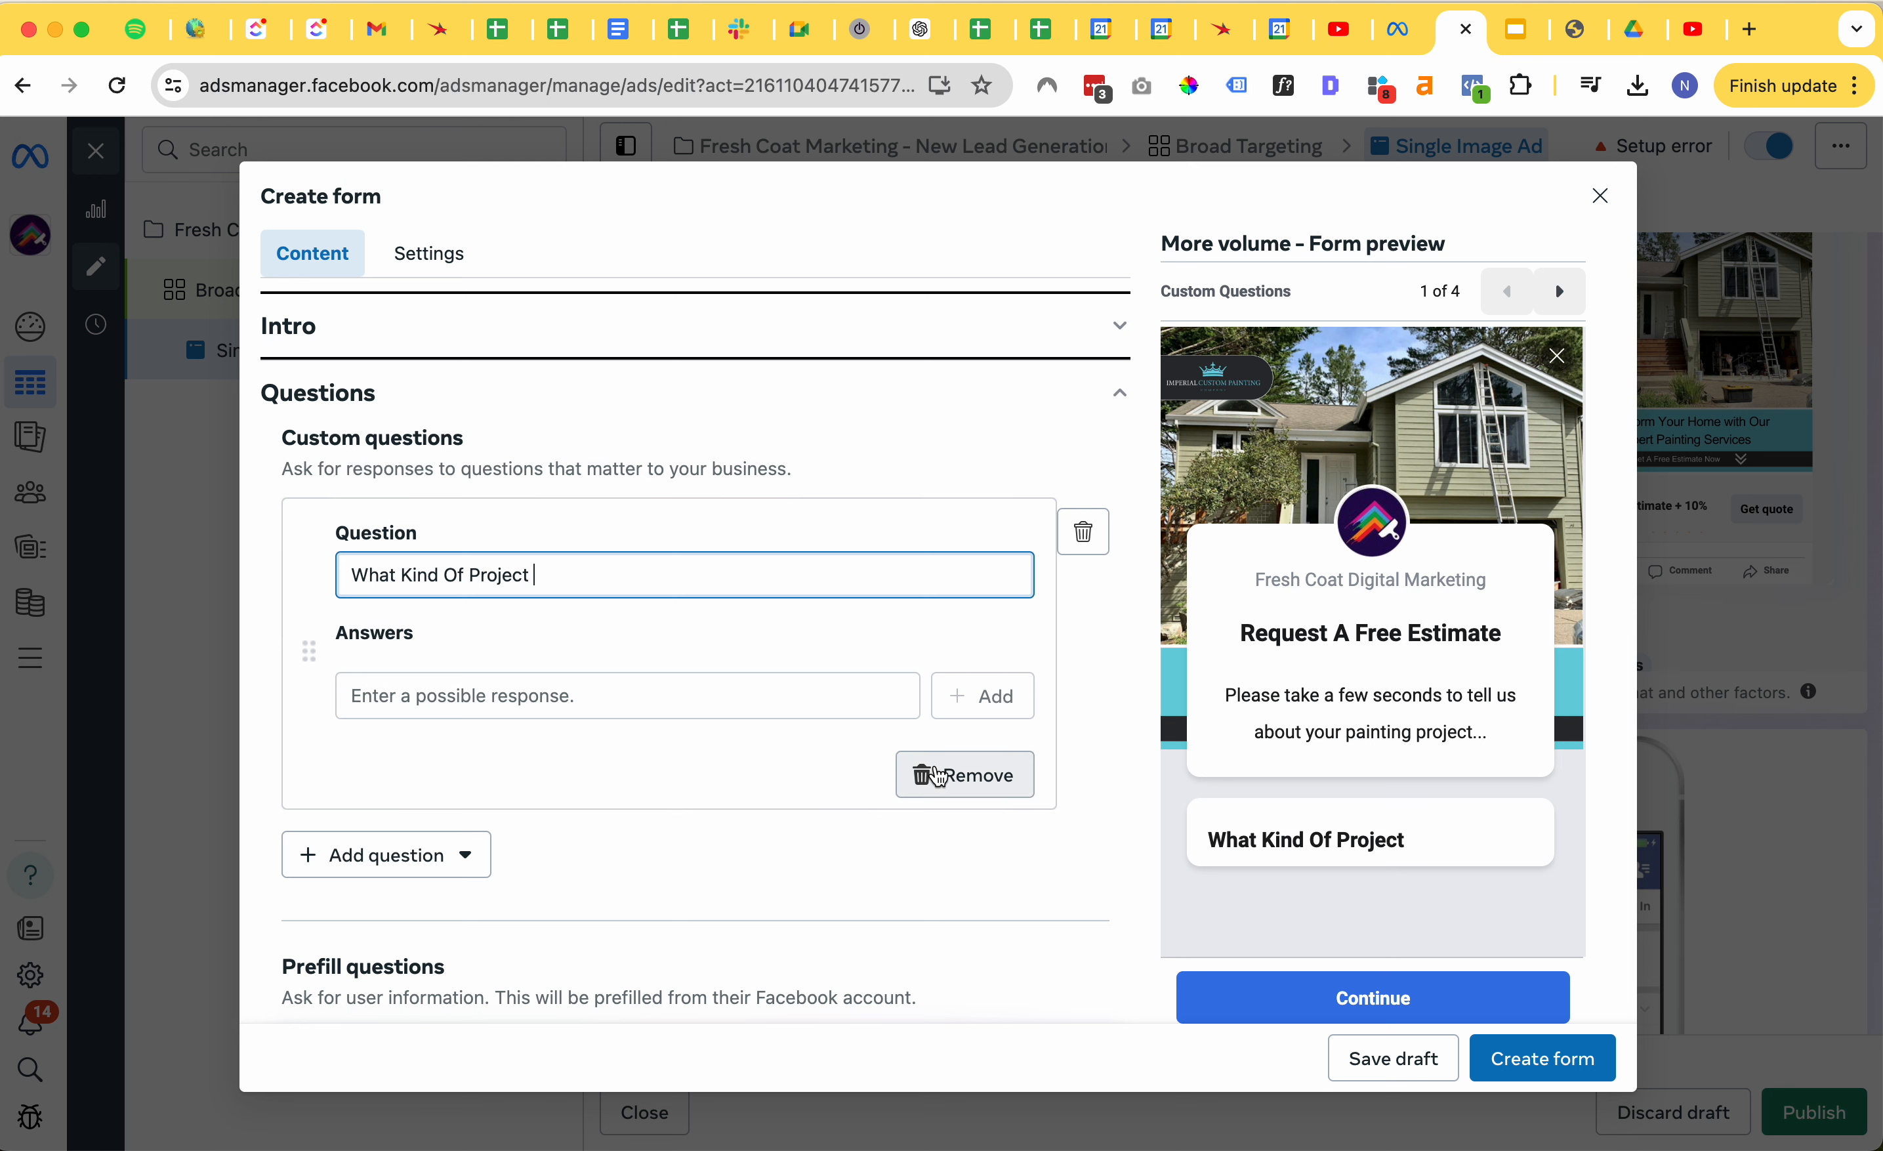
click(960, 773)
- Add a short answer custom question reading "What Kind Of A Painting Project Do You Have?"
click(386, 527)
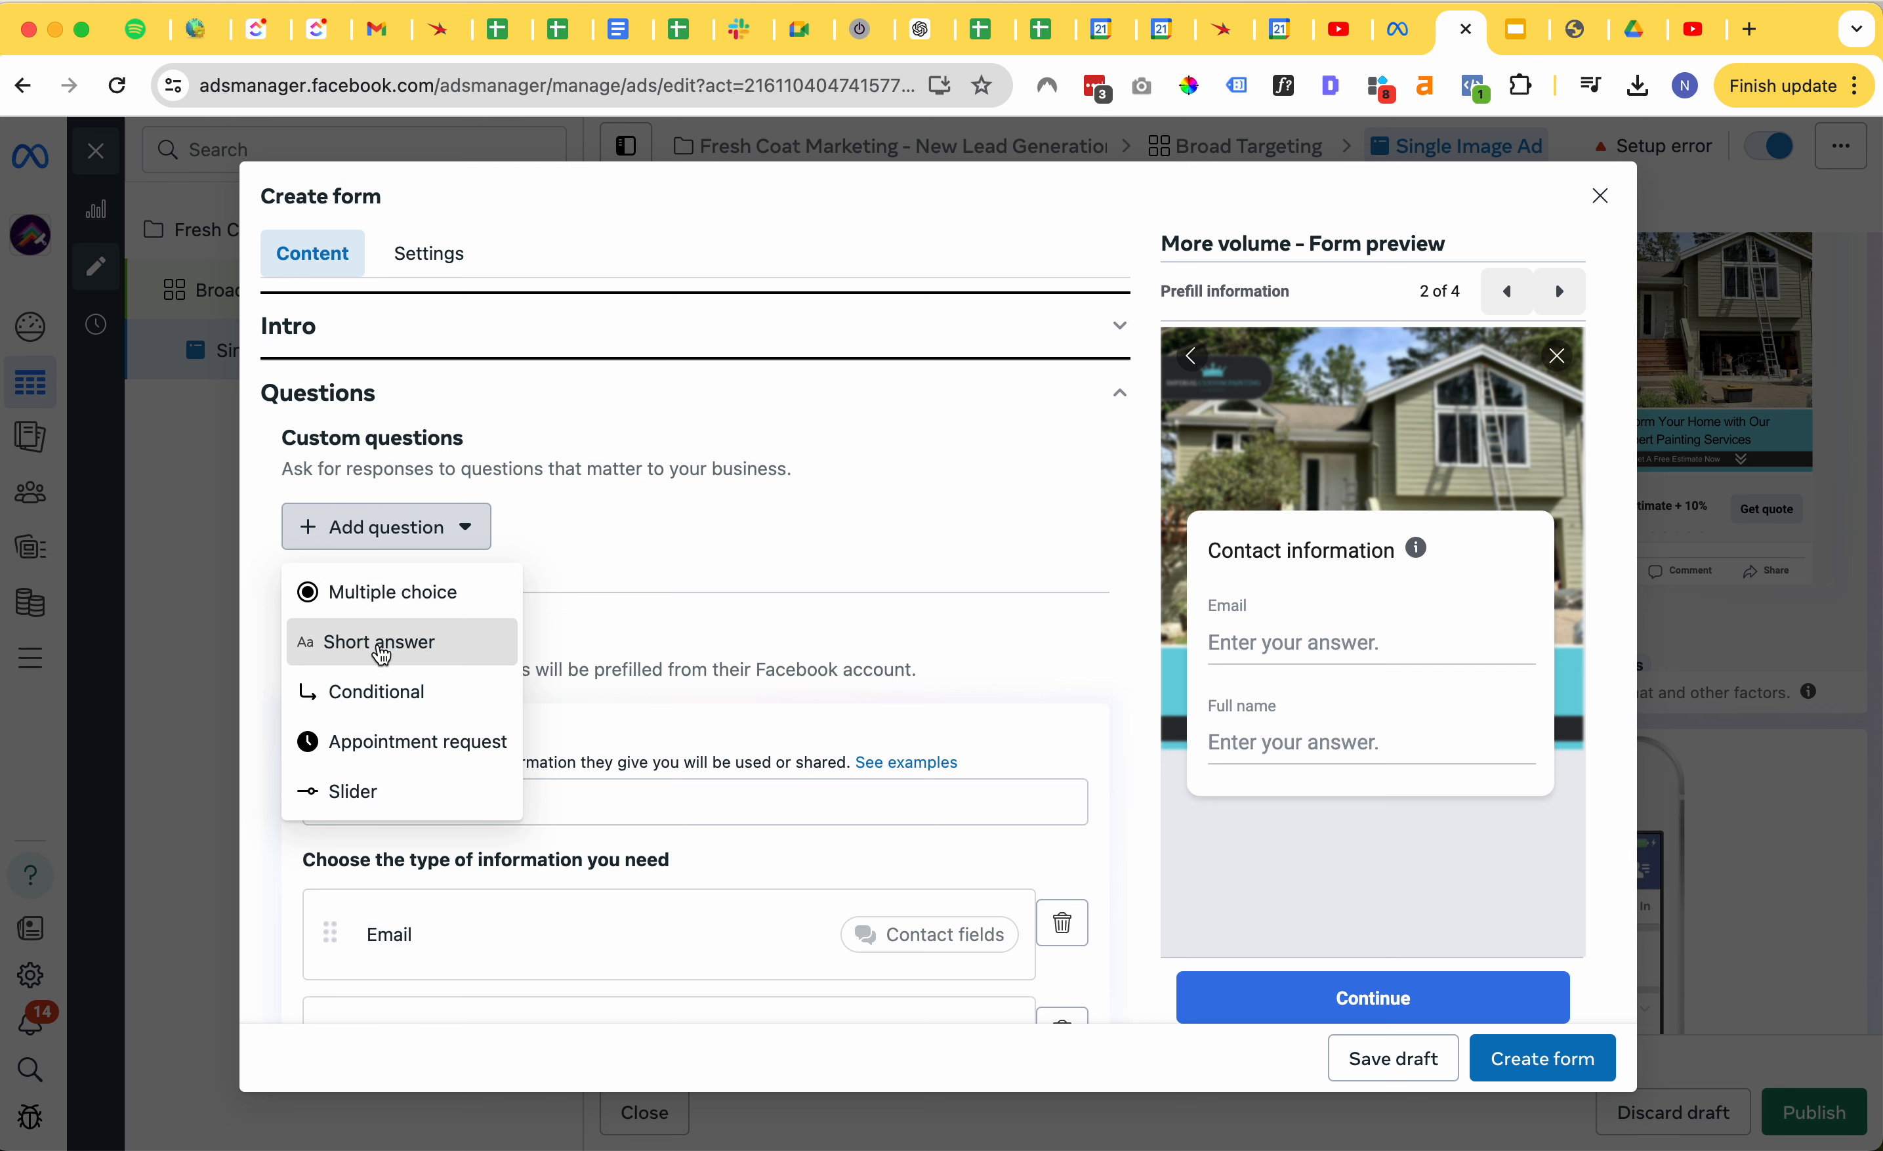
click(385, 648)
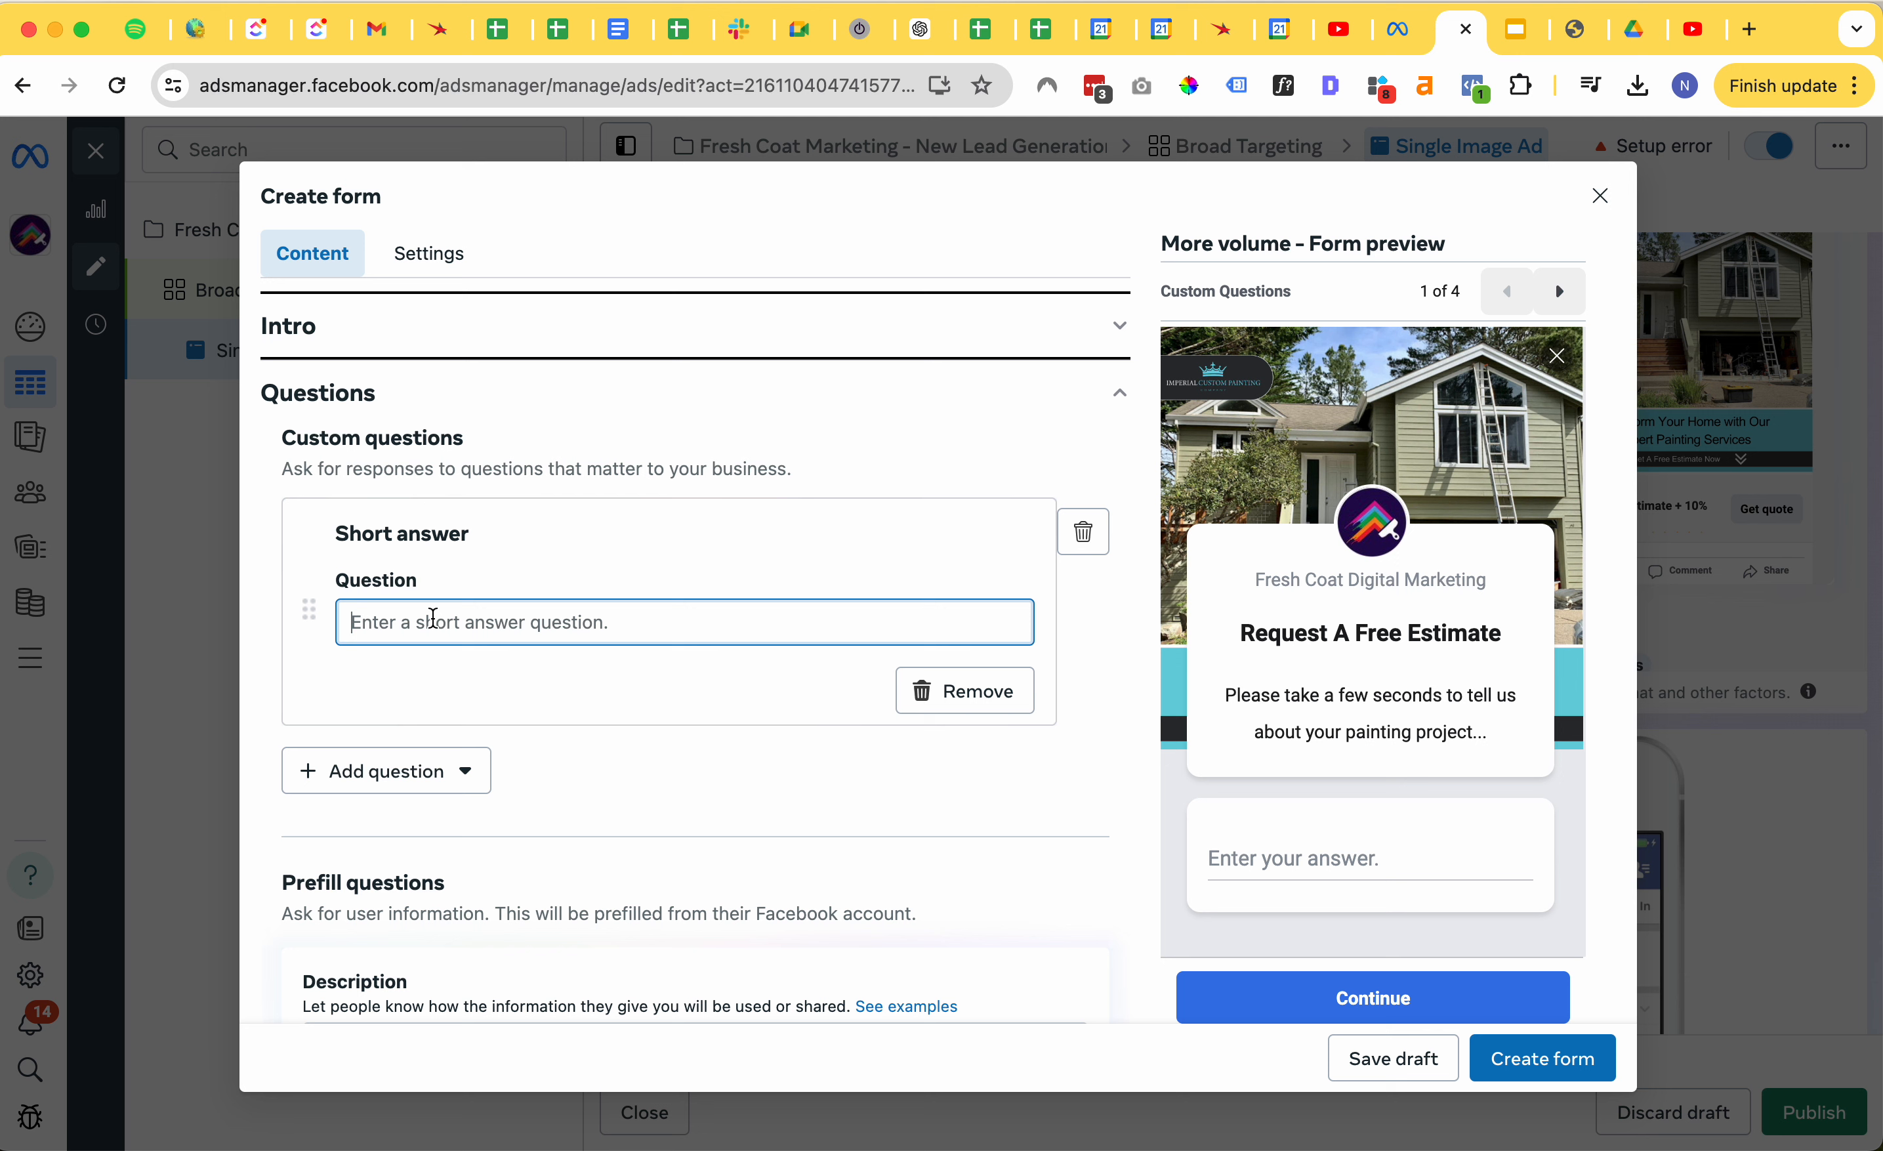
text(What Kind Of)
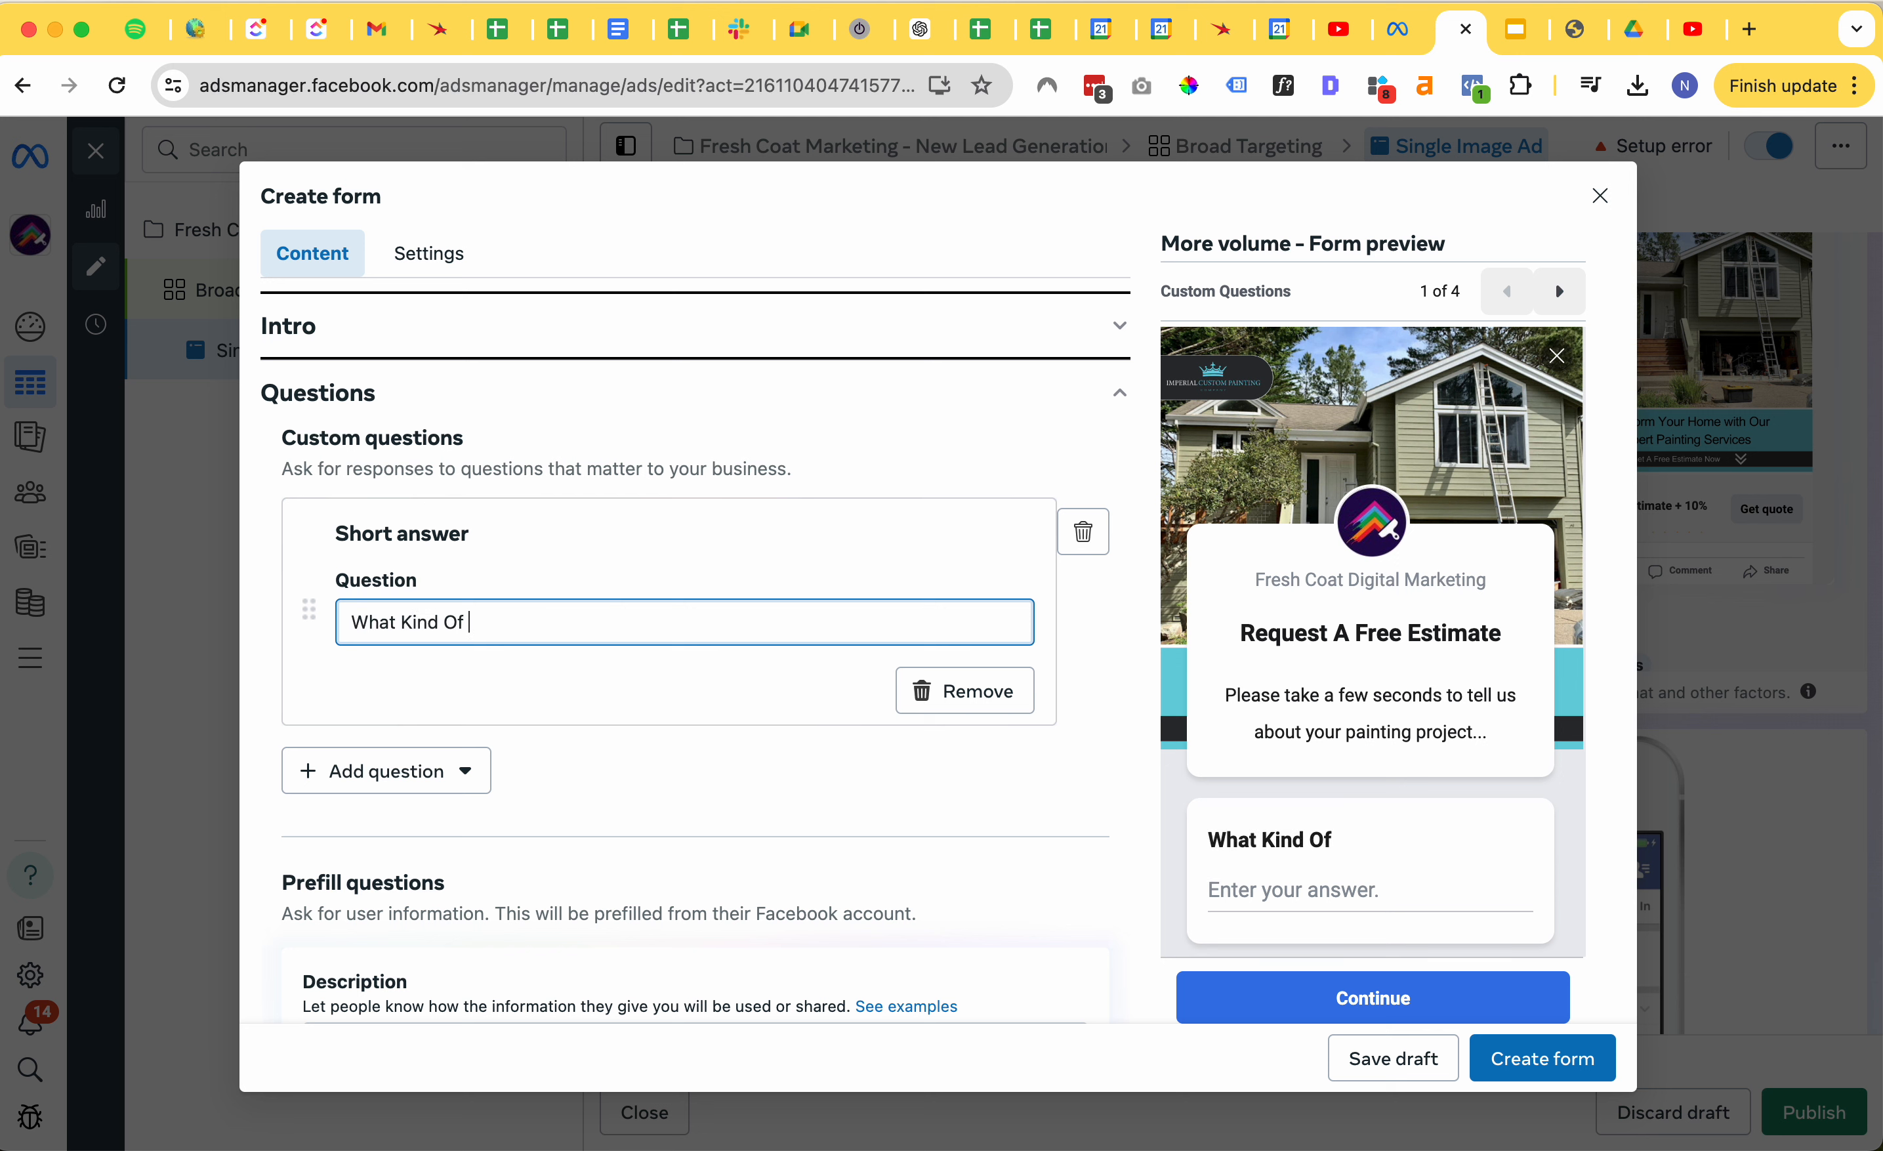
key(BackSpace)
key(BackSpace)
text(A Painting Project)
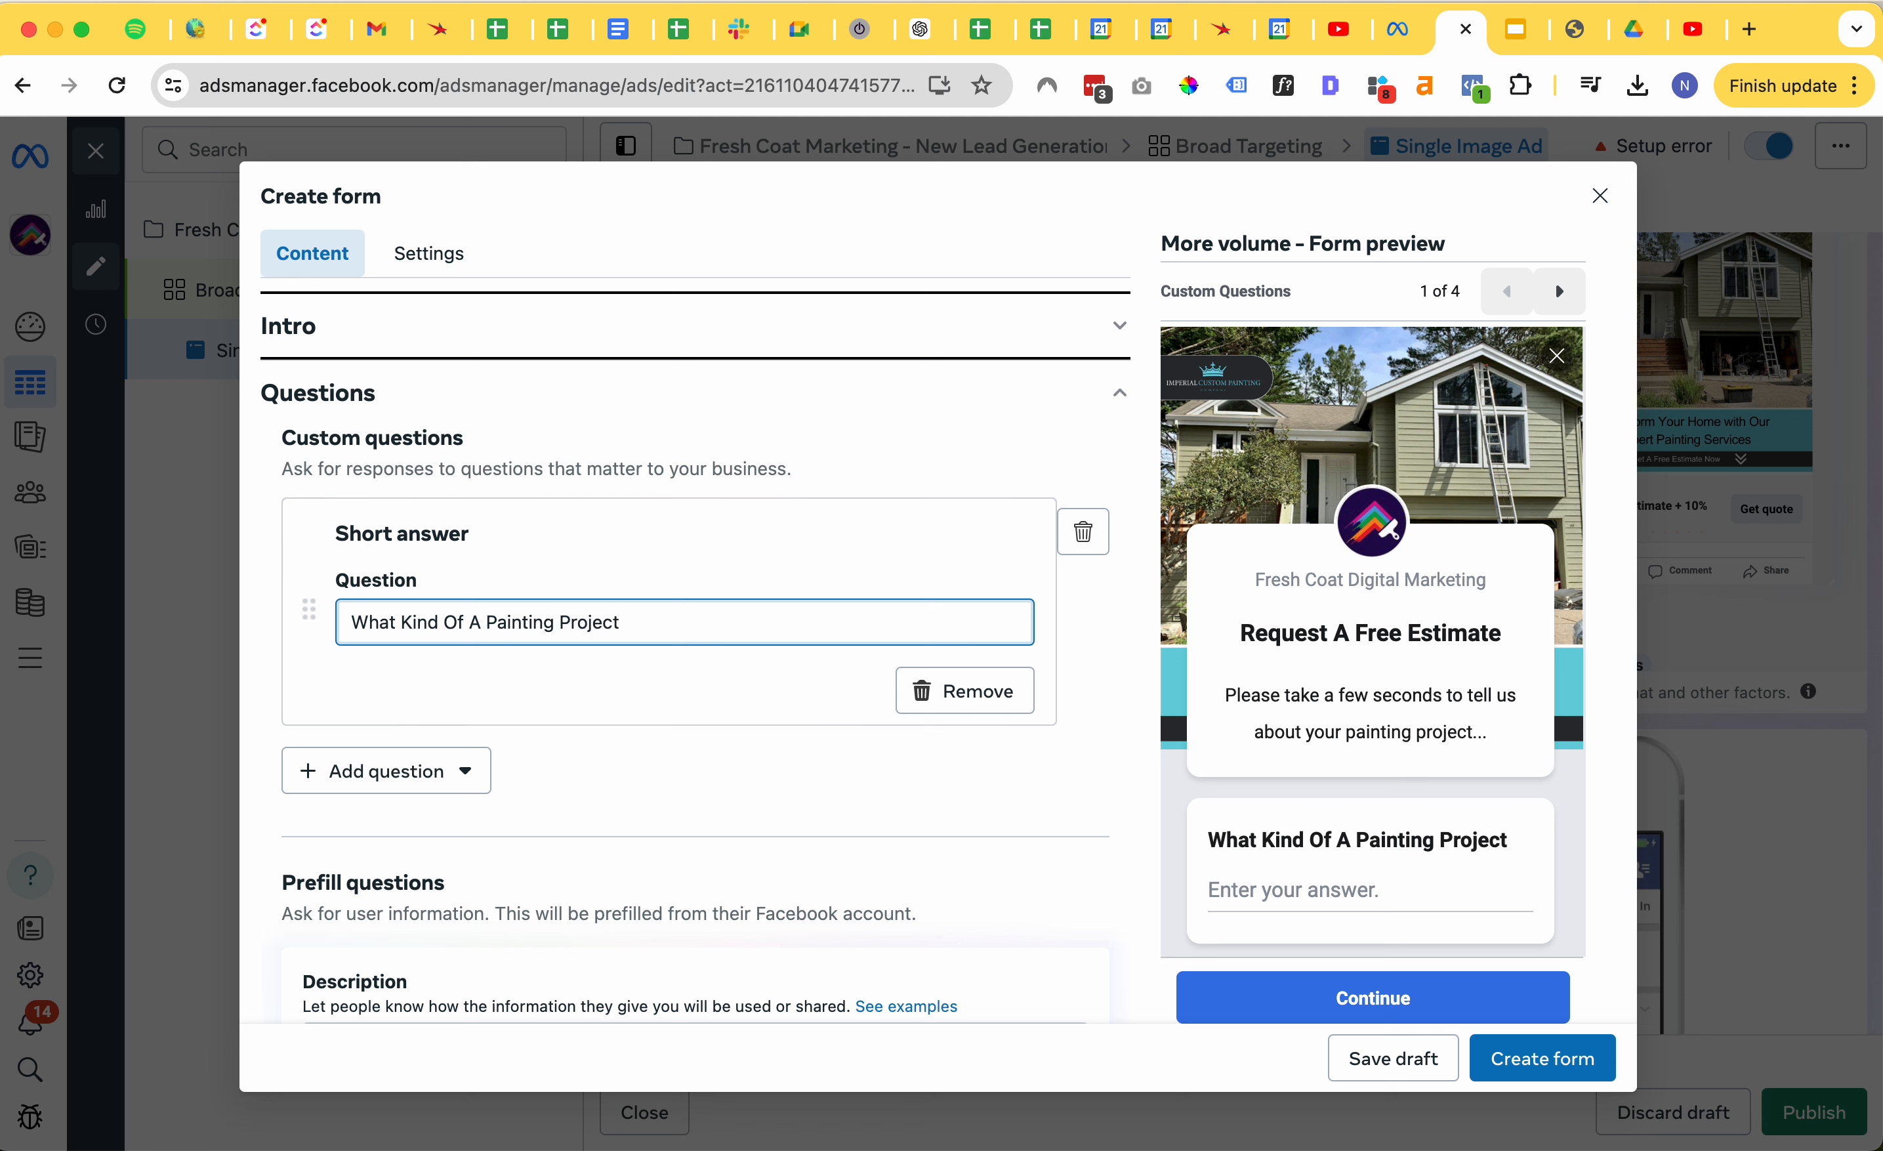
text(D)
key(BackSpace)
text(Do You Have?)
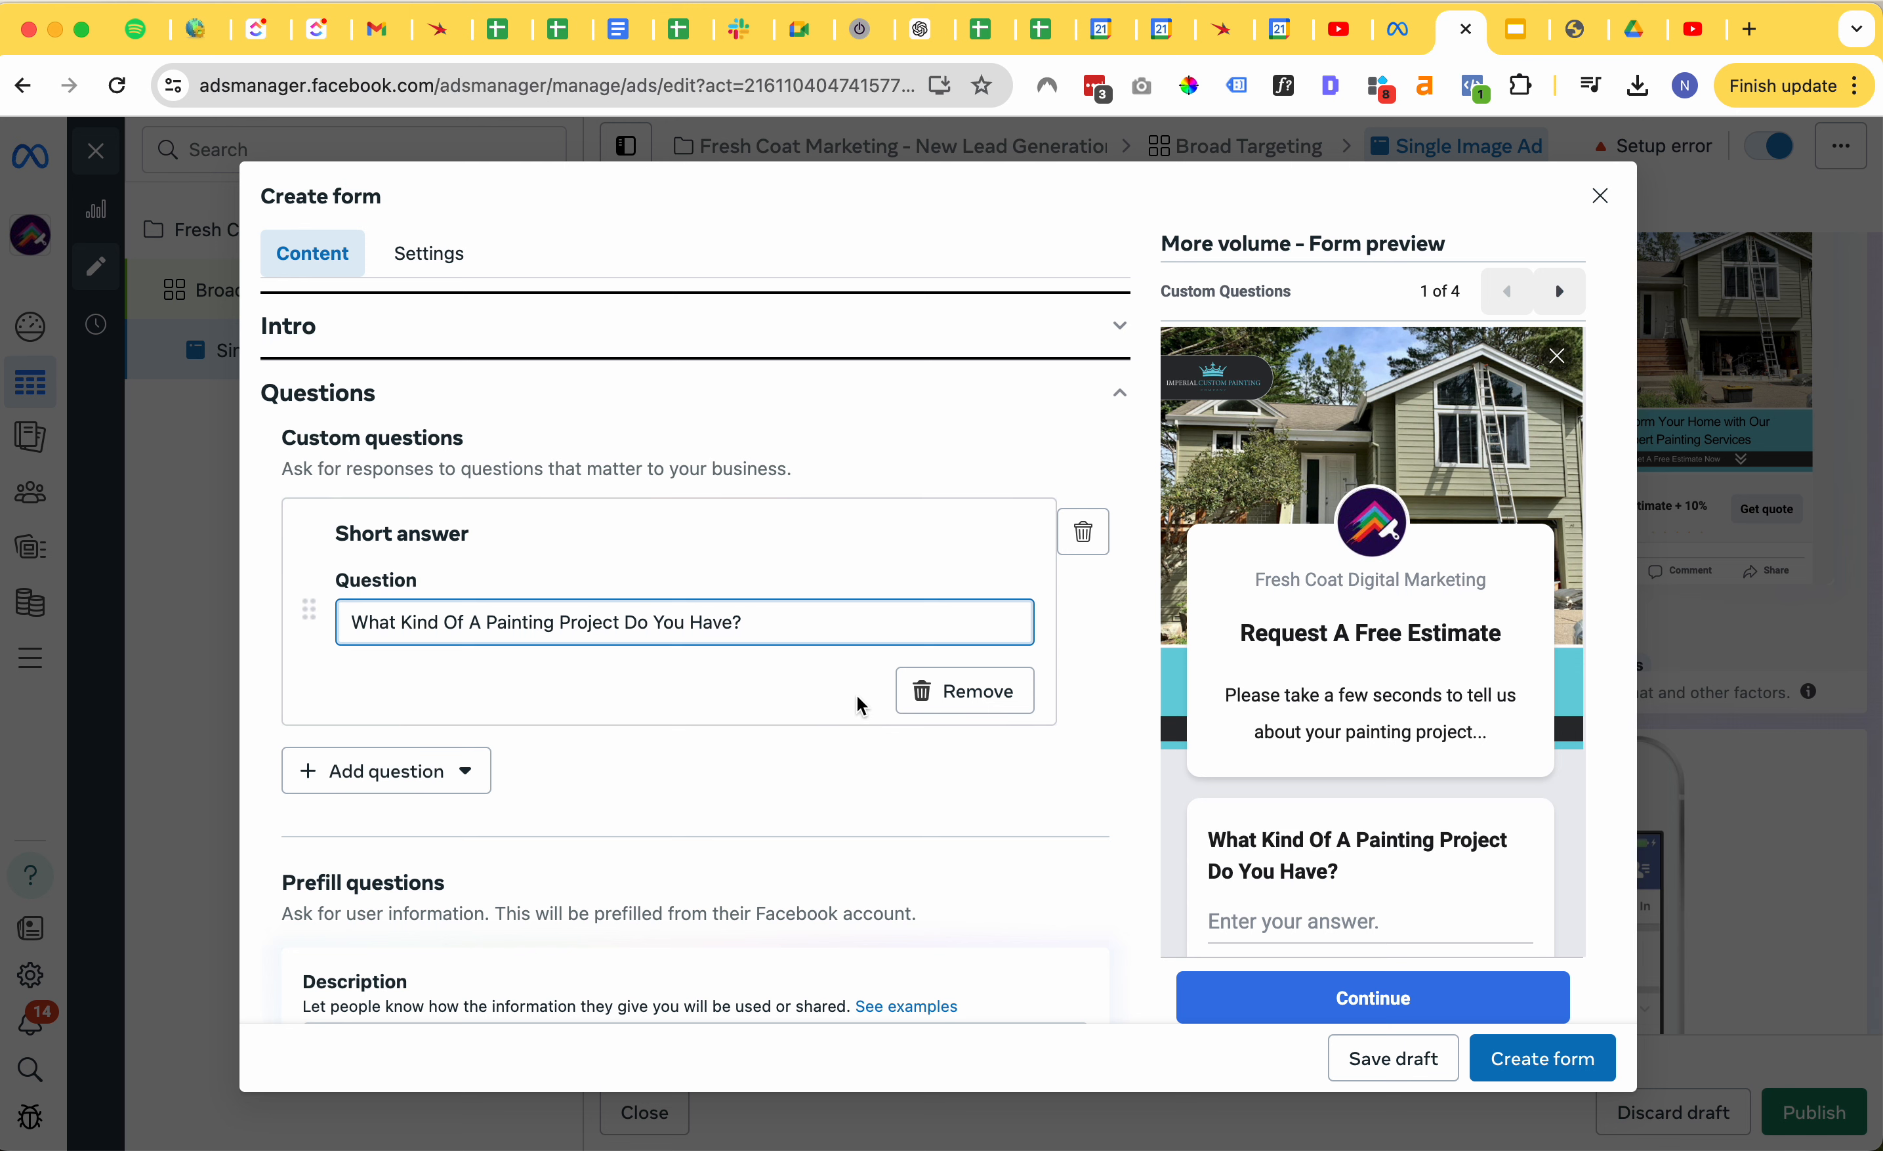
scroll(1304, 831, down, 1)
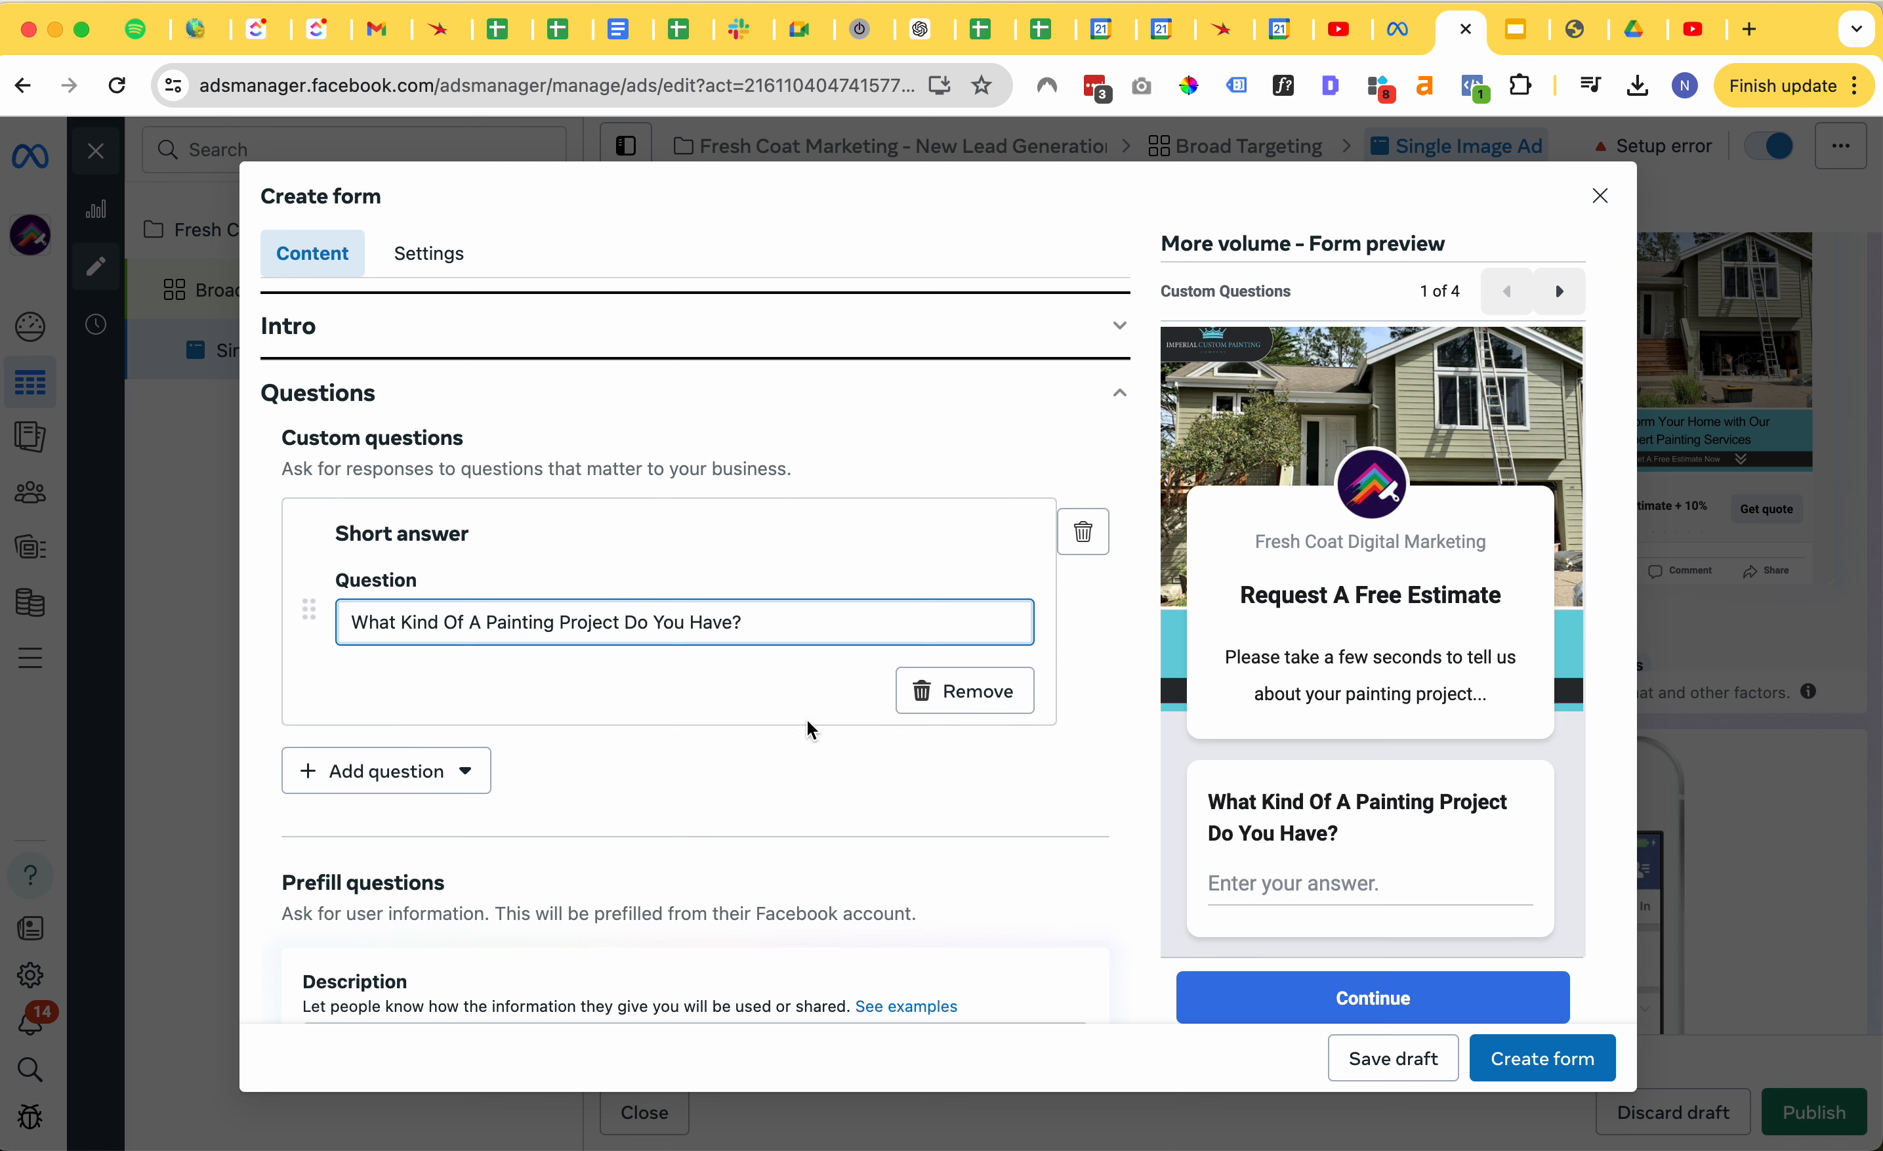
- Add a second short answer question below the painting project question
scroll(723, 691, down, 3)
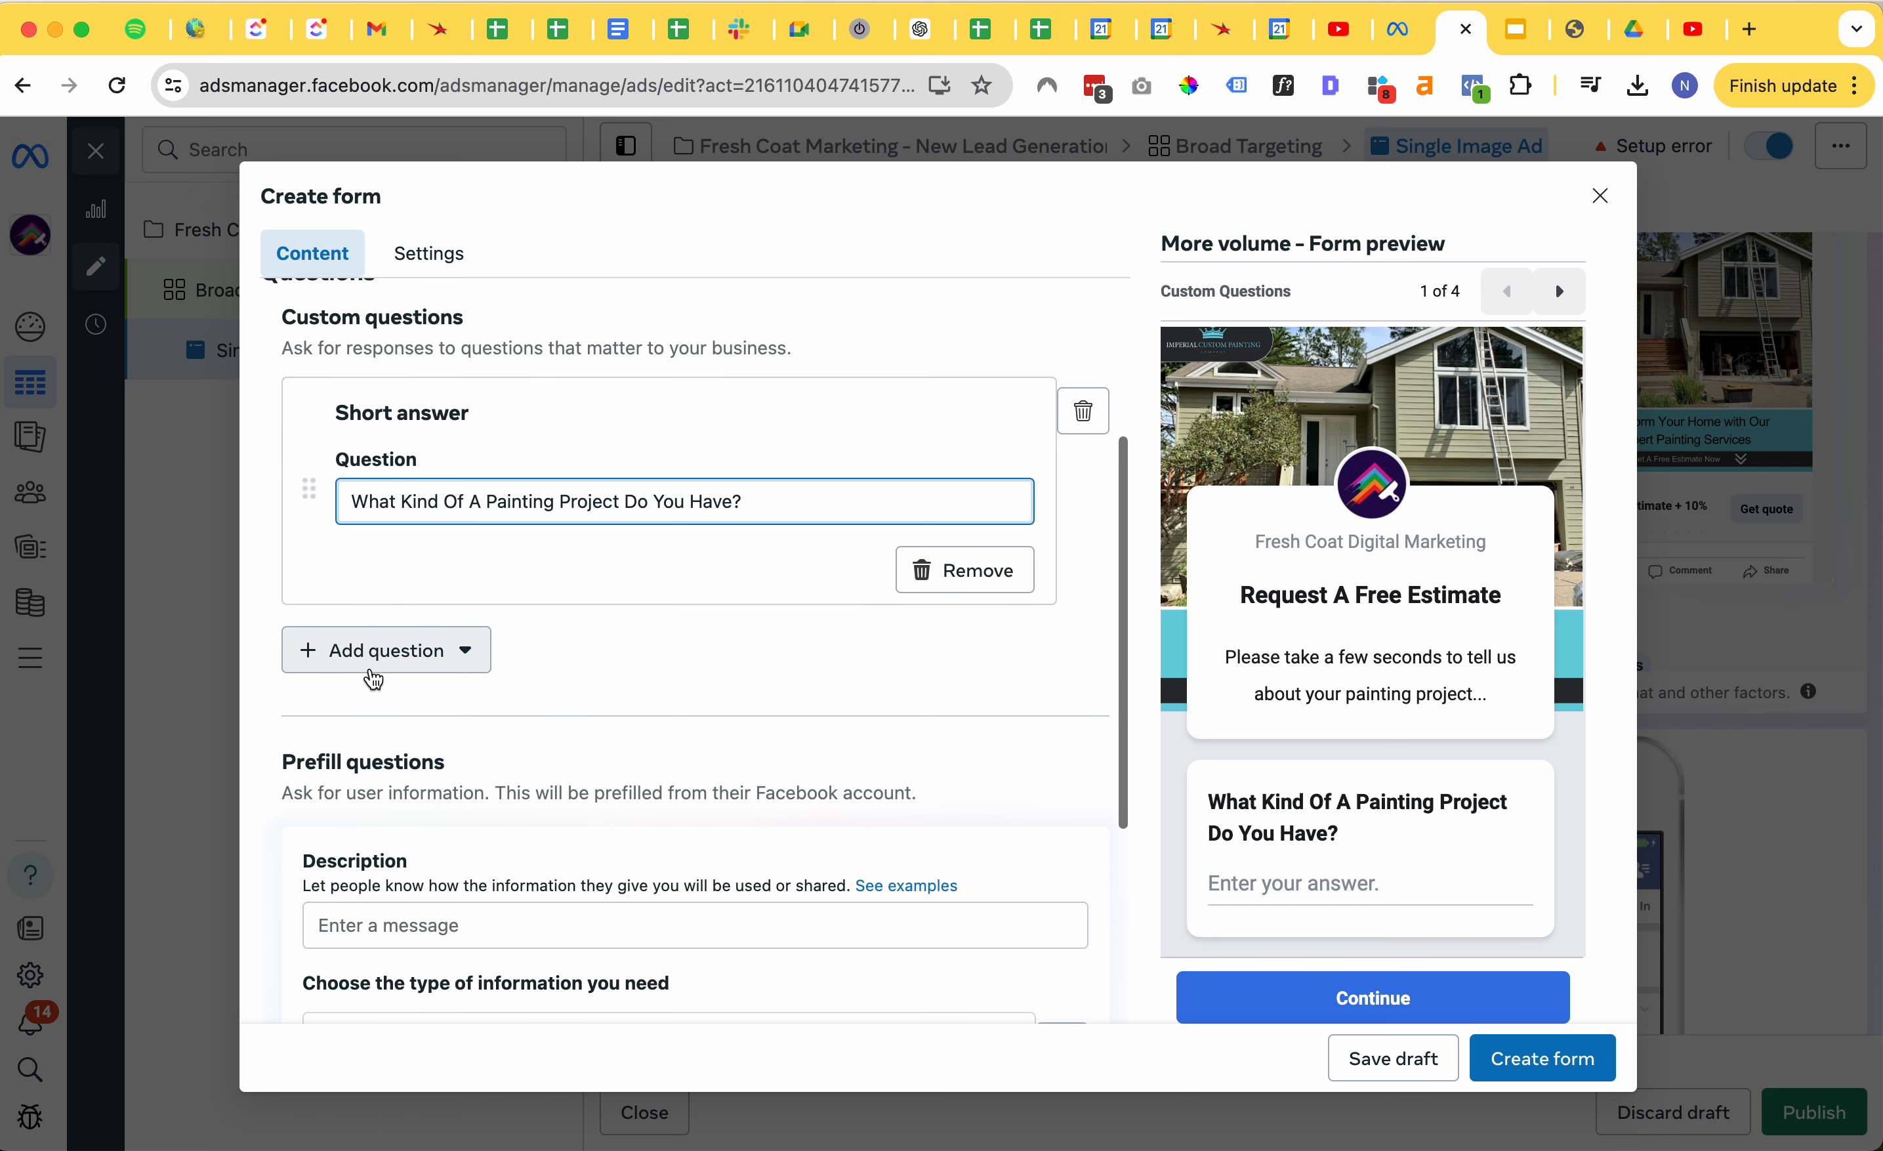
click(371, 658)
click(387, 765)
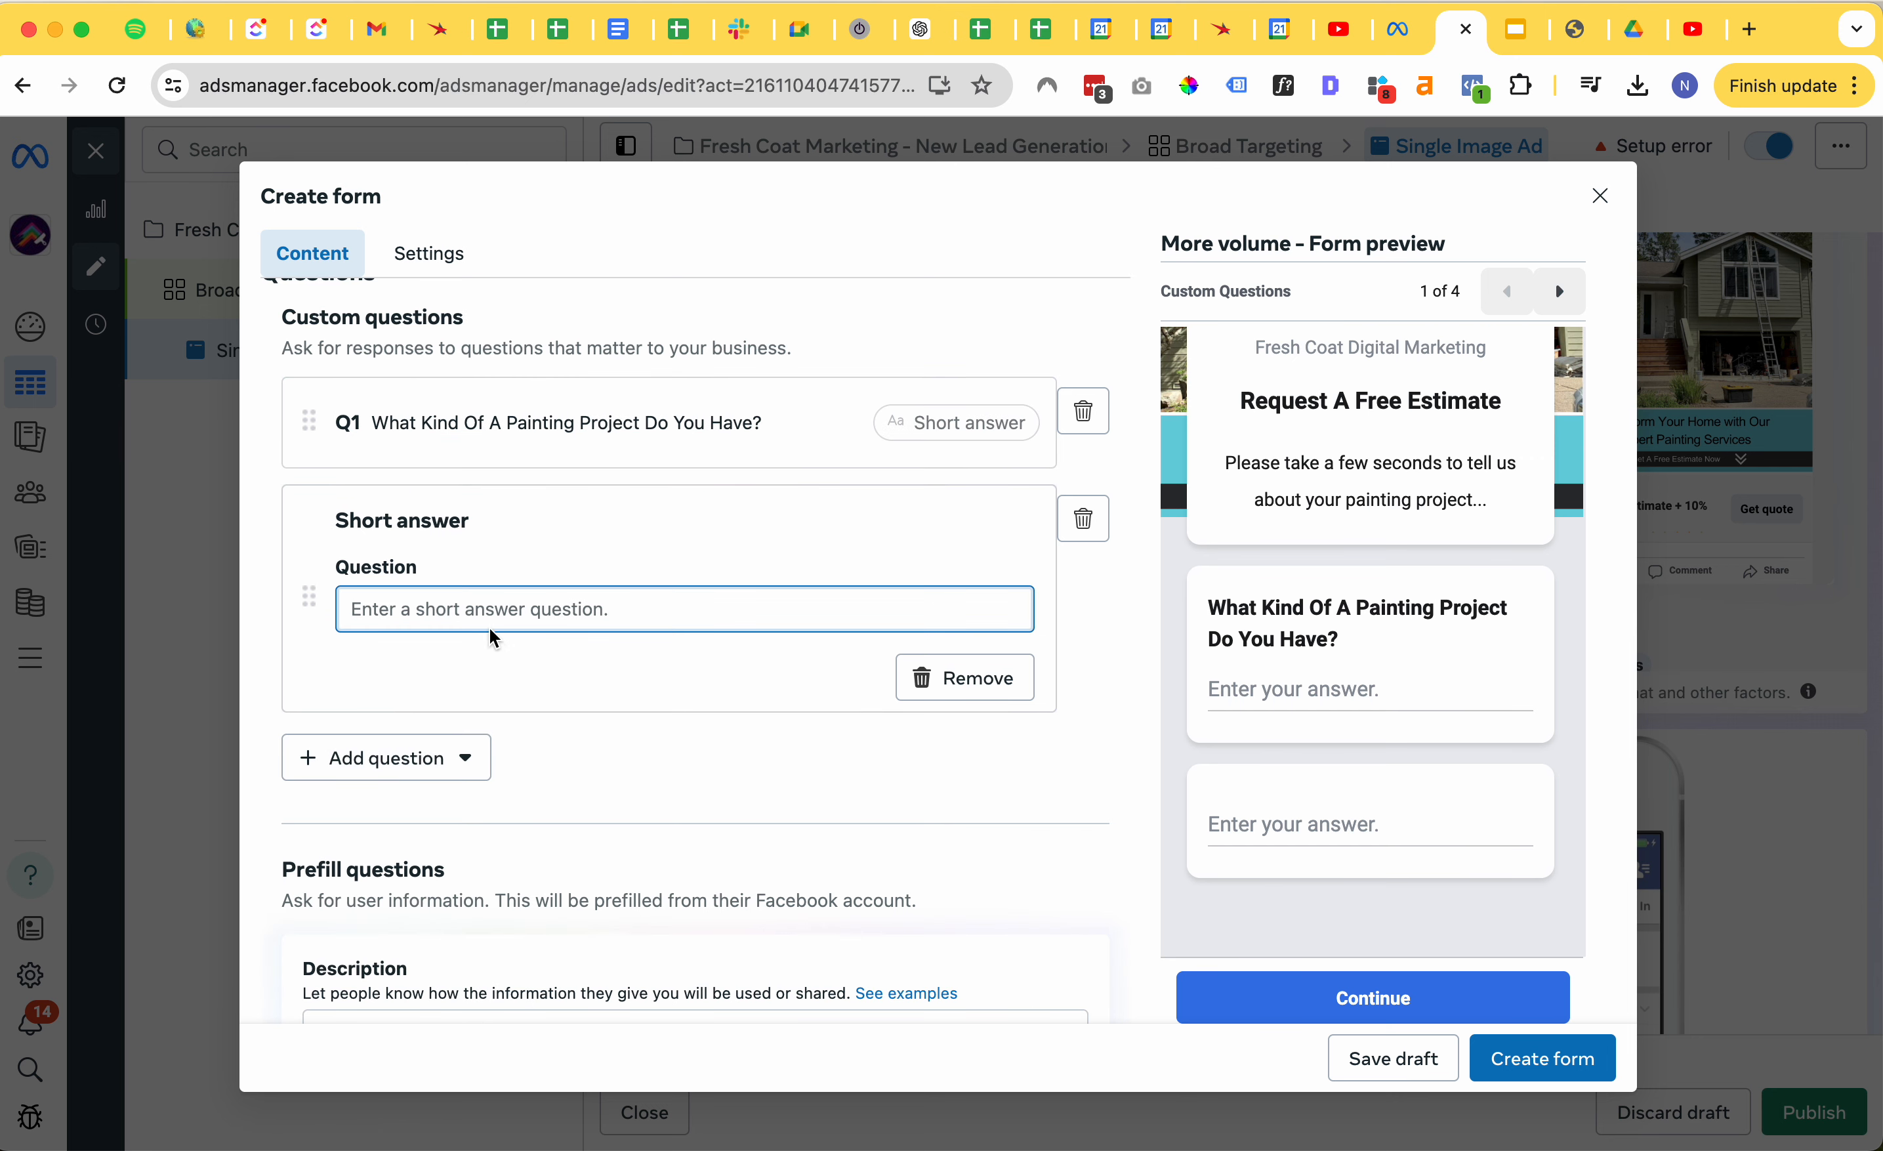
text(HOw)
key(BackSpace)
key(BackSpace)
text(ow Quickly)
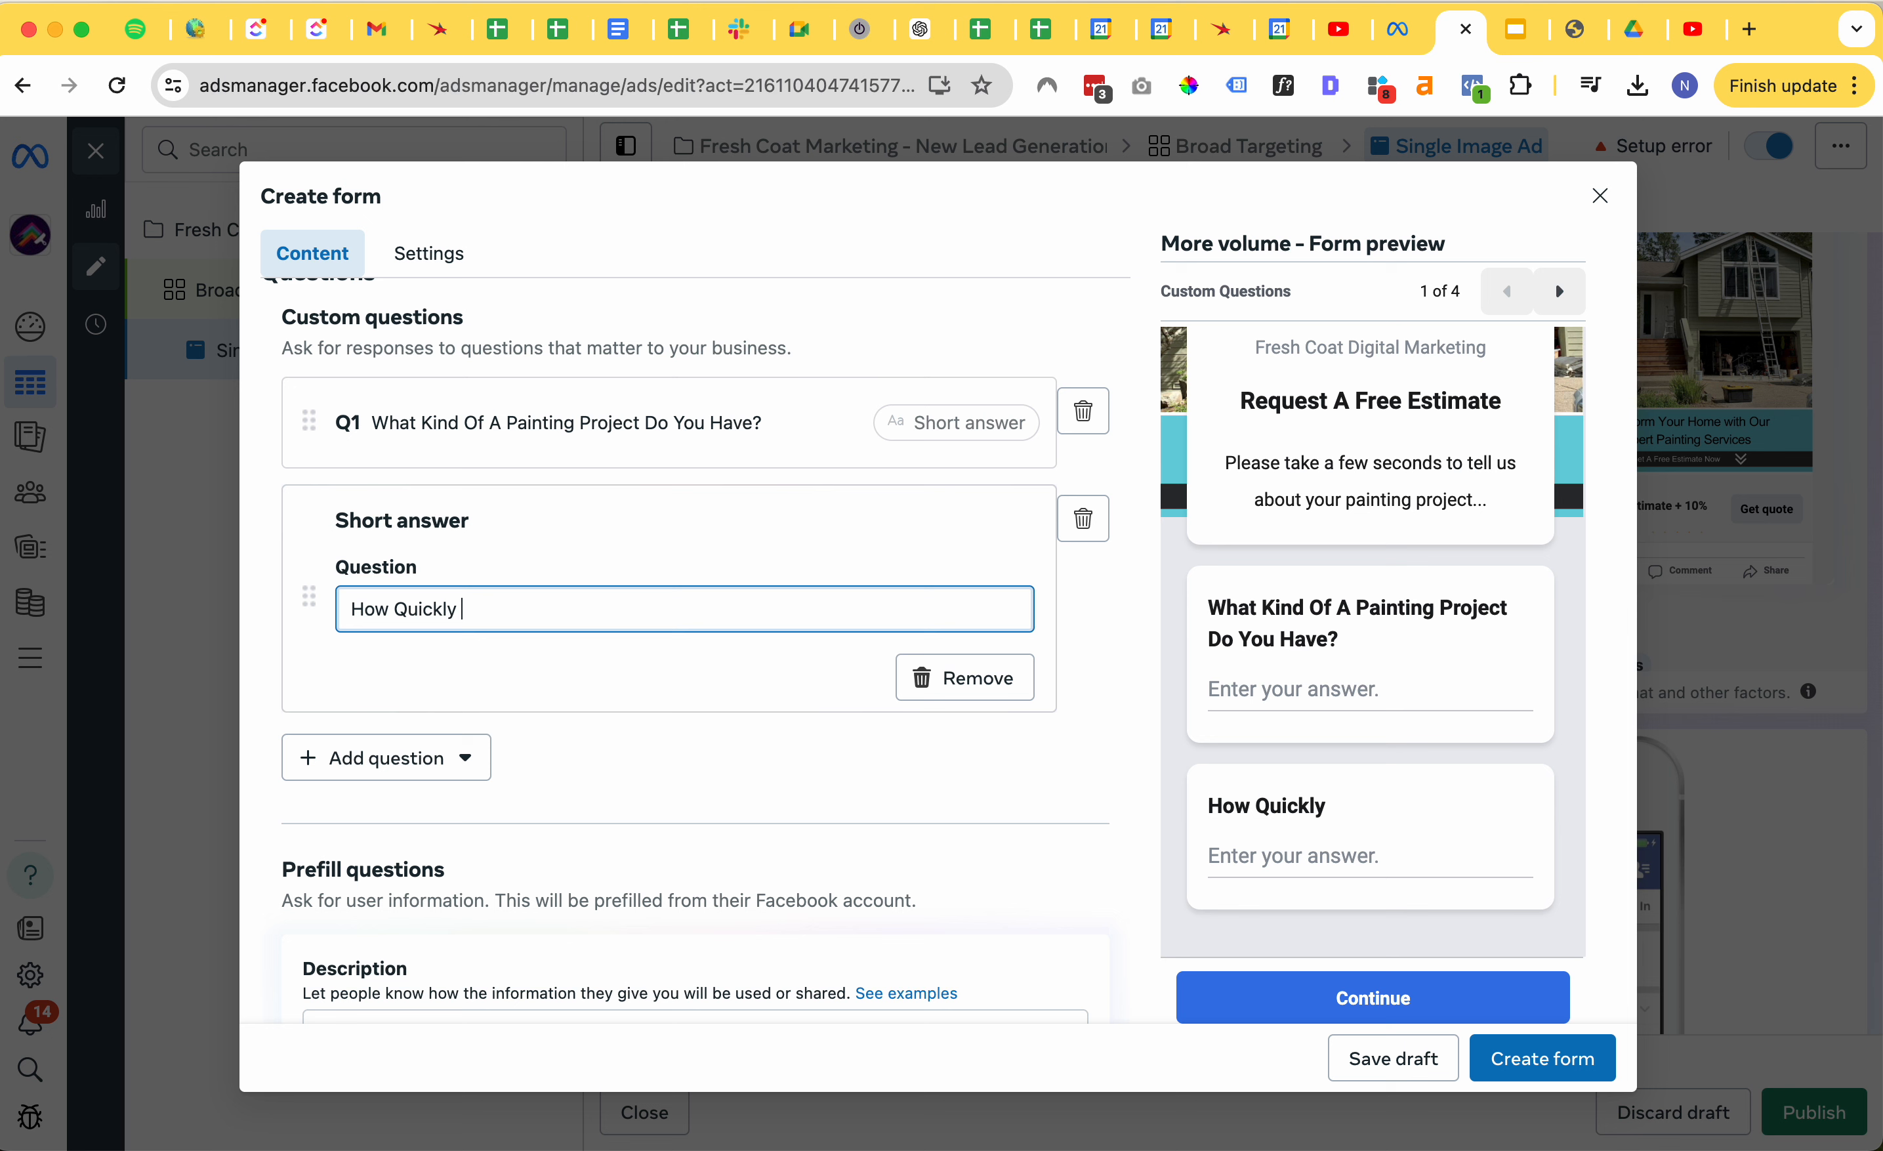
key(BackSpace)
key(BackSpace)
key(BackSpace)
key(BackSpace)
key(BackSpace)
key(BackSpace)
key(BackSpace)
key(BackSpace)
key(BackSpace)
key(BackSpace)
key(BackSpace)
key(BackSpace)
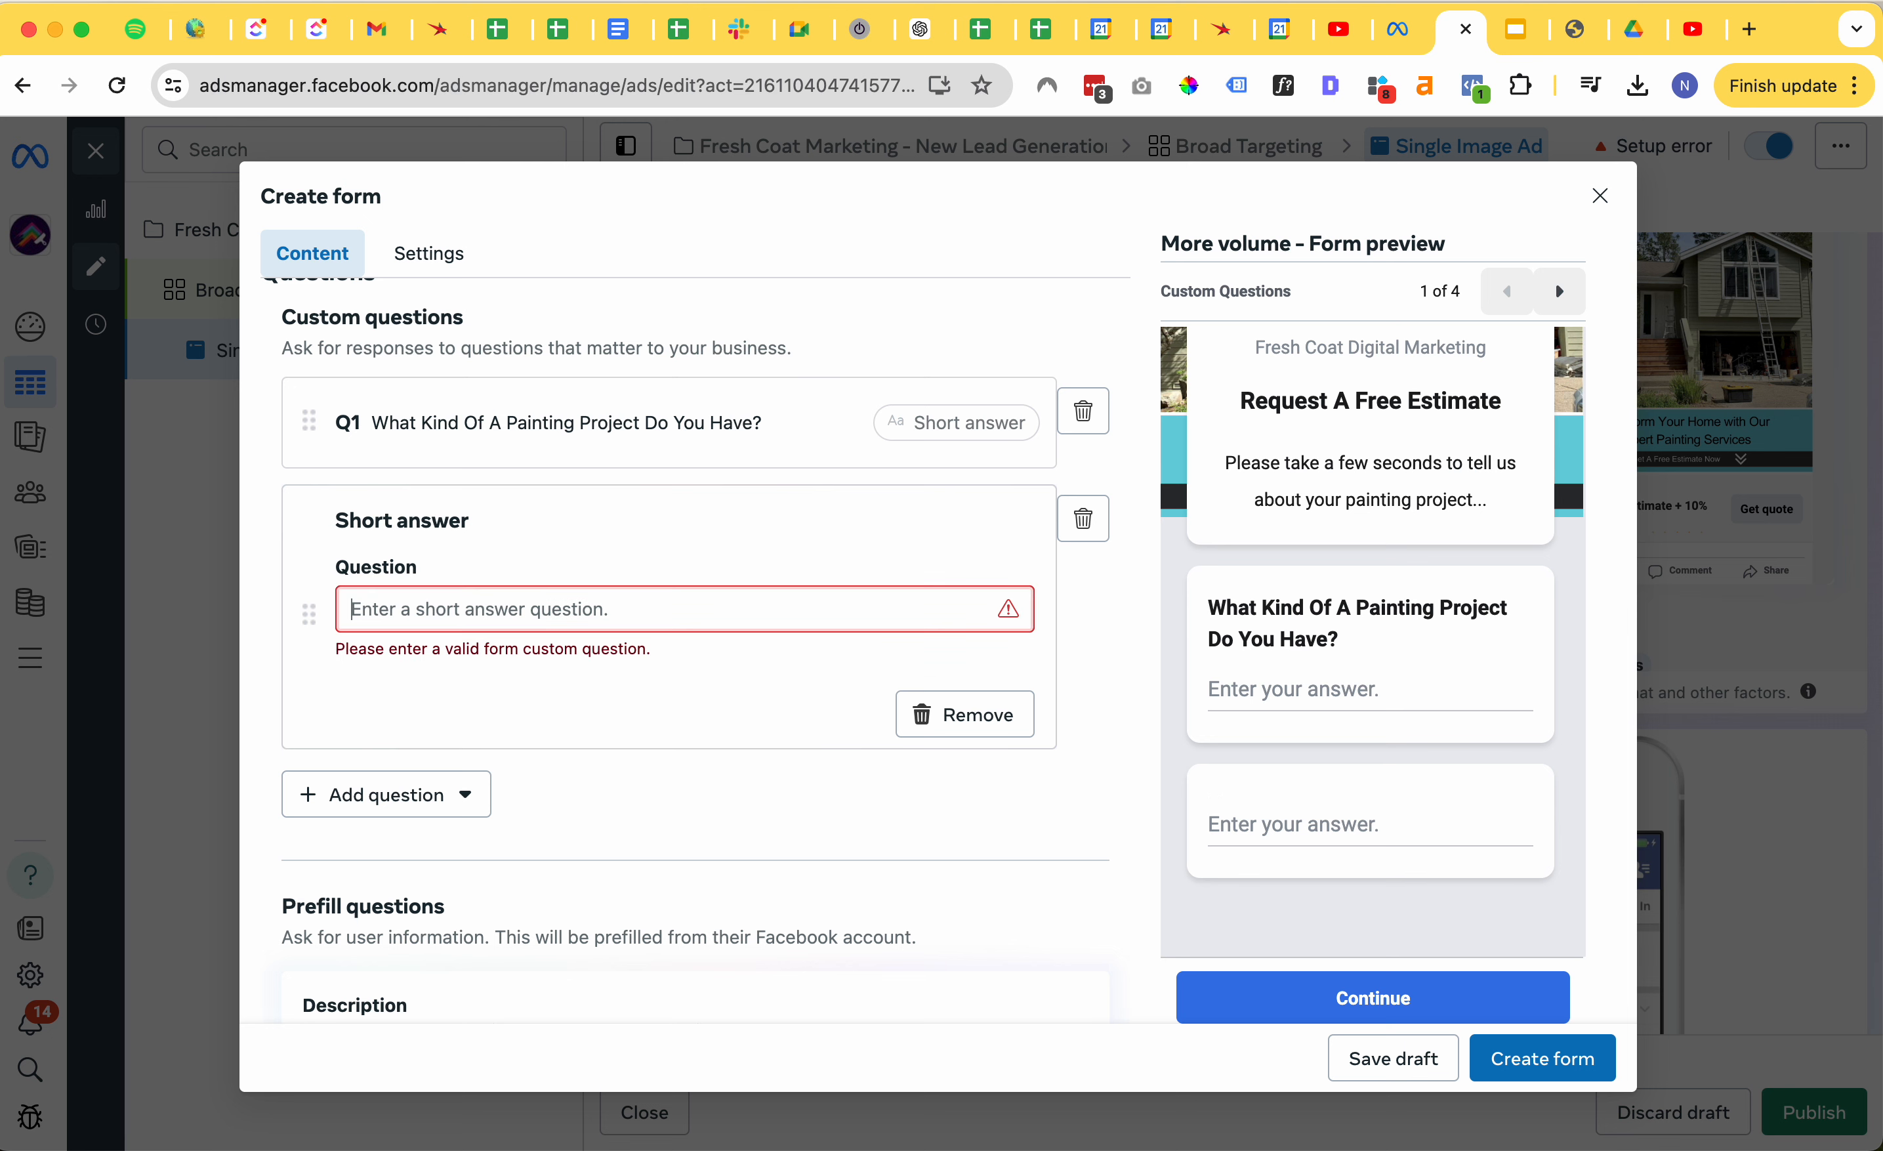
text(Are You)
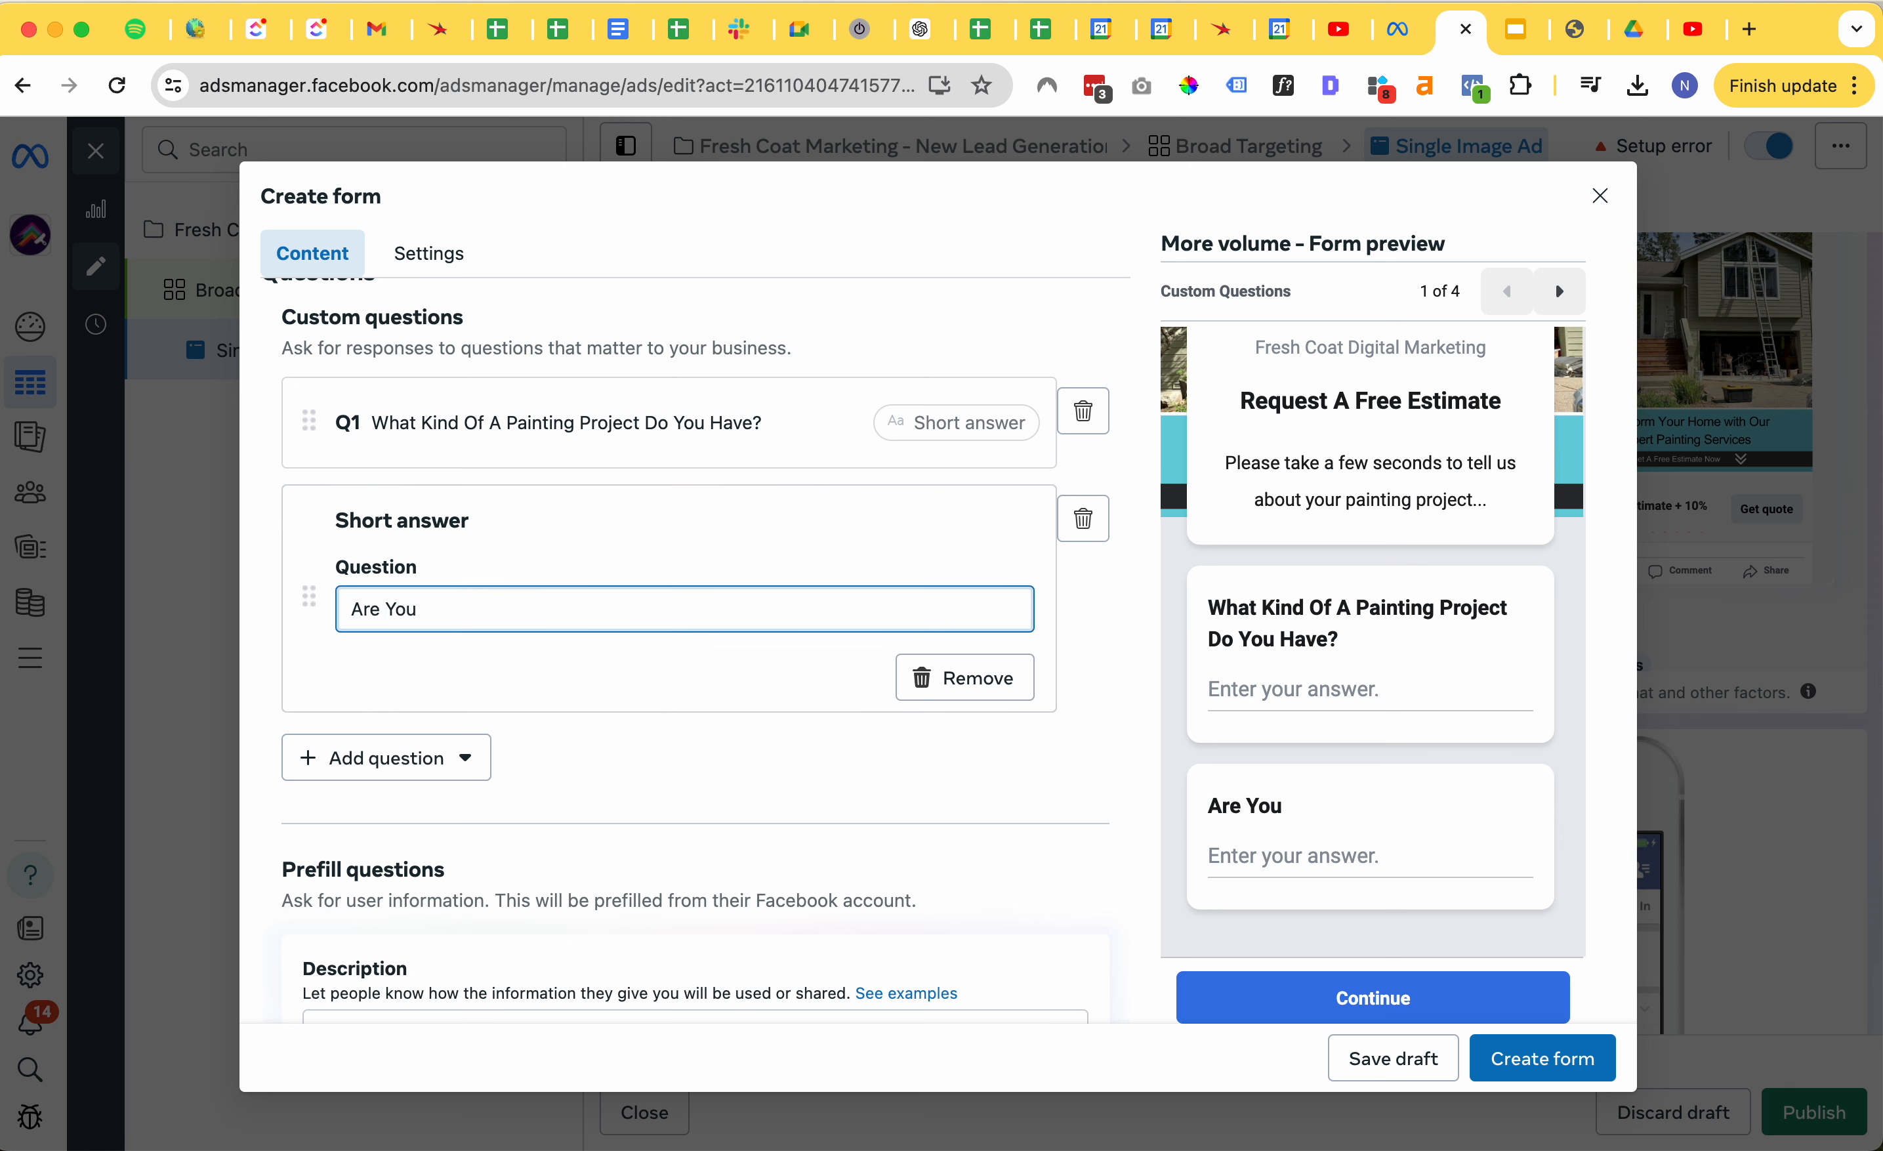
key(BackSpace)
key(BackSpace)
key(BackSpace)
key(BackSpace)
key(BackSpace)
key(BackSpace)
key(BackSpace)
key(BackSpace)
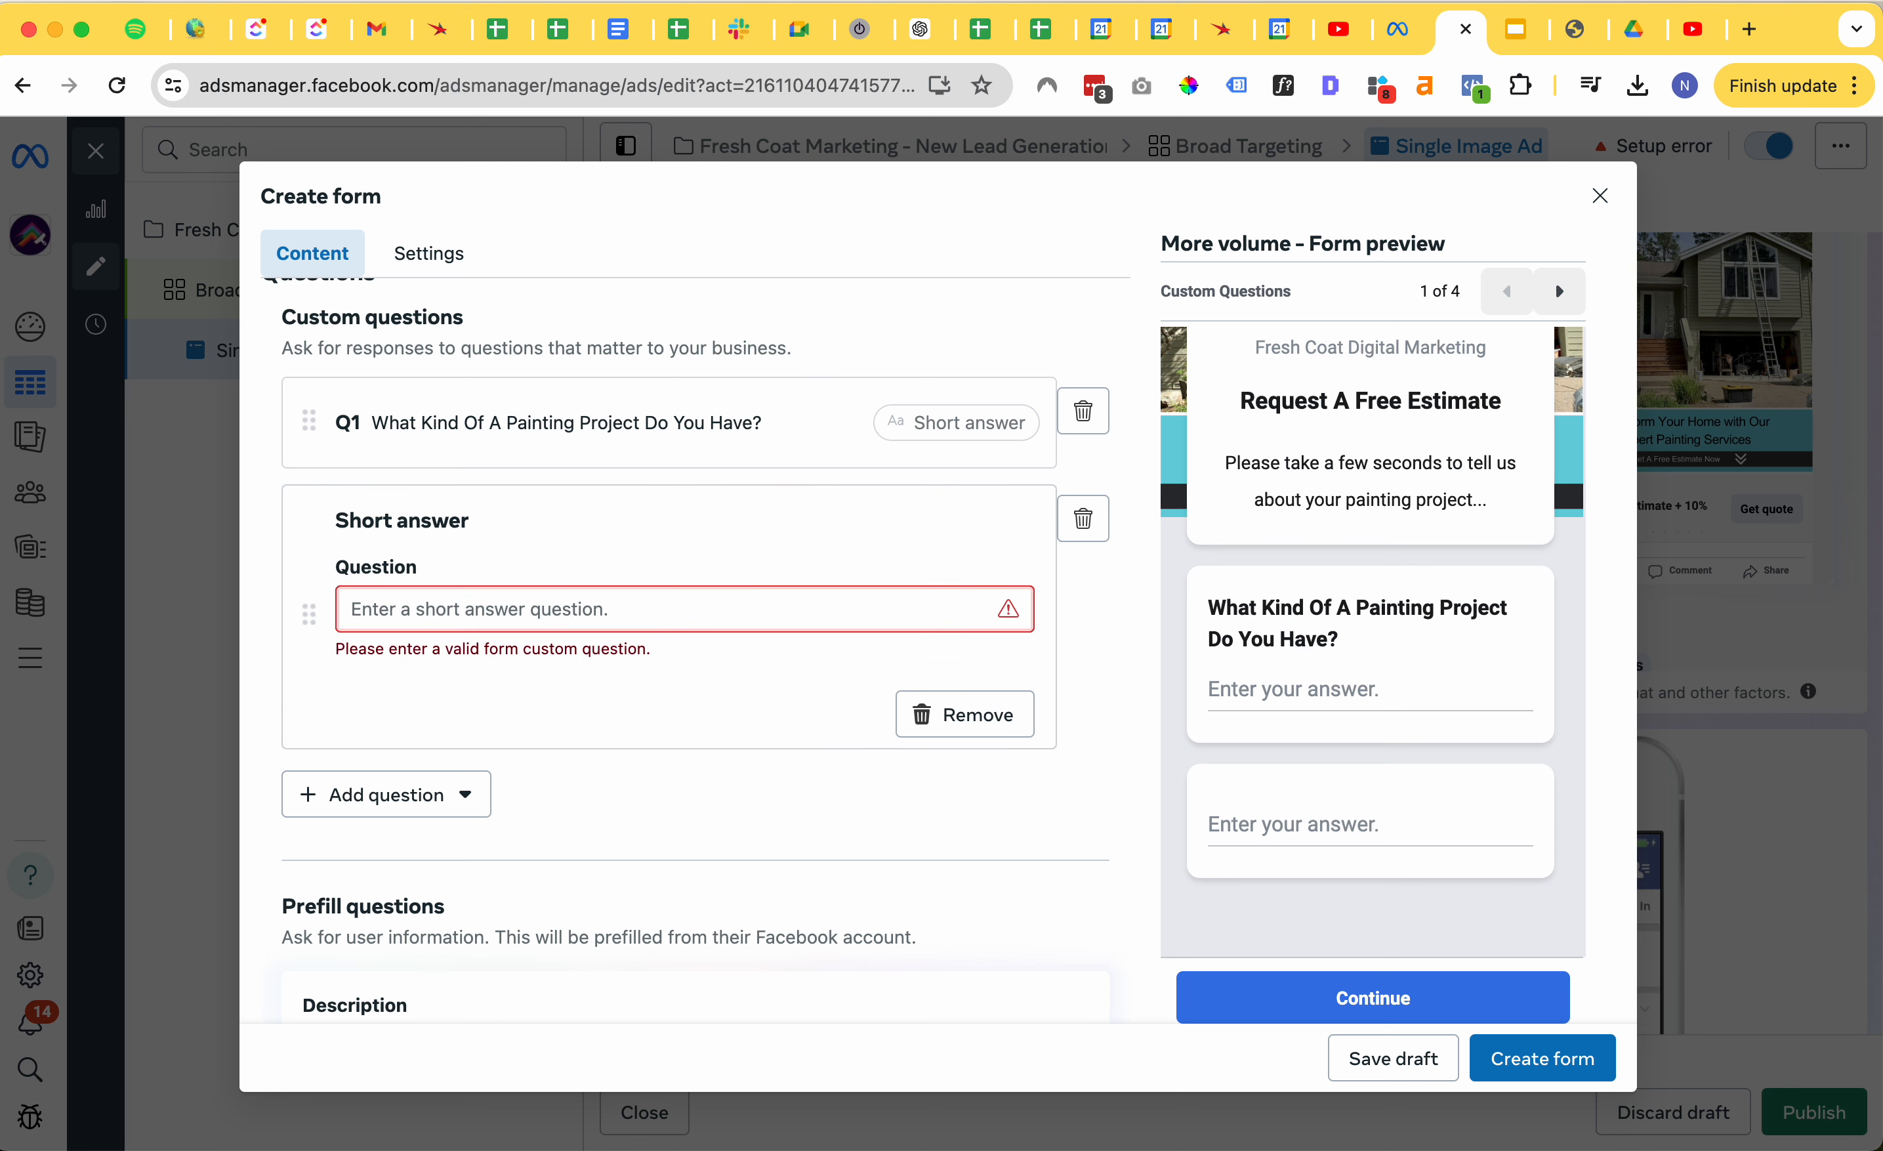
- Enter "How Quickly Do You Want The Project Taken Care Of?" as the second short answer question
text(How Quickly )
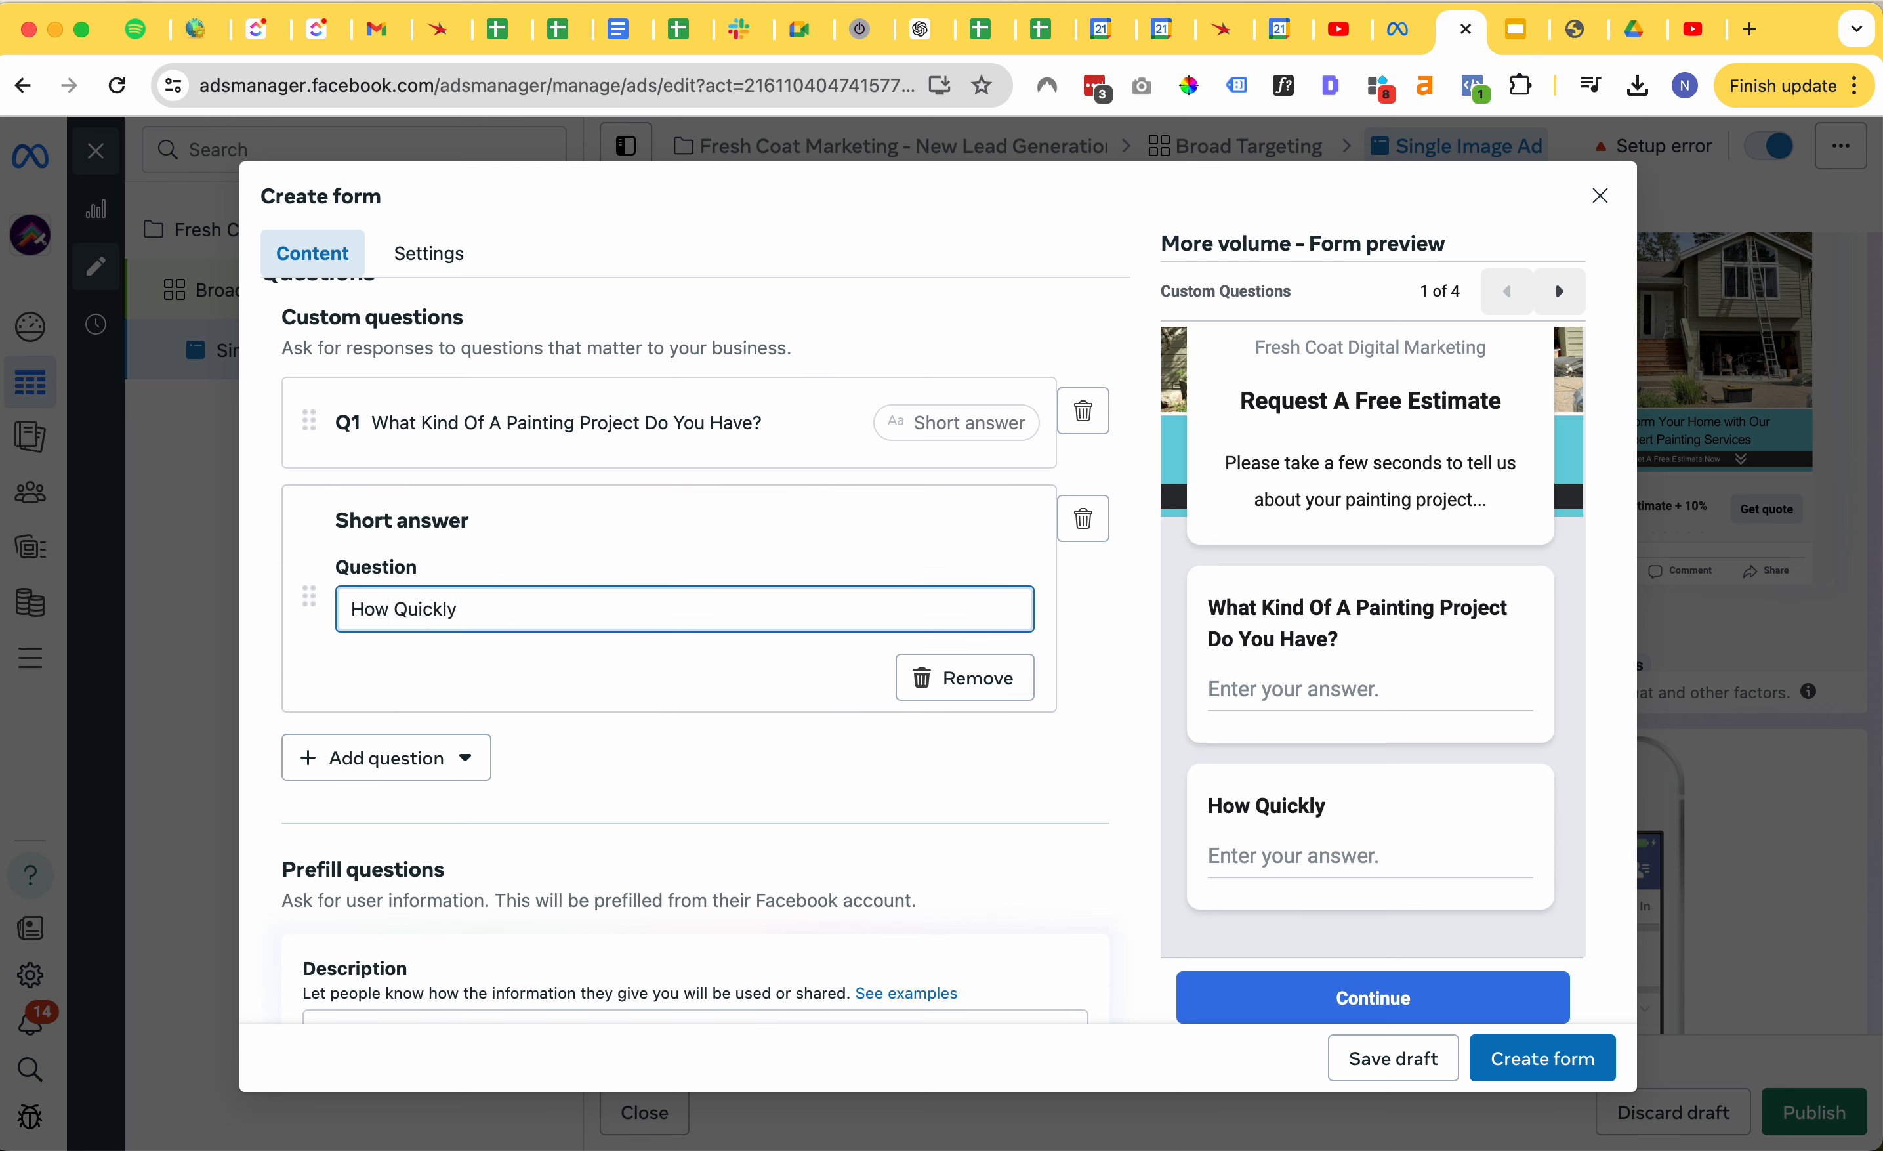
text(Do You Want The Proje)
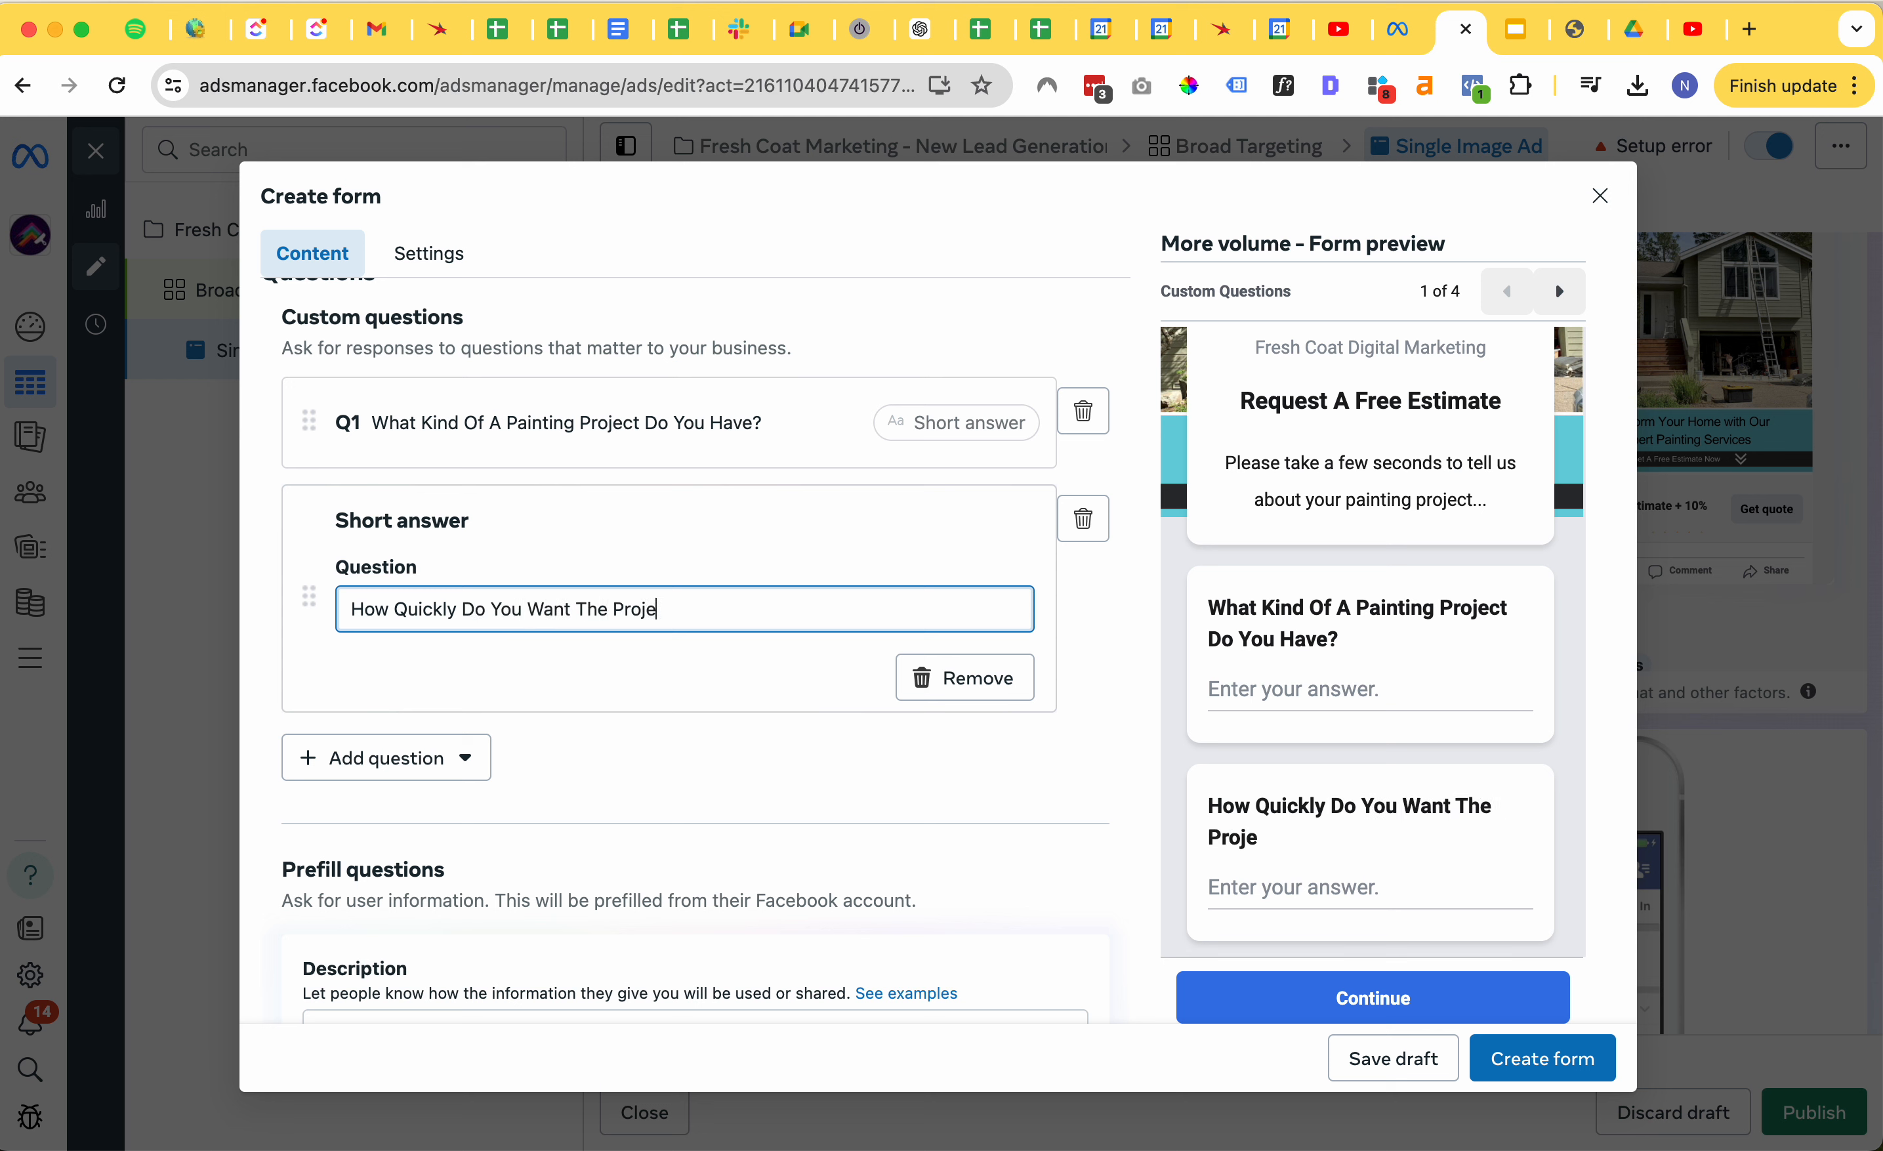
text(ct Taken Care )
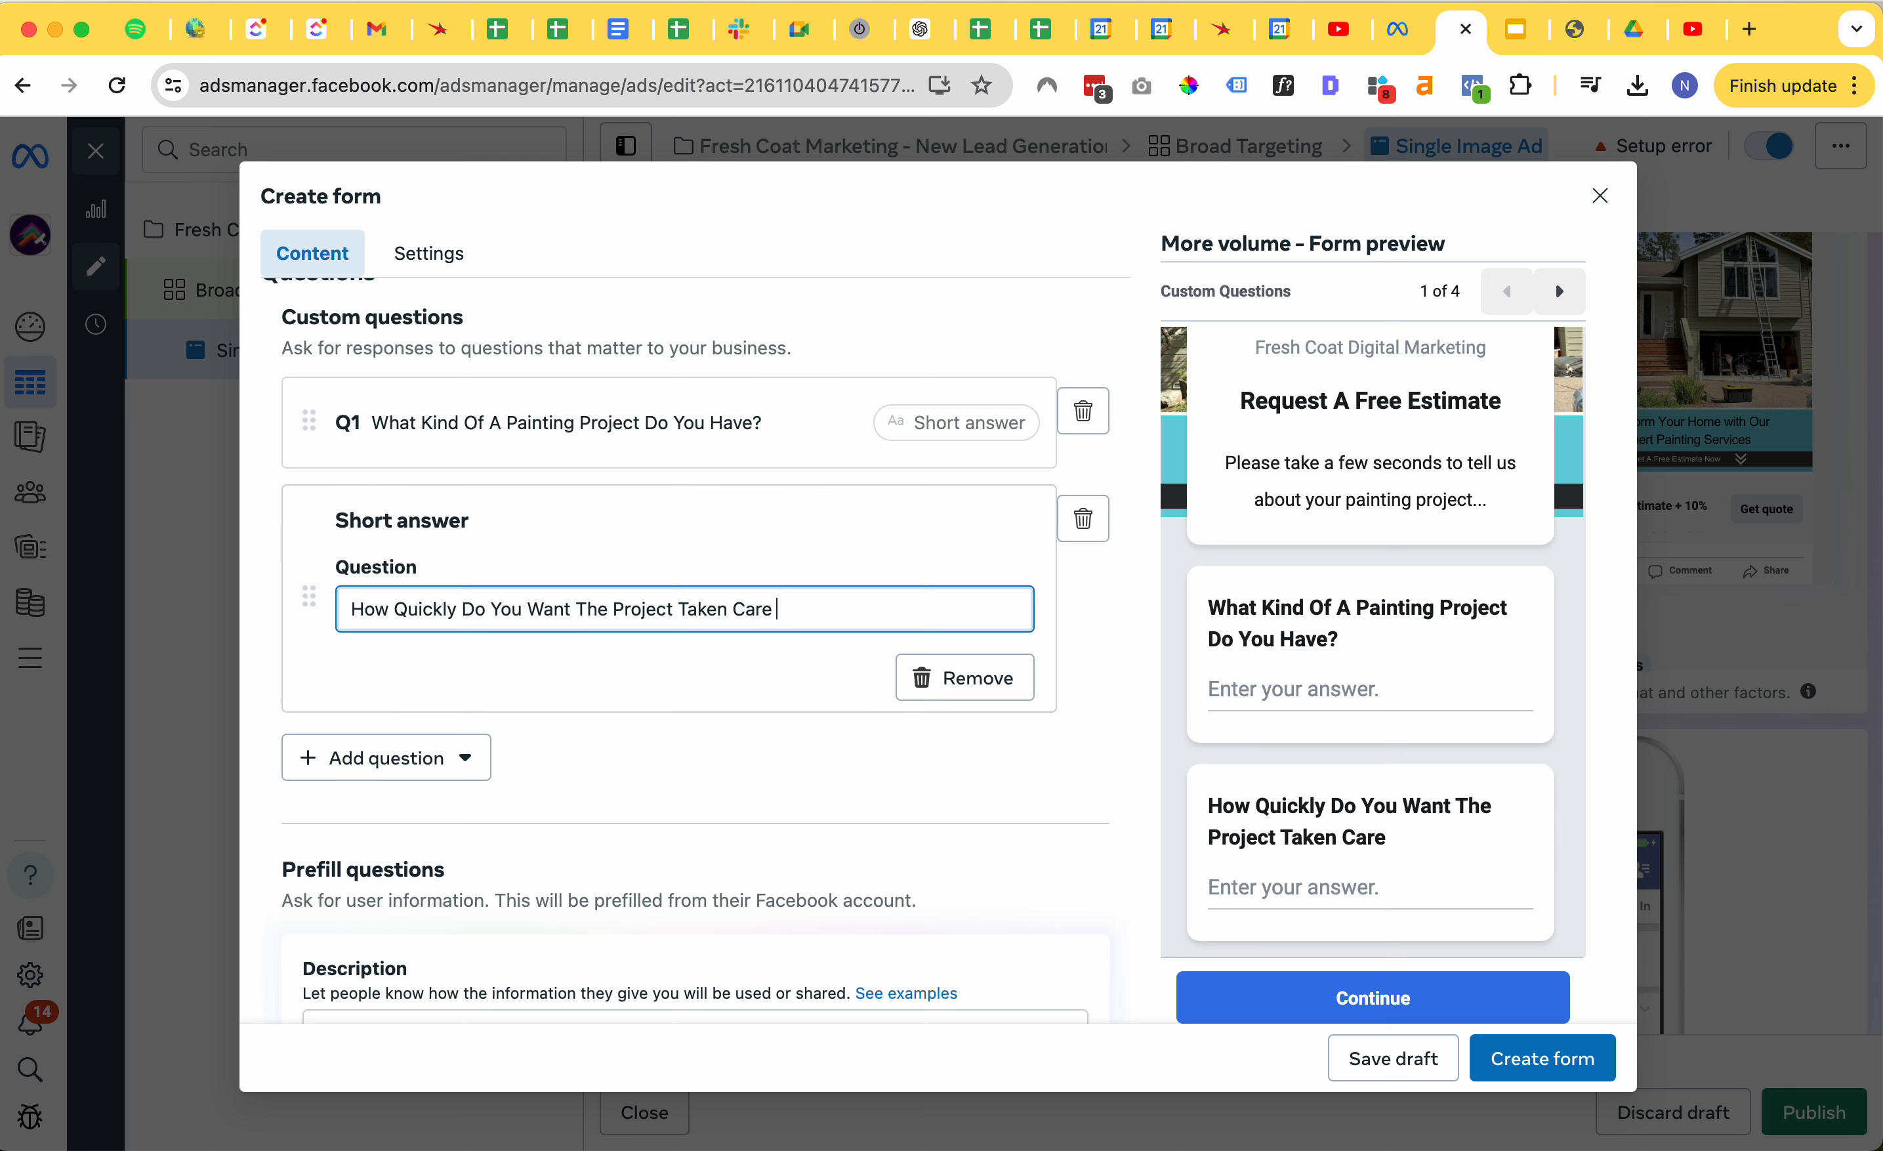
text(Of?)
scroll(685, 685, up, 2)
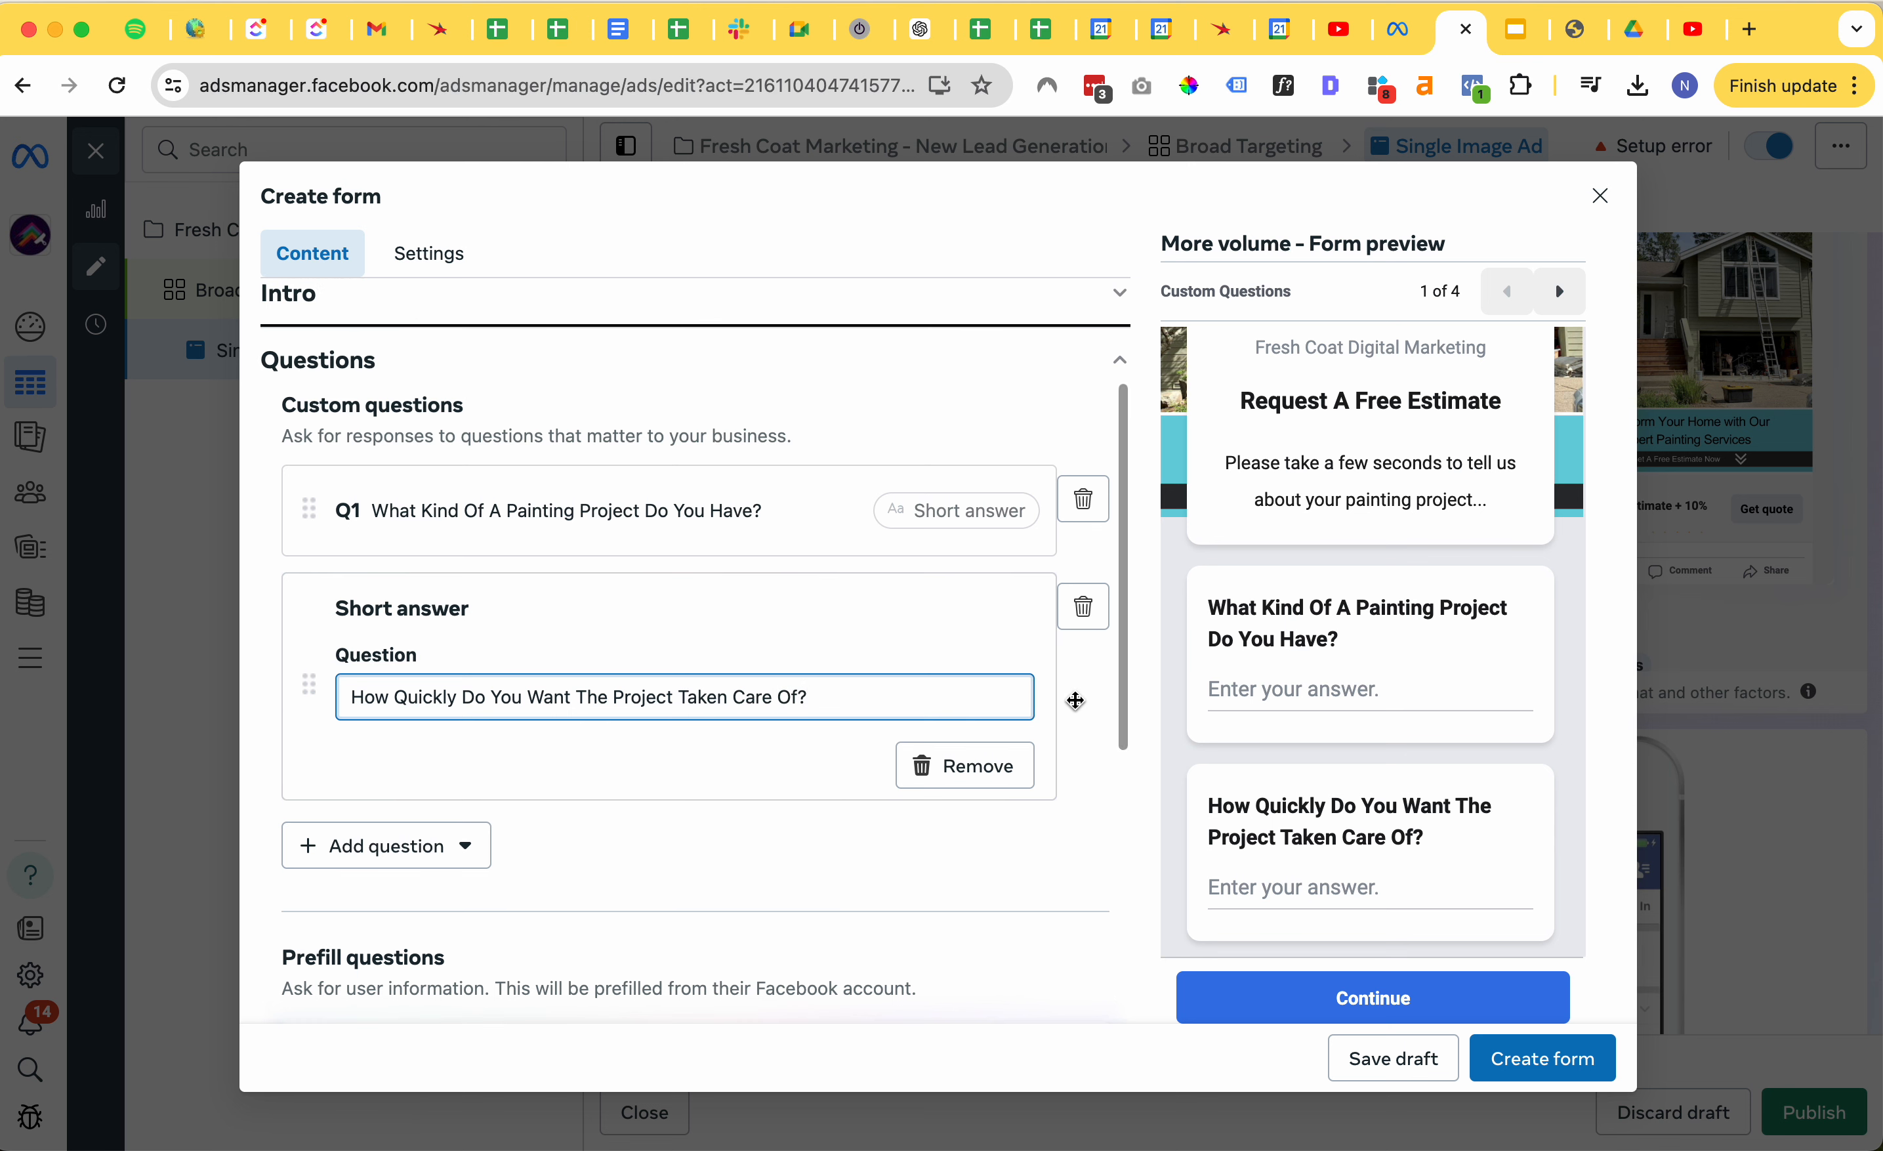
- Set the prefill questions' description to "We'll use this information to contact you to setup a free estimate."
scroll(572, 538, down, 3)
scroll(585, 647, down, 3)
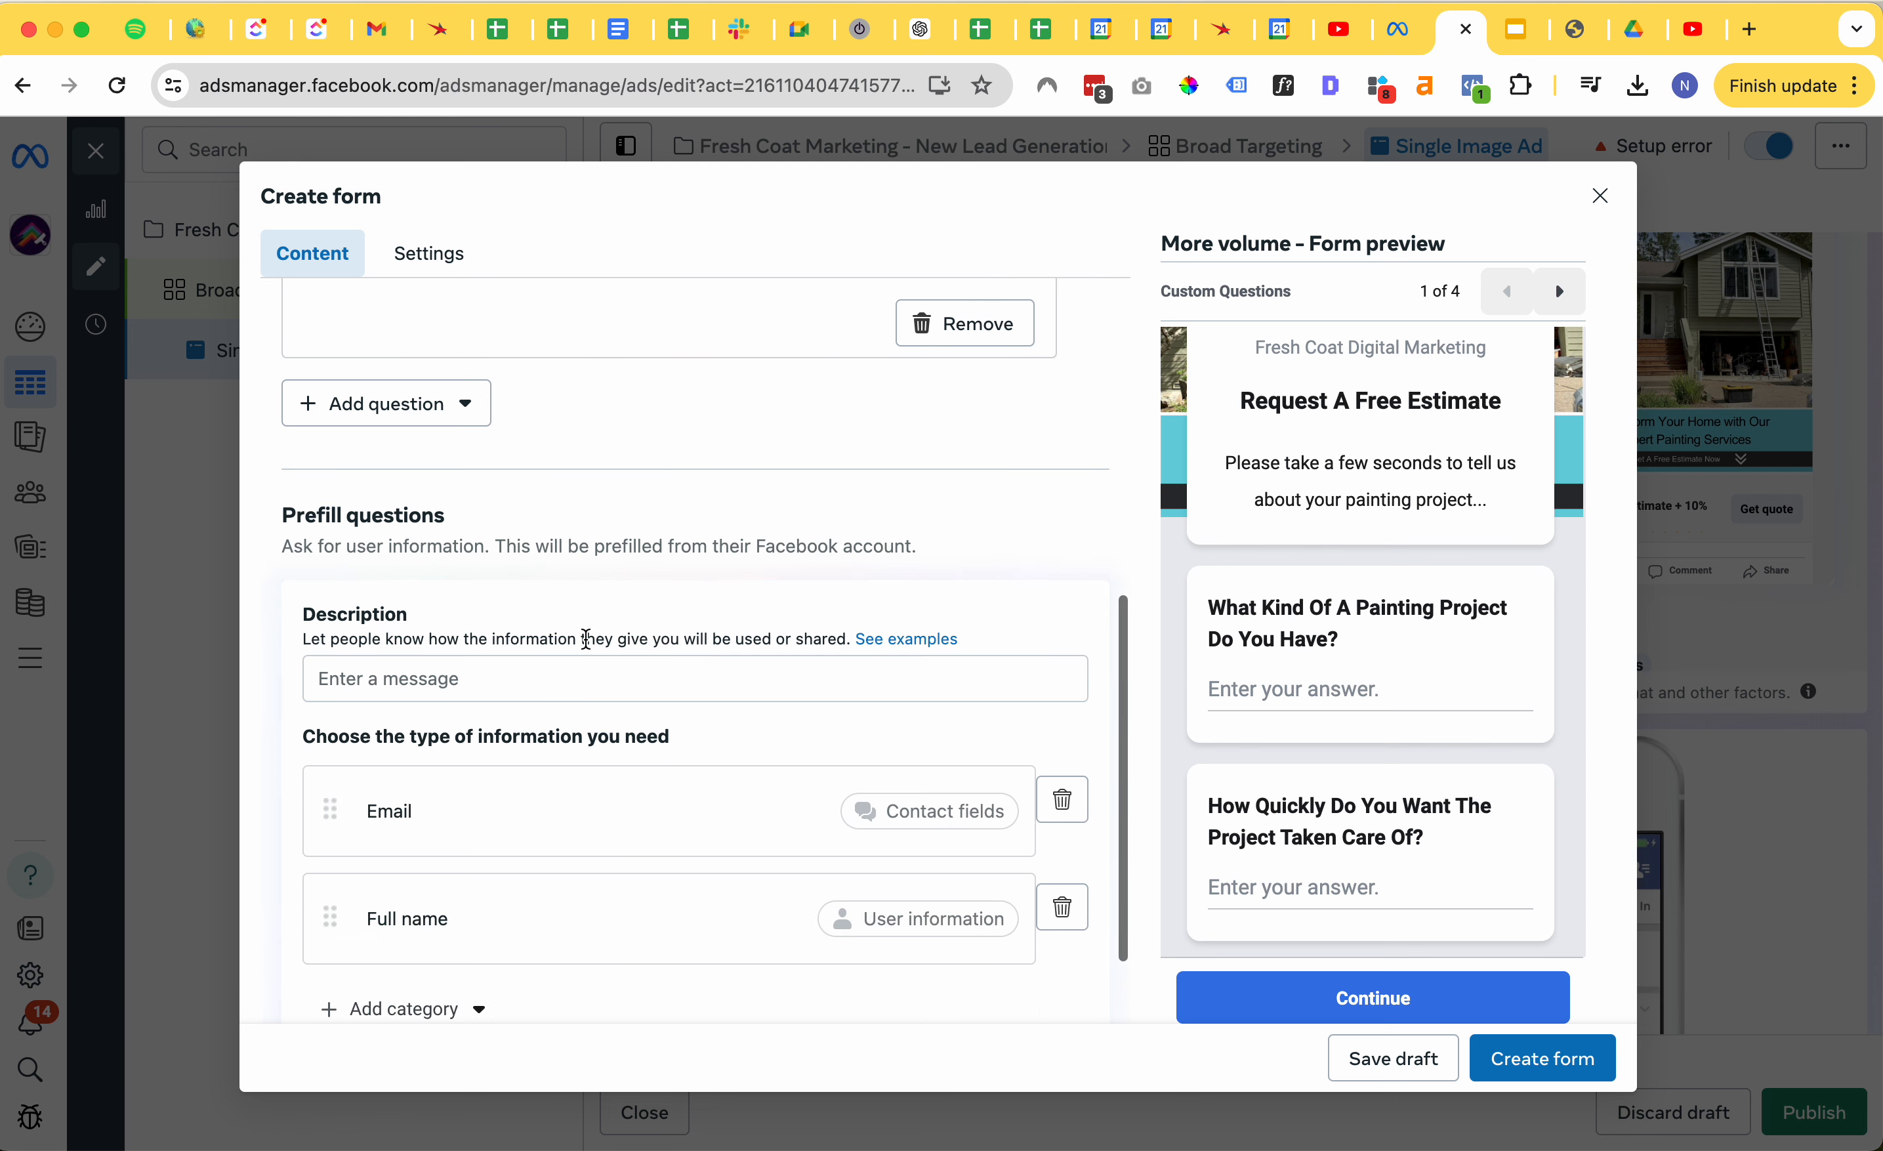
scroll(406, 680, down, 3)
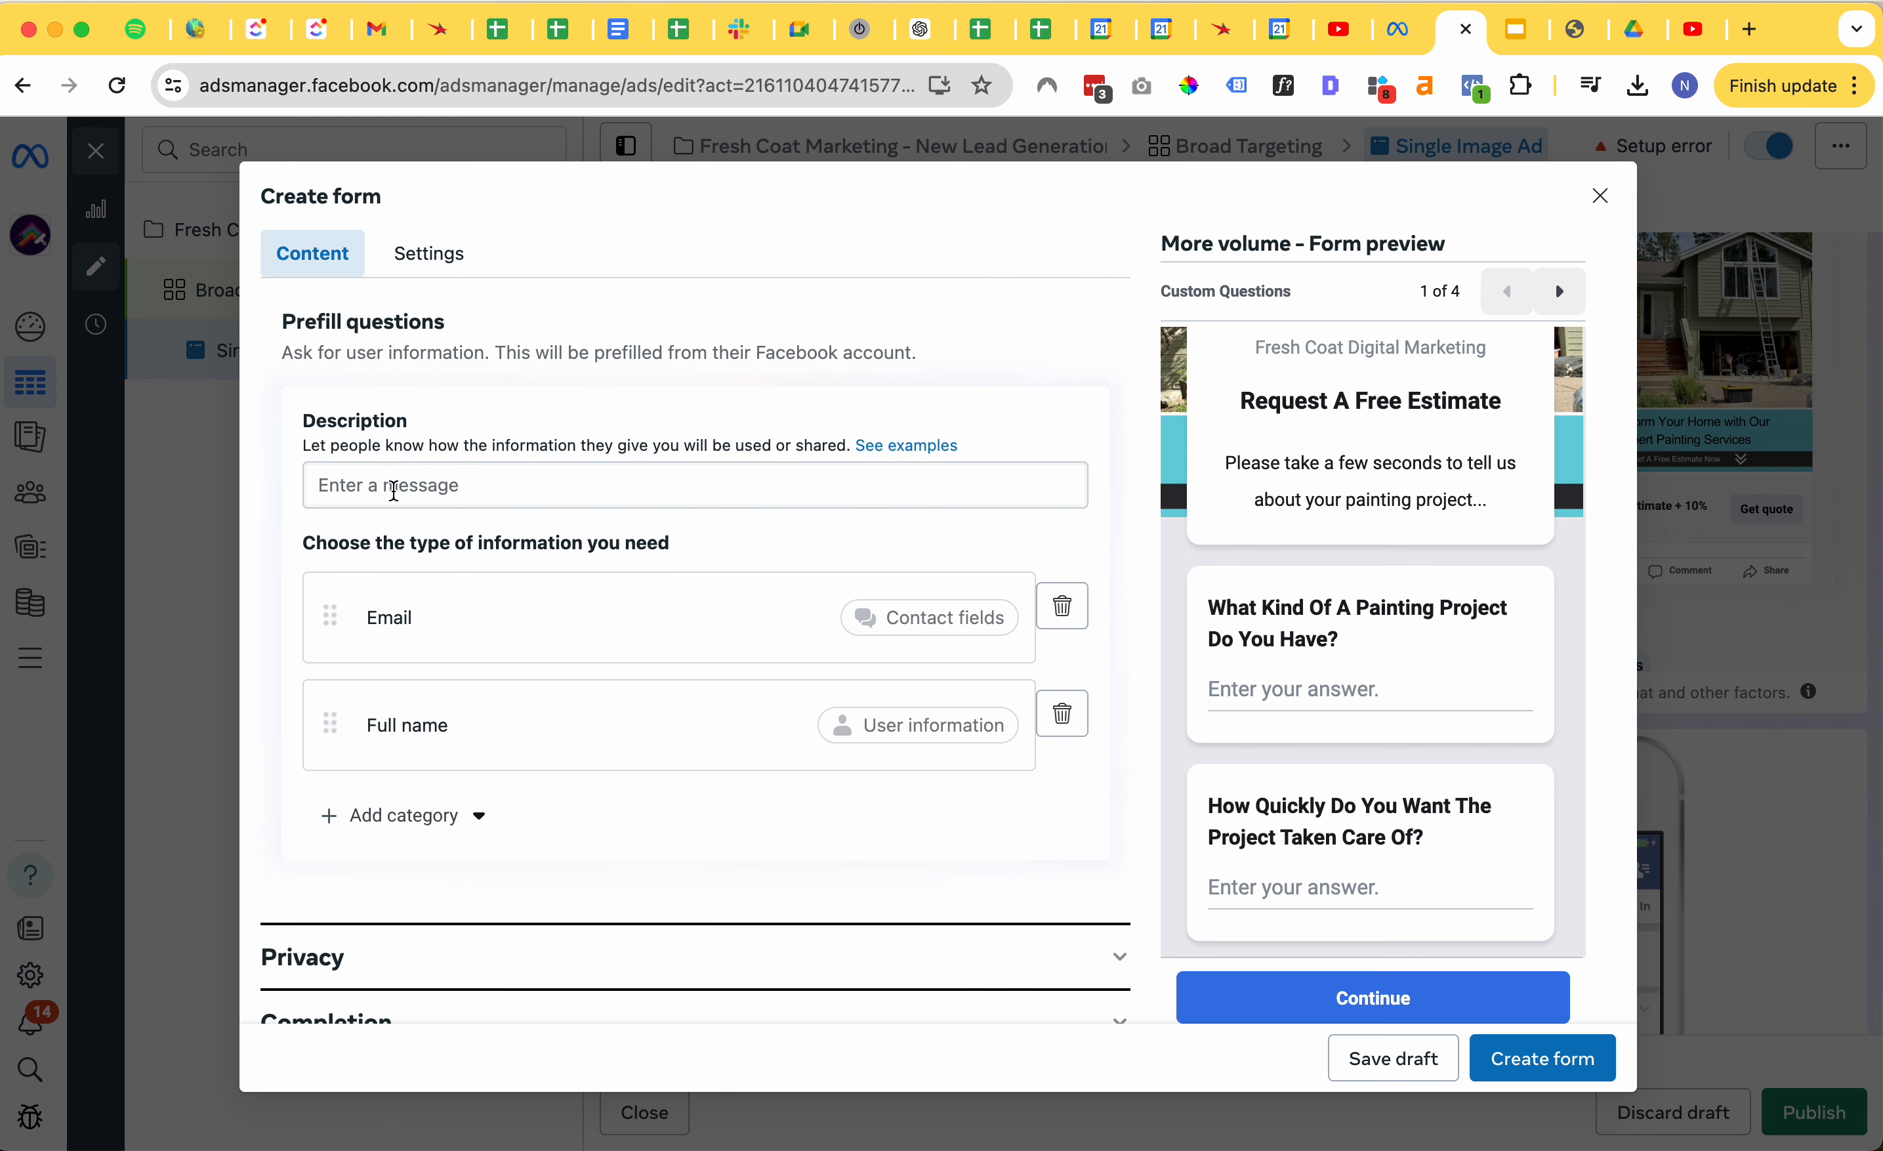
click(393, 491)
text(We'll us)
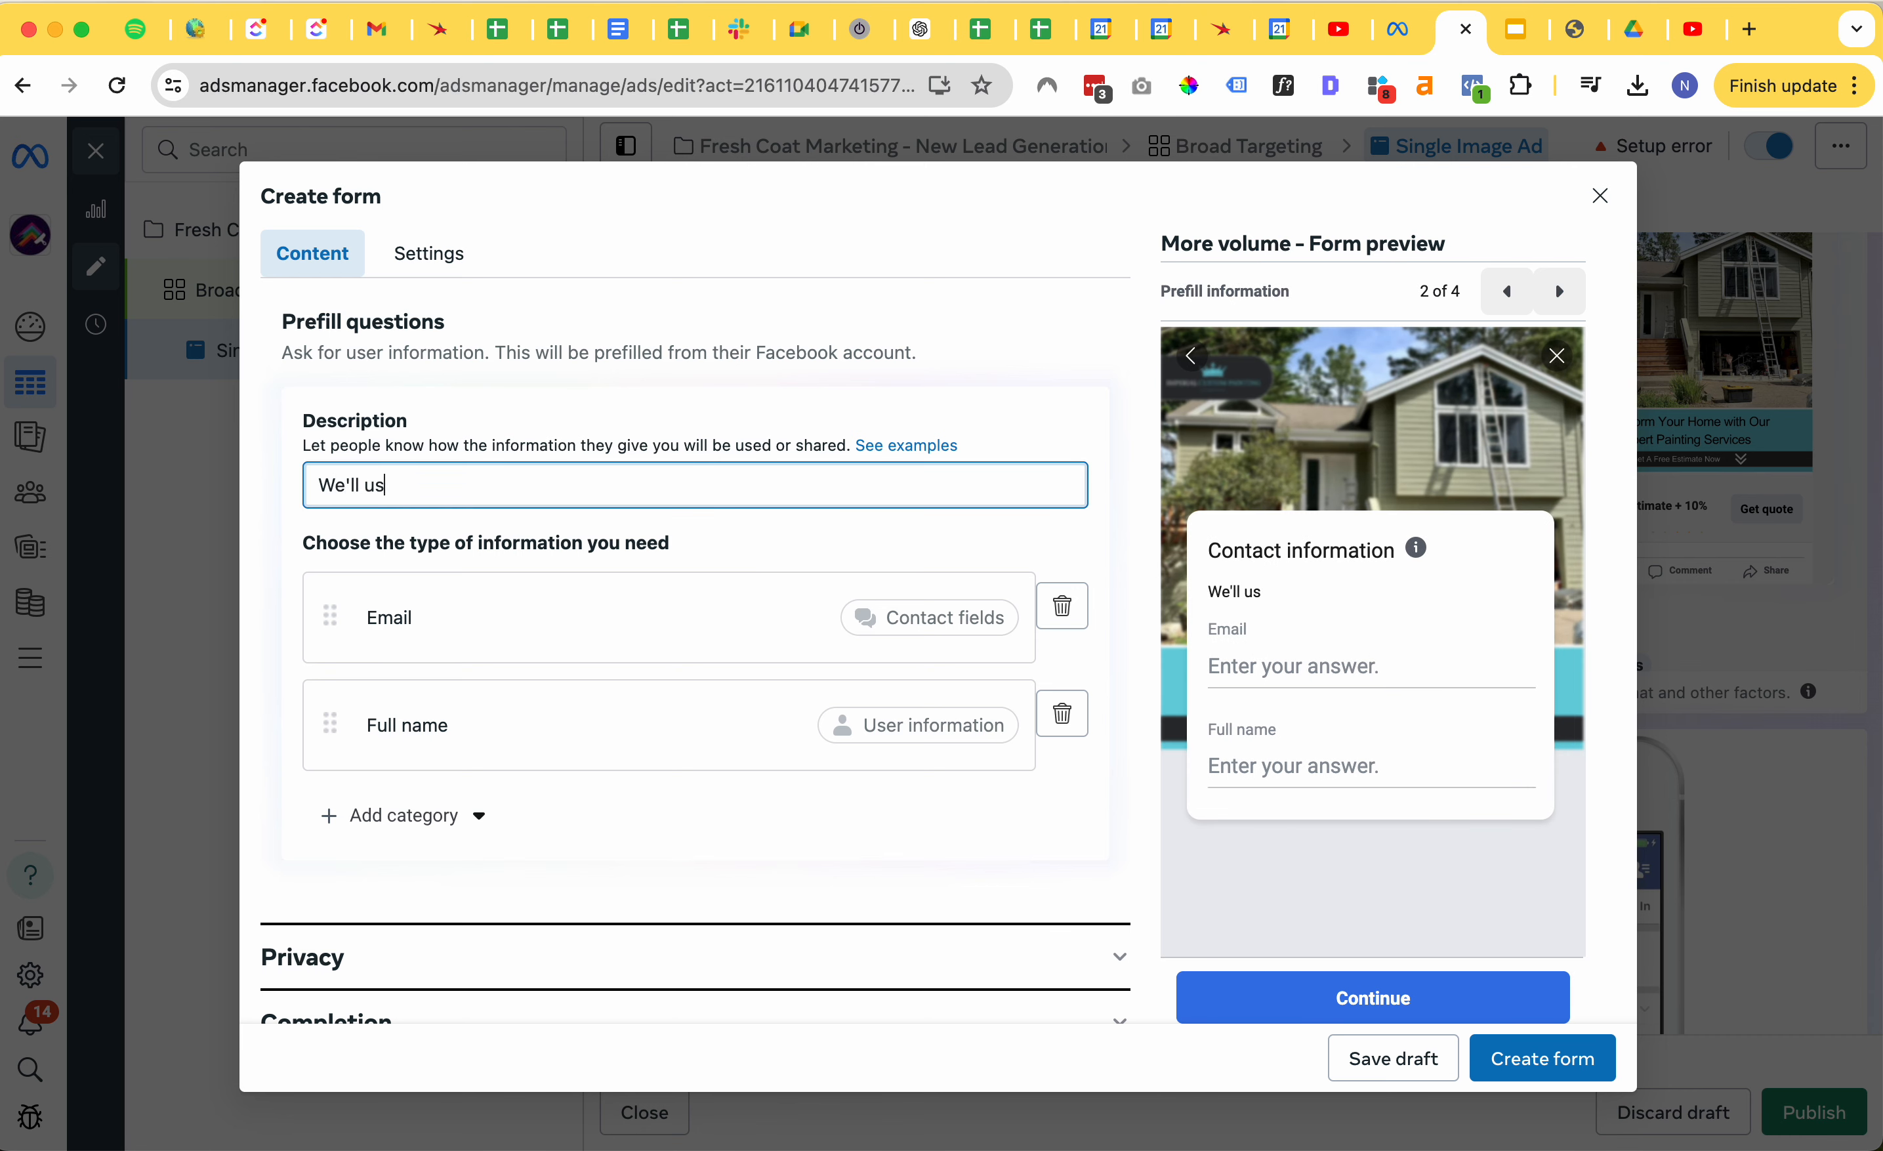
text(e this informatio to cont)
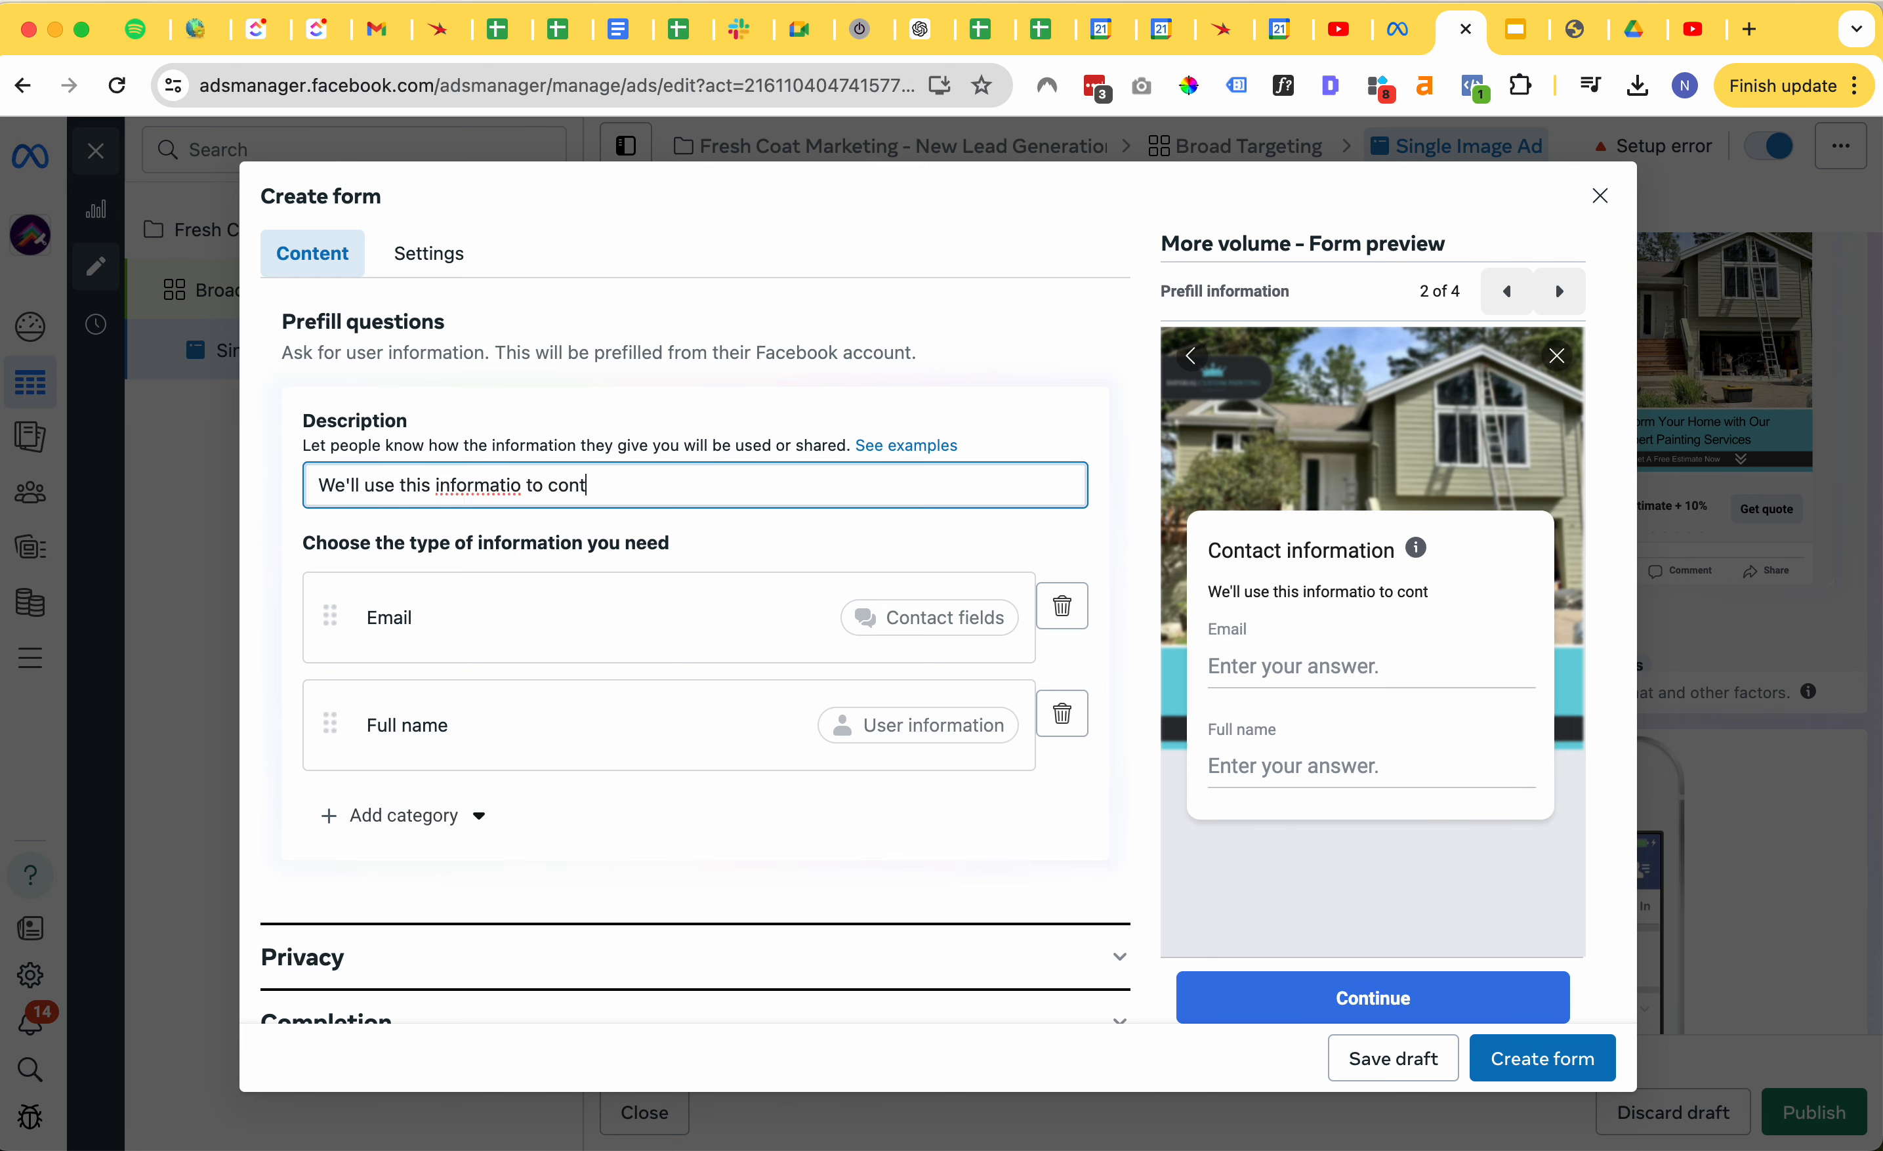
key(BackSpace)
key(BackSpace)
key(BackSpace)
key(BackSpace)
key(BackSpace)
key(BackSpace)
key(BackSpace)
text(n to contact you to setup )
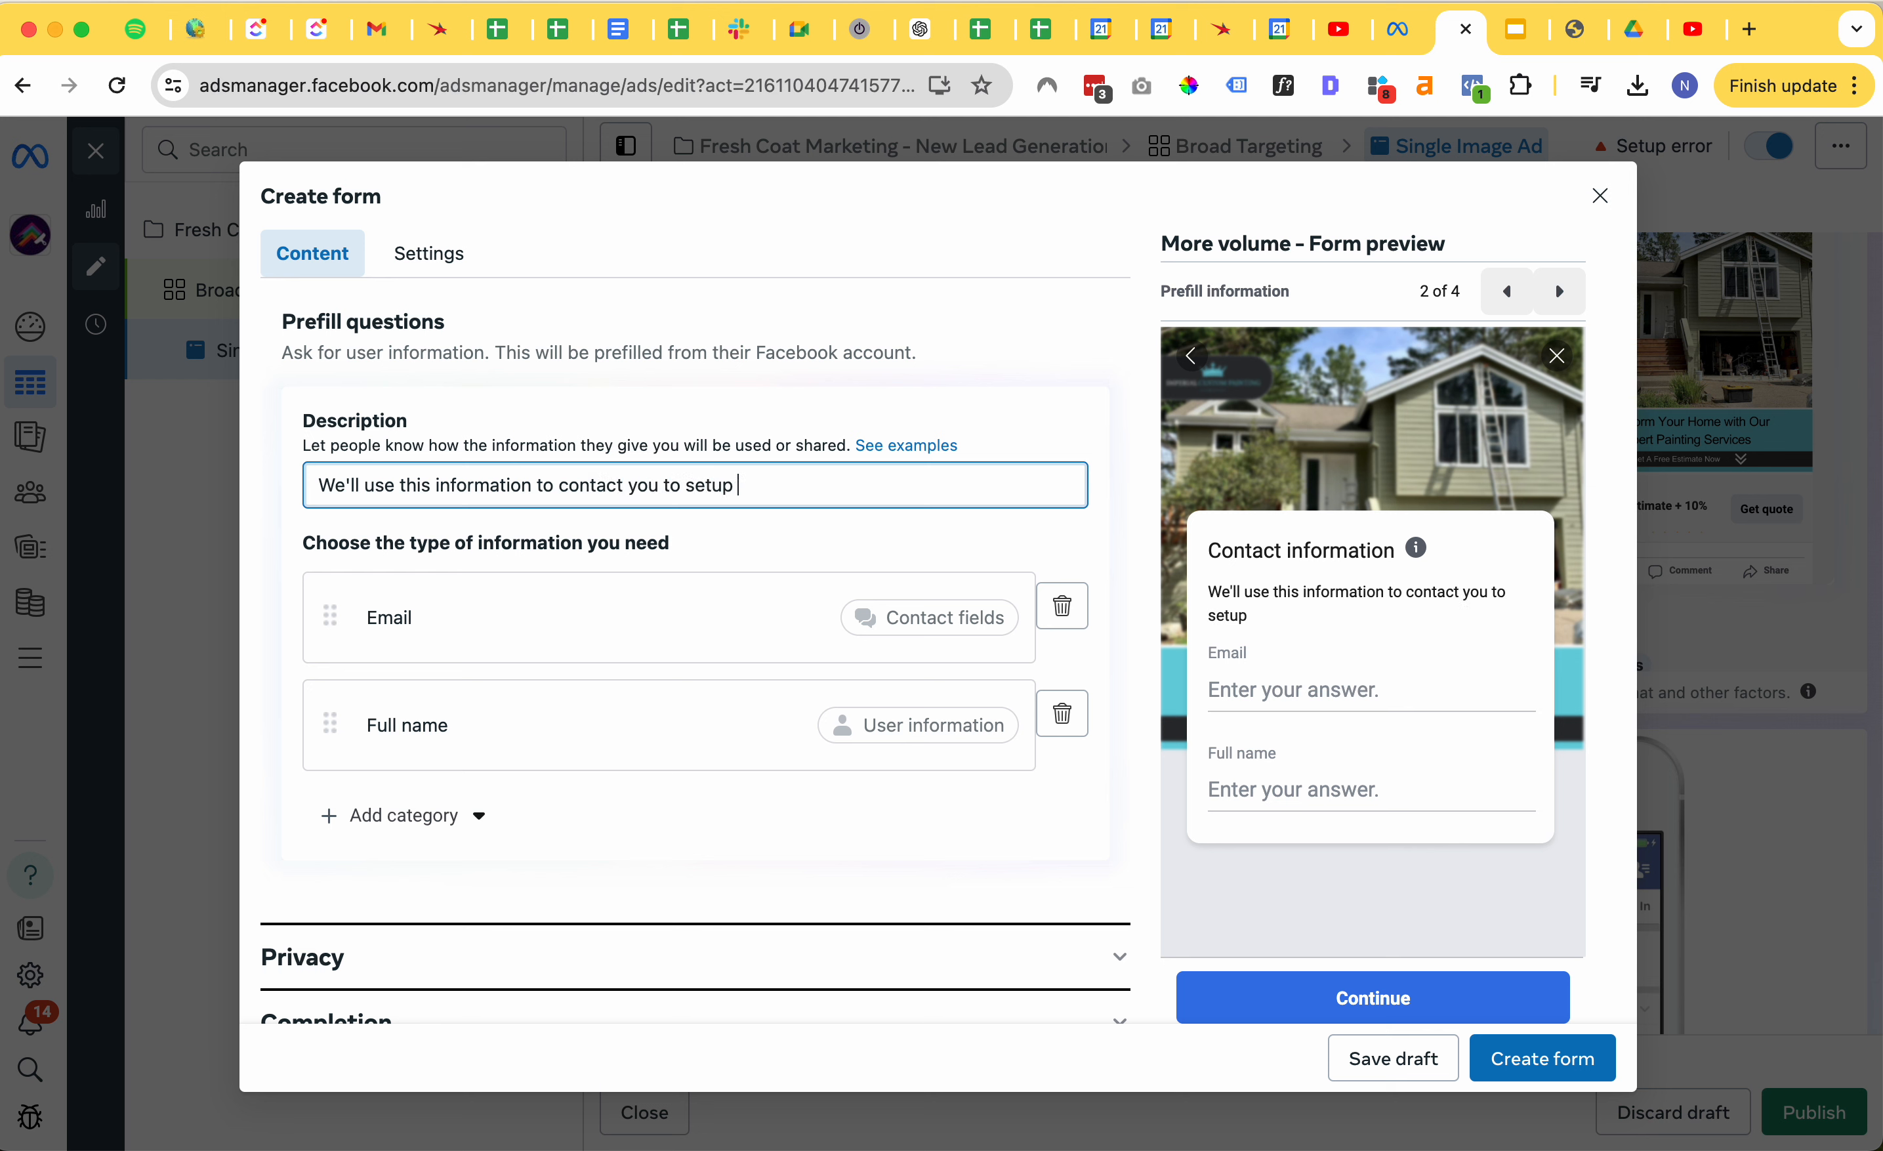
text(a free estimate.)
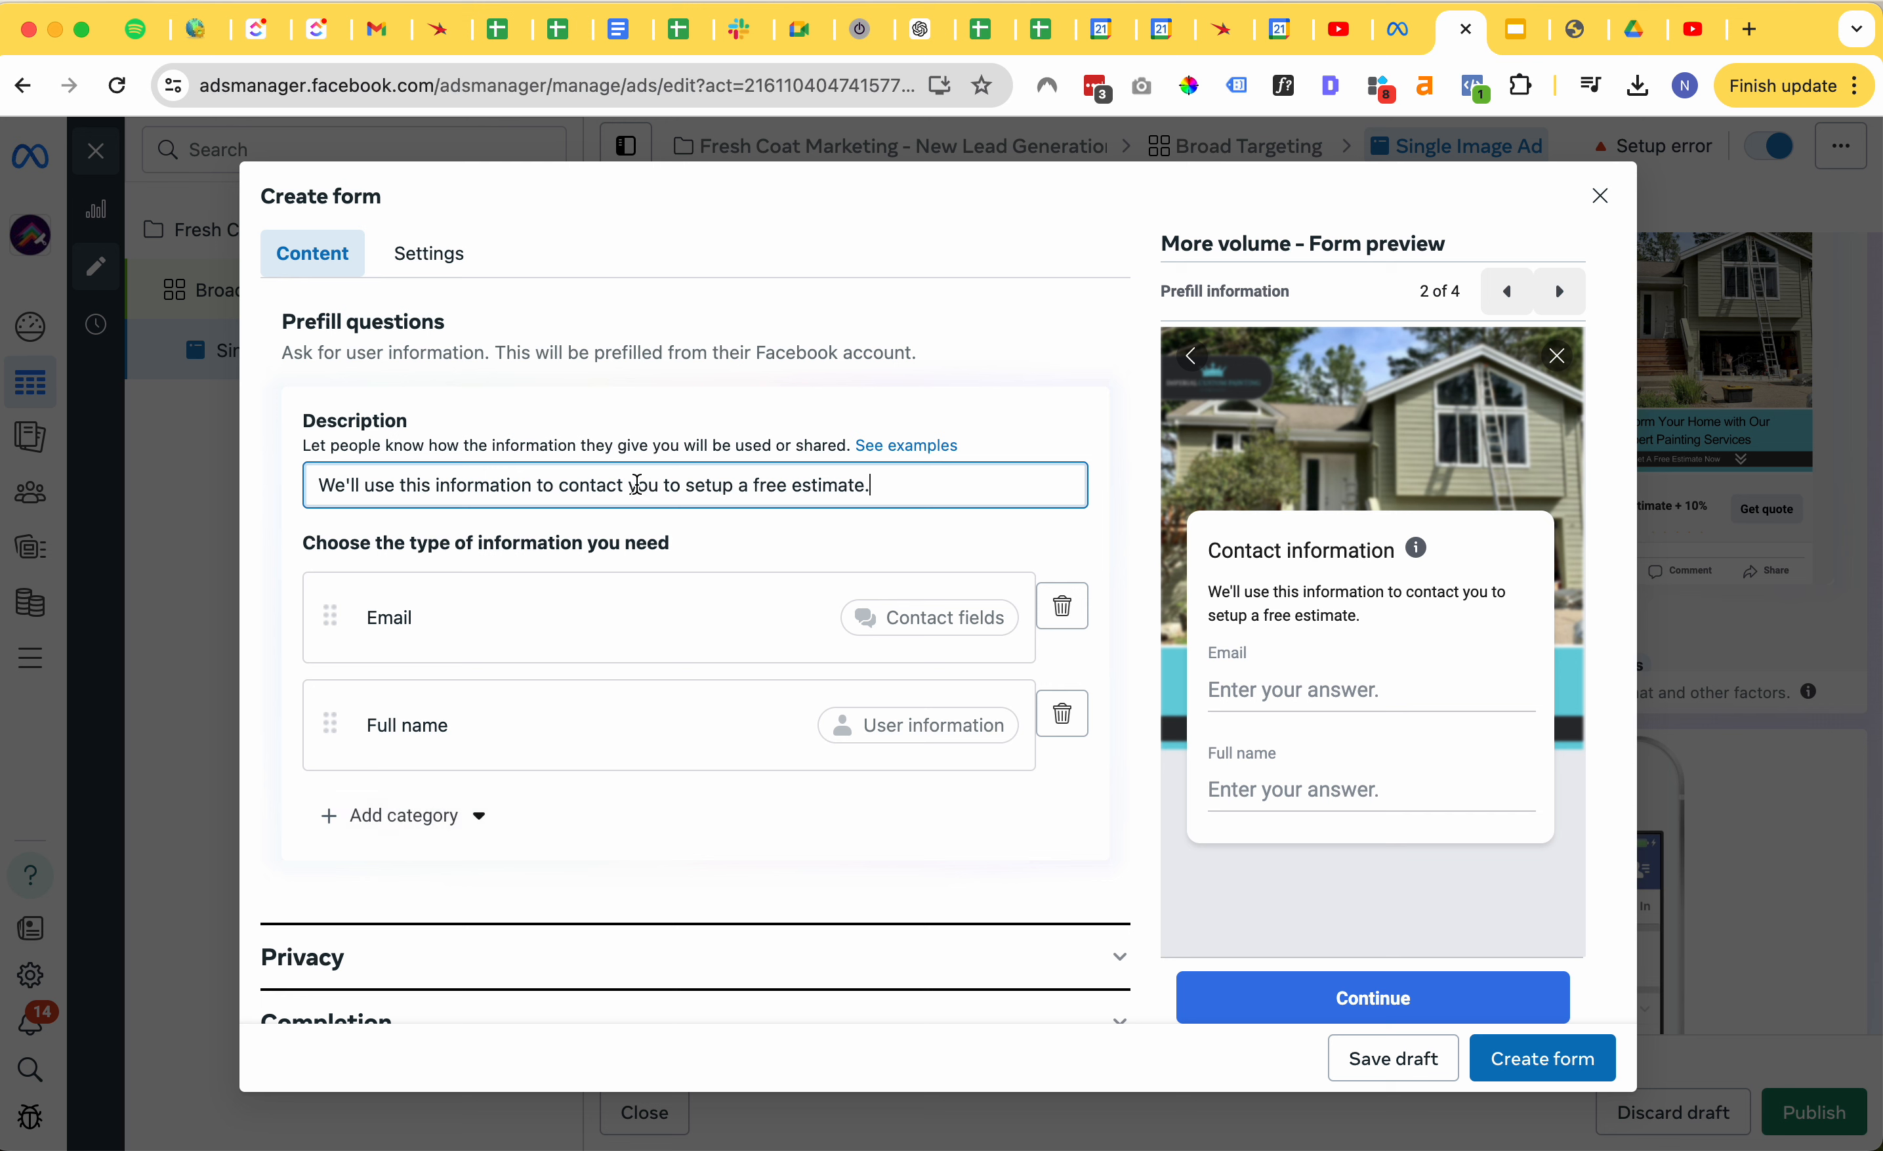
triple_click(636, 485)
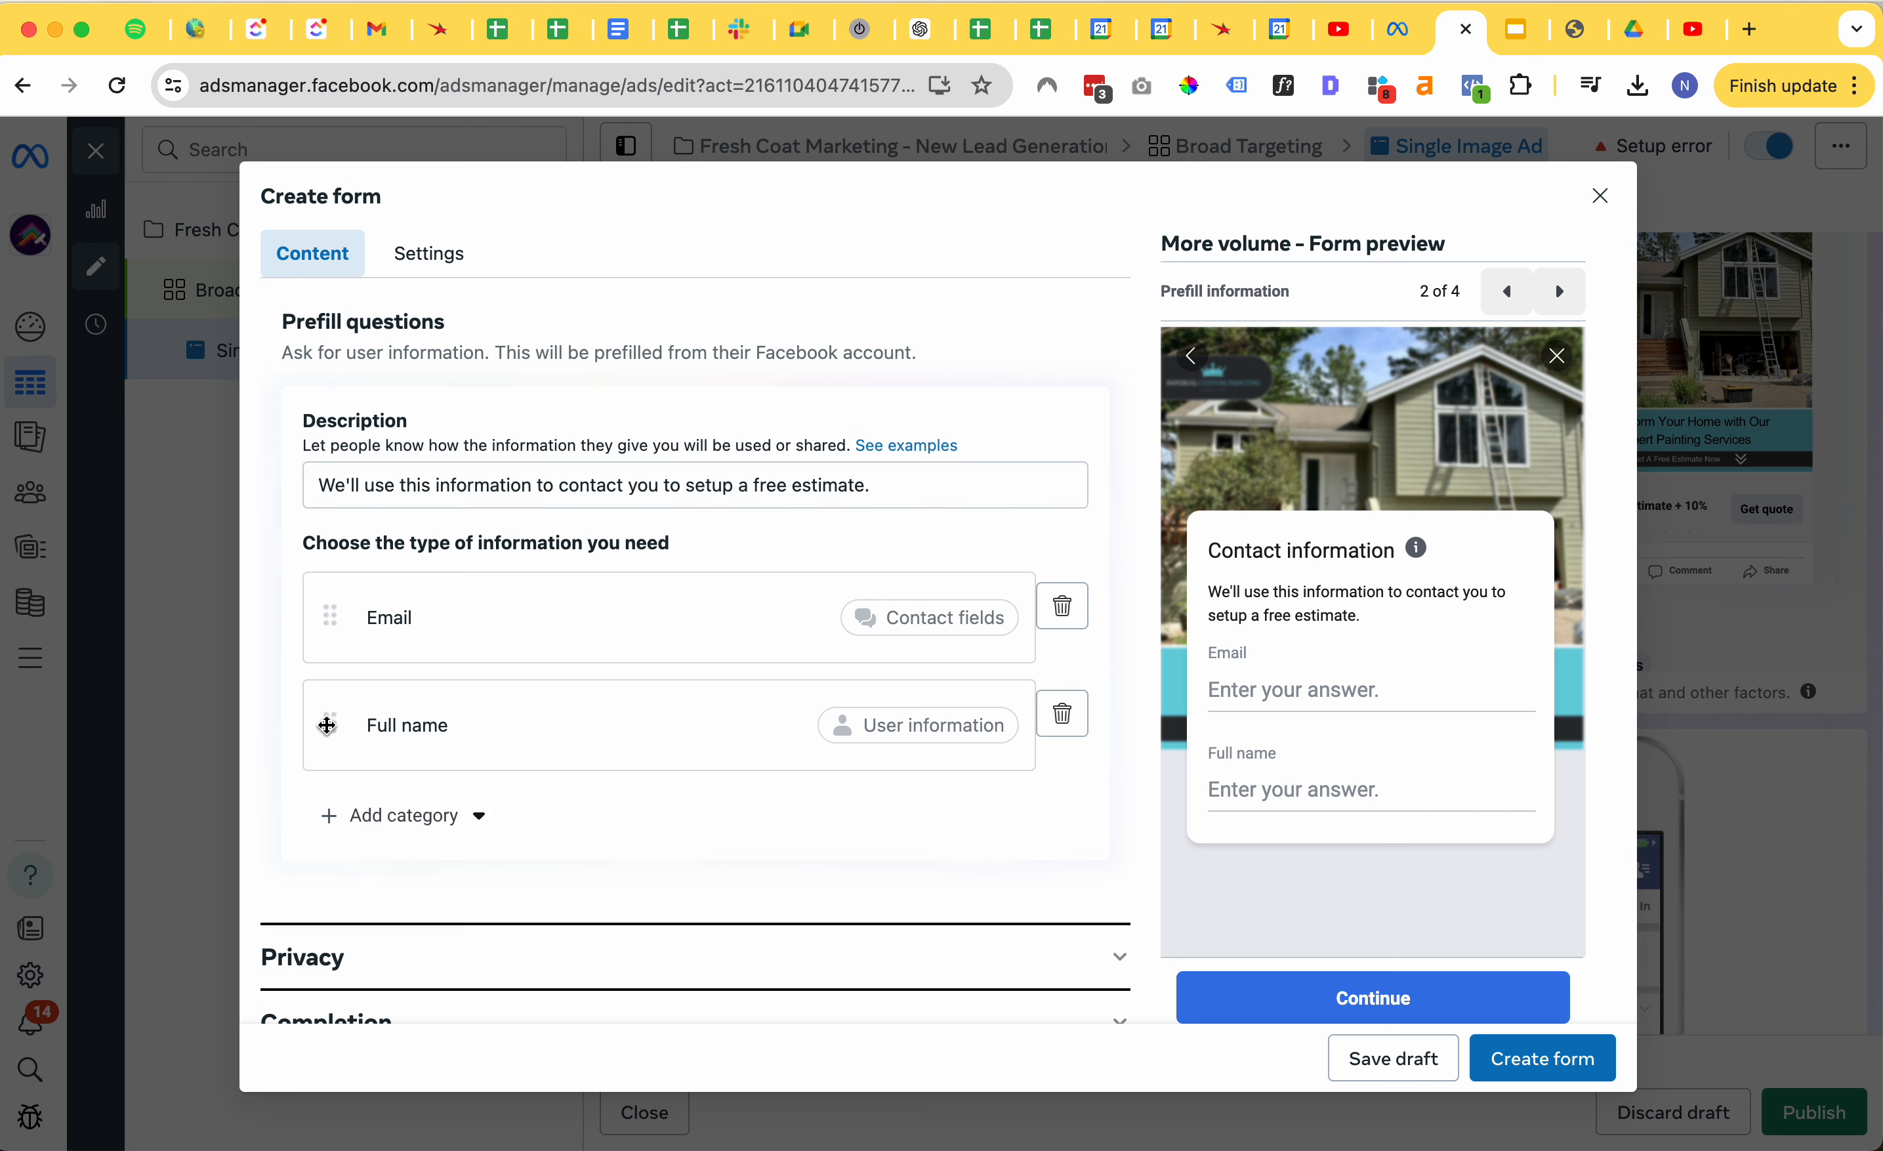
- Add the contact fields Phone number and Zip code to the prefill questions
click(471, 821)
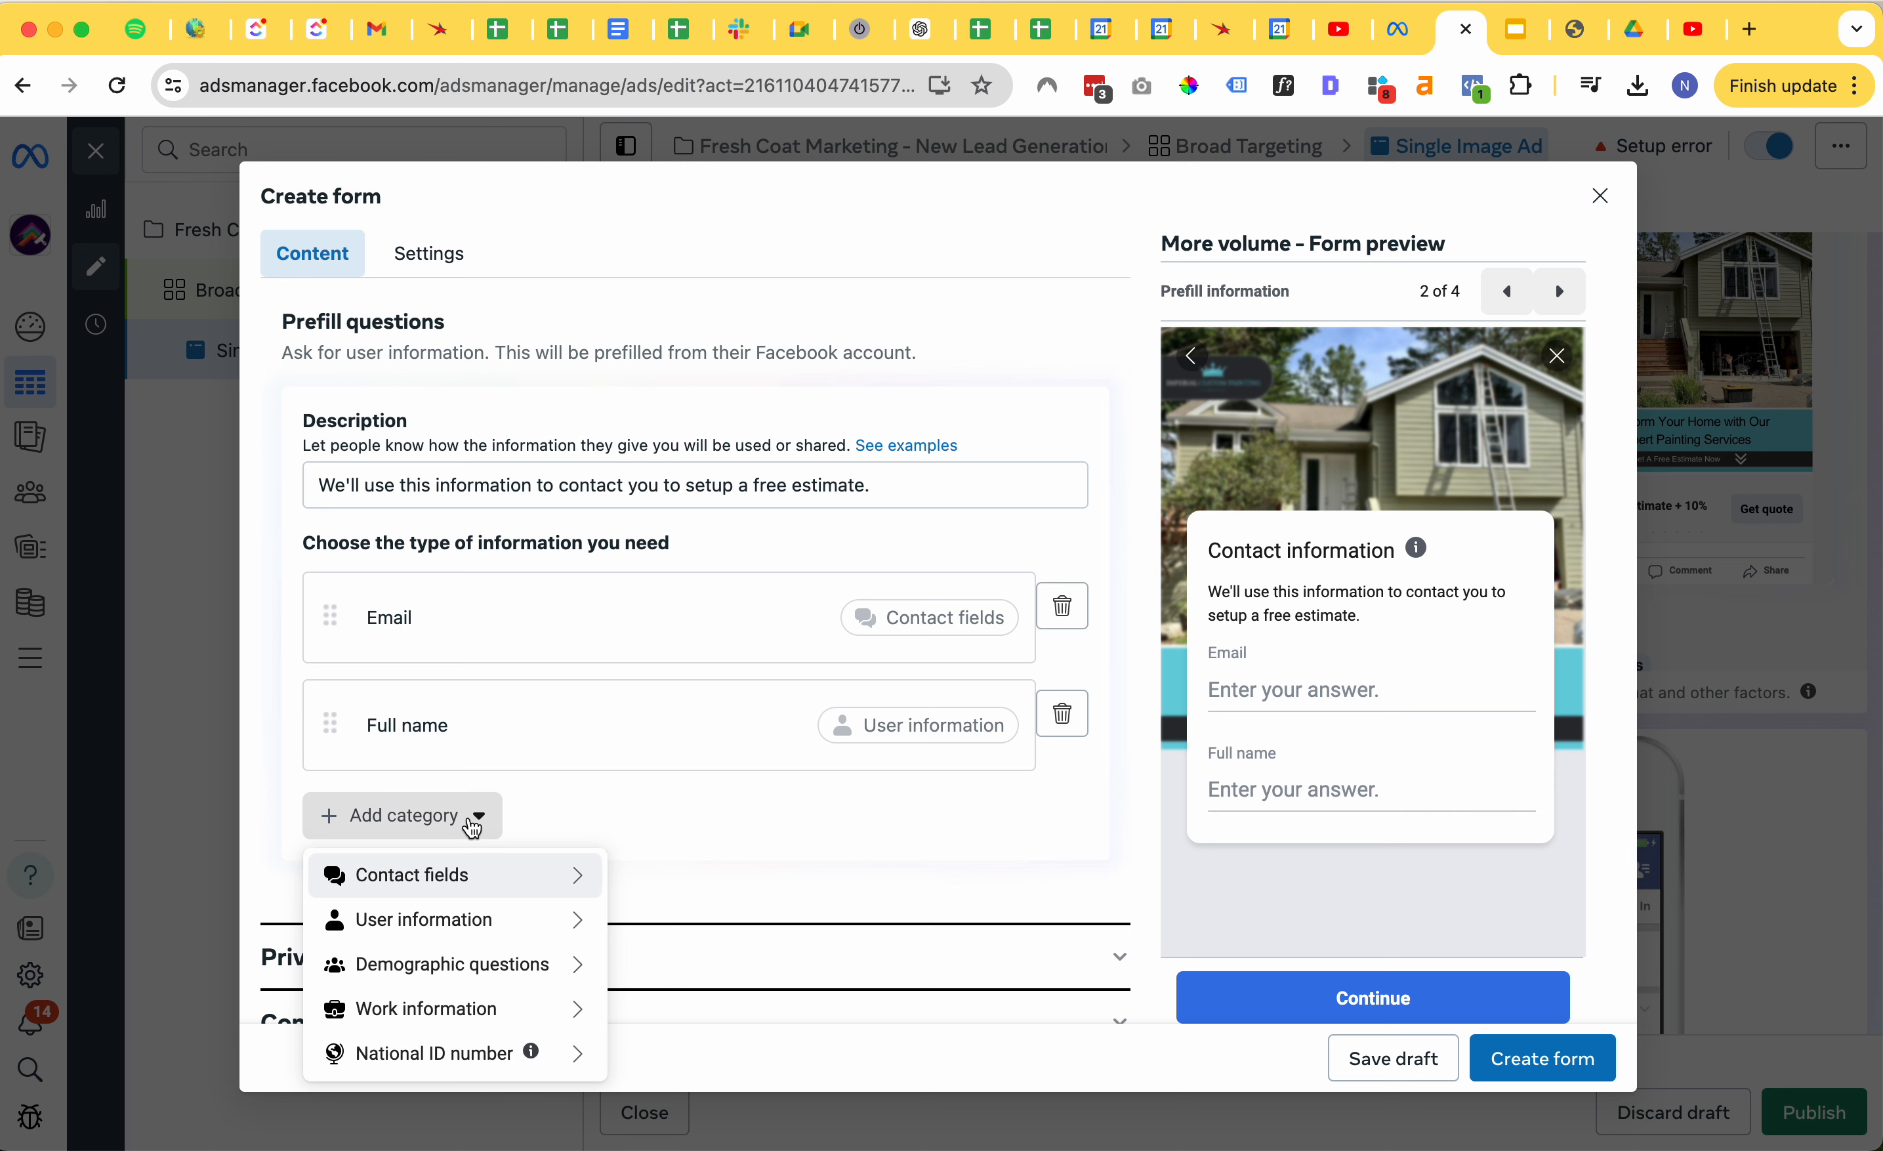
mouse_move(544, 887)
click(681, 909)
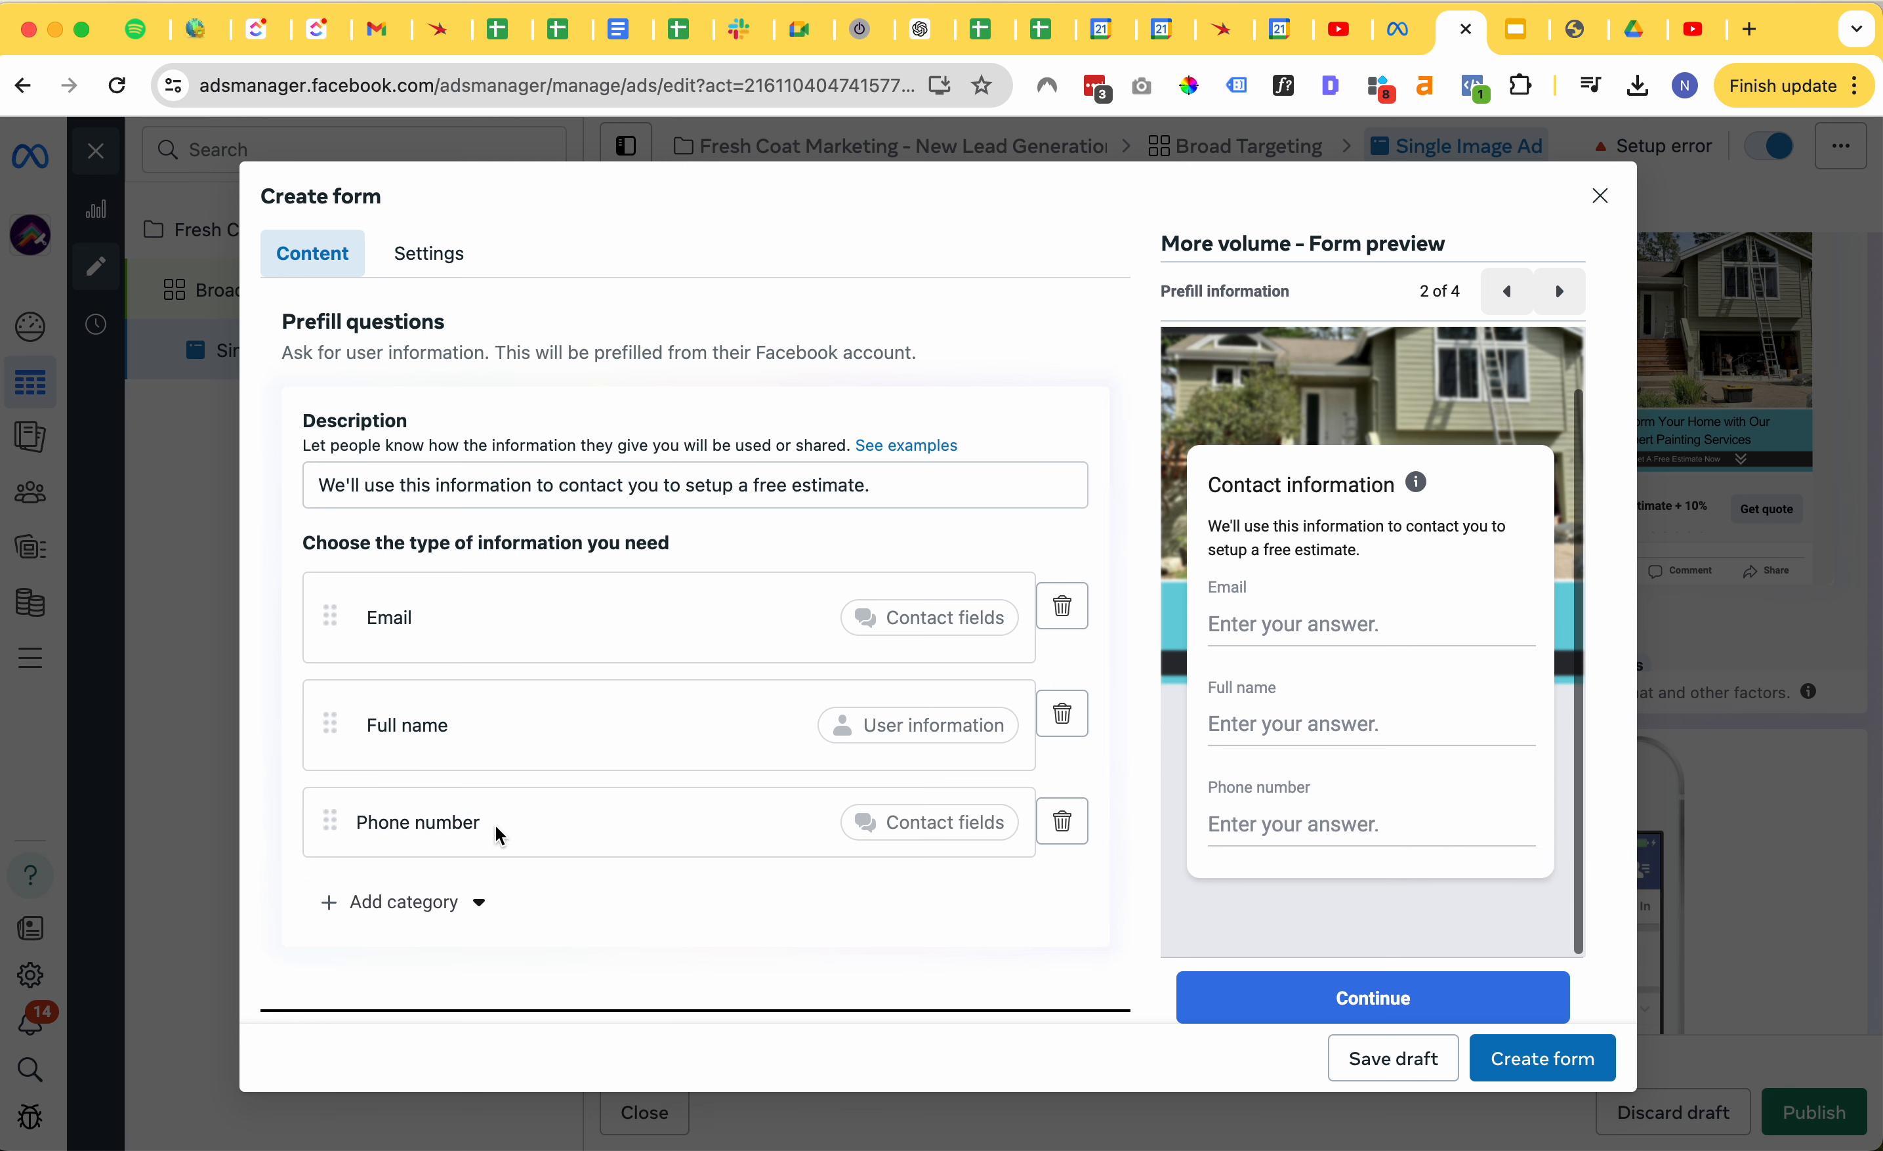
click(442, 900)
mouse_move(526, 665)
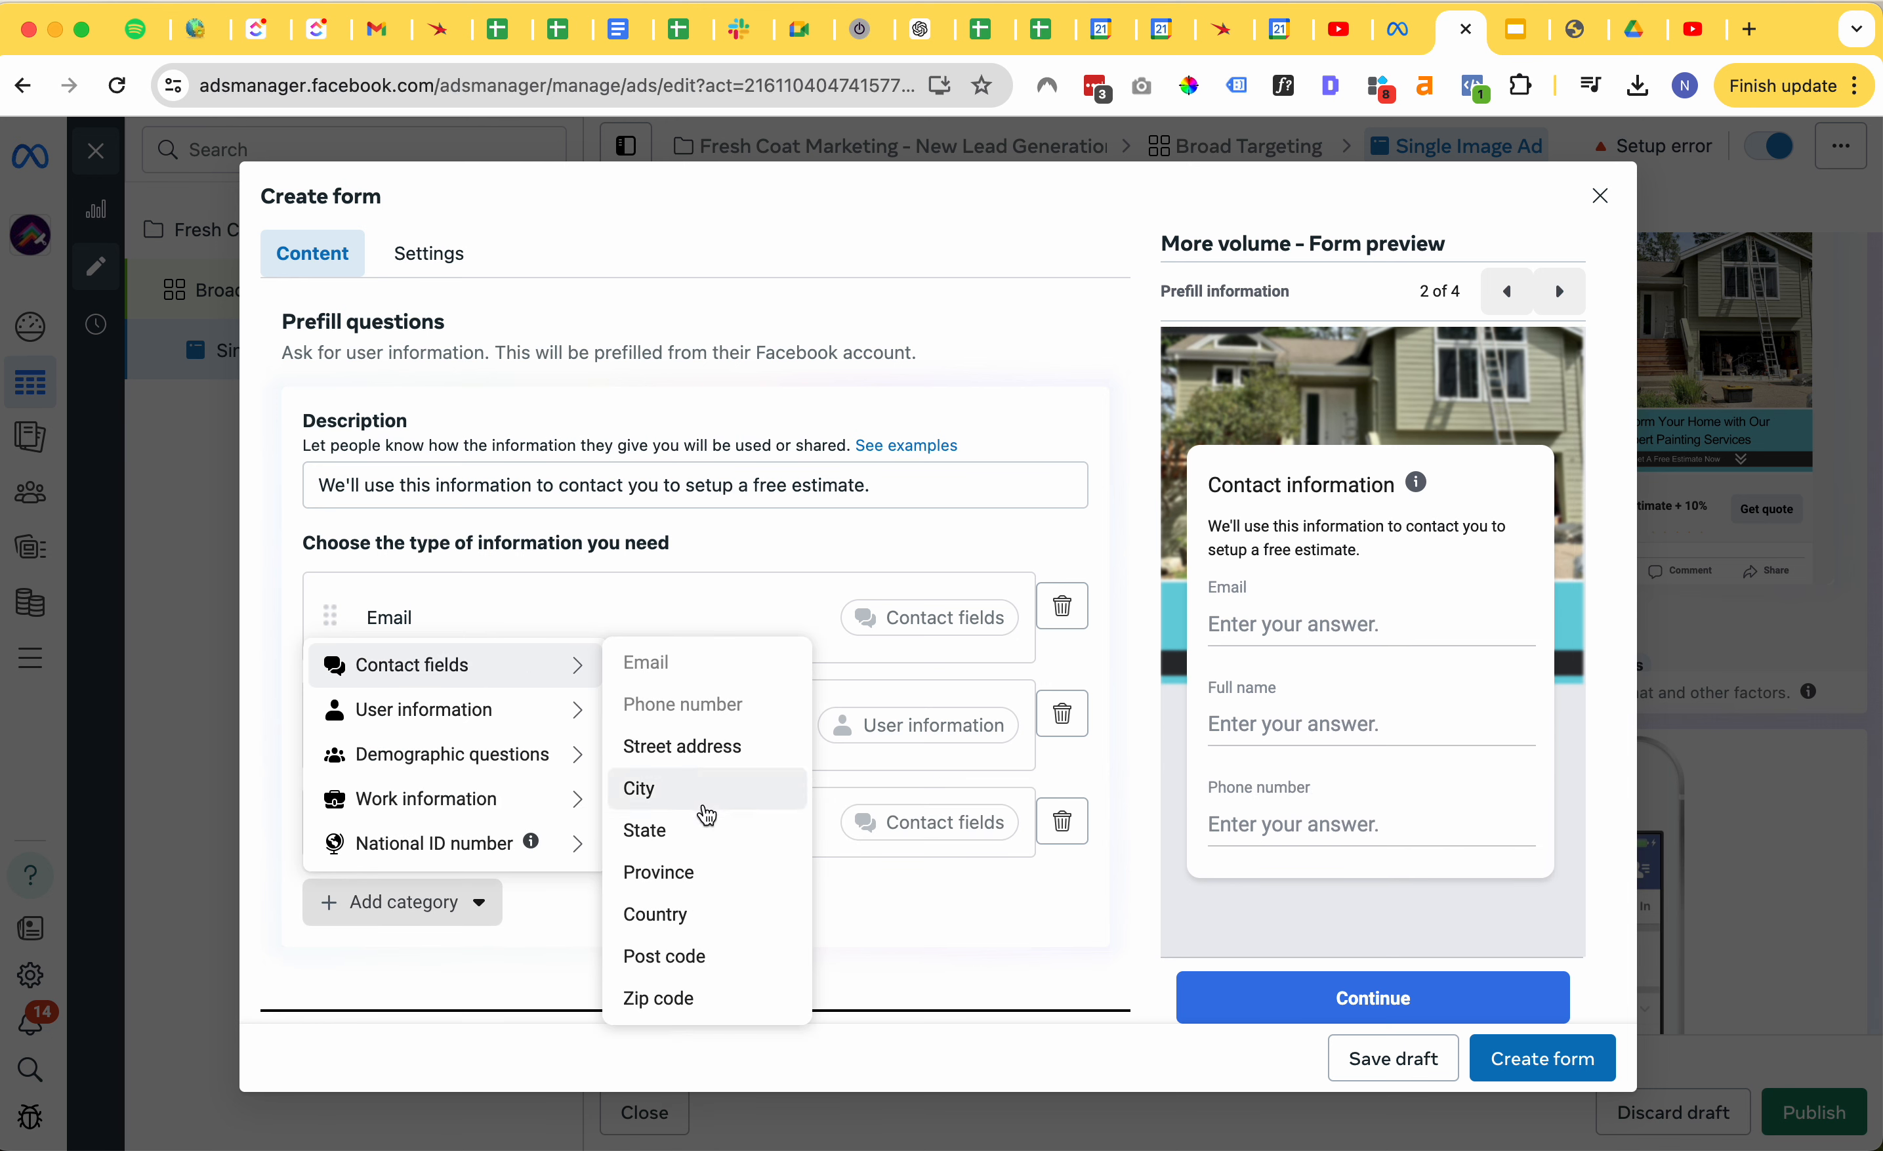
click(663, 1001)
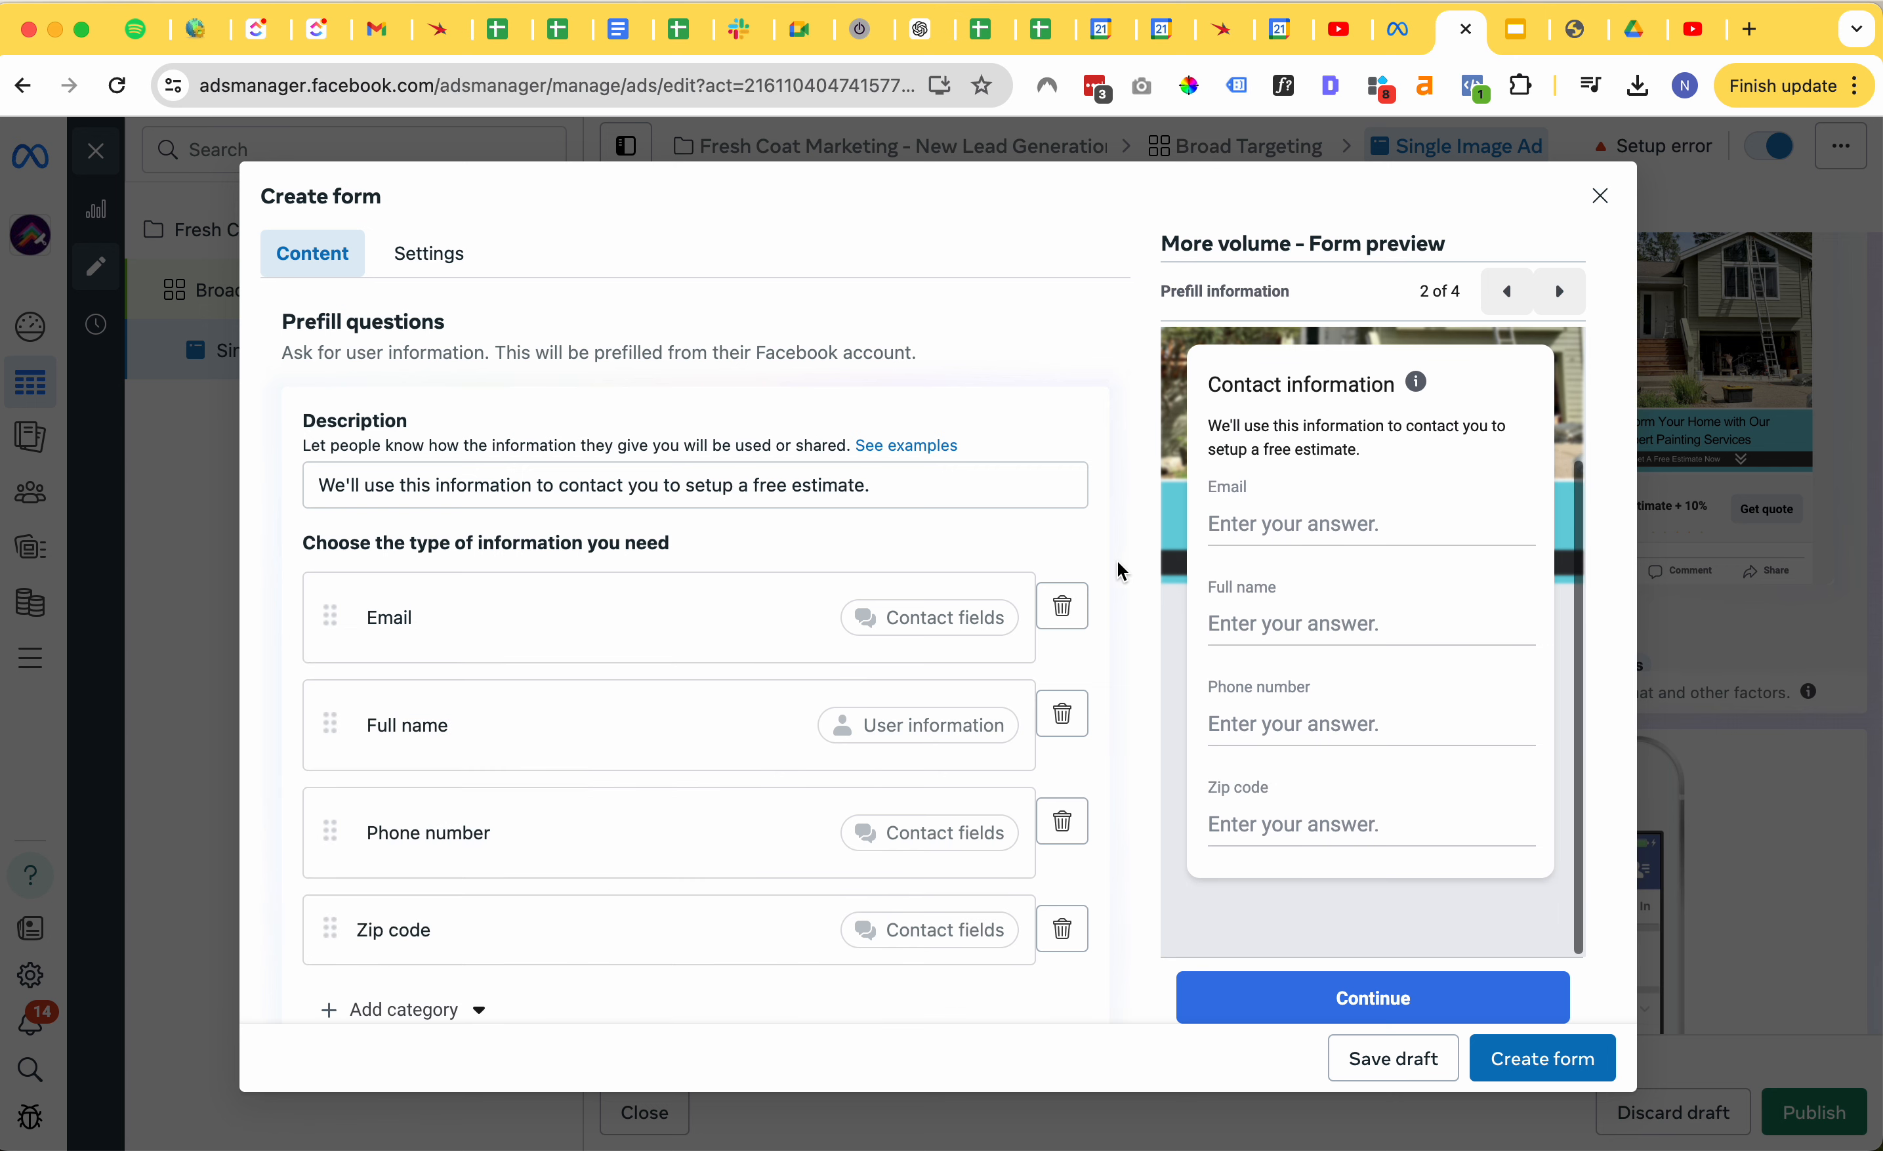
- Reorder the prefill fields to Full name, Phone number, Email and Zip code
scroll(703, 688, down, 1)
drag(330, 691, 330, 585)
drag(329, 792, 329, 691)
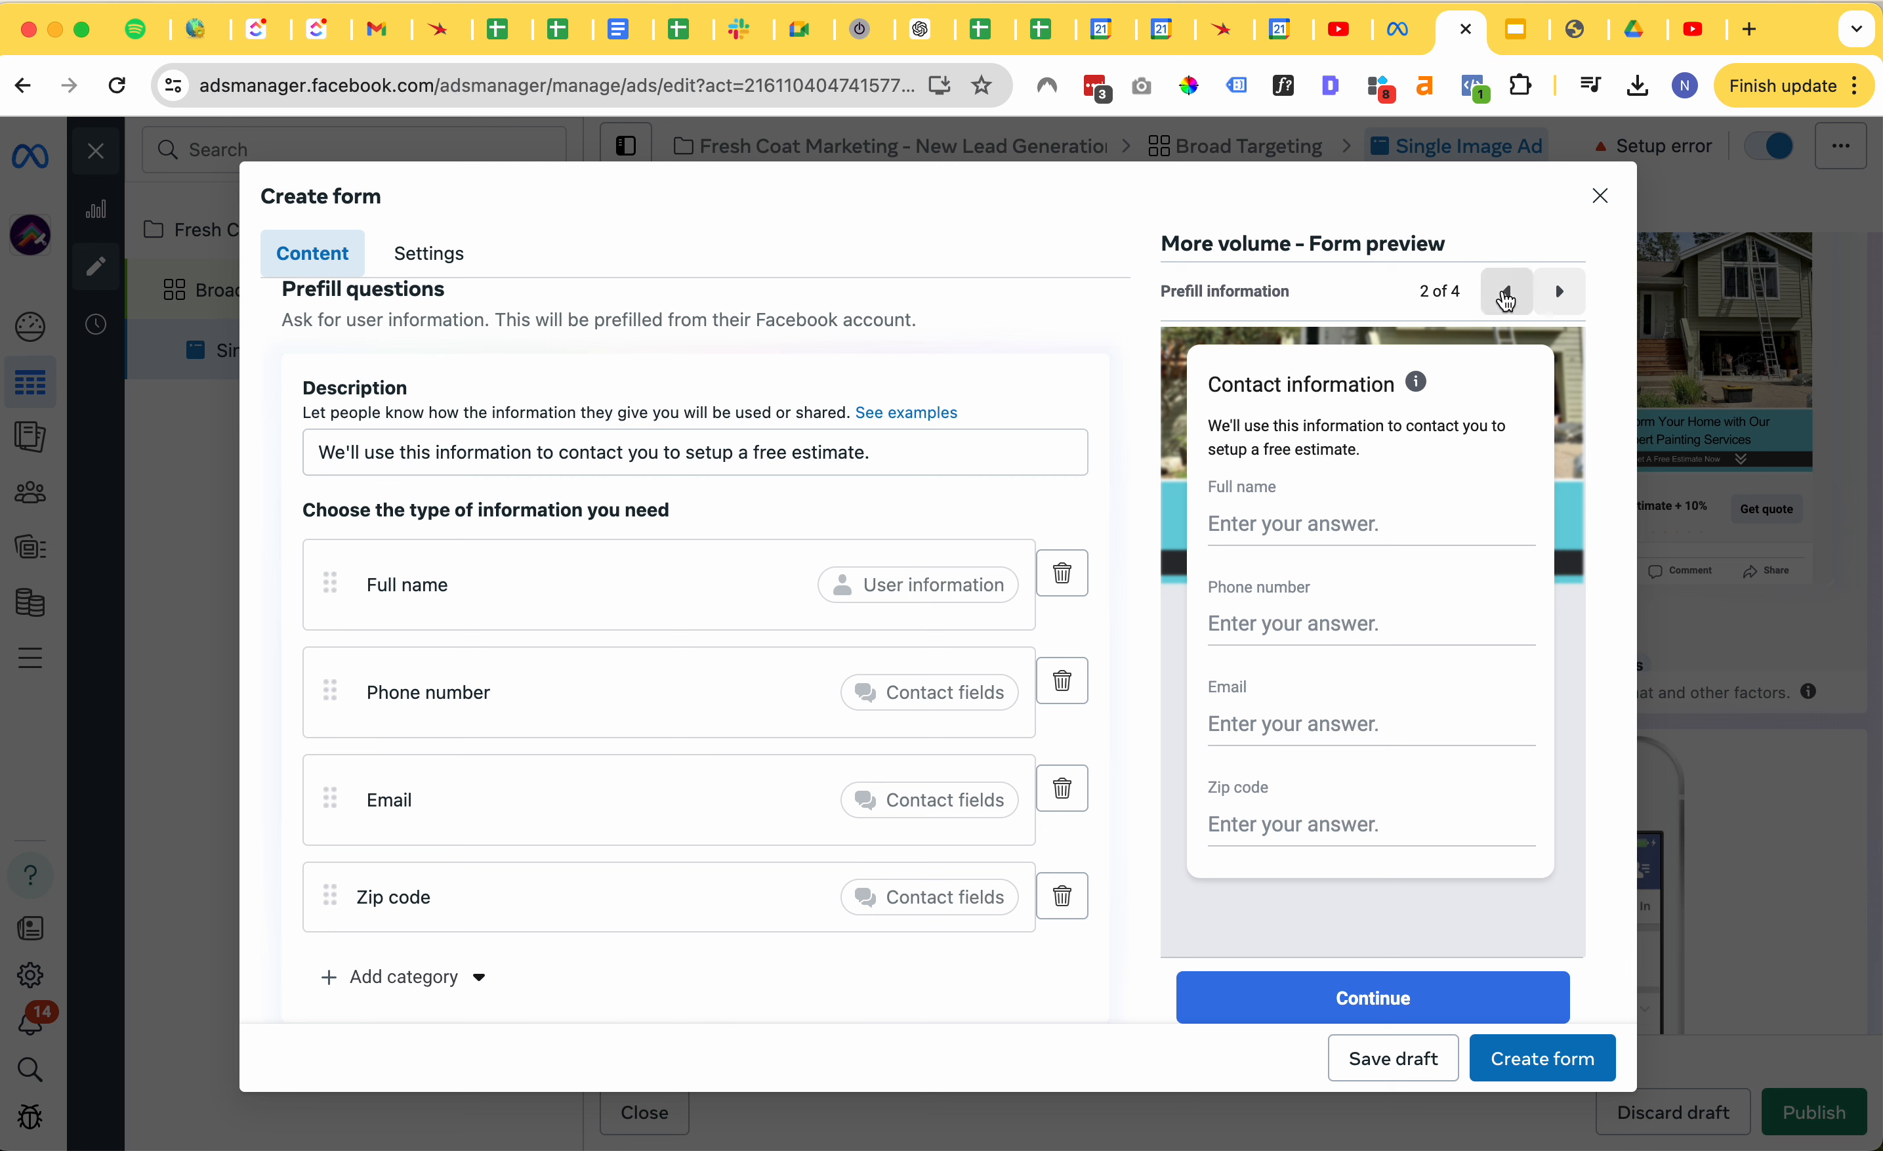
- Review the form preview's custom questions page and its contact information page with the prefill fields
click(1506, 292)
scroll(1388, 671, up, 1)
scroll(1388, 671, down, 1)
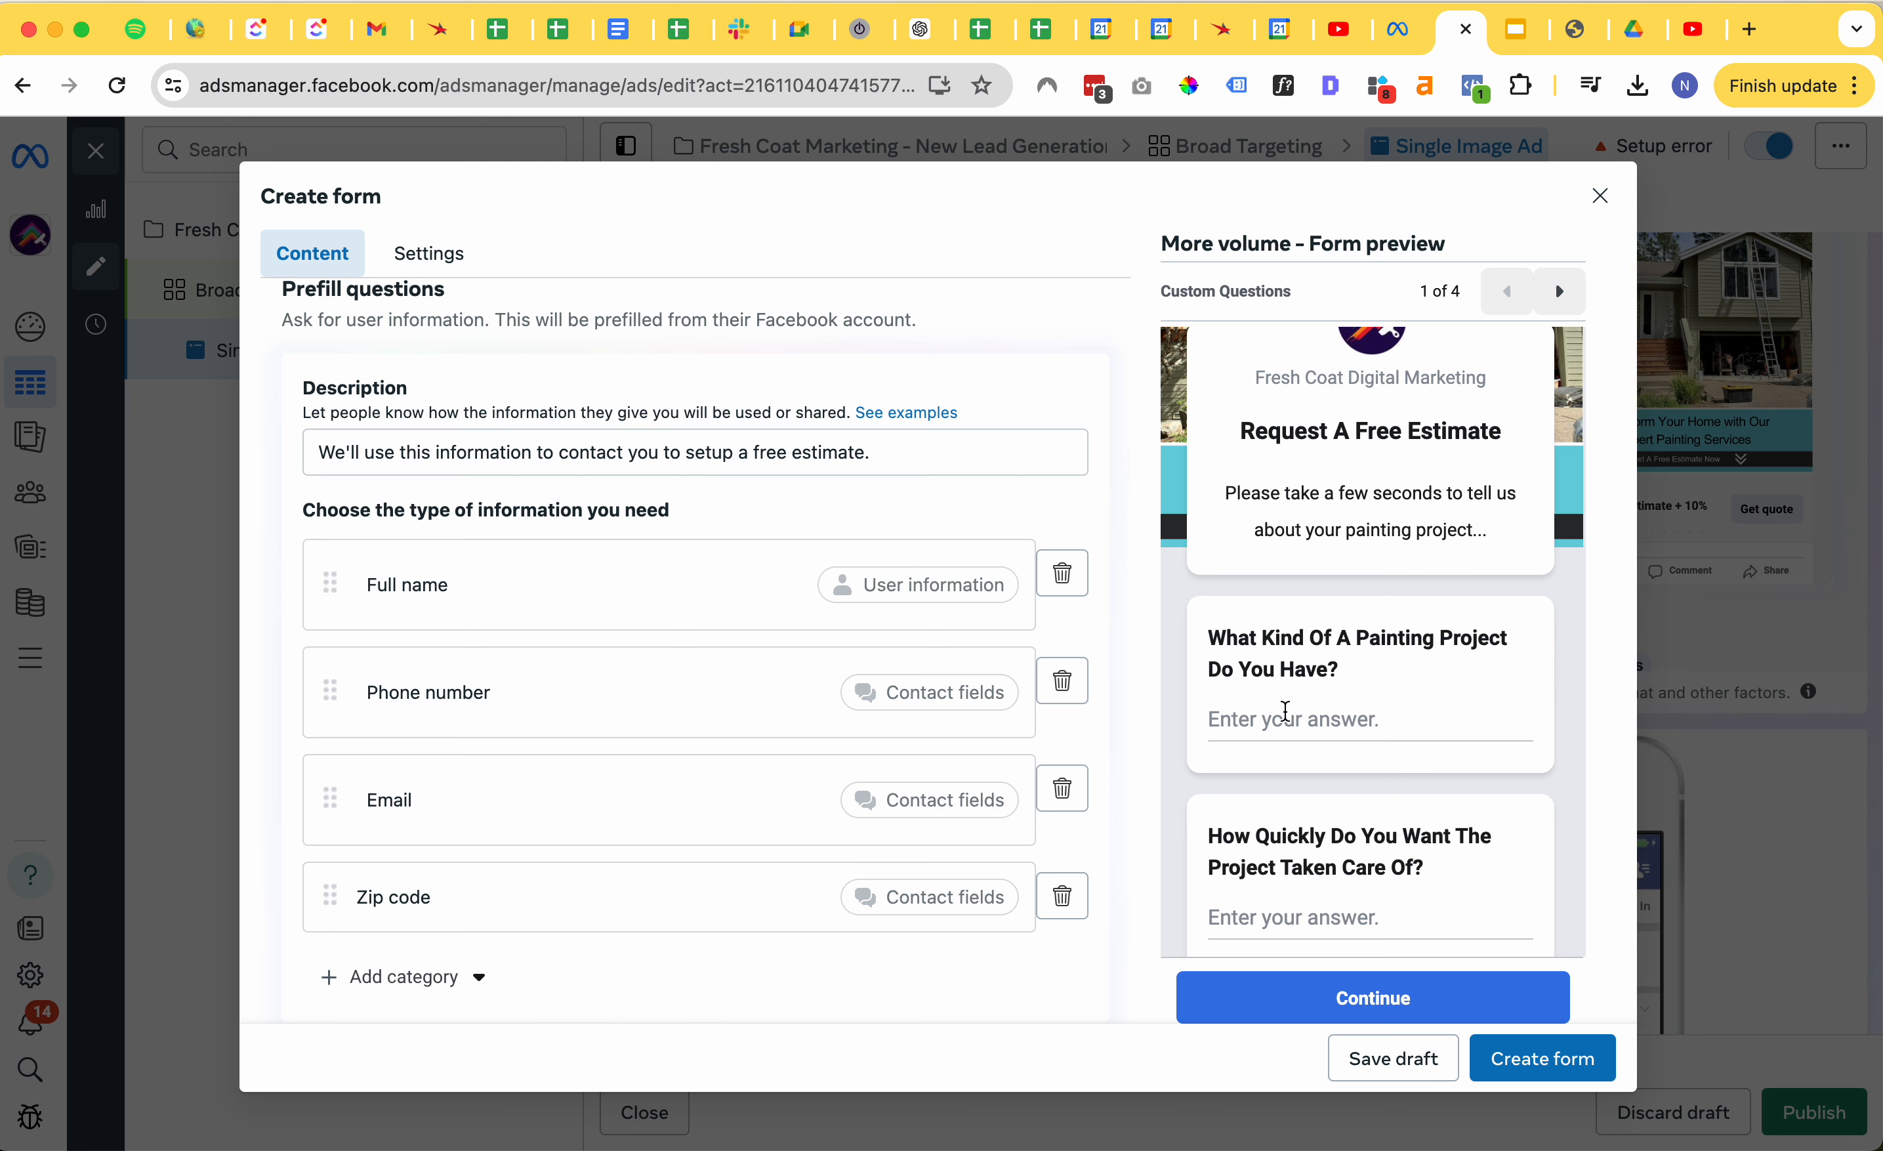
scroll(1285, 710, down, 2)
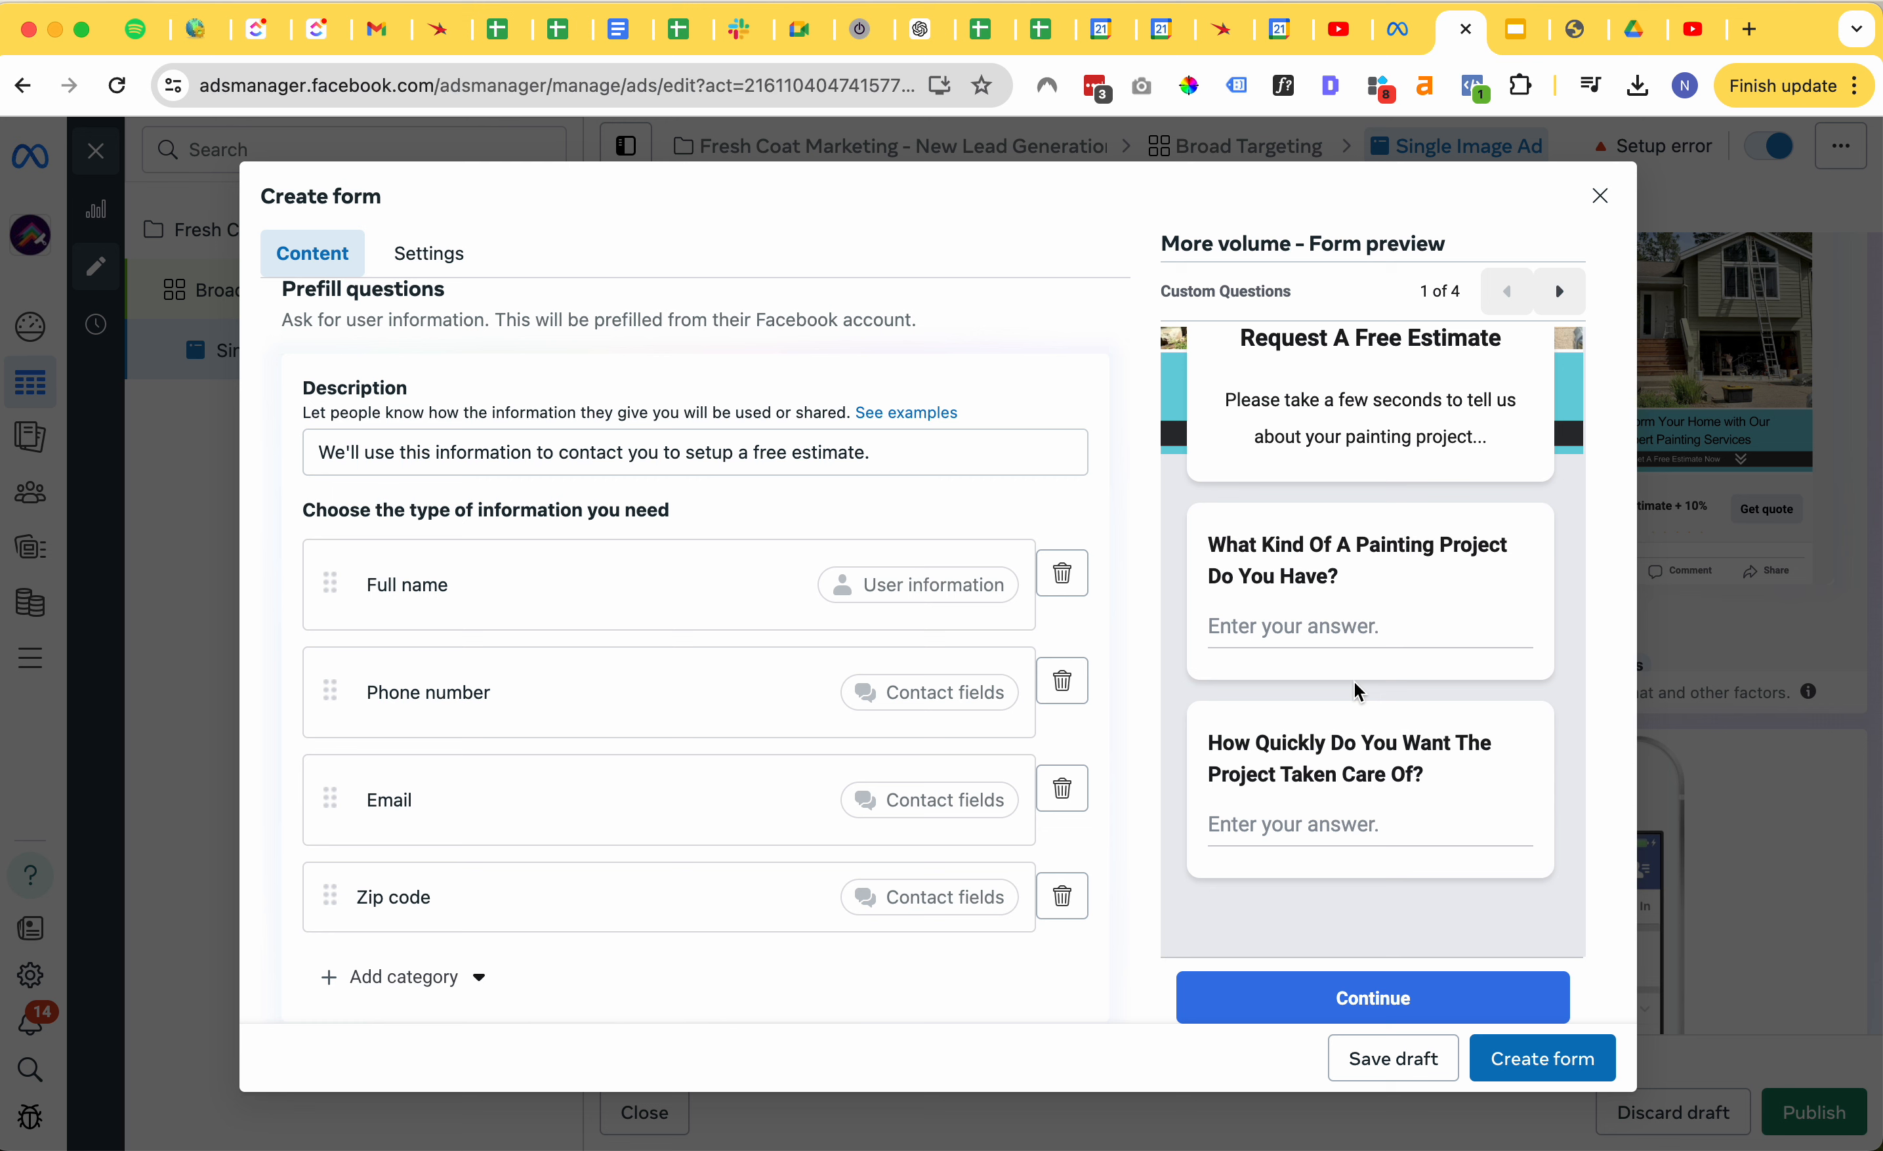
scroll(1355, 684, up, 3)
scroll(1355, 681, down, 3)
scroll(1358, 691, up, 3)
click(1559, 292)
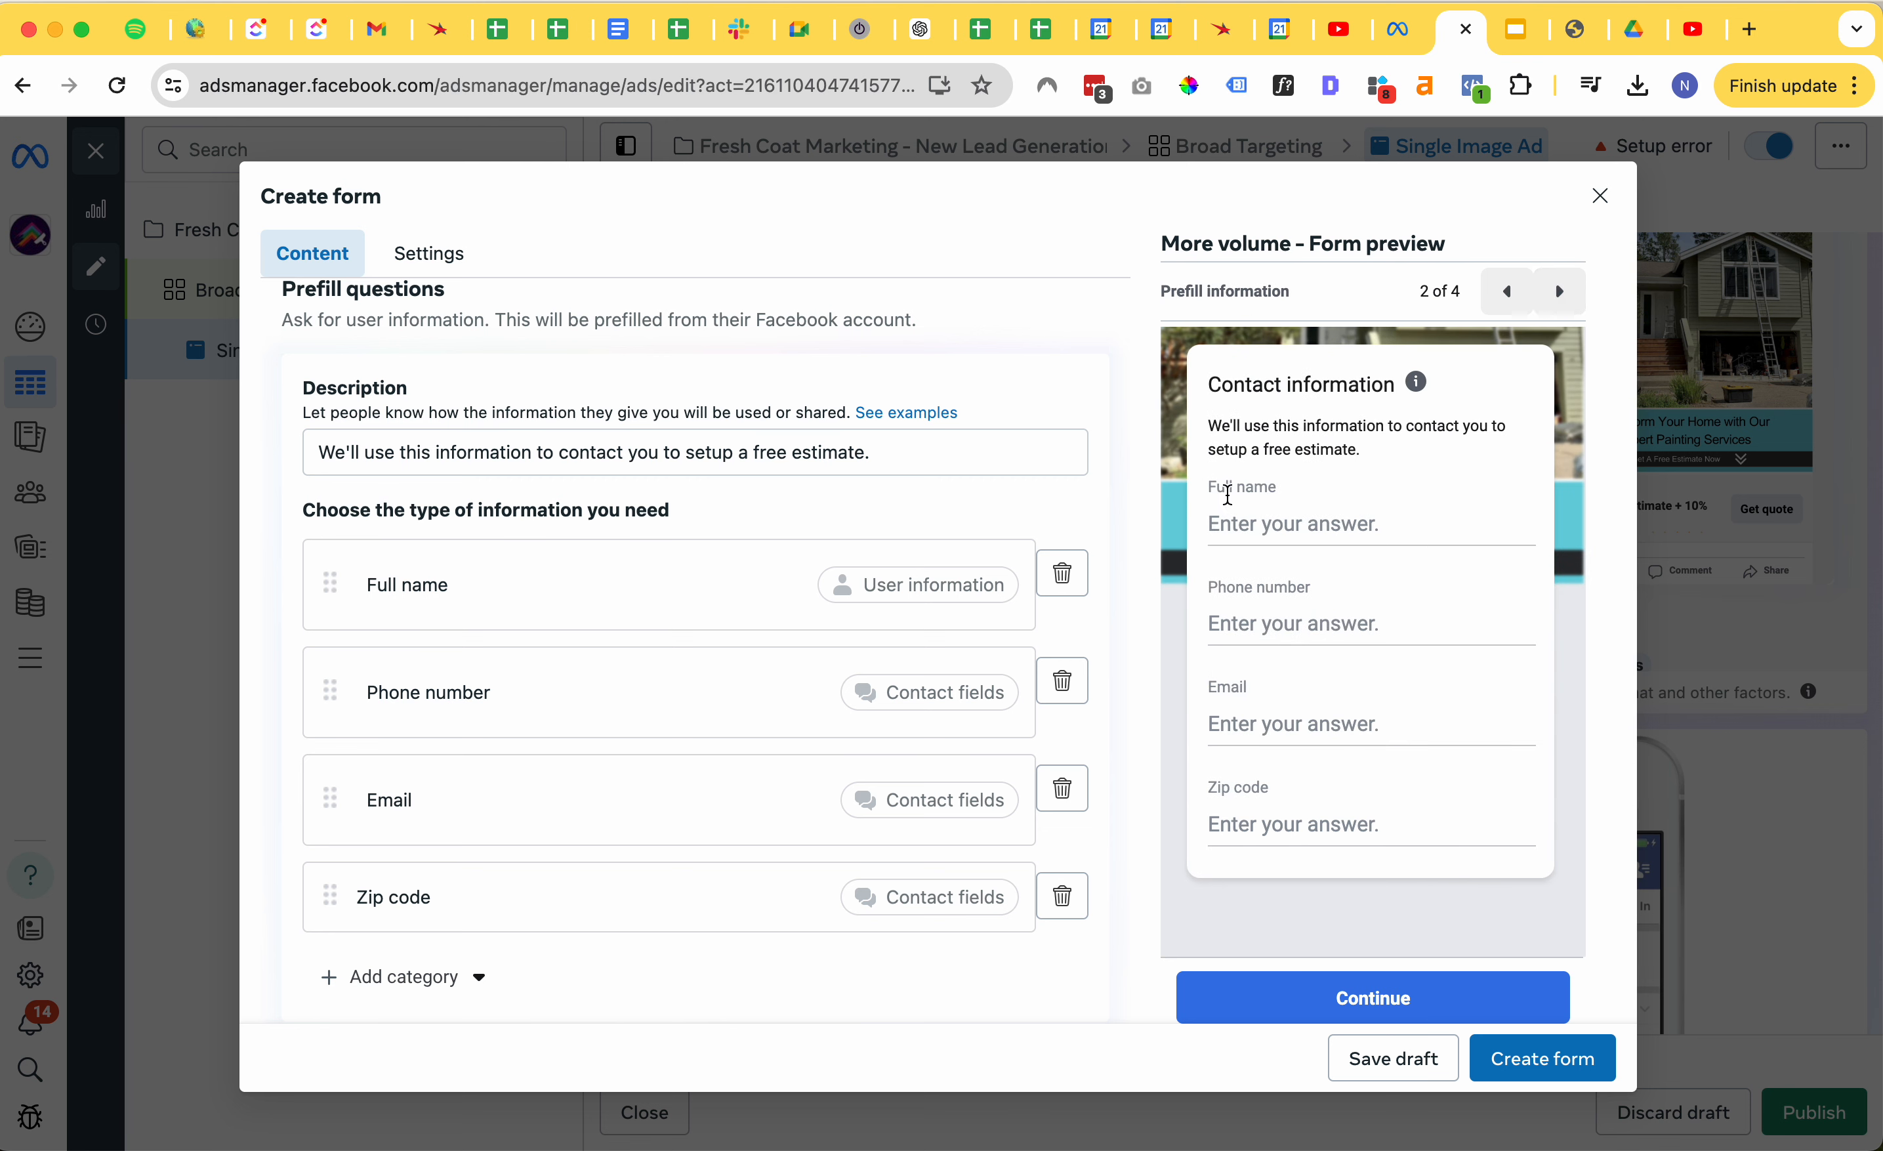
drag(1210, 489, 1362, 593)
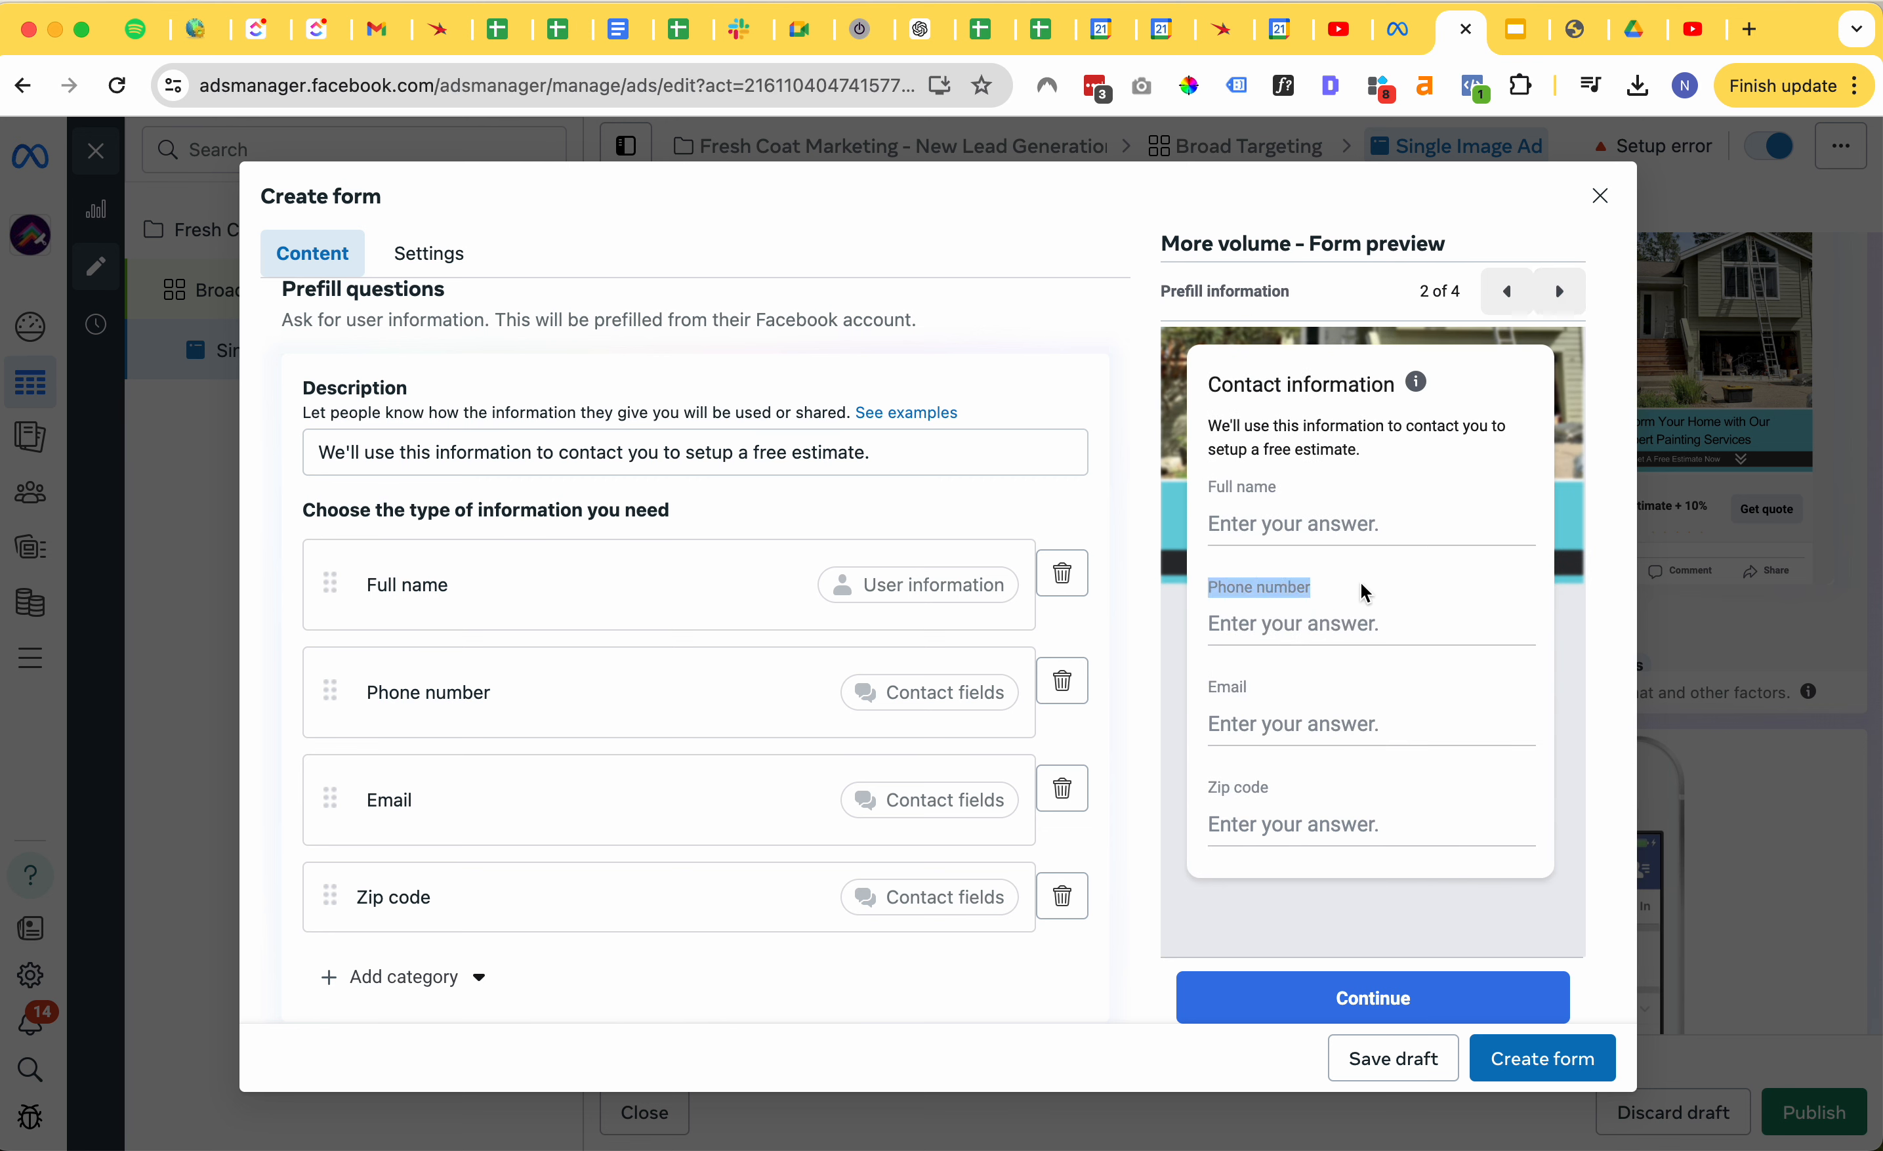
drag(1212, 687, 1291, 700)
drag(1210, 787, 1269, 787)
click(1141, 670)
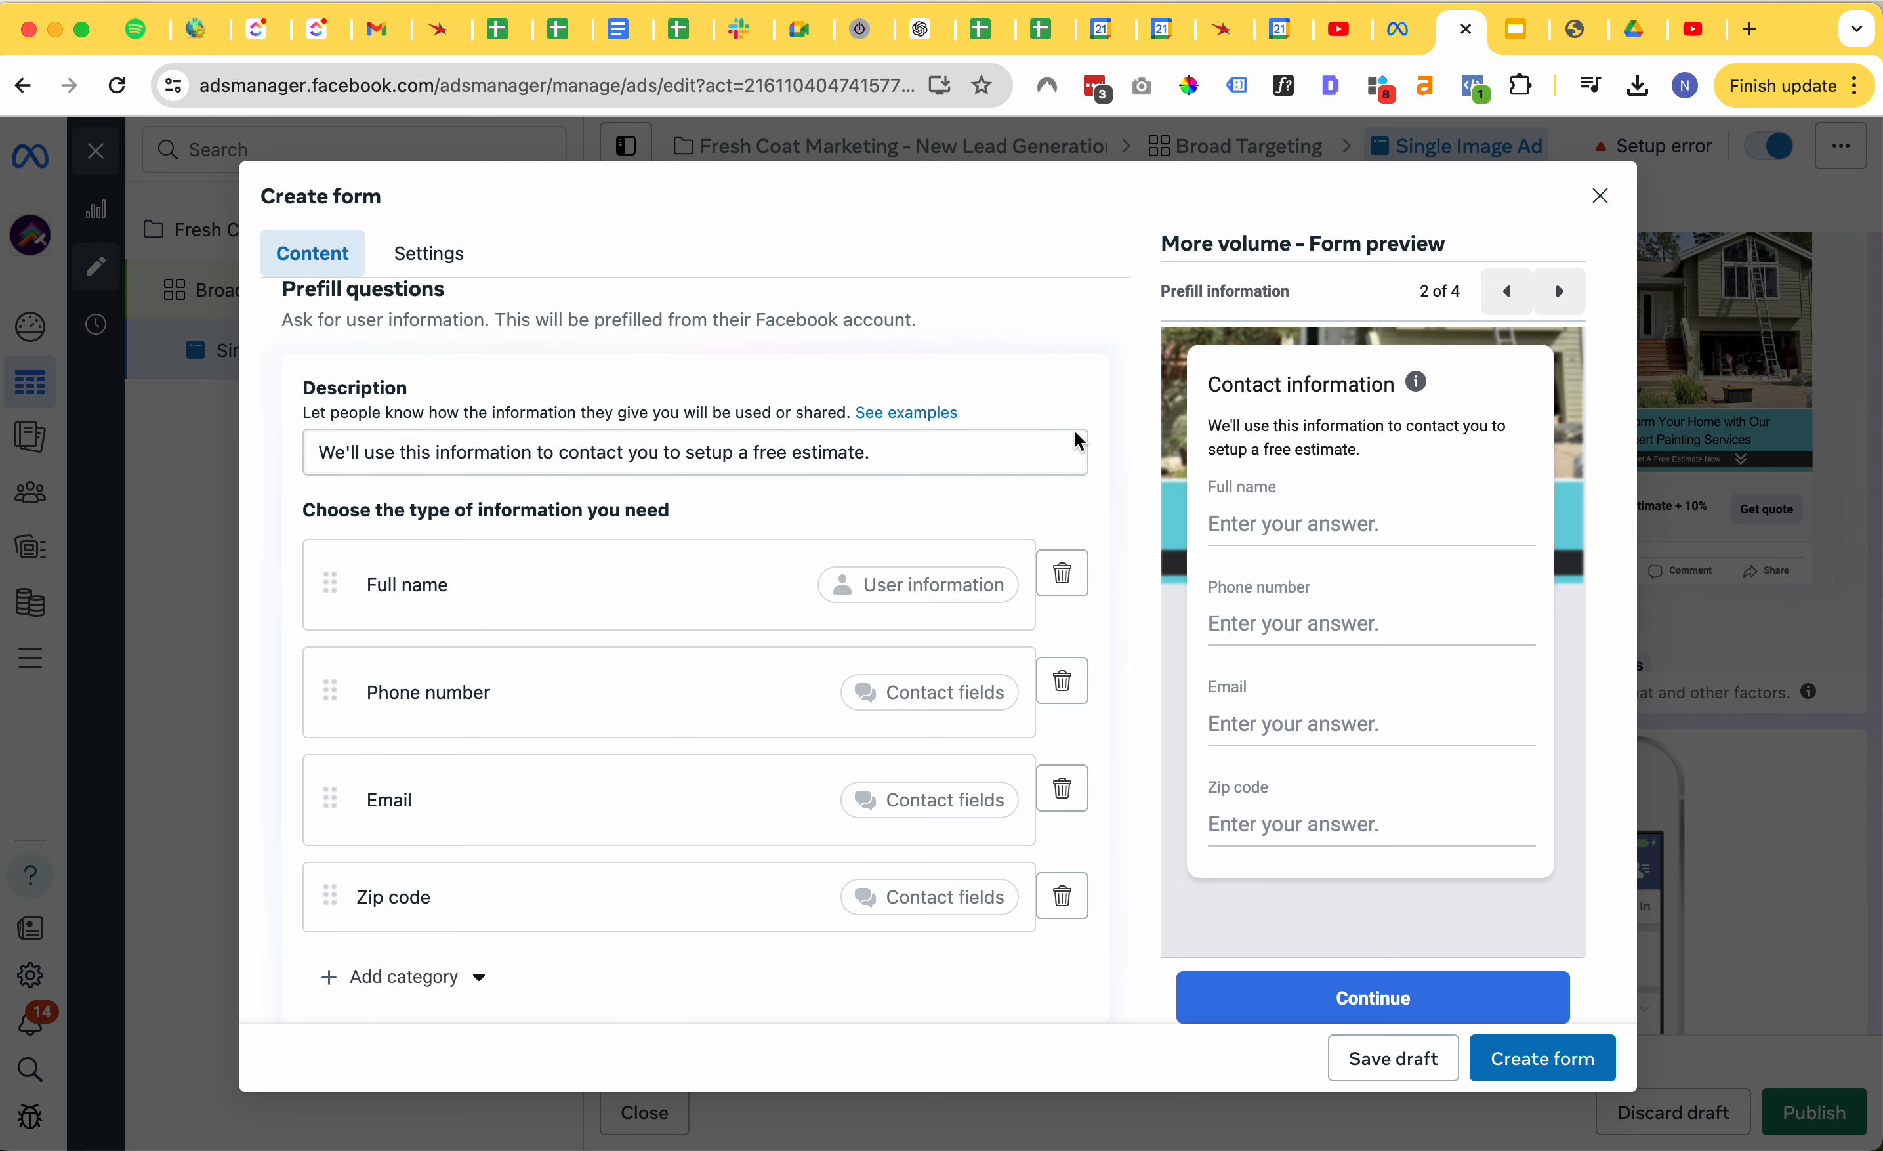
- Expand the form's Privacy section to reach the privacy policy link fields
scroll(706, 500, down, 5)
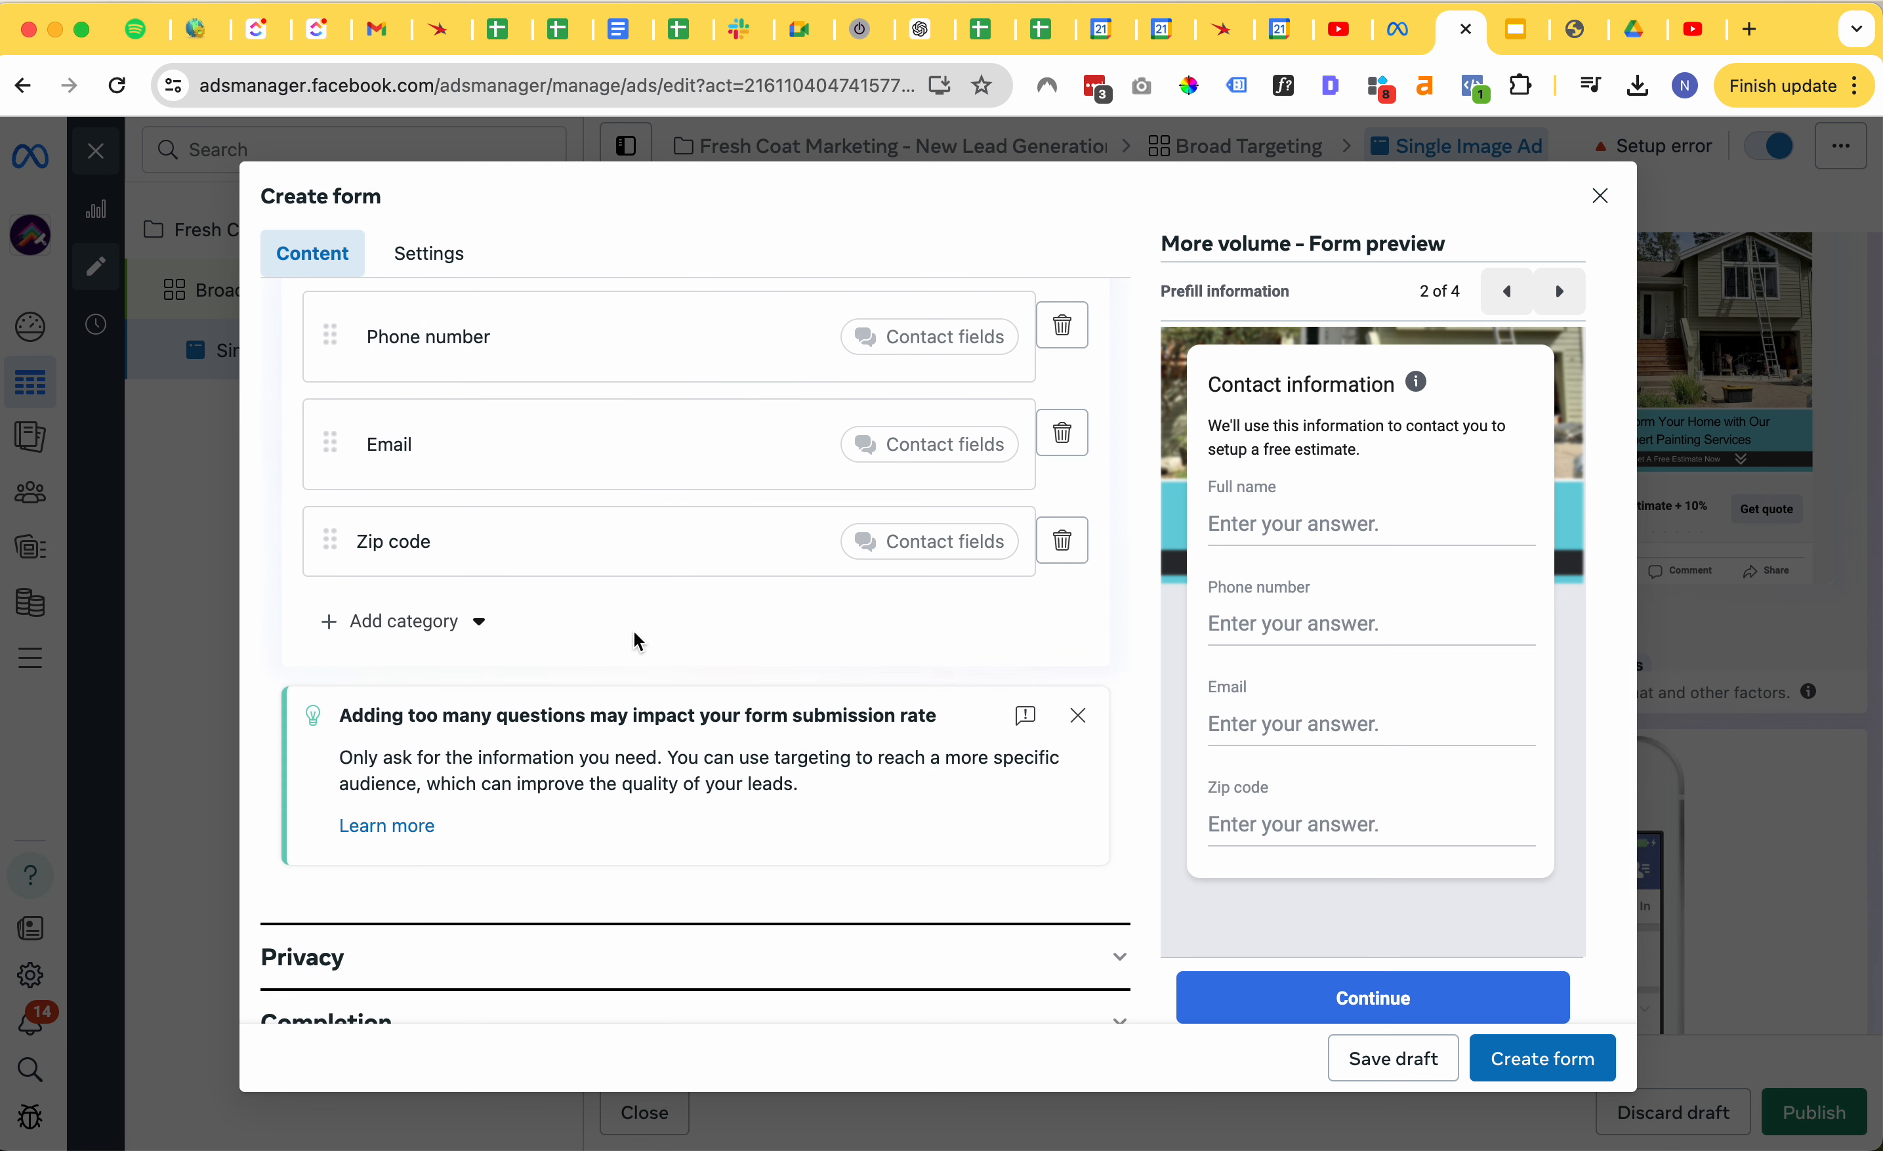
scroll(560, 862, down, 1)
click(565, 912)
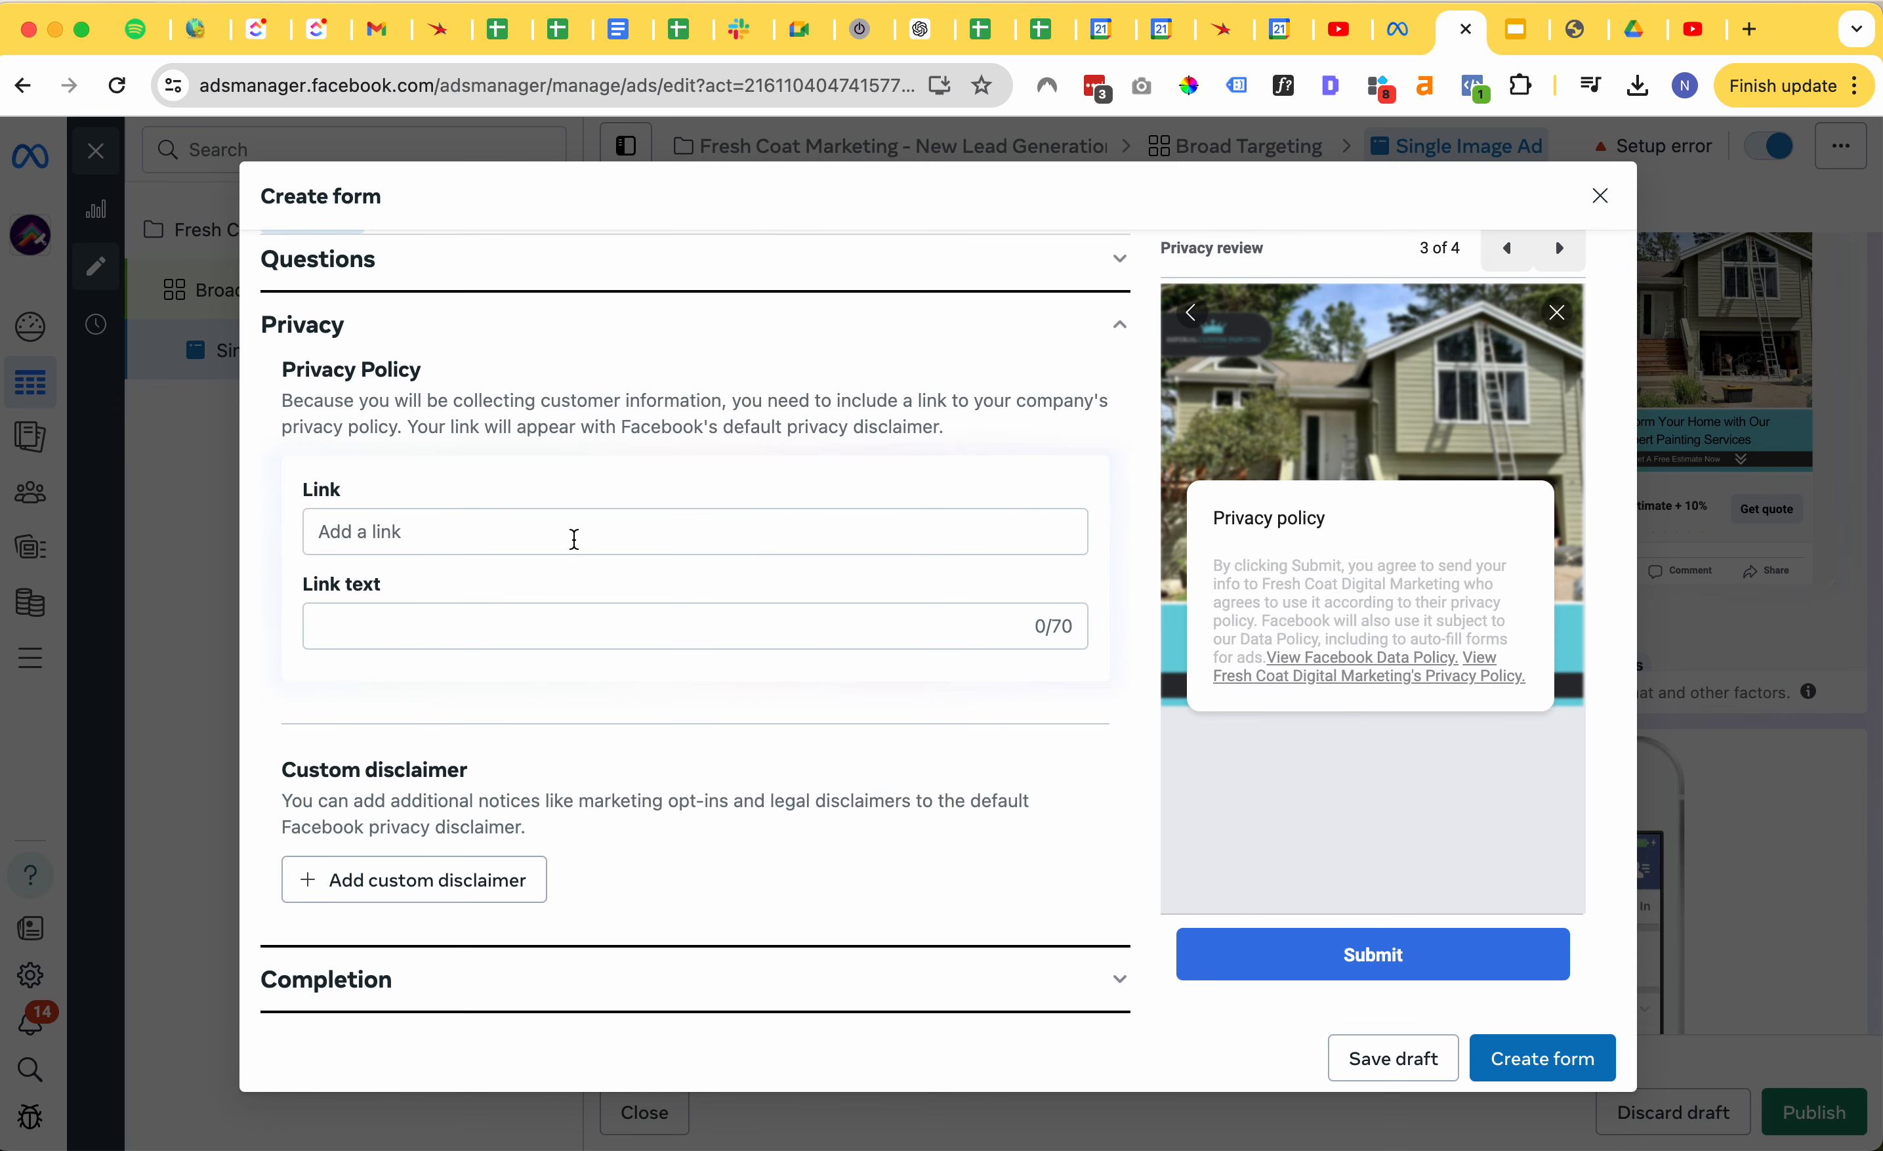
click(454, 534)
scroll(460, 547, down, 2)
text(Pr)
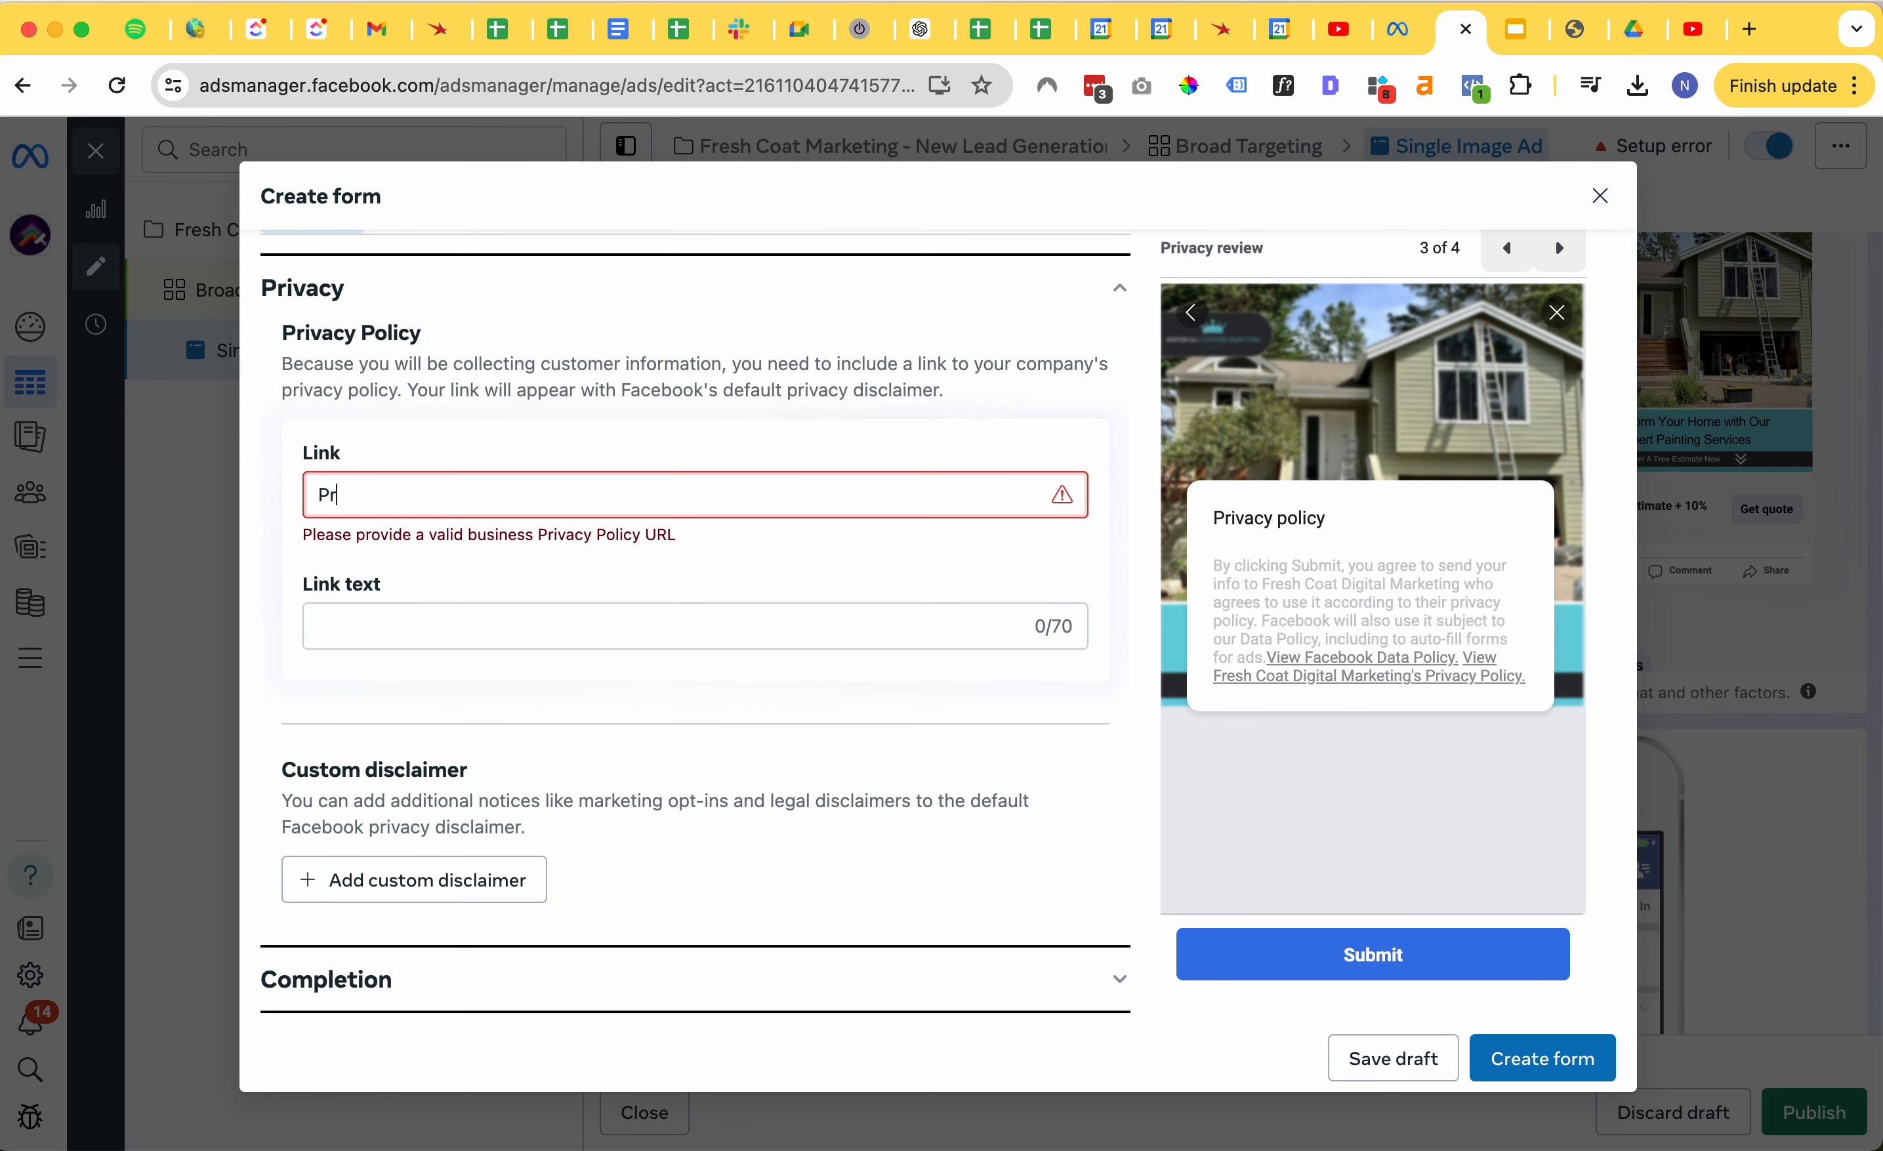
key(BackSpace)
text(https://freshcoat.io/p)
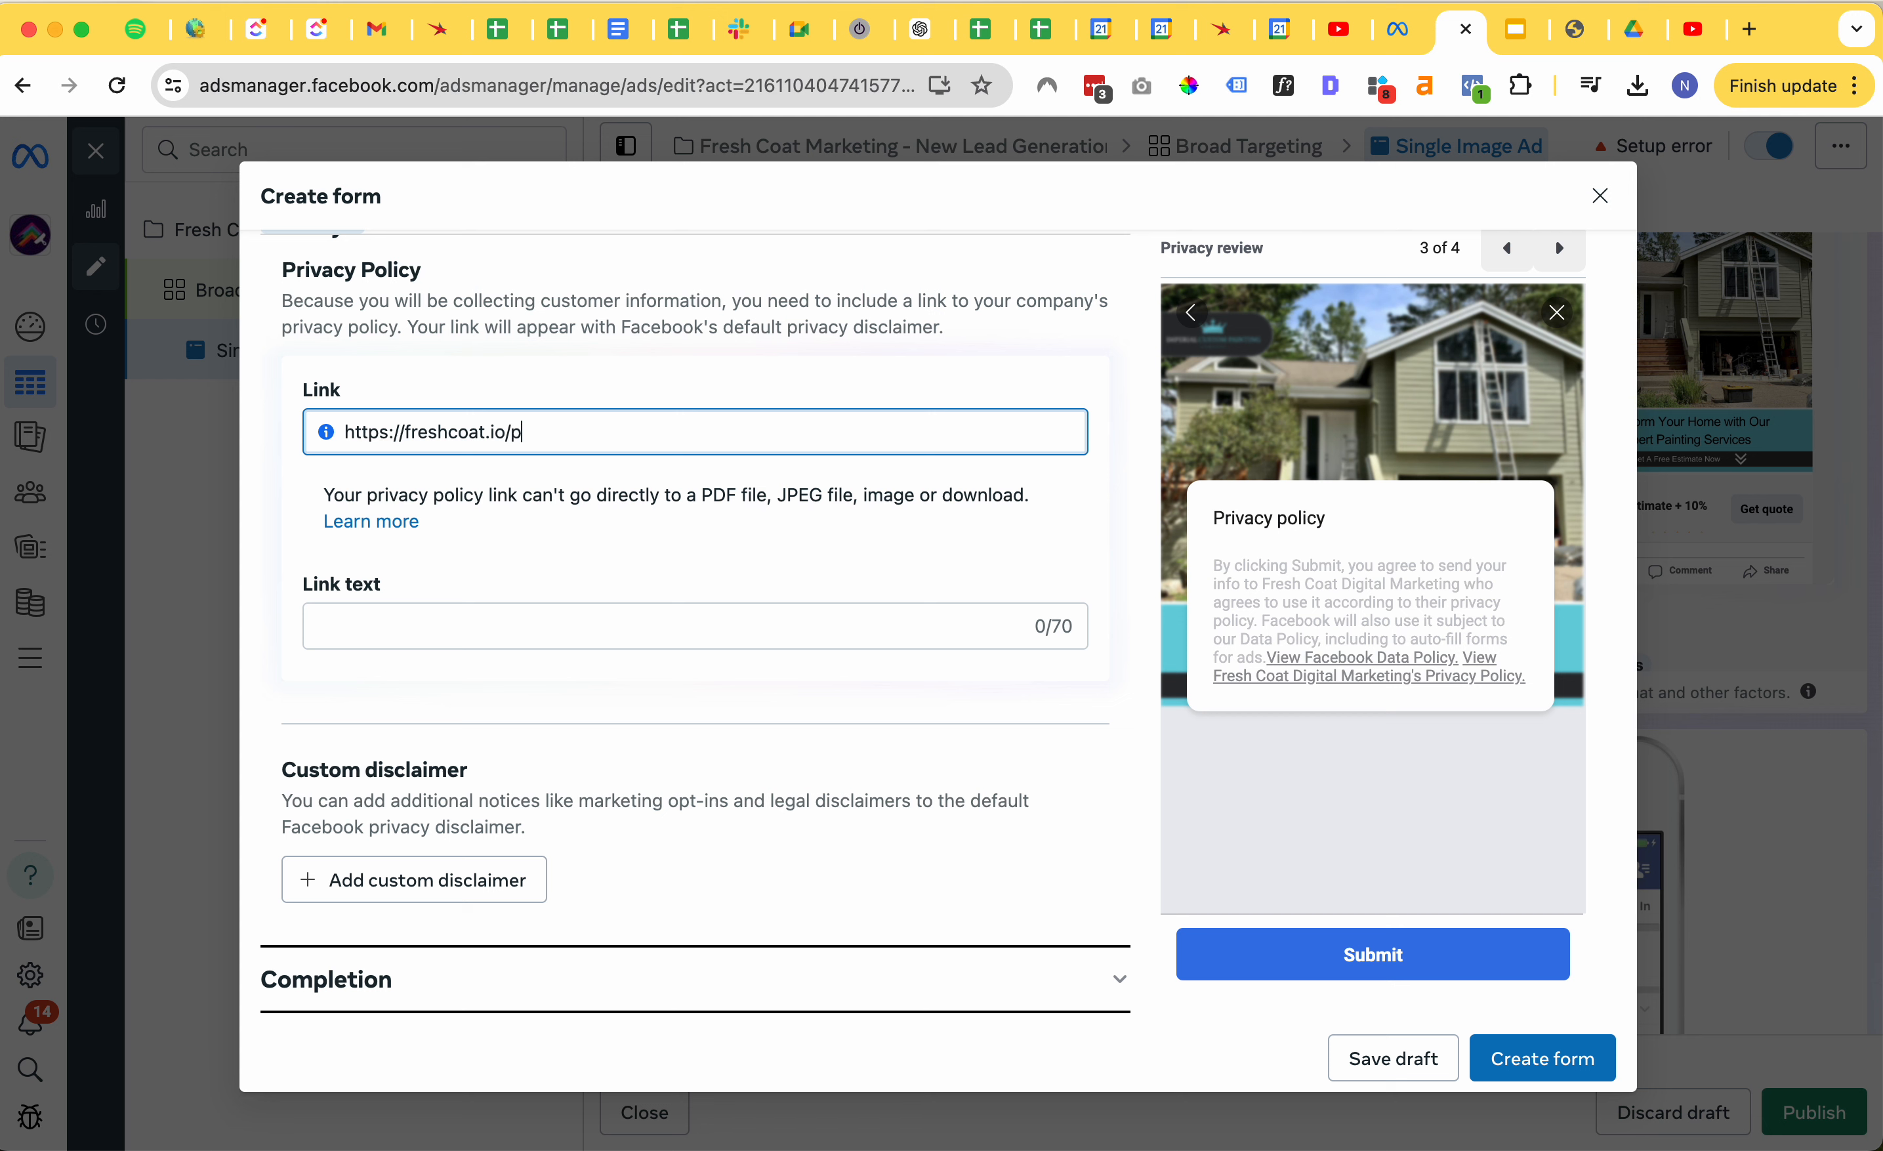
text(rivacy-policy)
triple_click(495, 433)
- Set the link text of the privacy policy to "Privacy Policy"
click(396, 616)
text(Privac)
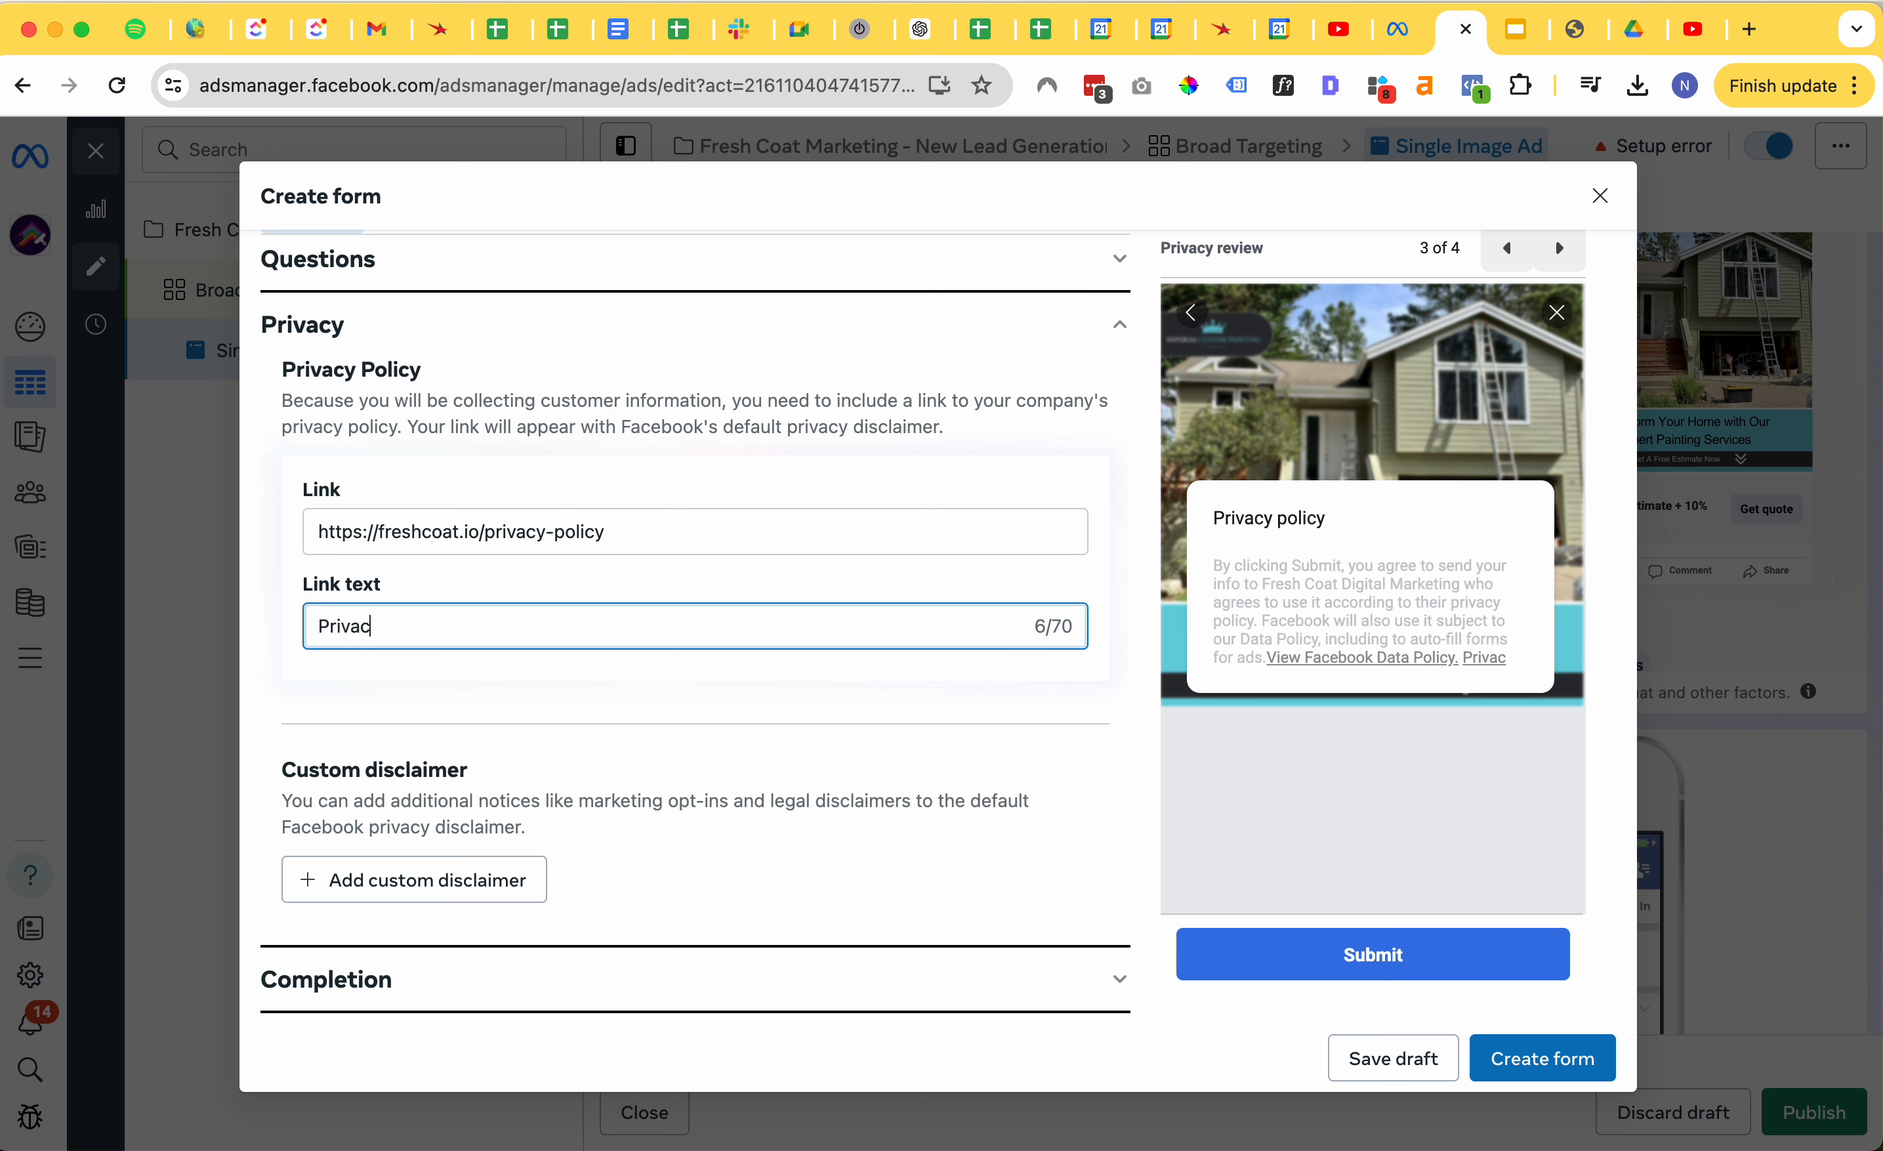
text(y Po,i)
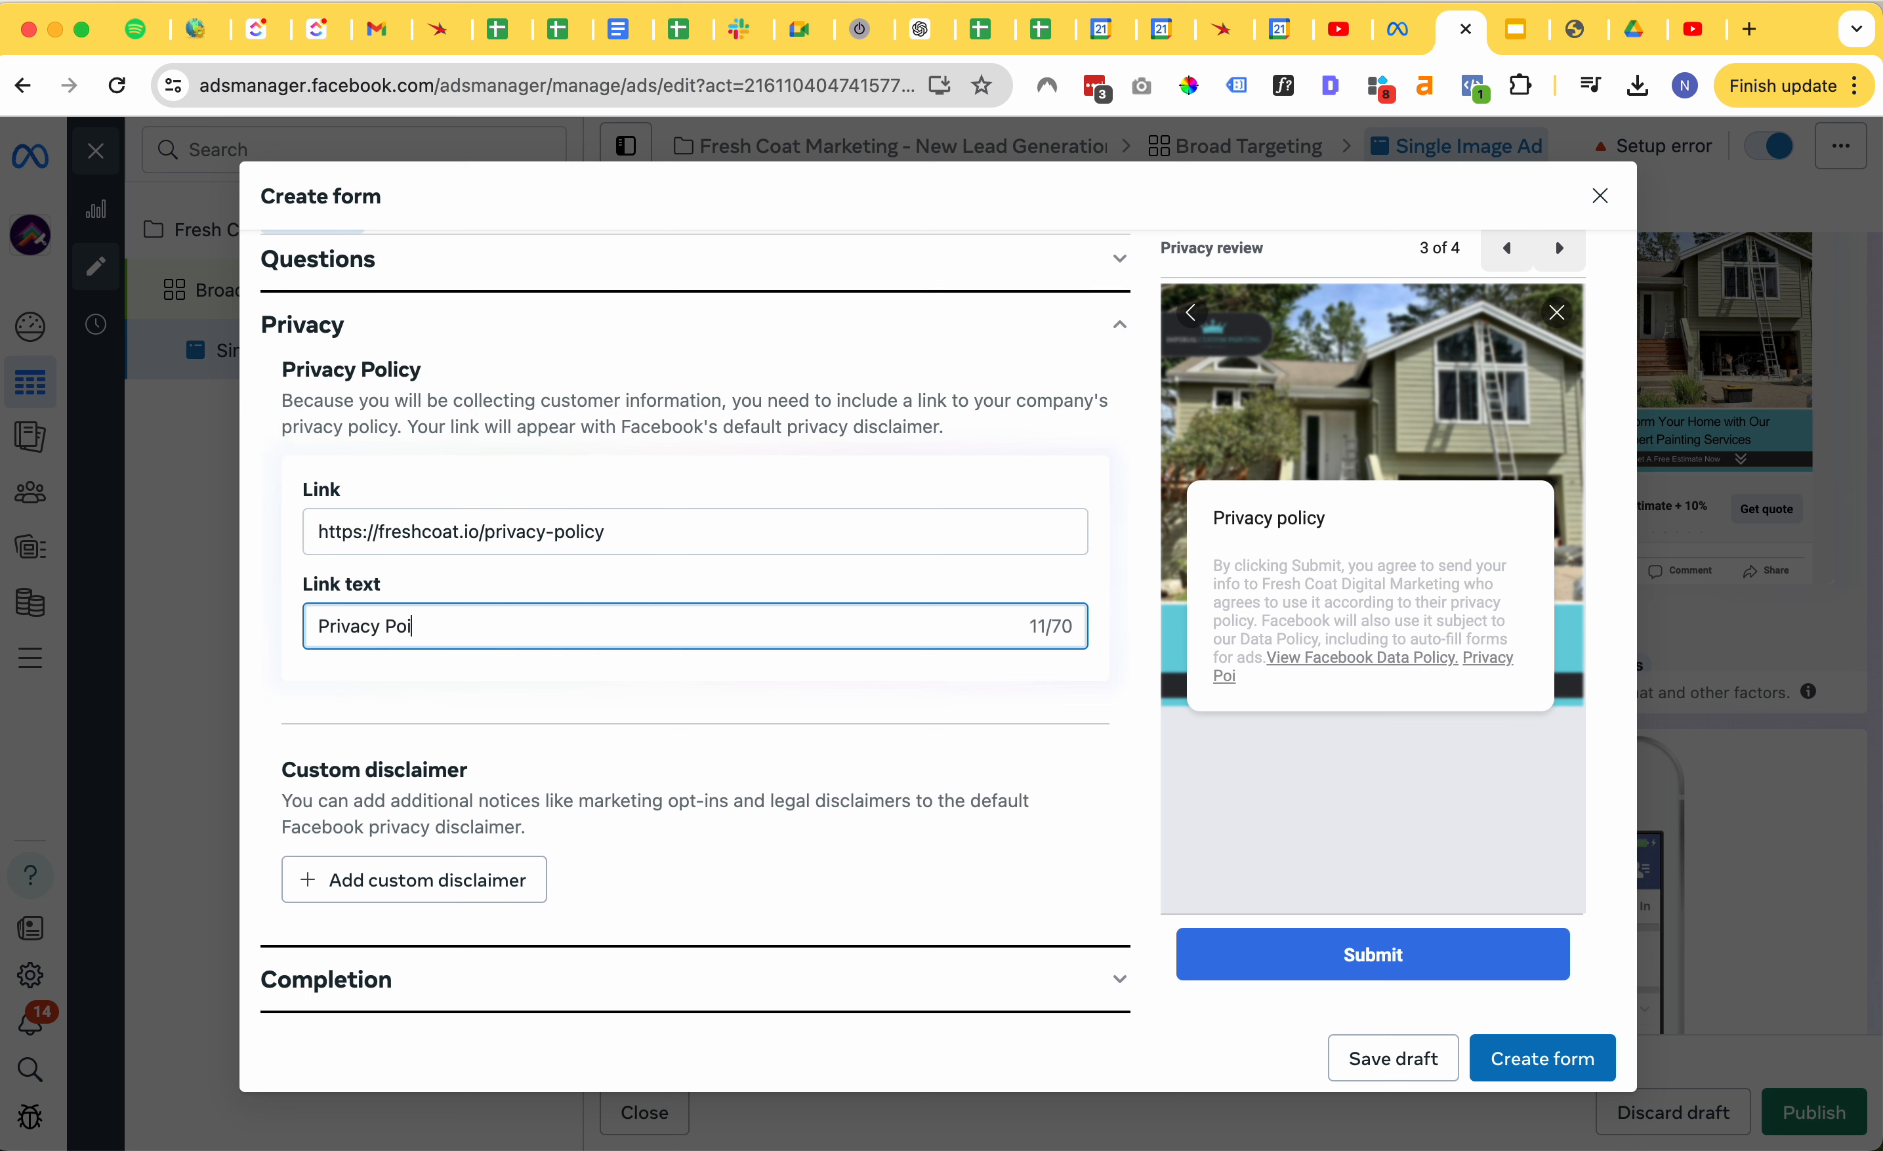
text(cy)
double_click(389, 616)
text(Policy)
- Replace the description in the form's Completion message with "Keep your phone handy, we're going to give you a call"
click(479, 1000)
scroll(714, 441, down, 1)
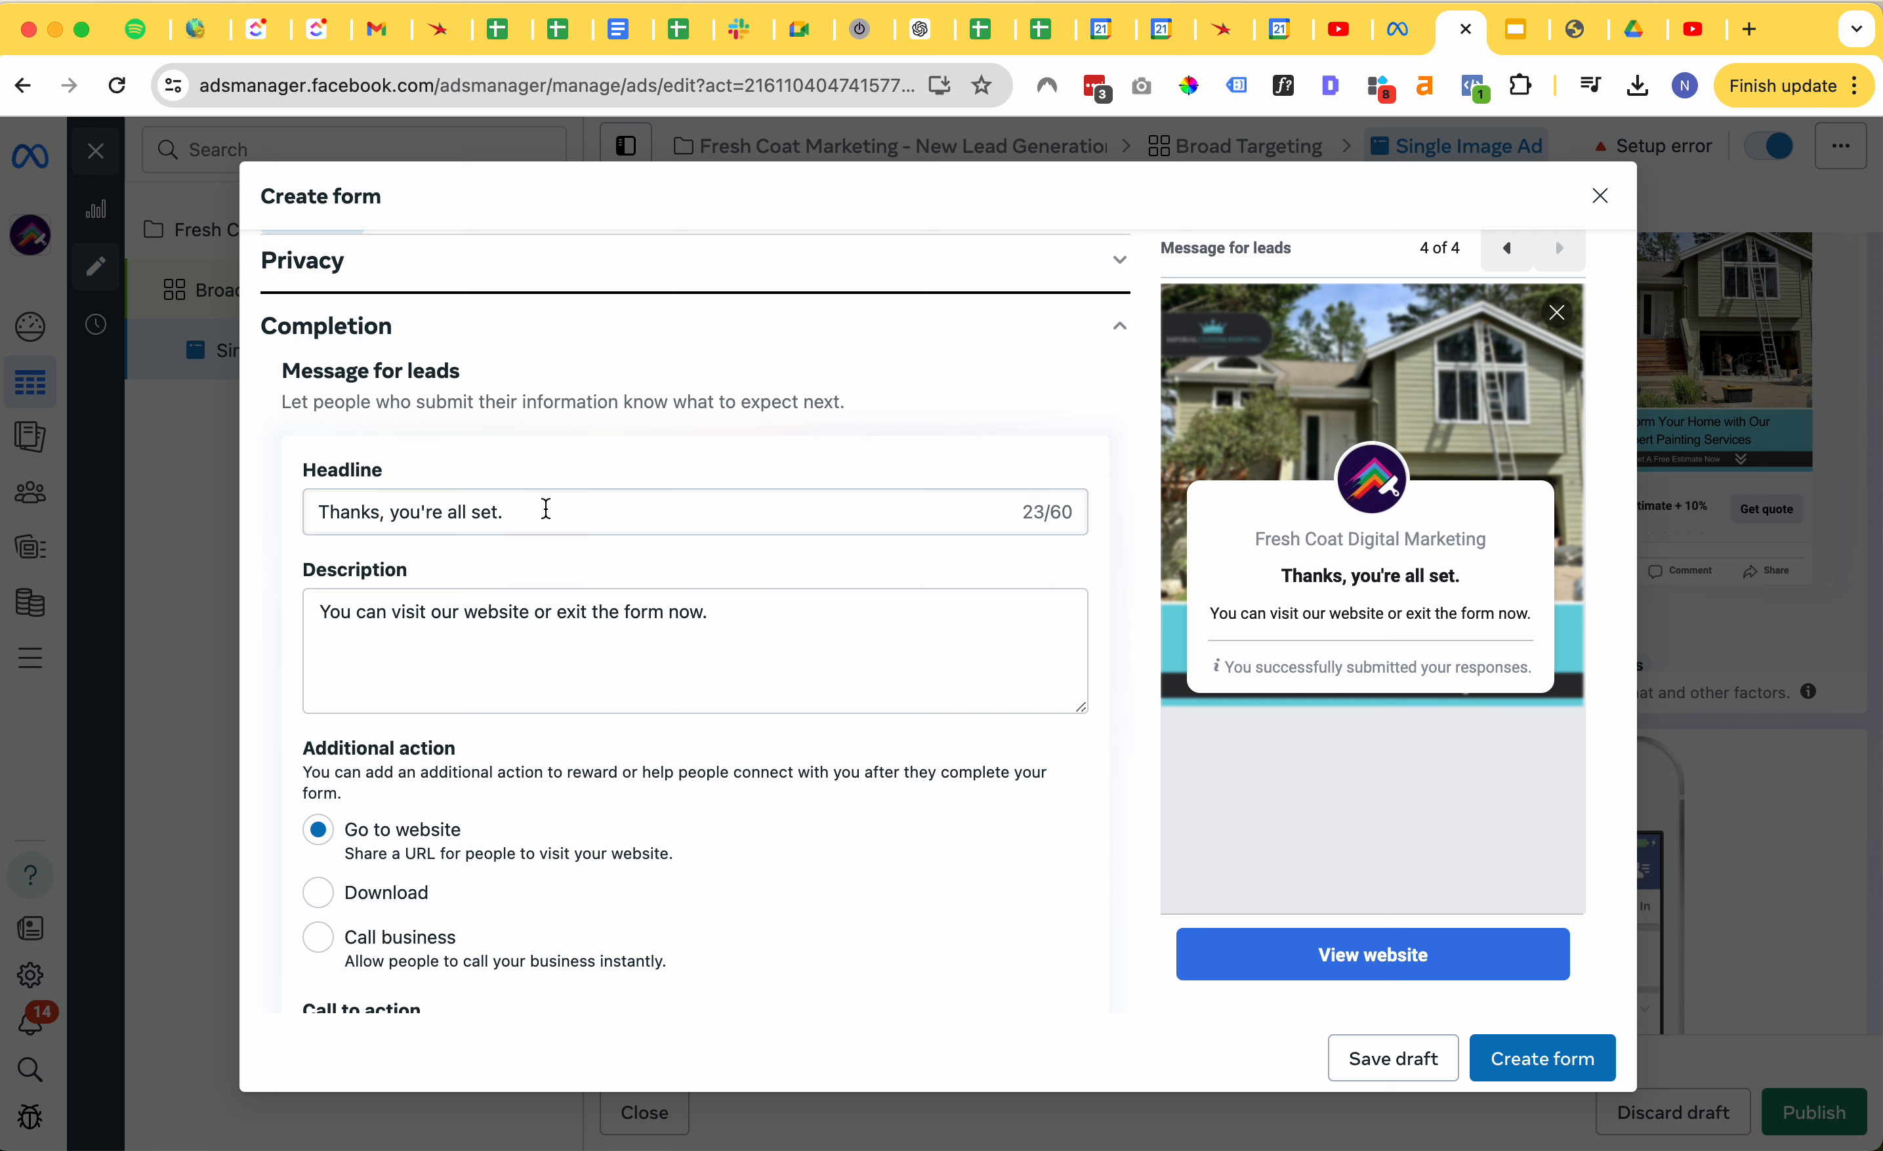
triple_click(477, 611)
text(keep y)
key(BackSpace)
key(BackSpace)
key(BackSpace)
key(BackSpace)
key(BackSpace)
key(BackSpace)
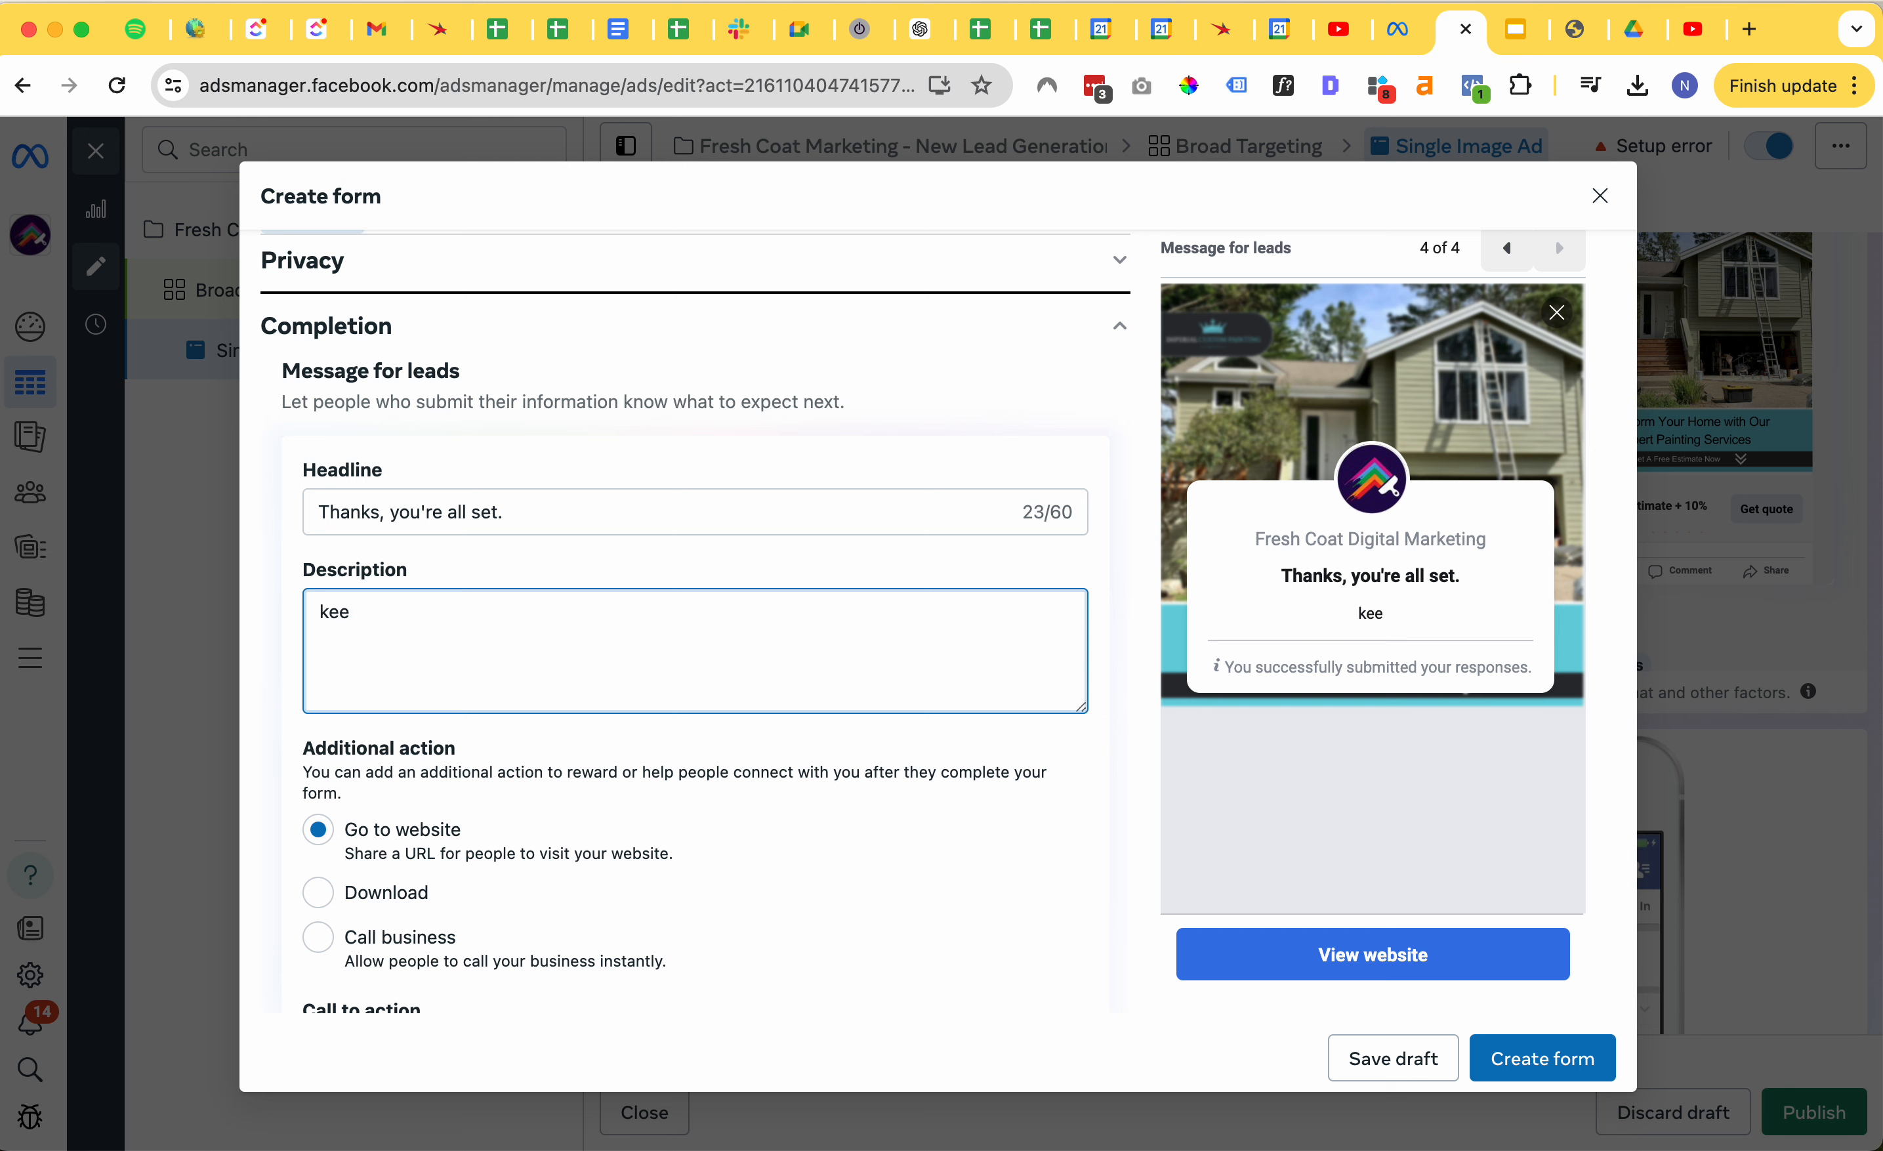
text(Keep your pho)
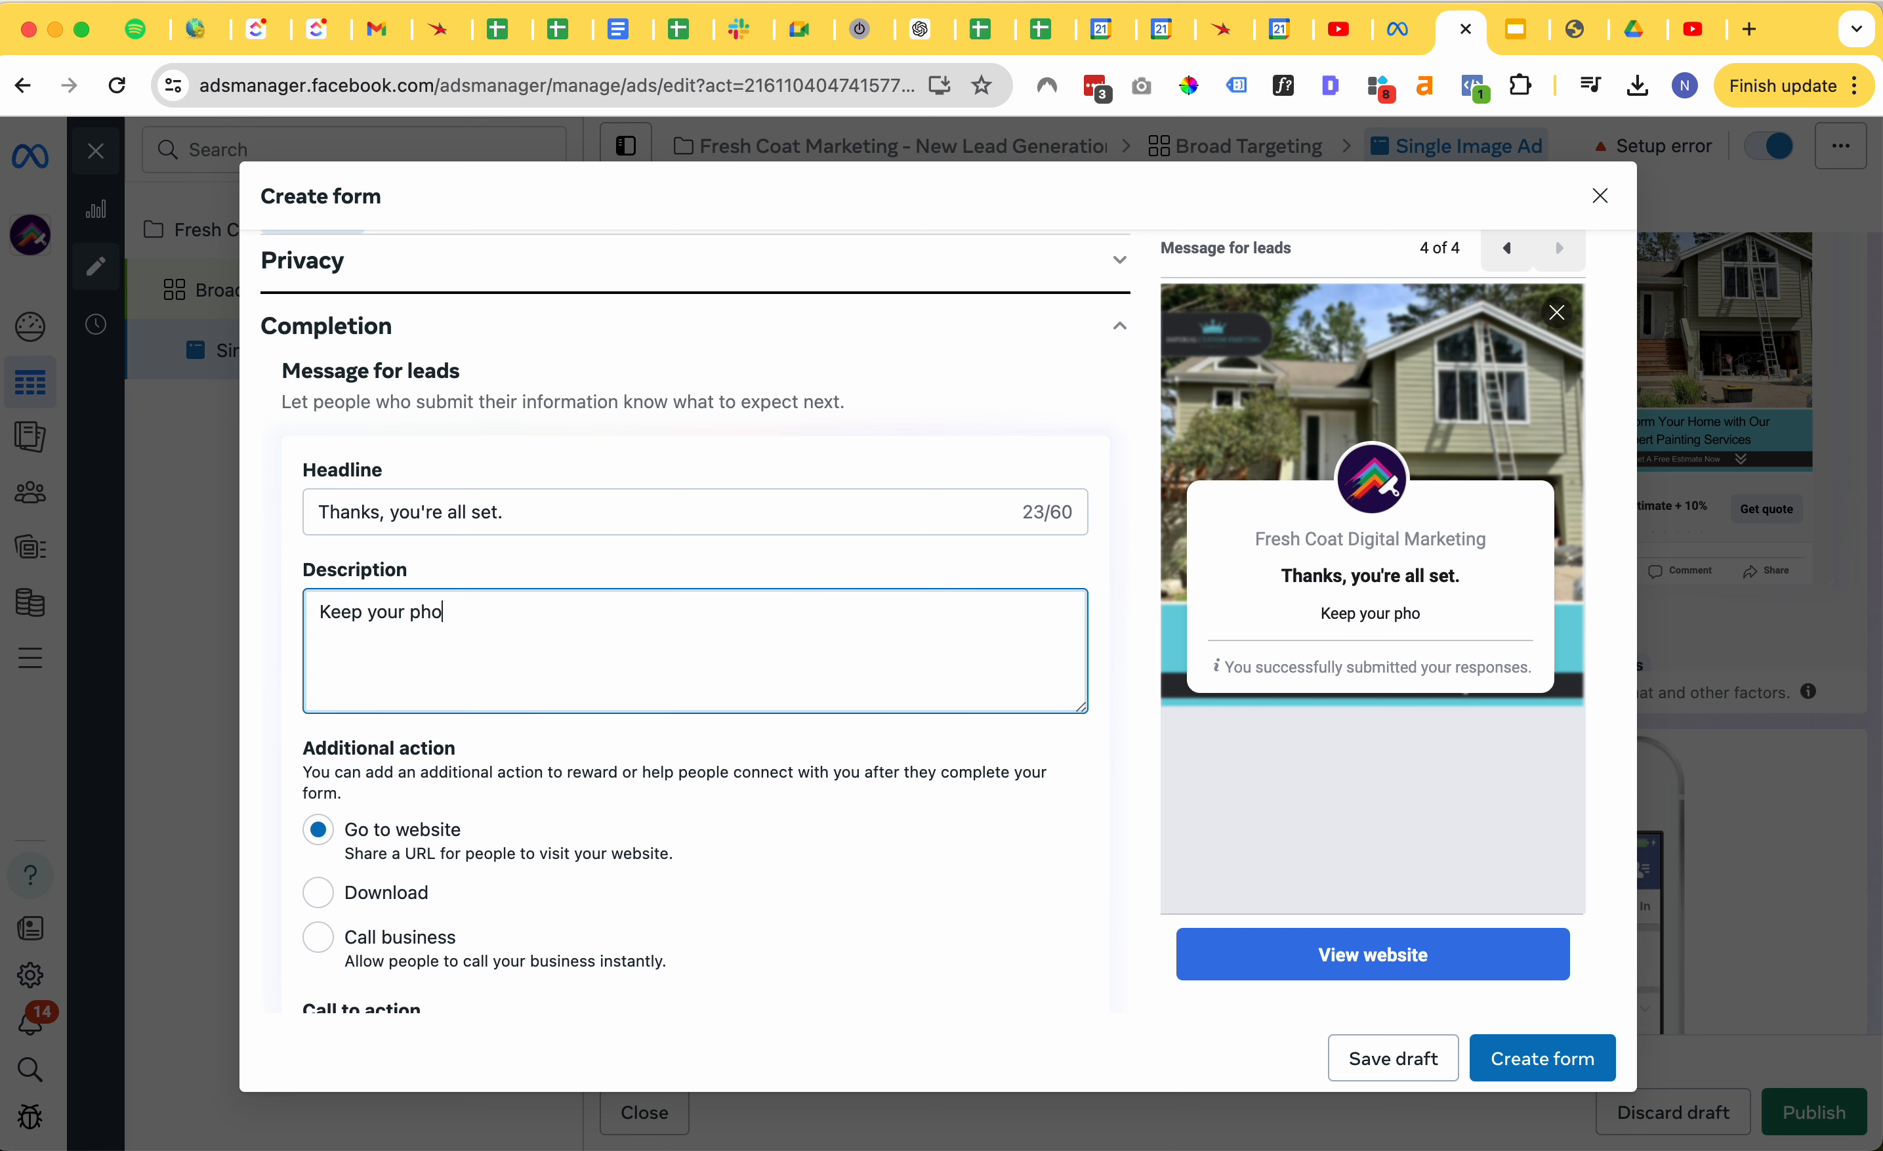
text(ne handy, we're going to)
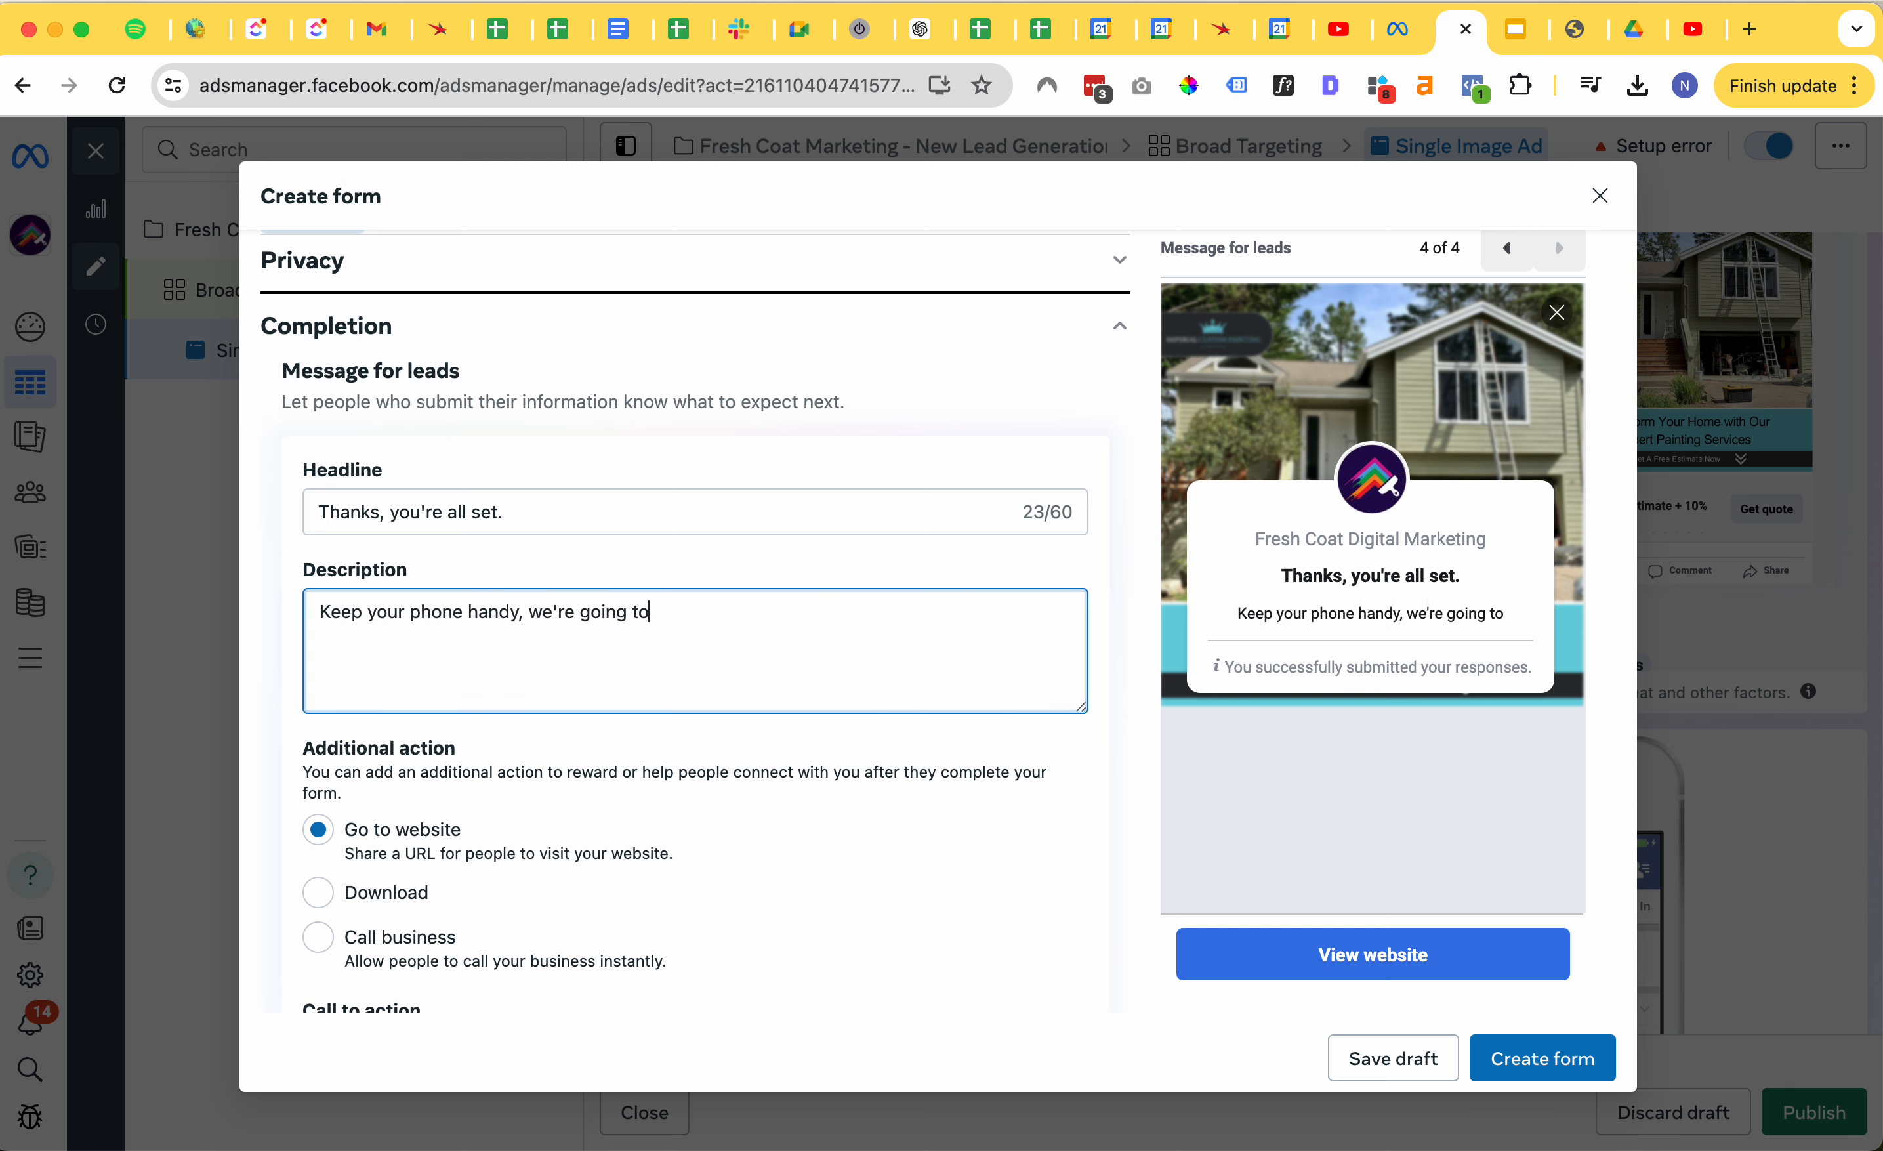
text( give you a call)
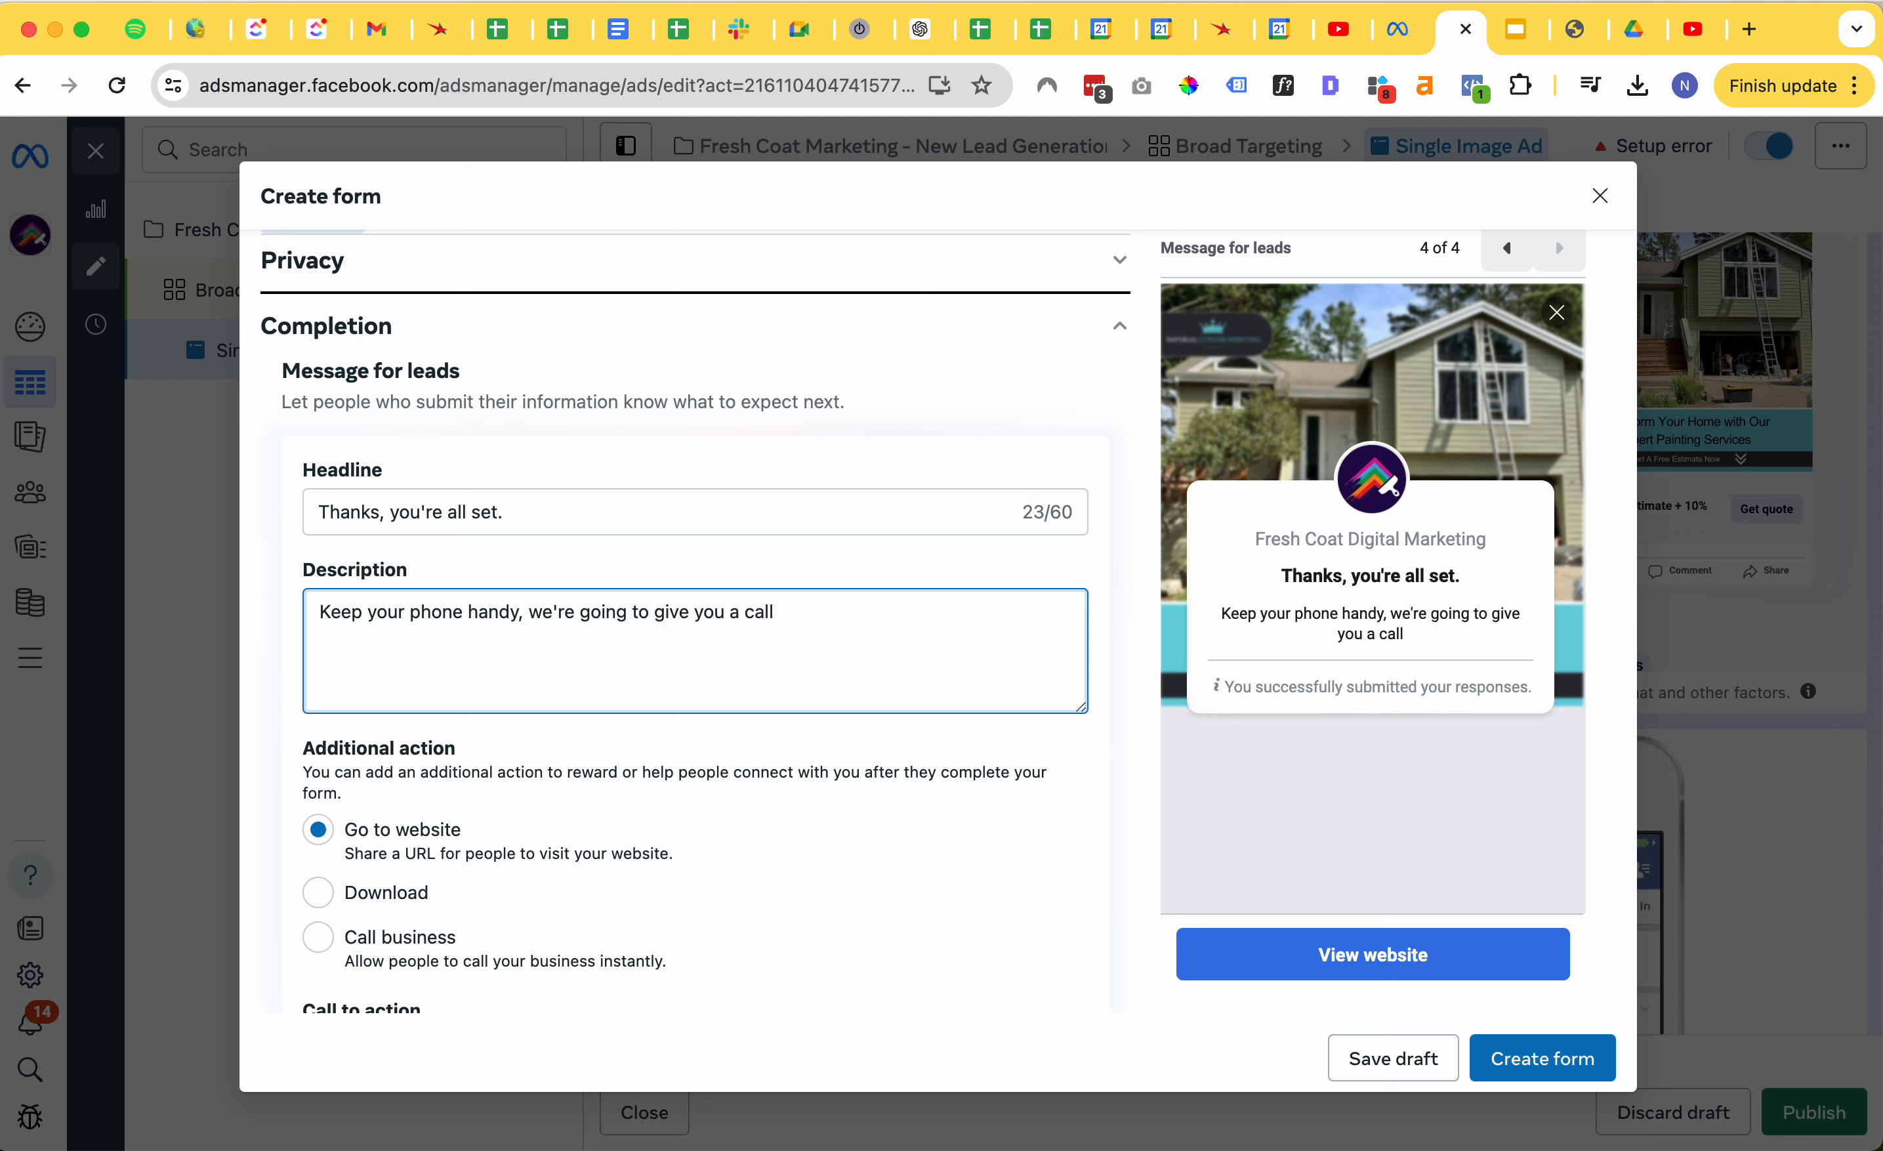
- Continue the completion description with "in the next few hours to setup your free estimate"
text( in the new few hou)
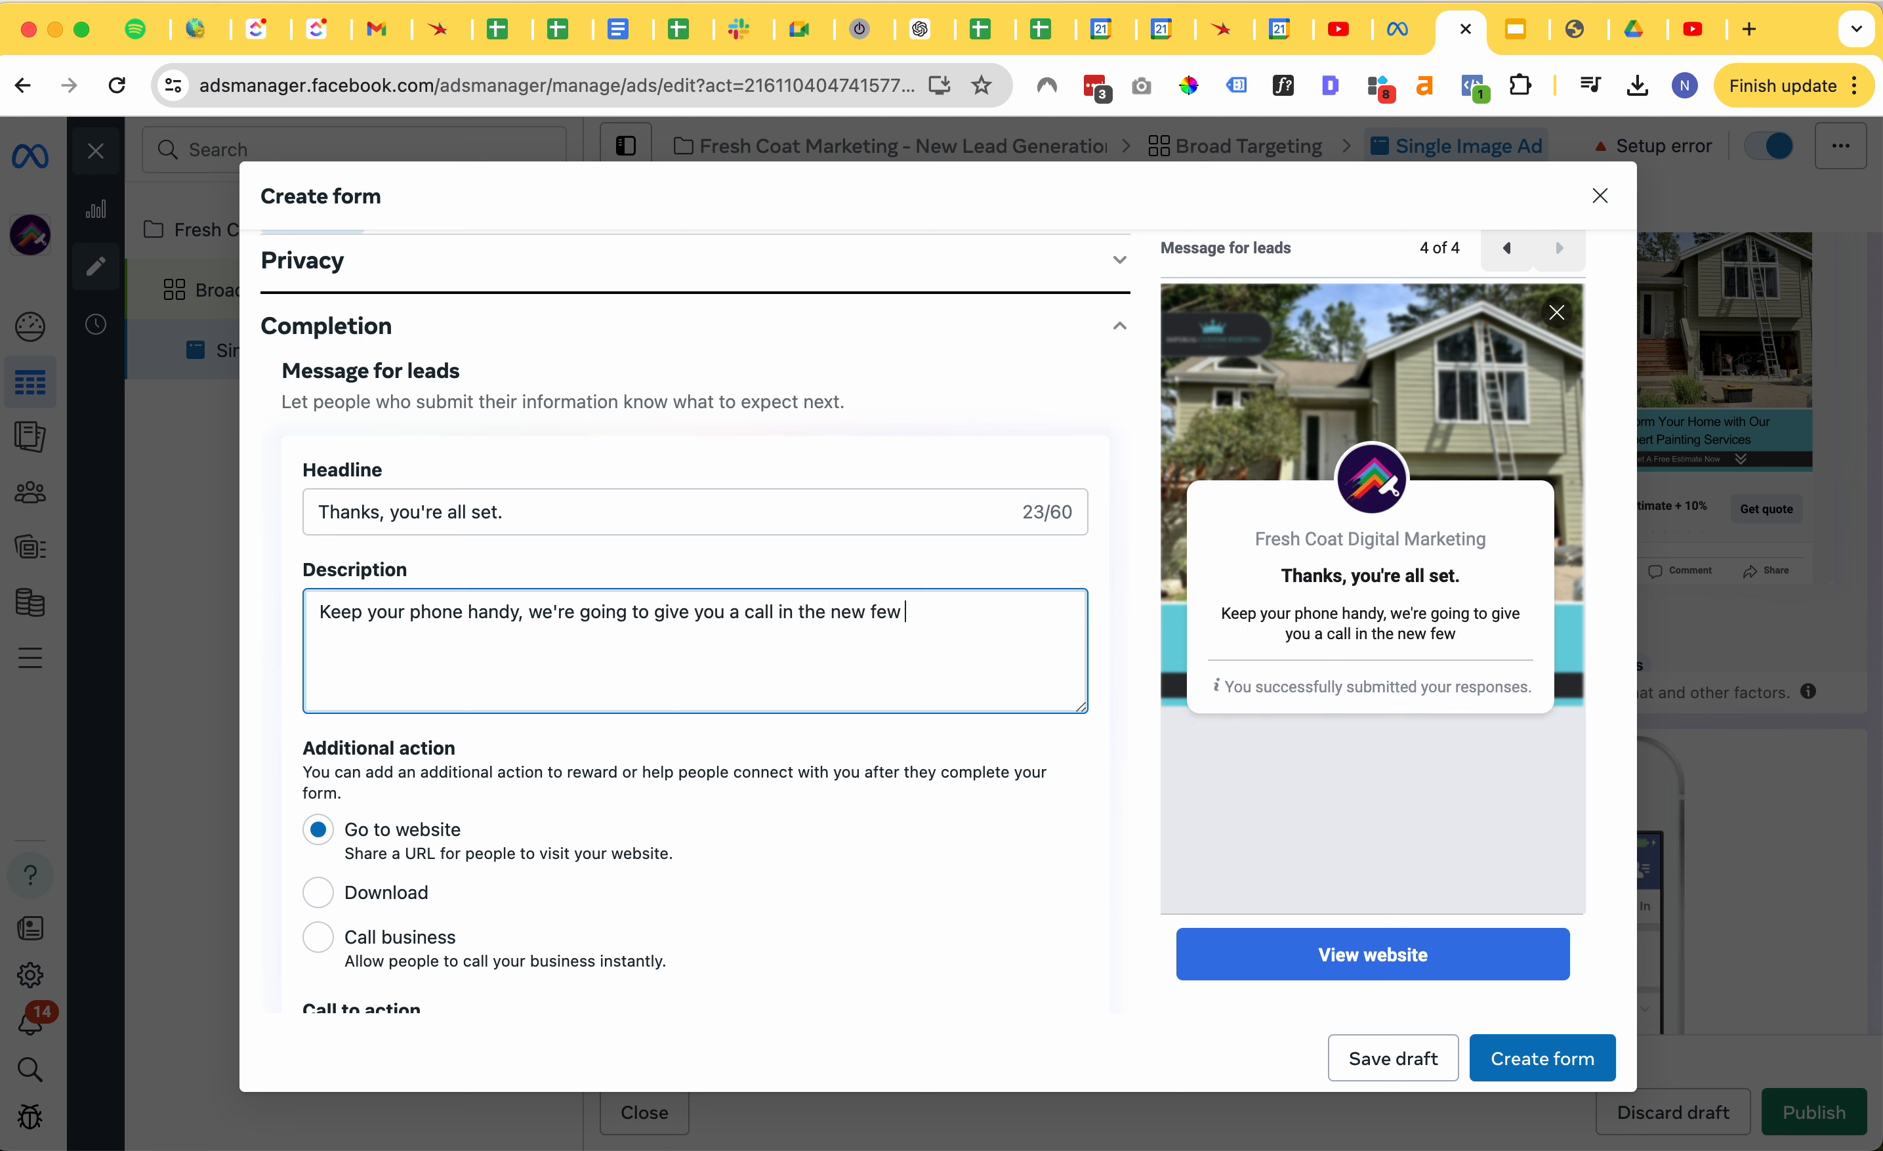
key(BackSpace)
key(BackSpace)
key(BackSpace)
key(BackSpace)
key(BackSpace)
key(BackSpace)
key(BackSpace)
key(BackSpace)
key(BackSpace)
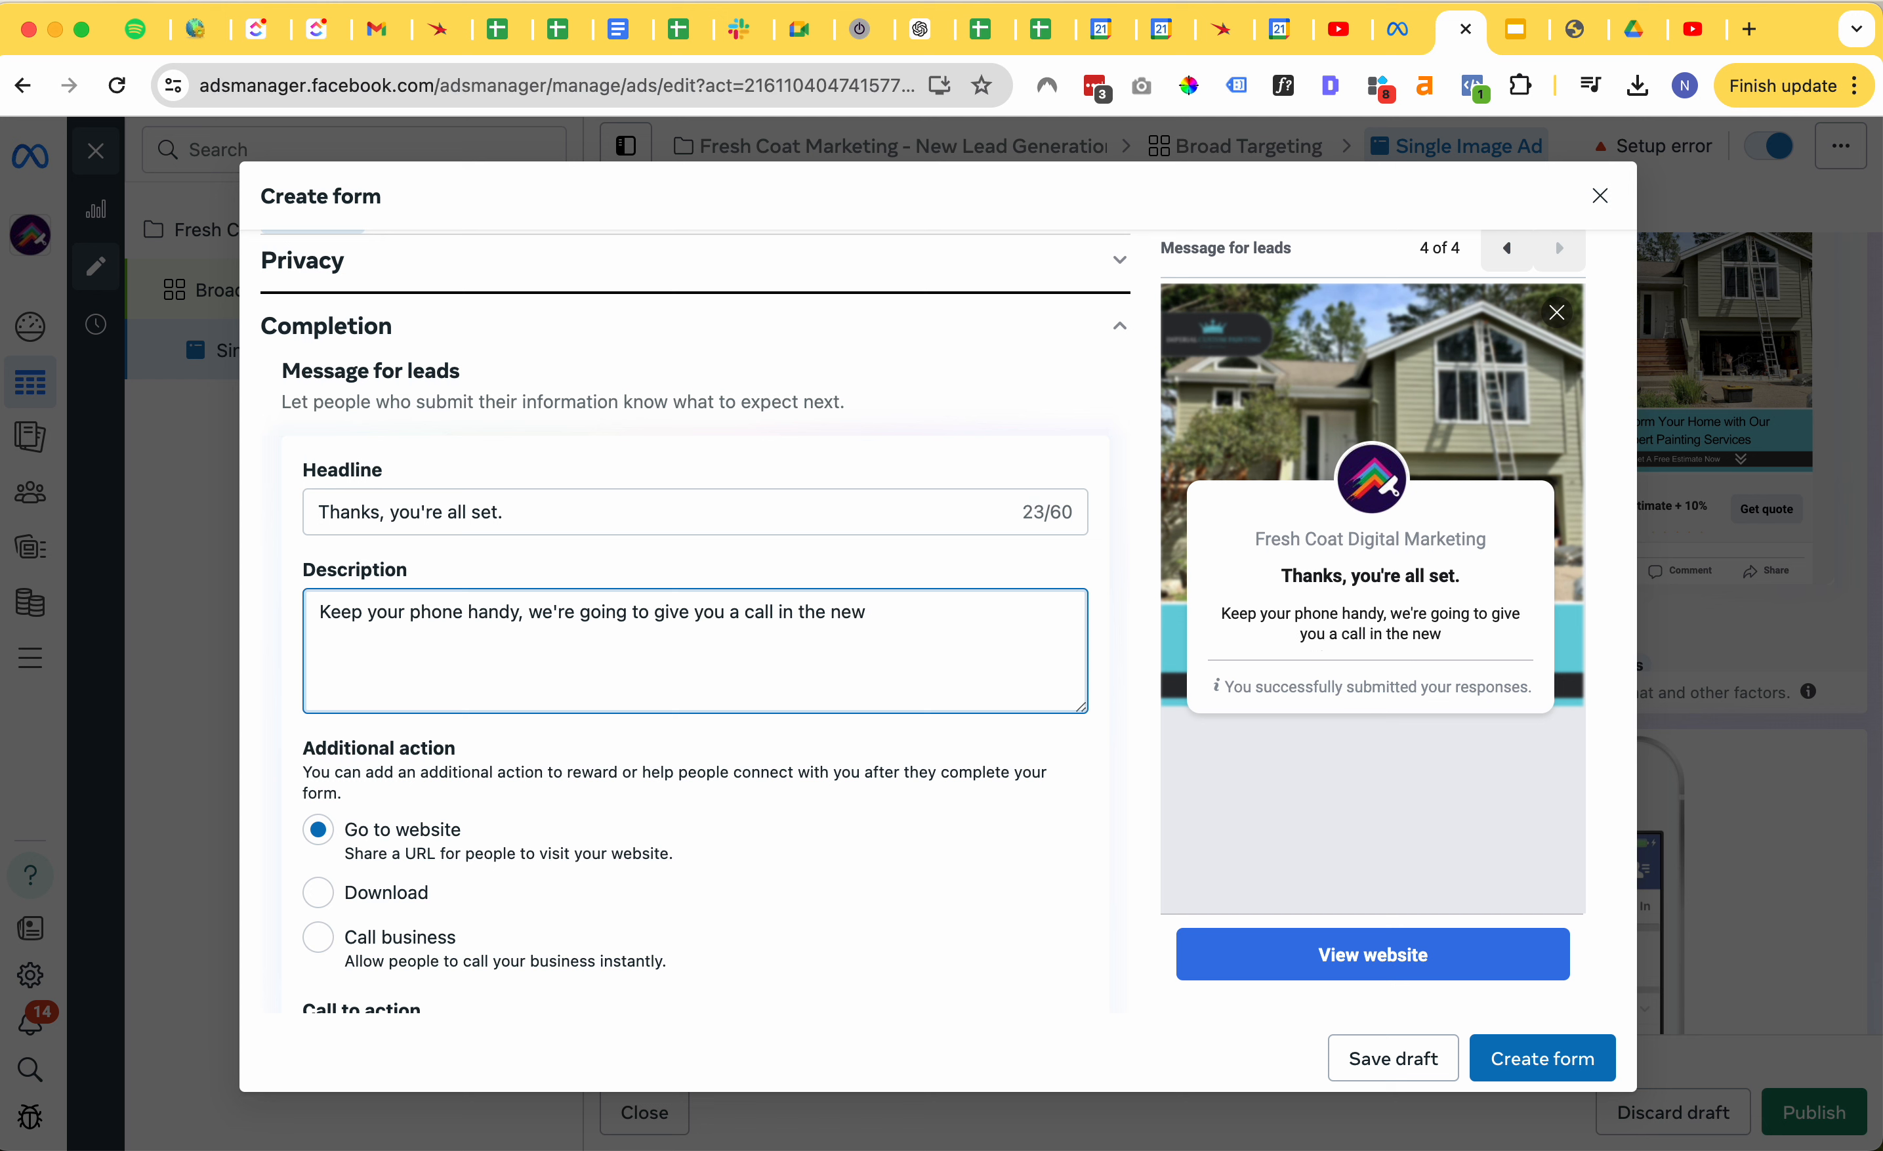
text(xt few h)
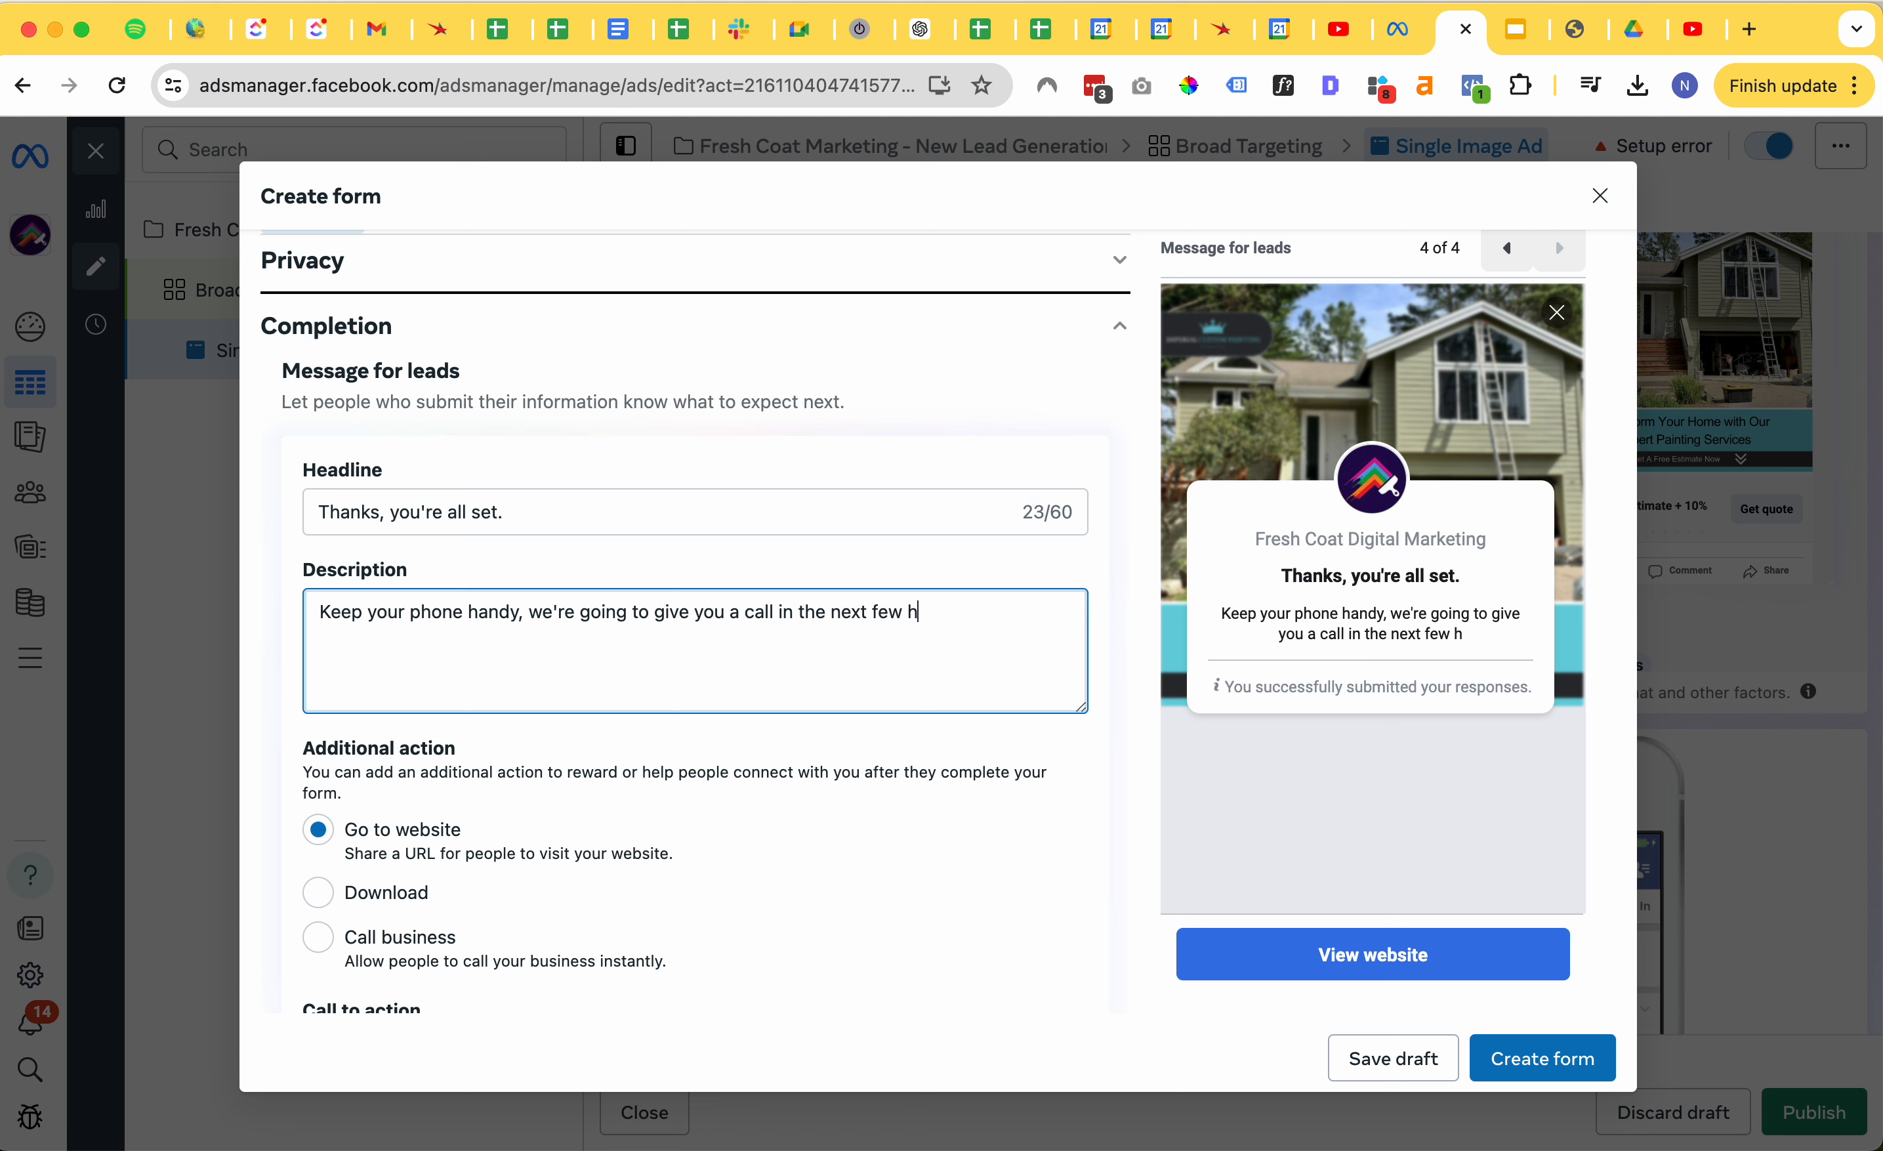
text(ours to setup y)
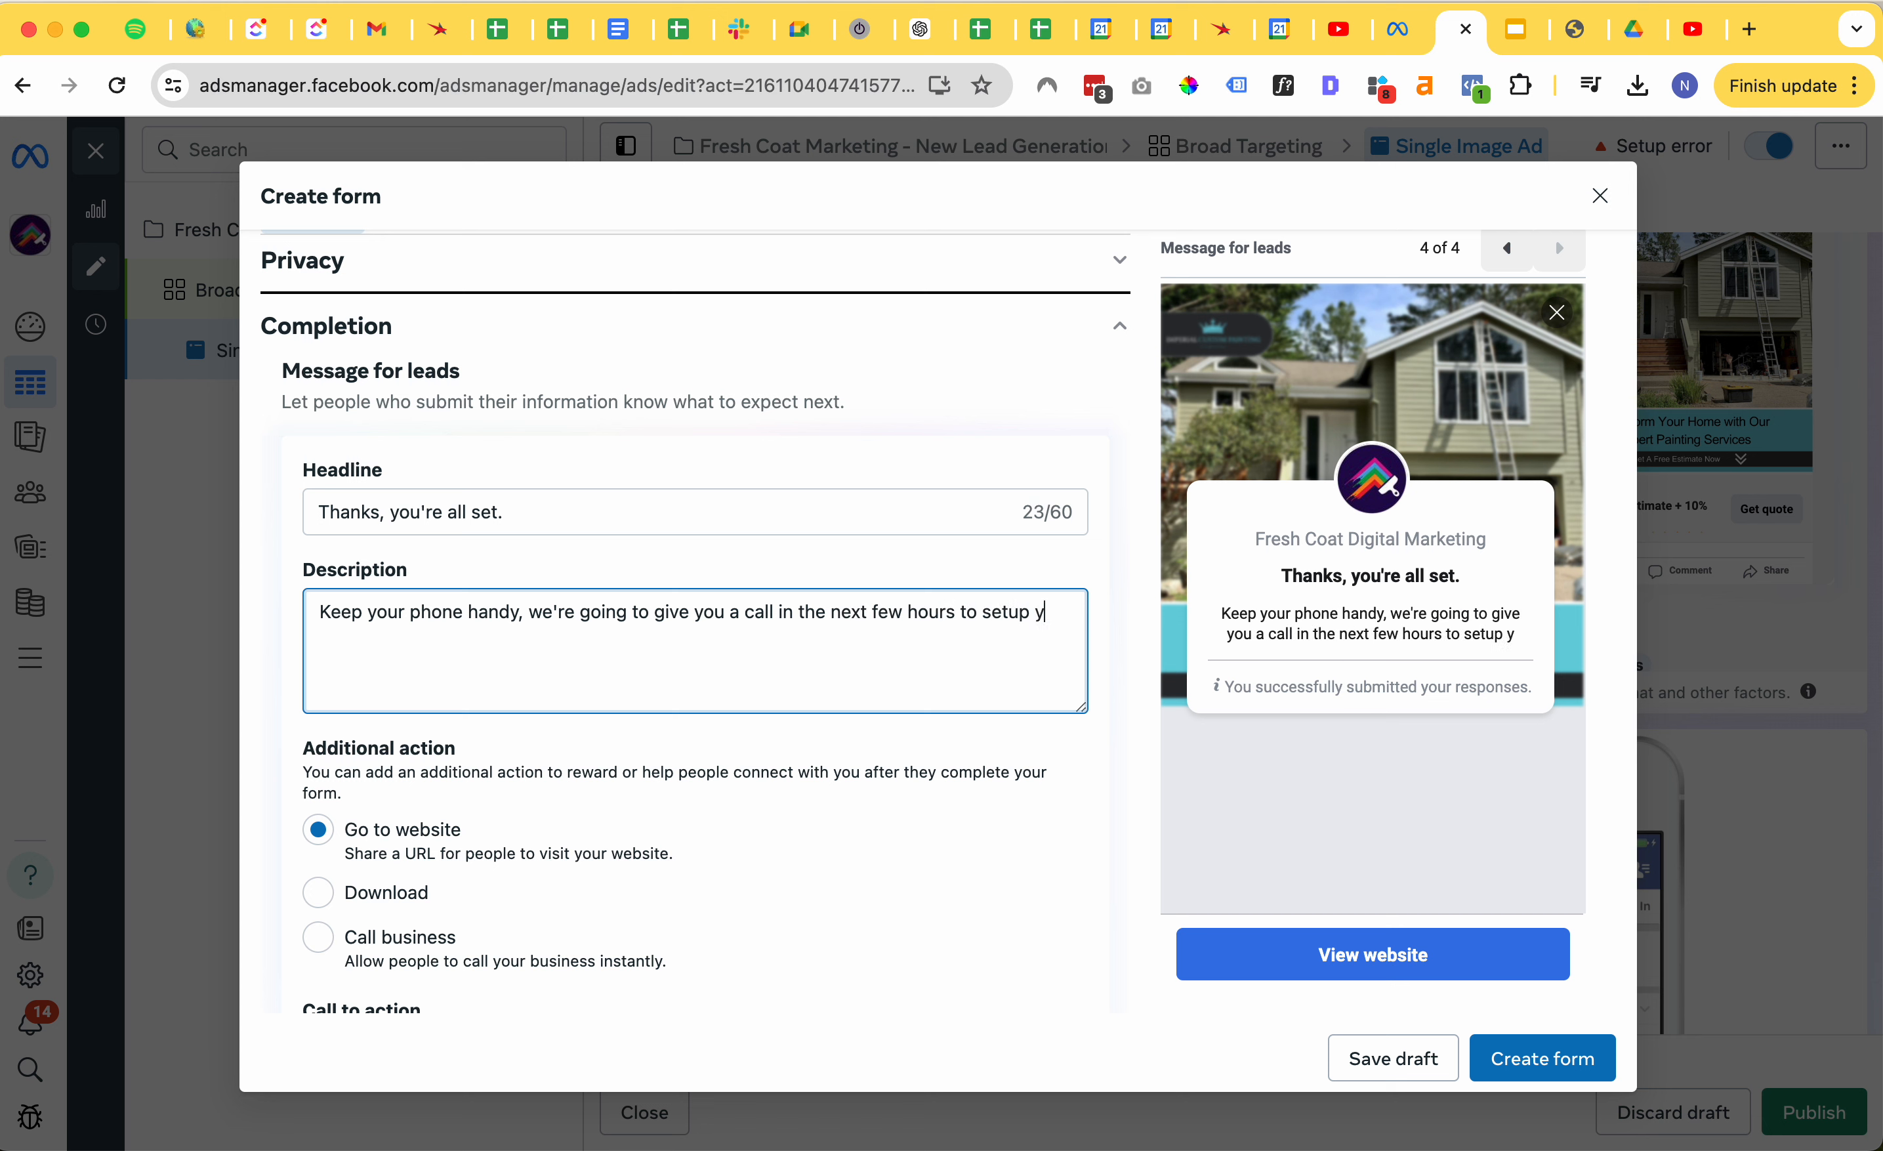
text(our free estimate)
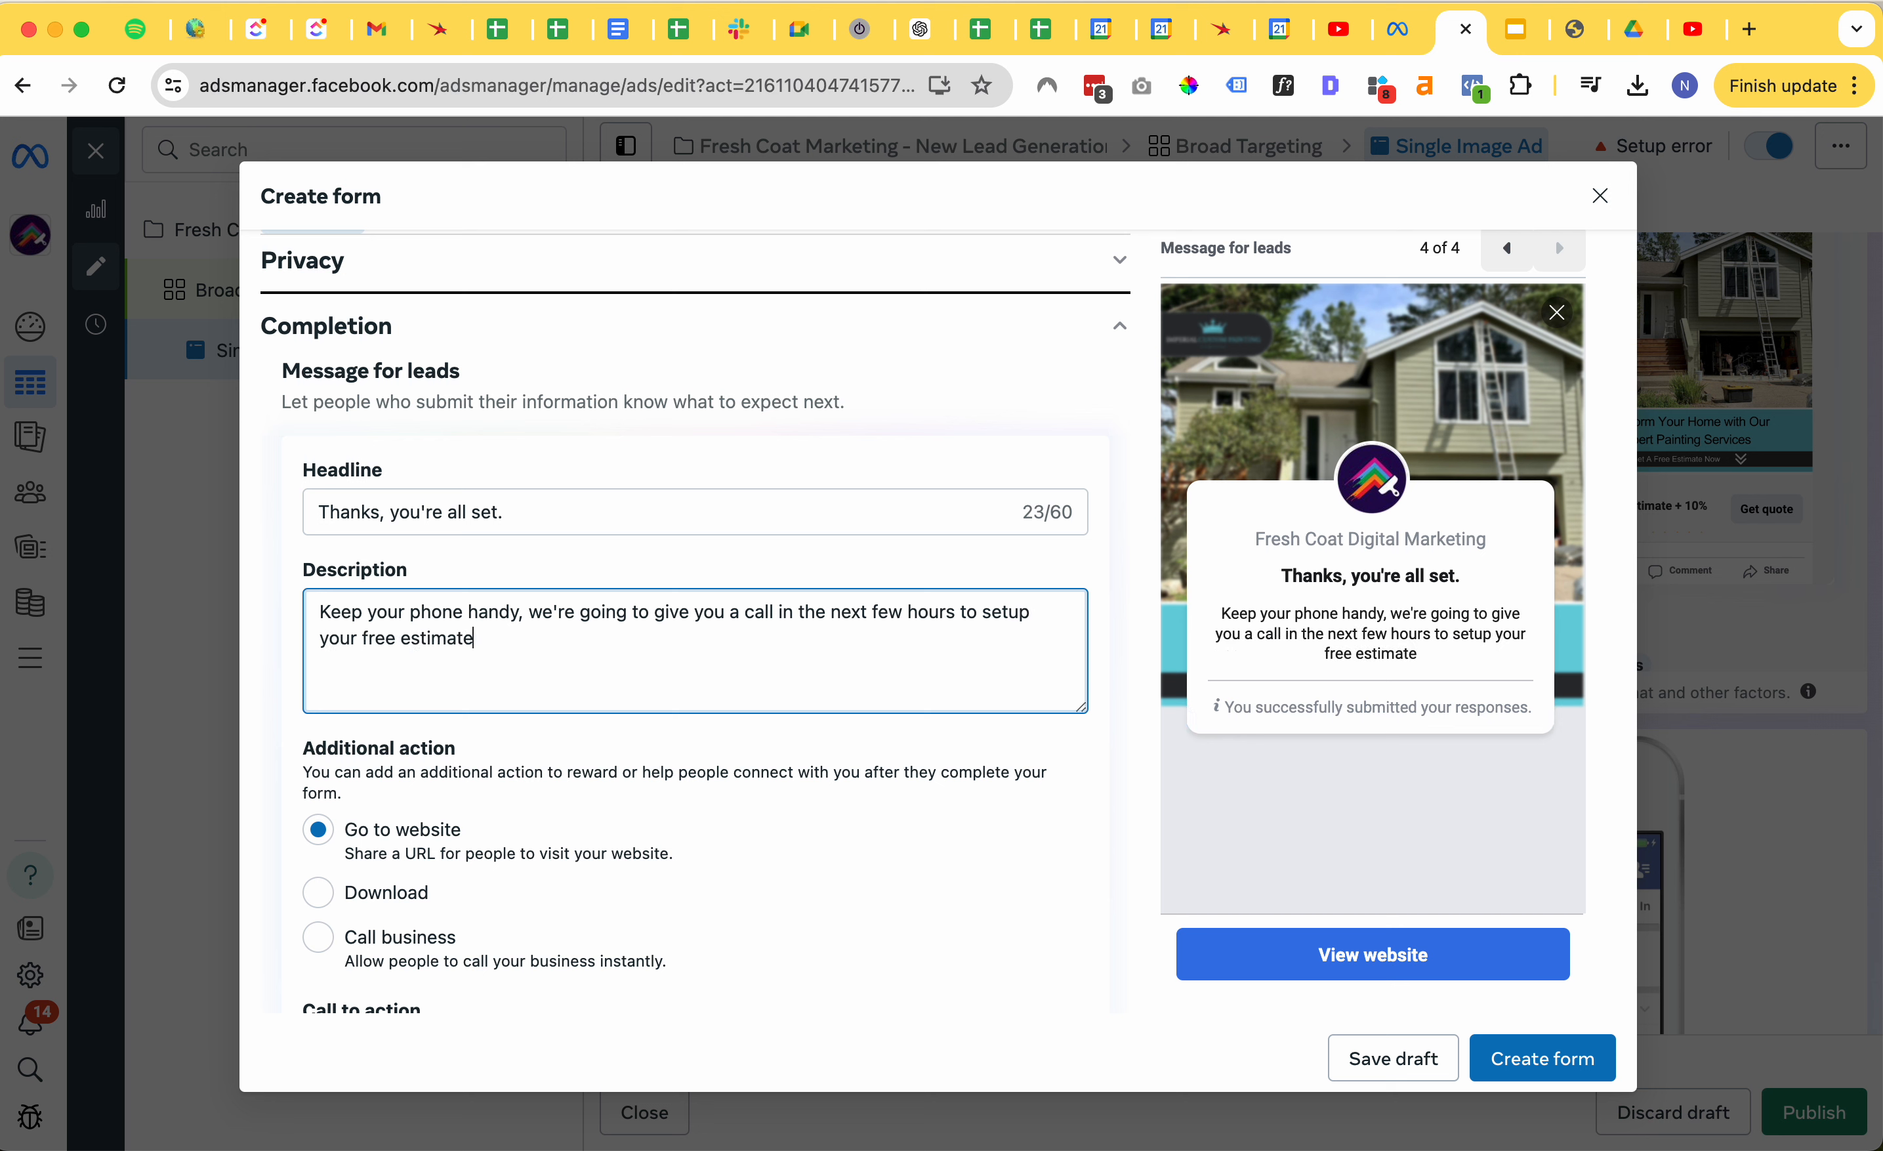
- Reword the end of the completion description to "your free in-home estimate."
key(BackSpace)
key(BackSpace)
key(BackSpace)
key(BackSpace)
key(BackSpace)
key(BackSpace)
key(BackSpace)
key(BackSpace)
text(in-home estimate.)
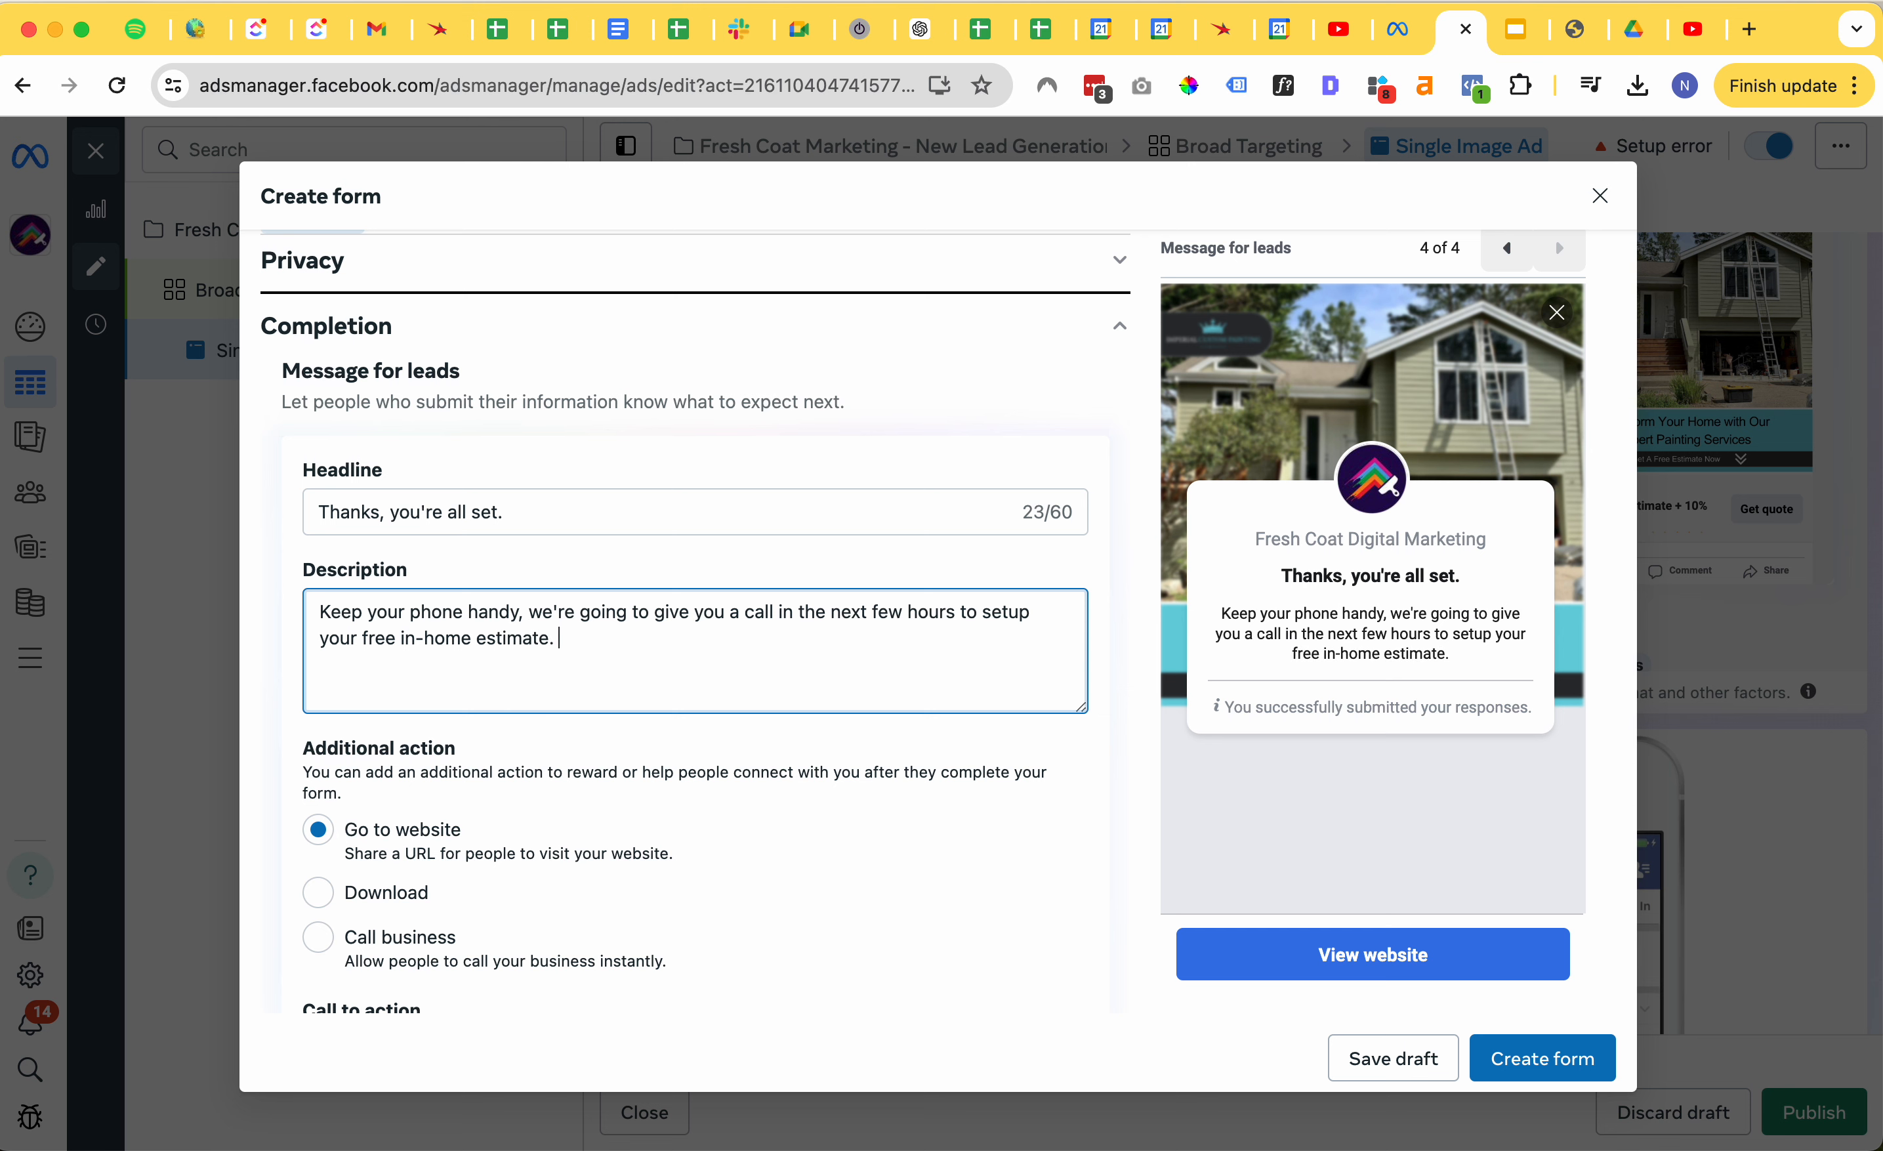
- Use Go to website as the additional action, with the call to action "Visit Our Website For More Information"
scroll(643, 661, down, 5)
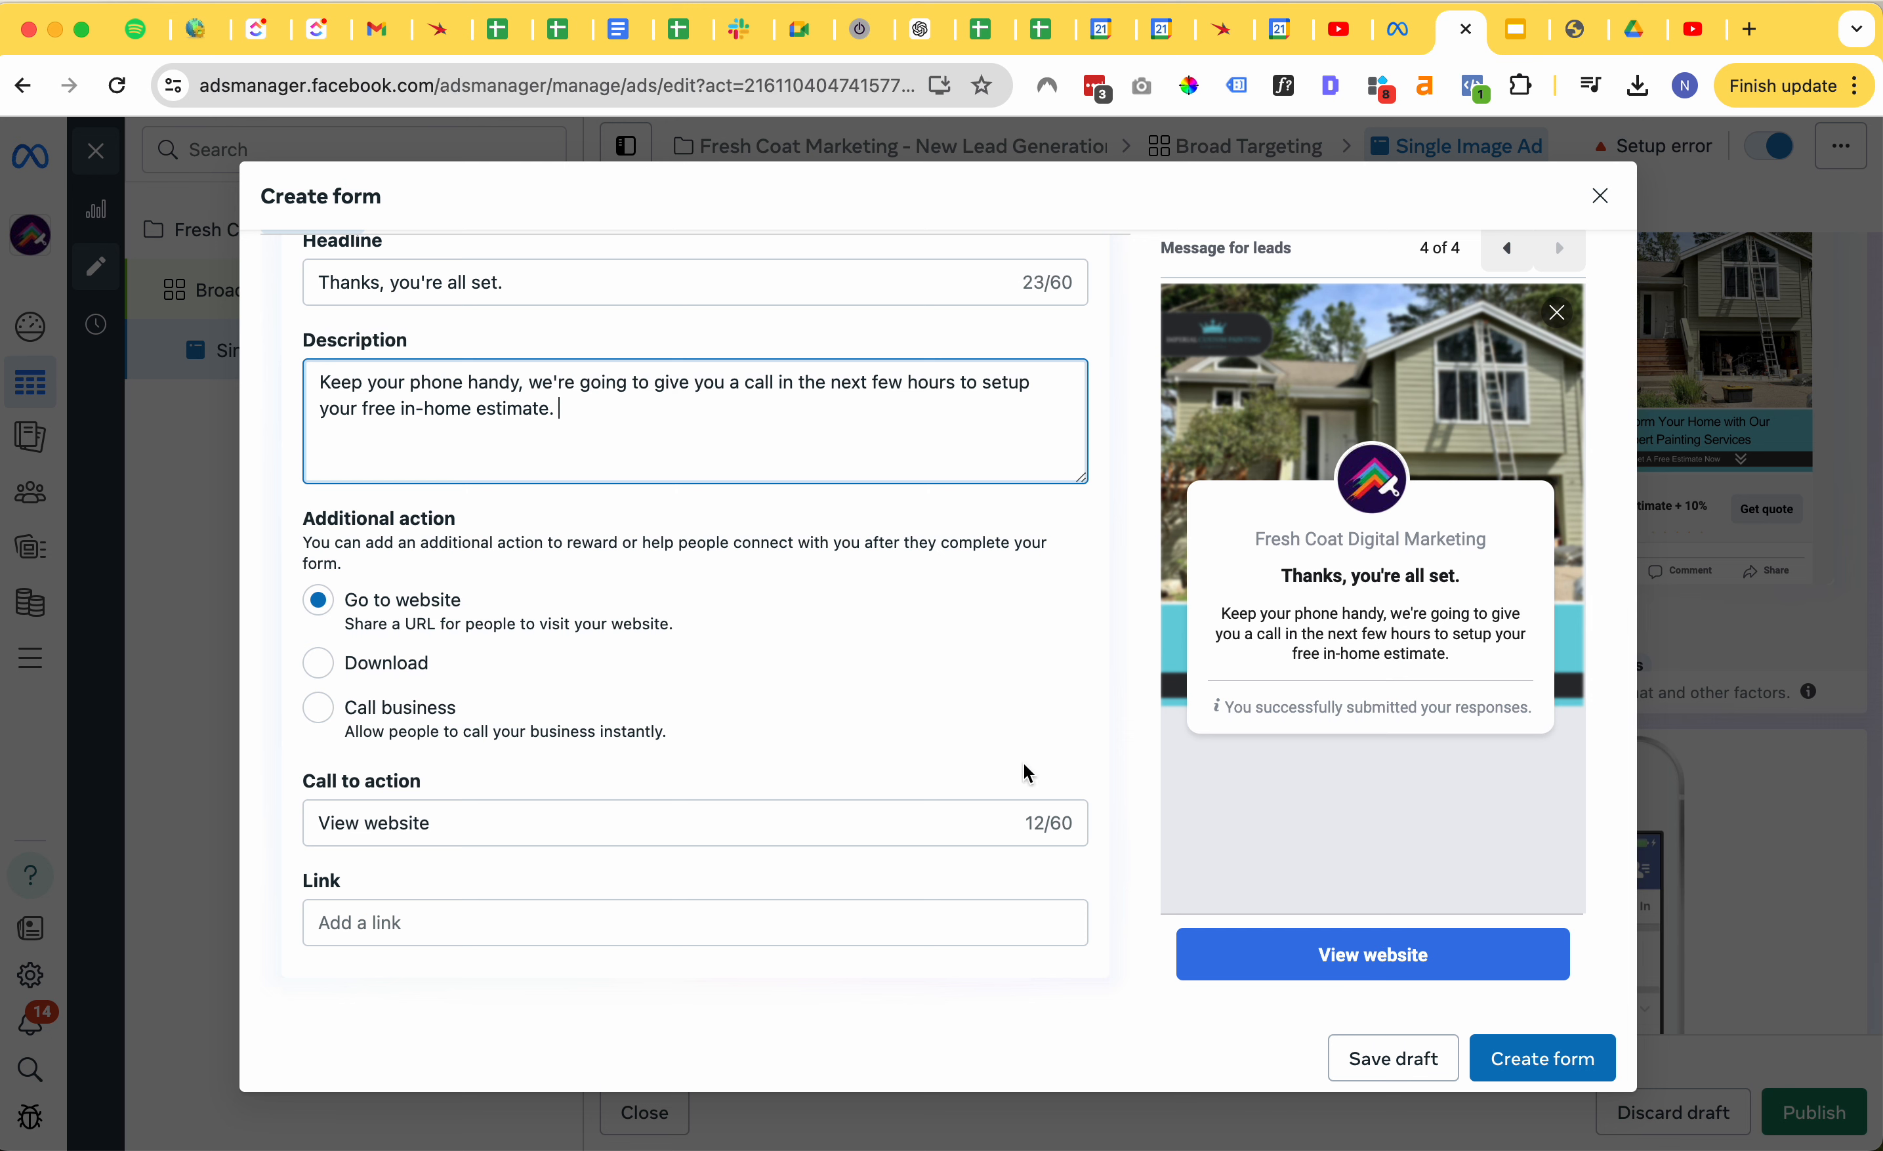
click(320, 707)
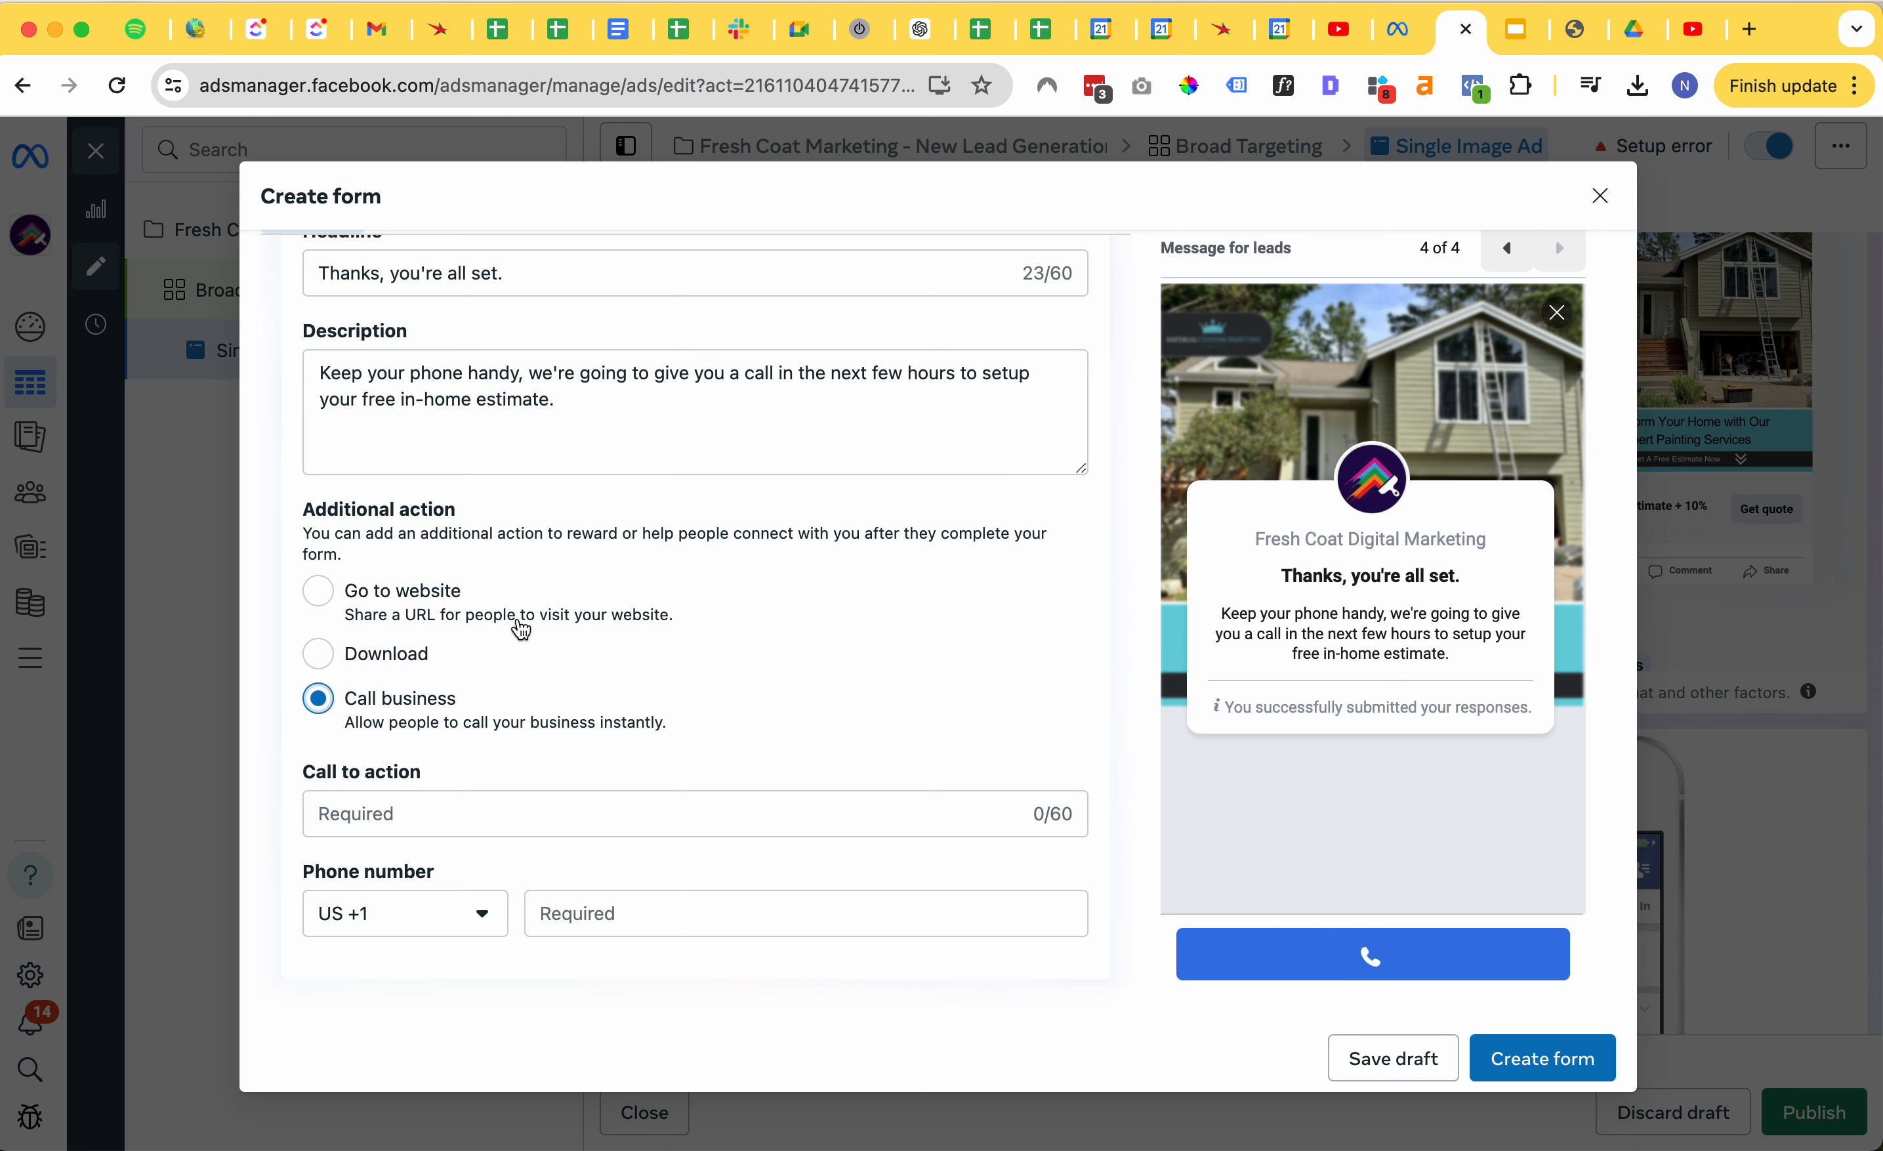
click(317, 592)
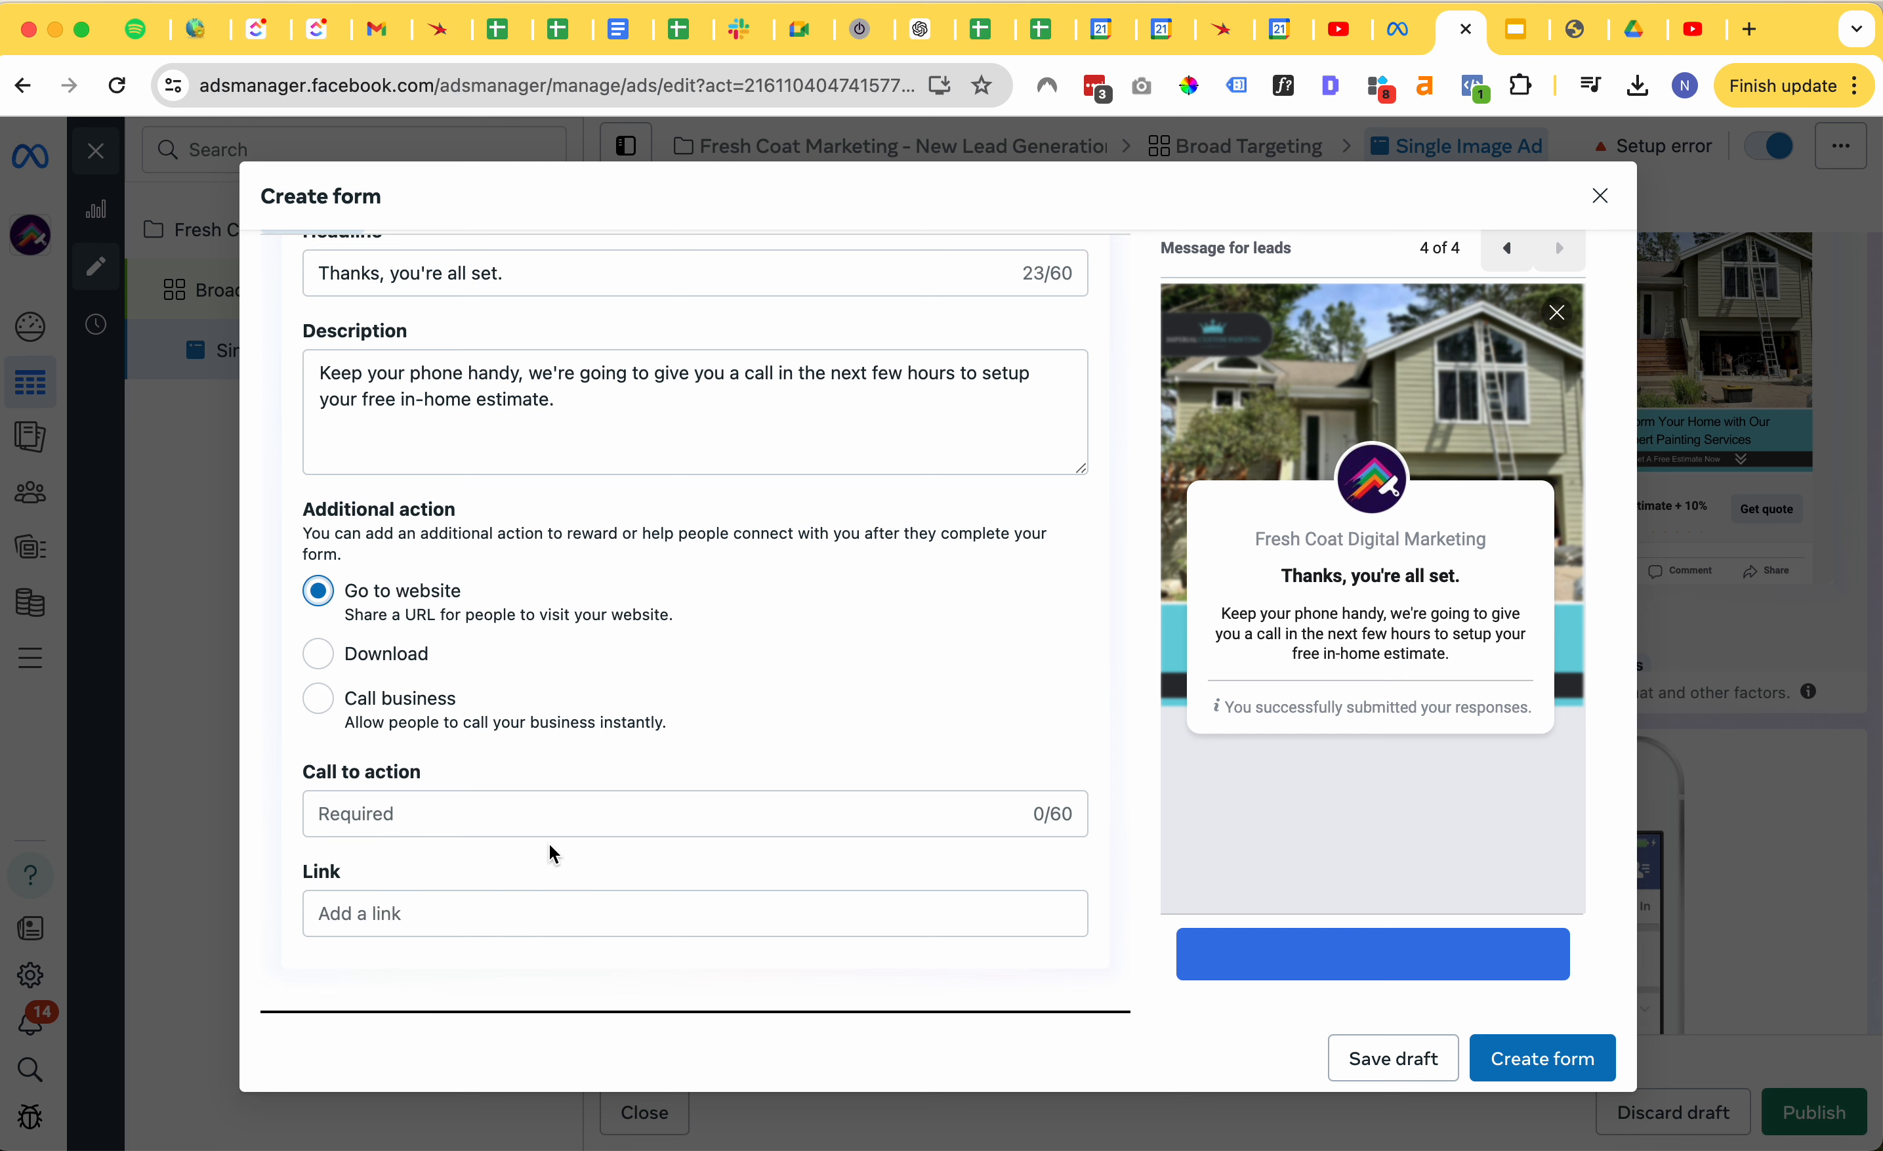
click(408, 812)
text(Visi)
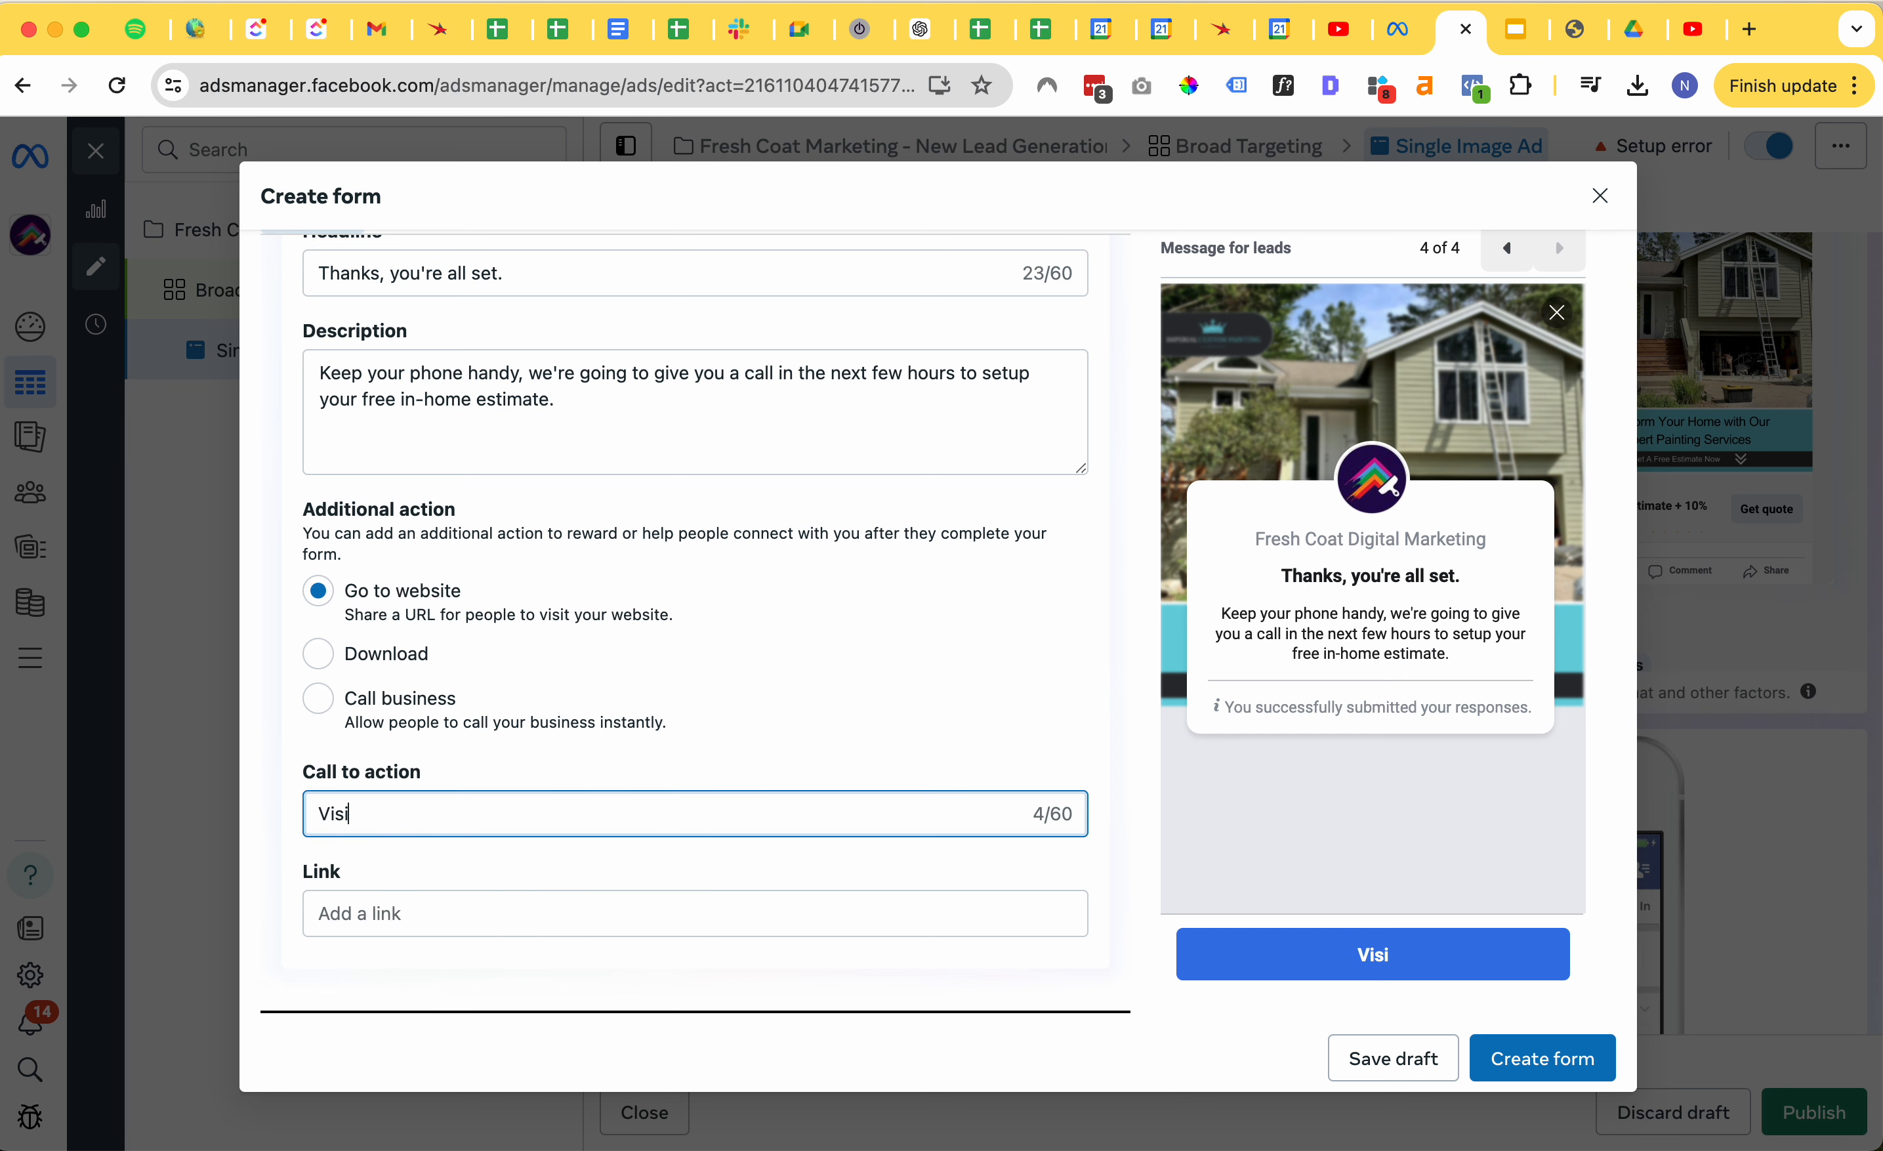
text(t Our WEbsite)
key(BackSpace)
key(BackSpace)
key(BackSpace)
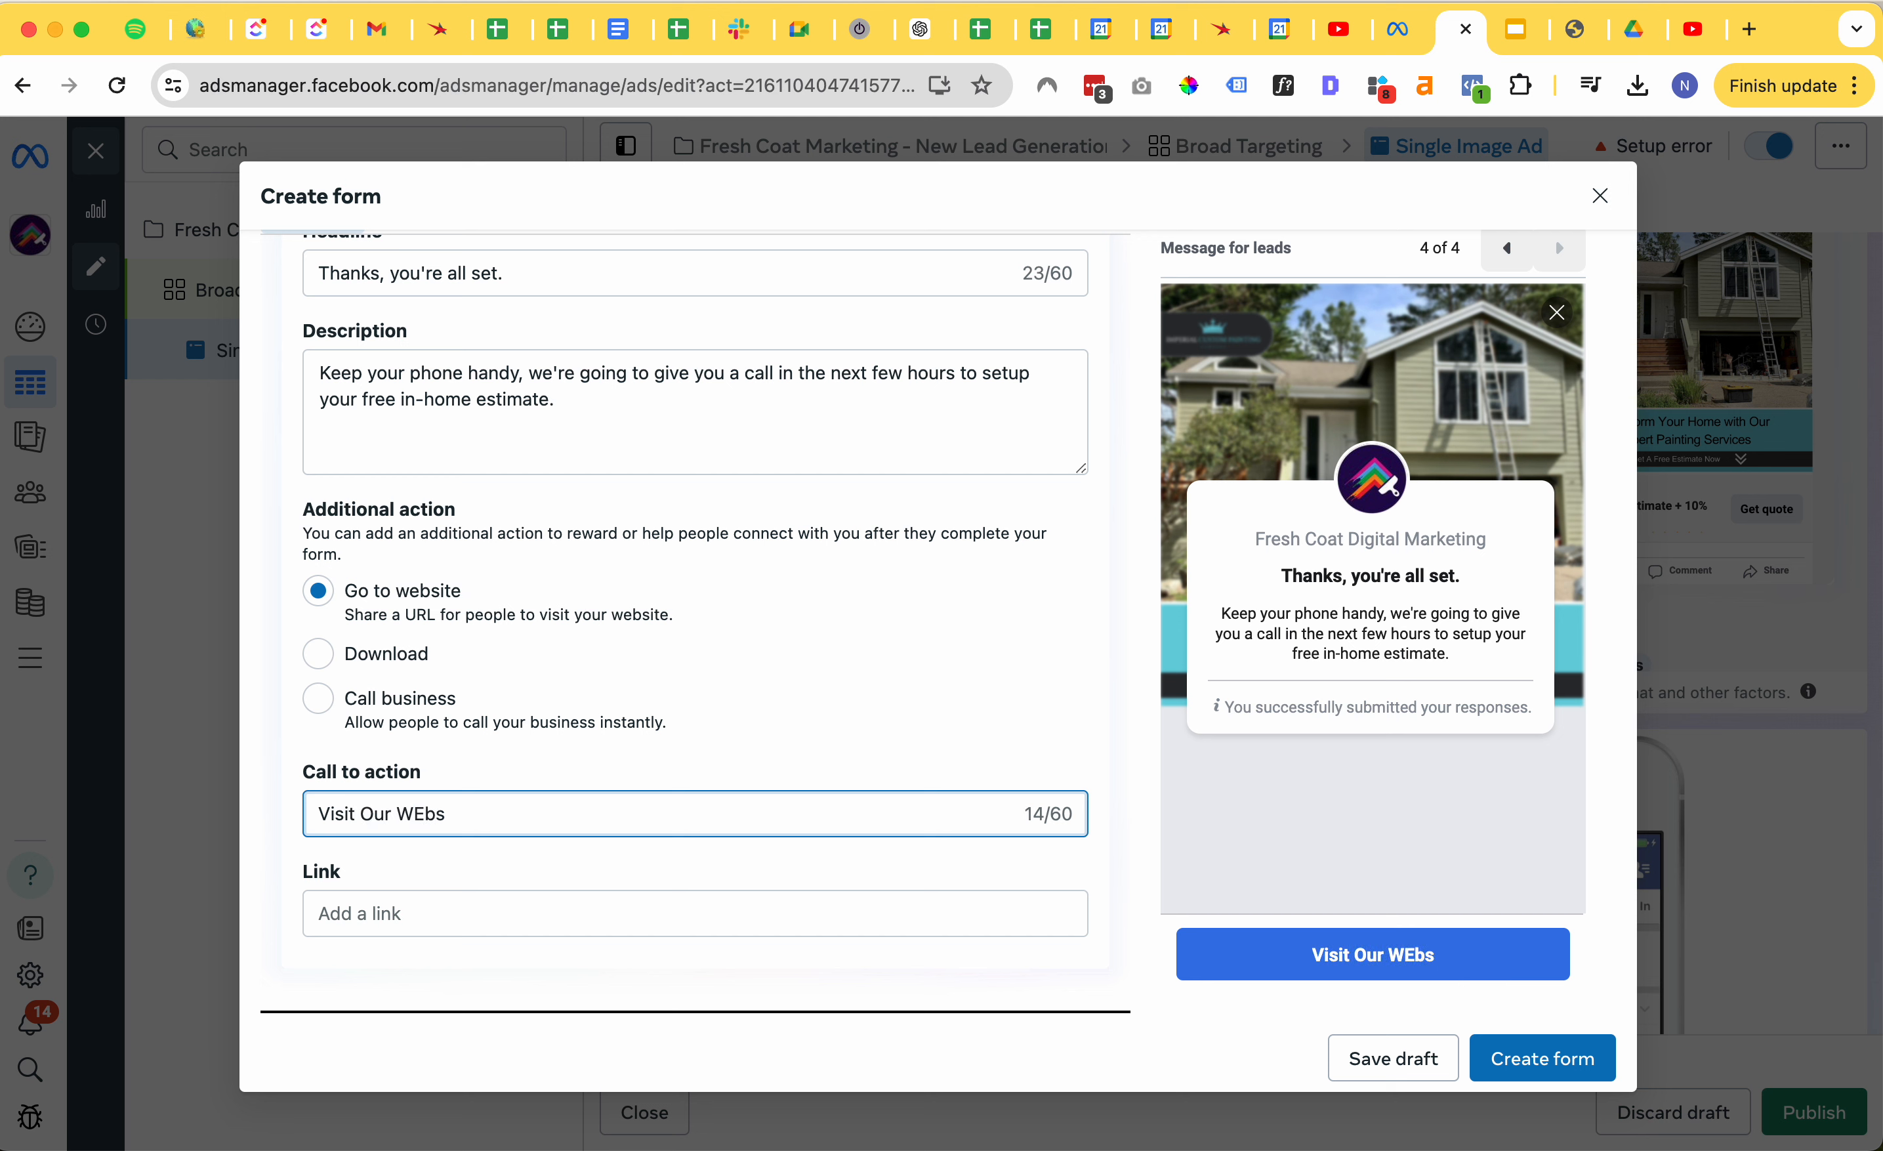
key(BackSpace)
key(BackSpace)
key(BackSpace)
text(ebsite)
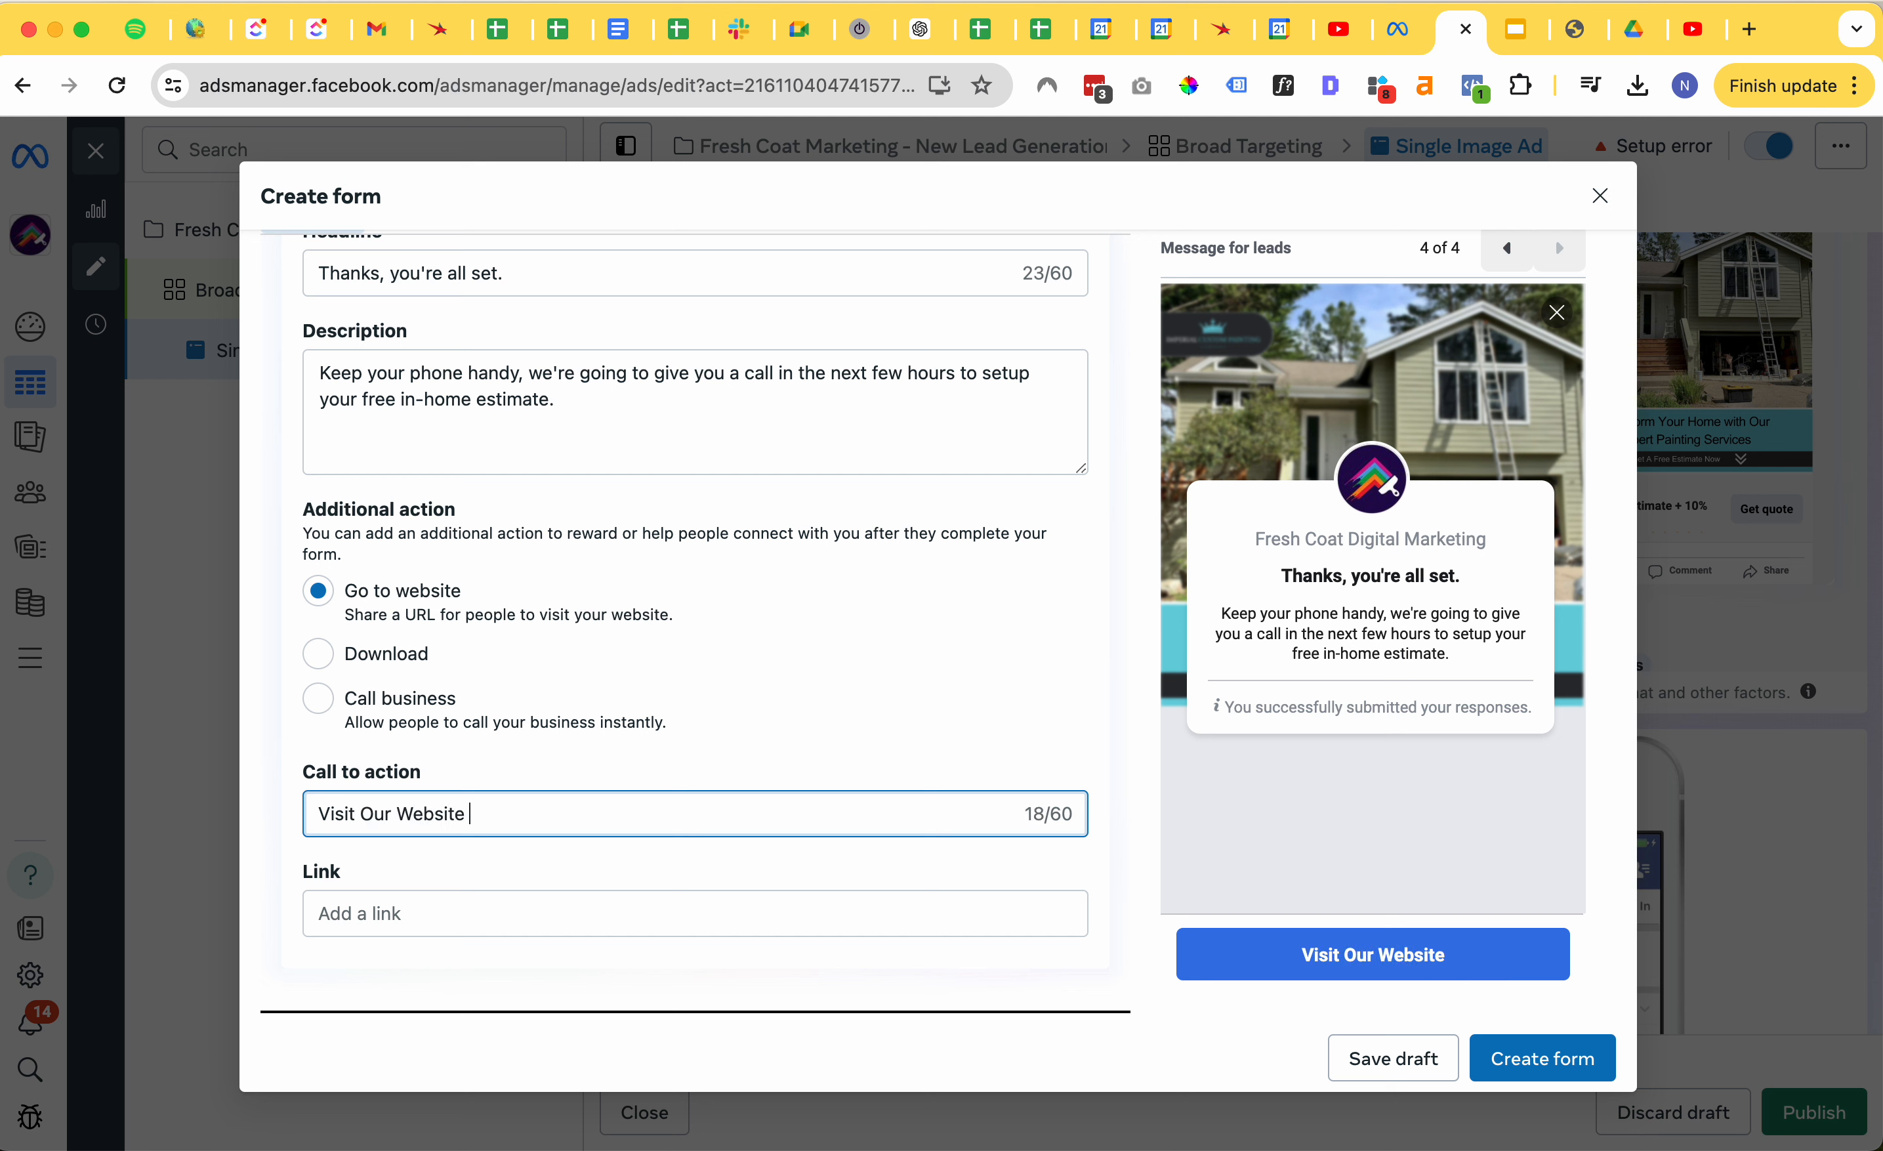
text( For More Informat)
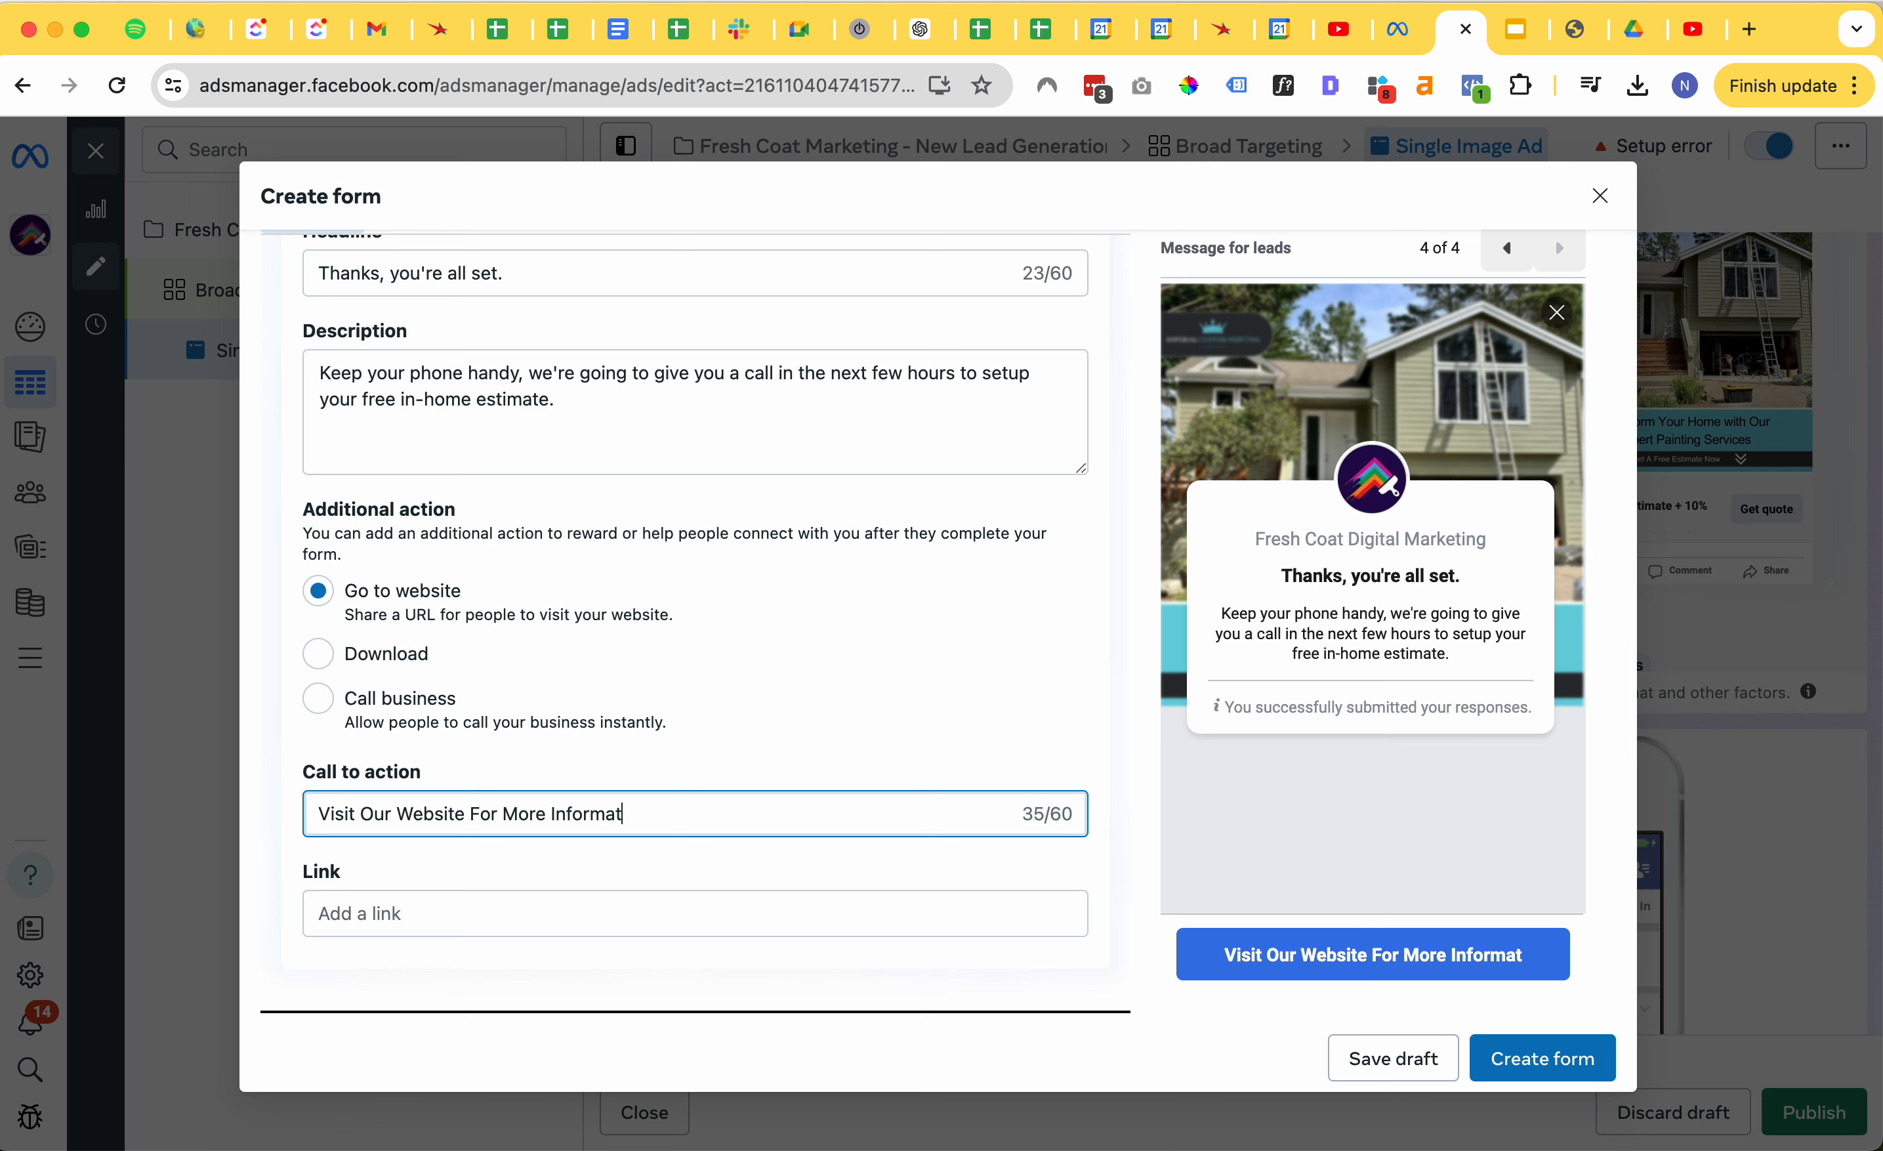
text(ion)
scroll(551, 576, up, 3)
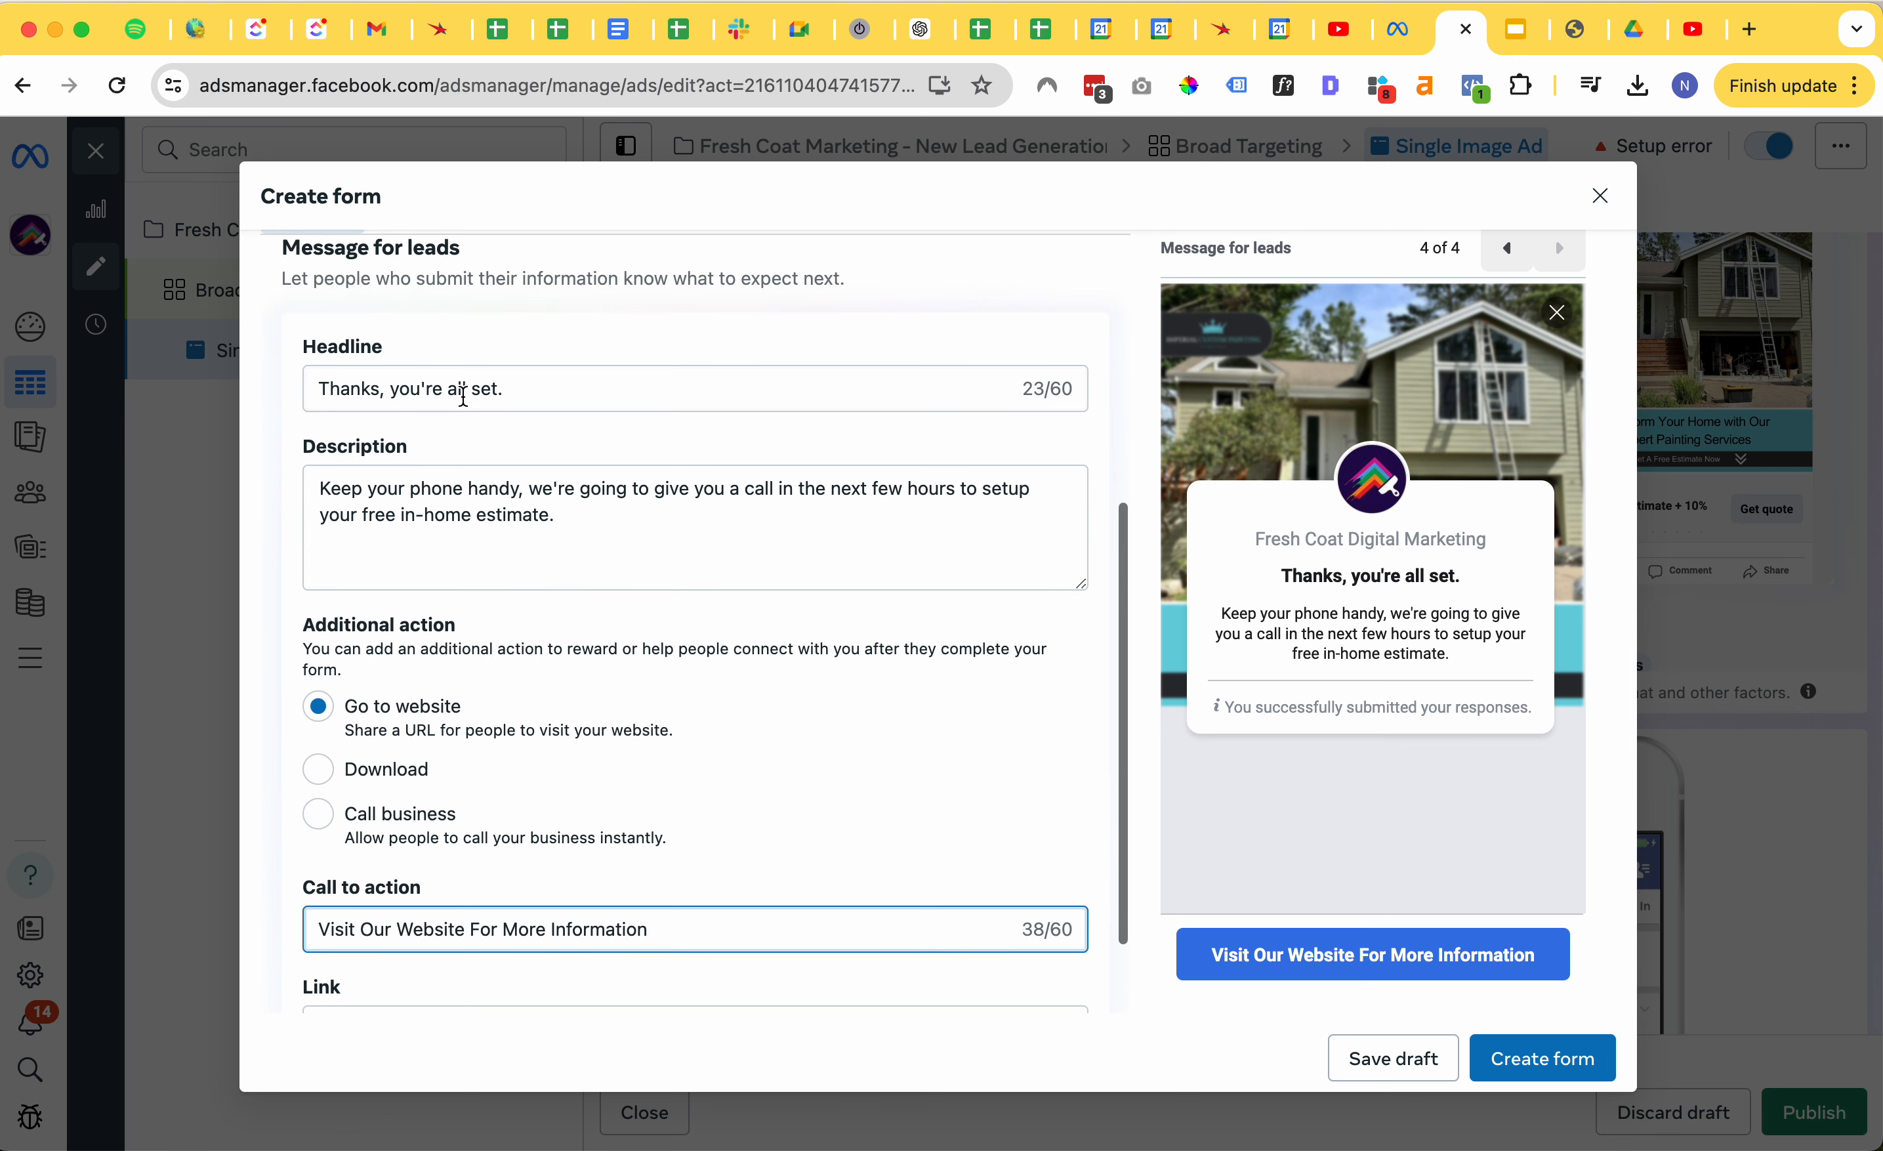
scroll(411, 891, down, 3)
click(411, 901)
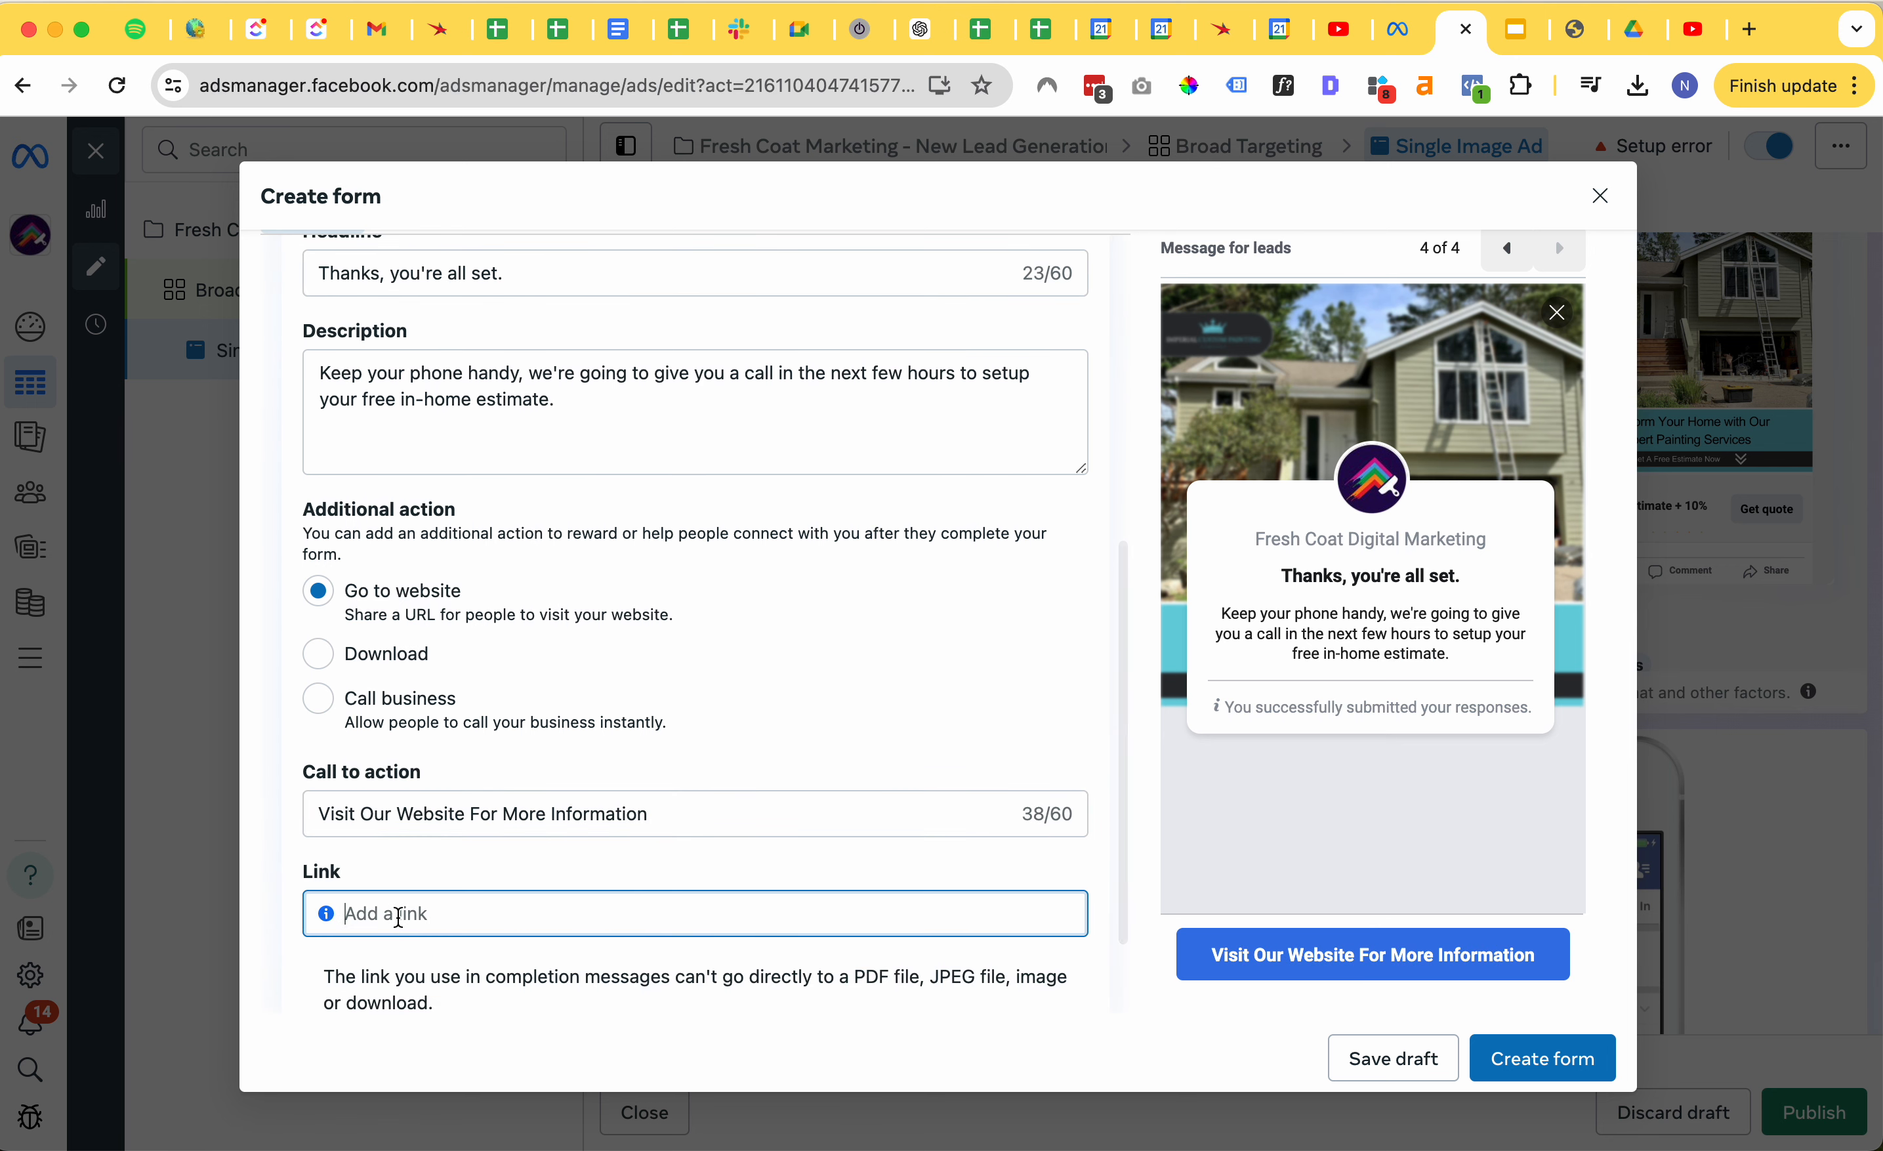
text(https://ww)
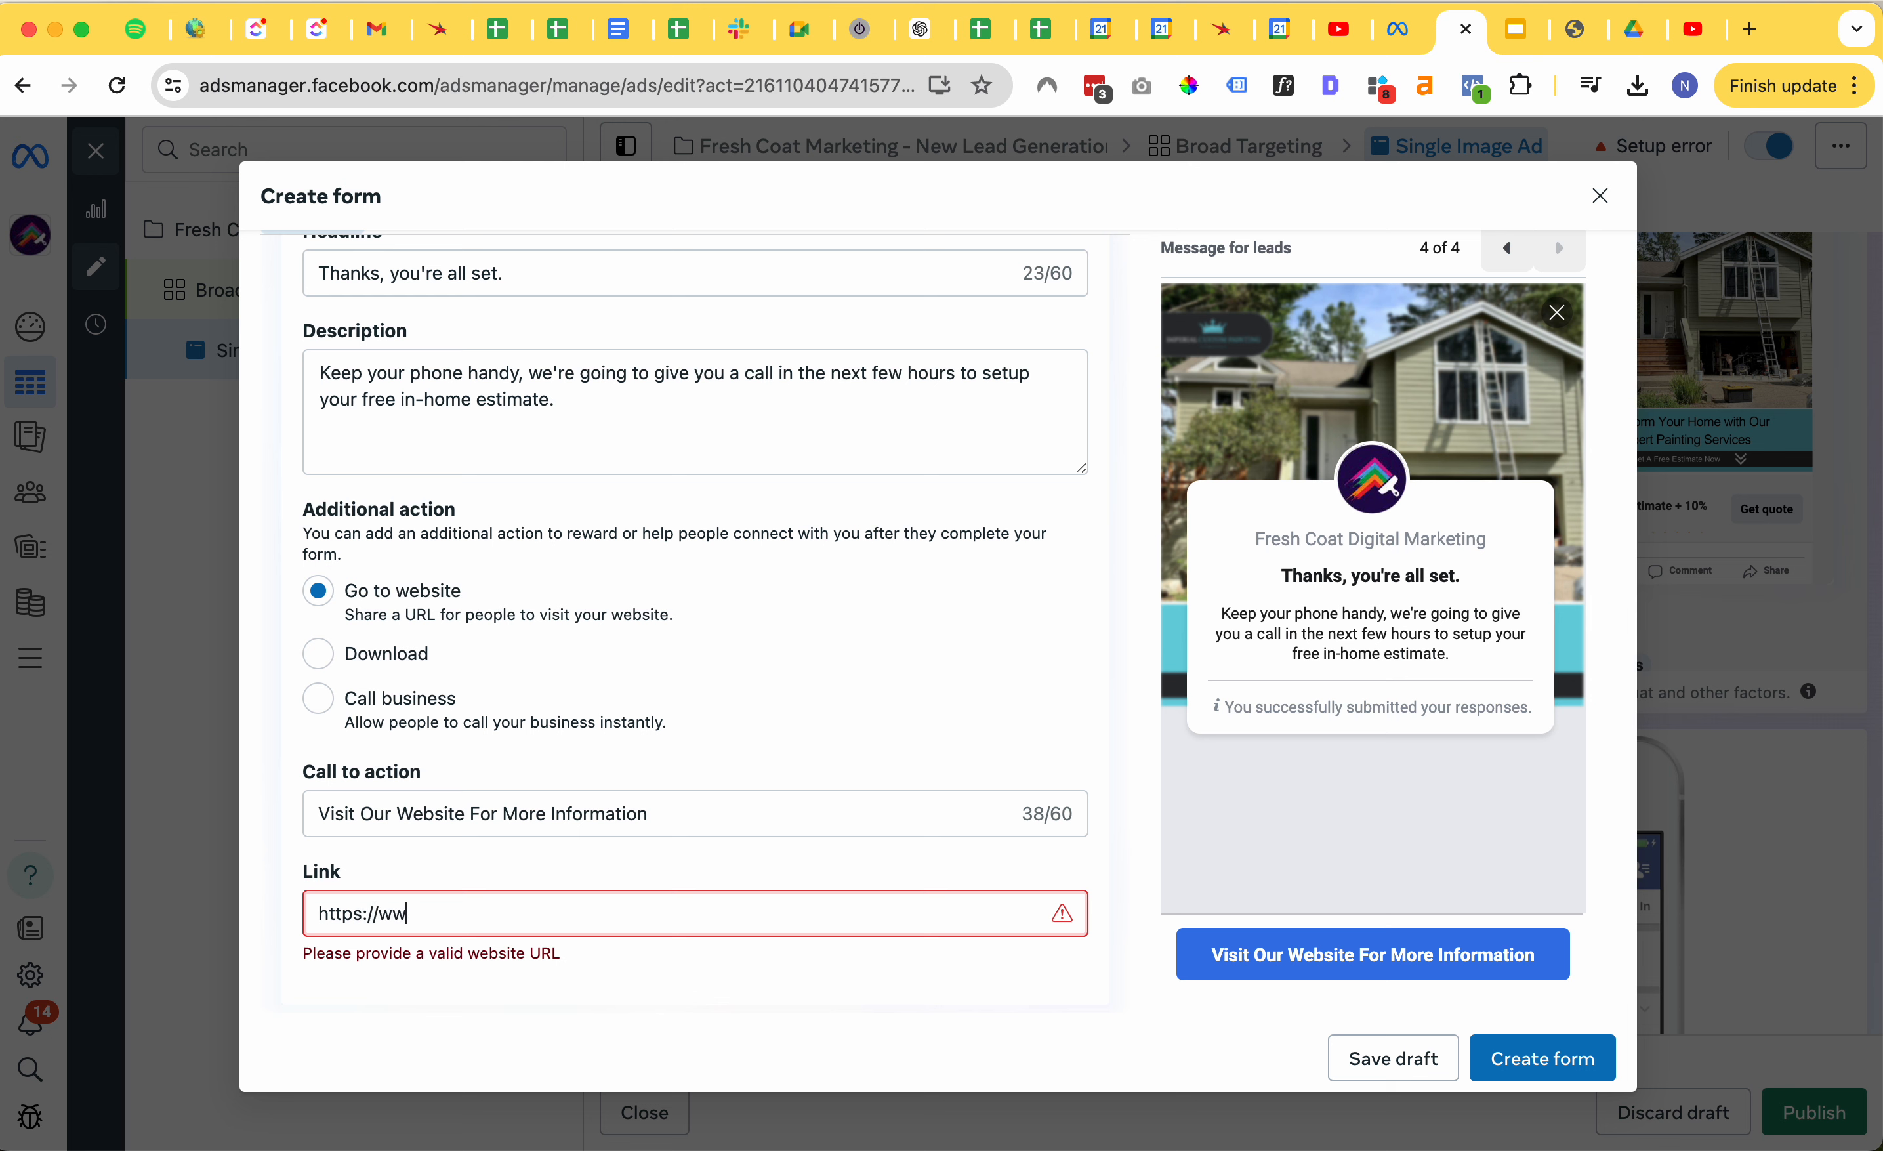
text(w.freshcoat.io)
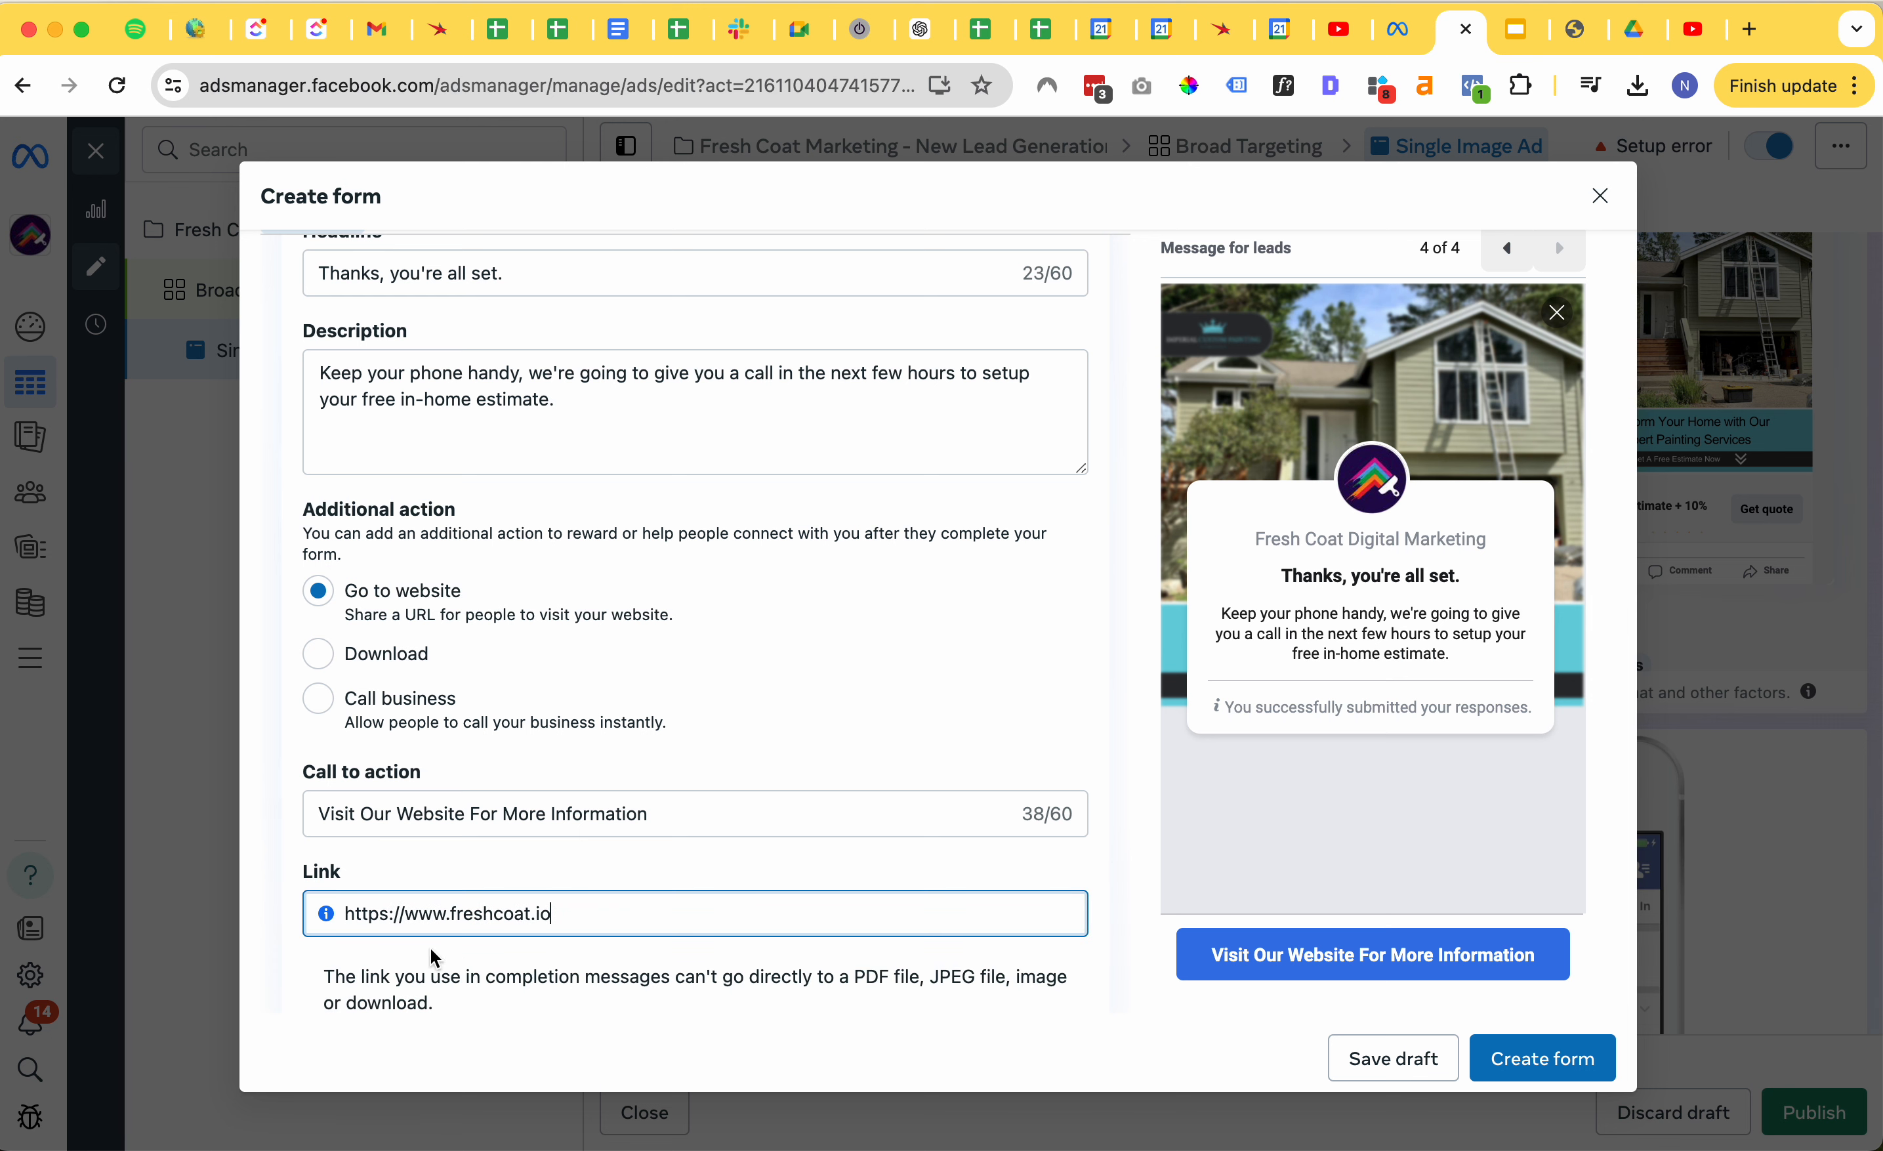
key(BackSpace)
key(BackSpace)
key(BackSpace)
key(BackSpace)
key(BackSpace)
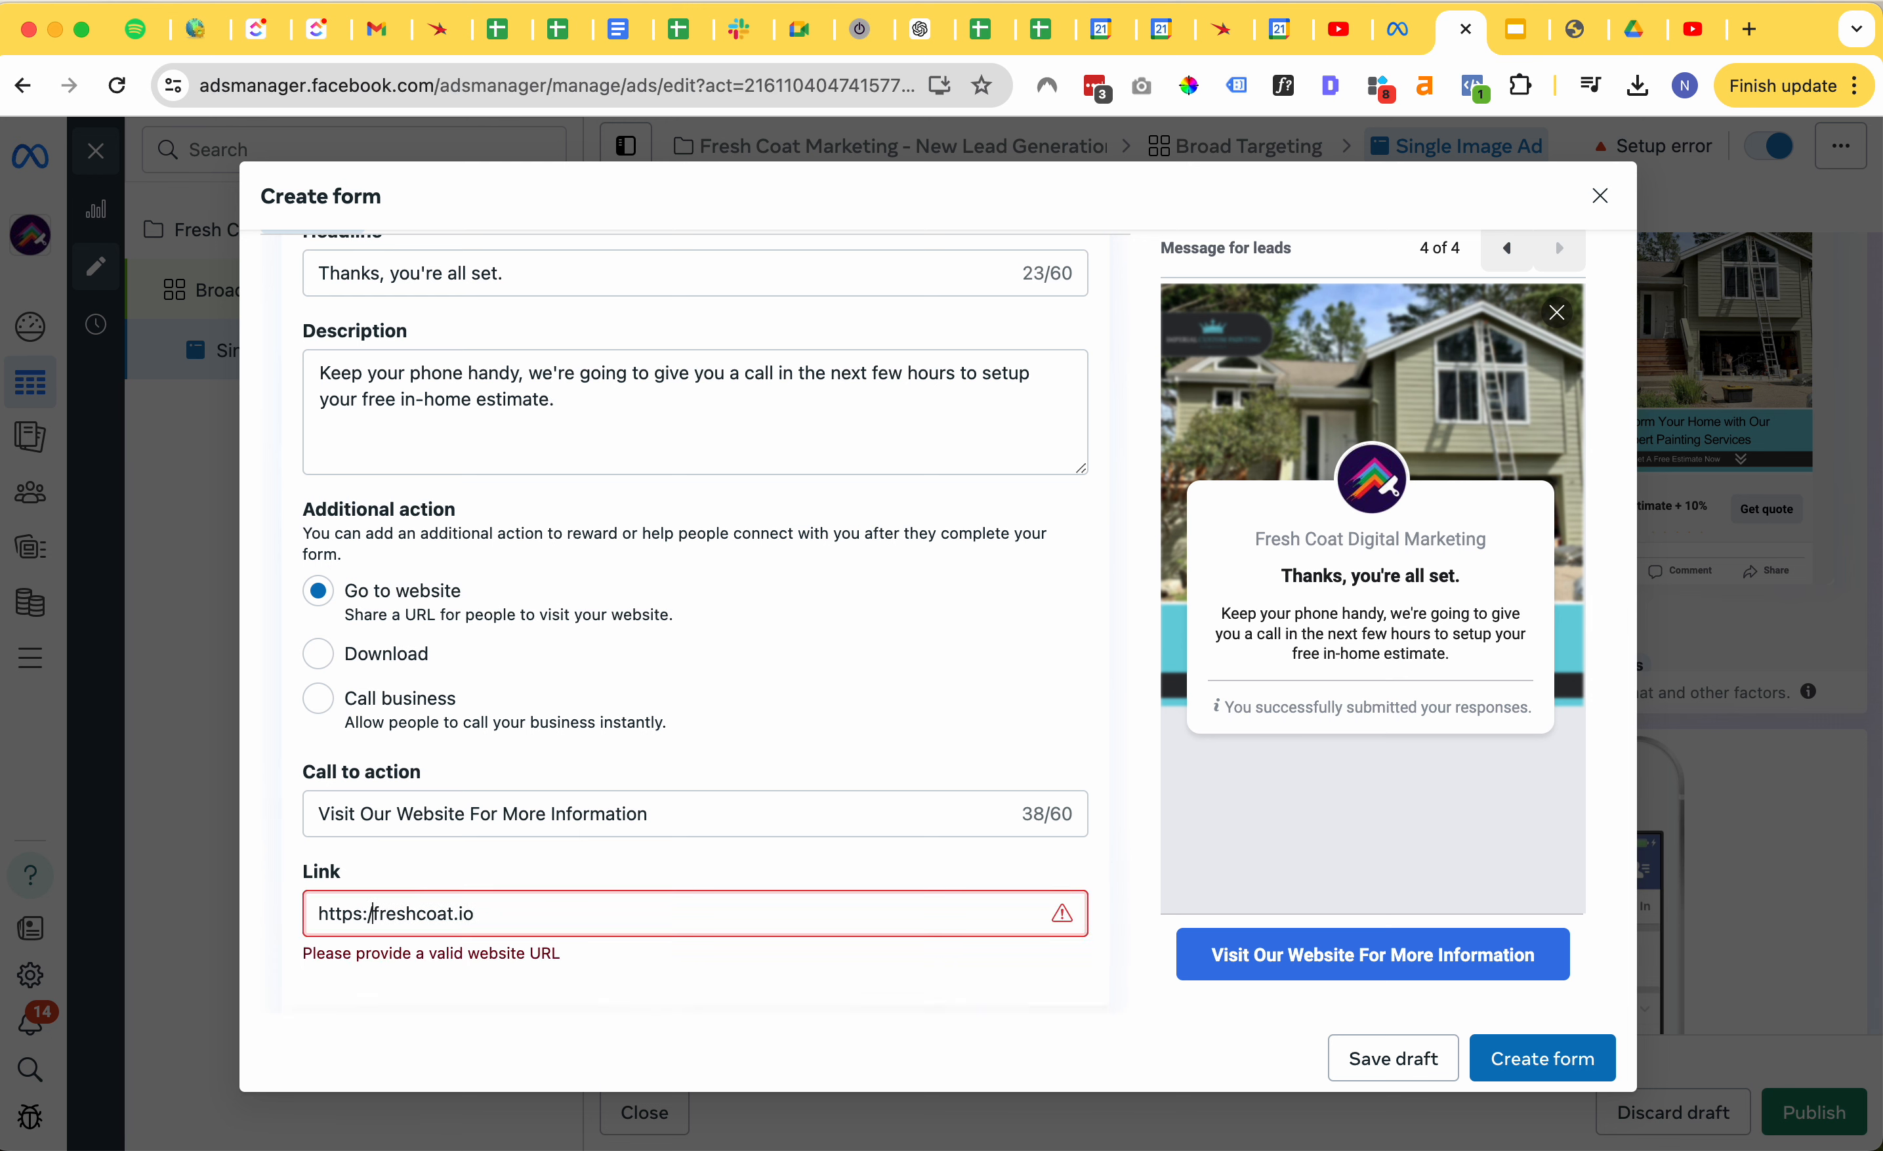
text(/)
click(698, 866)
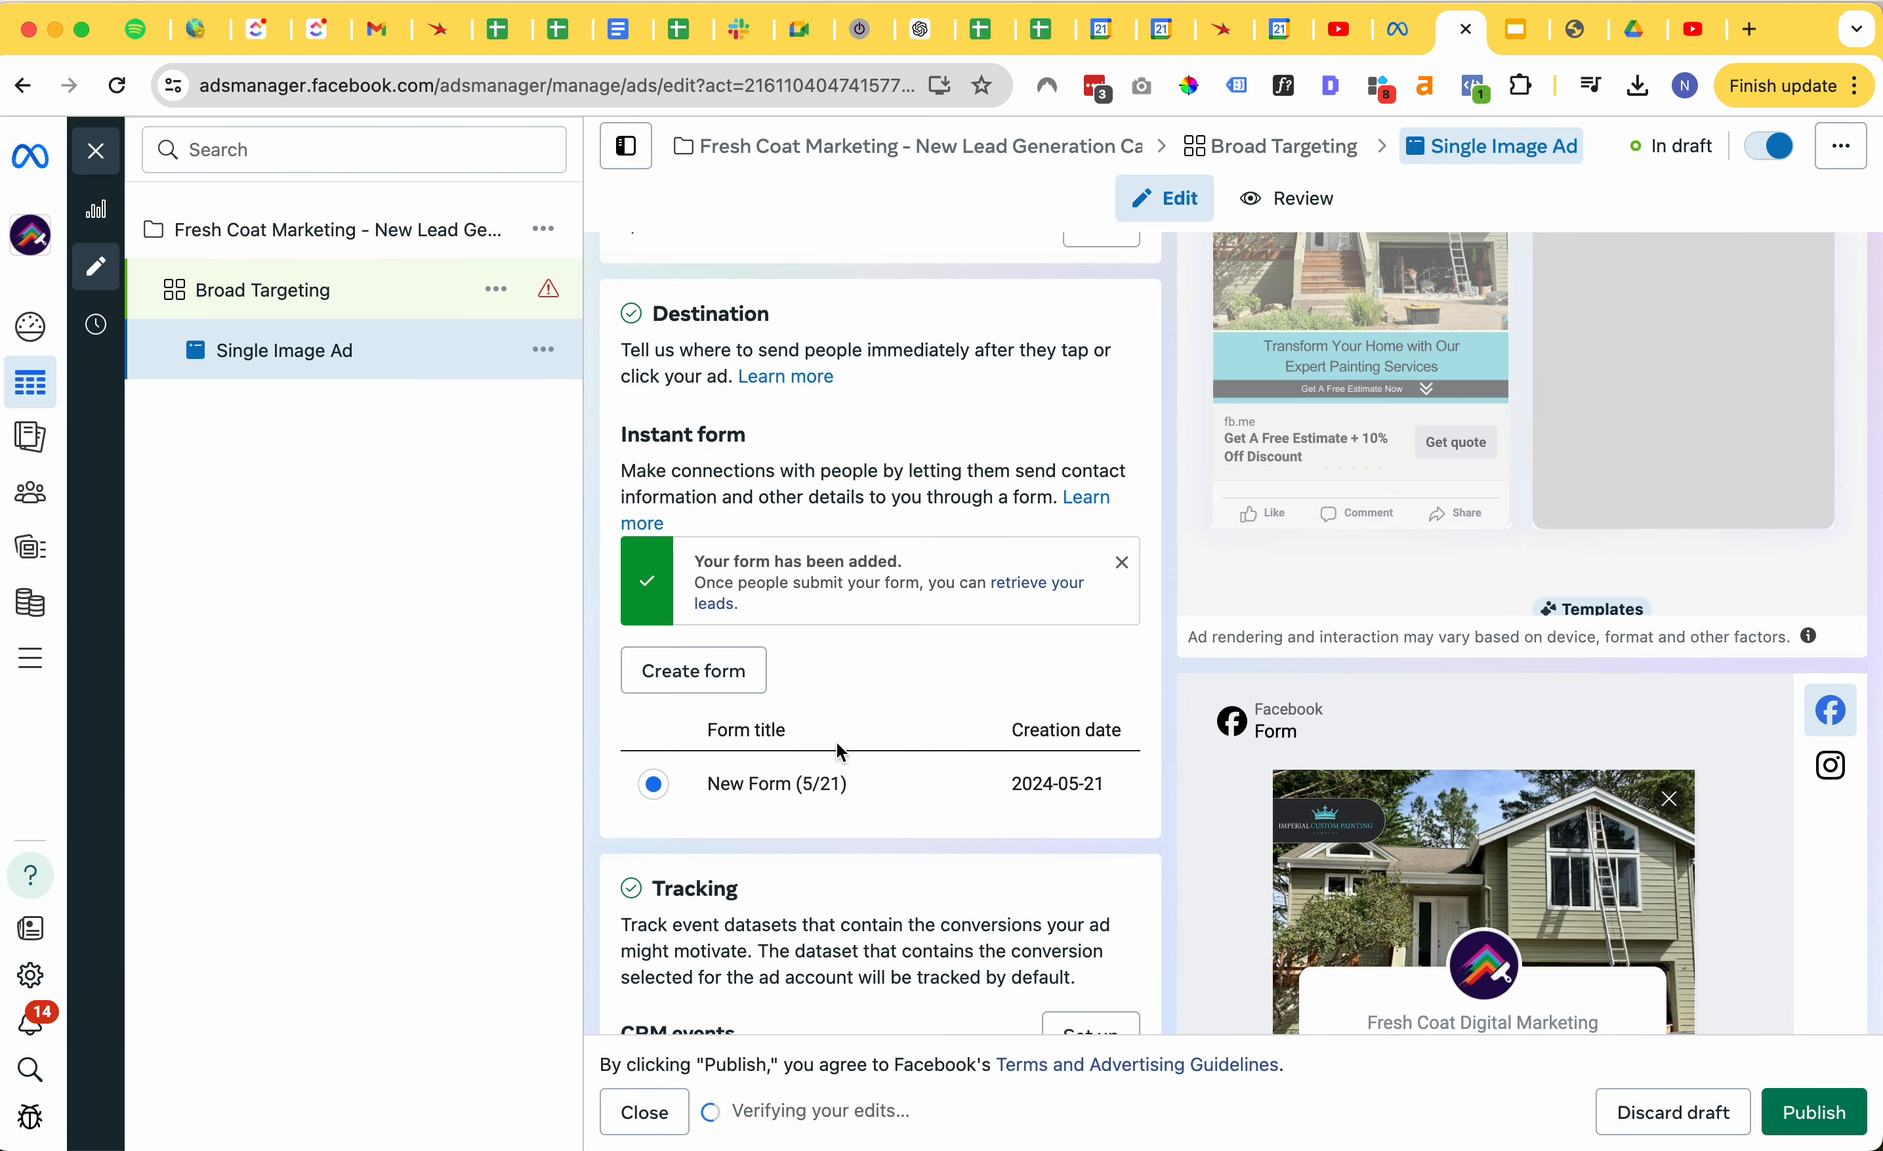
- Review the Single Image Ad's placement previews, the attached instant form's preview and the Tracking settings
scroll(1591, 688, down, 5)
scroll(1475, 932, up, 10)
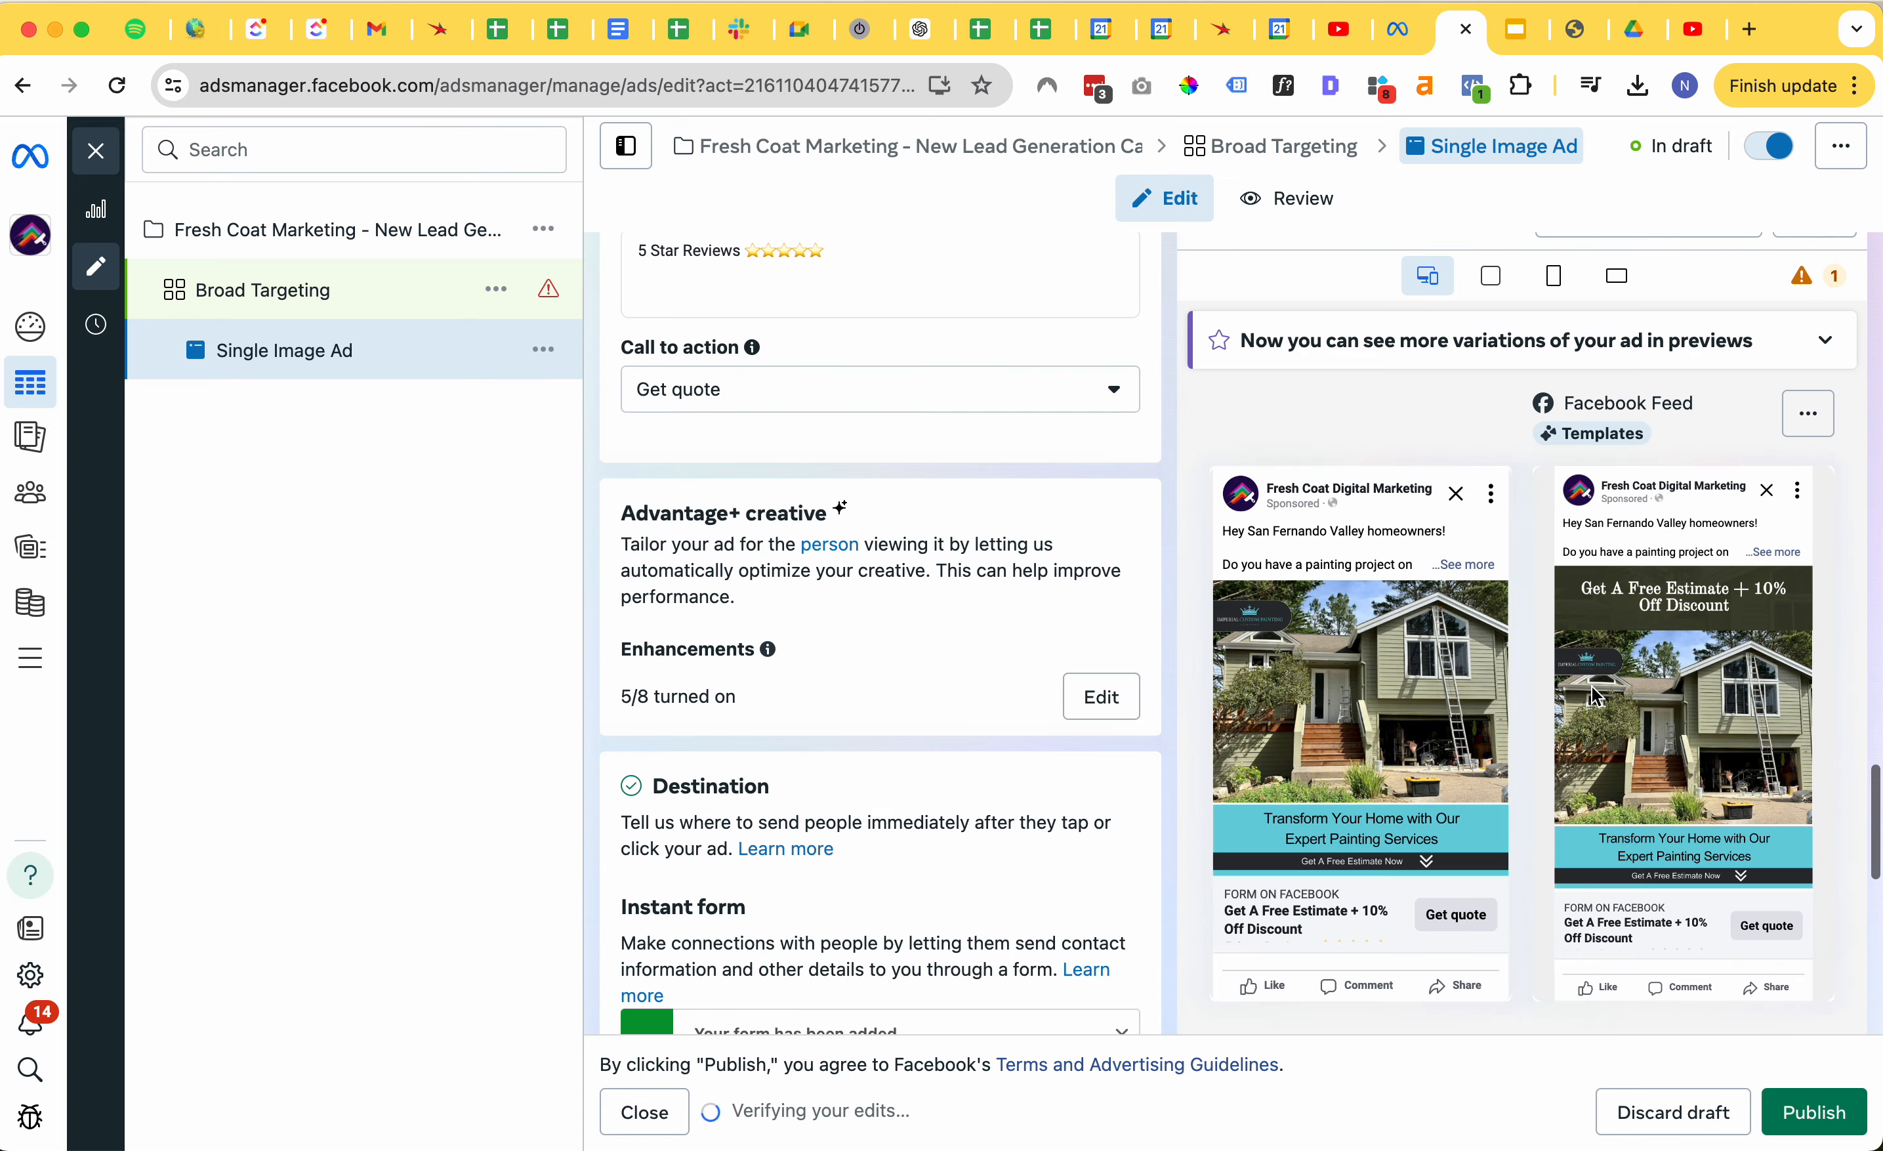
scroll(1469, 921, down, 10)
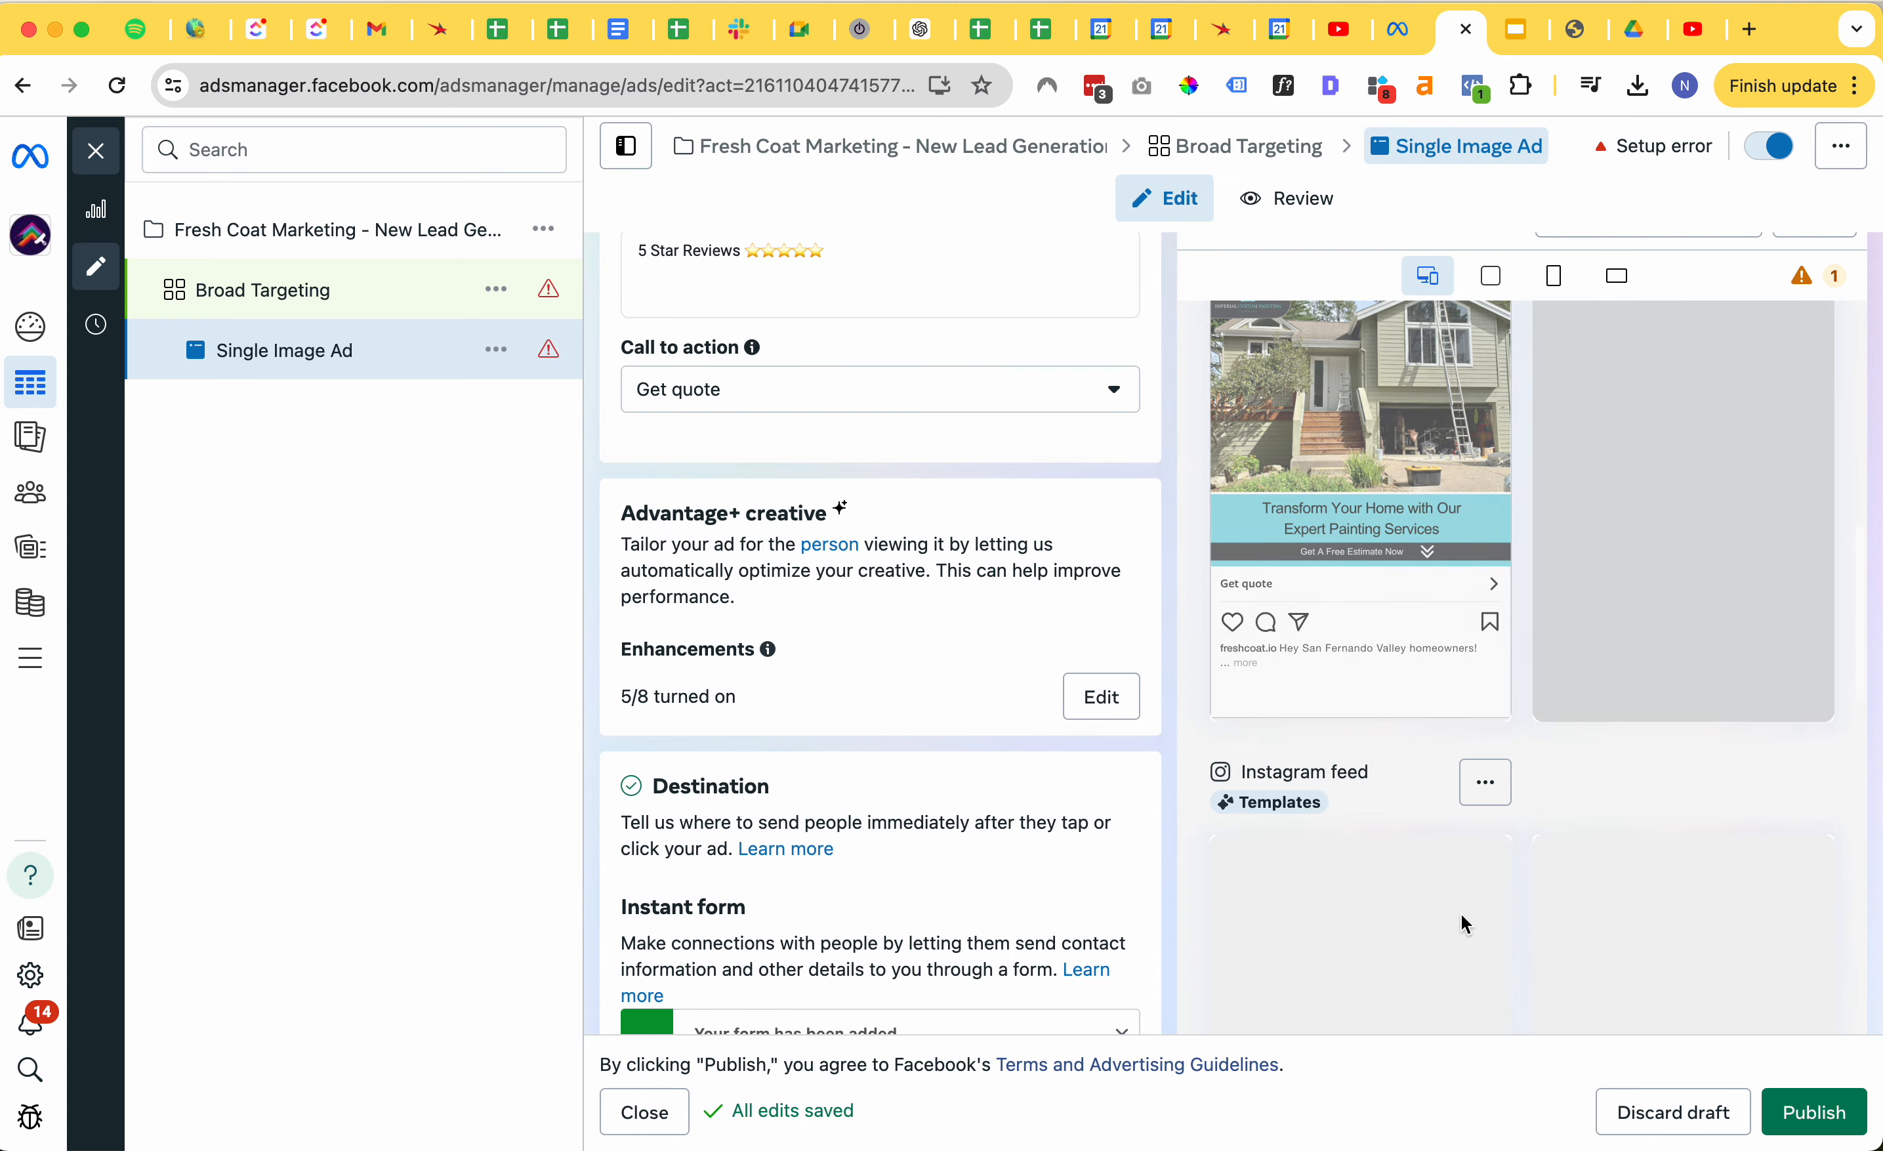
scroll(937, 614, down, 5)
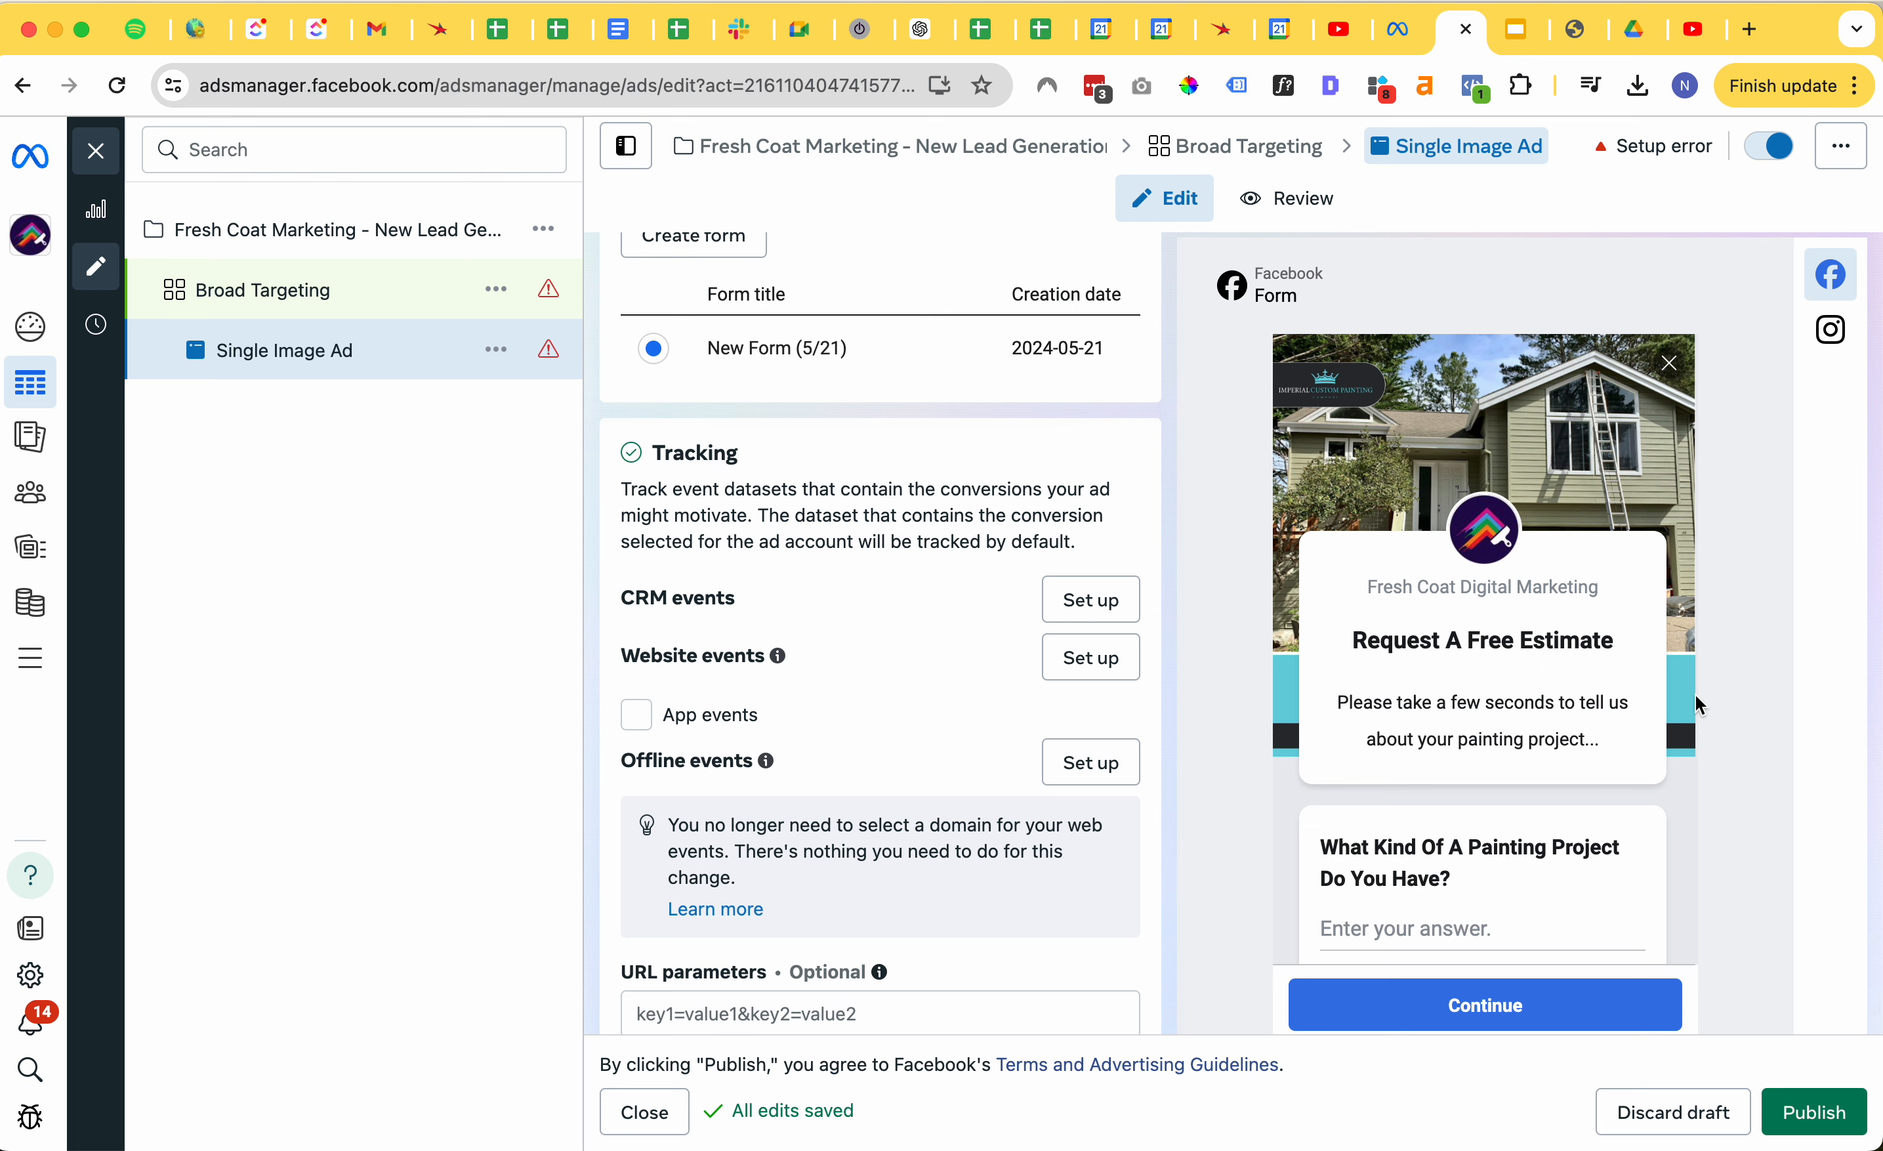
scroll(1637, 609, down, 3)
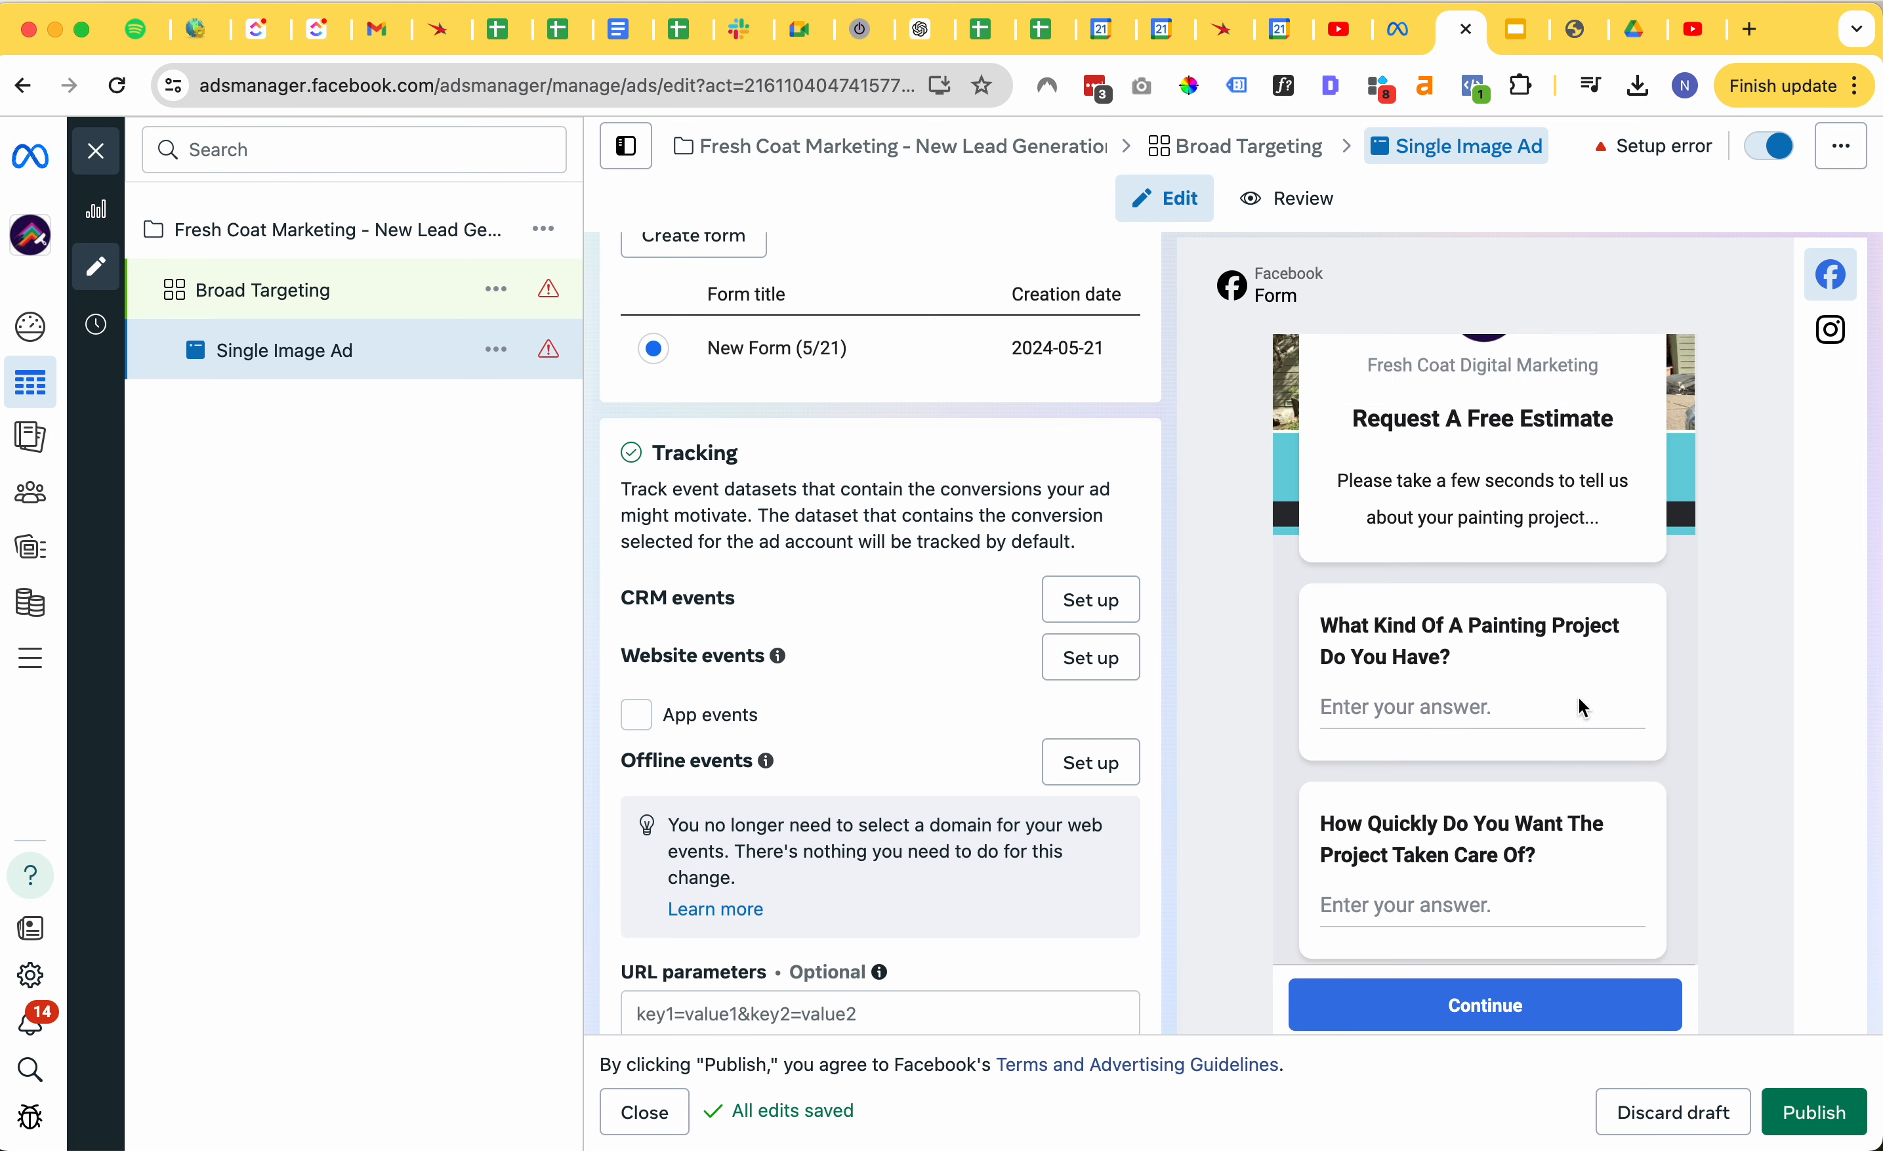
scroll(1592, 499, up, 4)
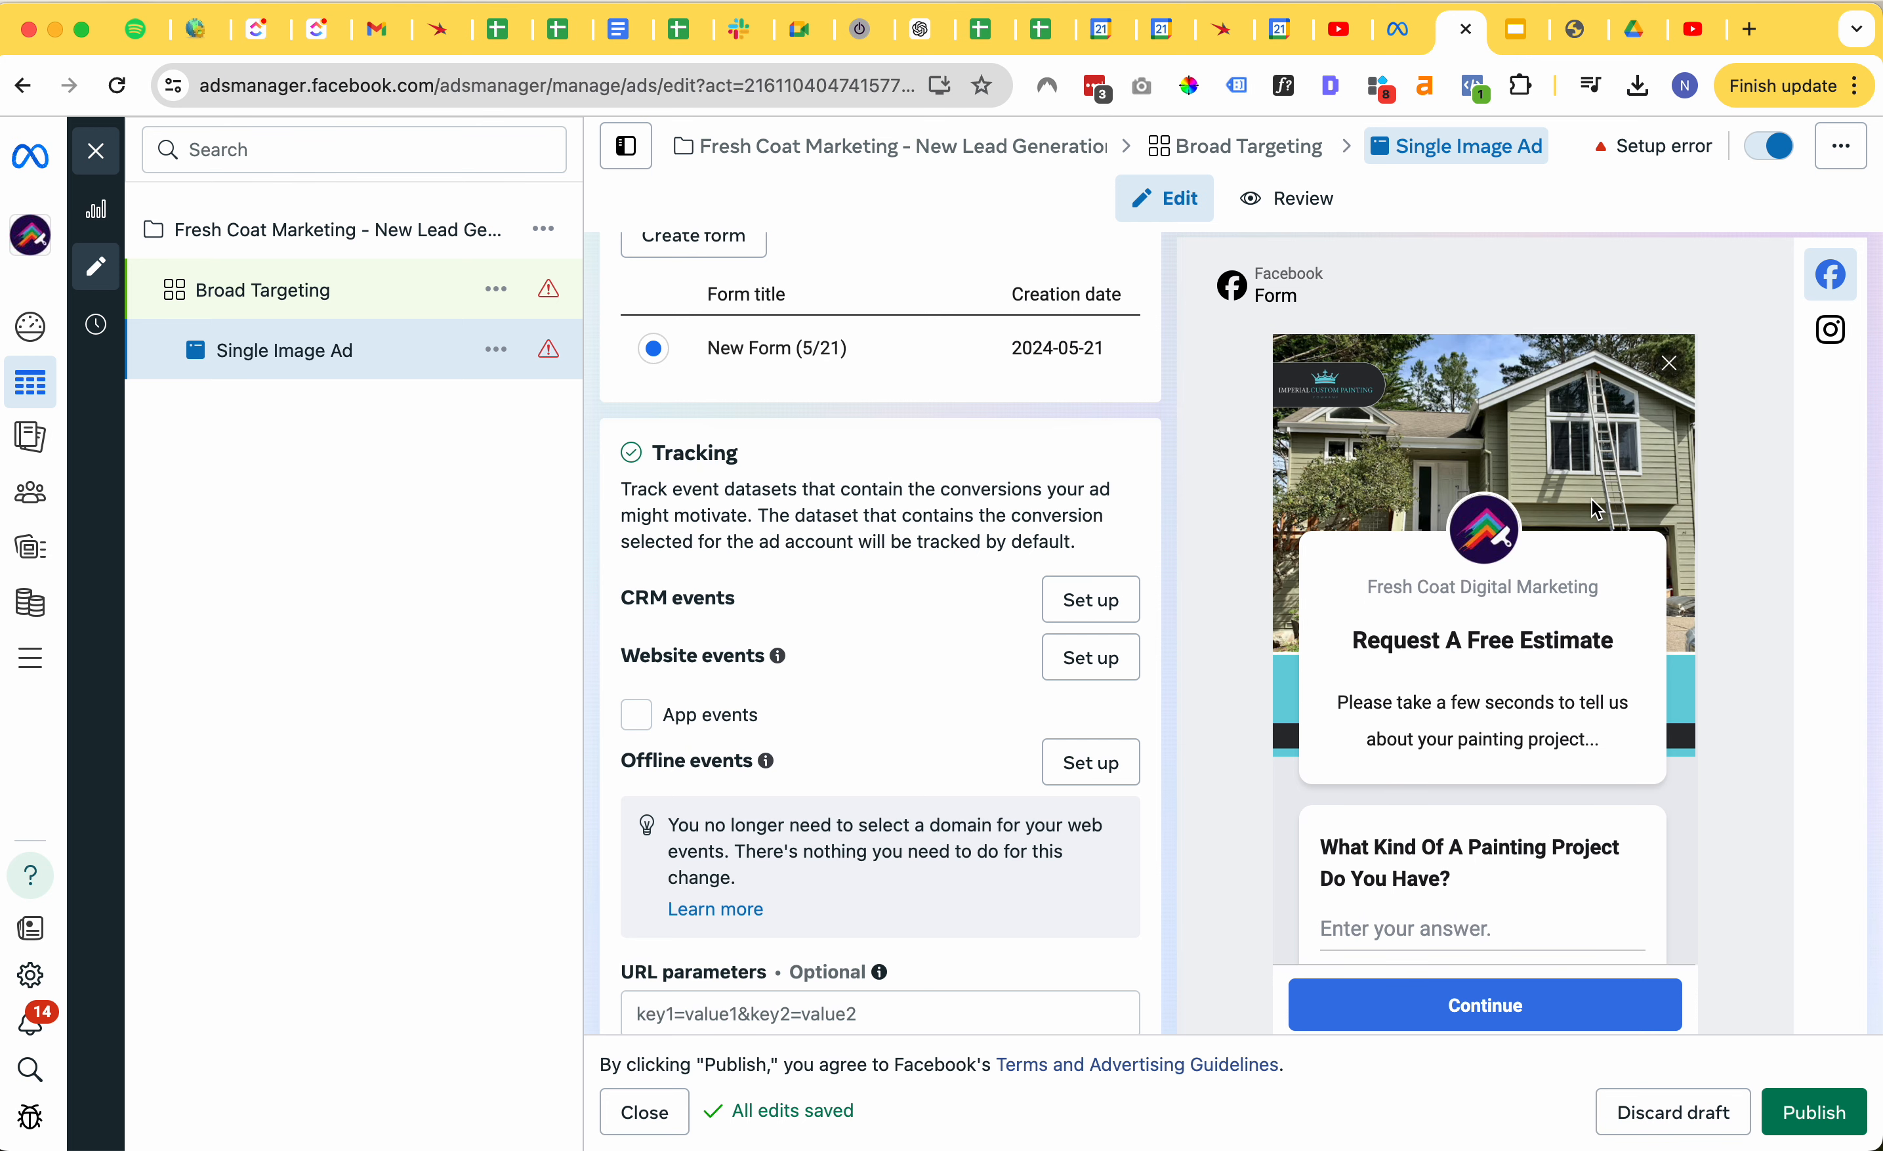
scroll(1591, 499, down, 4)
scroll(1592, 499, up, 8)
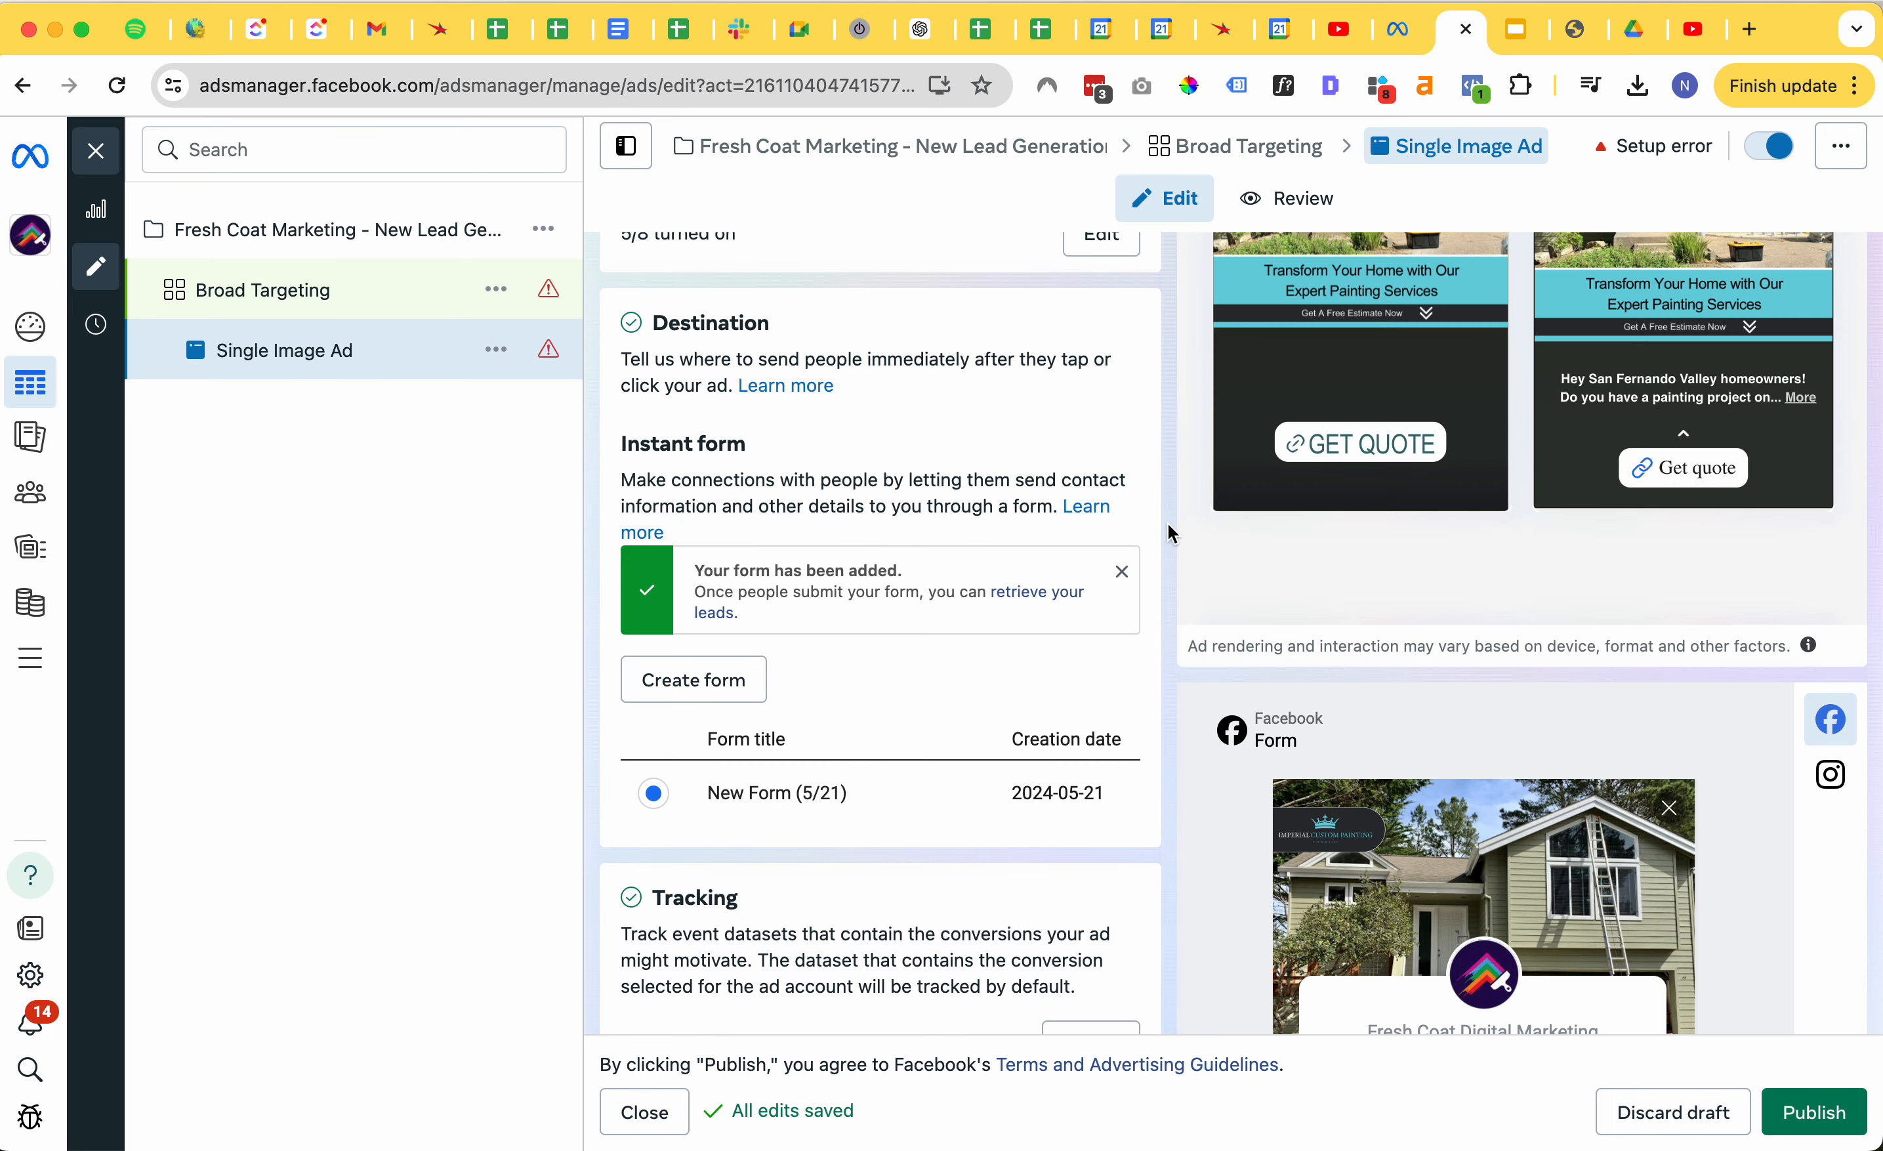
scroll(1168, 525, down, 5)
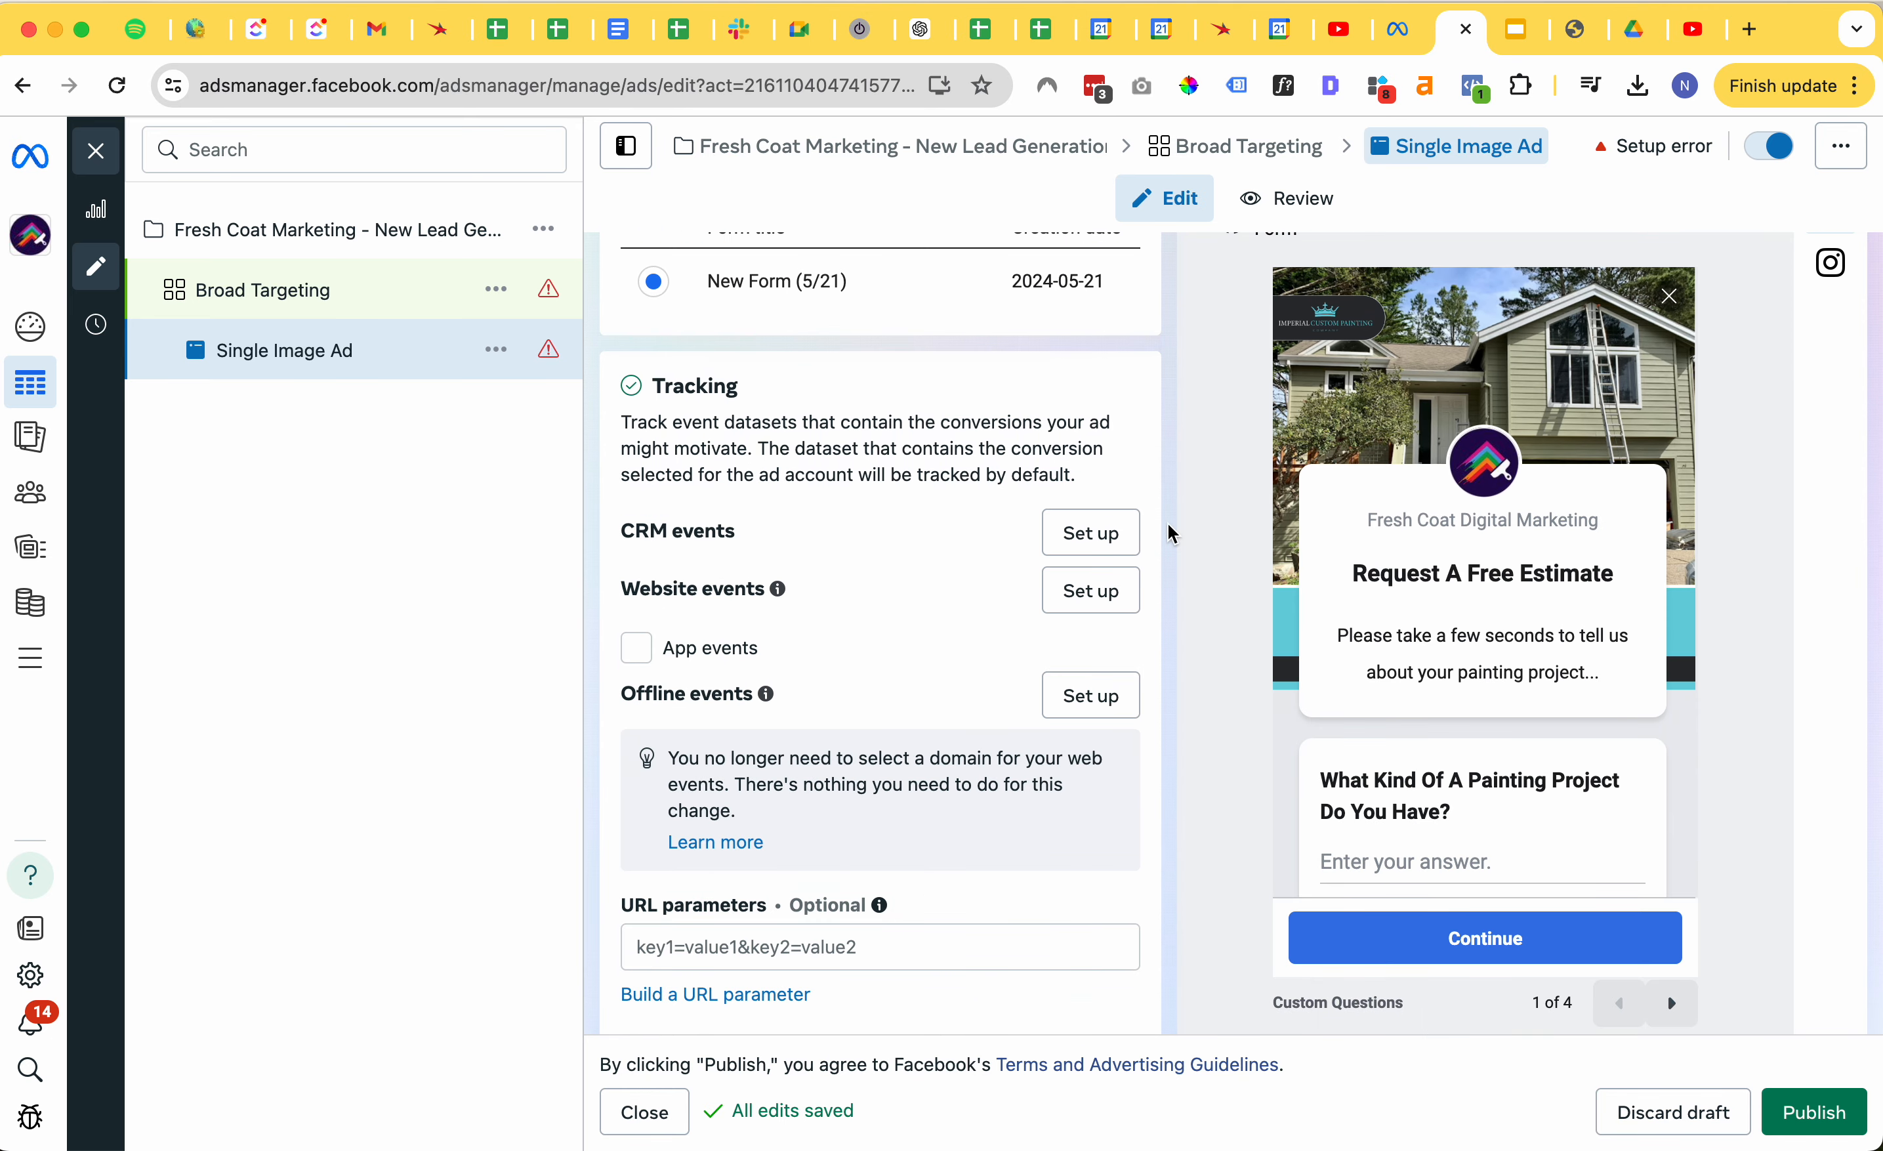
- Open zapier.com in a new browser tab
scroll(1168, 524, down, 1)
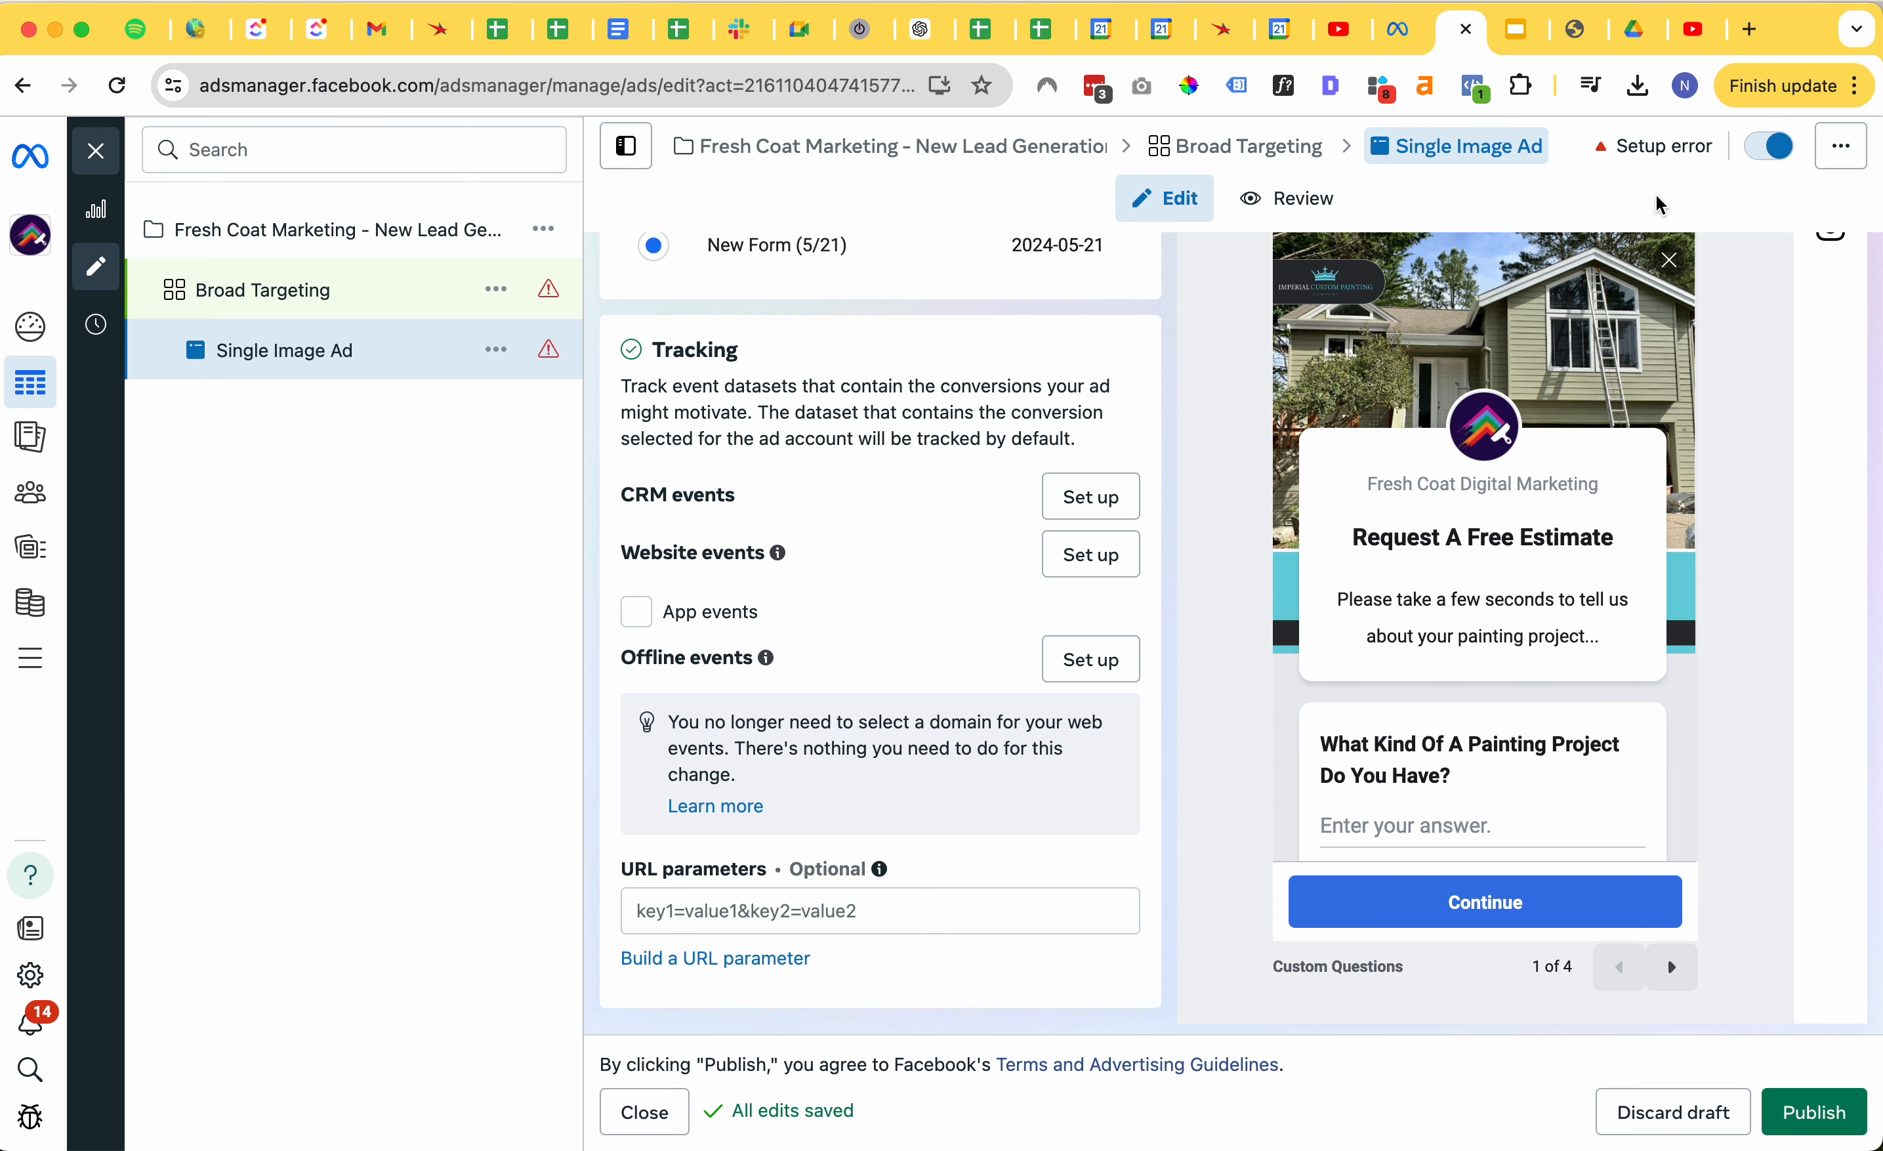
click(1752, 33)
text(zapier.com)
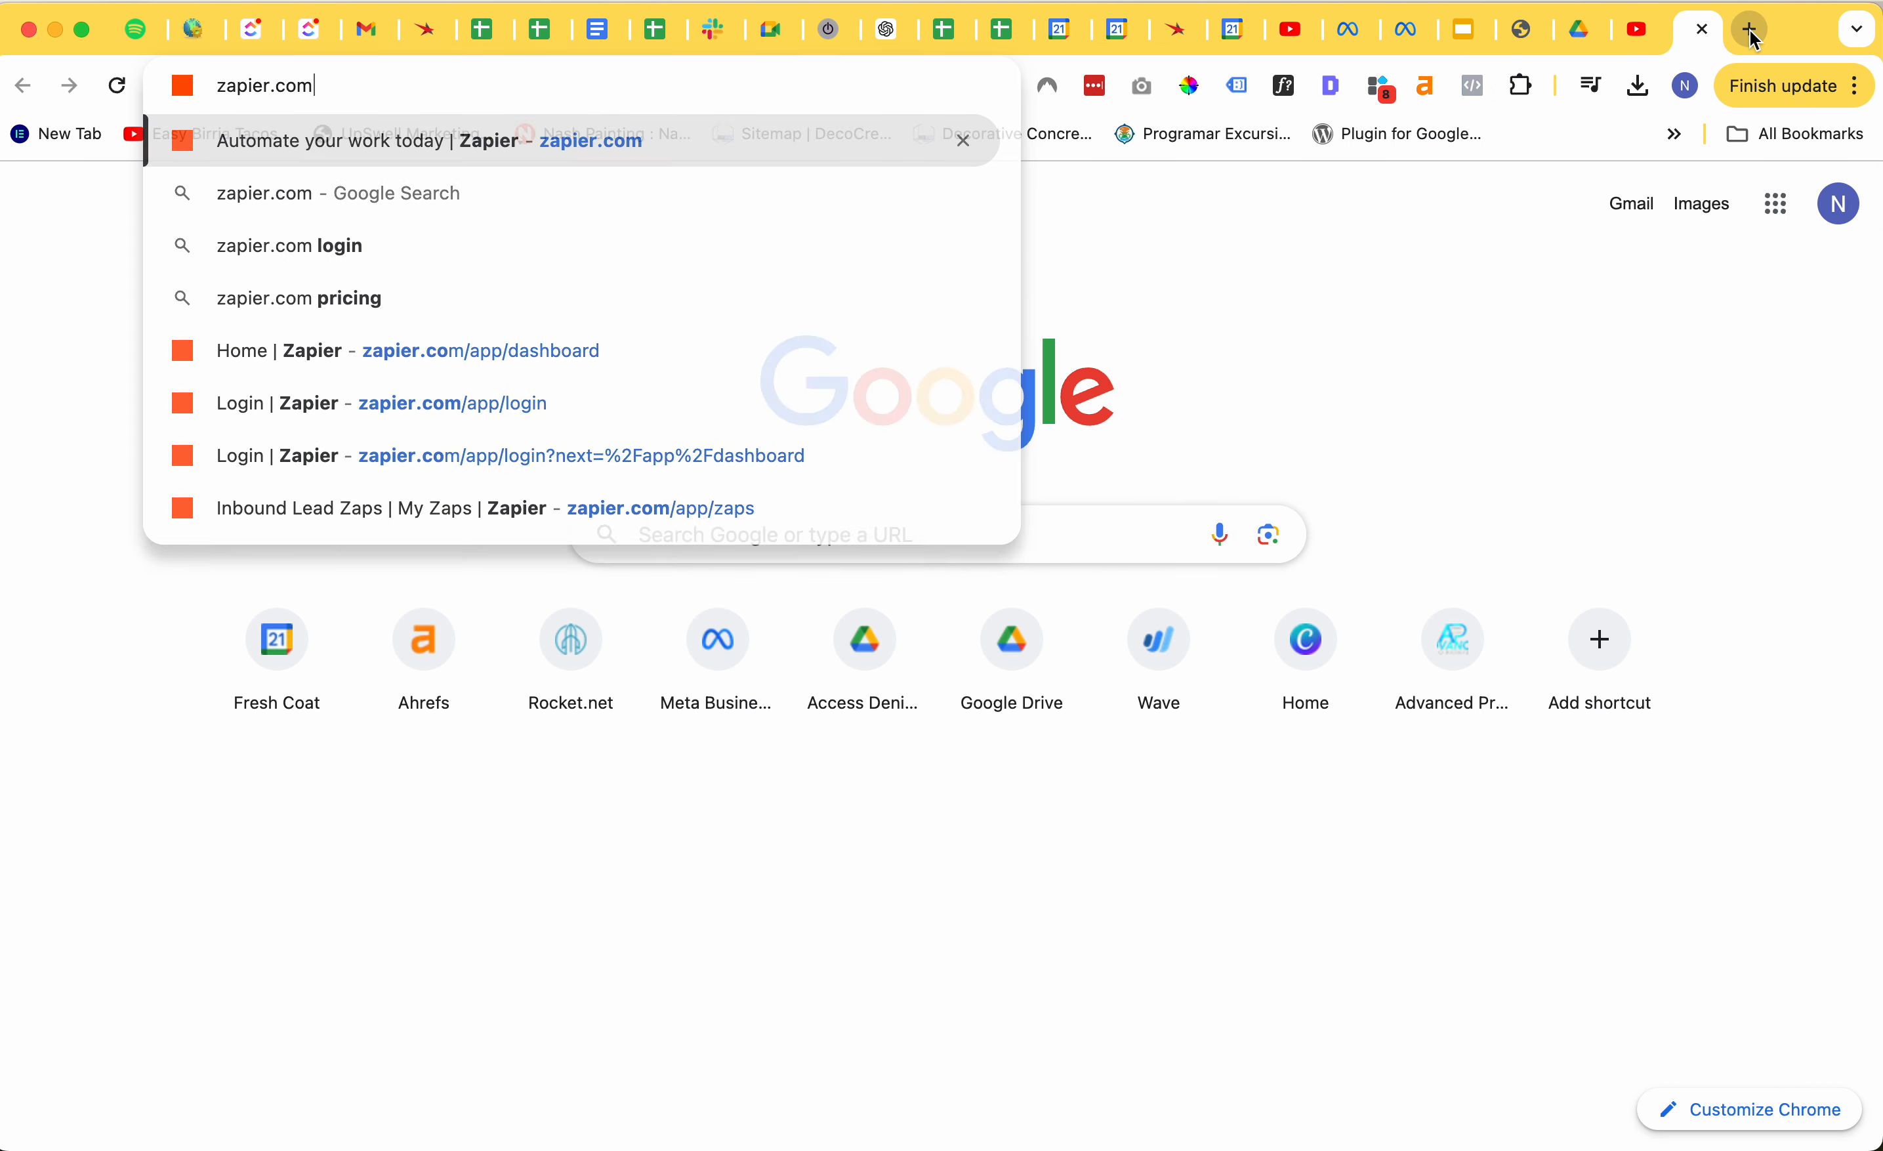
key(Return)
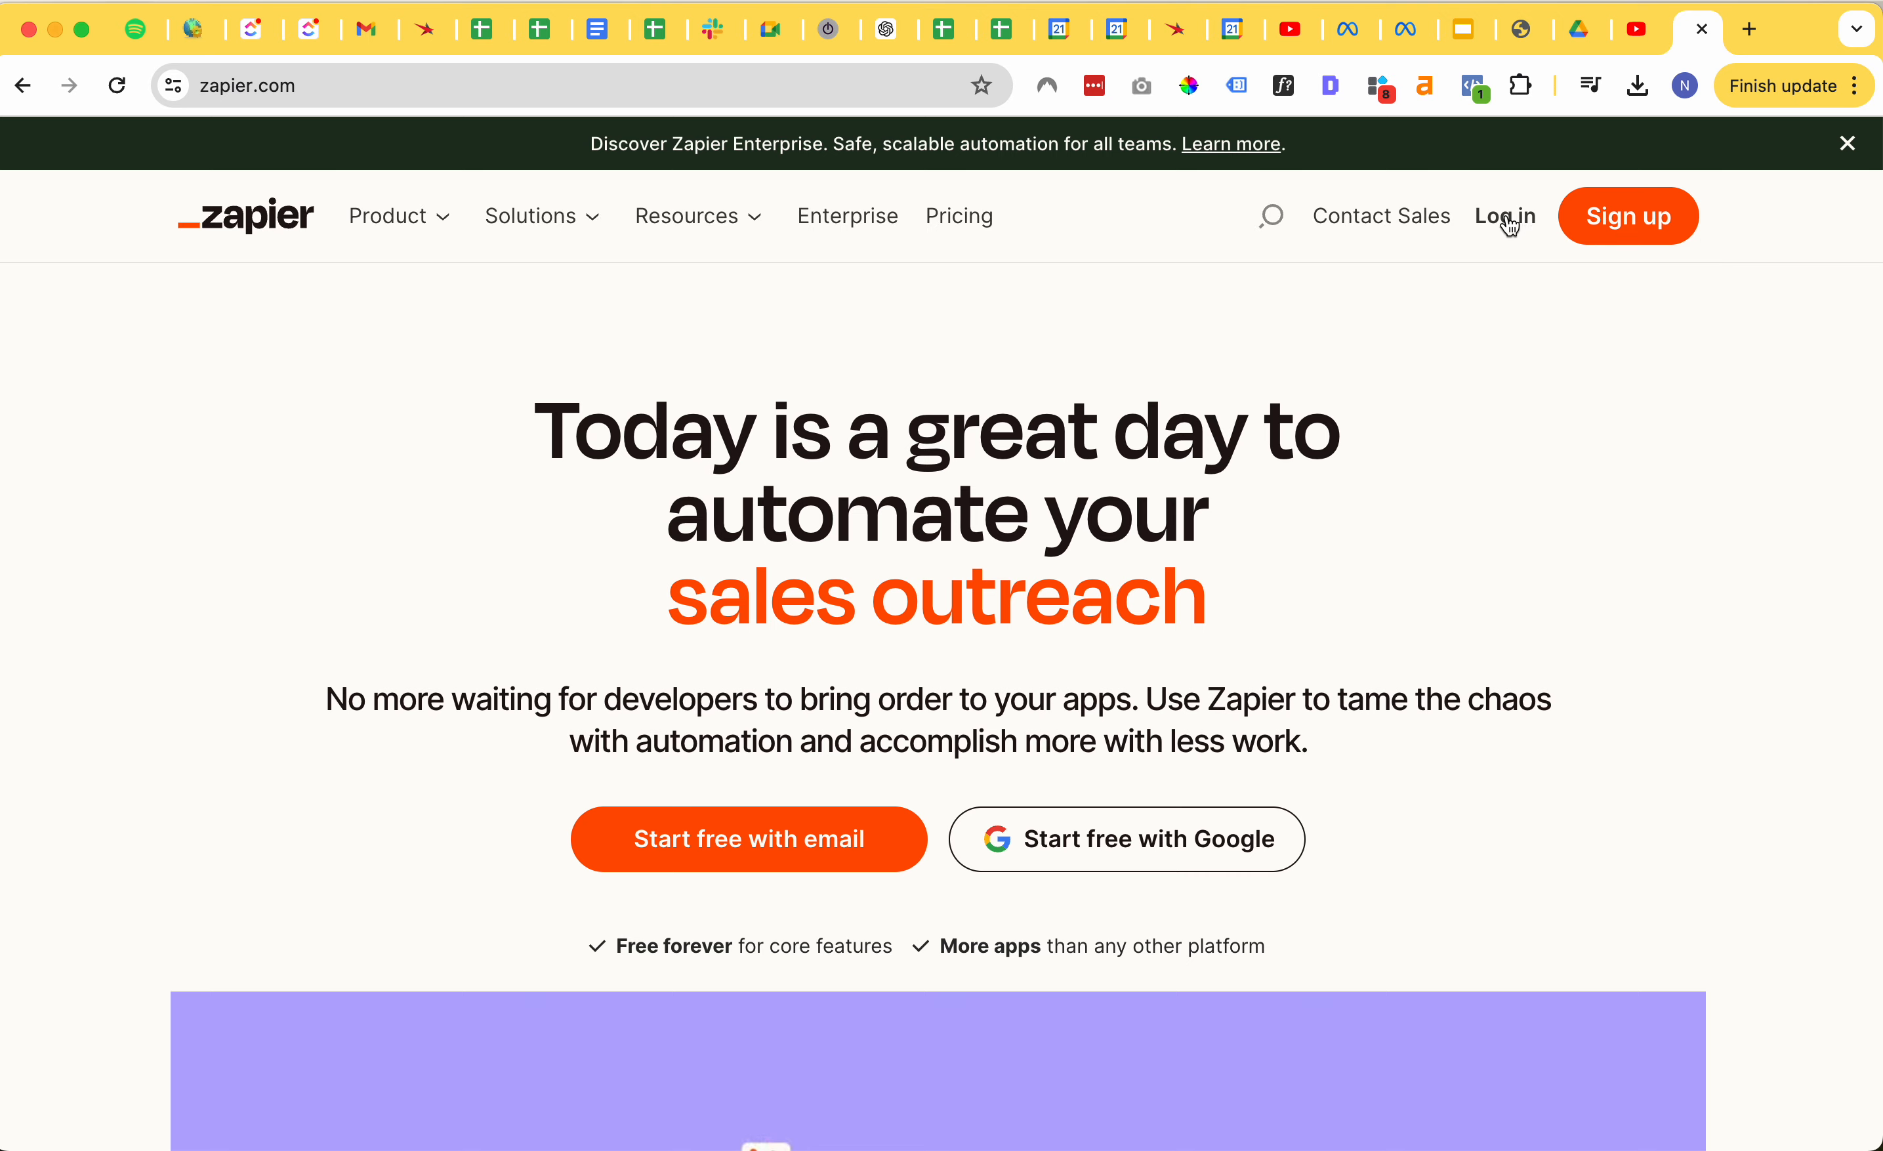
- Log in to Zapier by continuing with Google, using the first listed account
click(1503, 216)
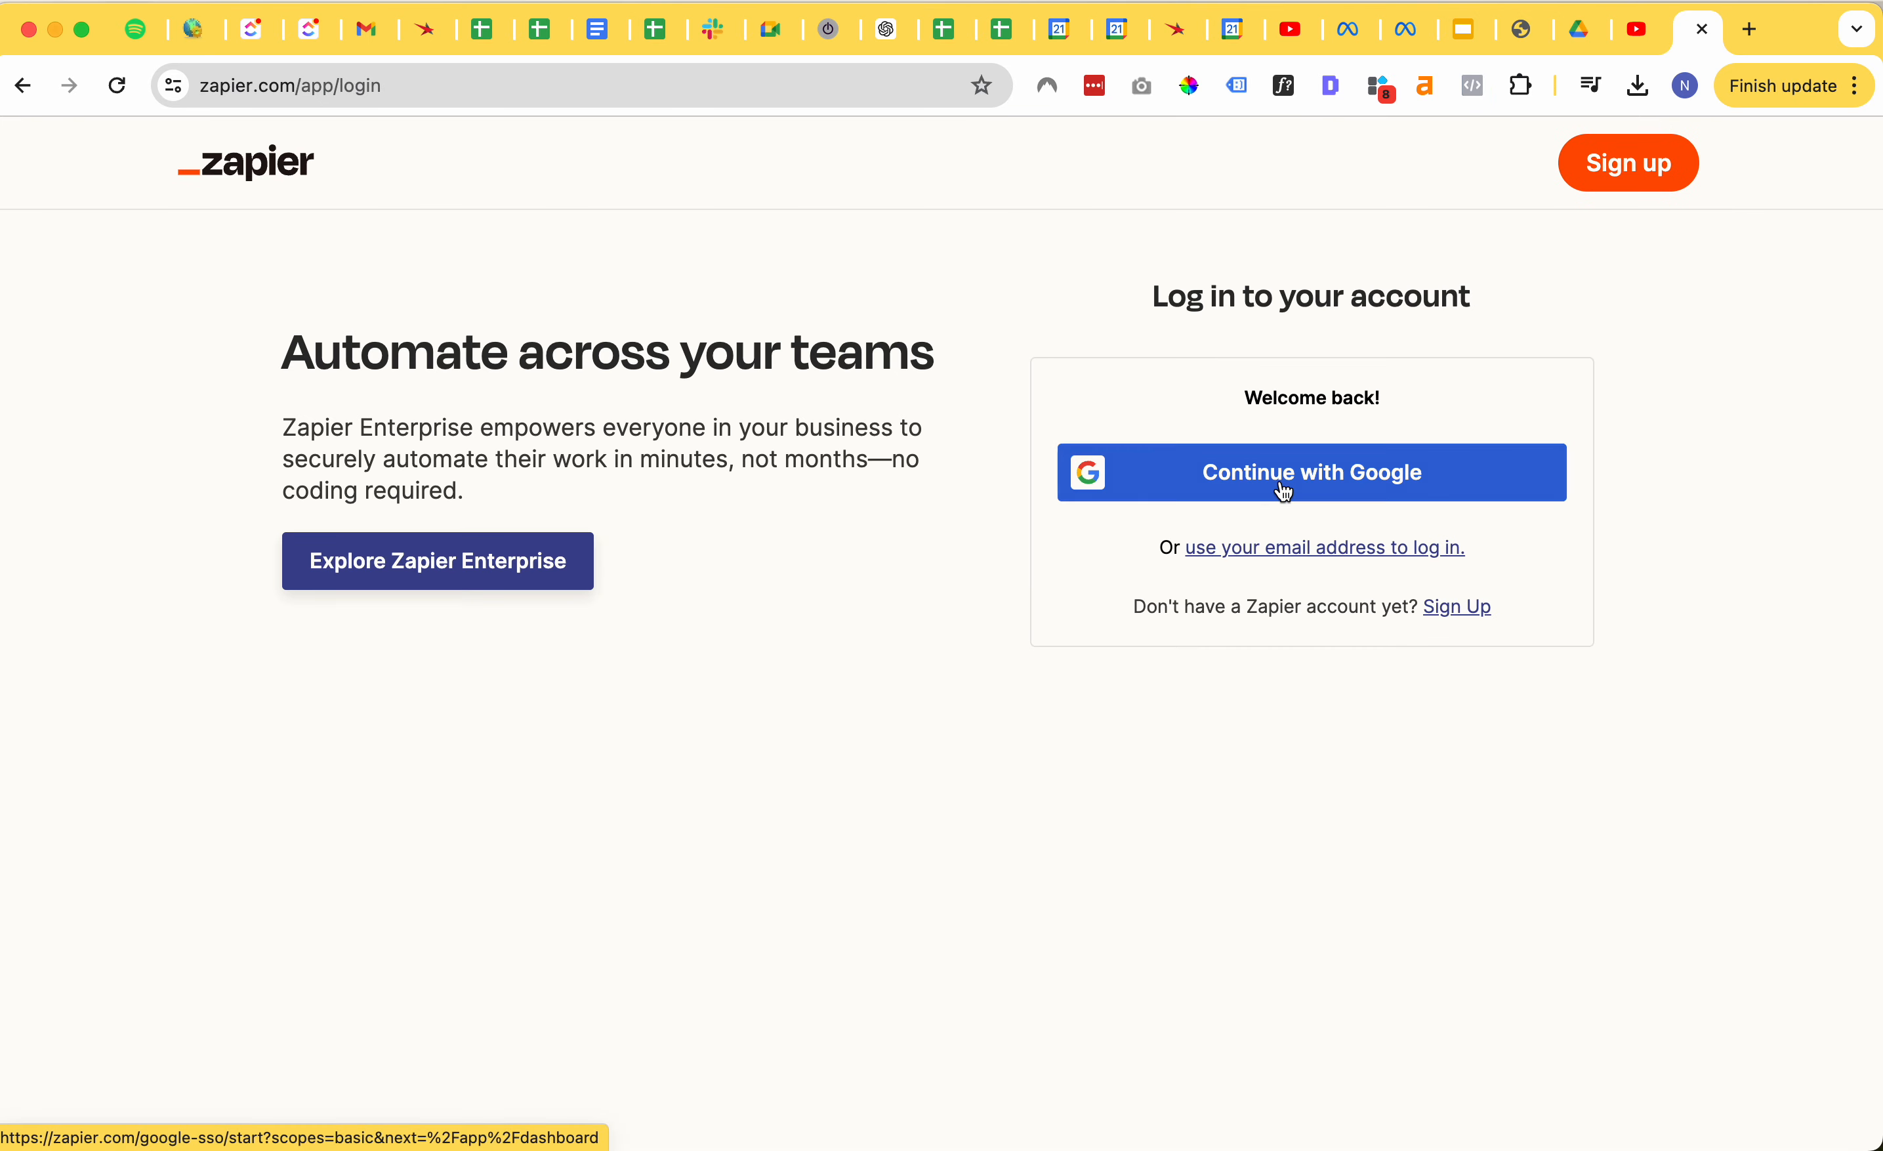
click(1283, 486)
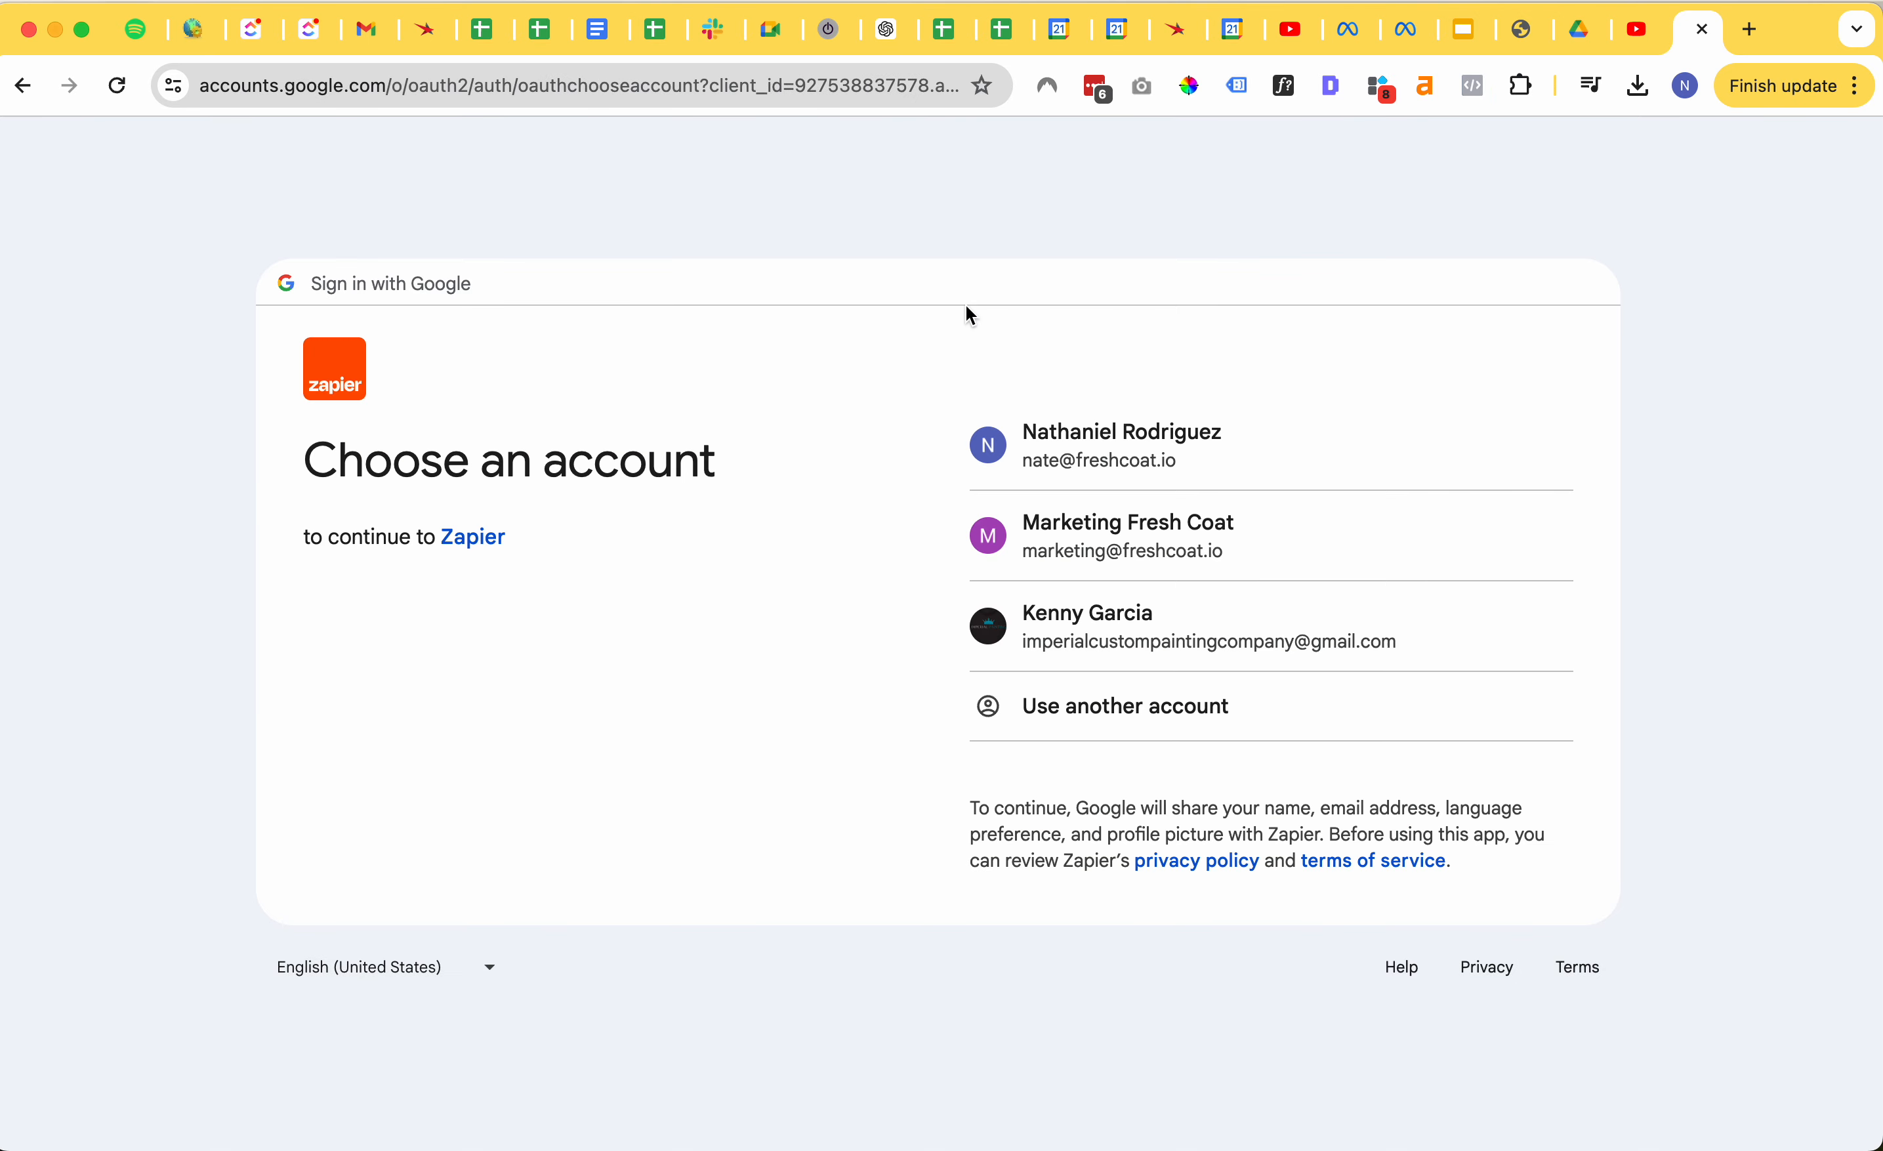
click(1118, 433)
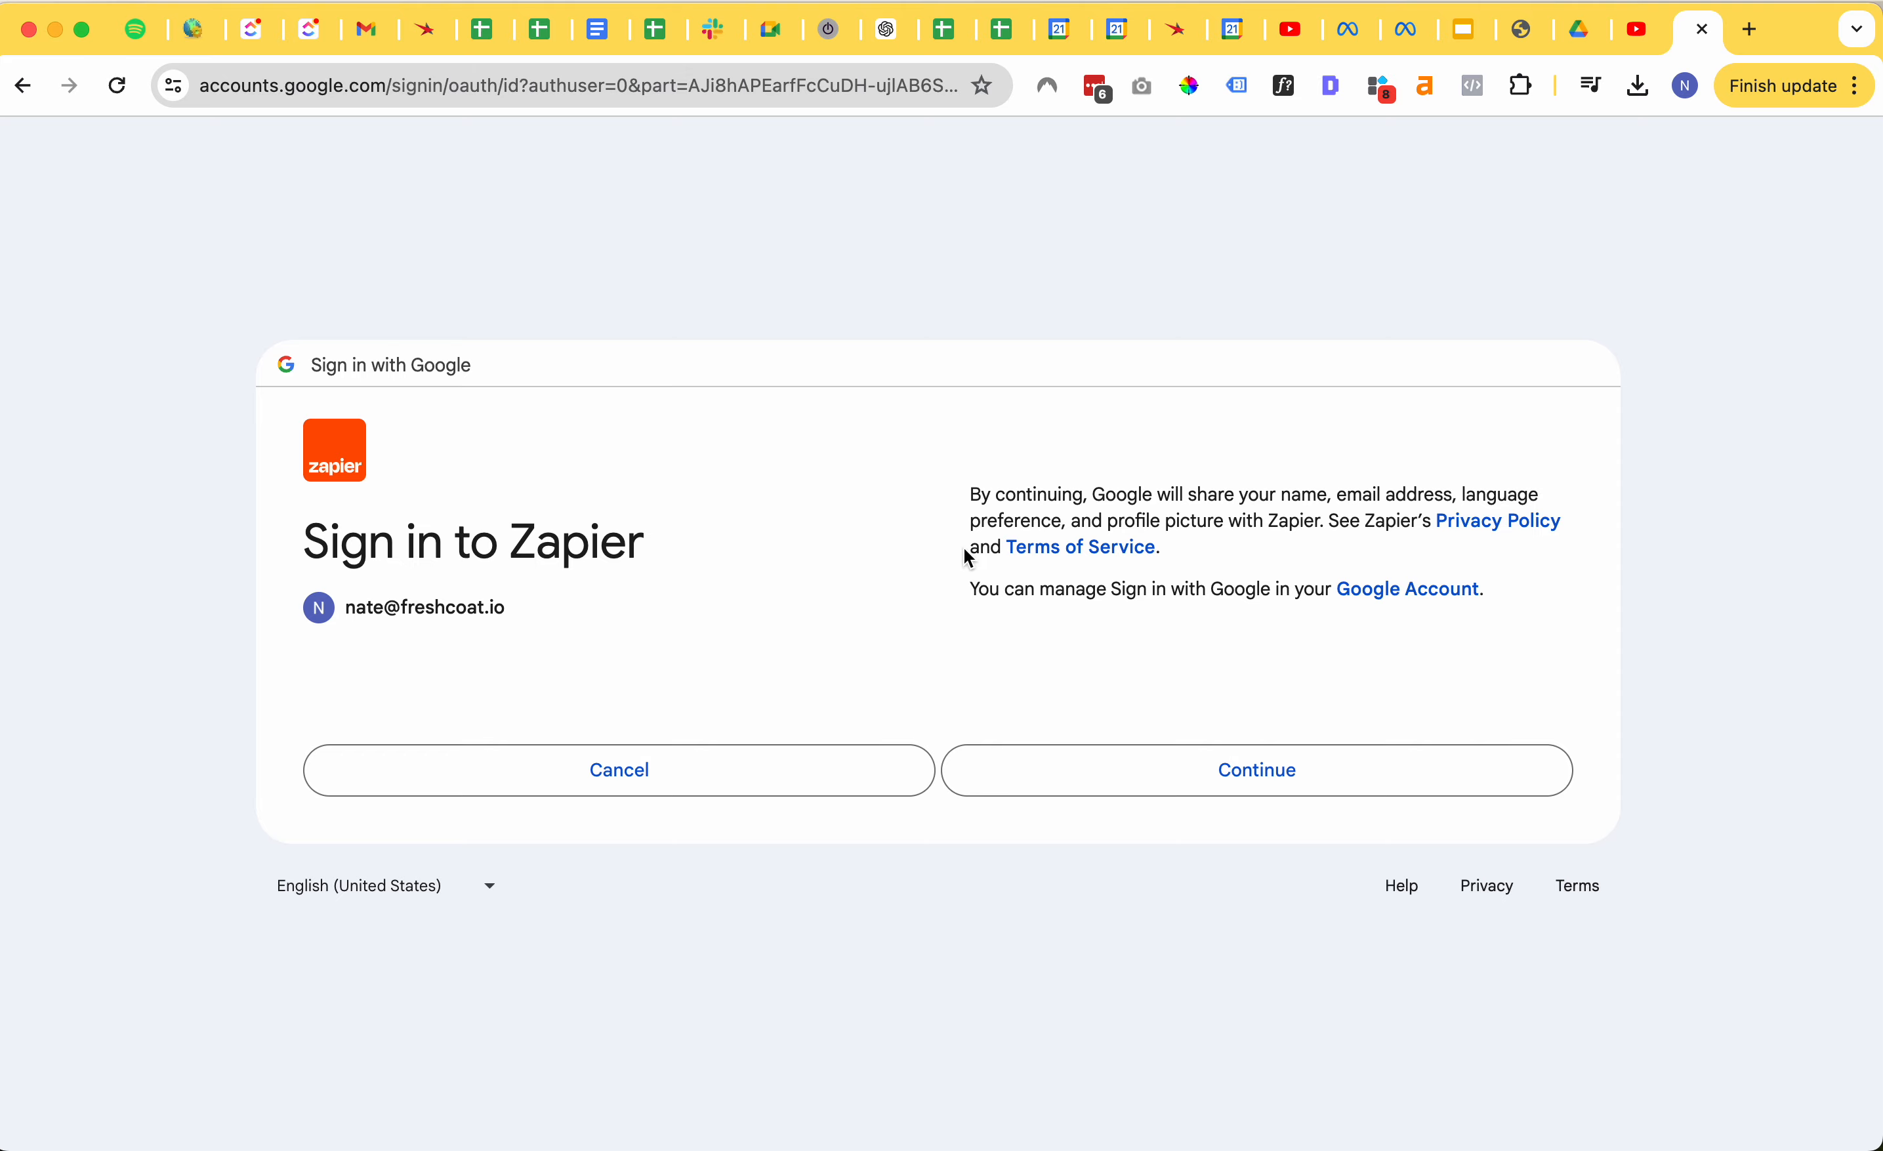
click(1085, 782)
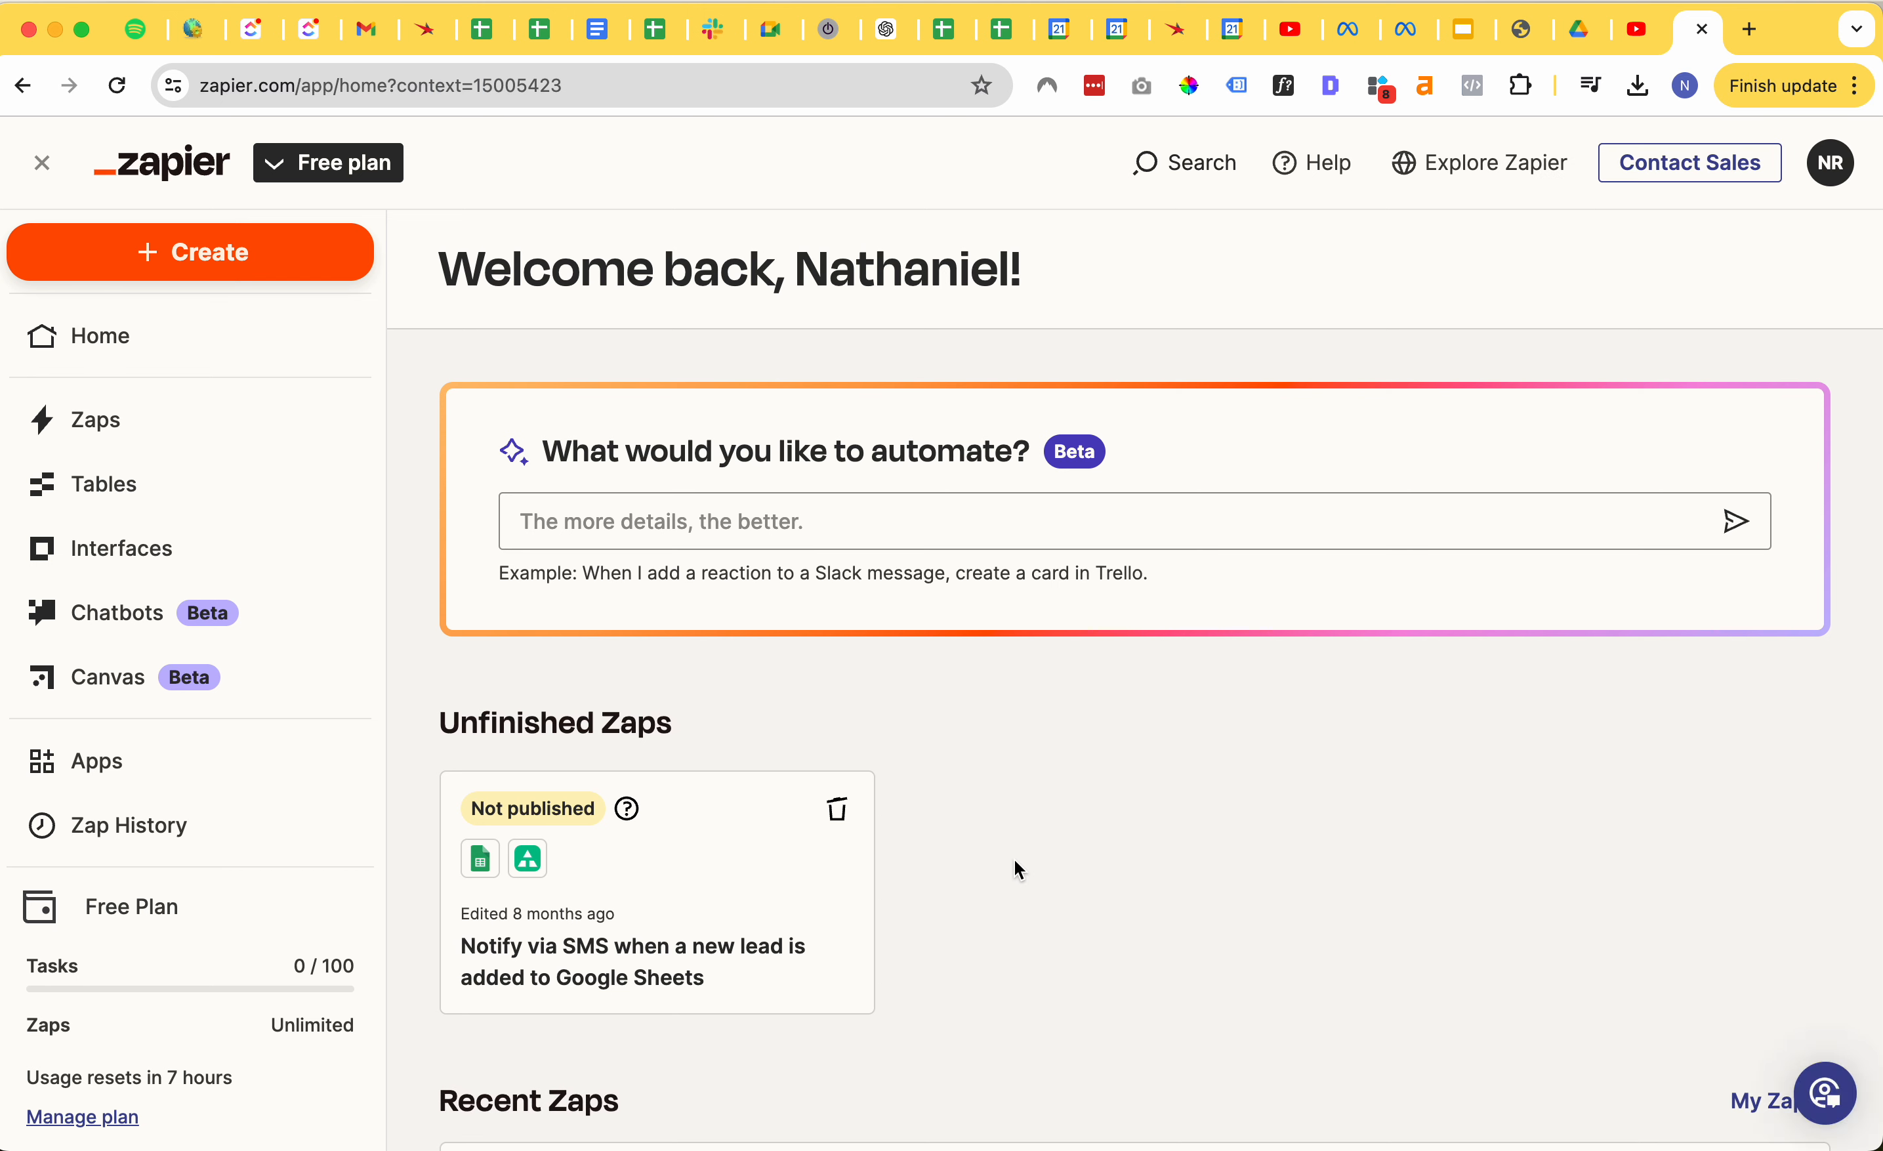
- Look at the Google Sheets trigger of the unfinished Zap "Notify via SMS when a new lead is added to Google Sheets", and leave its editor
click(670, 917)
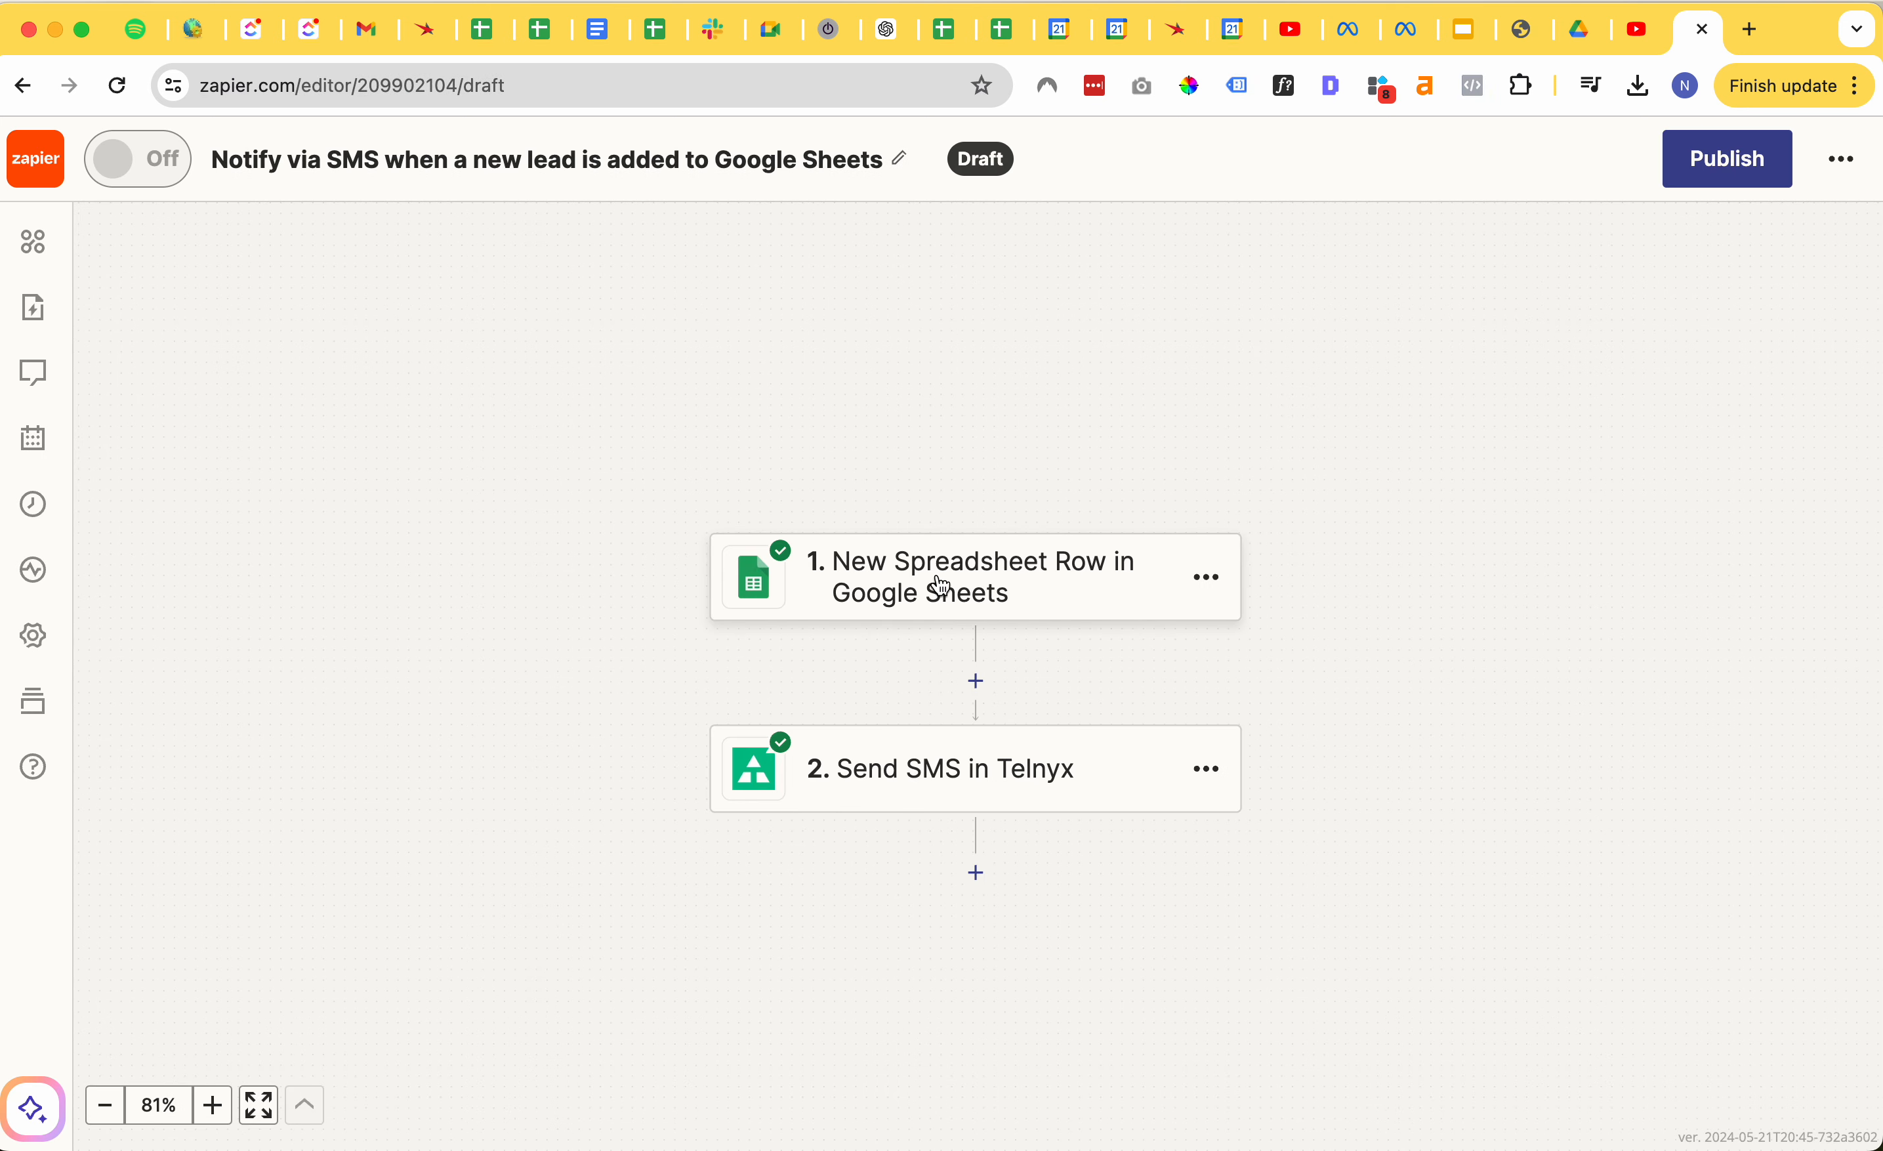
click(942, 585)
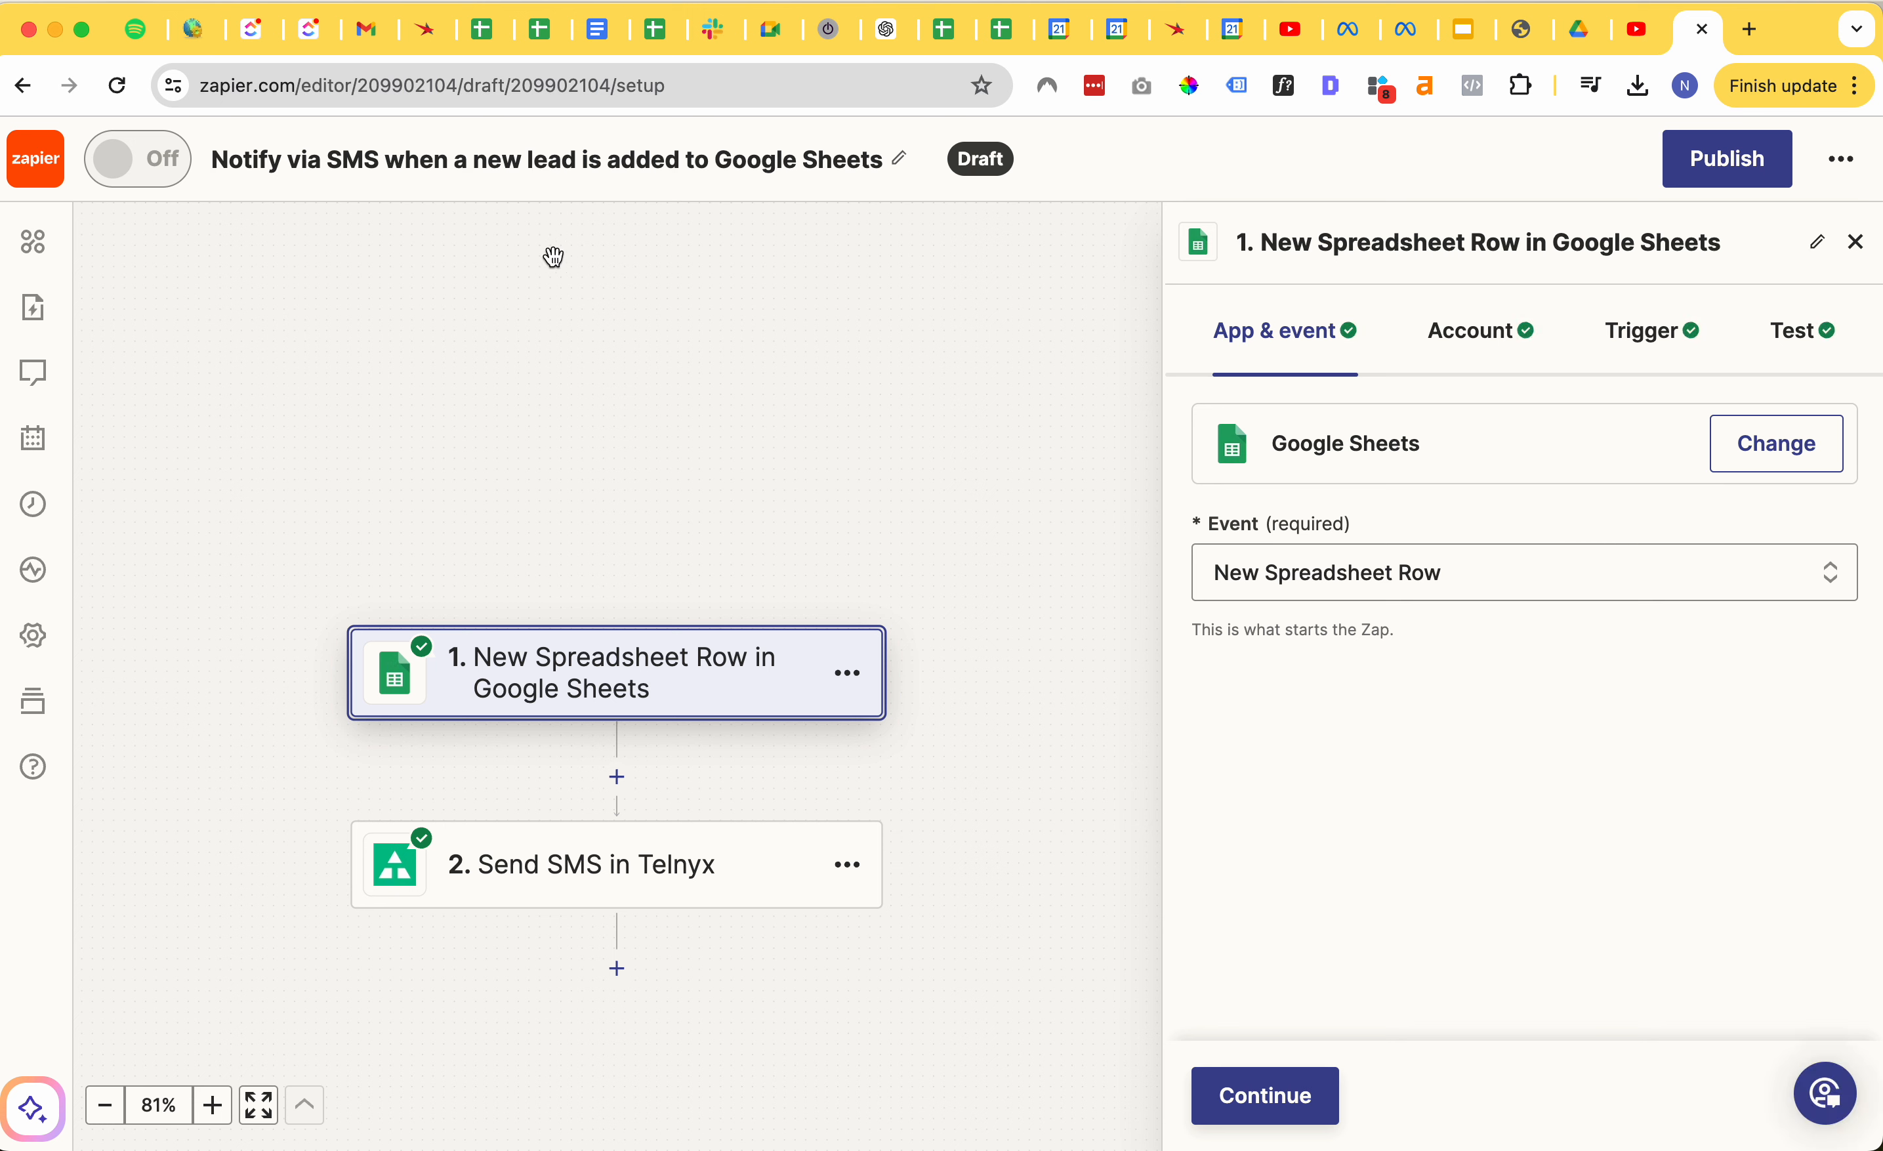
click(35, 174)
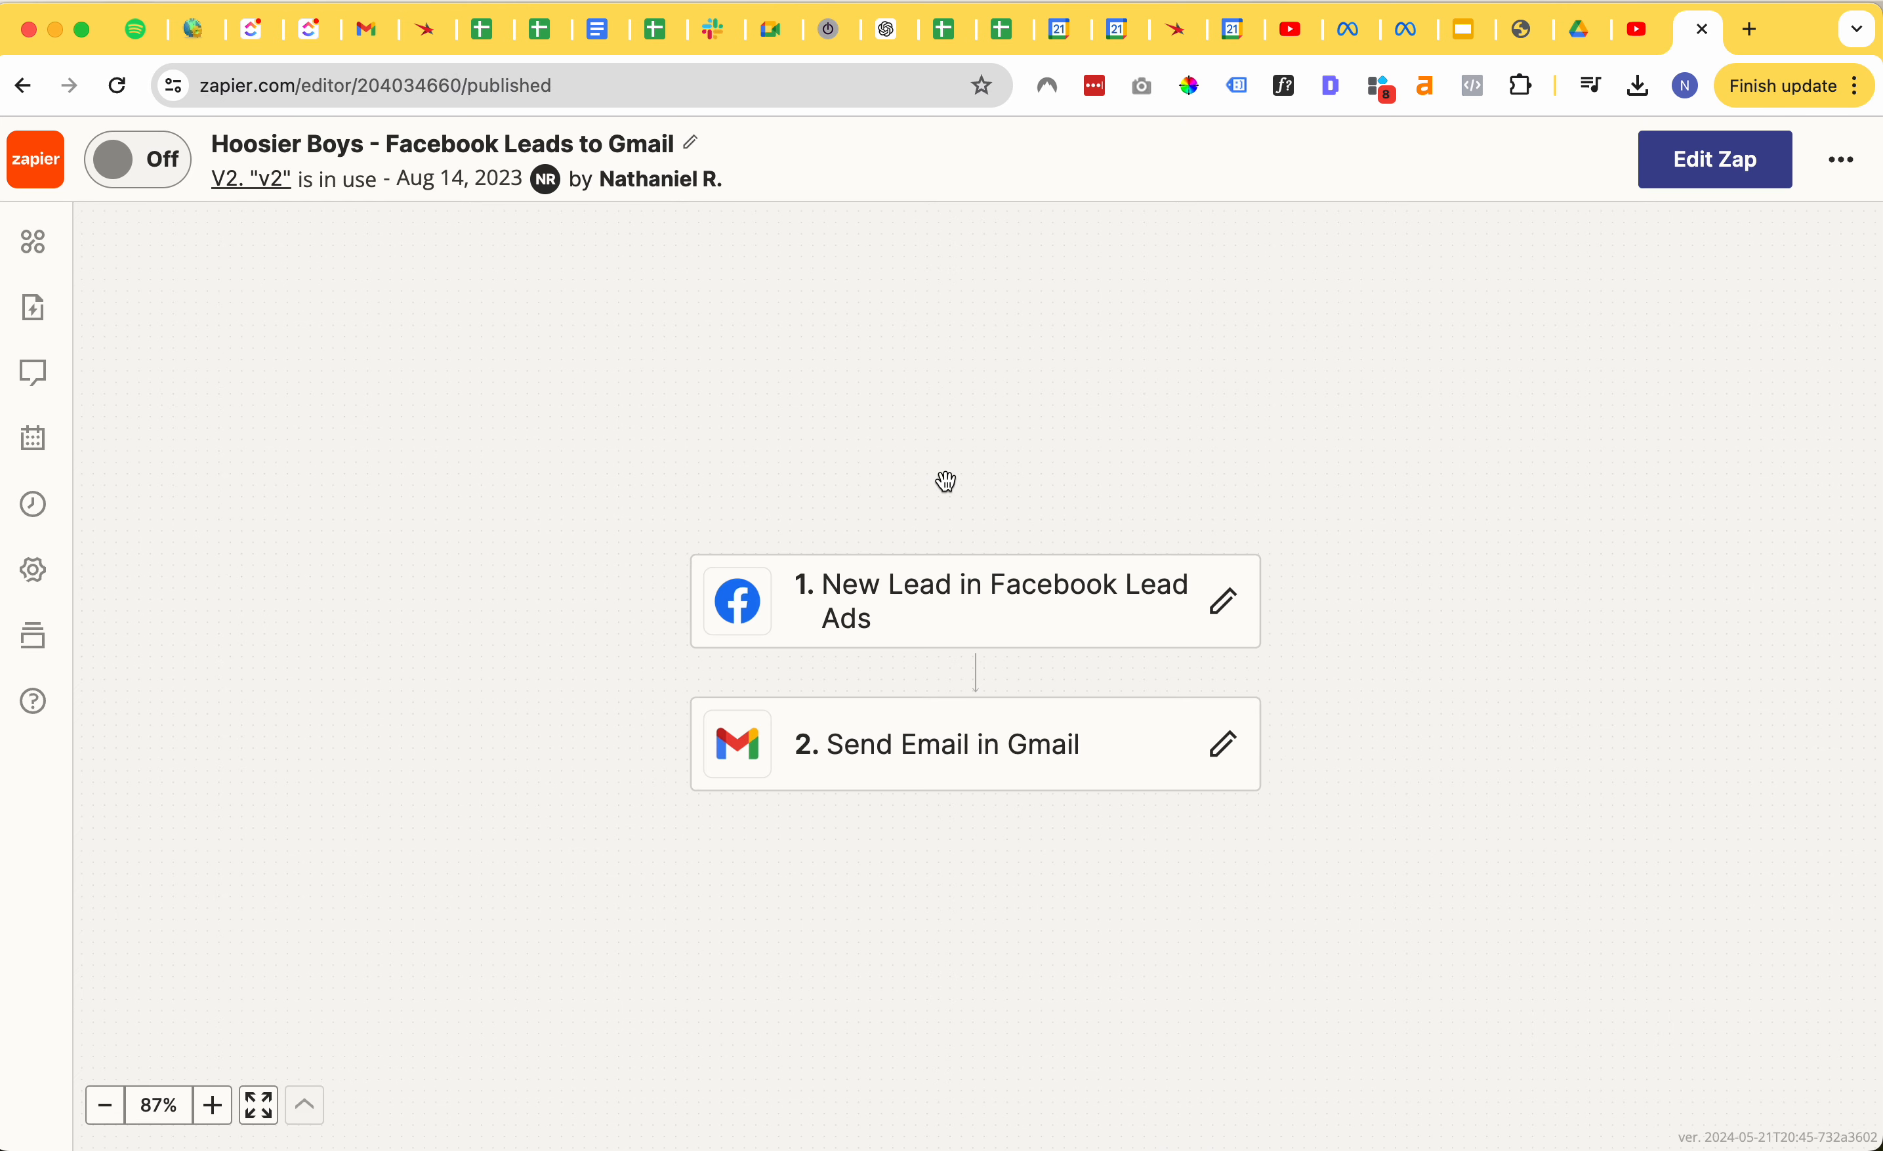
- Examine the Facebook Lead Ads trigger's form and the Gmail email fields in the "Hoosier Boys - Facebook Leads to Gmail" Zap
click(1020, 596)
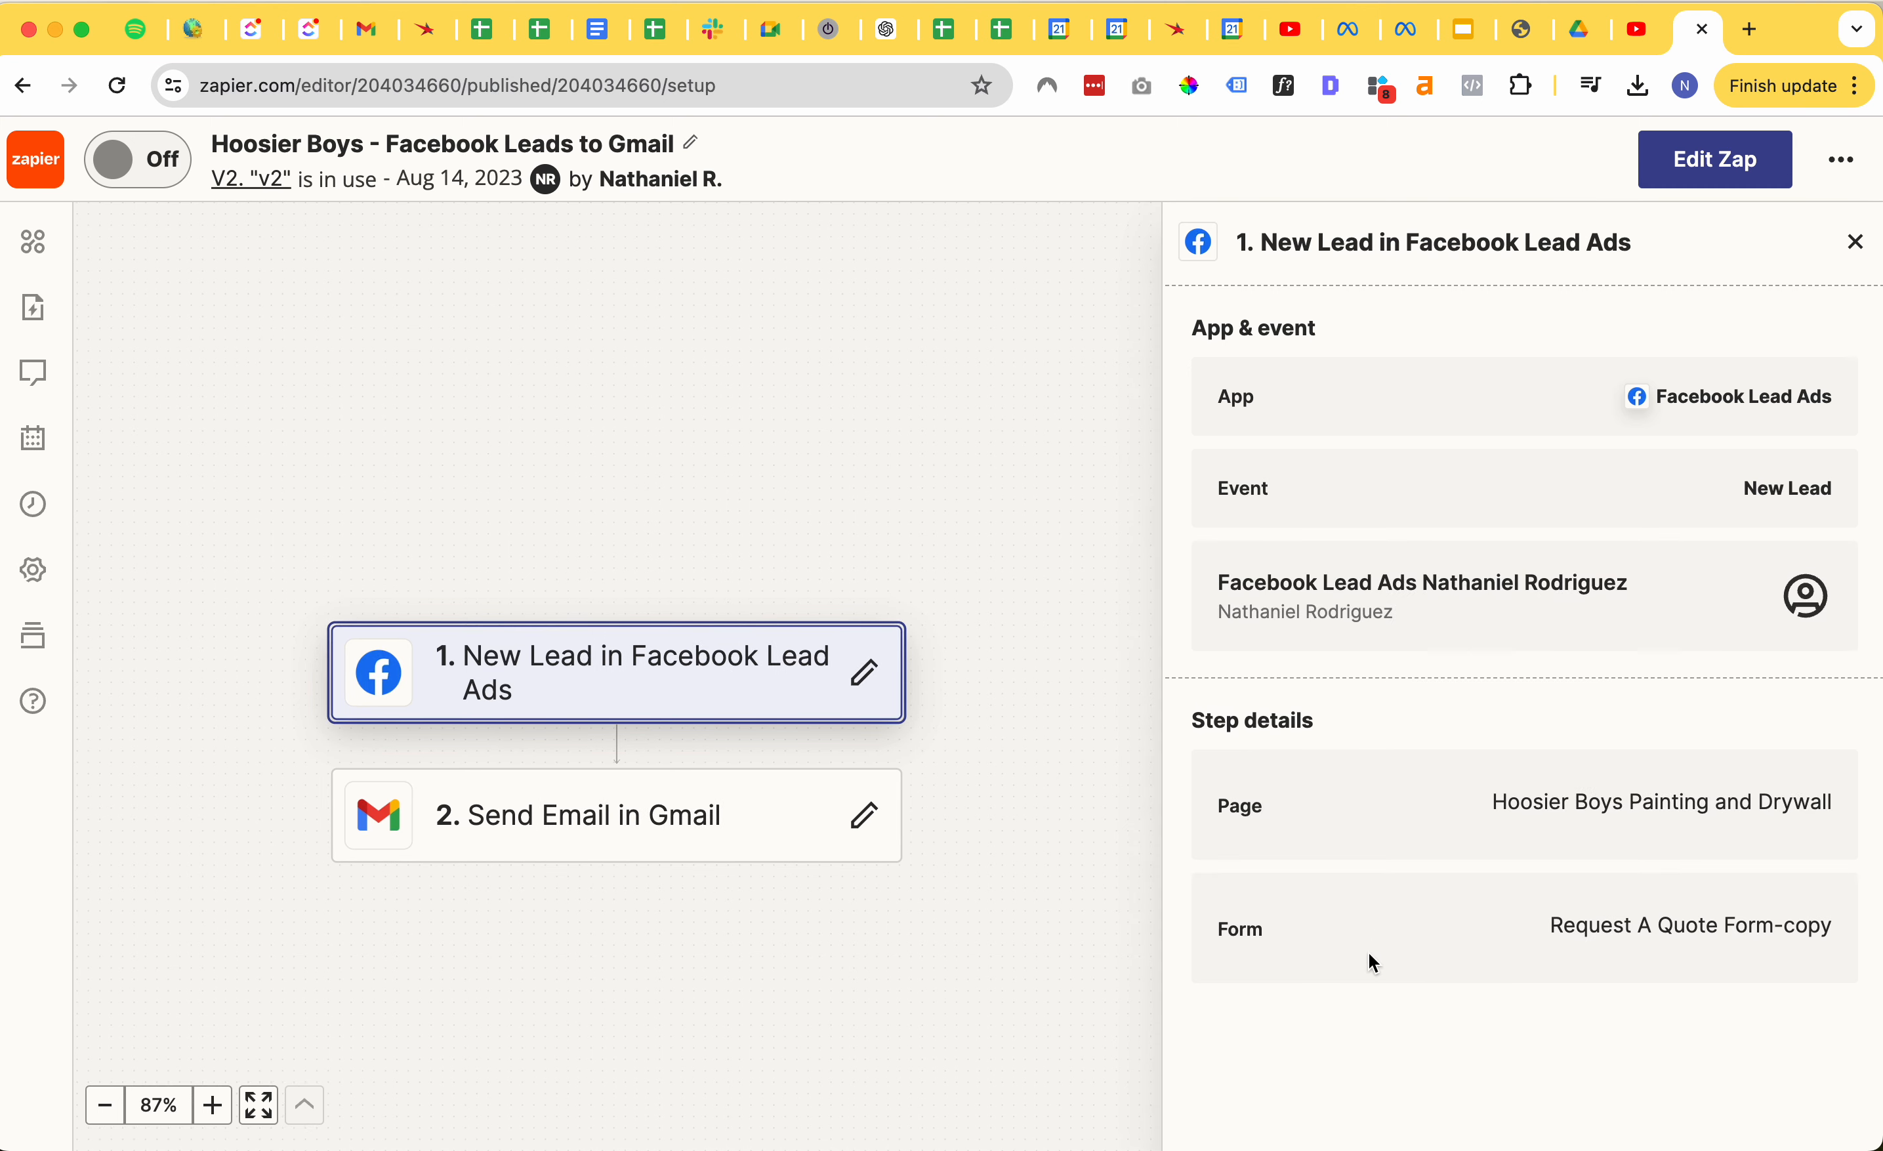
drag(1549, 932, 1773, 932)
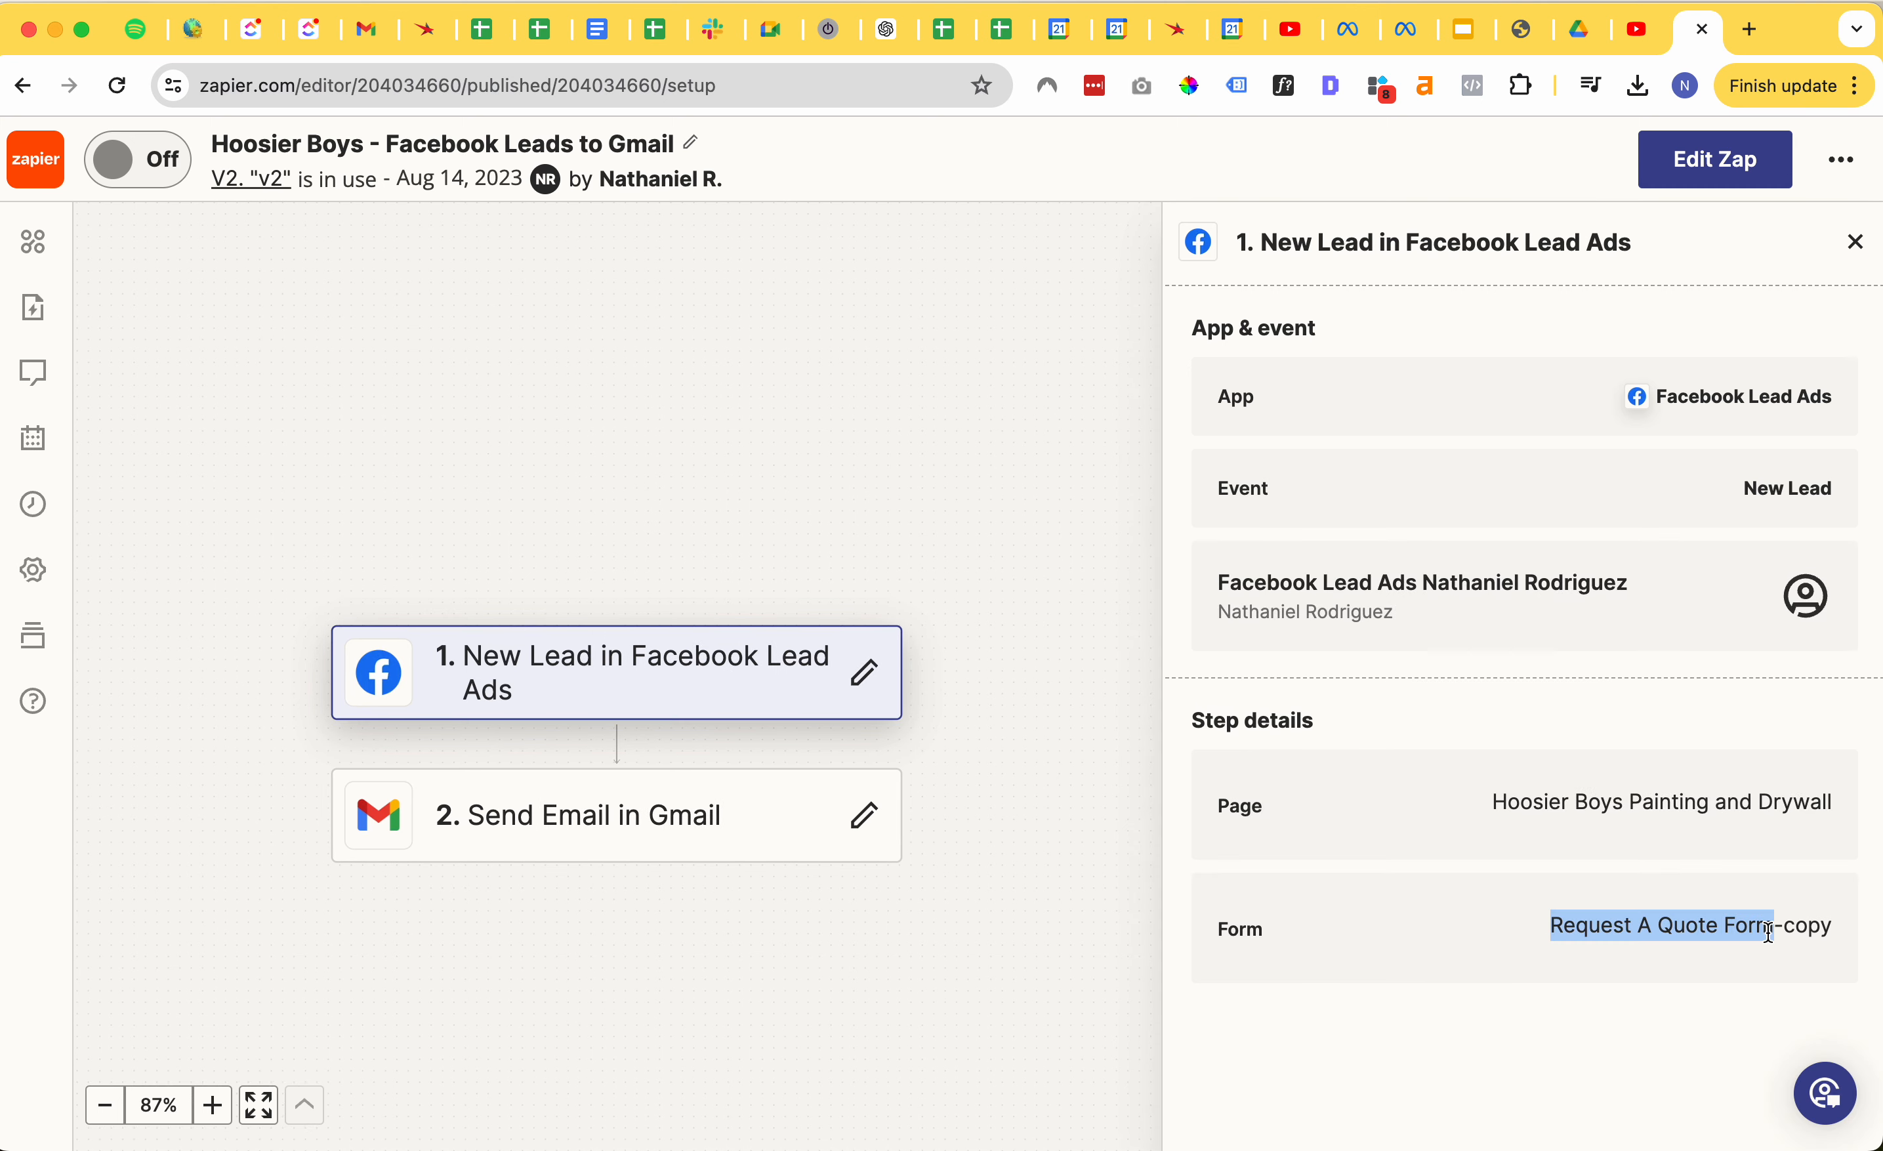
click(610, 828)
scroll(1507, 550, down, 10)
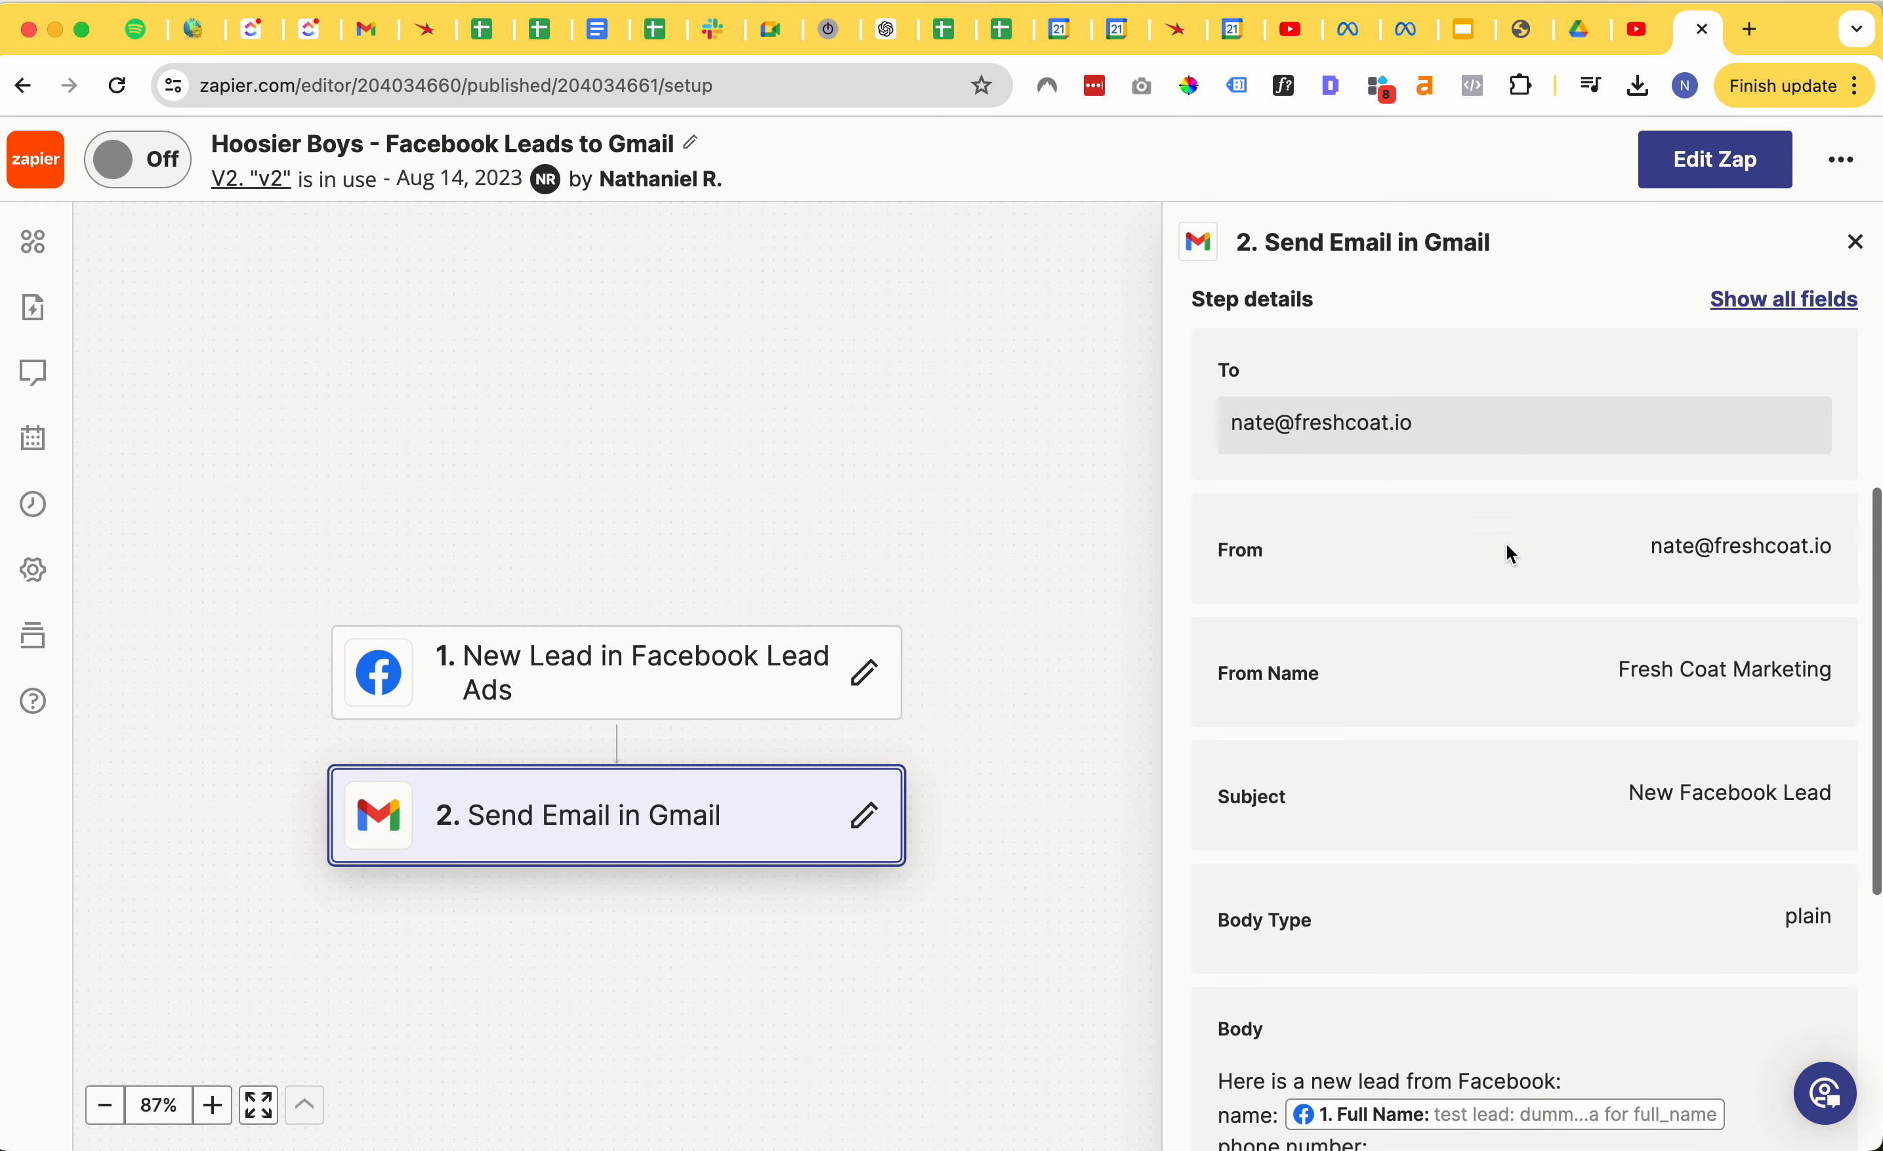
scroll(1415, 733, down, 2)
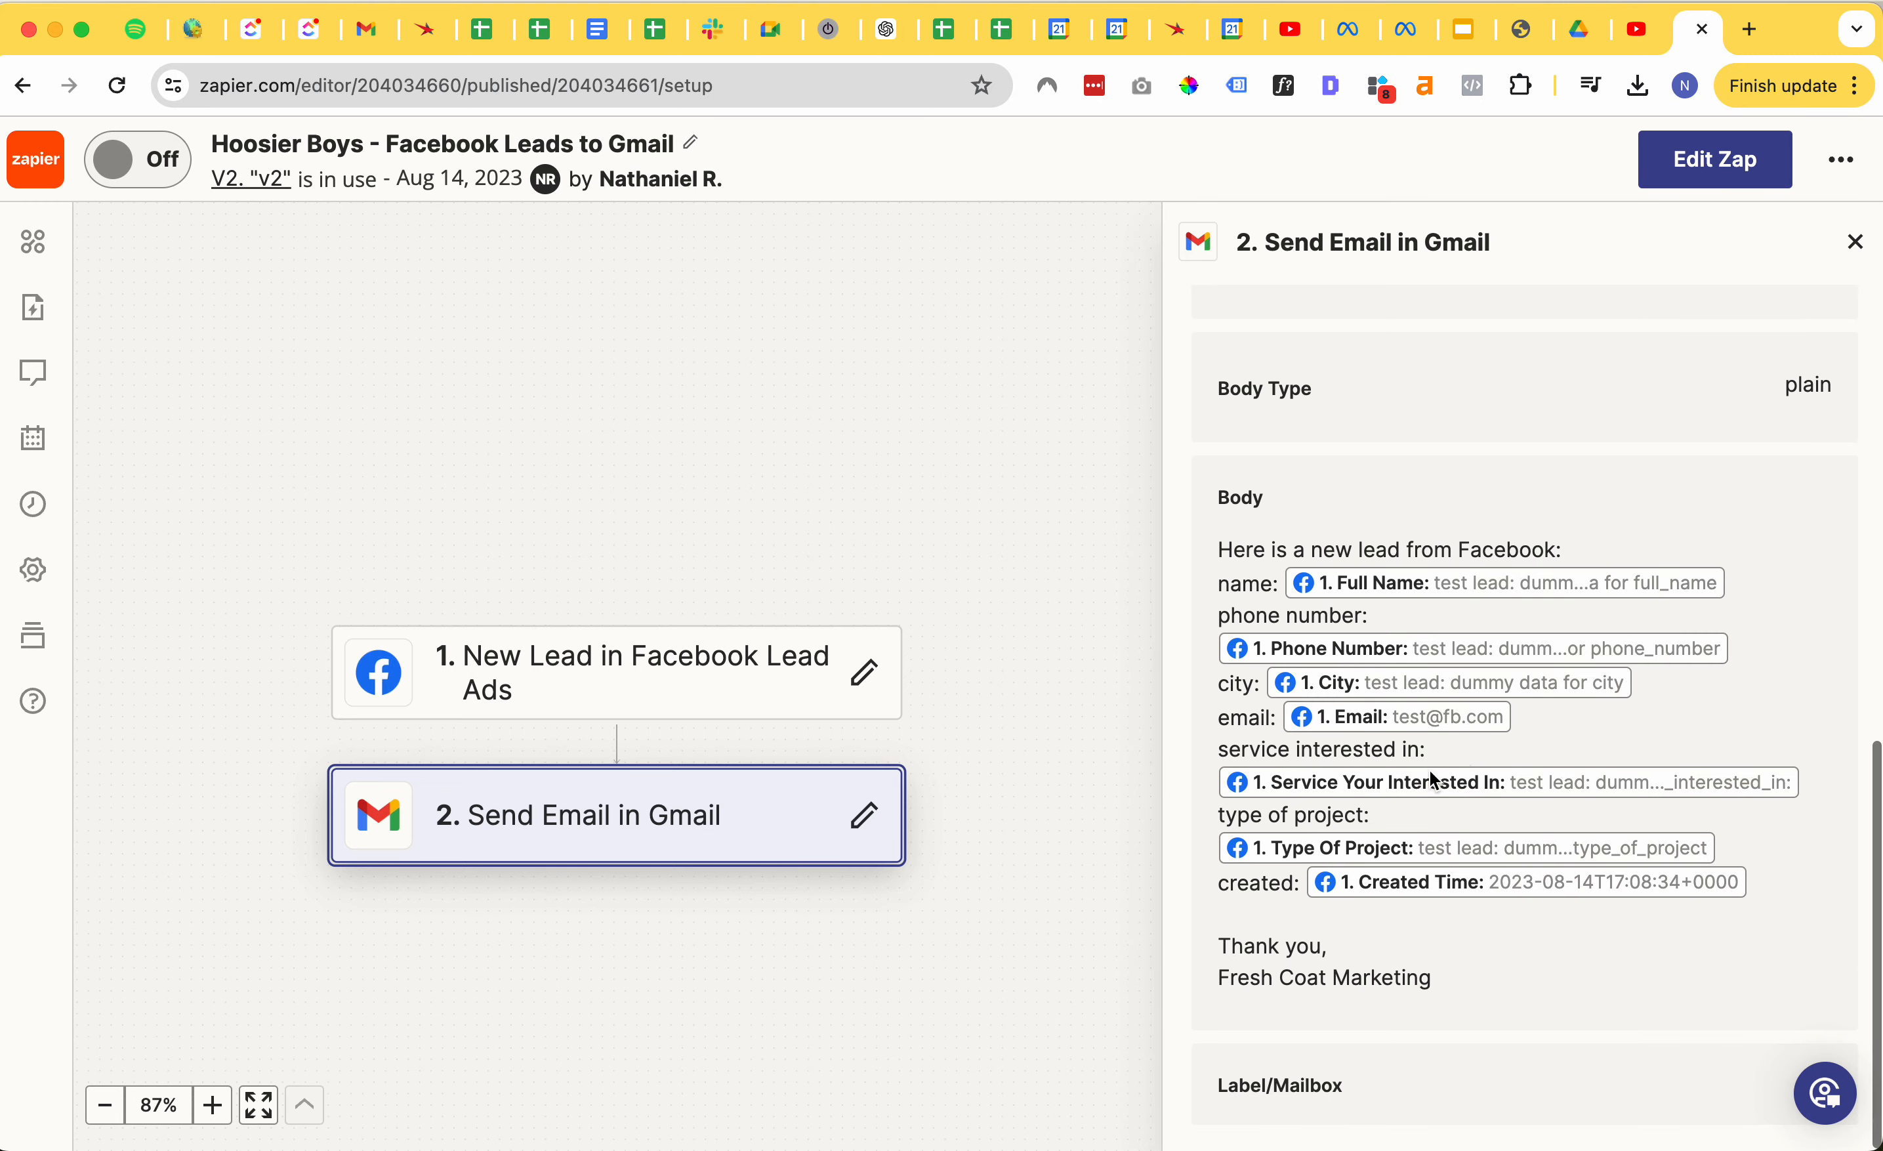
scroll(1461, 804, up, 10)
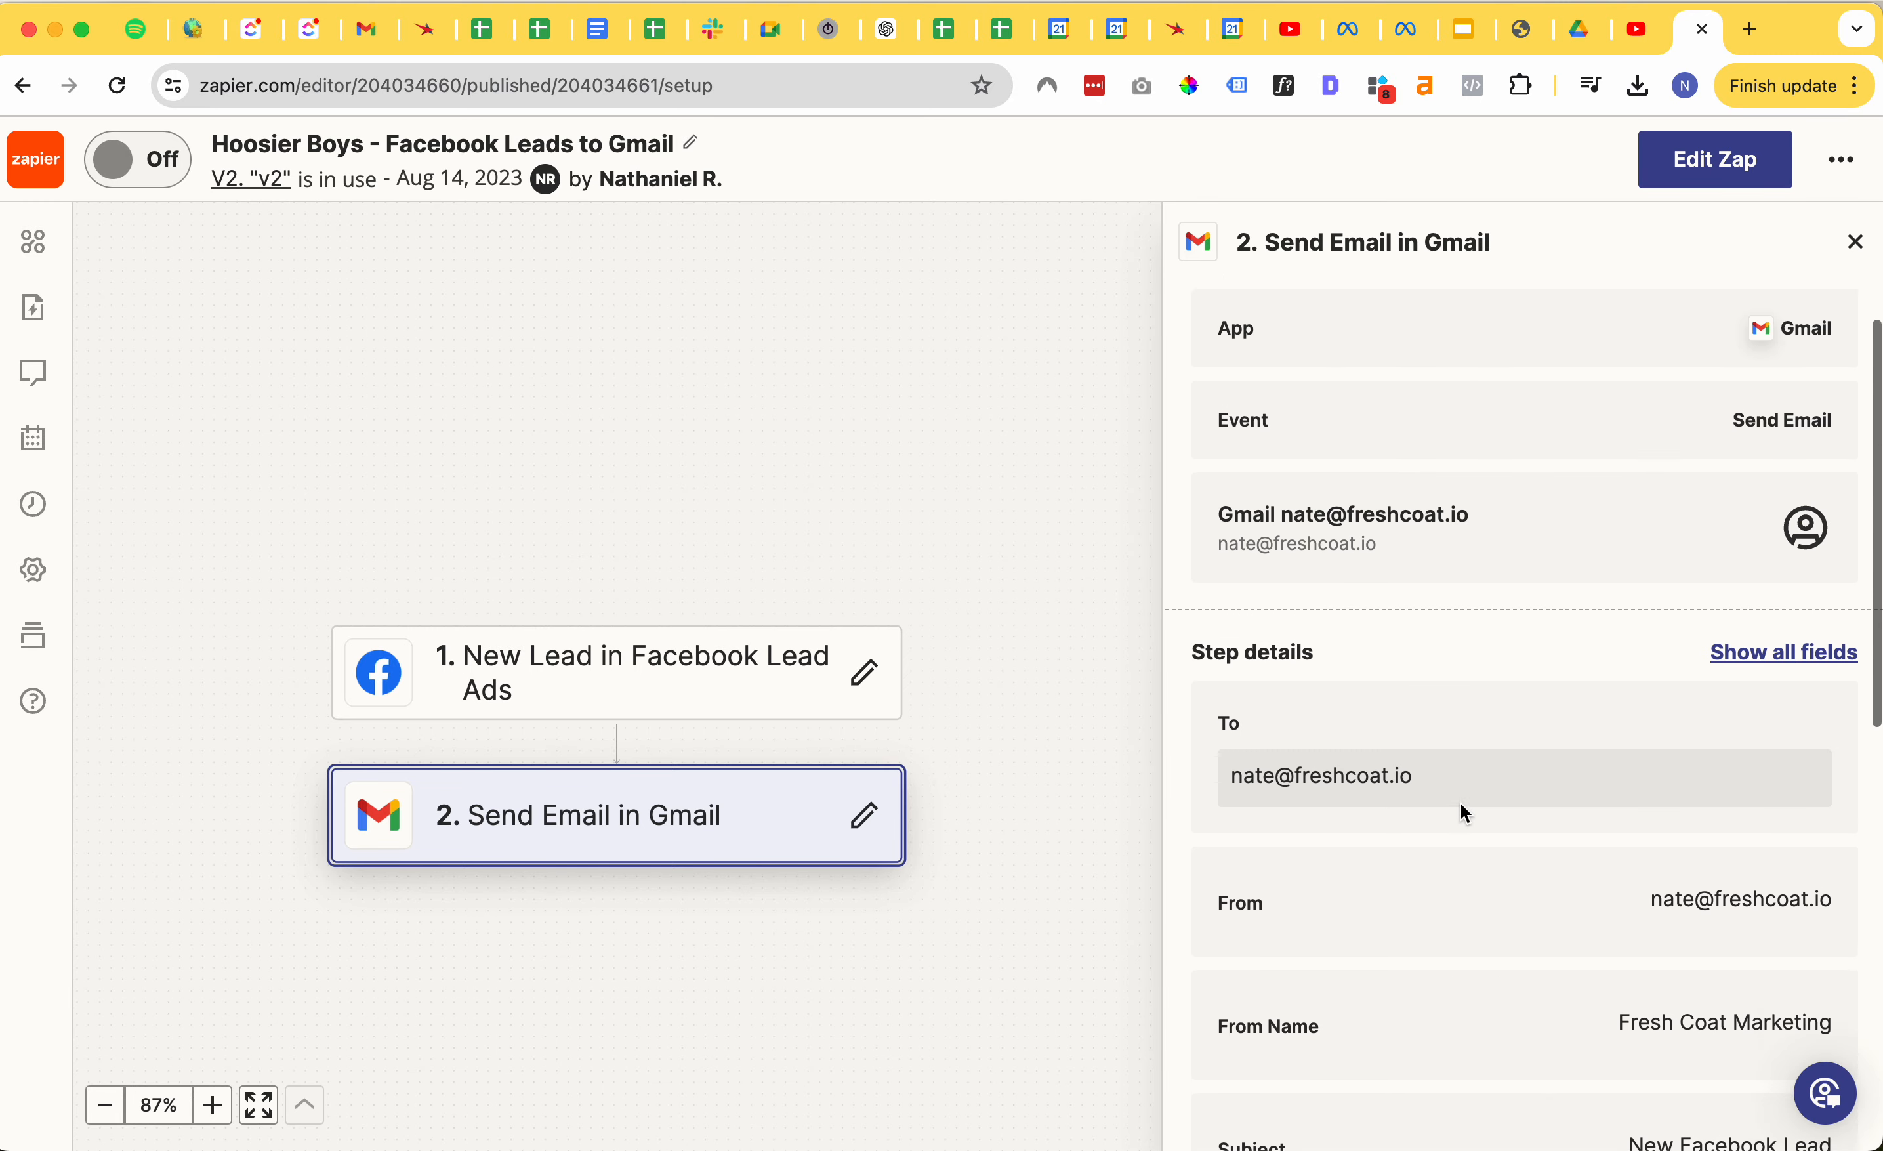
click(1853, 258)
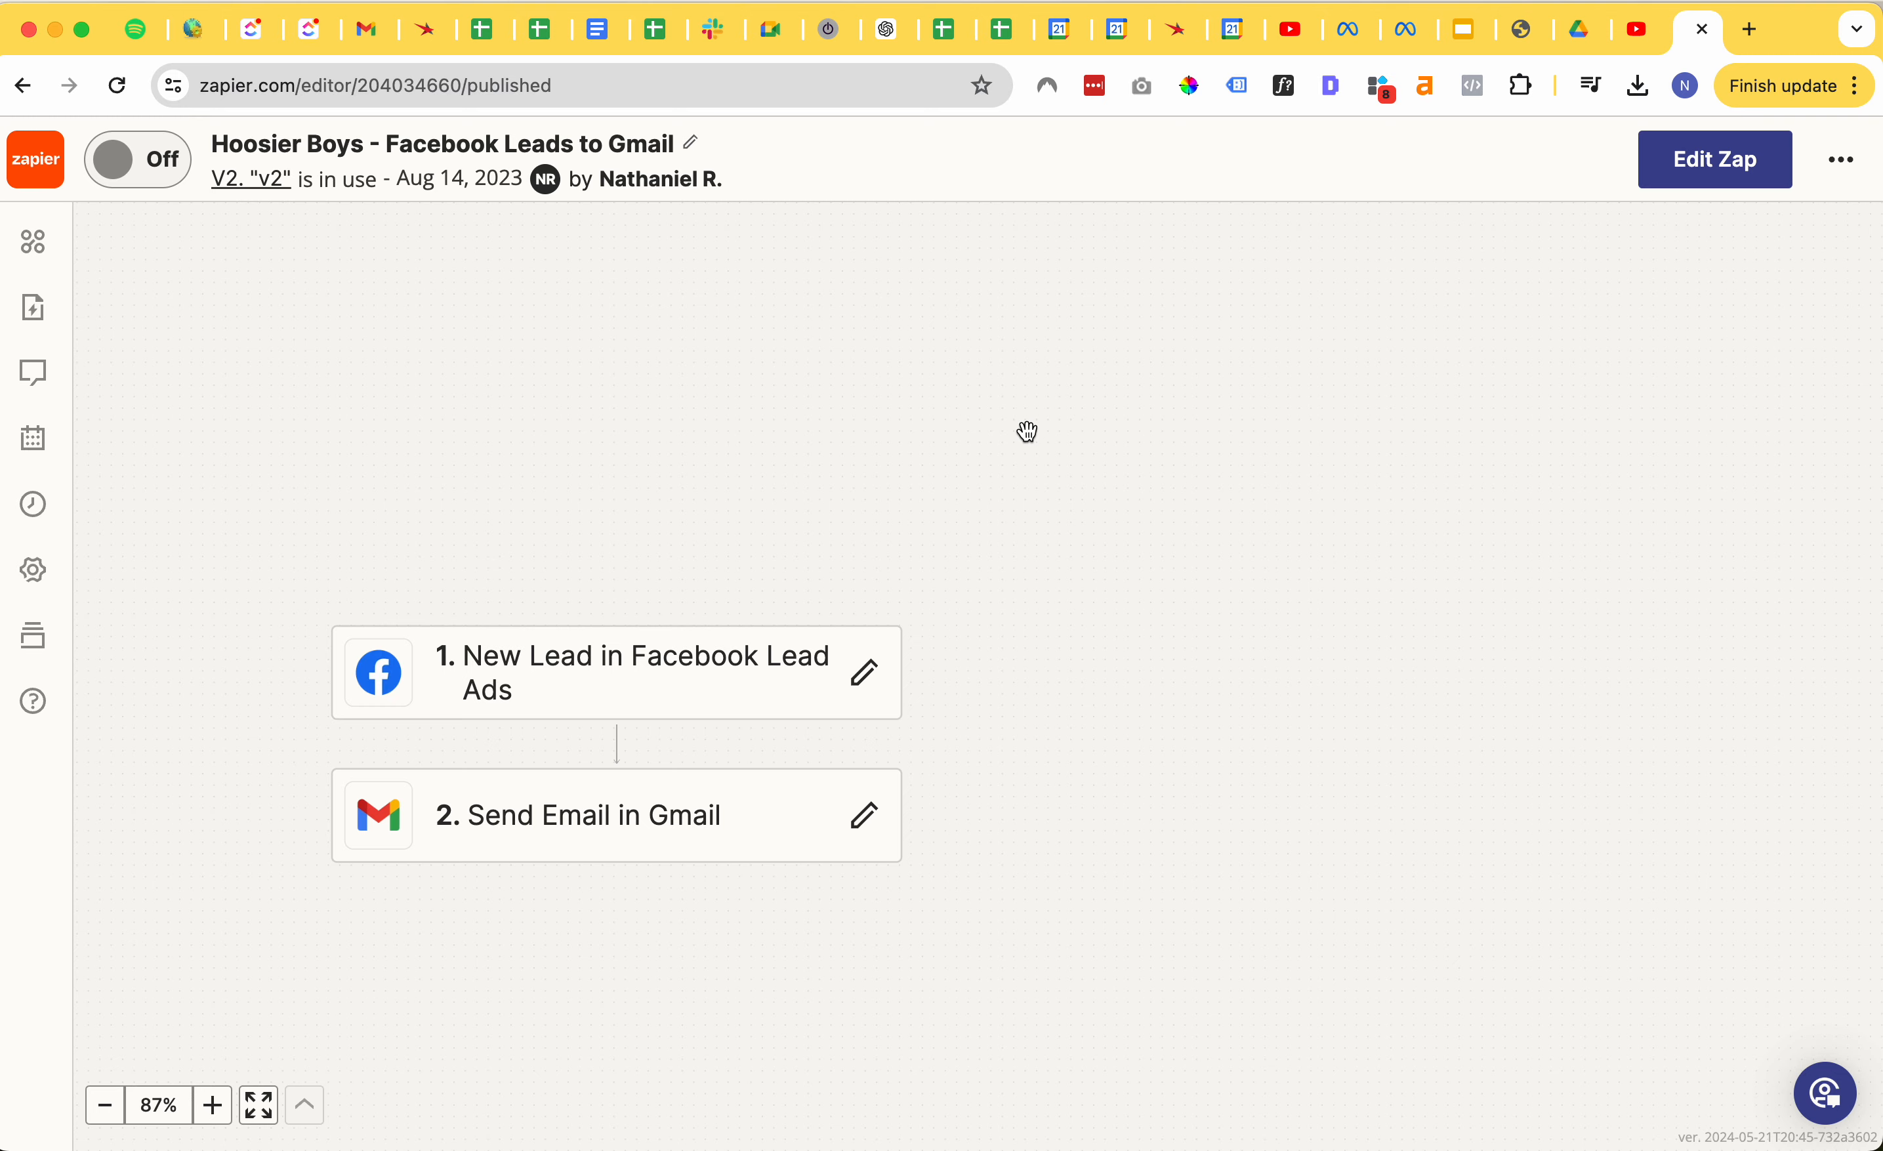
- Open gohighlevel.com in a new browser tab
click(1750, 30)
text(goh)
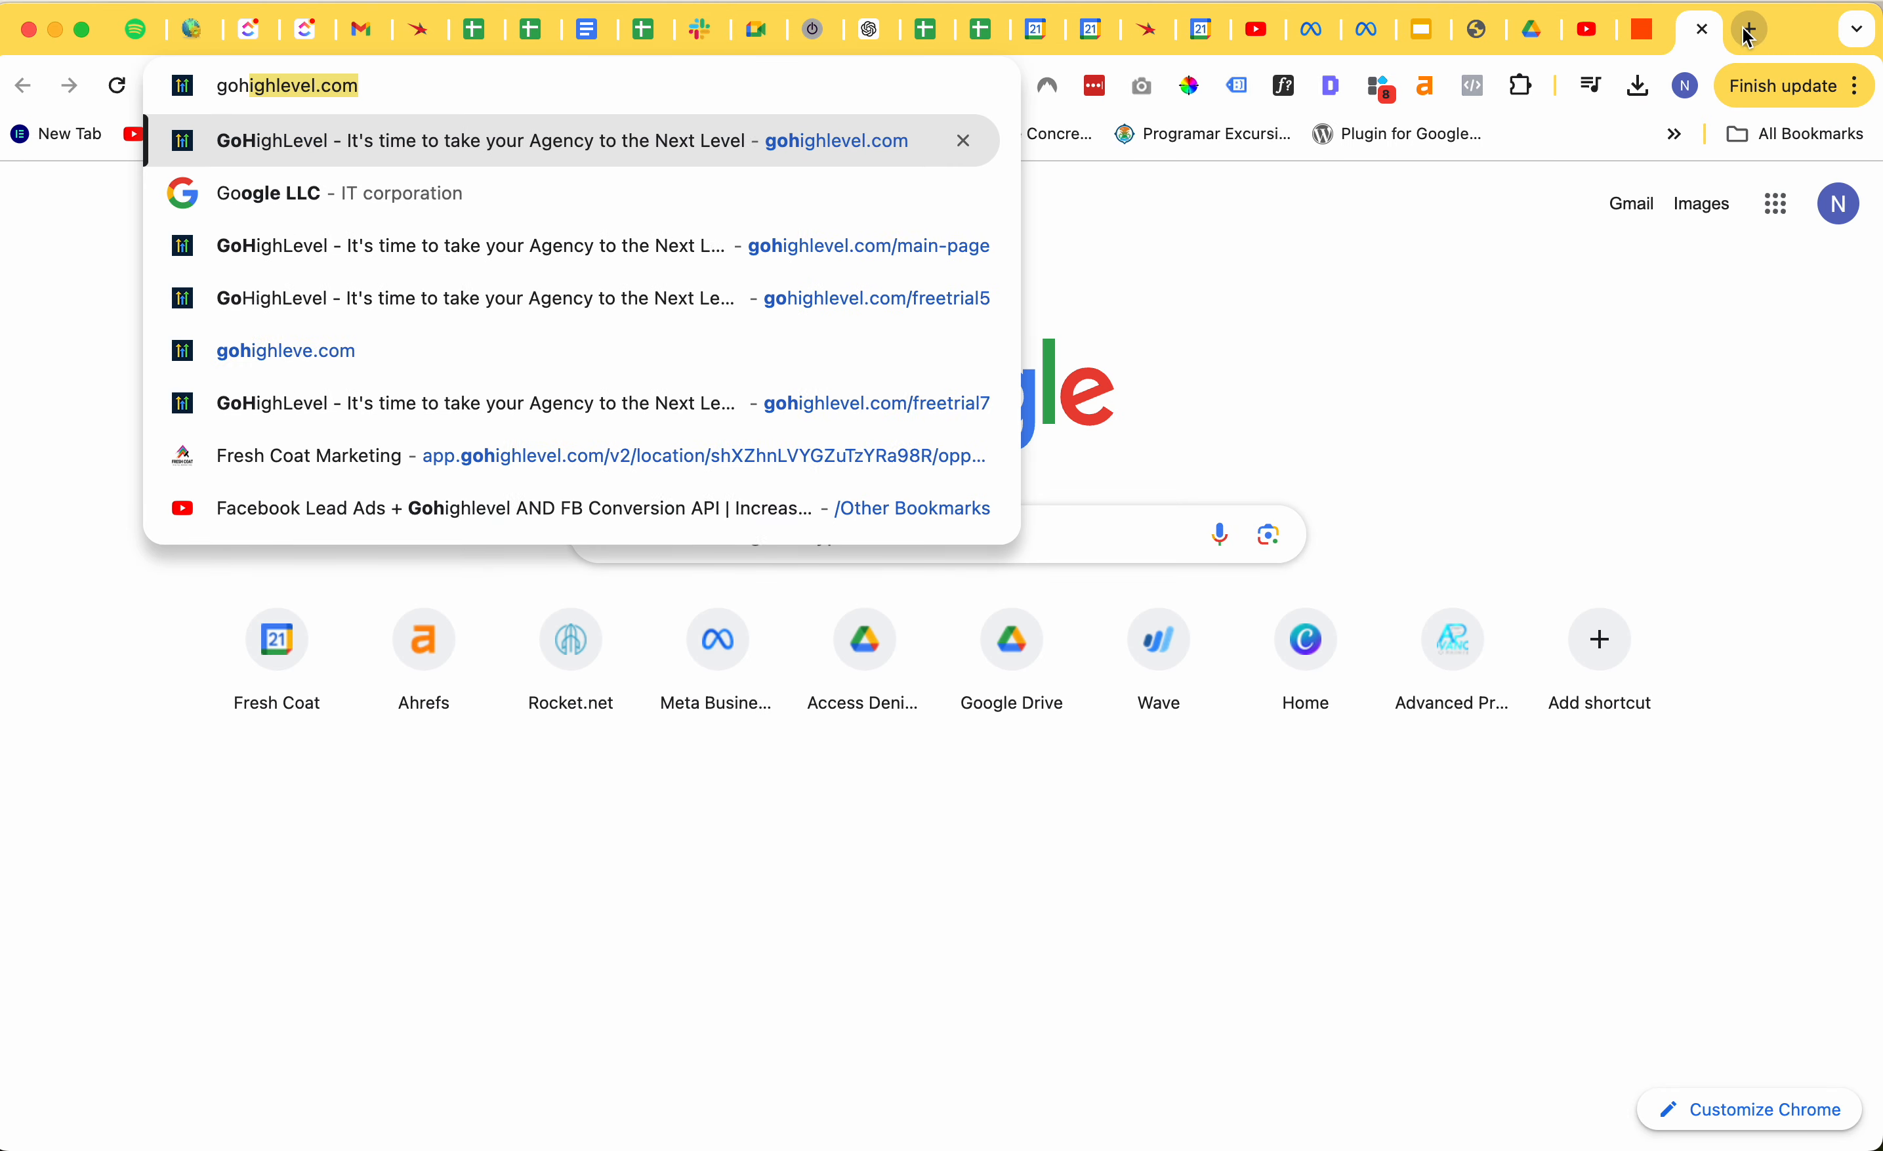
text(ighl)
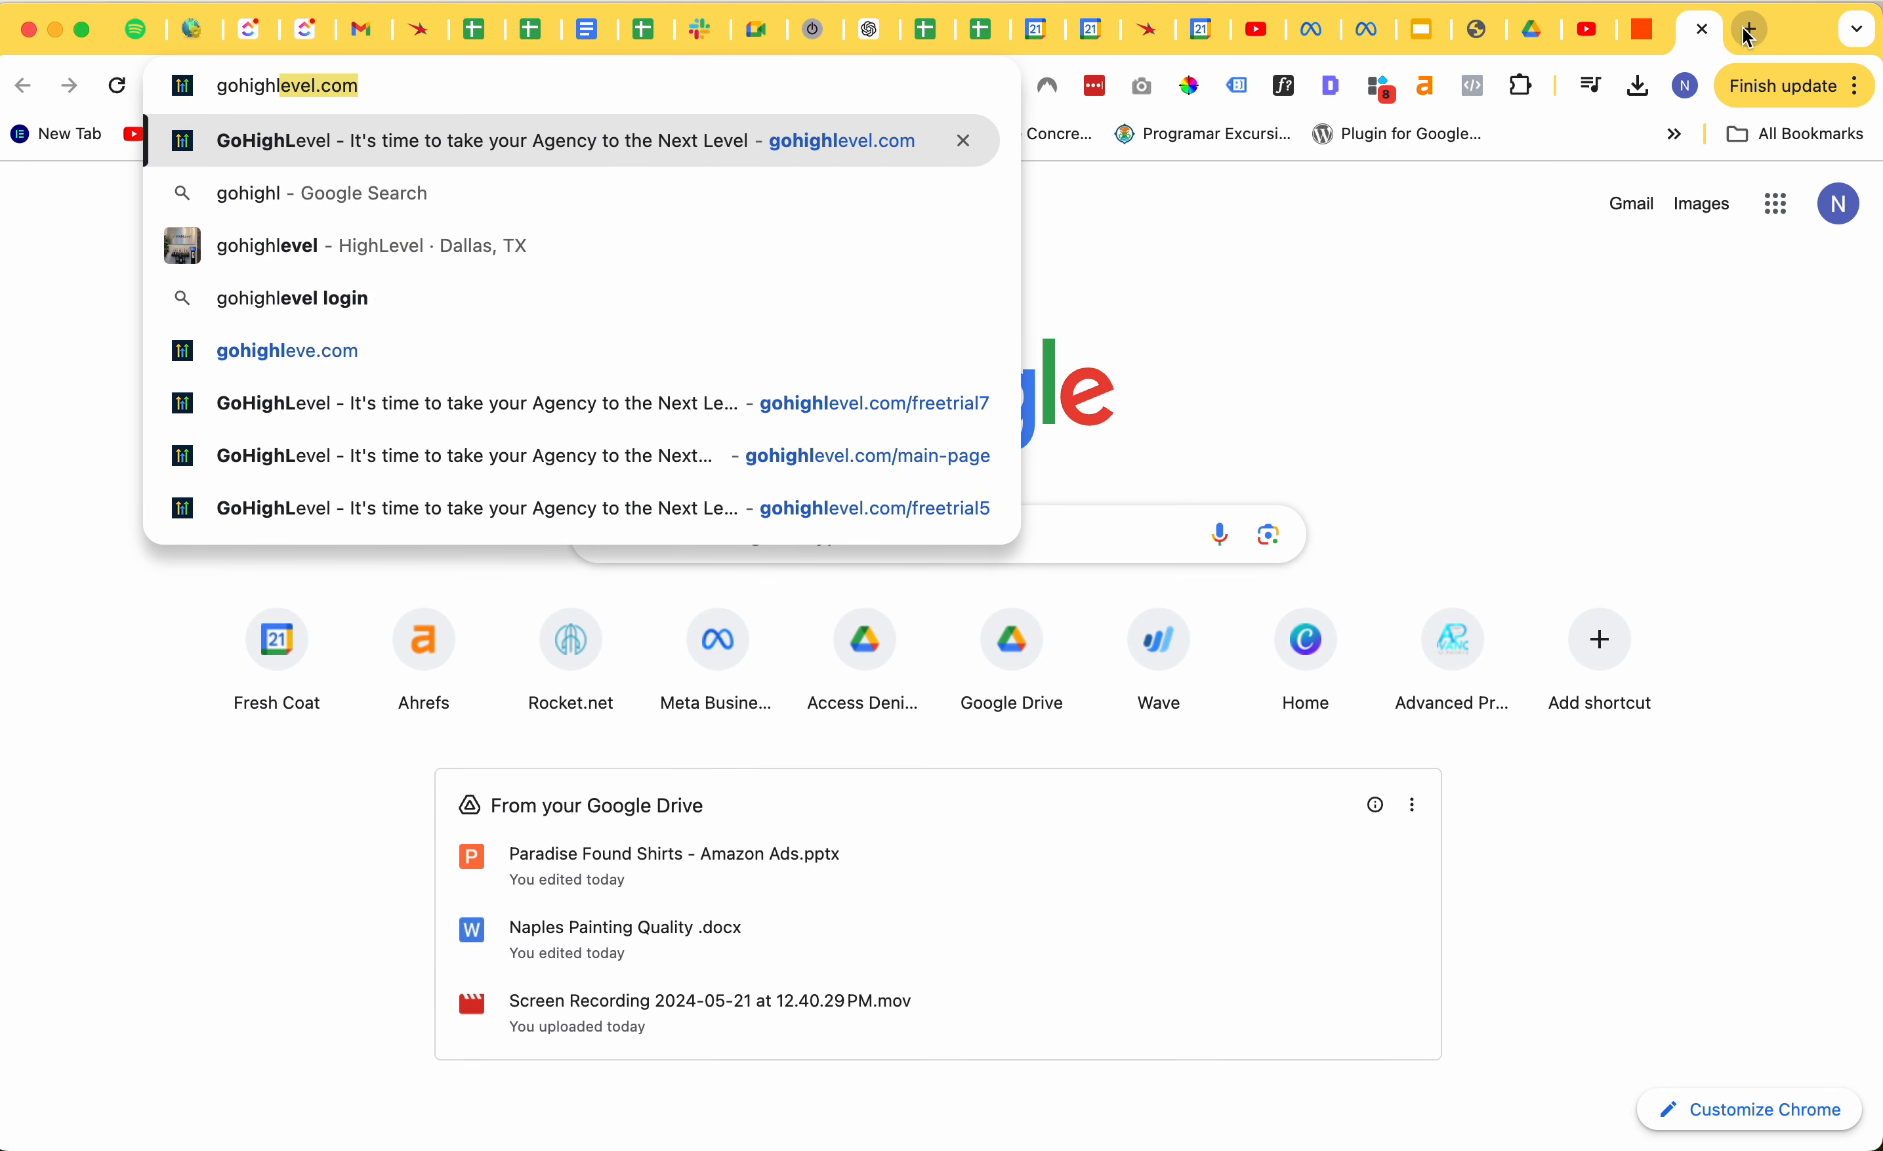
text(evel.com)
key(Return)
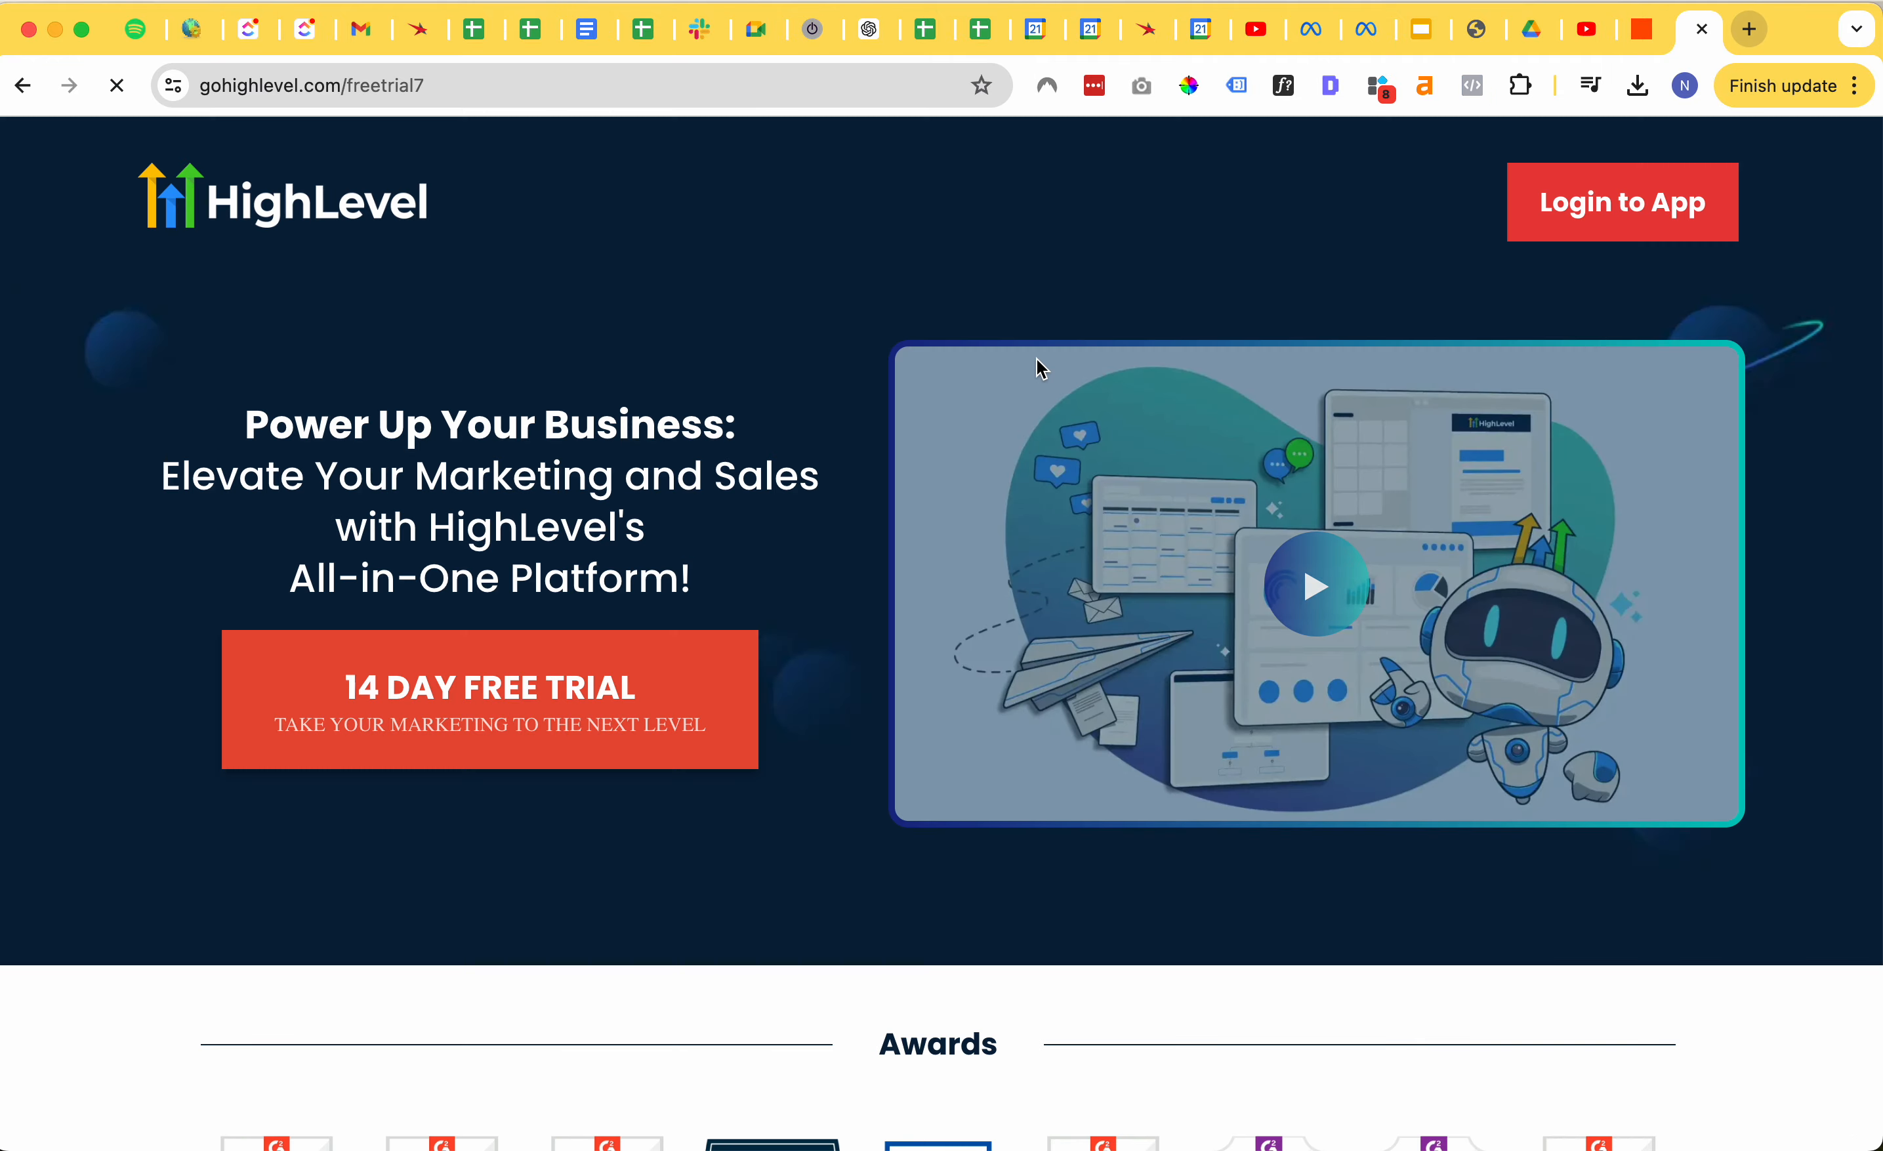
- Read the HighLevel page's sections on capturing leads, nurturing leads and fully automated booking
scroll(685, 559, down, 20)
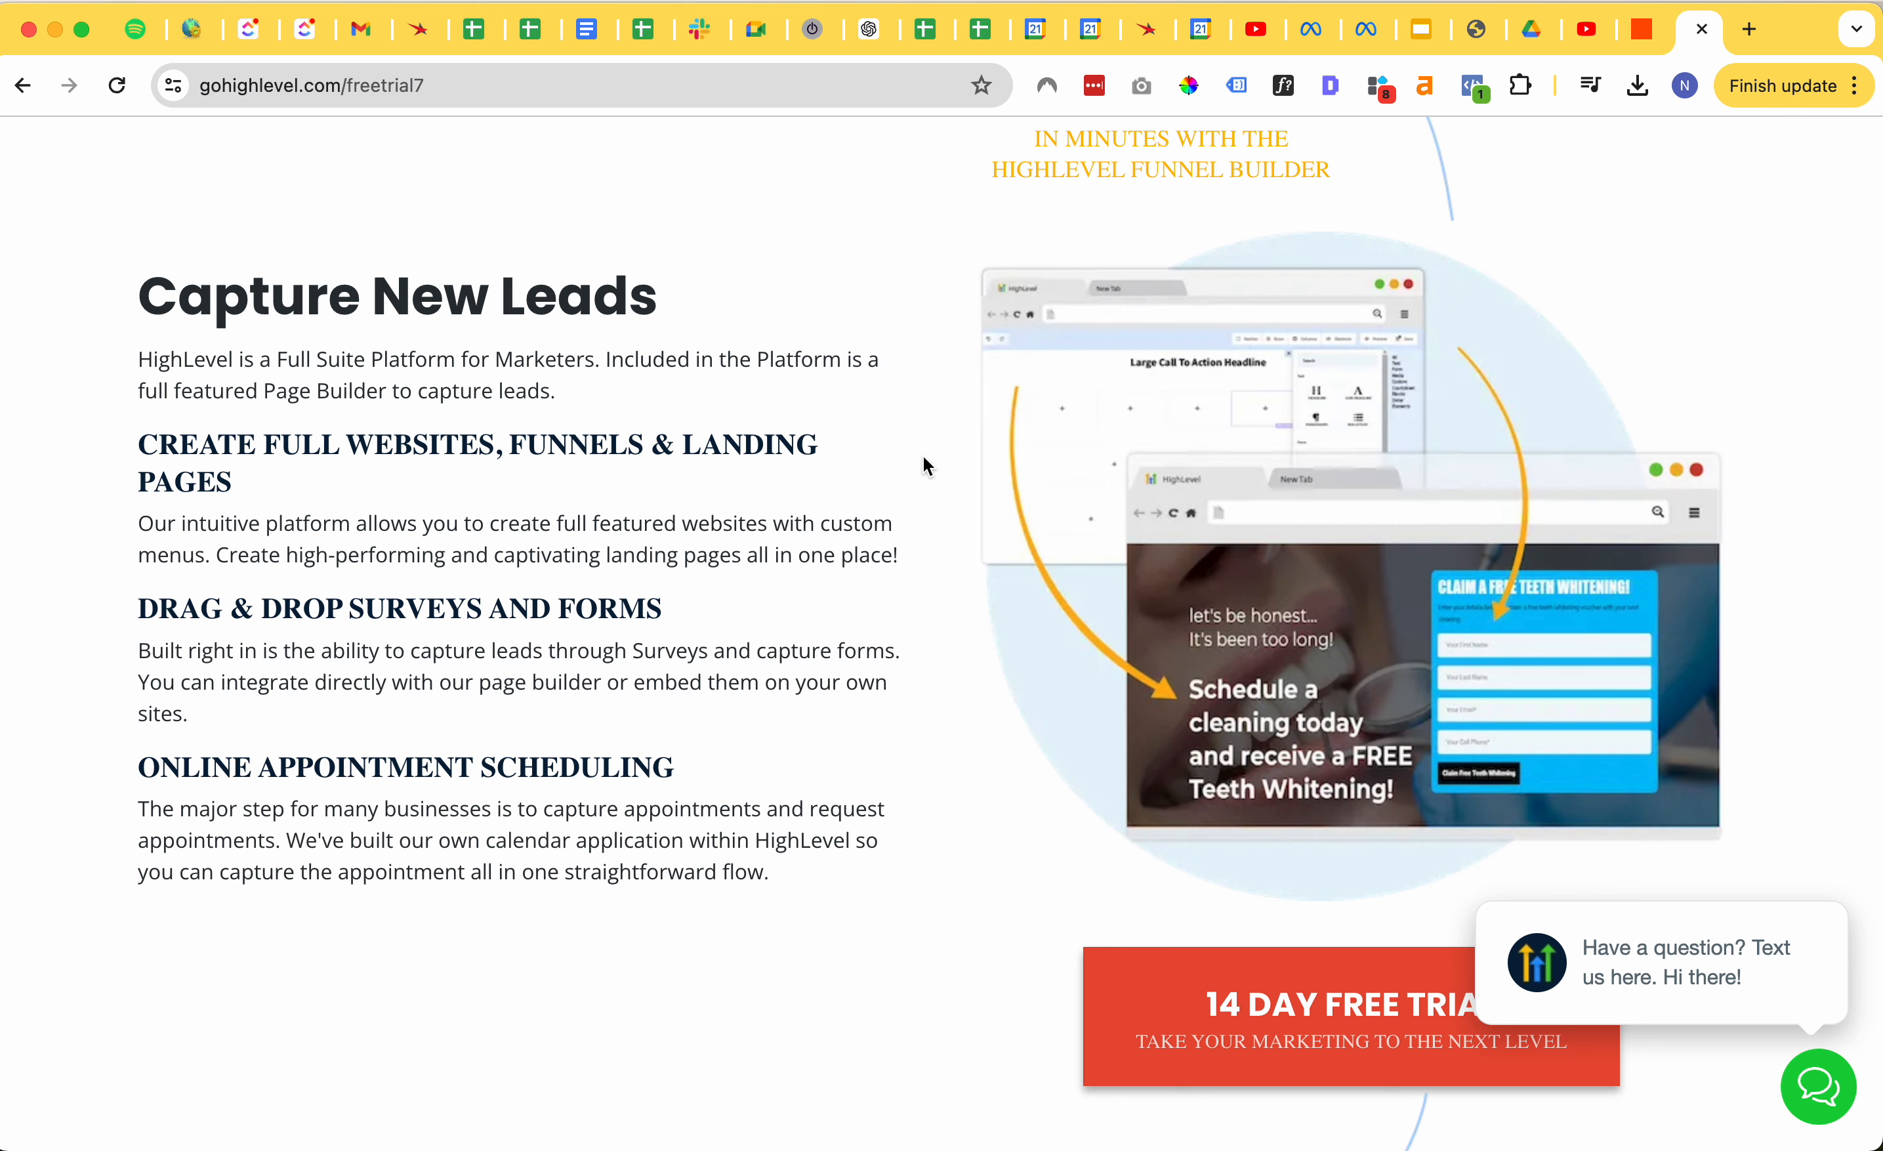
scroll(924, 457, down, 10)
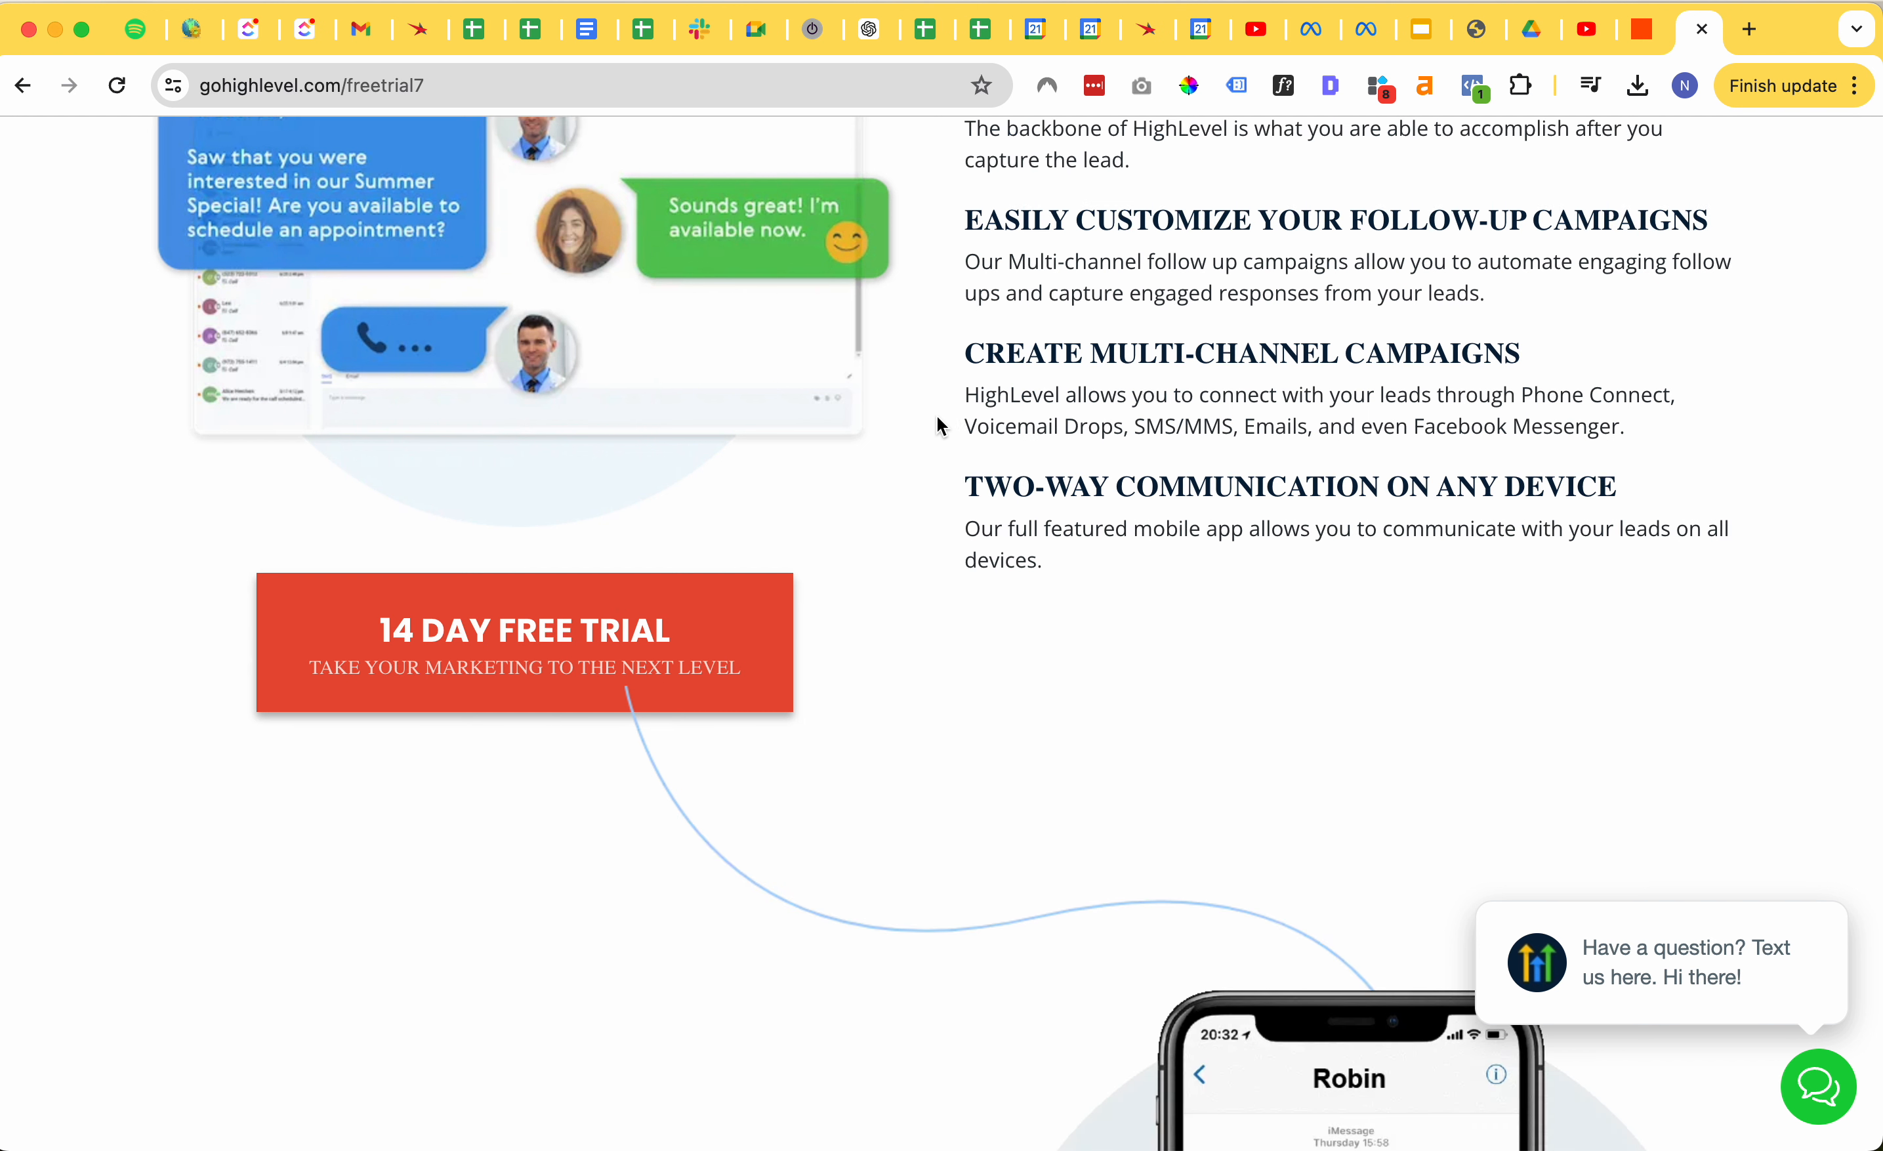
scroll(937, 418, up, 5)
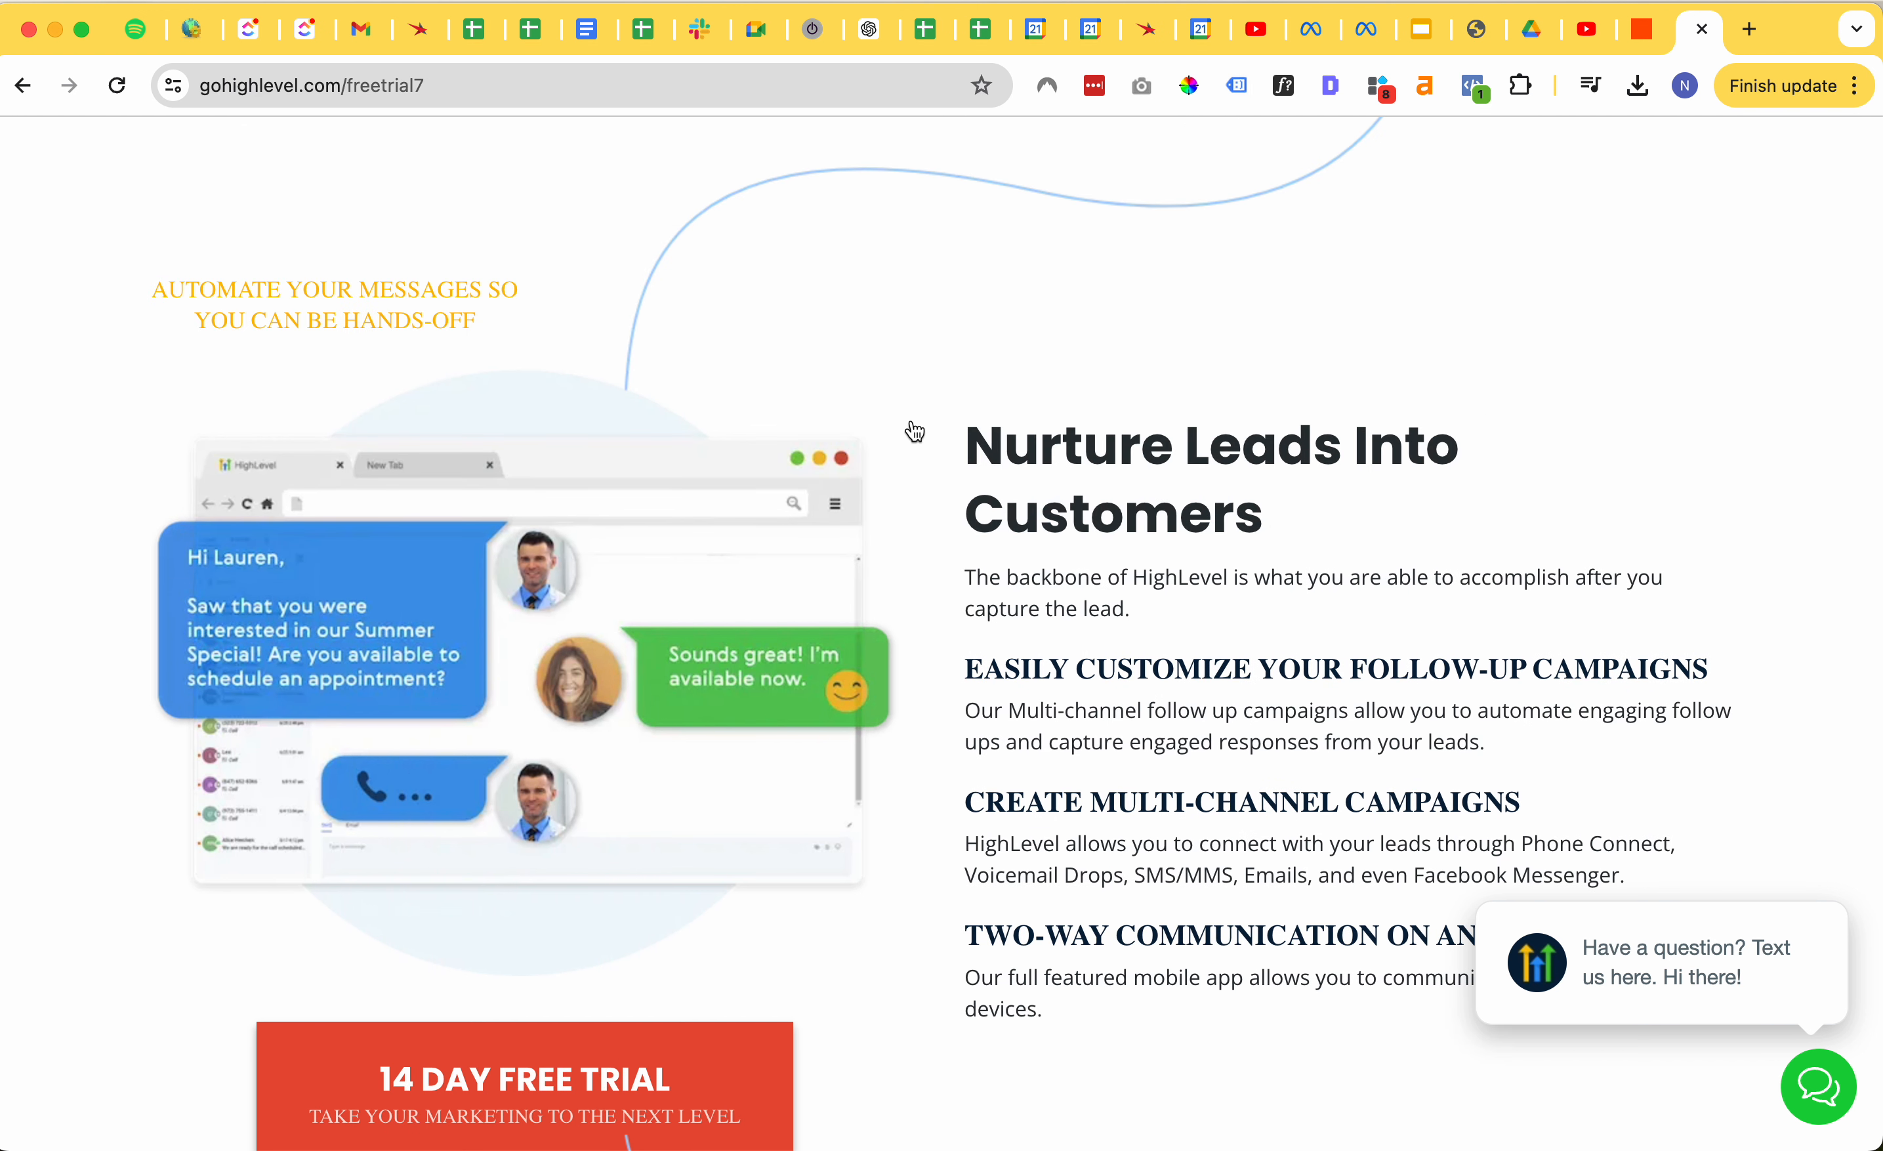
scroll(919, 429, down, 12)
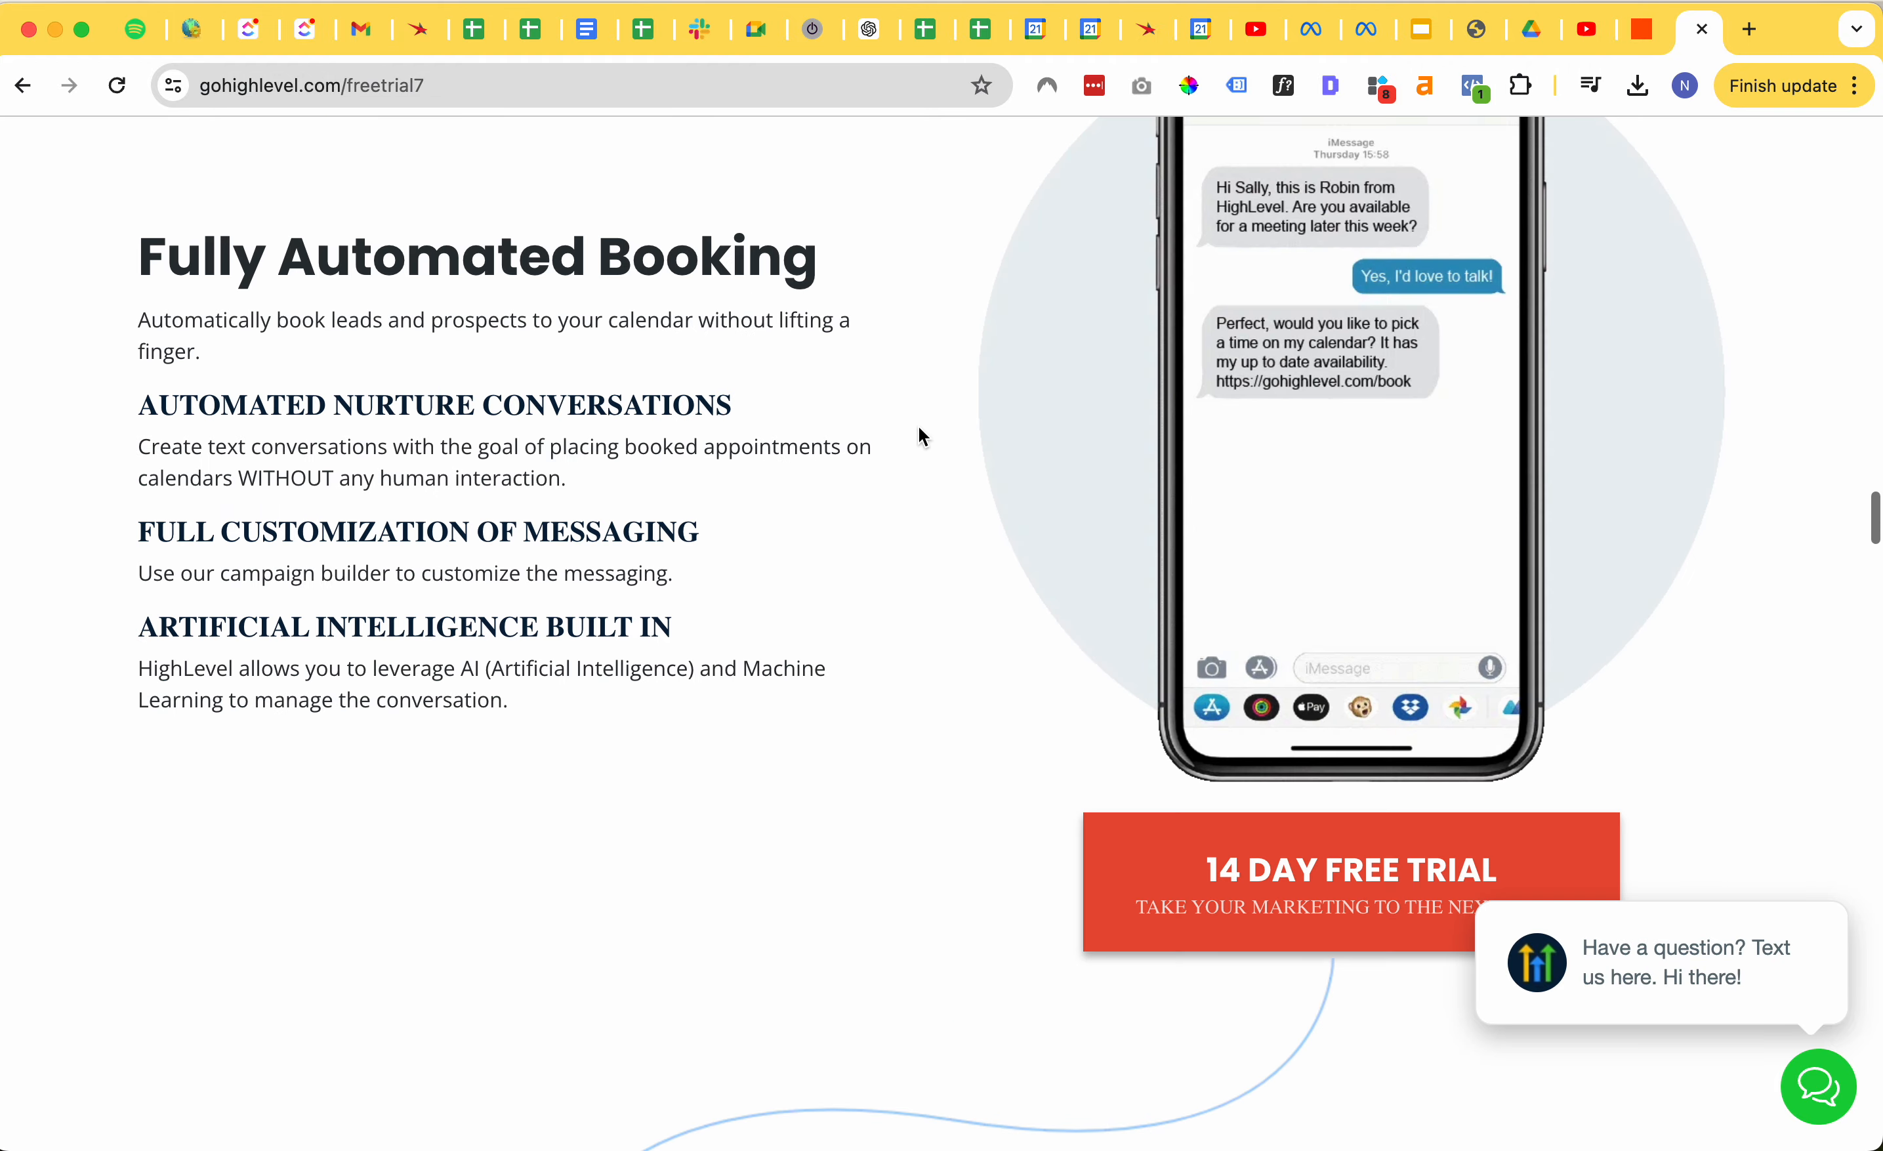
scroll(919, 429, down, 8)
scroll(918, 429, up, 10)
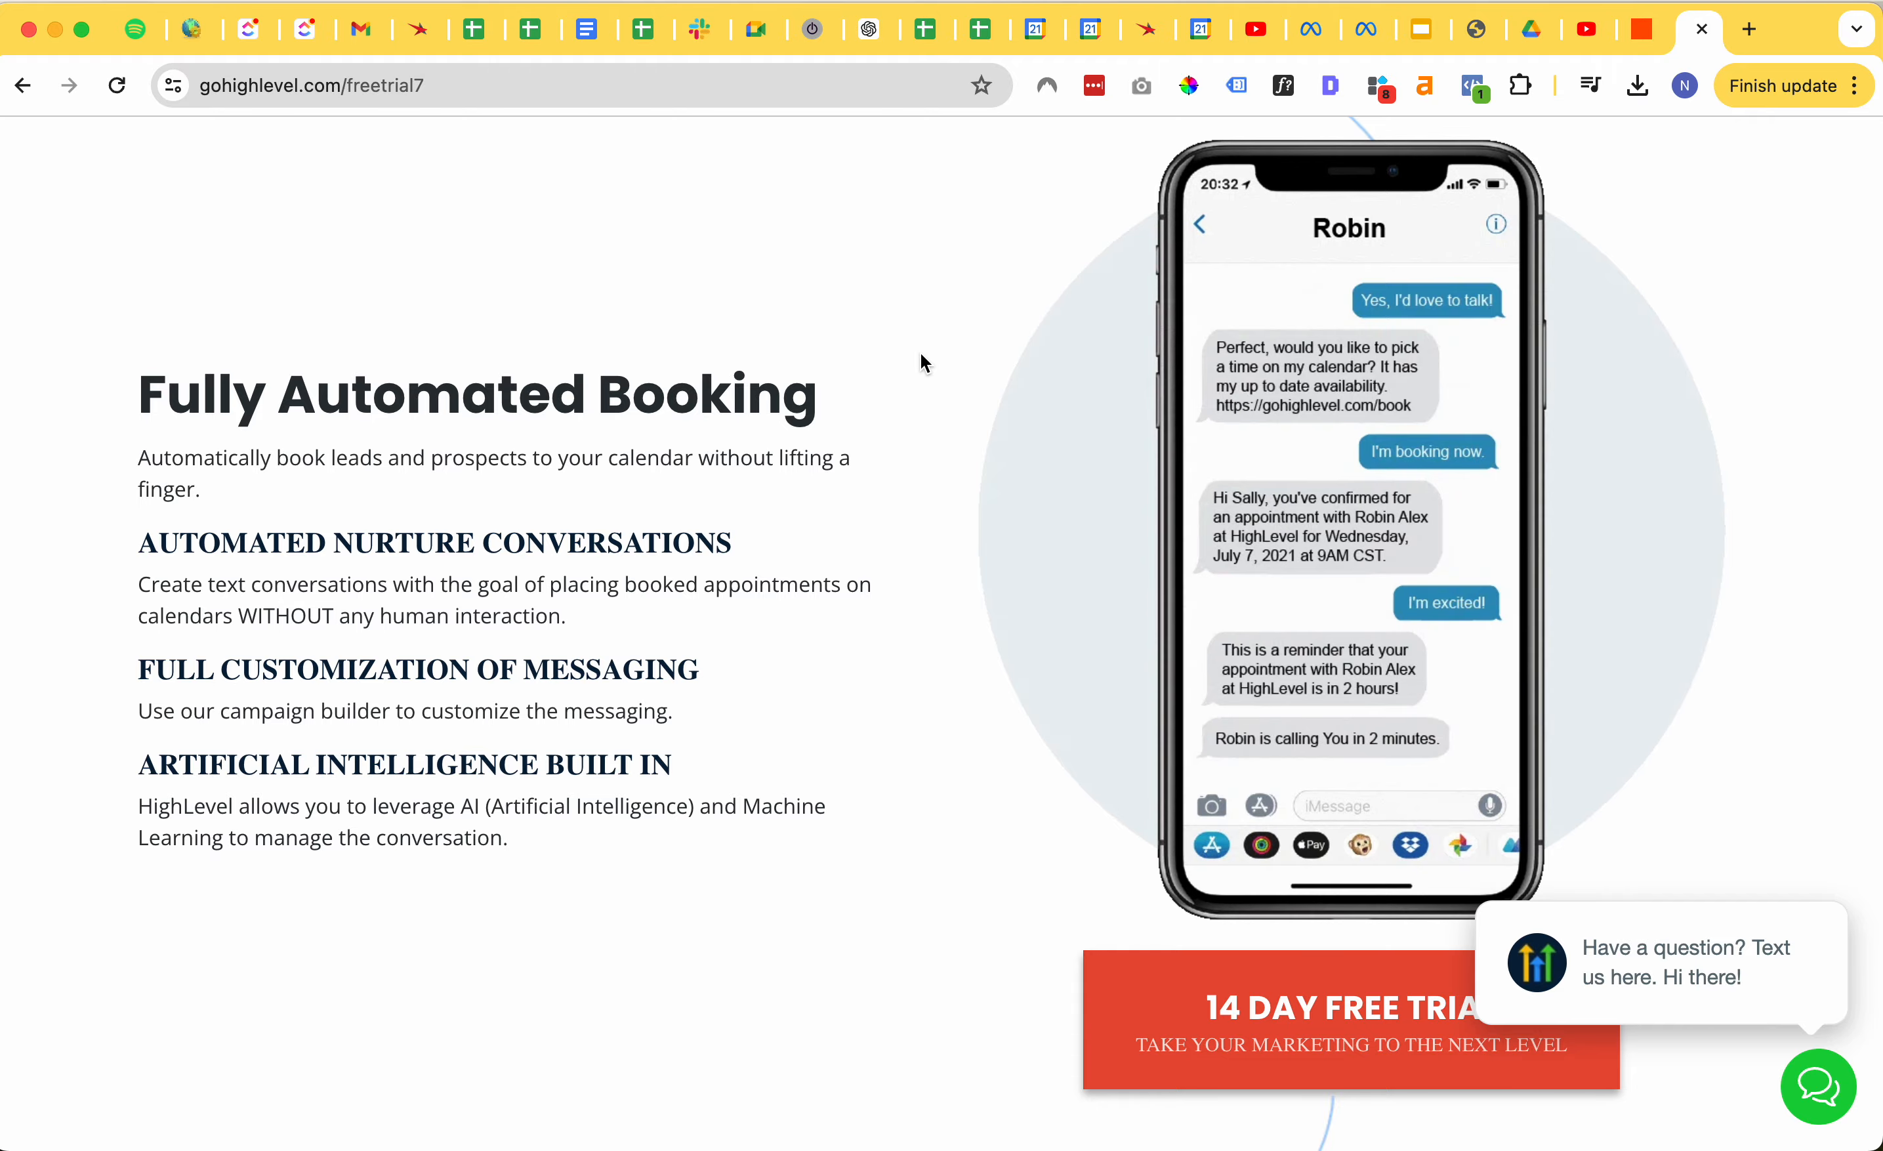
scroll(921, 354, down, 20)
scroll(921, 353, down, 20)
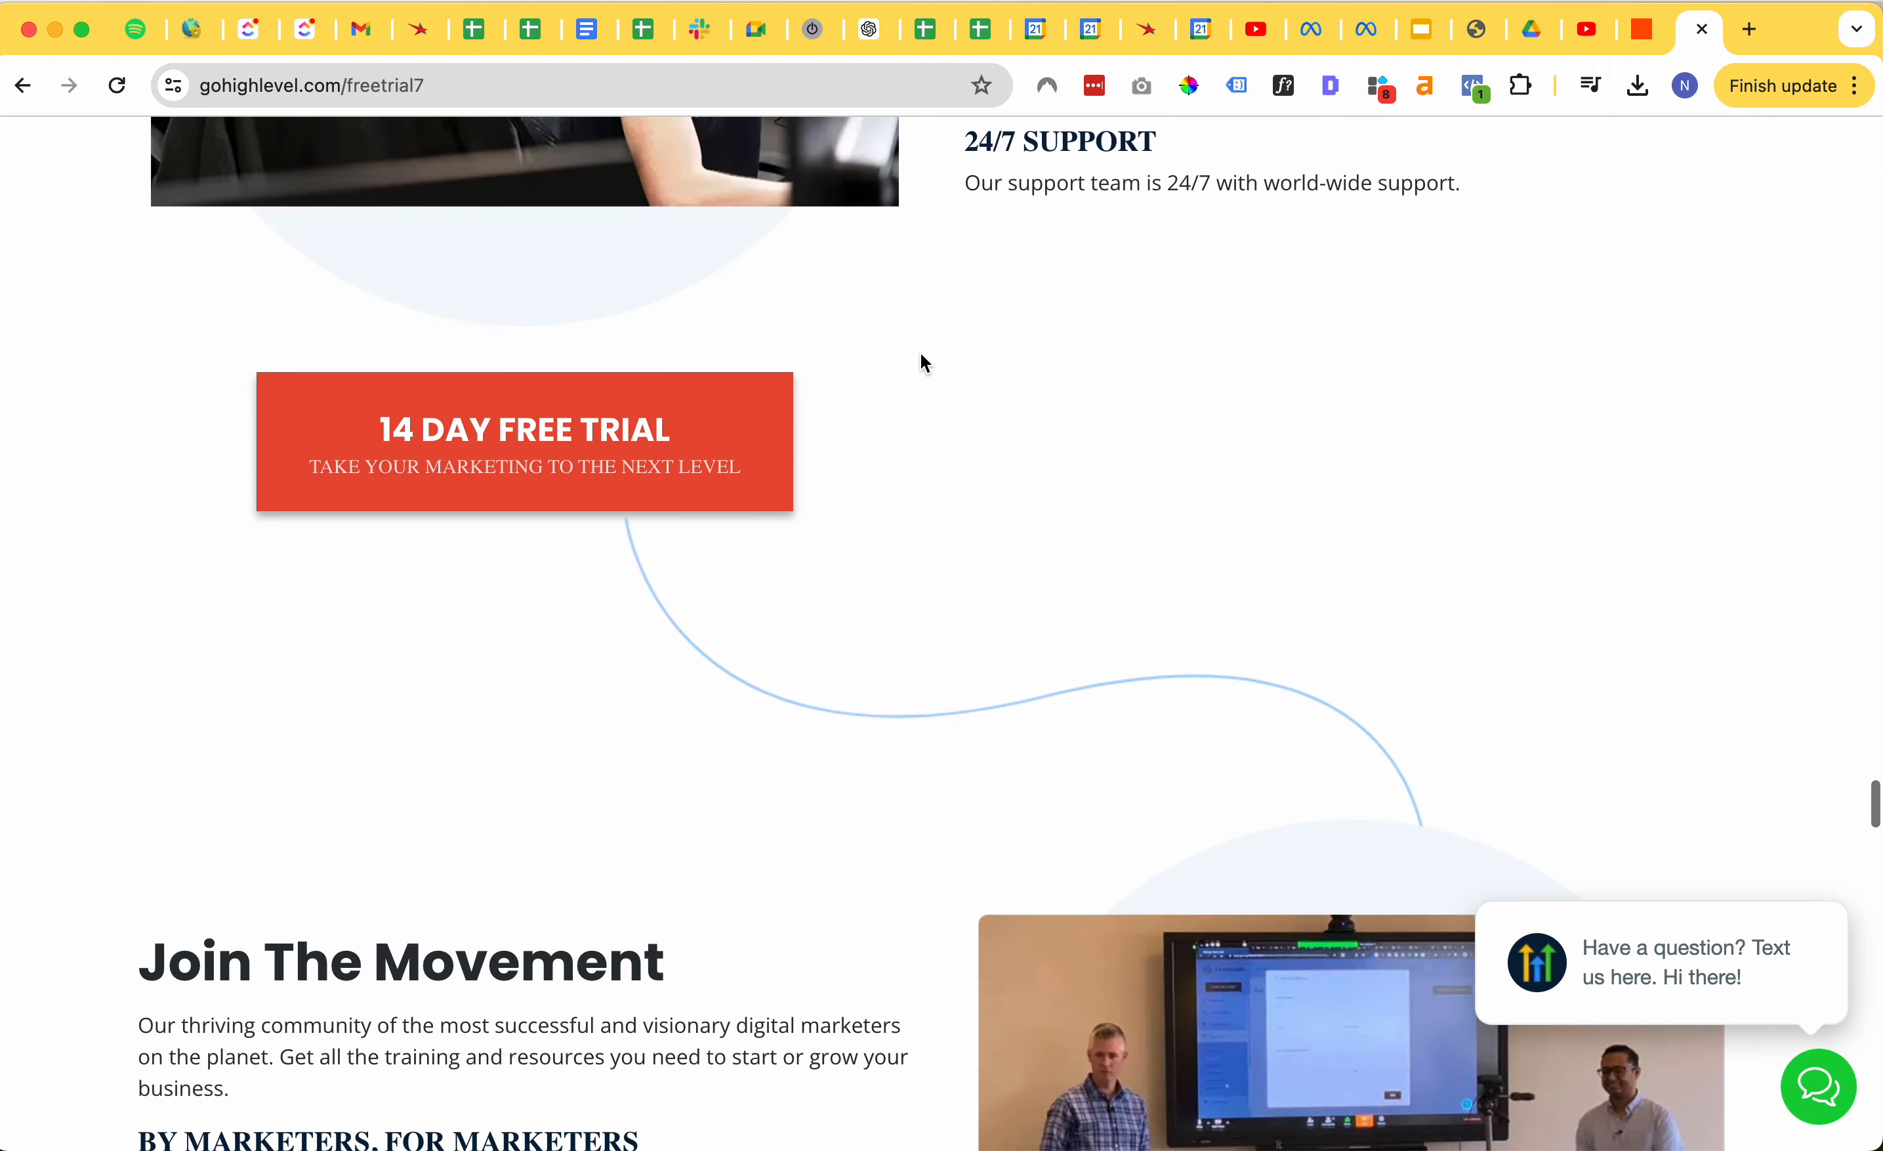
- Examine the HighLevel pricing section, comparing the Starter and Unlimited plans
scroll(923, 356, down, 8)
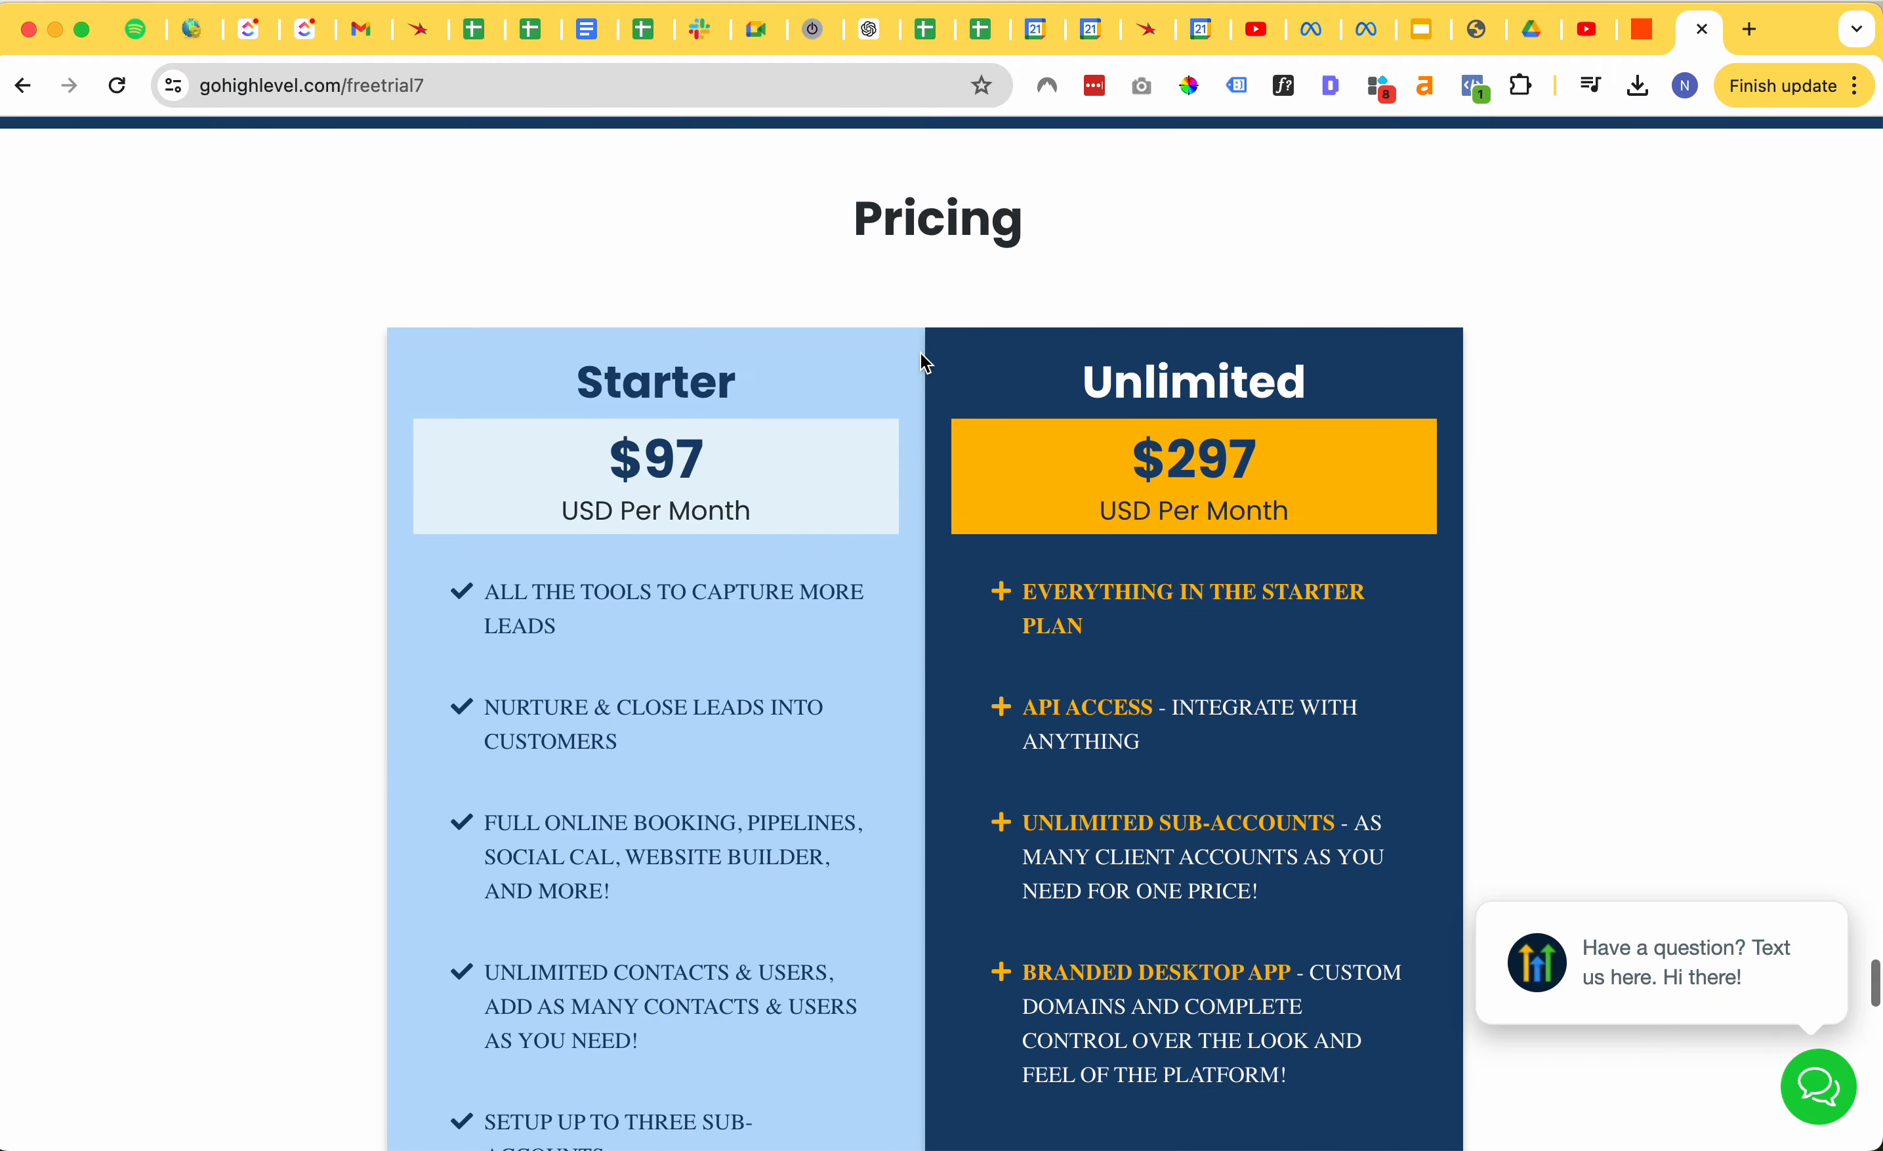
scroll(921, 354, down, 3)
drag(613, 211, 760, 219)
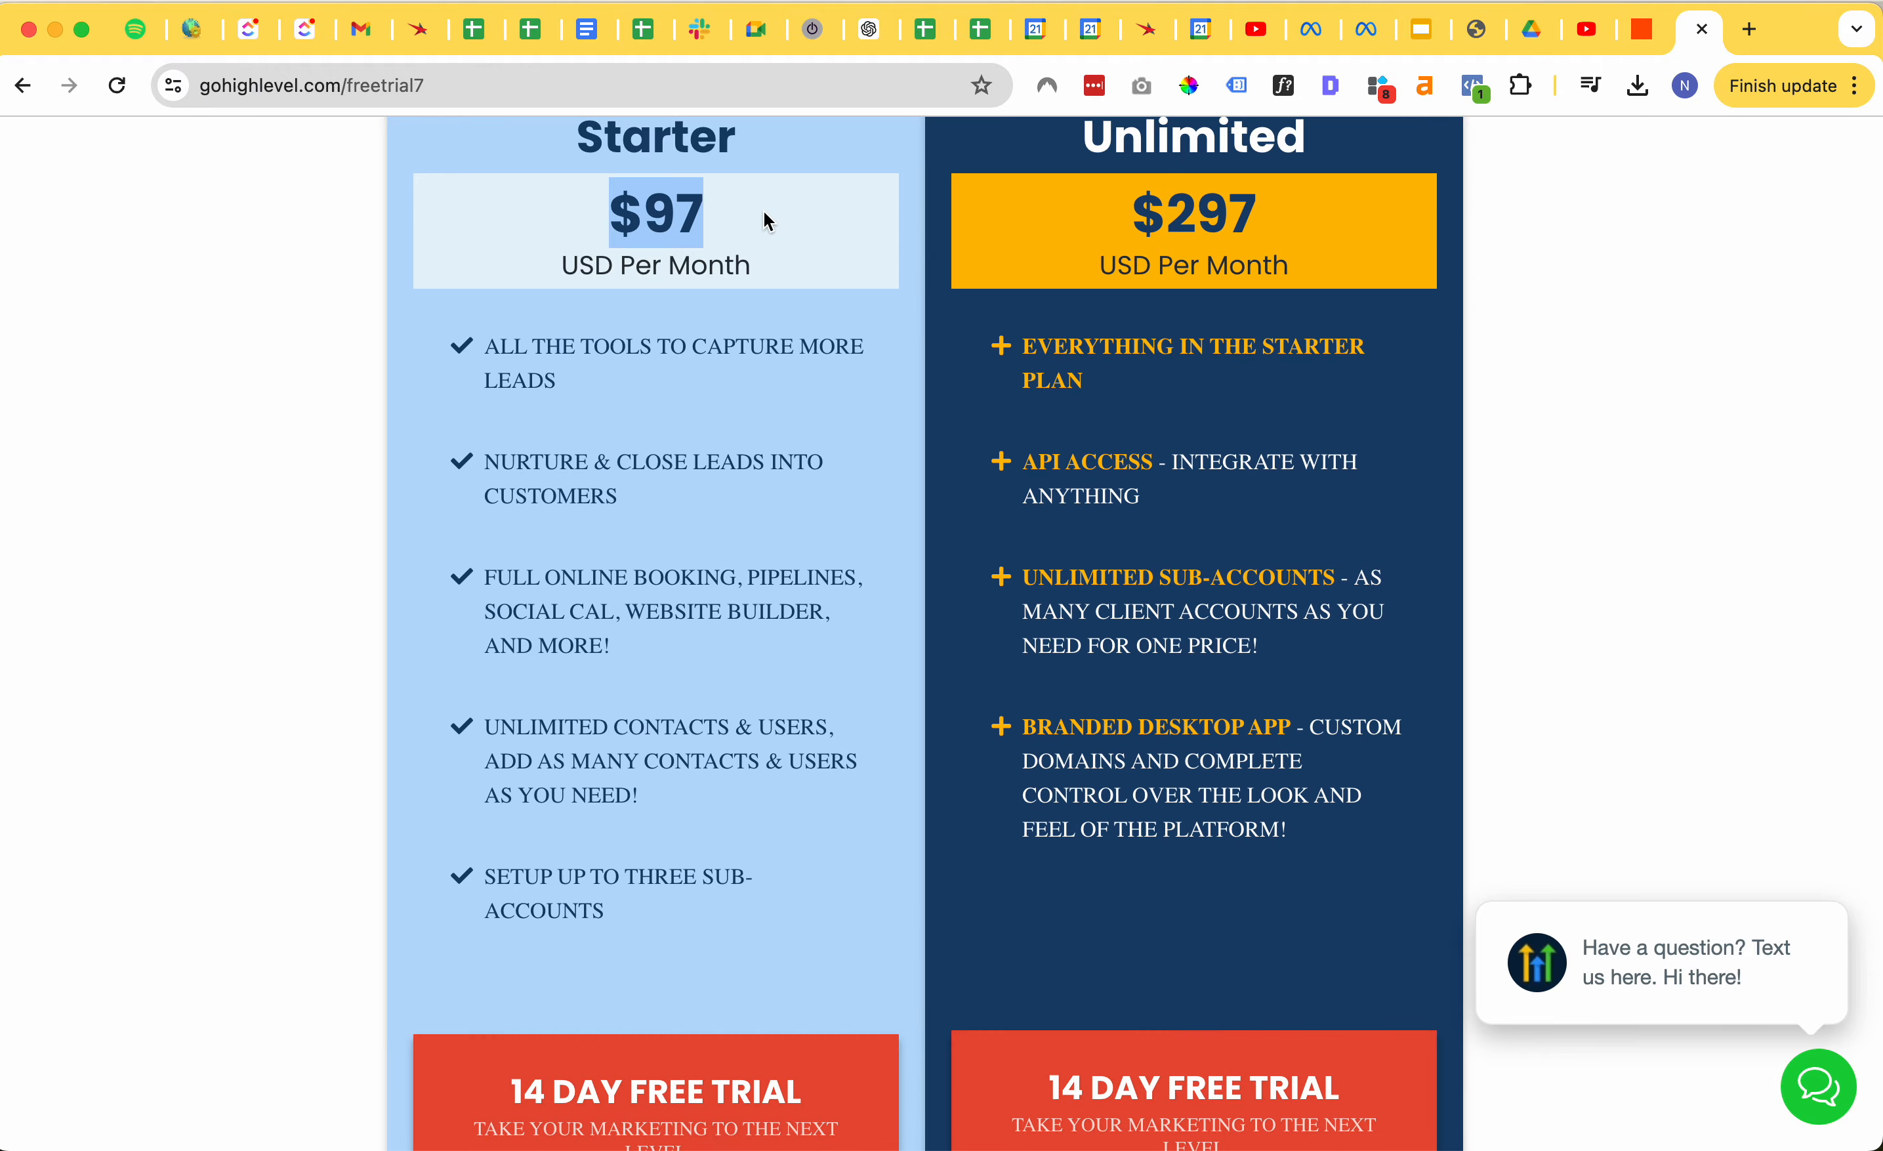
click(891, 350)
scroll(893, 355, up, 5)
scroll(891, 349, down, 15)
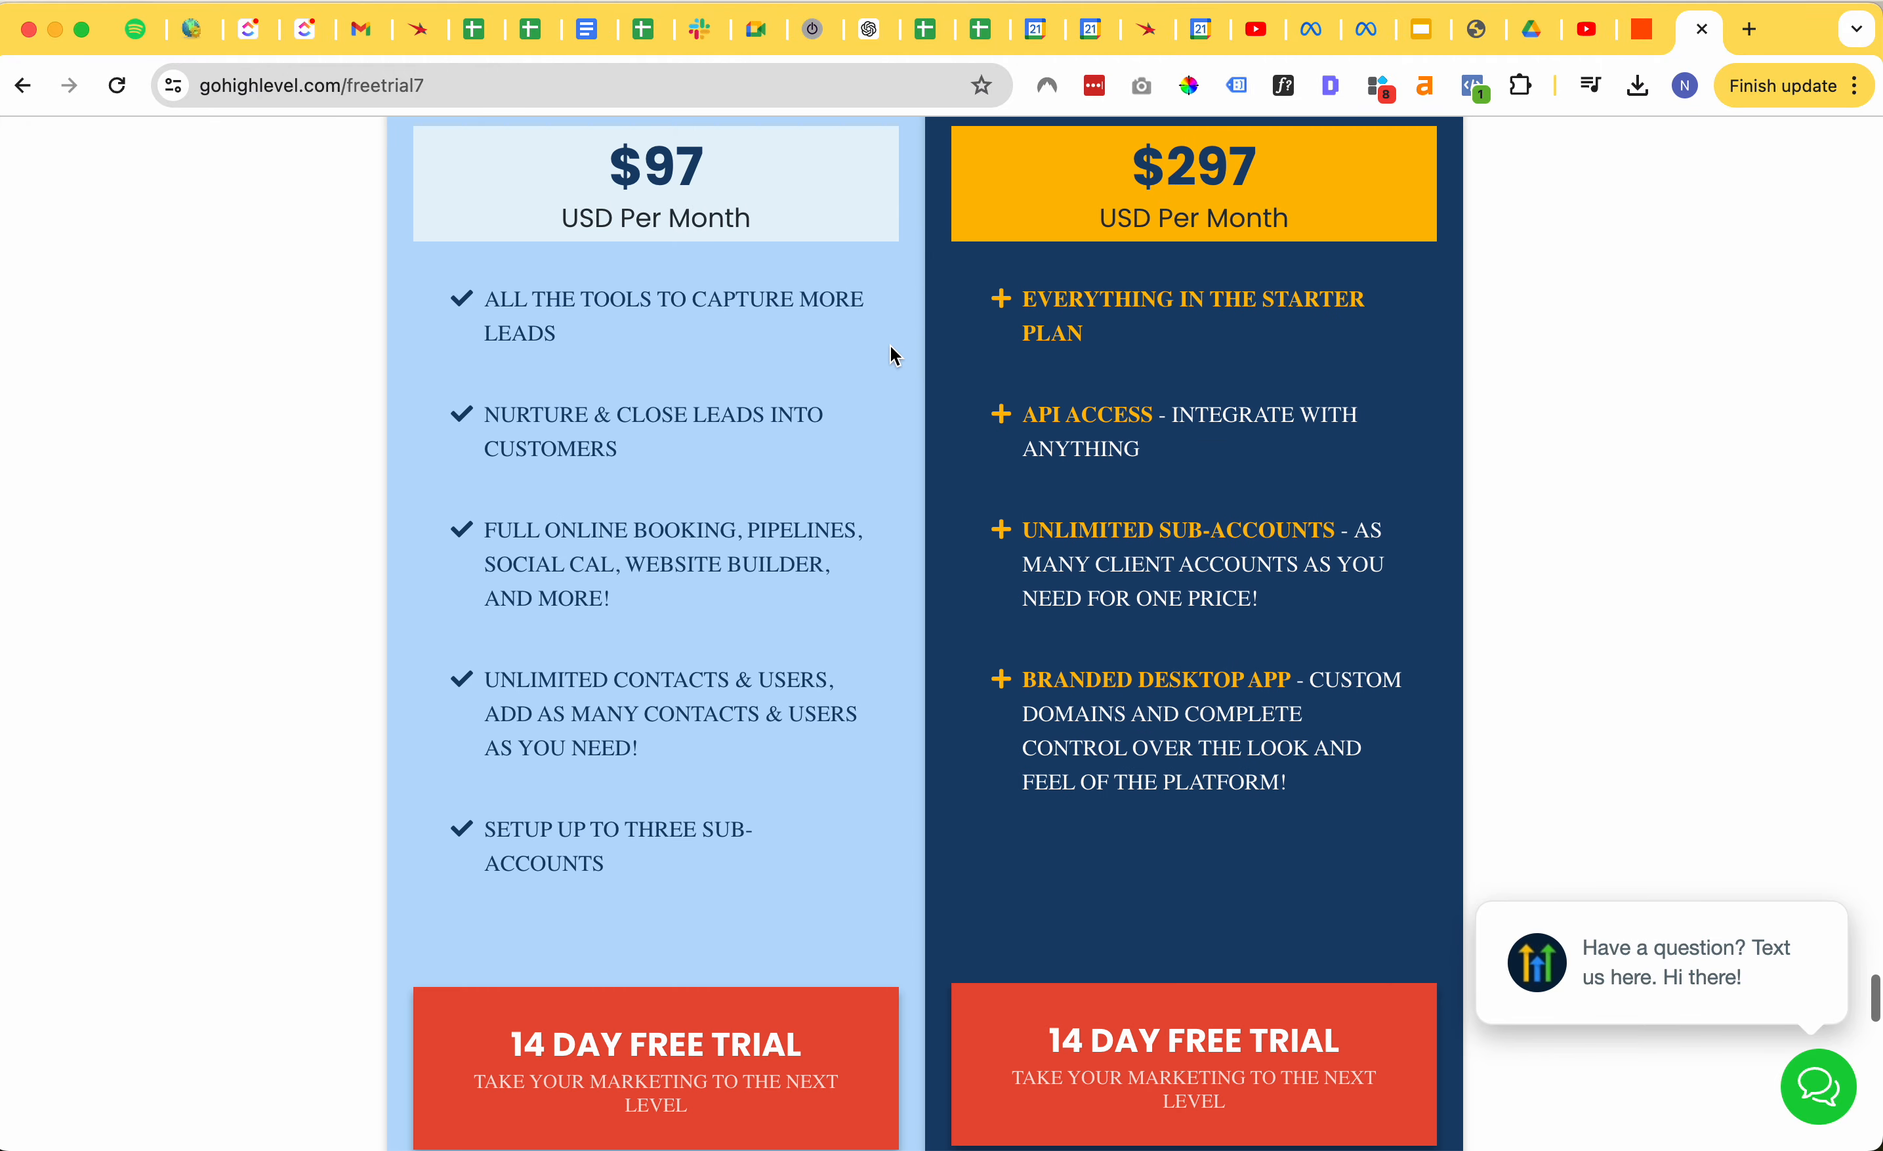
scroll(890, 355, up, 20)
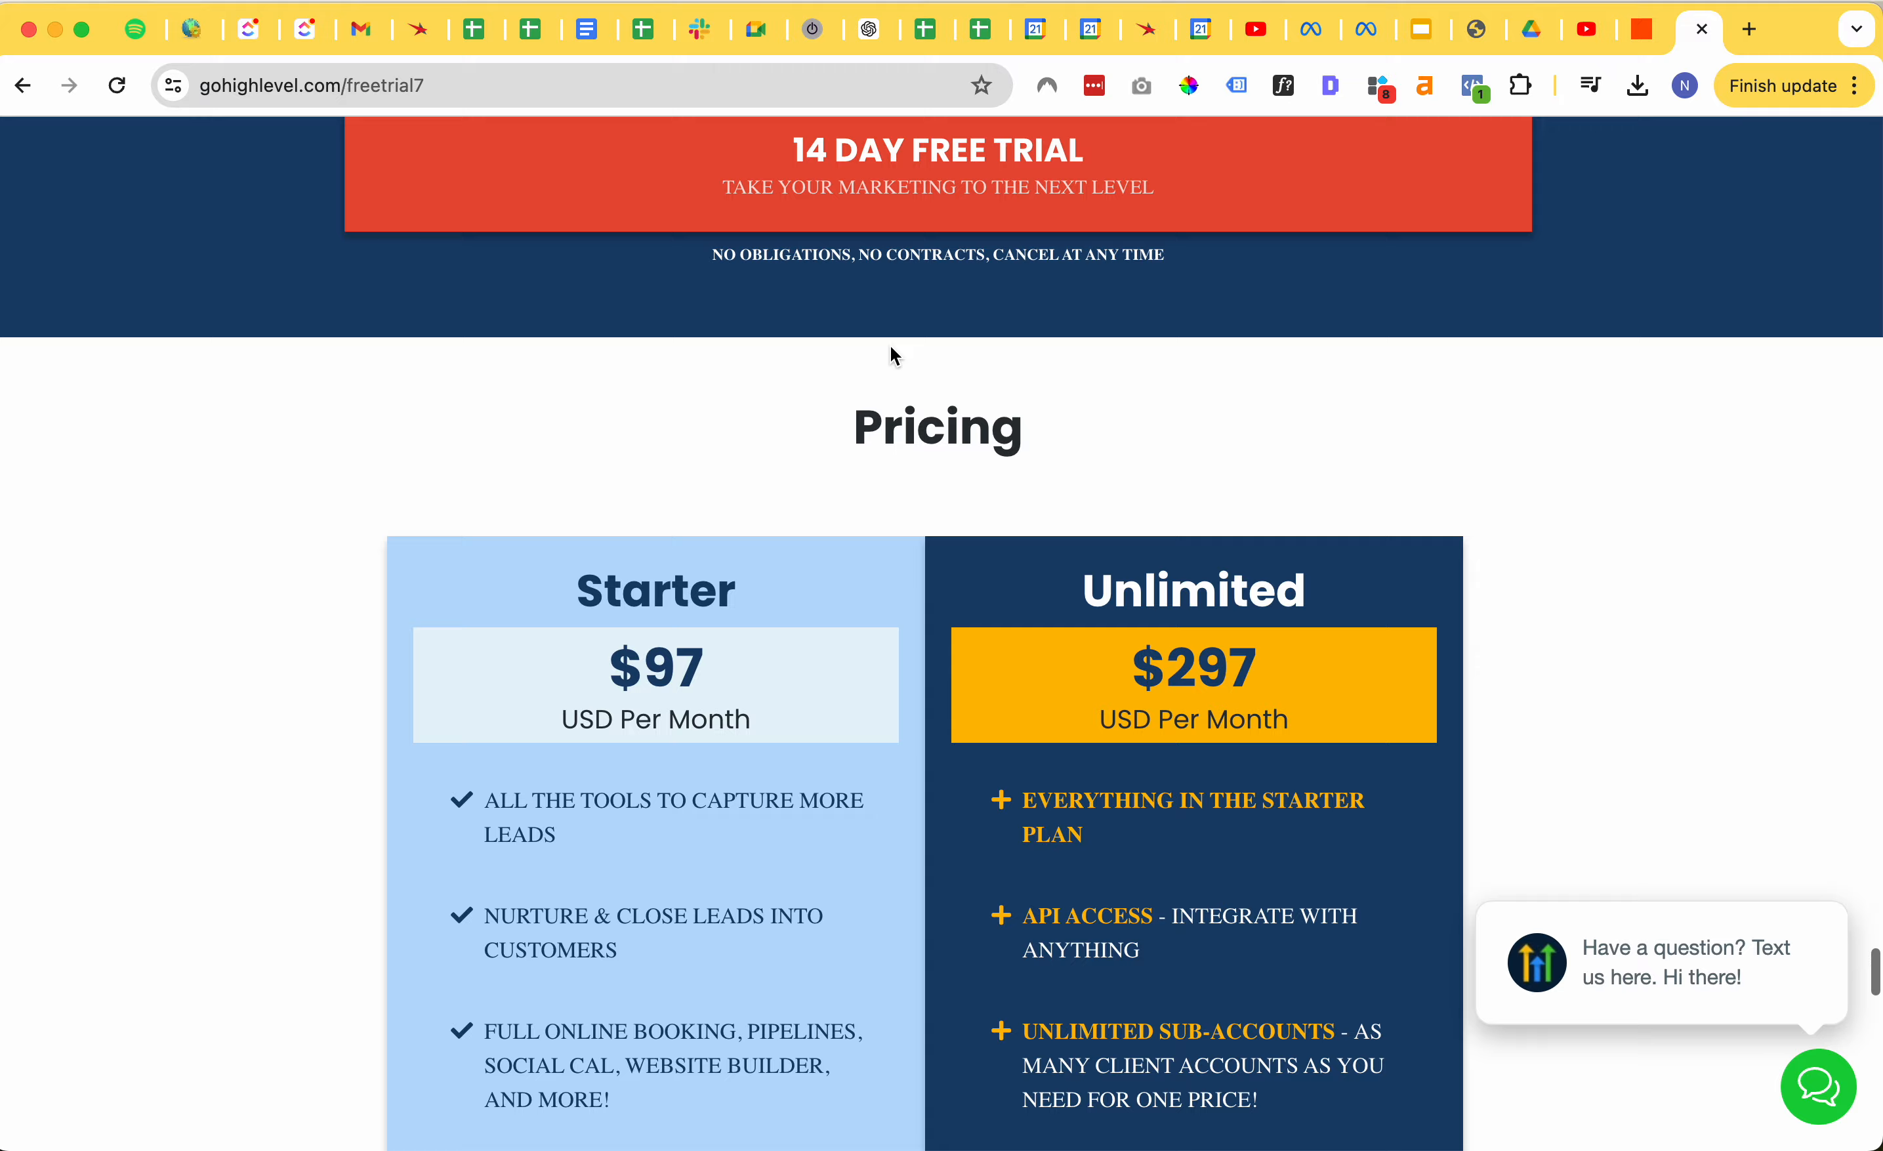
scroll(893, 355, up, 5)
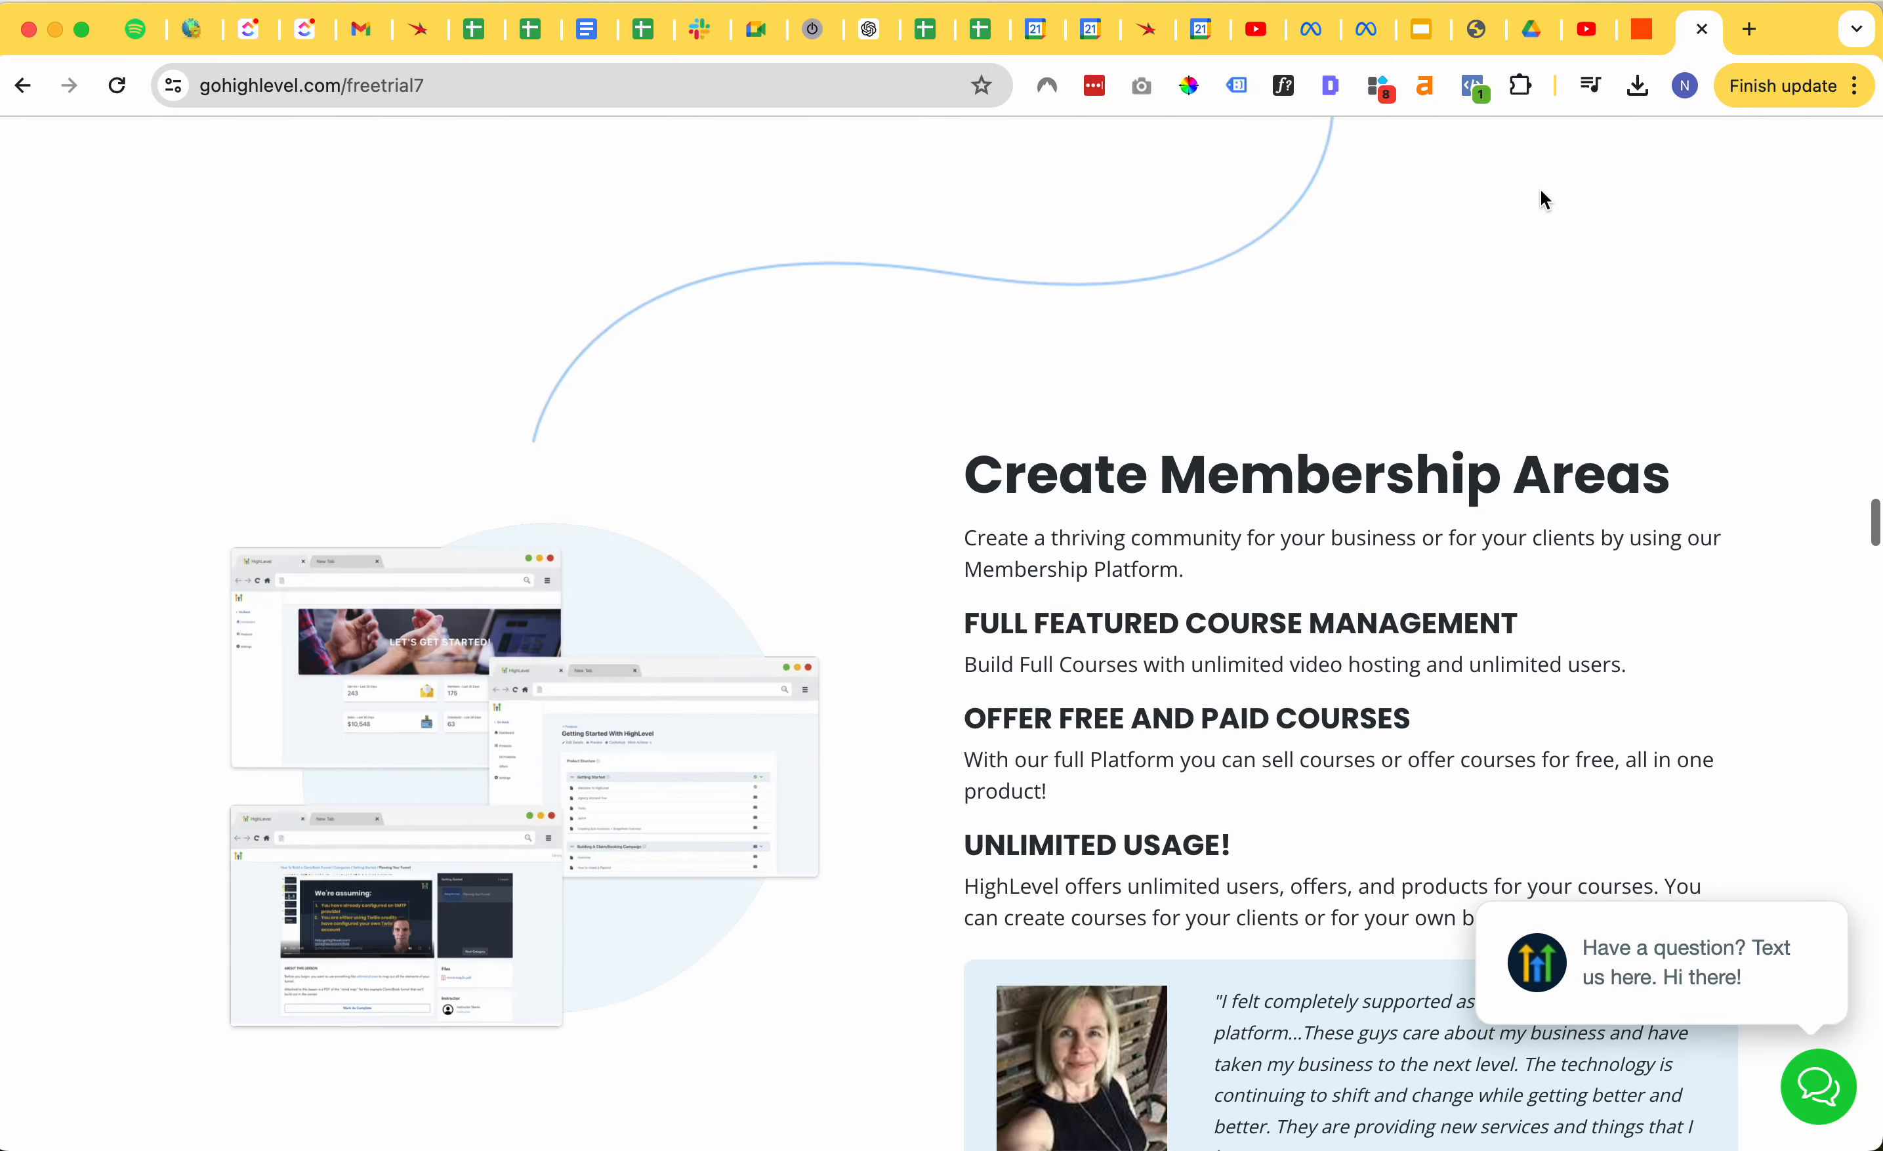
- Switch back to Meta Ads Manager and close the Single Image Ad's editor
click(1316, 30)
click(1366, 29)
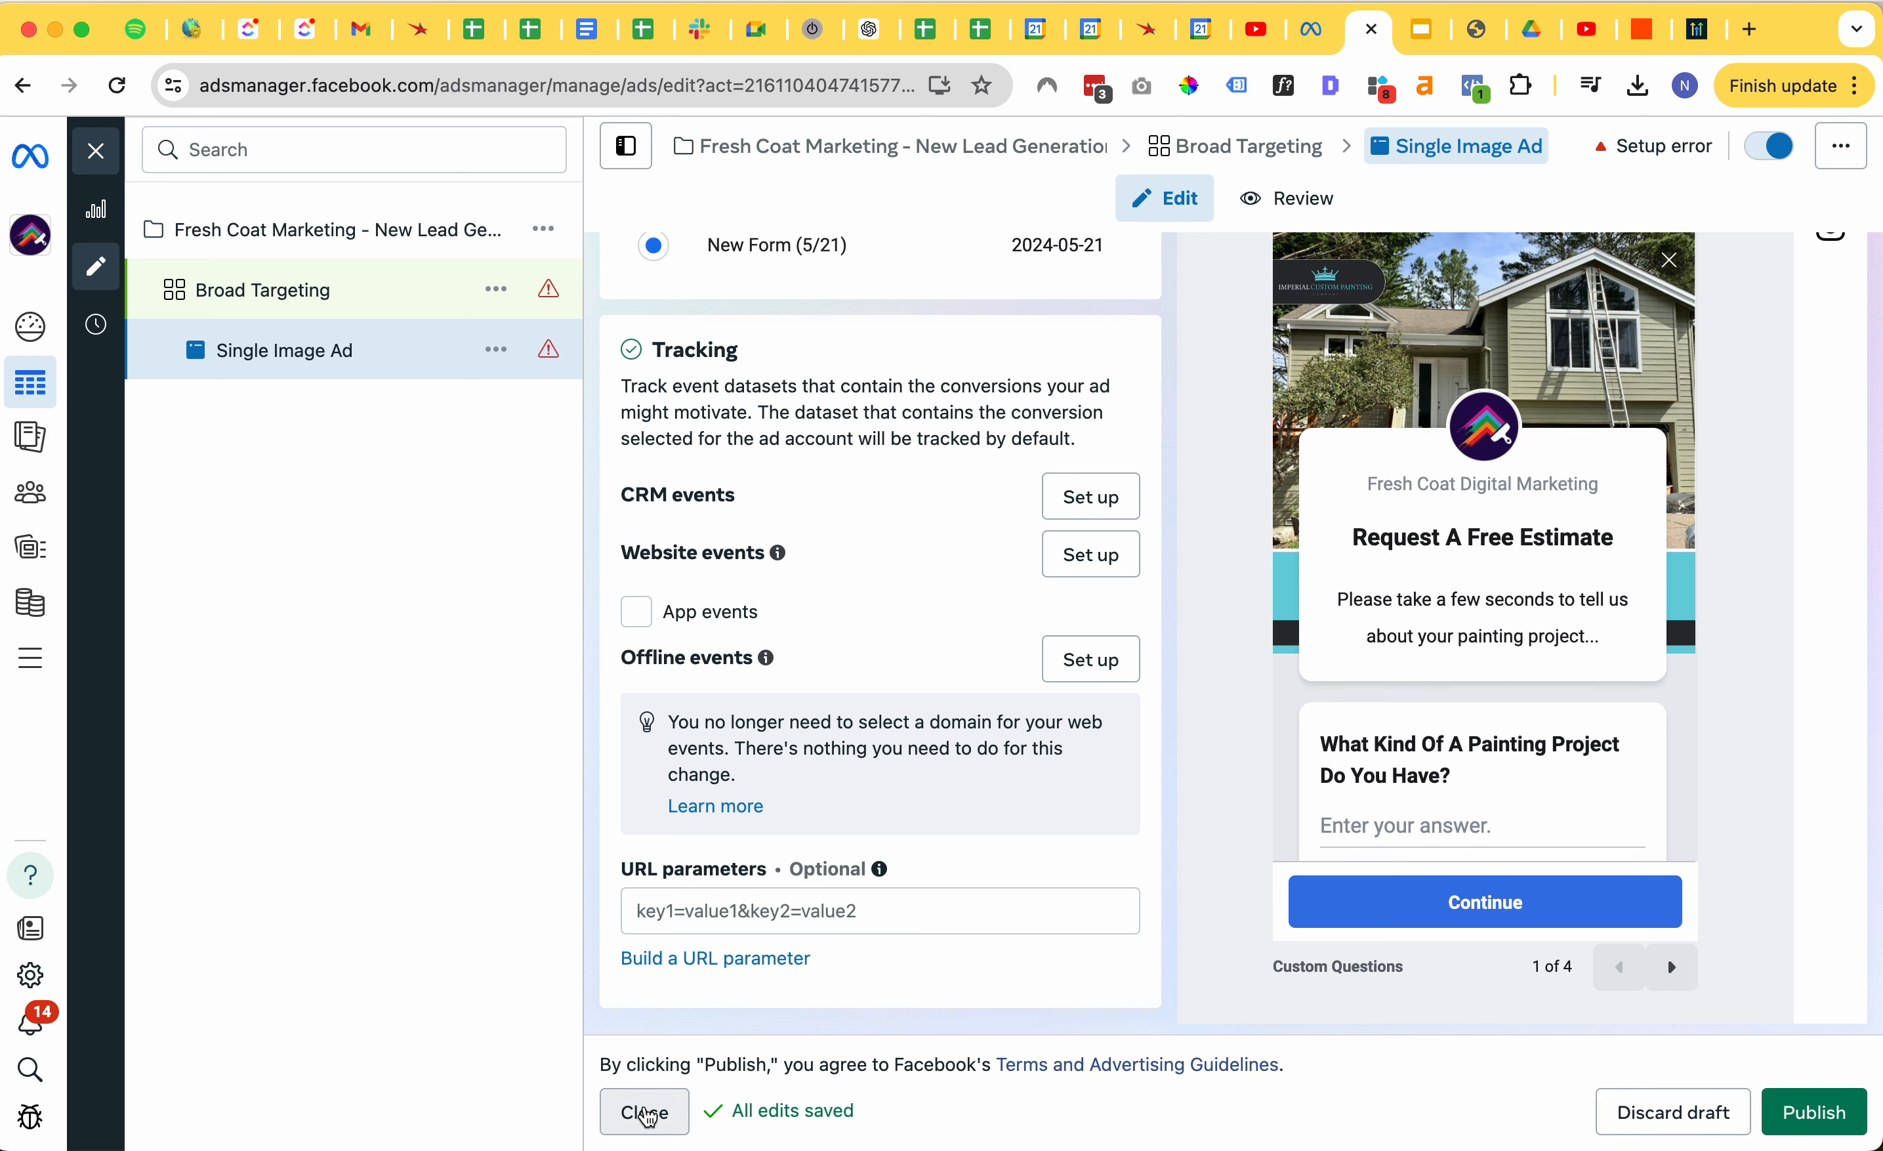
click(646, 1114)
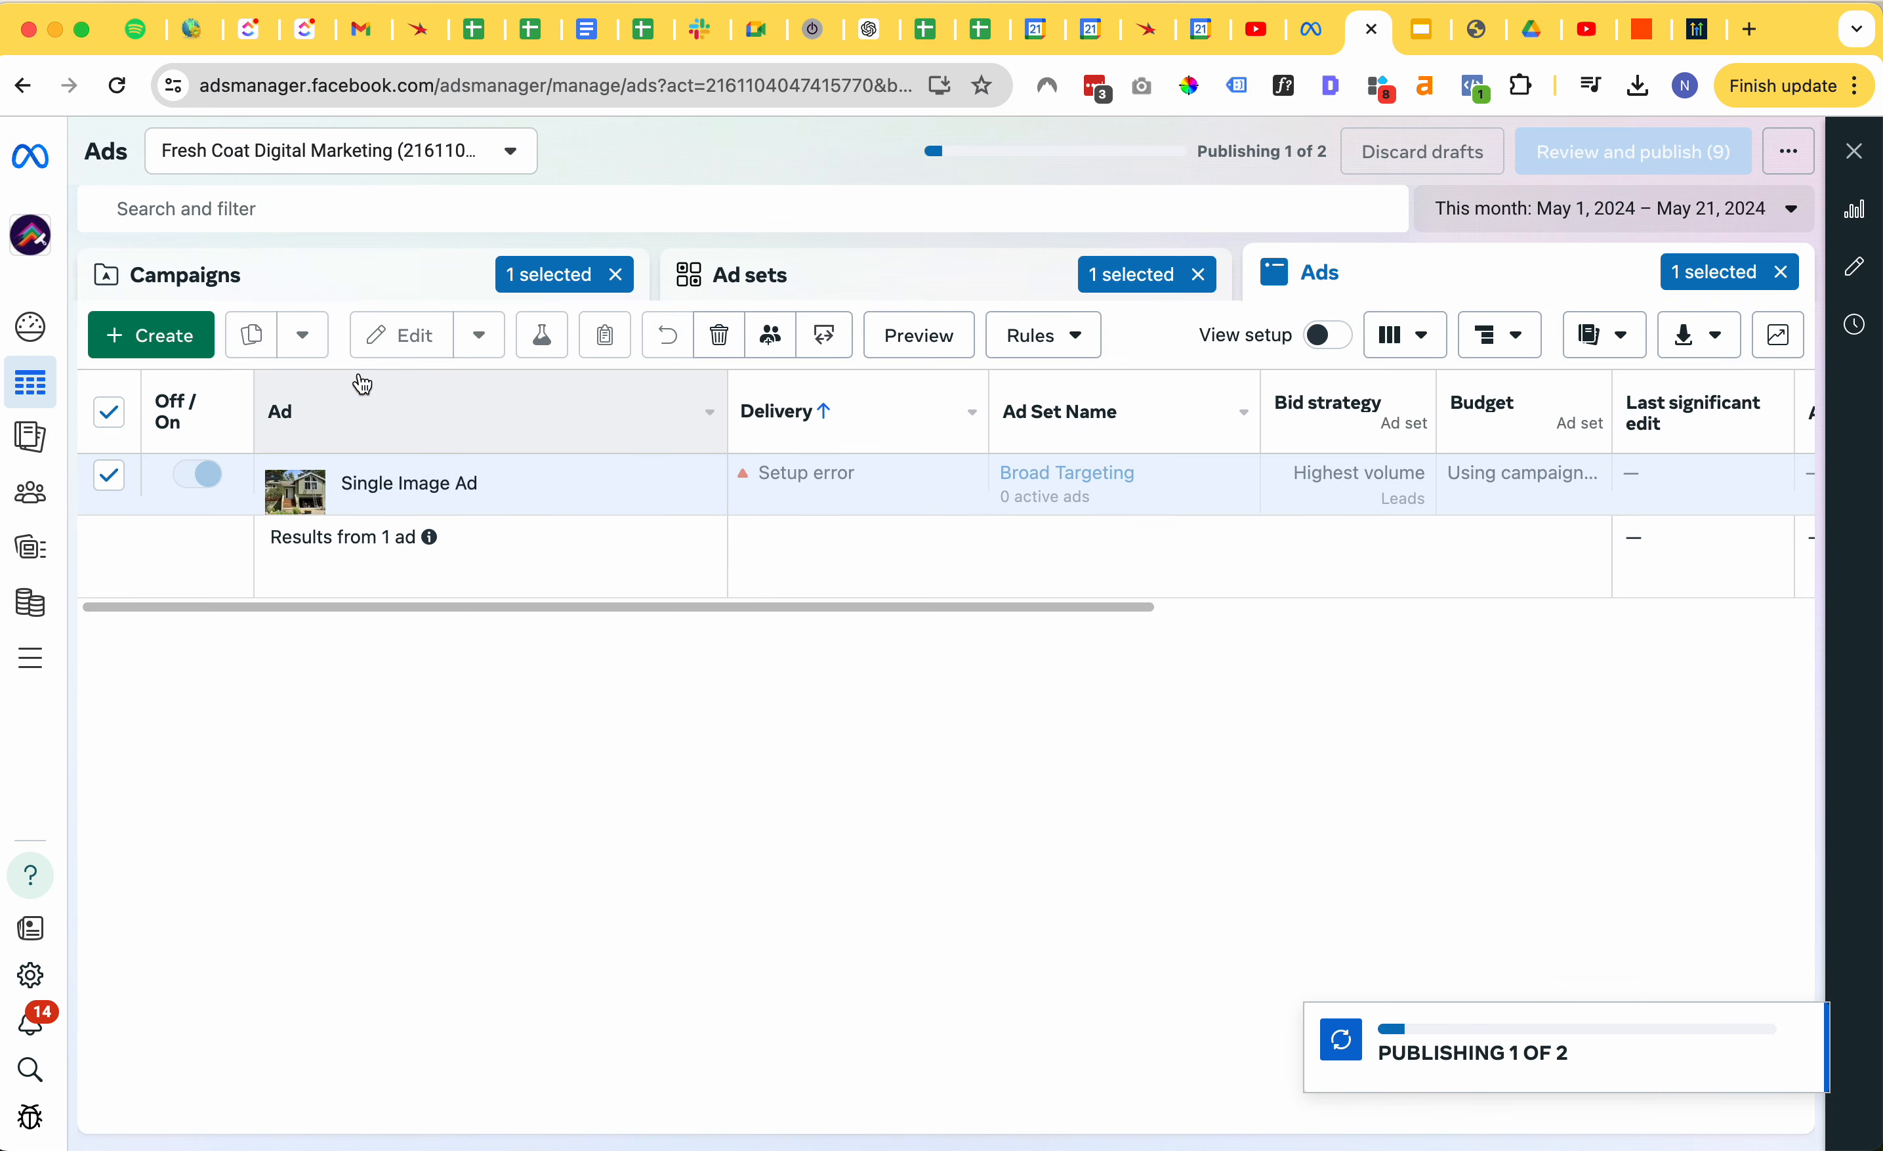
- Turn off the "Fresh Coat Marketing - New Lead Generation" campaign, view its ad sets and return to the campaign list
click(198, 464)
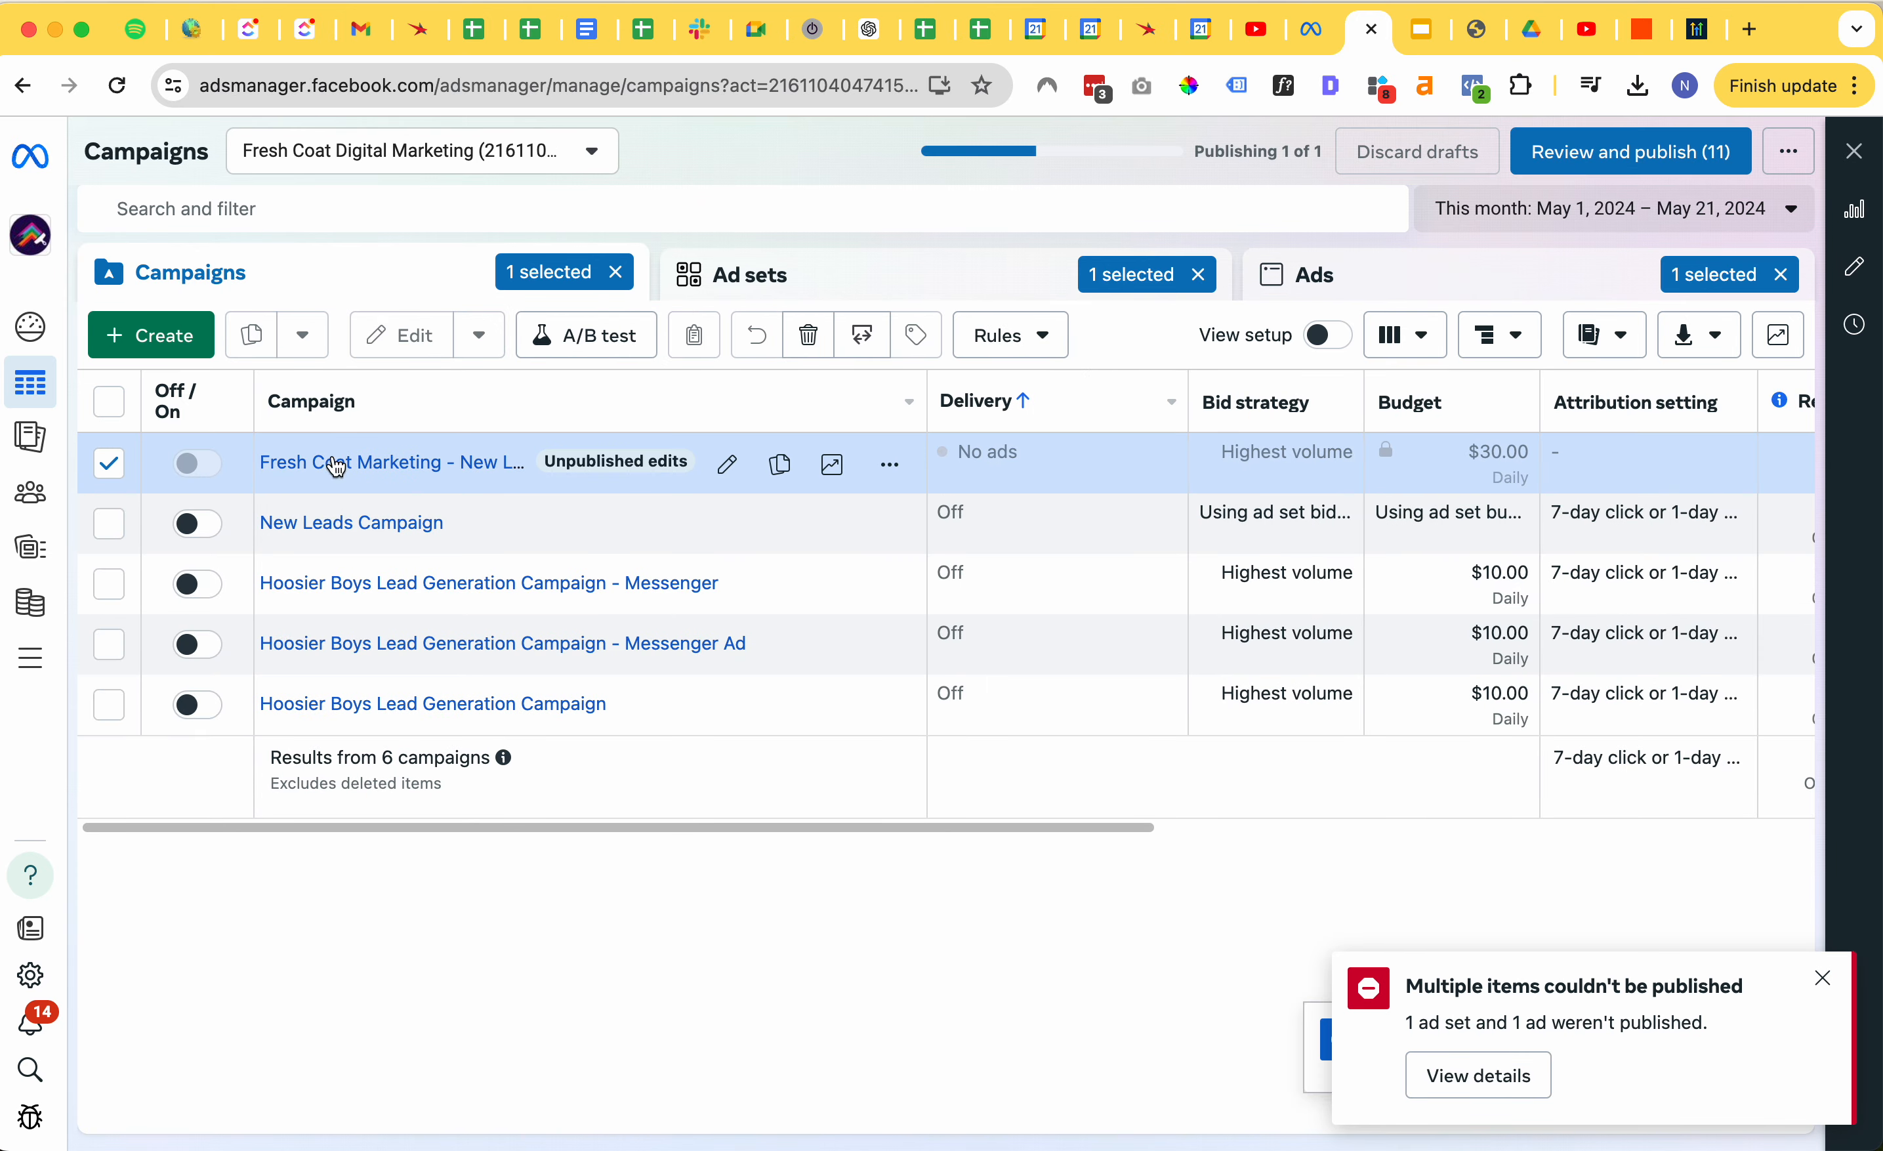
click(433, 473)
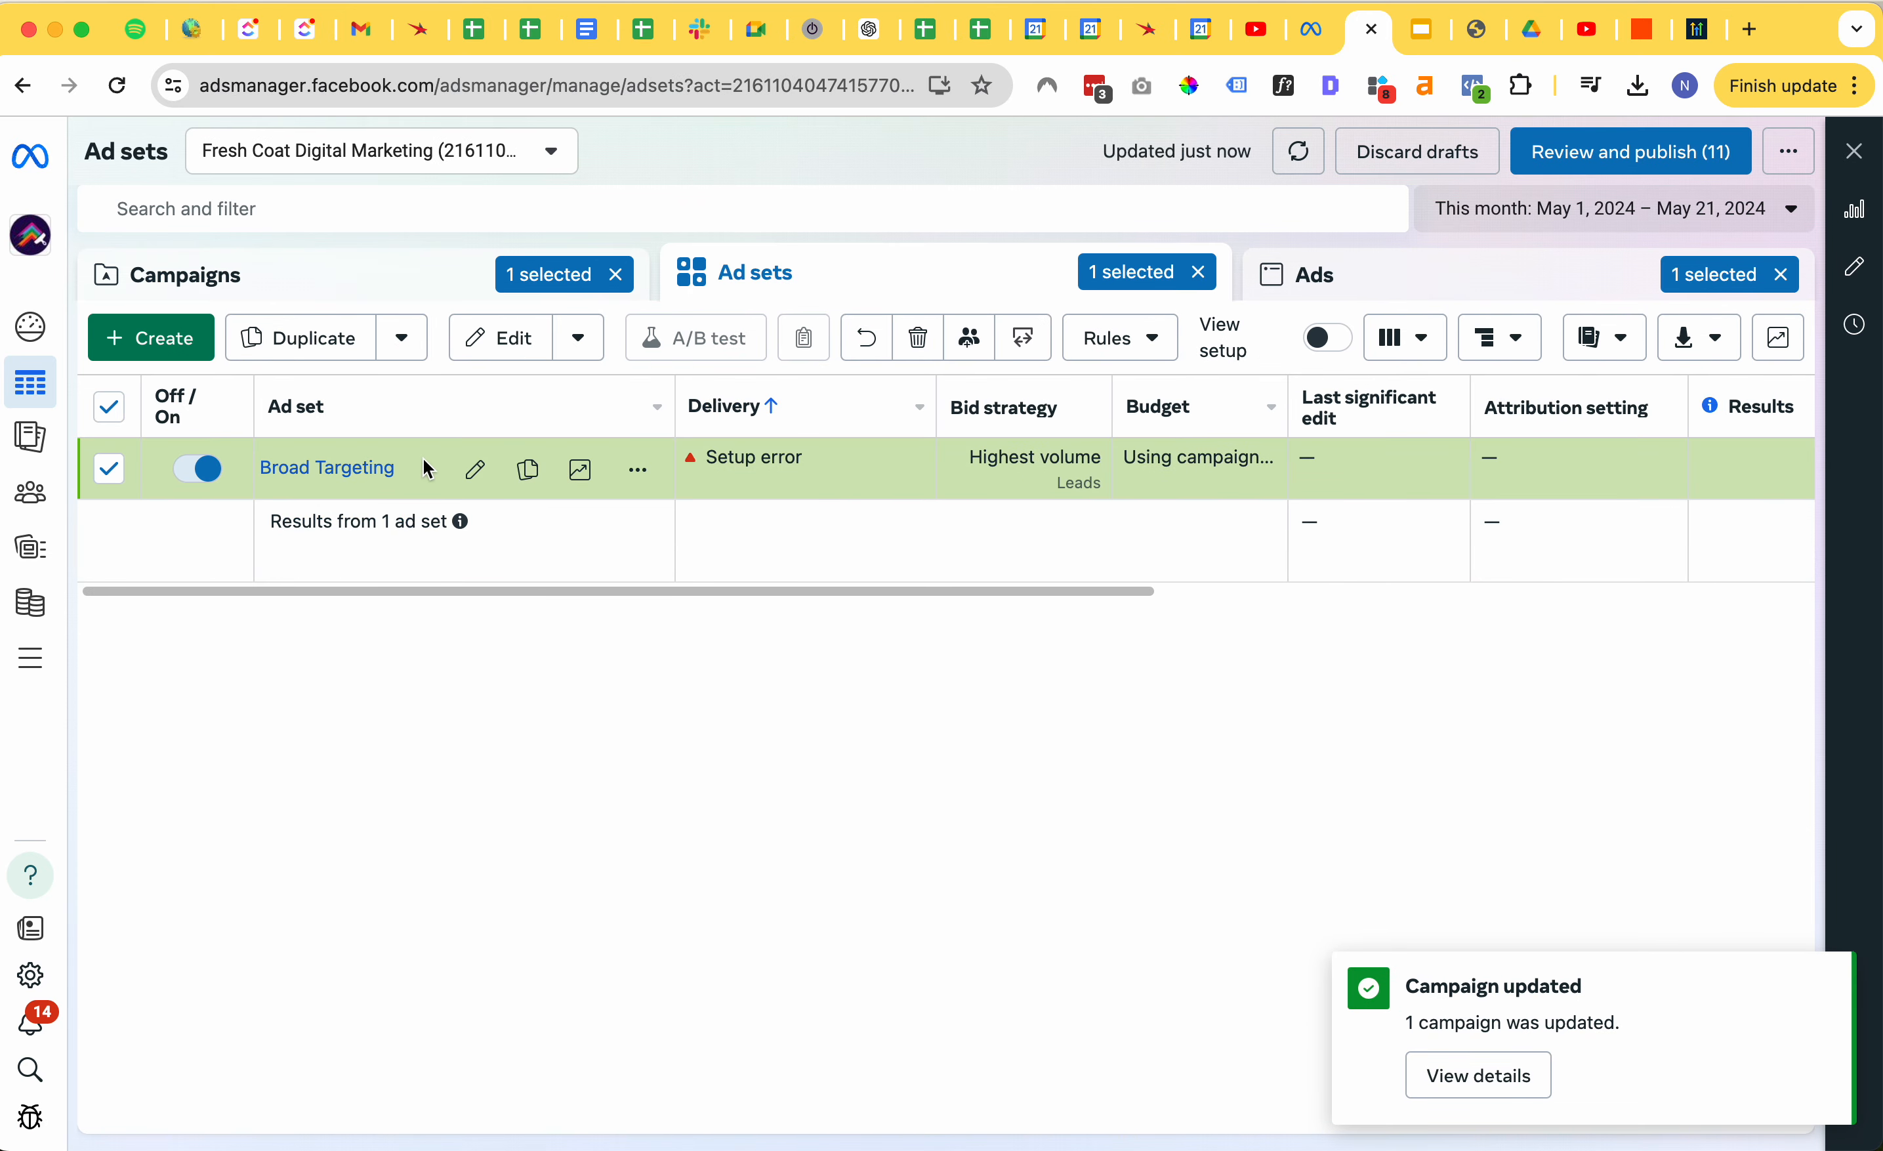
click(357, 286)
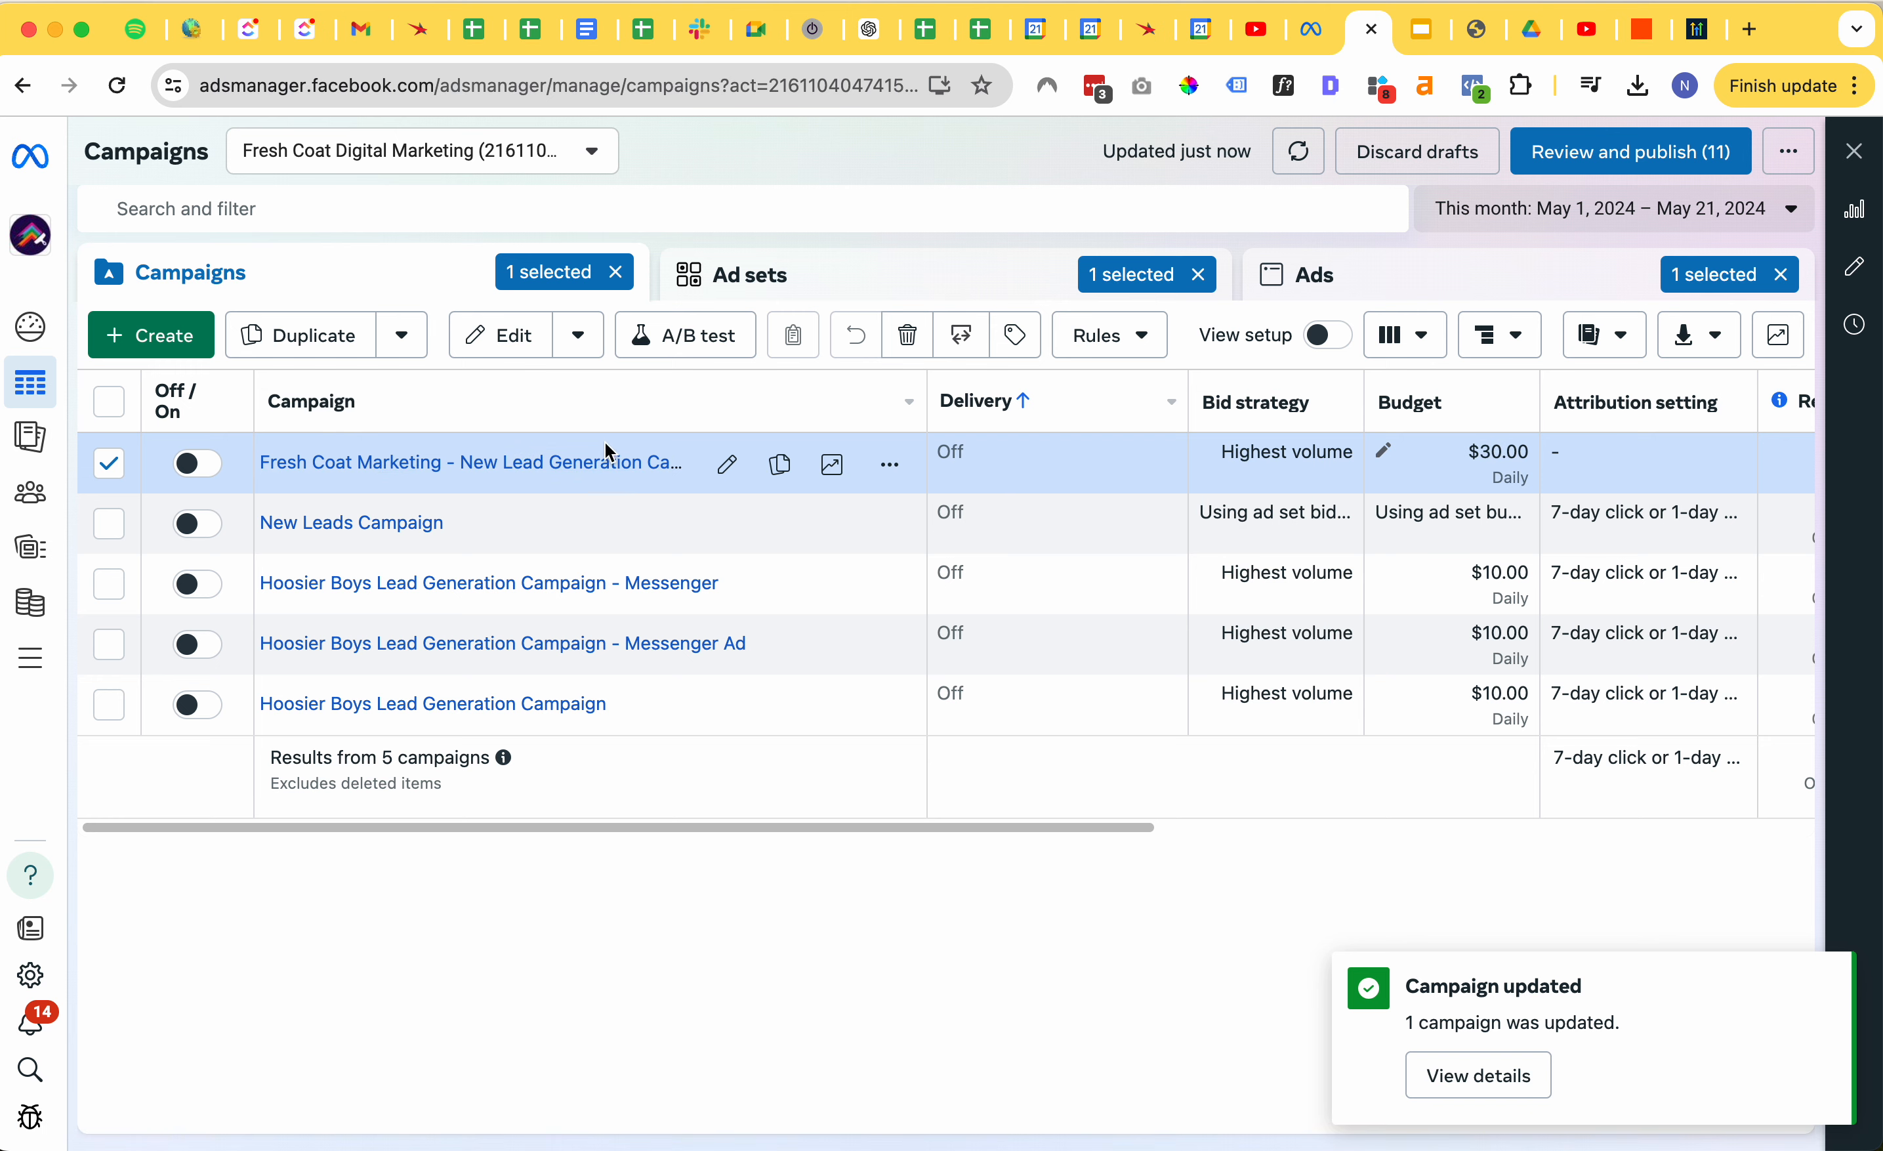
- Duplicate the Single Image Ad once into the existing Fresh Coat Marketing campaign, keeping it in the Broad Targeting ad set
click(456, 473)
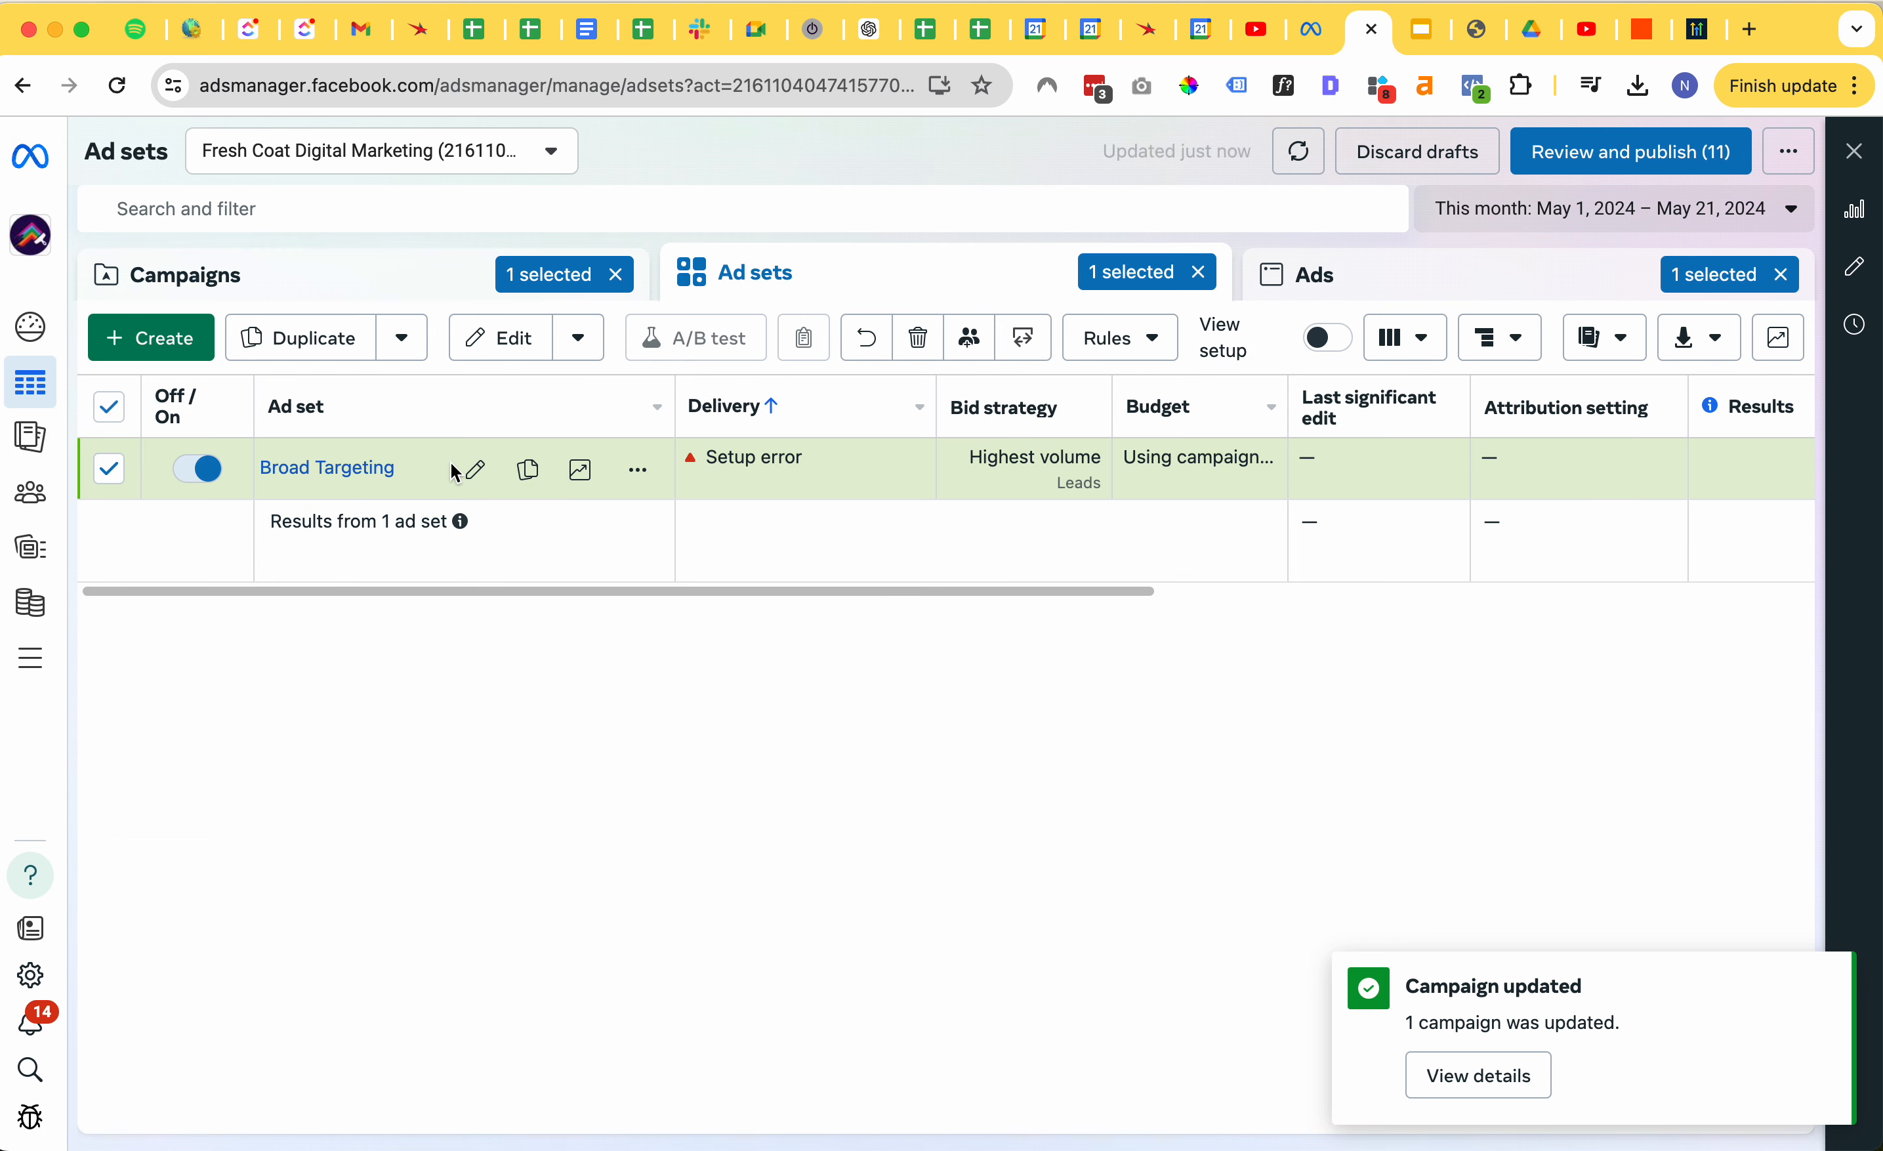
click(343, 470)
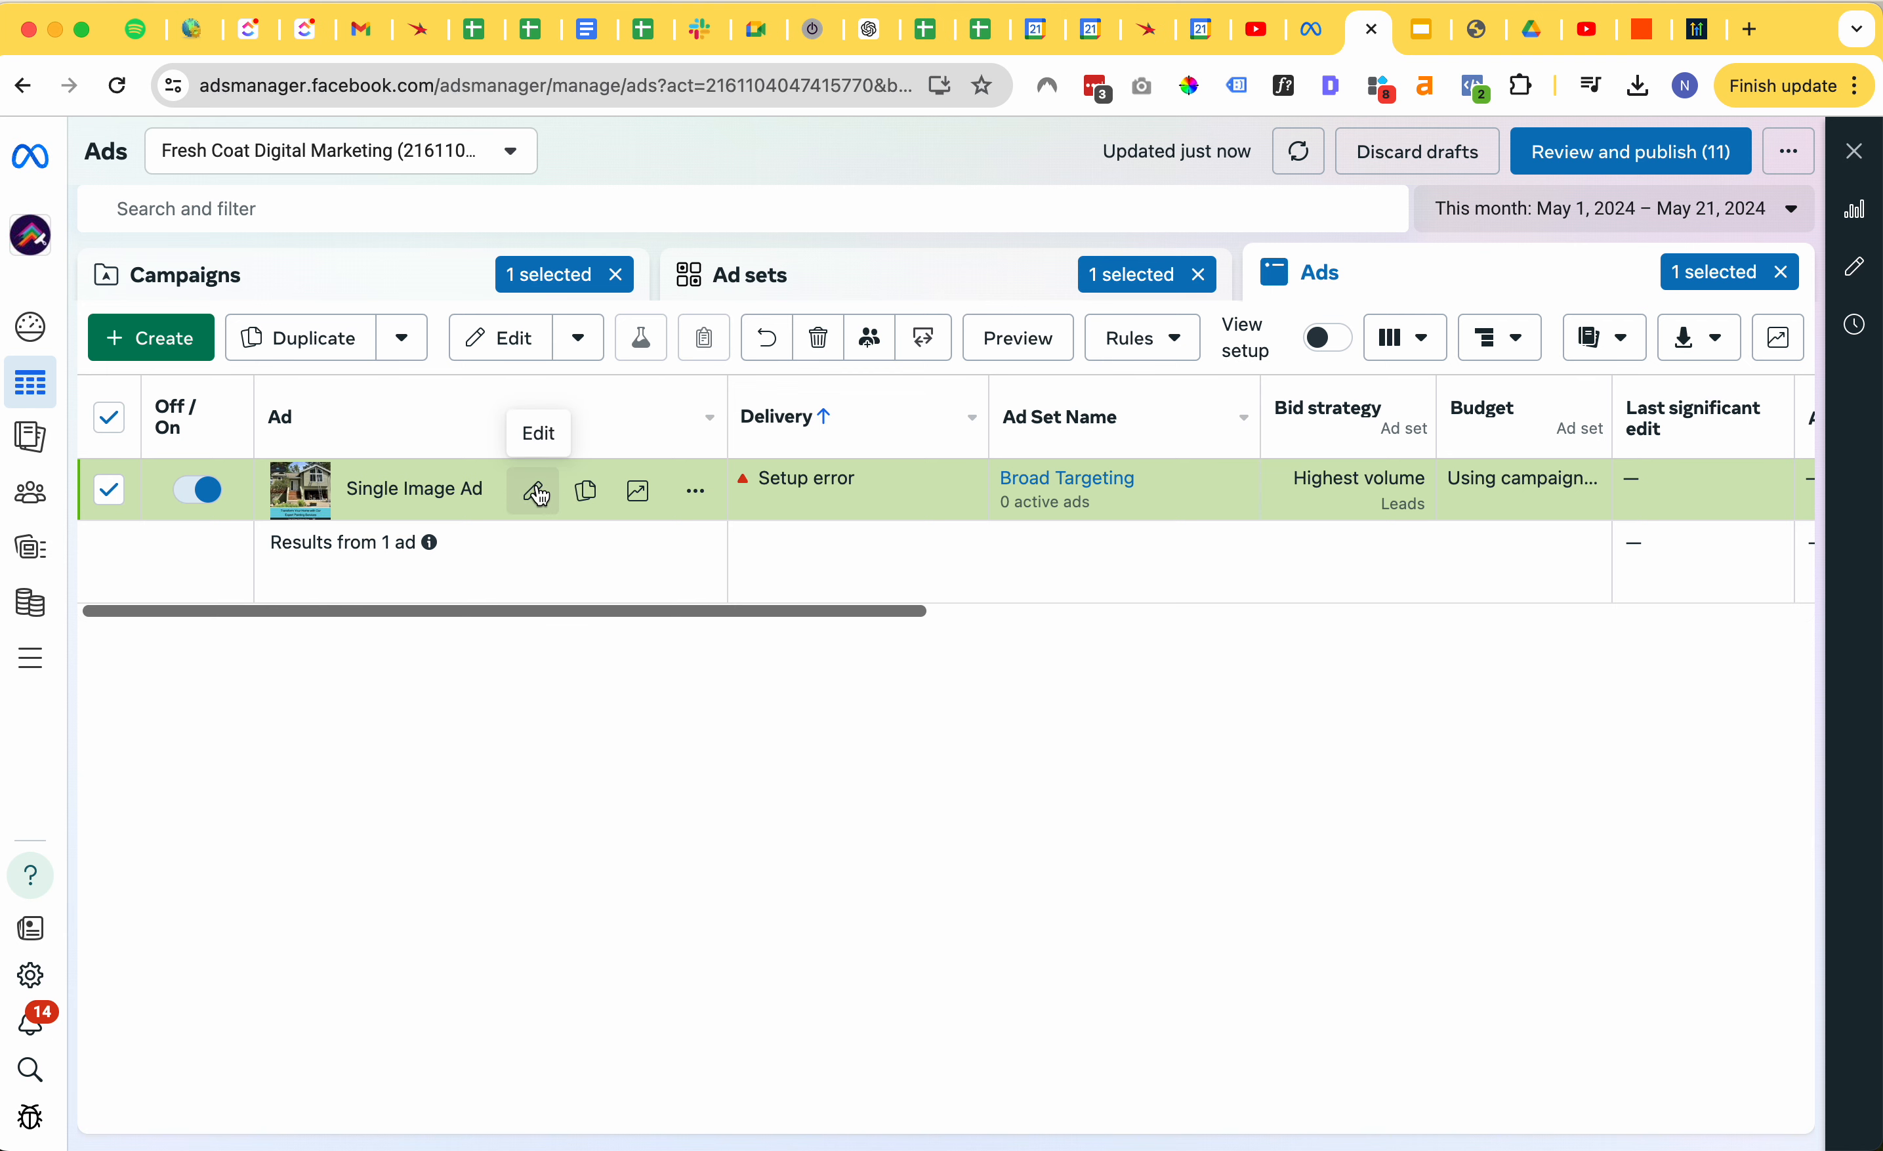
click(301, 337)
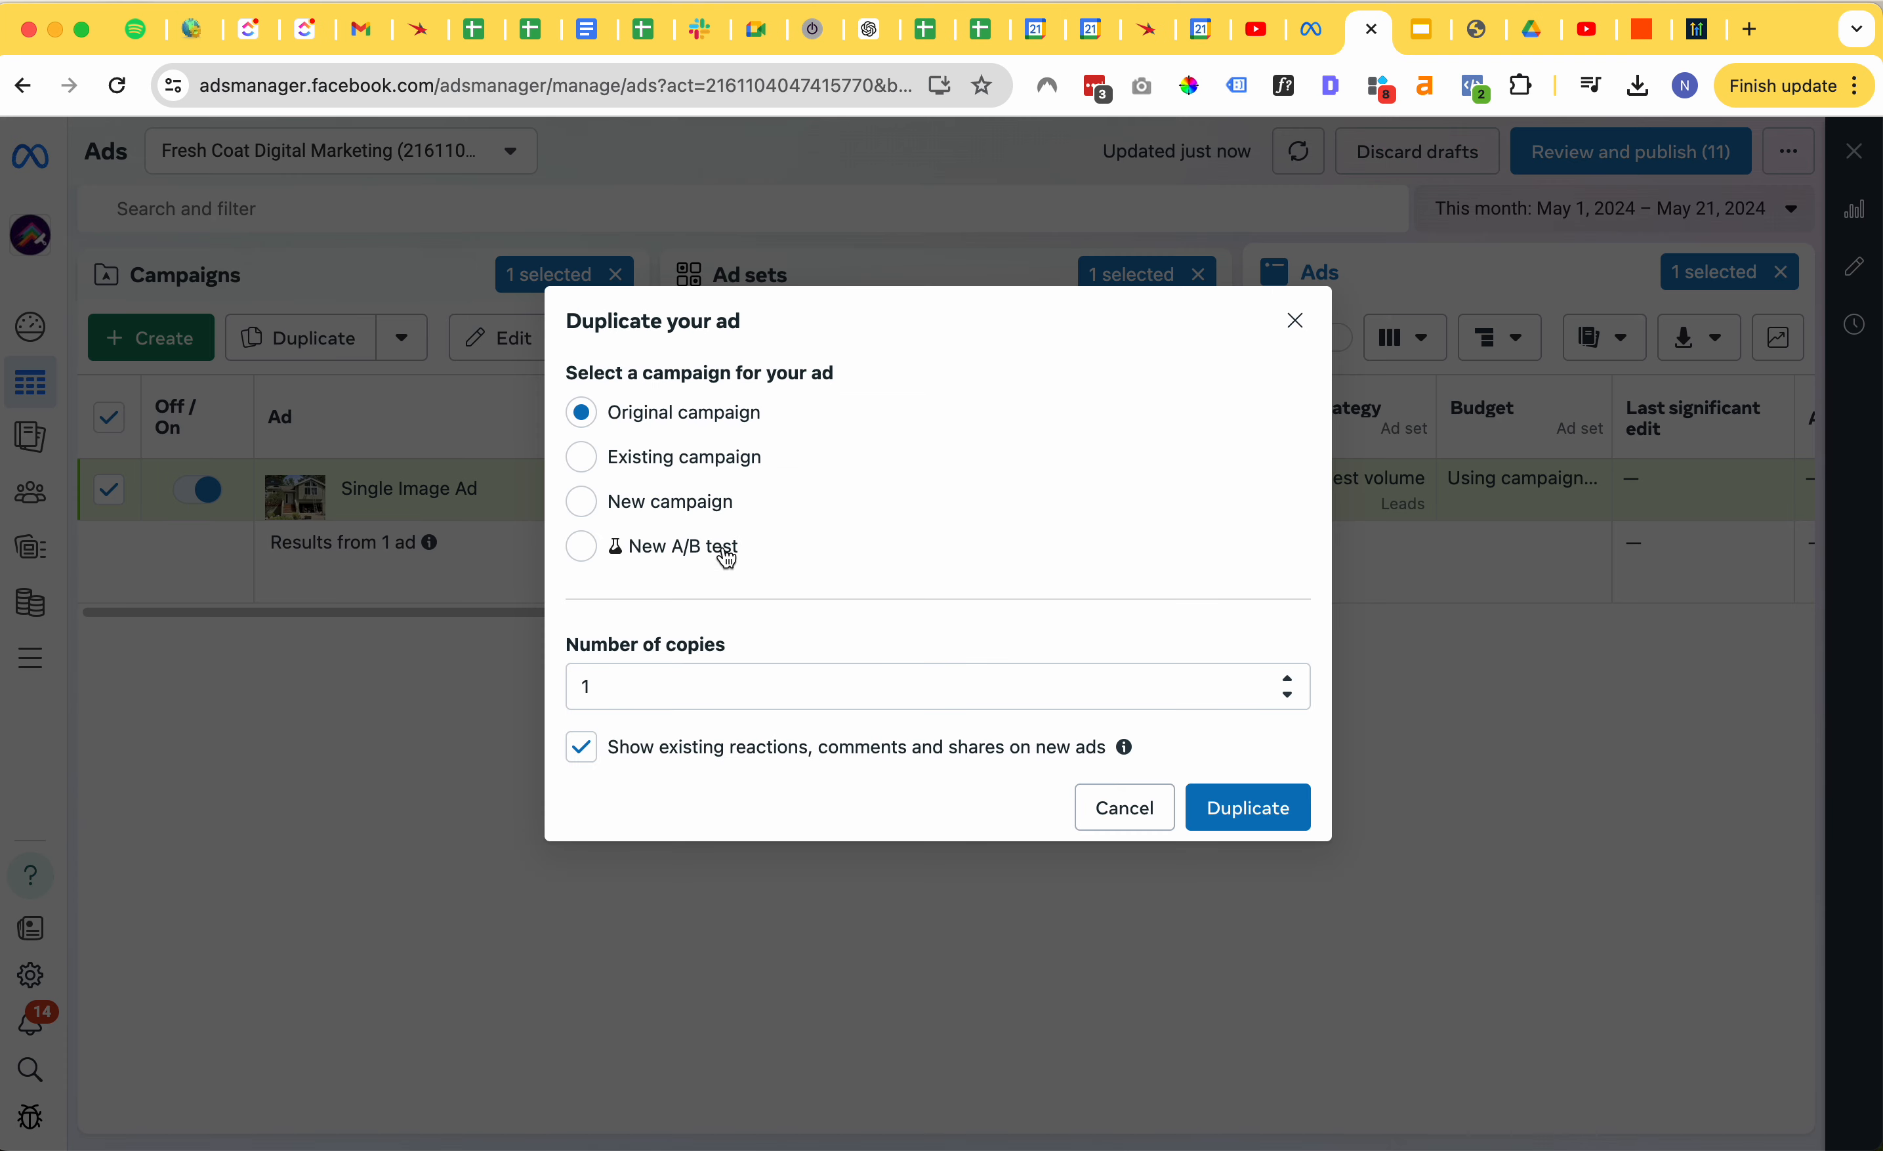
click(678, 463)
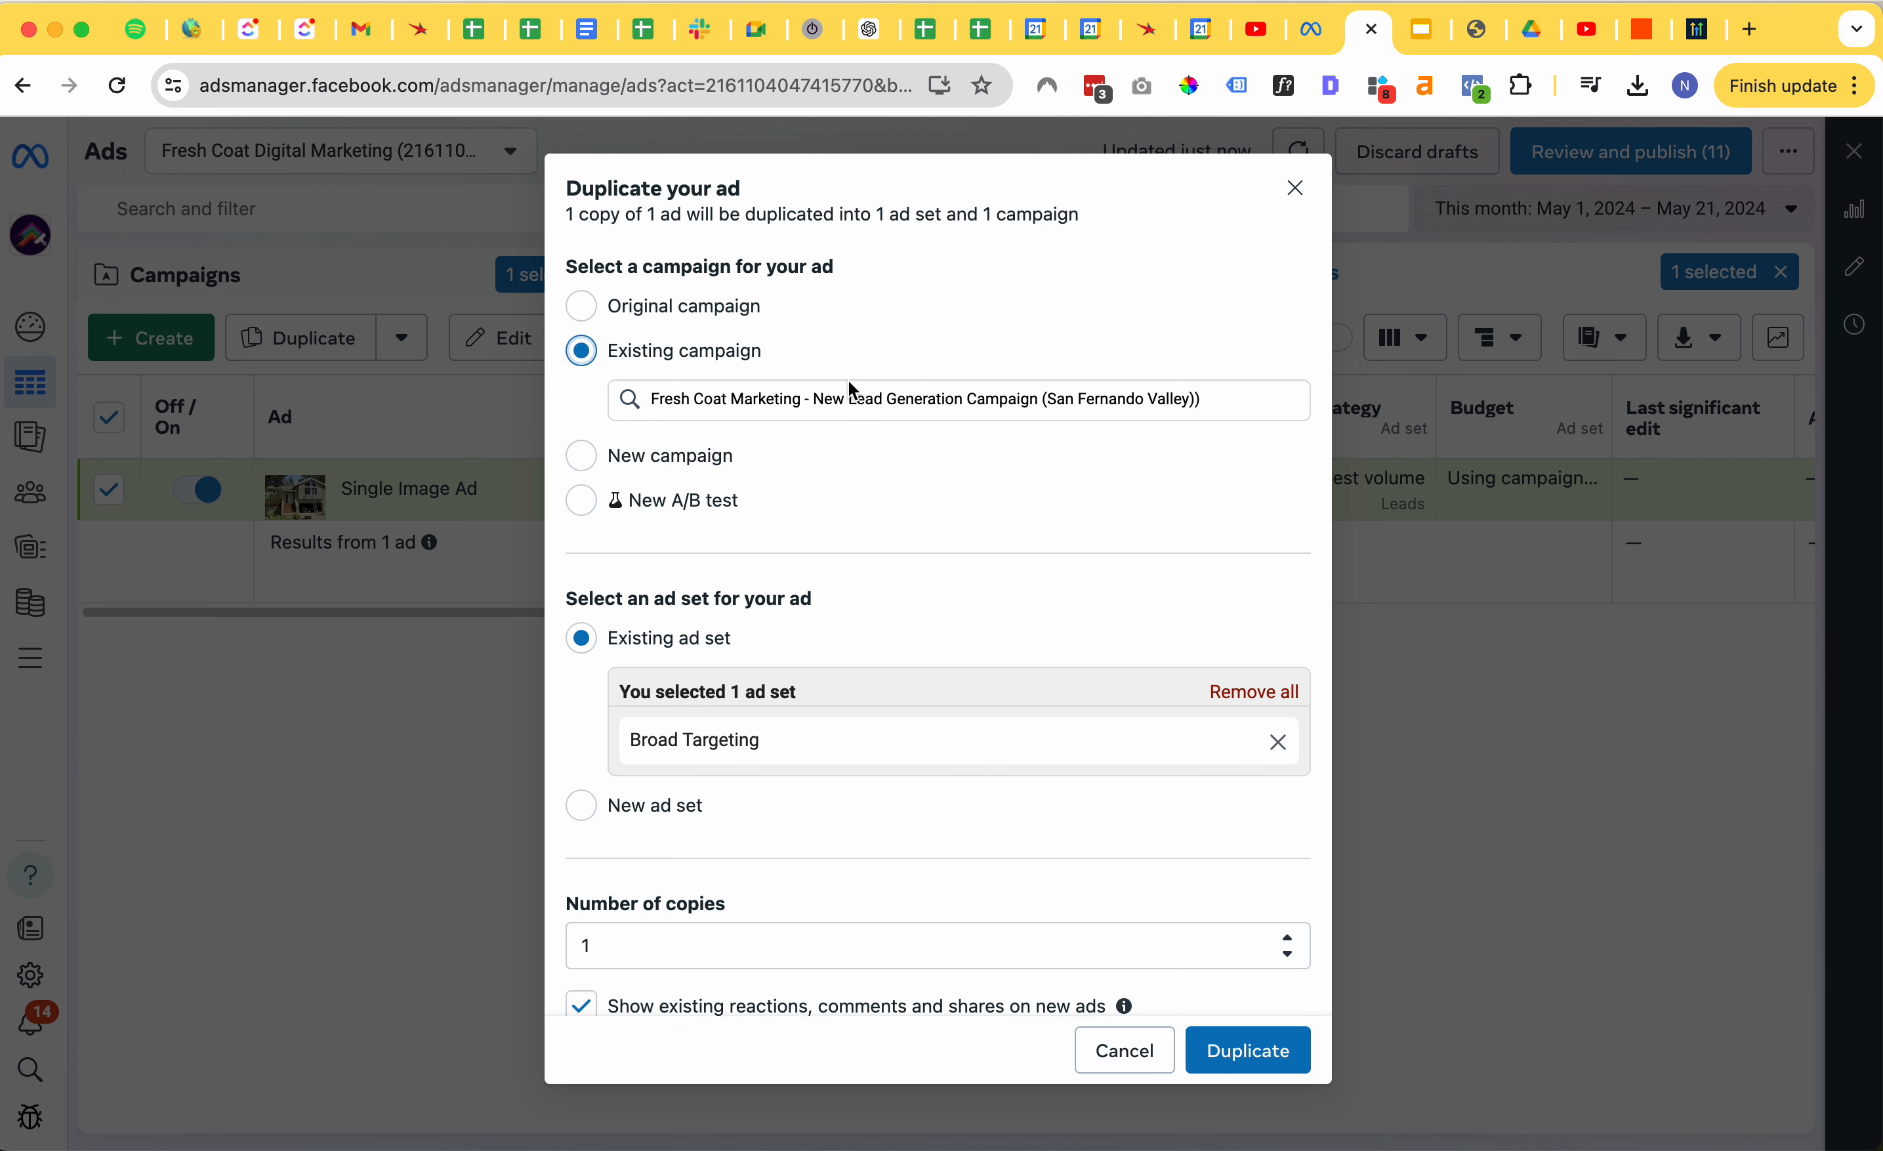
mouse_move(1124, 1004)
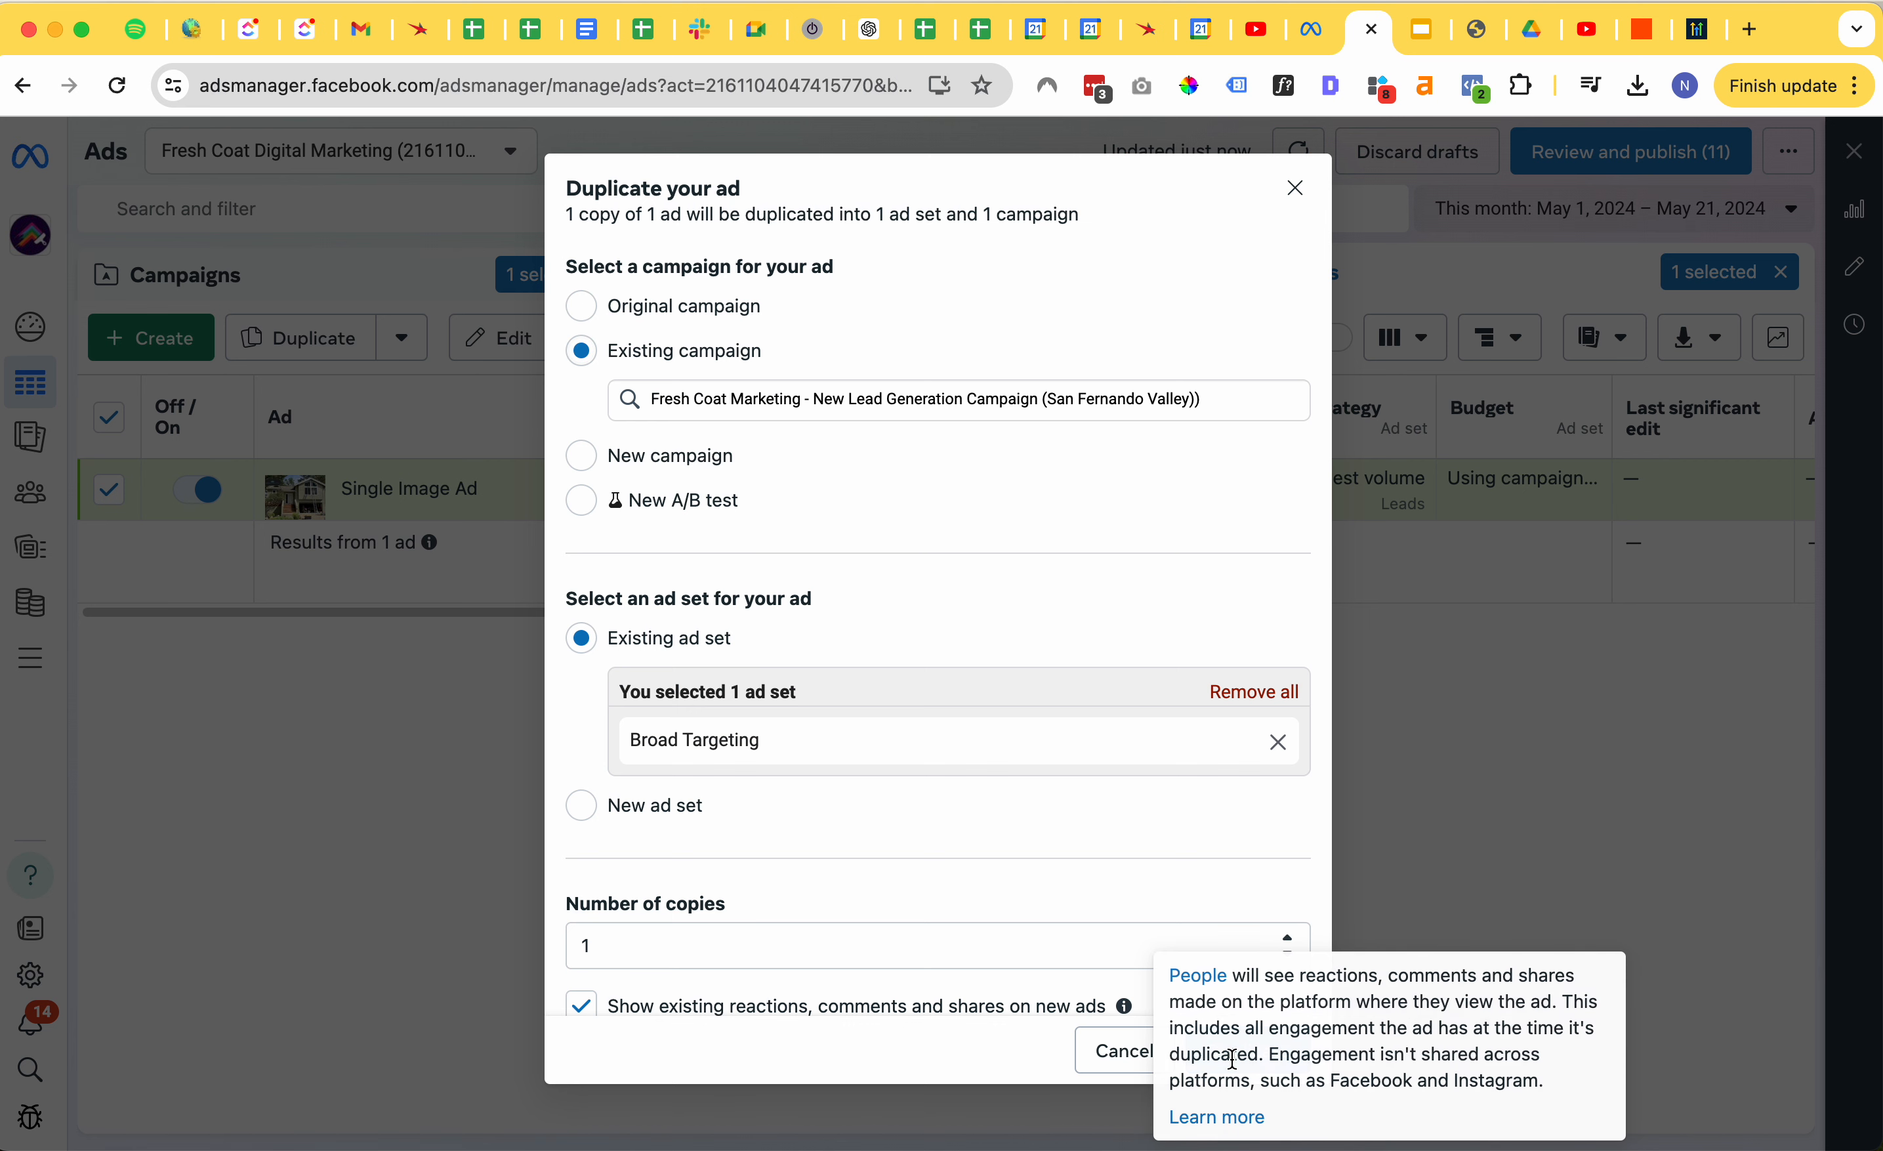
click(1260, 1052)
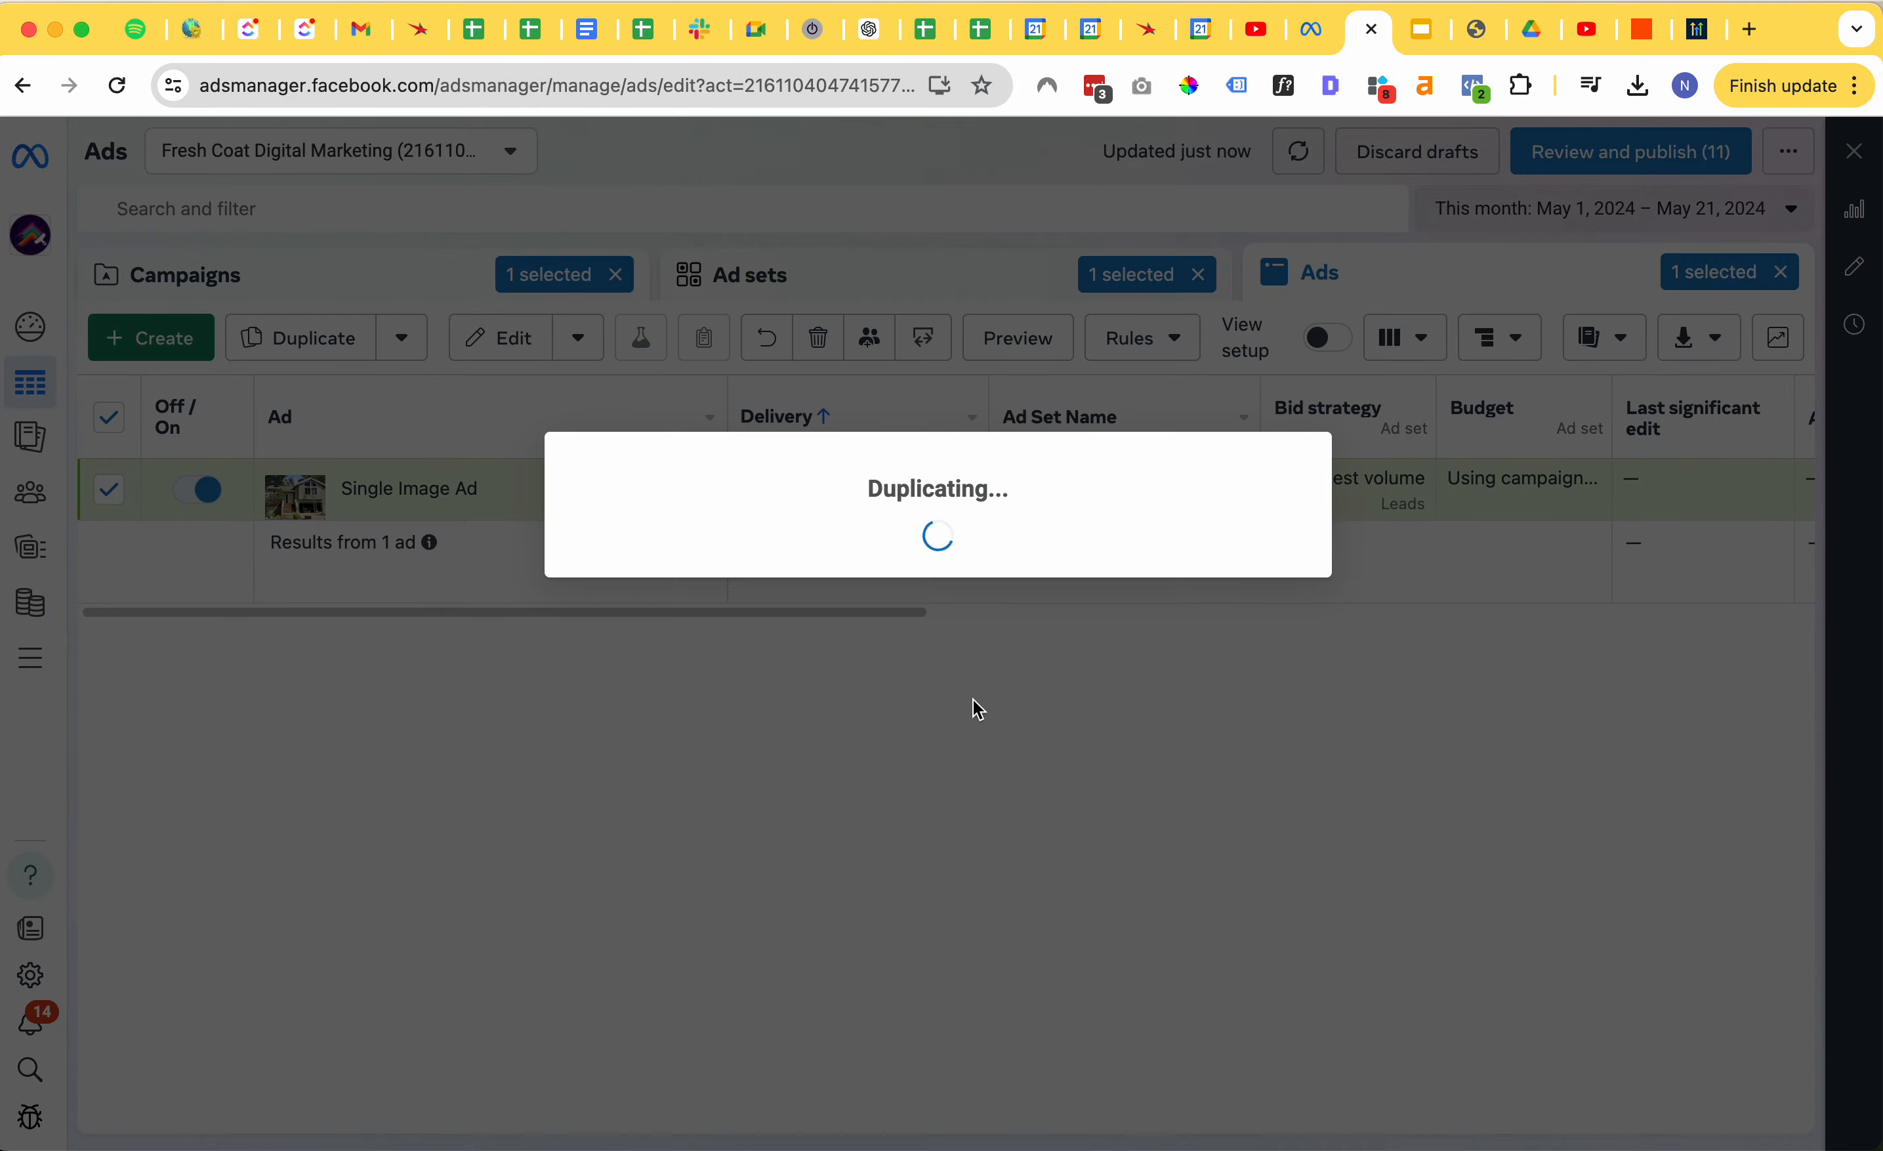
- Remove the copied ad's current media and select the 1178 × 1180 grey house collage from the account images instead
scroll(966, 572, down, 10)
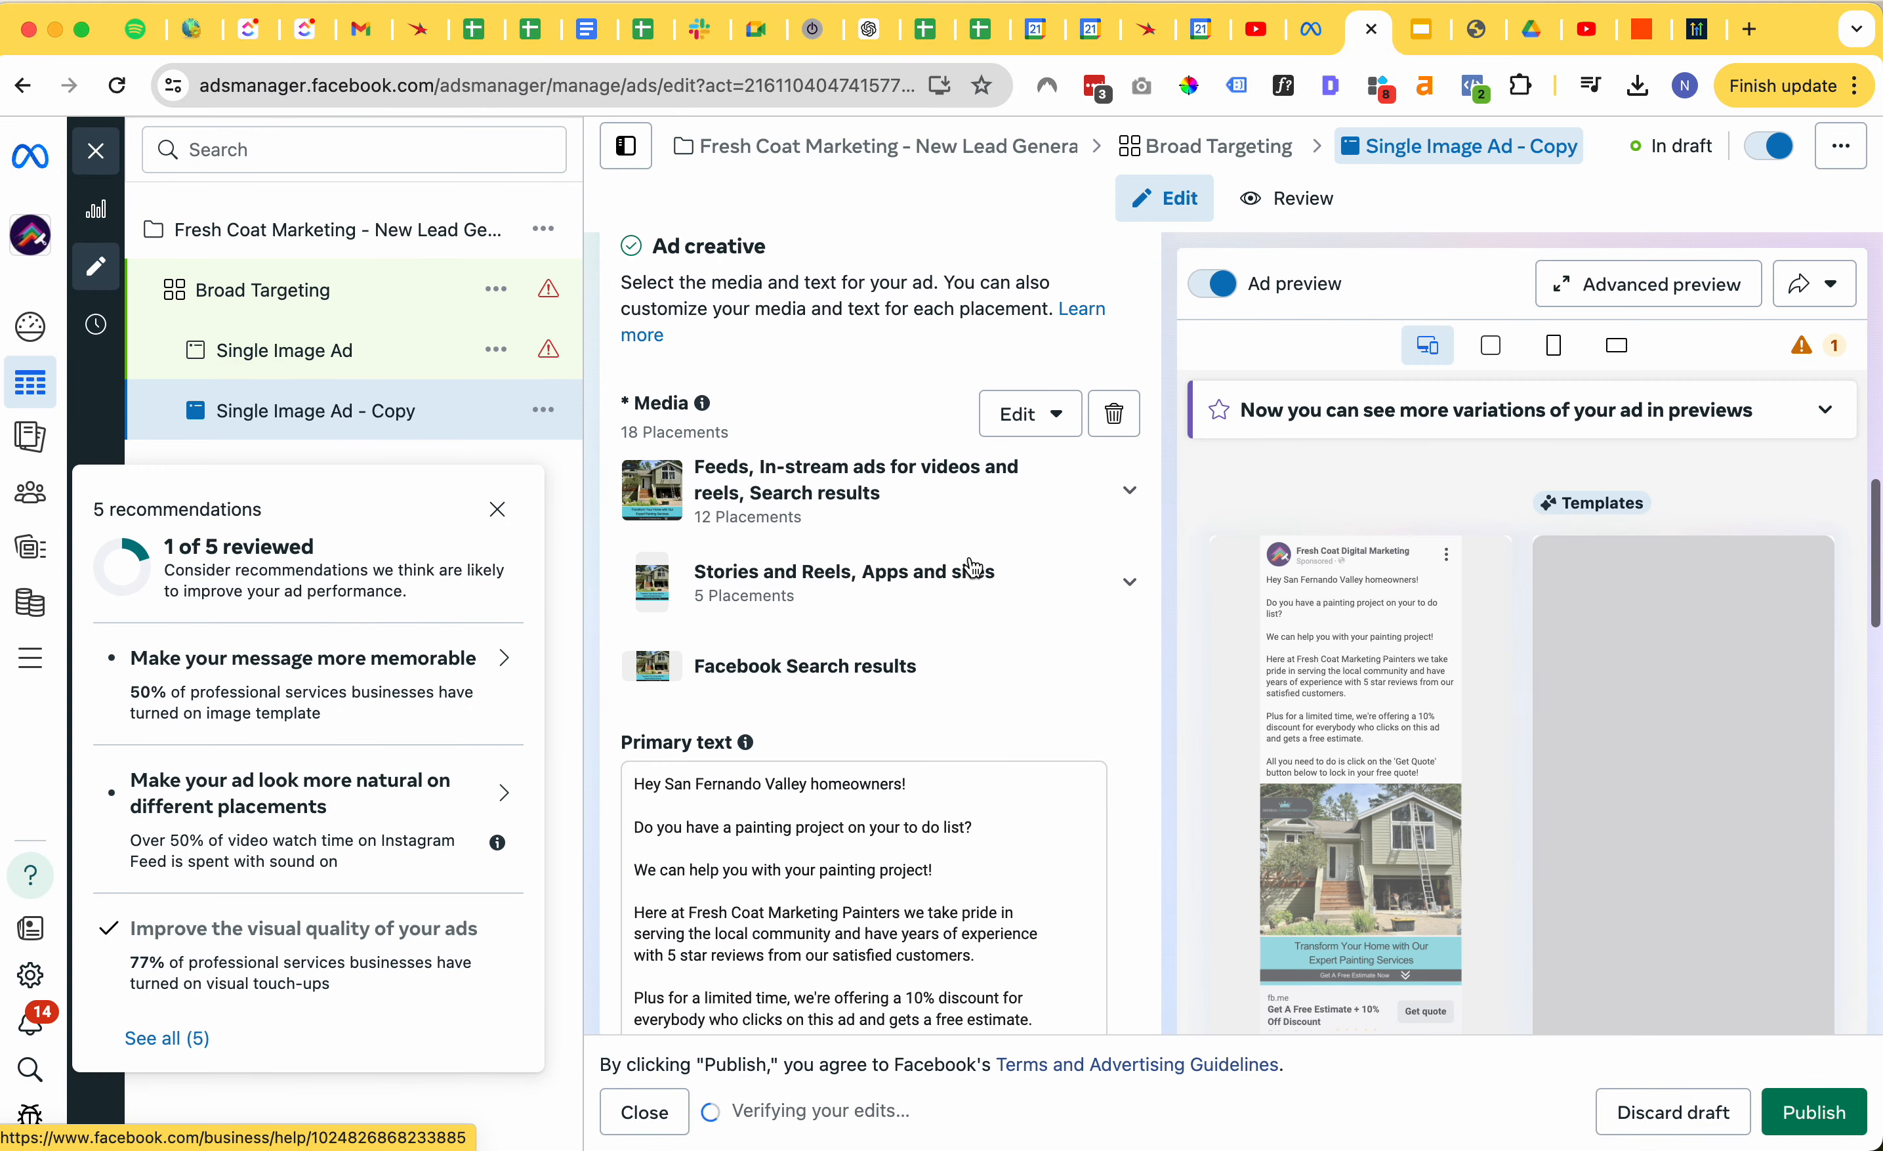
click(1114, 365)
click(713, 397)
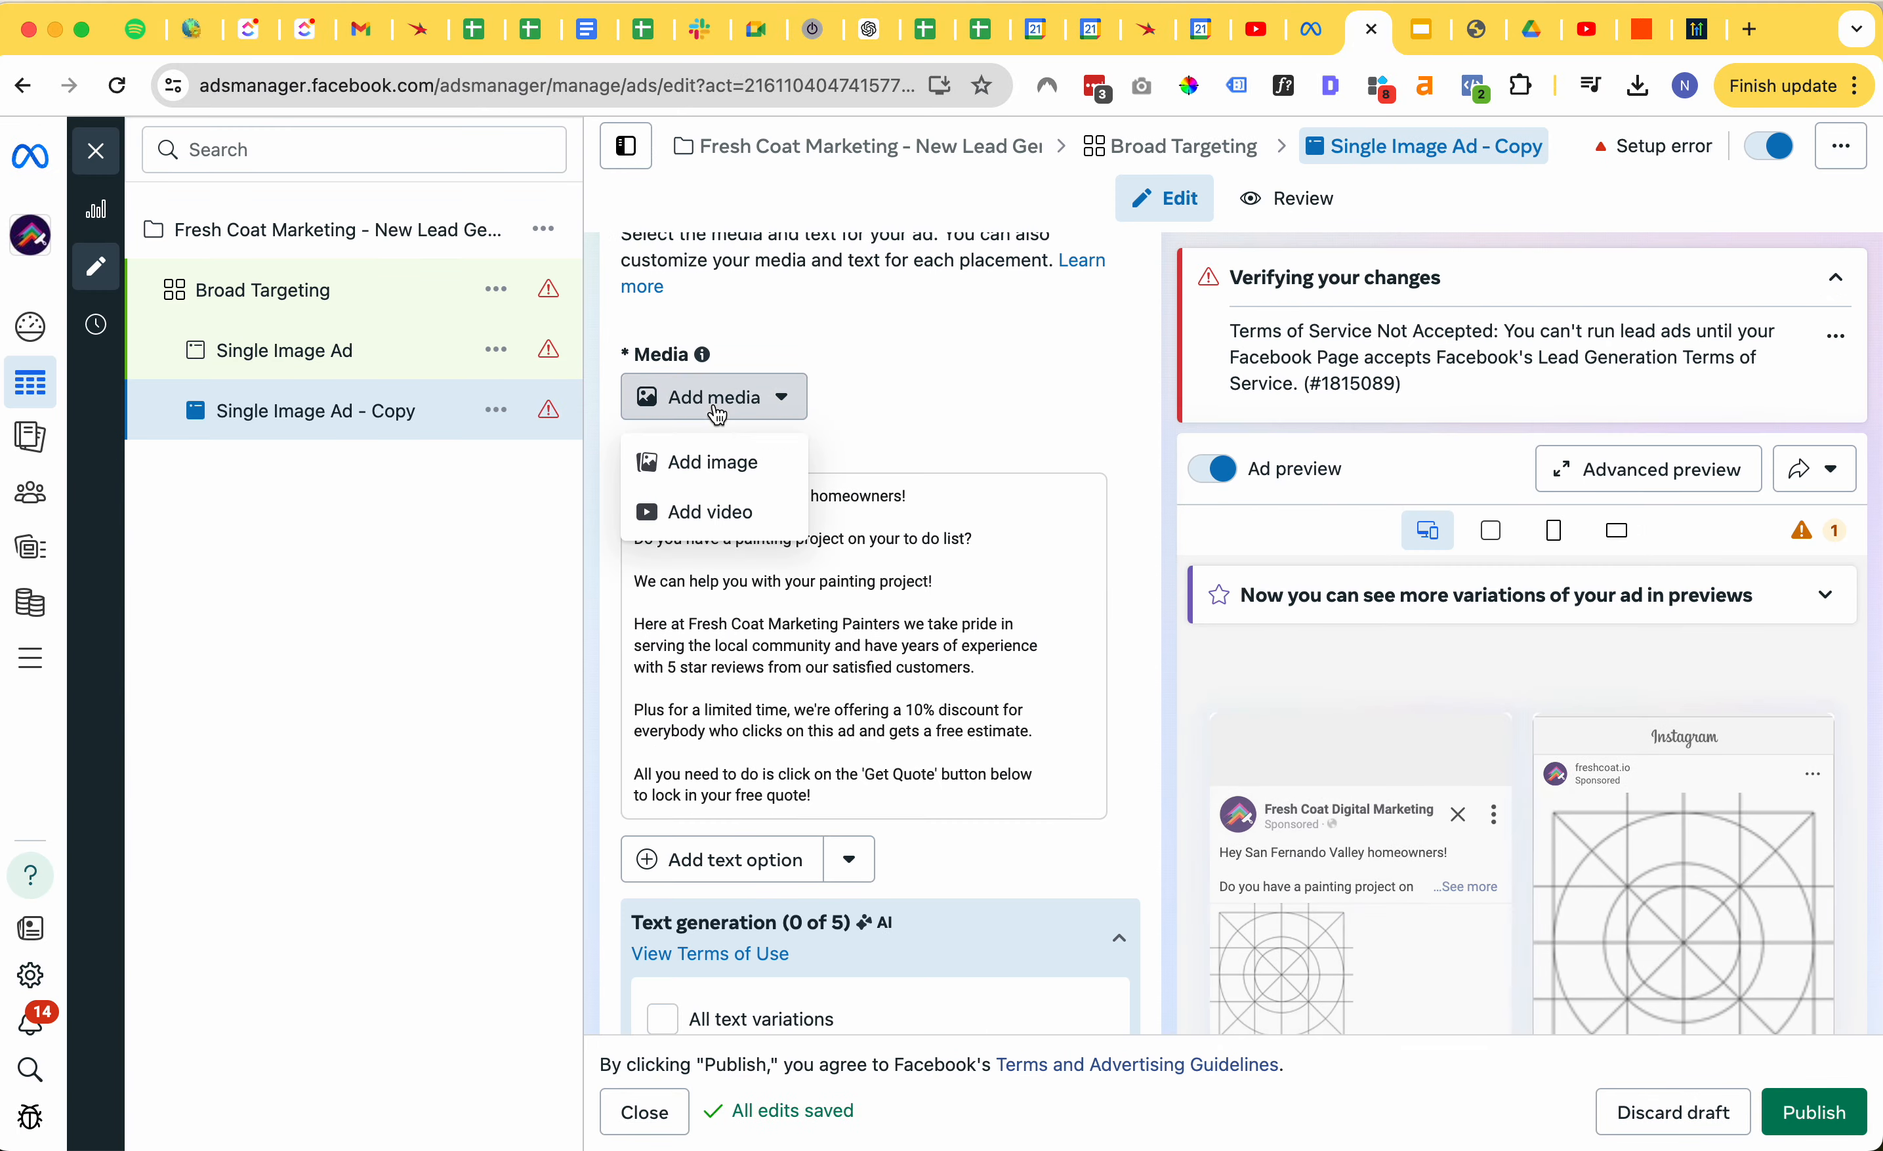
click(724, 476)
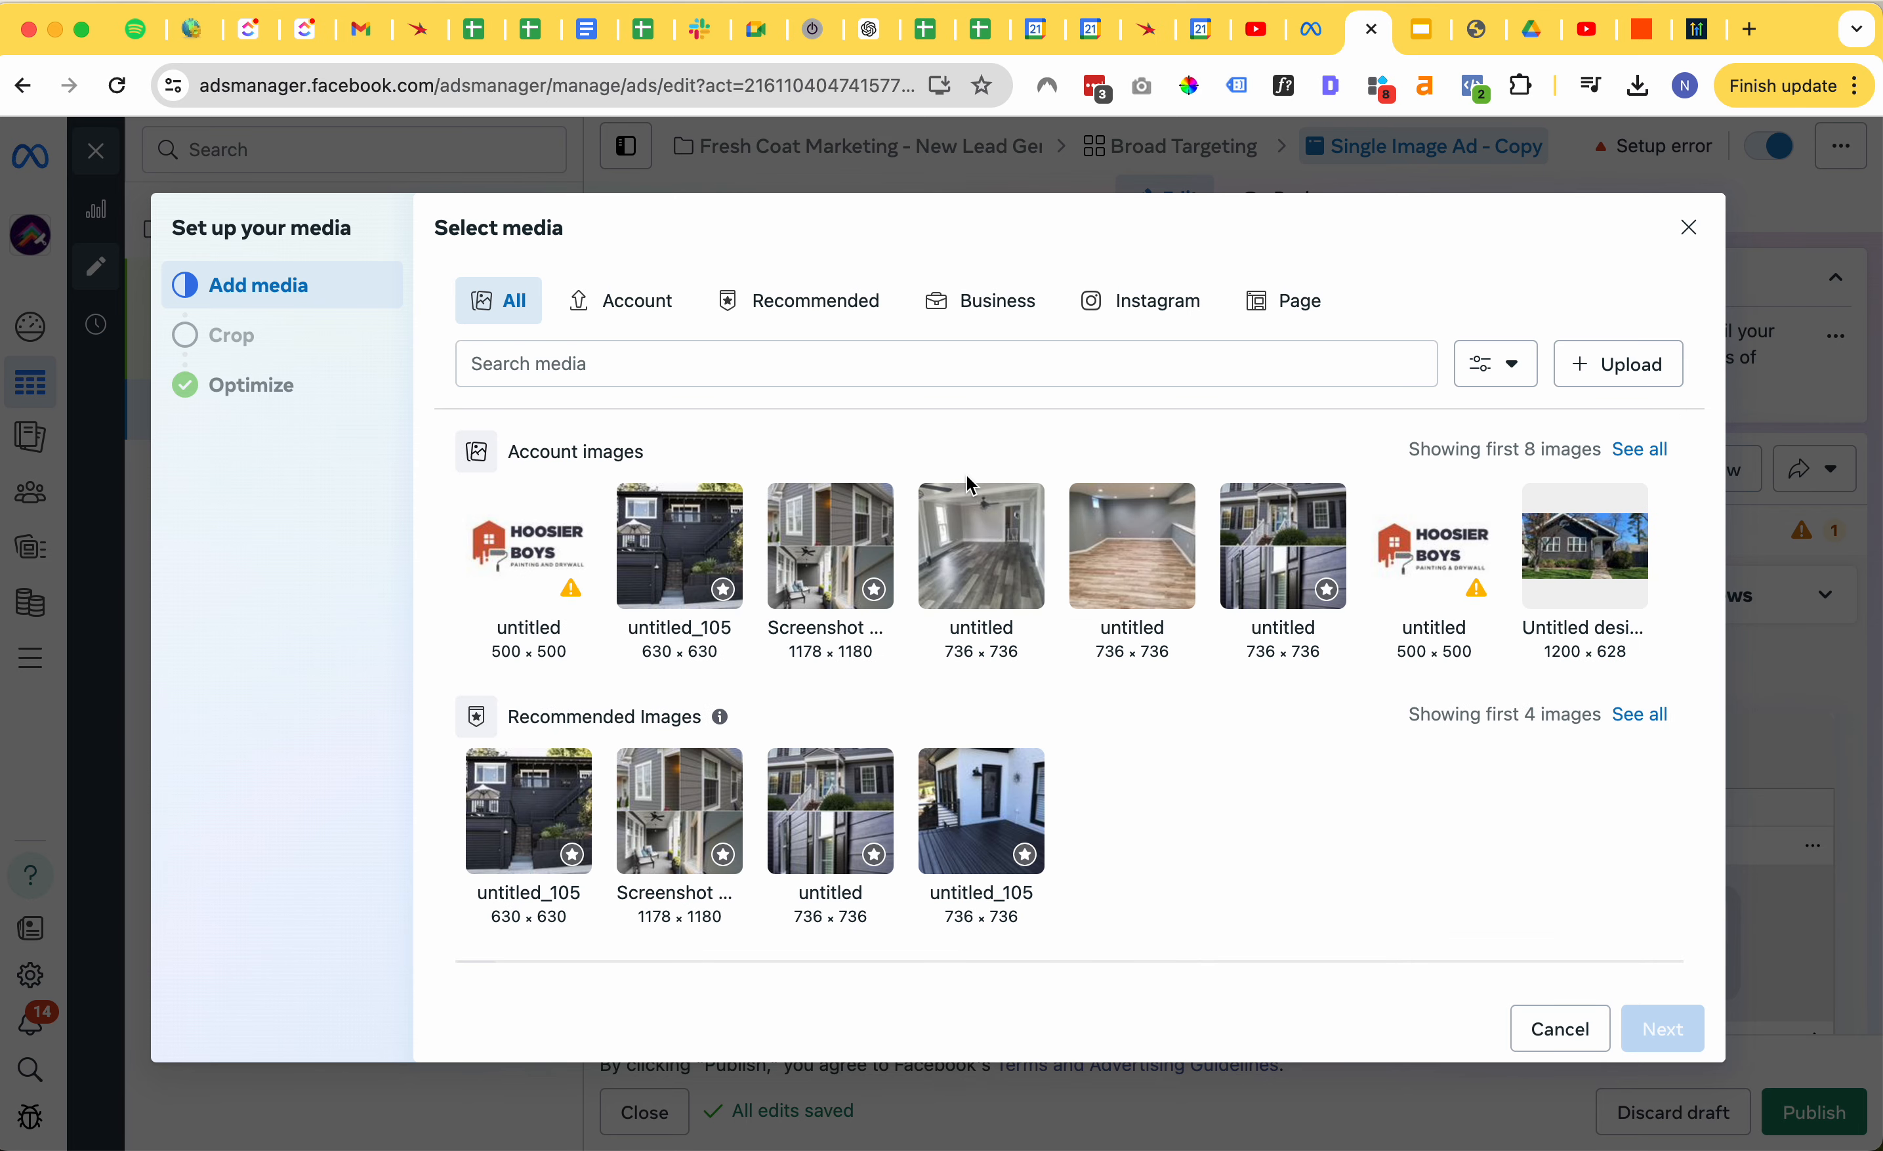
click(819, 564)
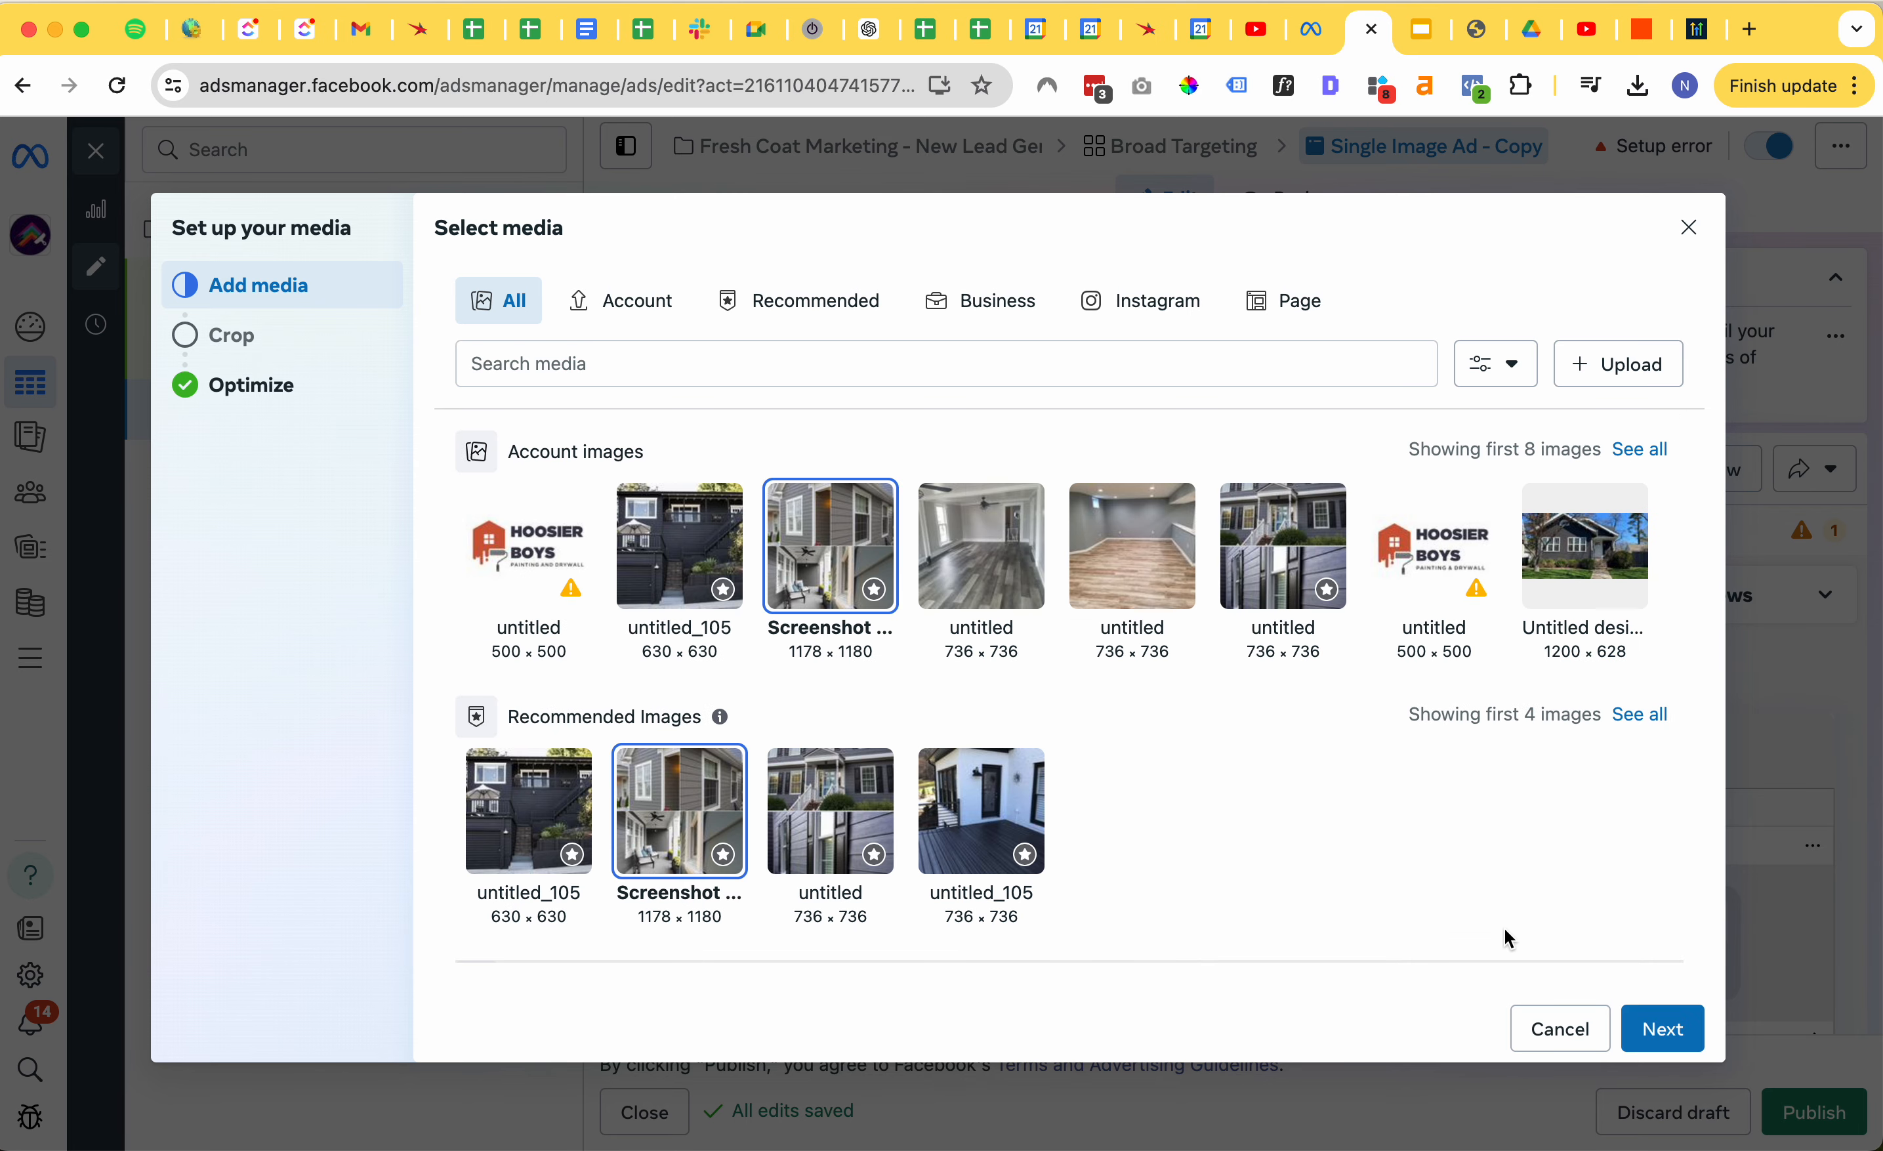
- Try the 9:16 crop for Stories and Reels, then keep the Original crop for all placements and continue to the optimizations
click(1663, 1030)
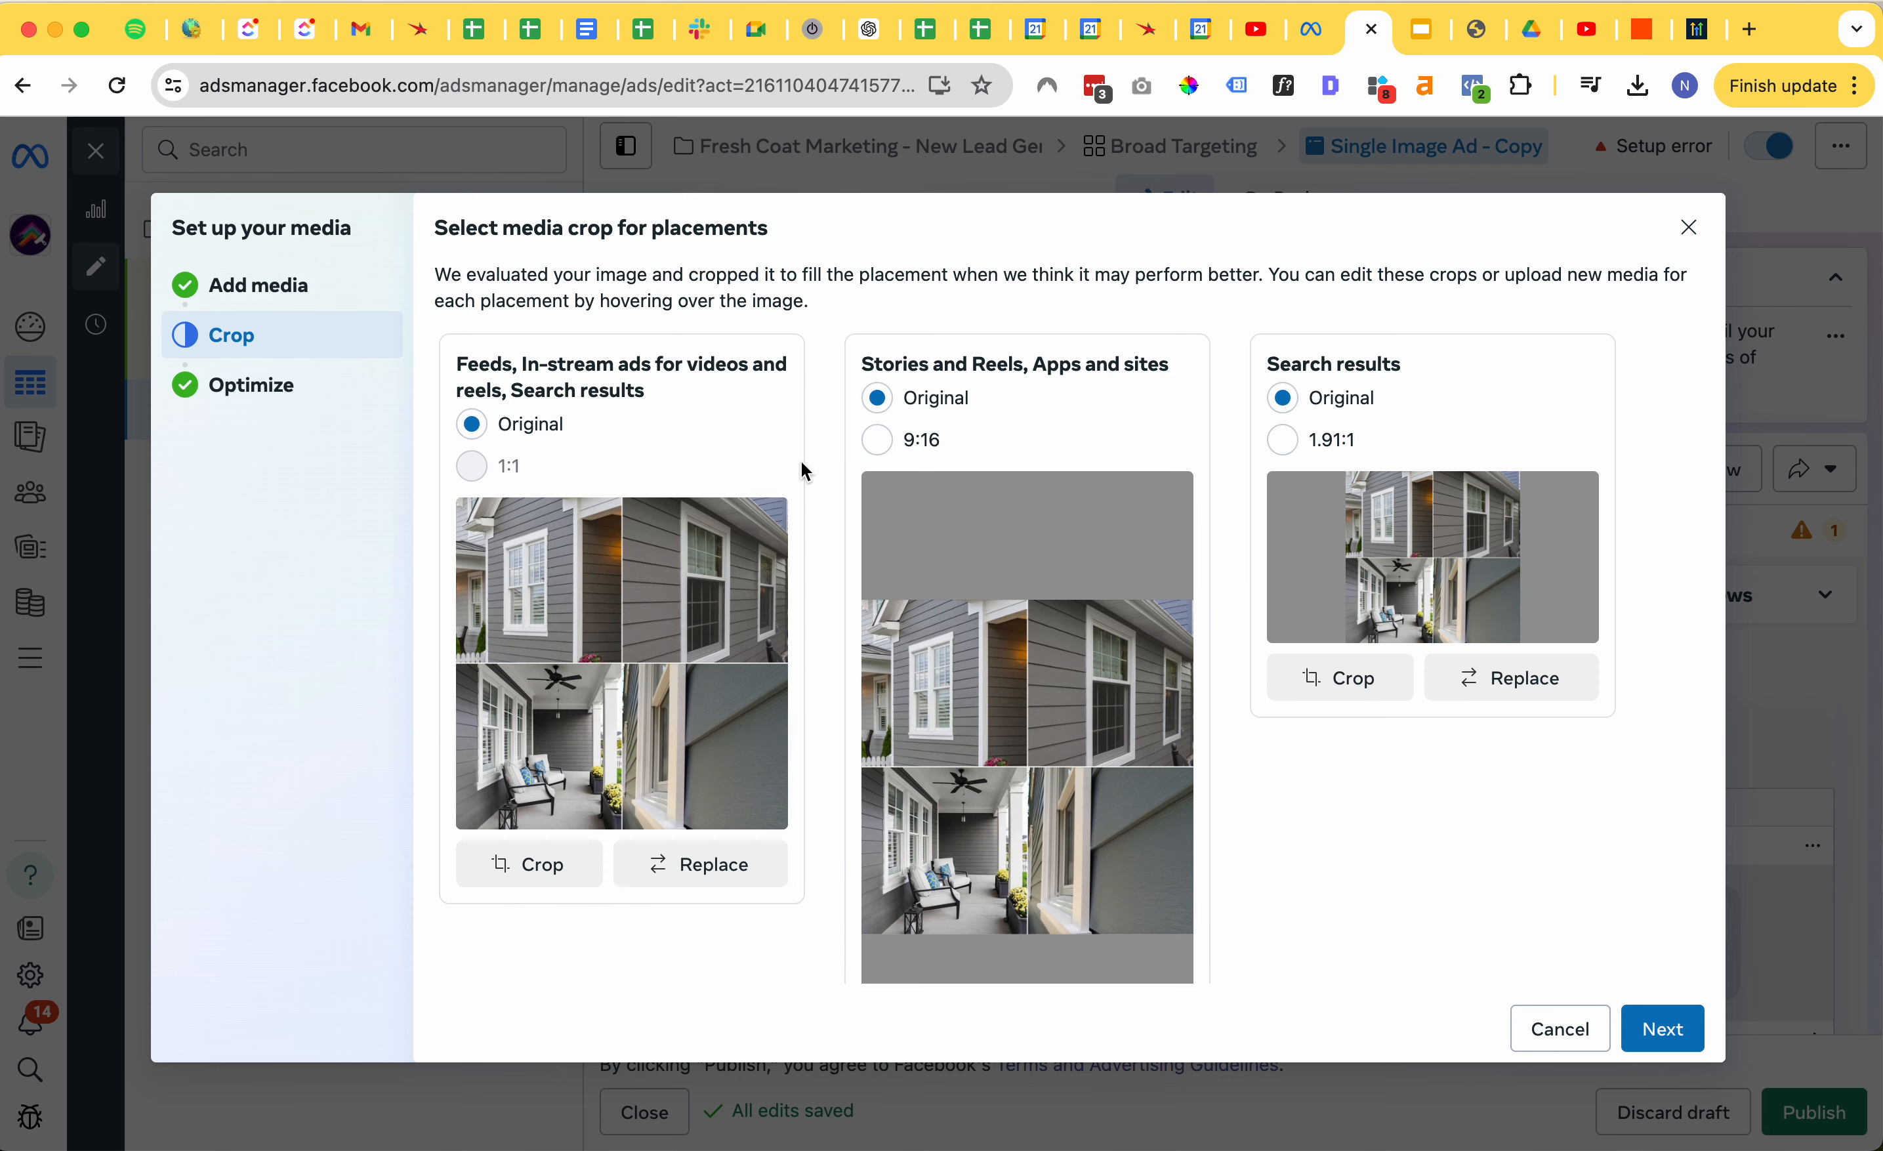
click(879, 441)
click(877, 399)
click(1662, 1028)
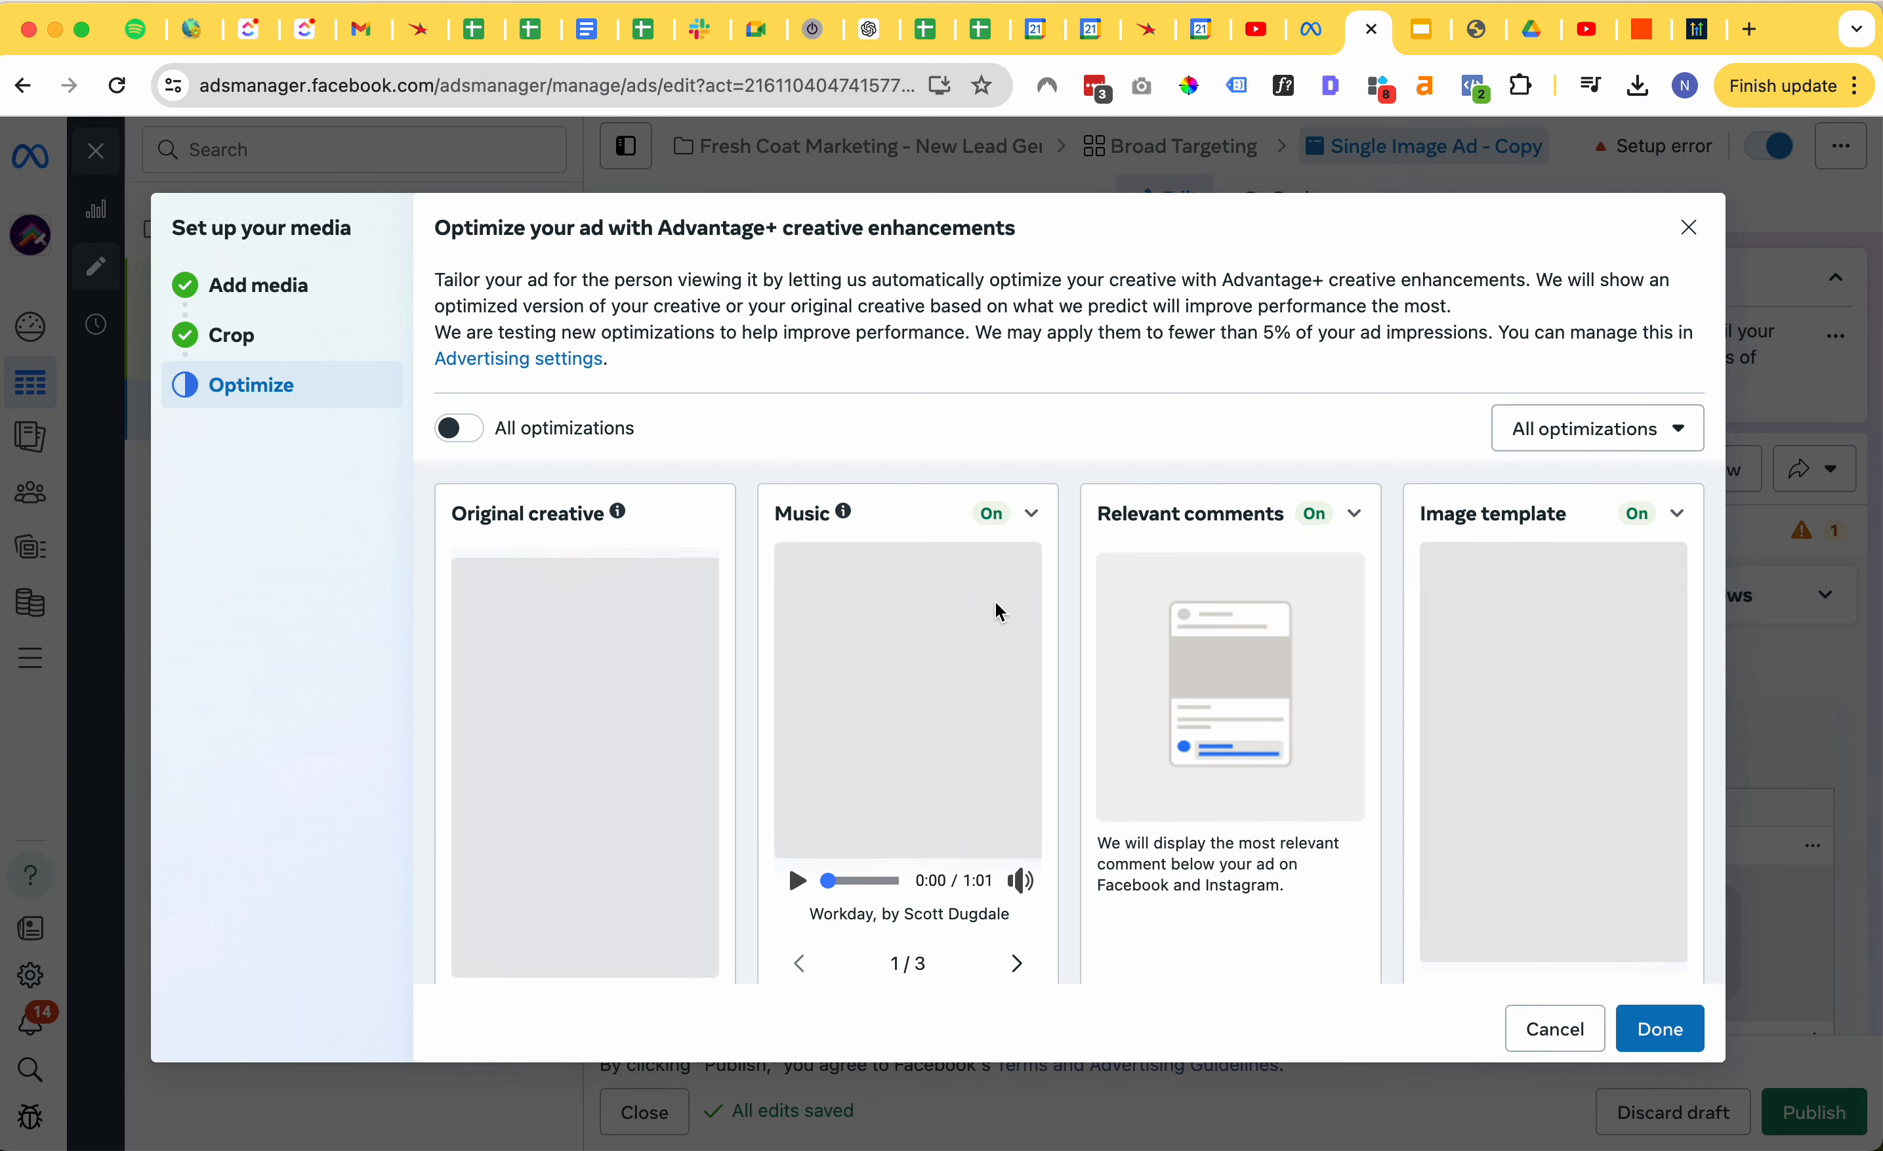
- Turn off Text improvements, leave Visual touch-ups on, and finish the copied ad's media setup
scroll(997, 611, down, 10)
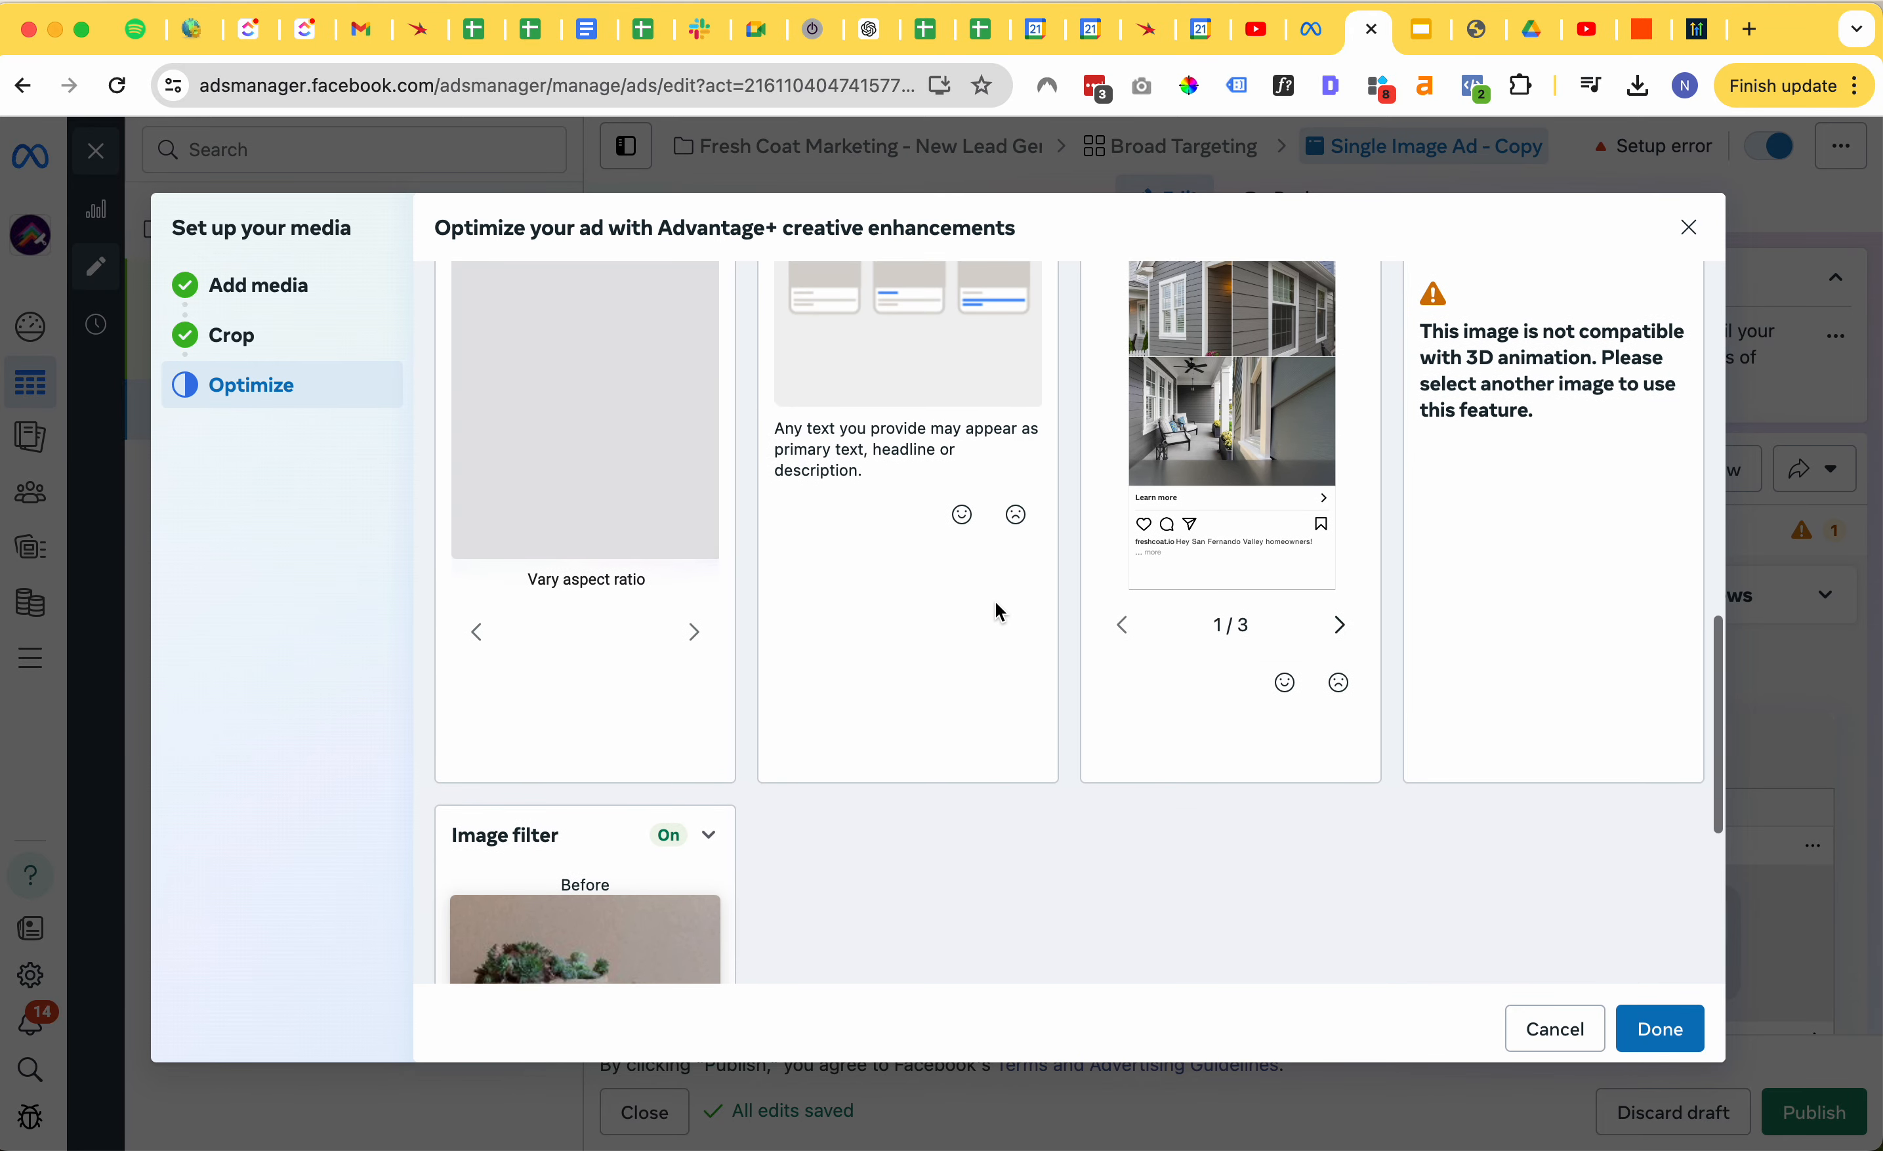
scroll(850, 597, down, 4)
scroll(845, 592, up, 8)
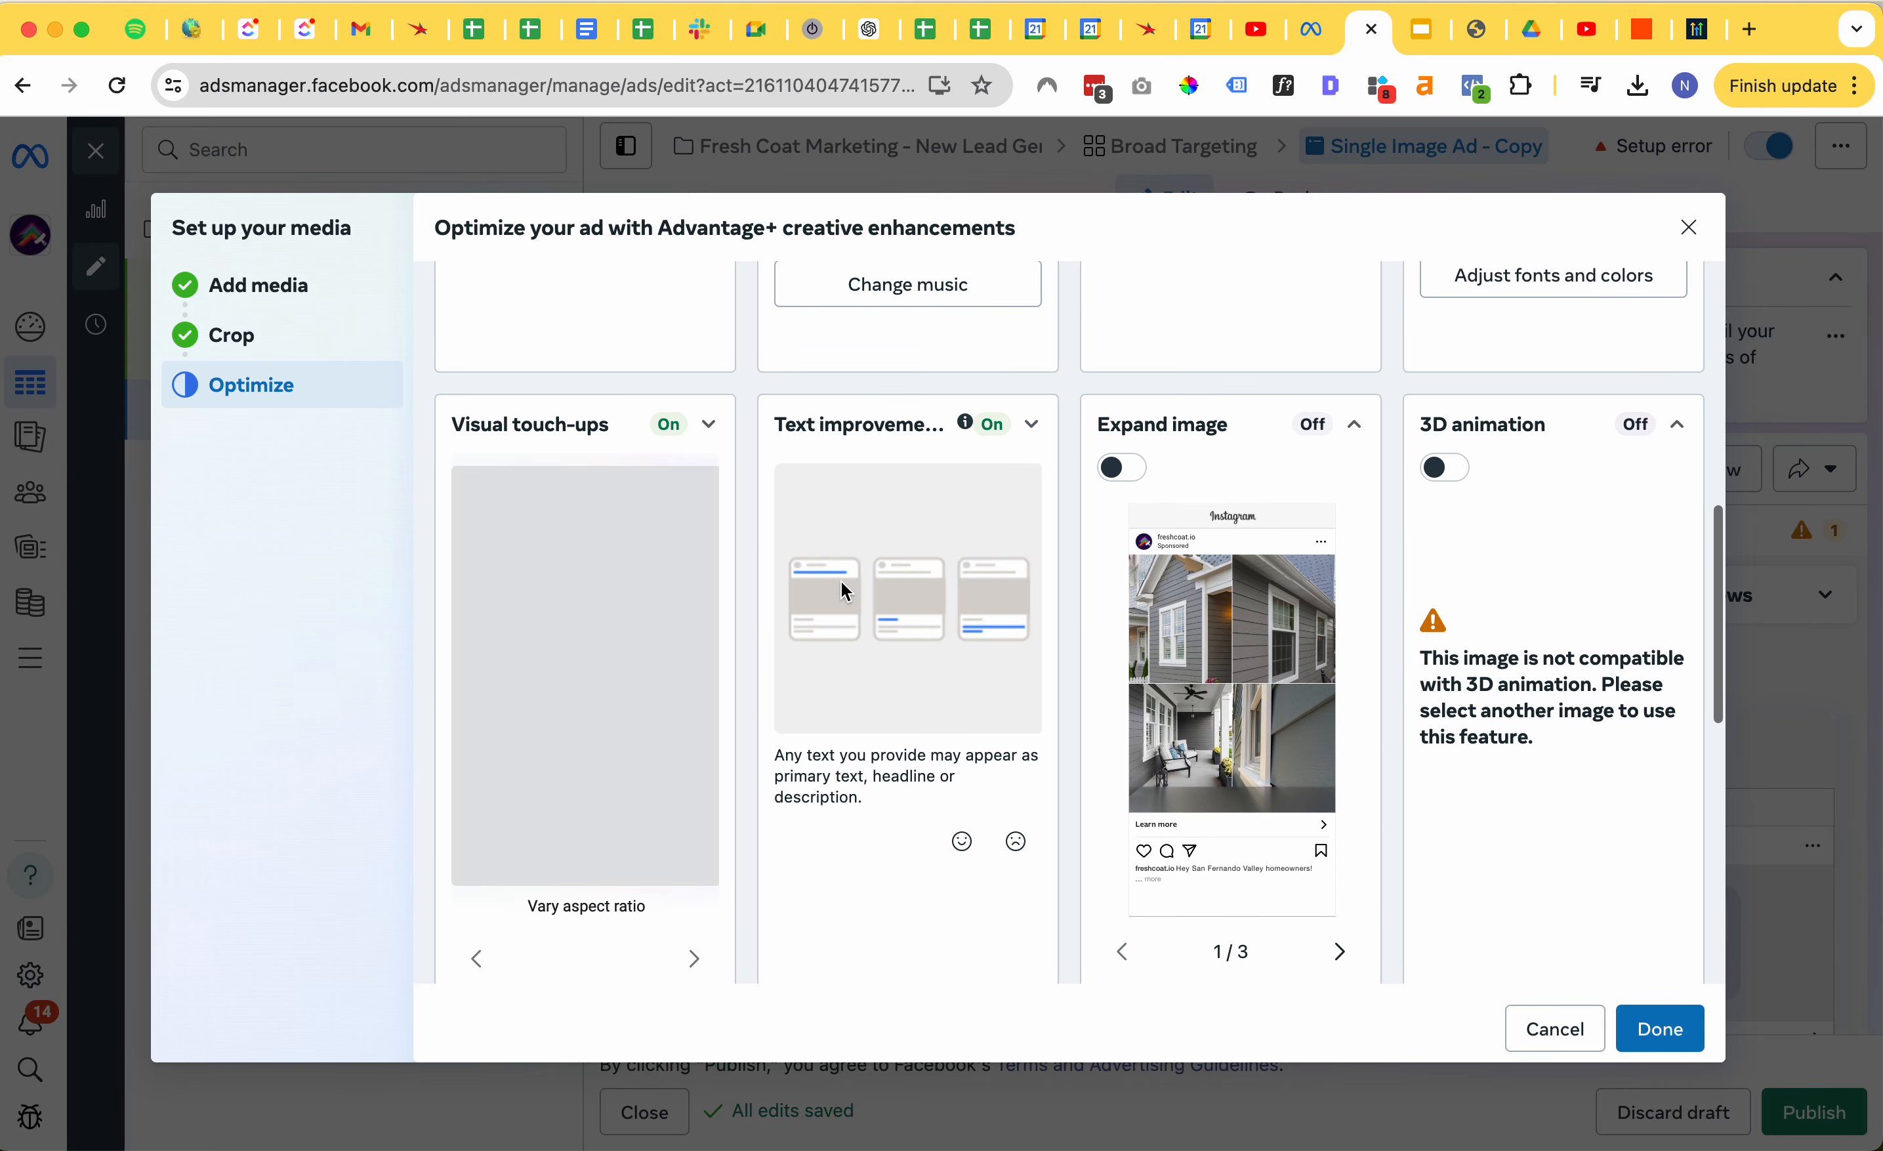
click(672, 424)
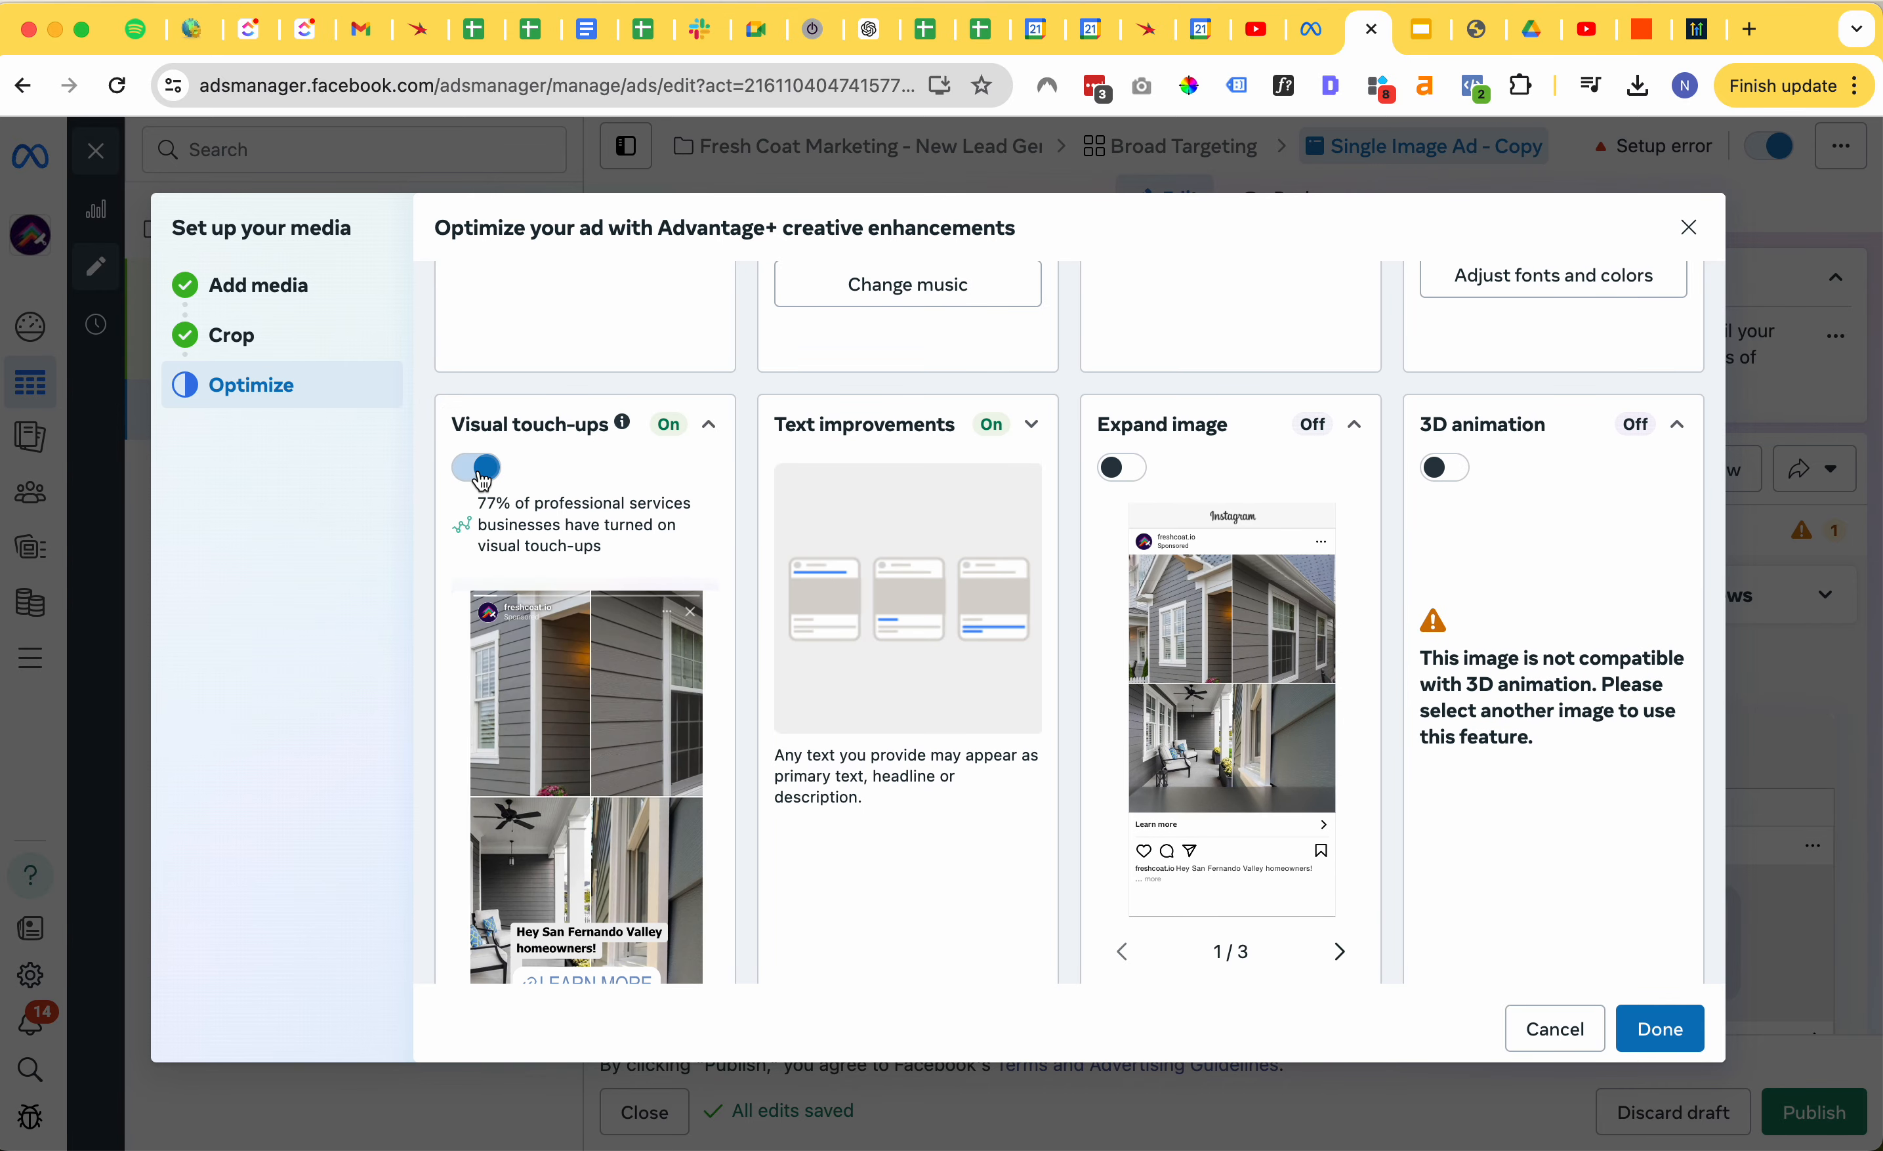
click(999, 433)
click(799, 467)
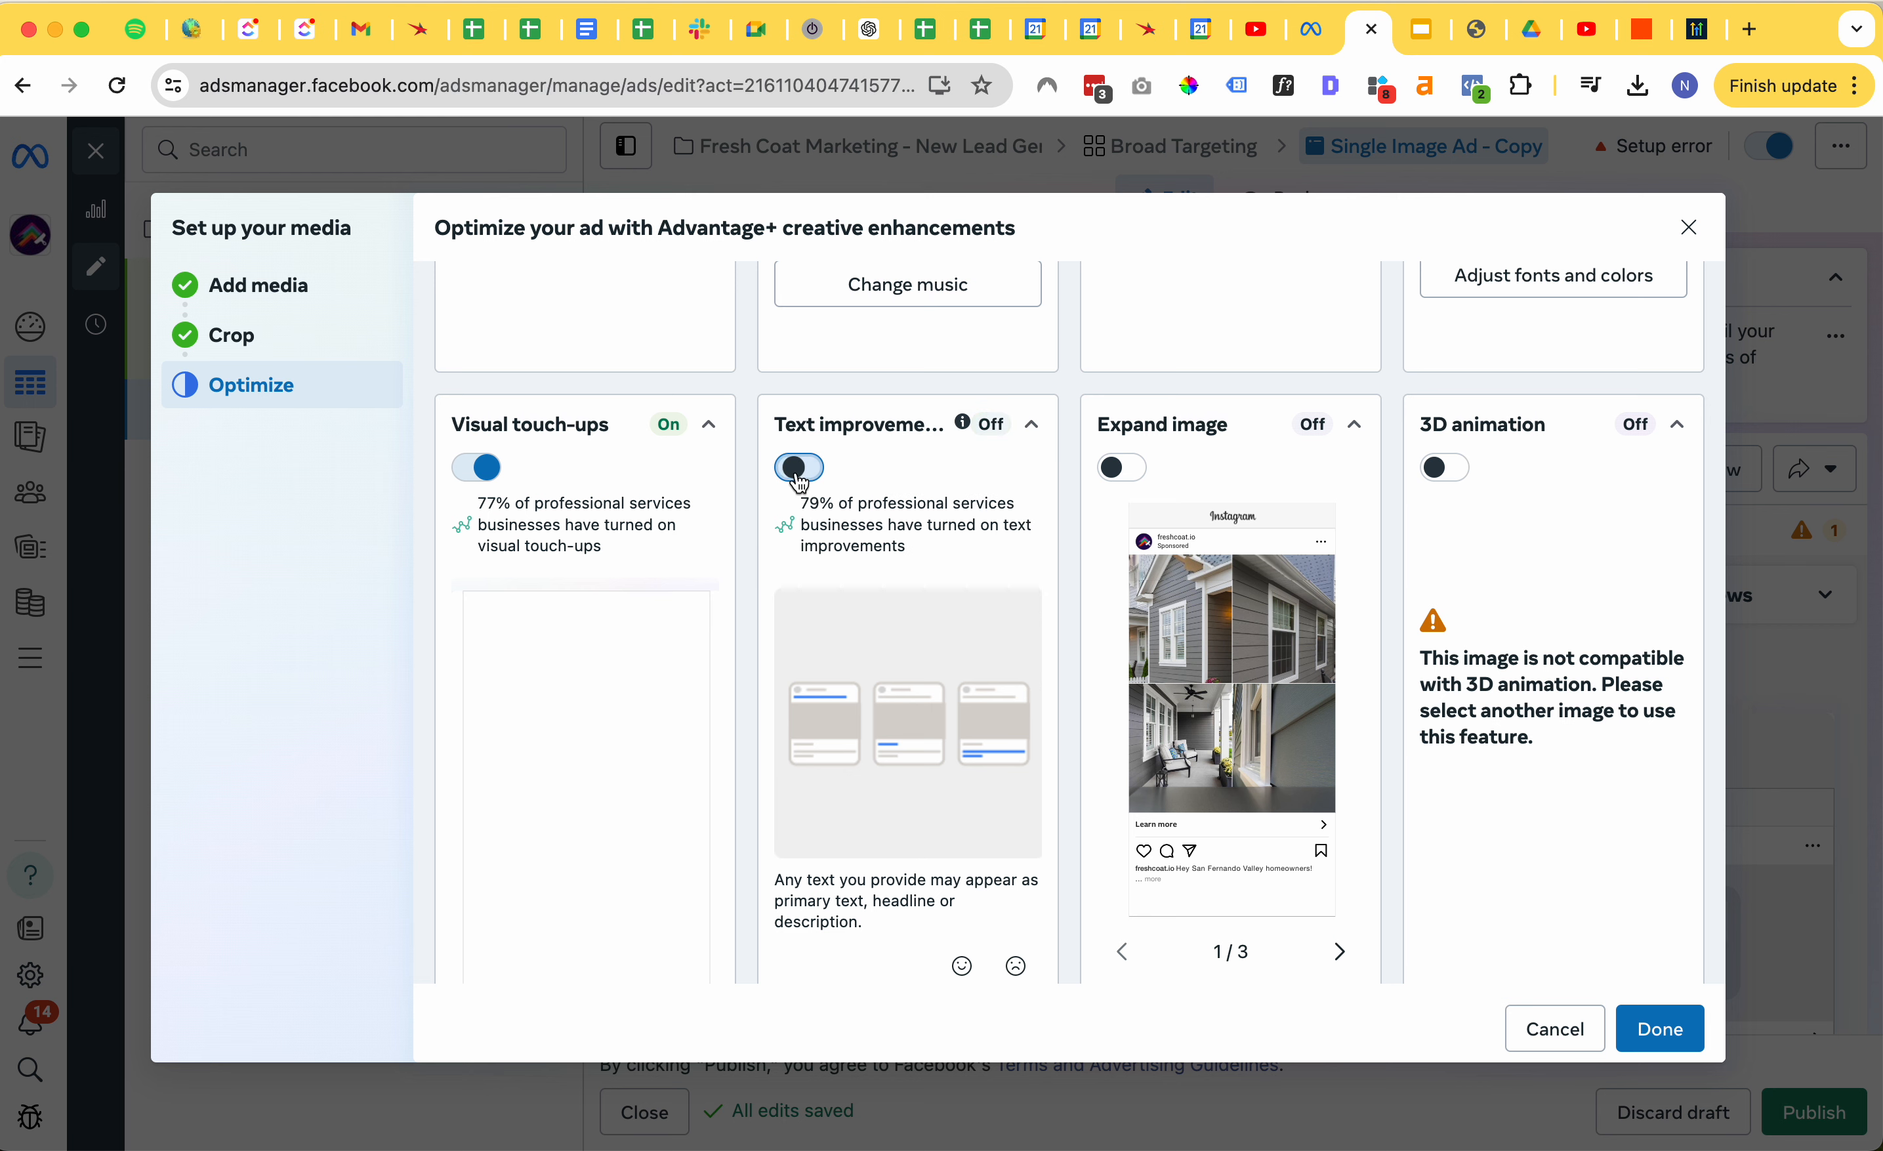
scroll(1318, 546, up, 10)
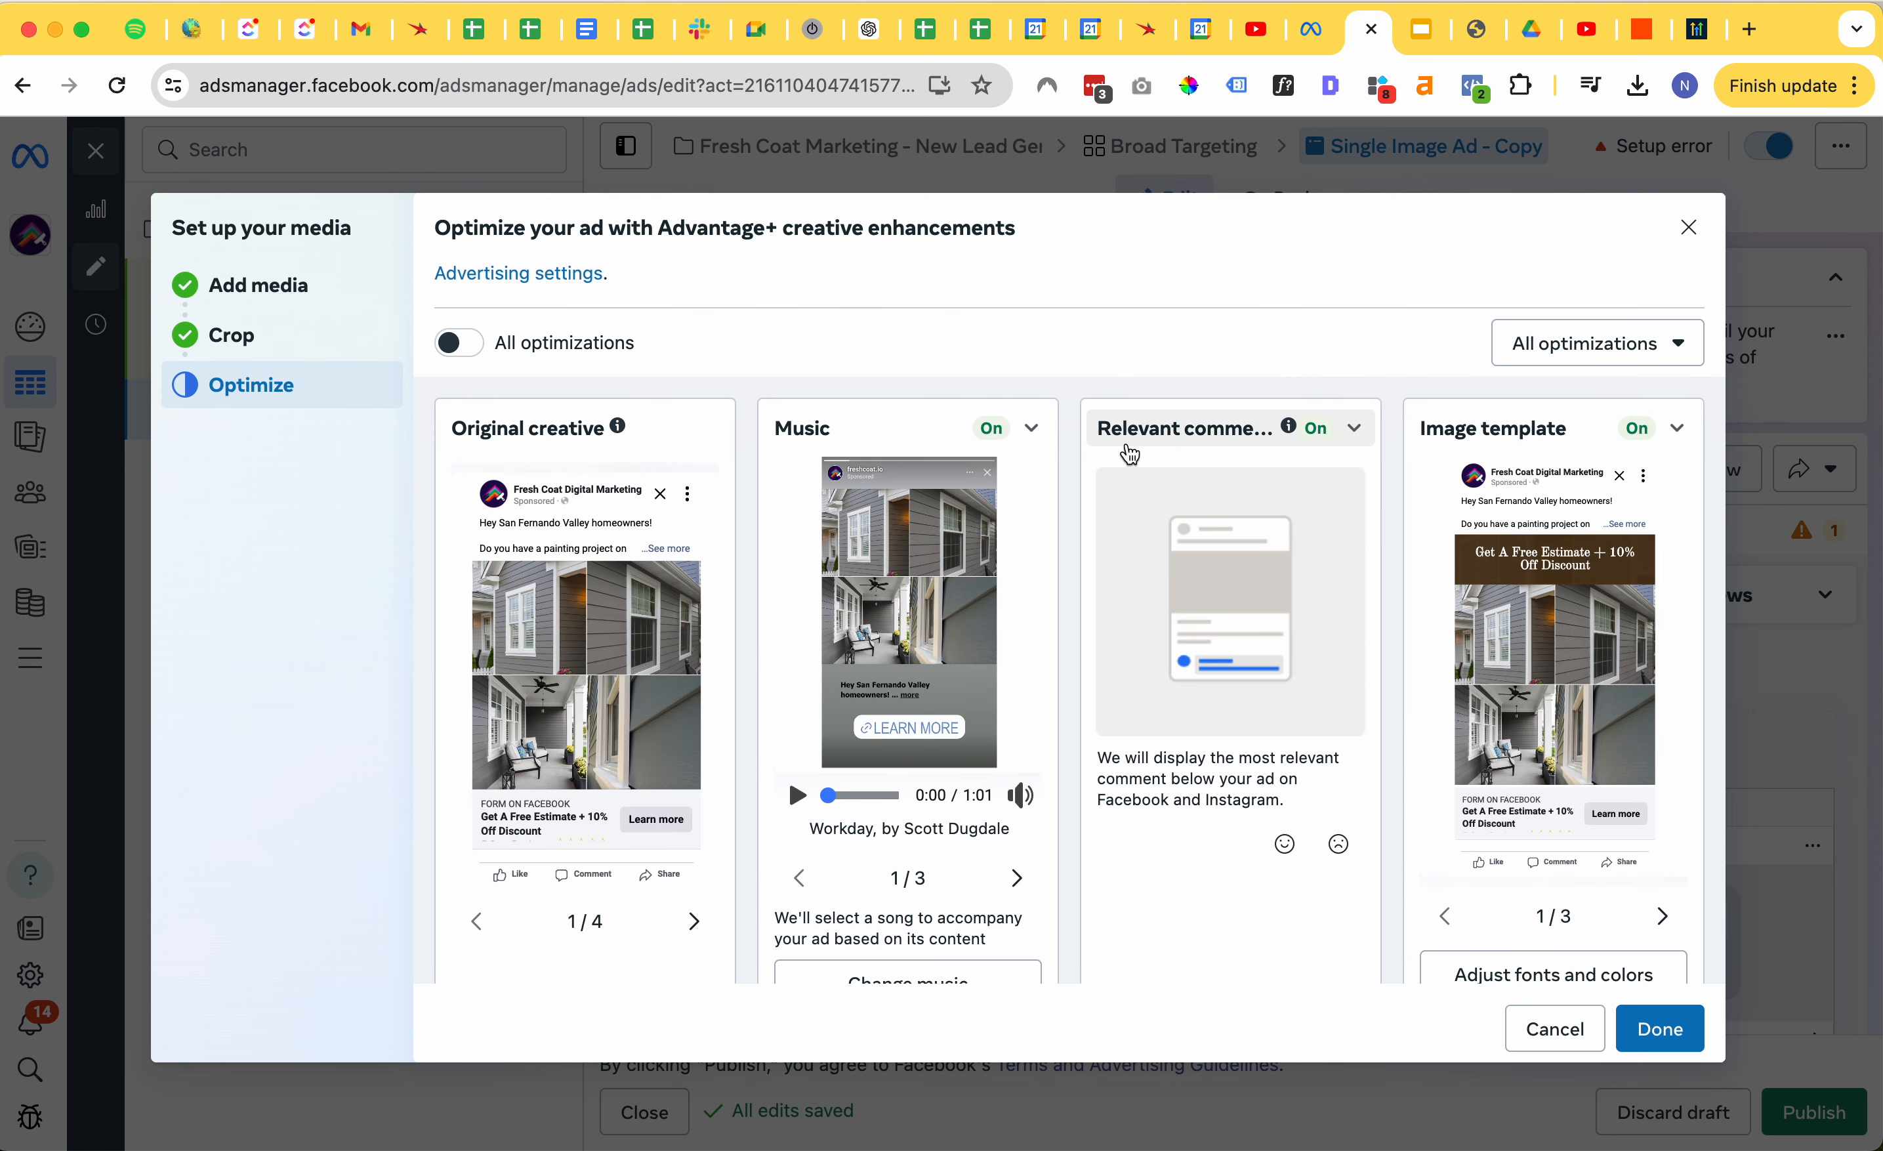
click(1657, 1031)
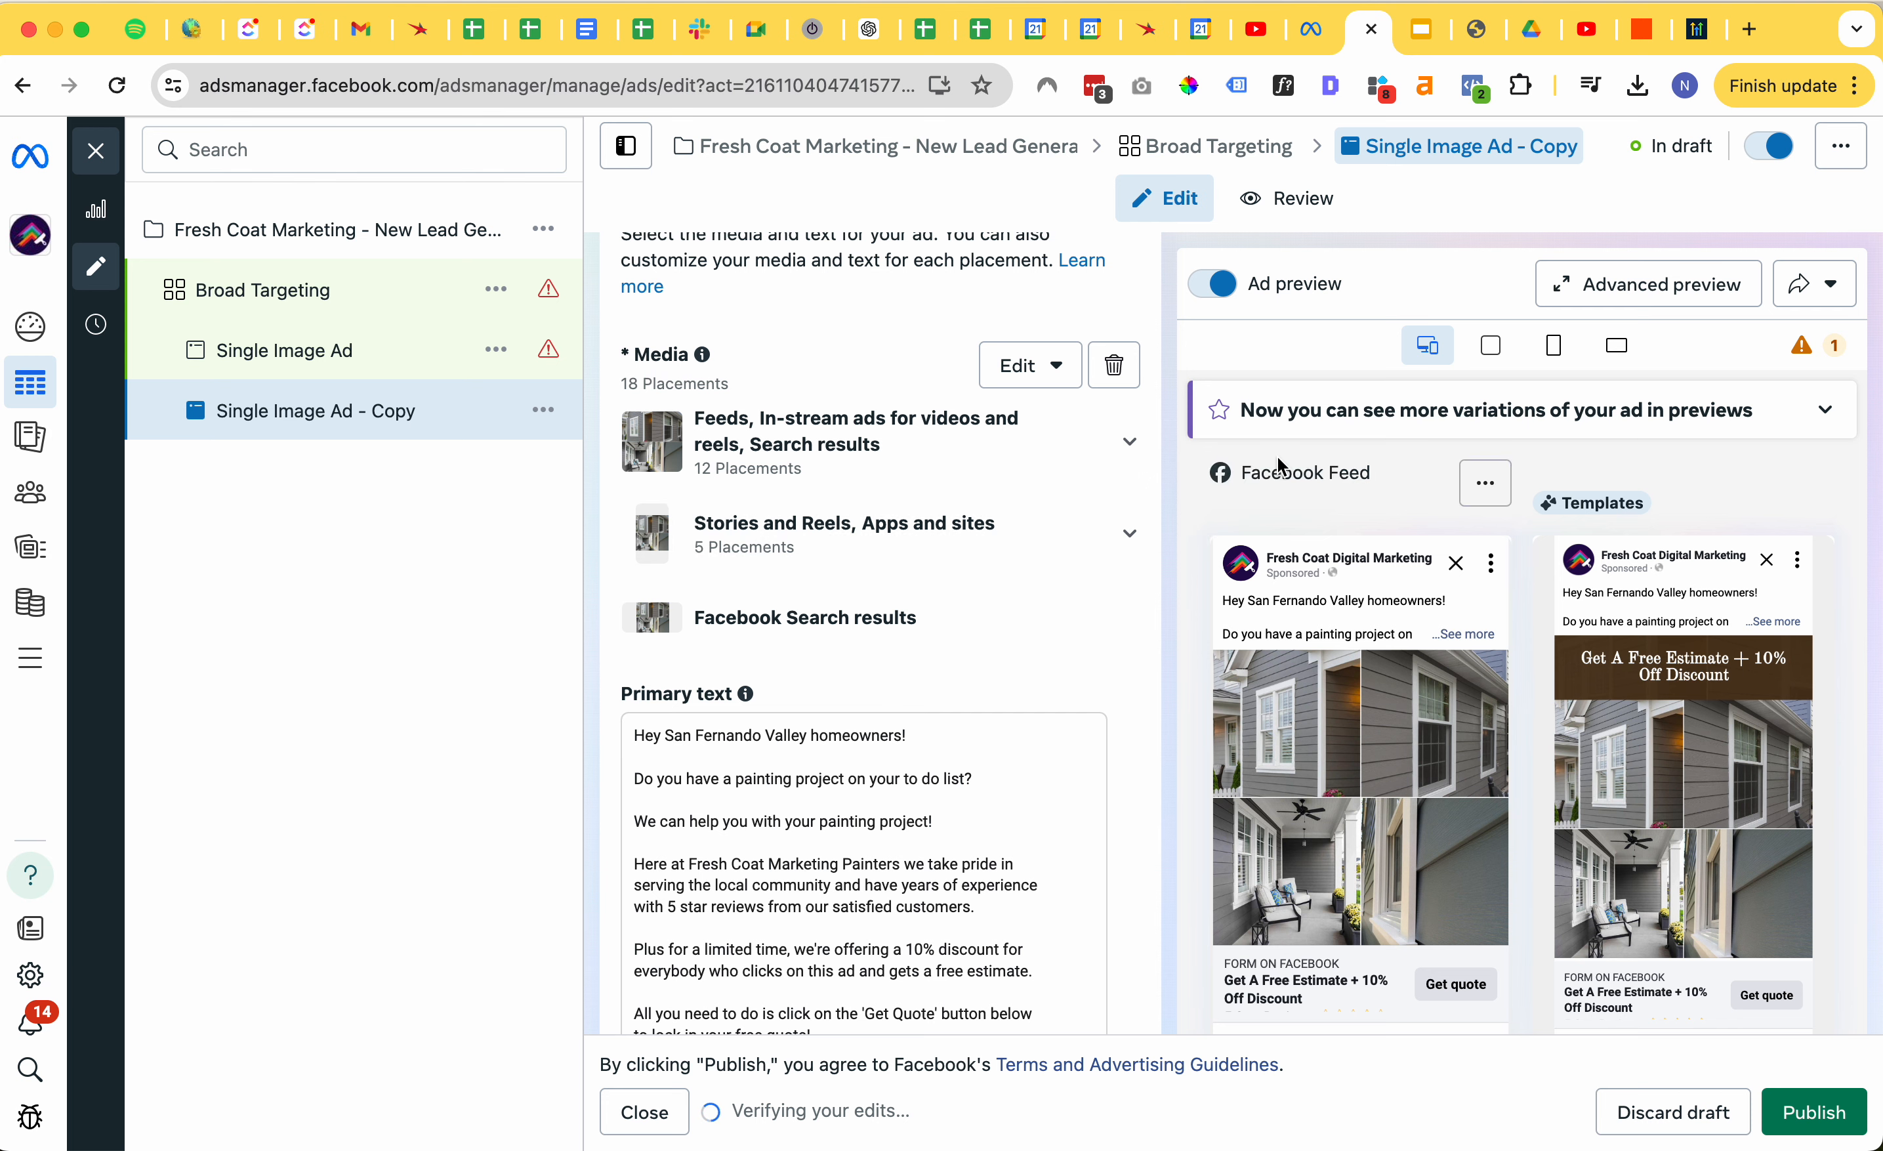
- Review the copied ad's preview, primary text, call to action, enhancements, instant form and tracking settings, and close its editor
scroll(1279, 456, down, 5)
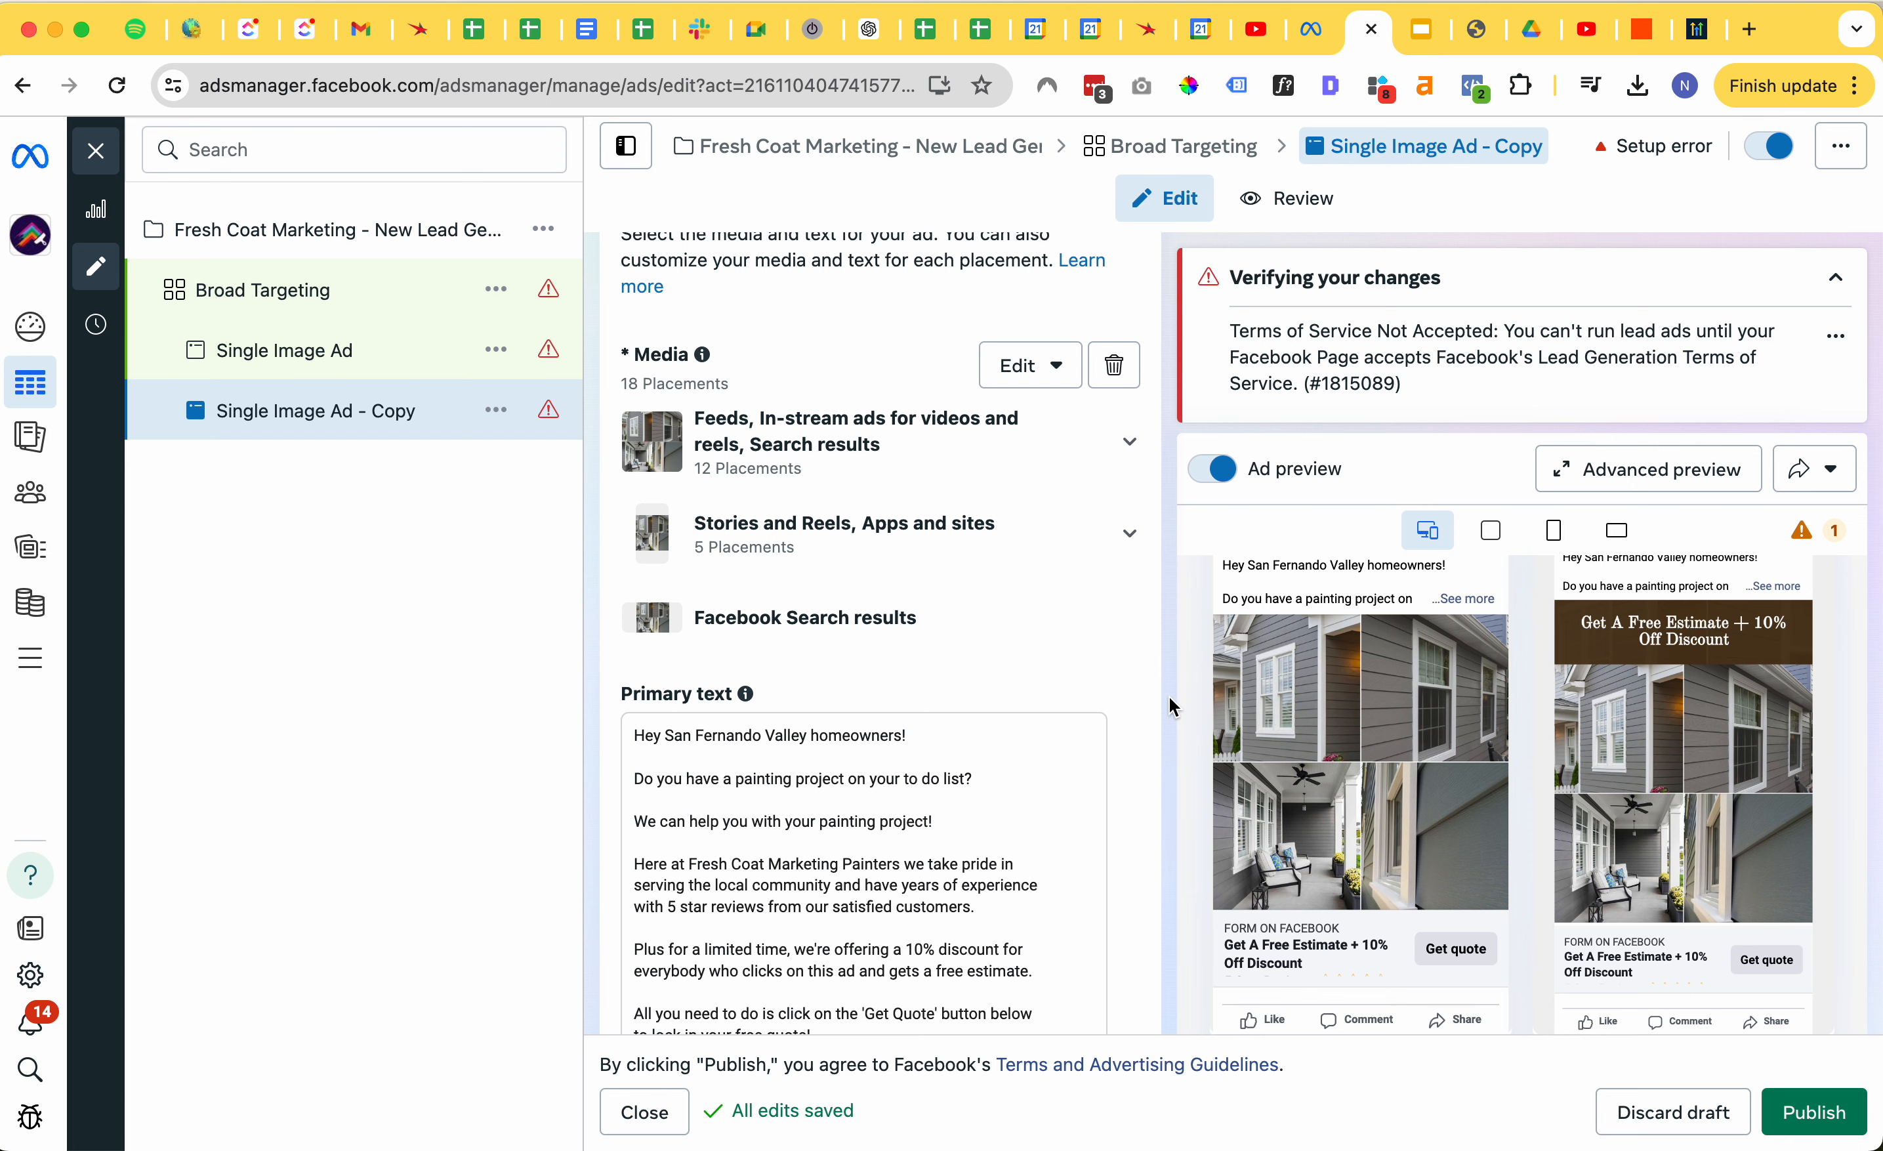
scroll(1164, 511, down, 10)
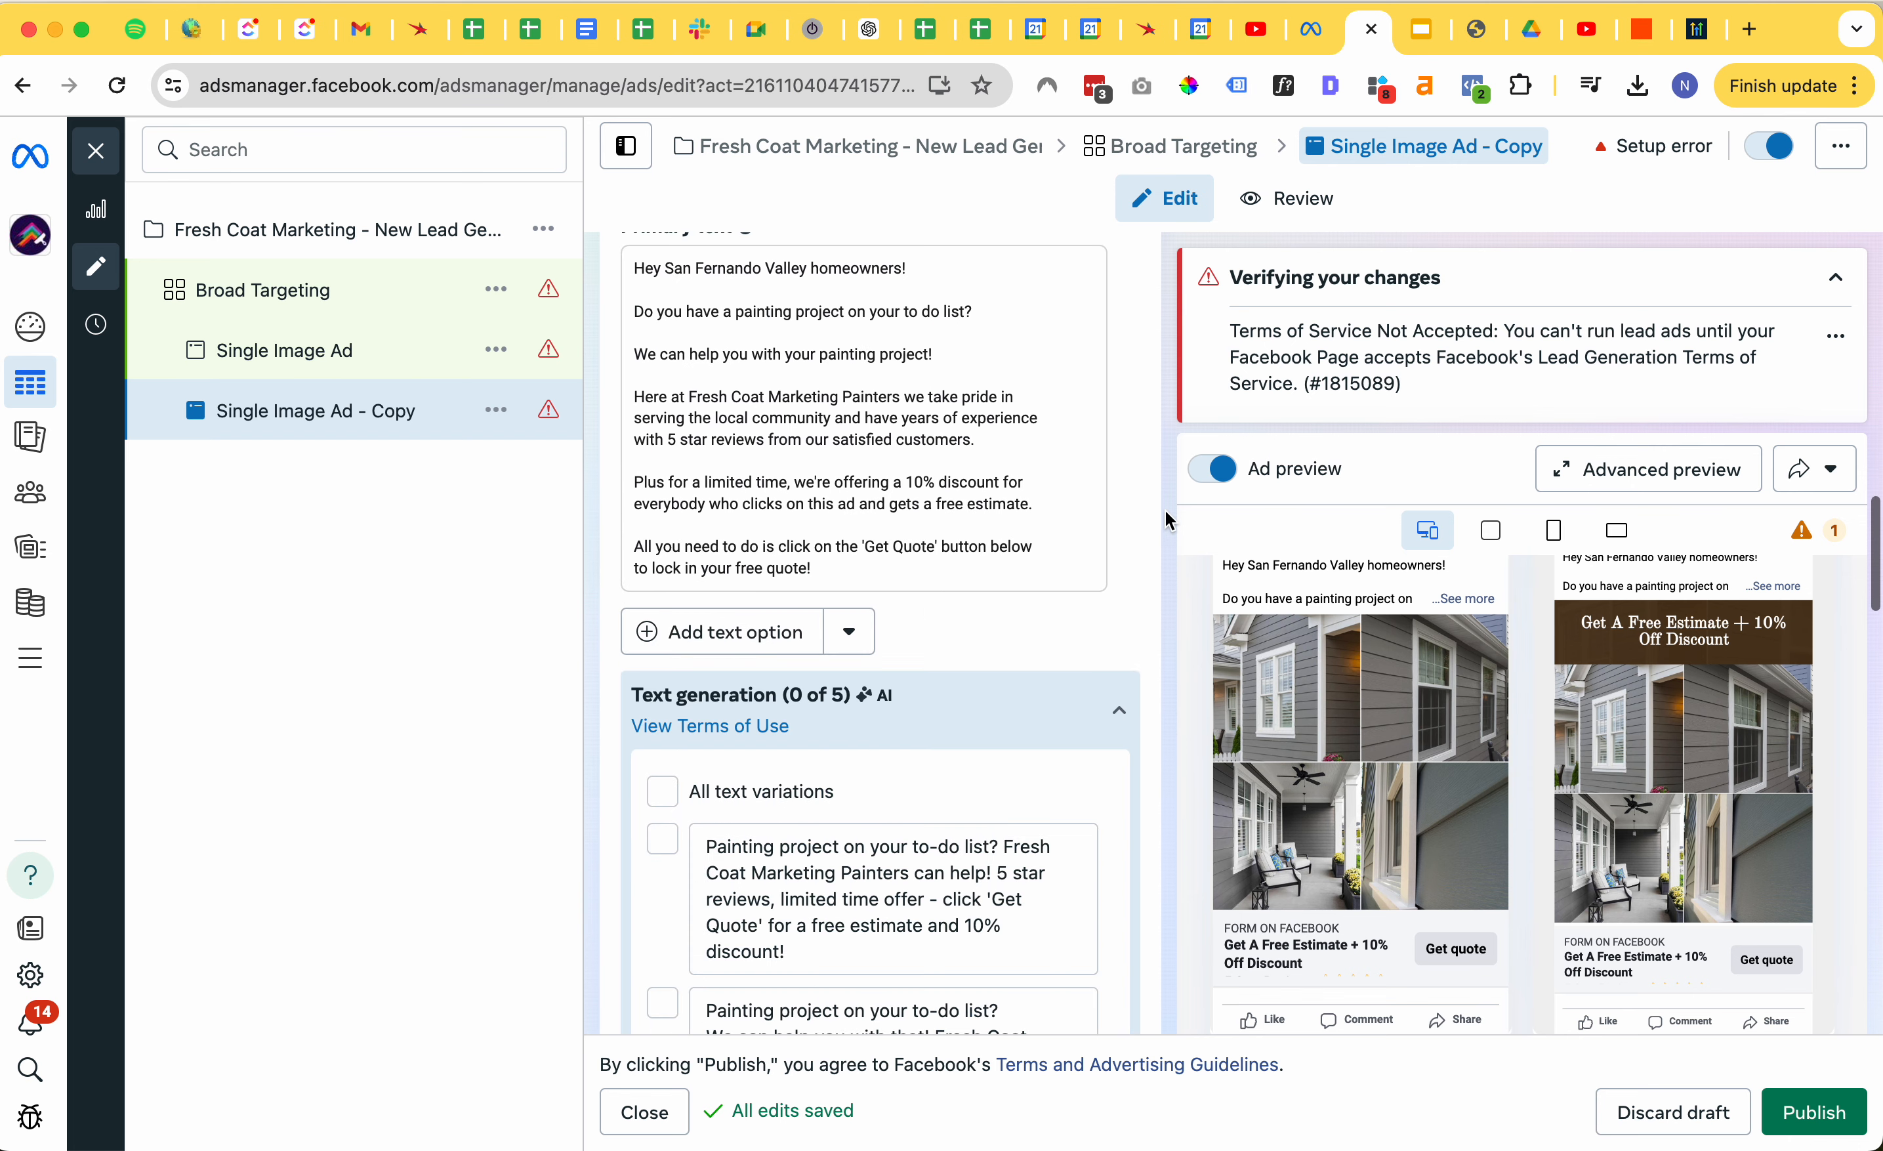
scroll(1165, 510, down, 8)
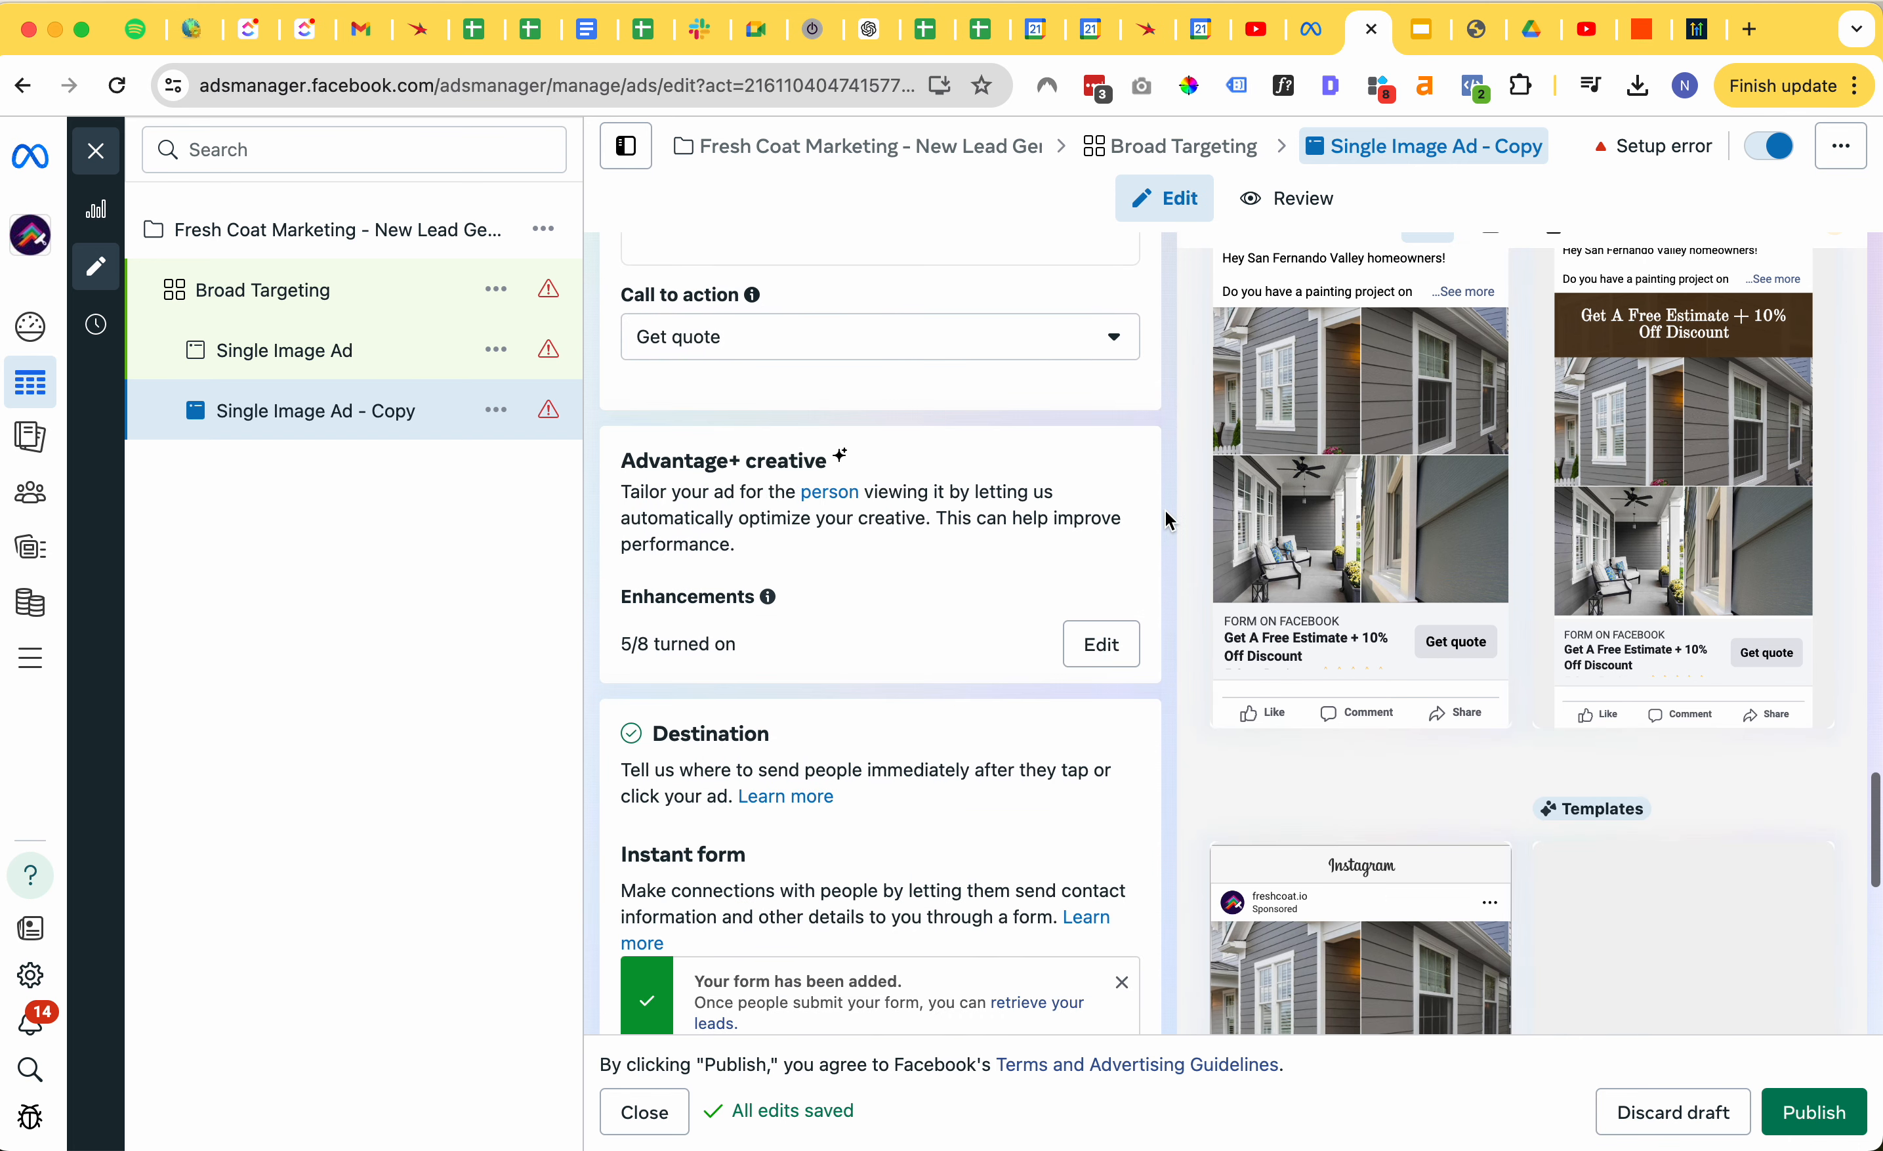
scroll(1168, 521, down, 10)
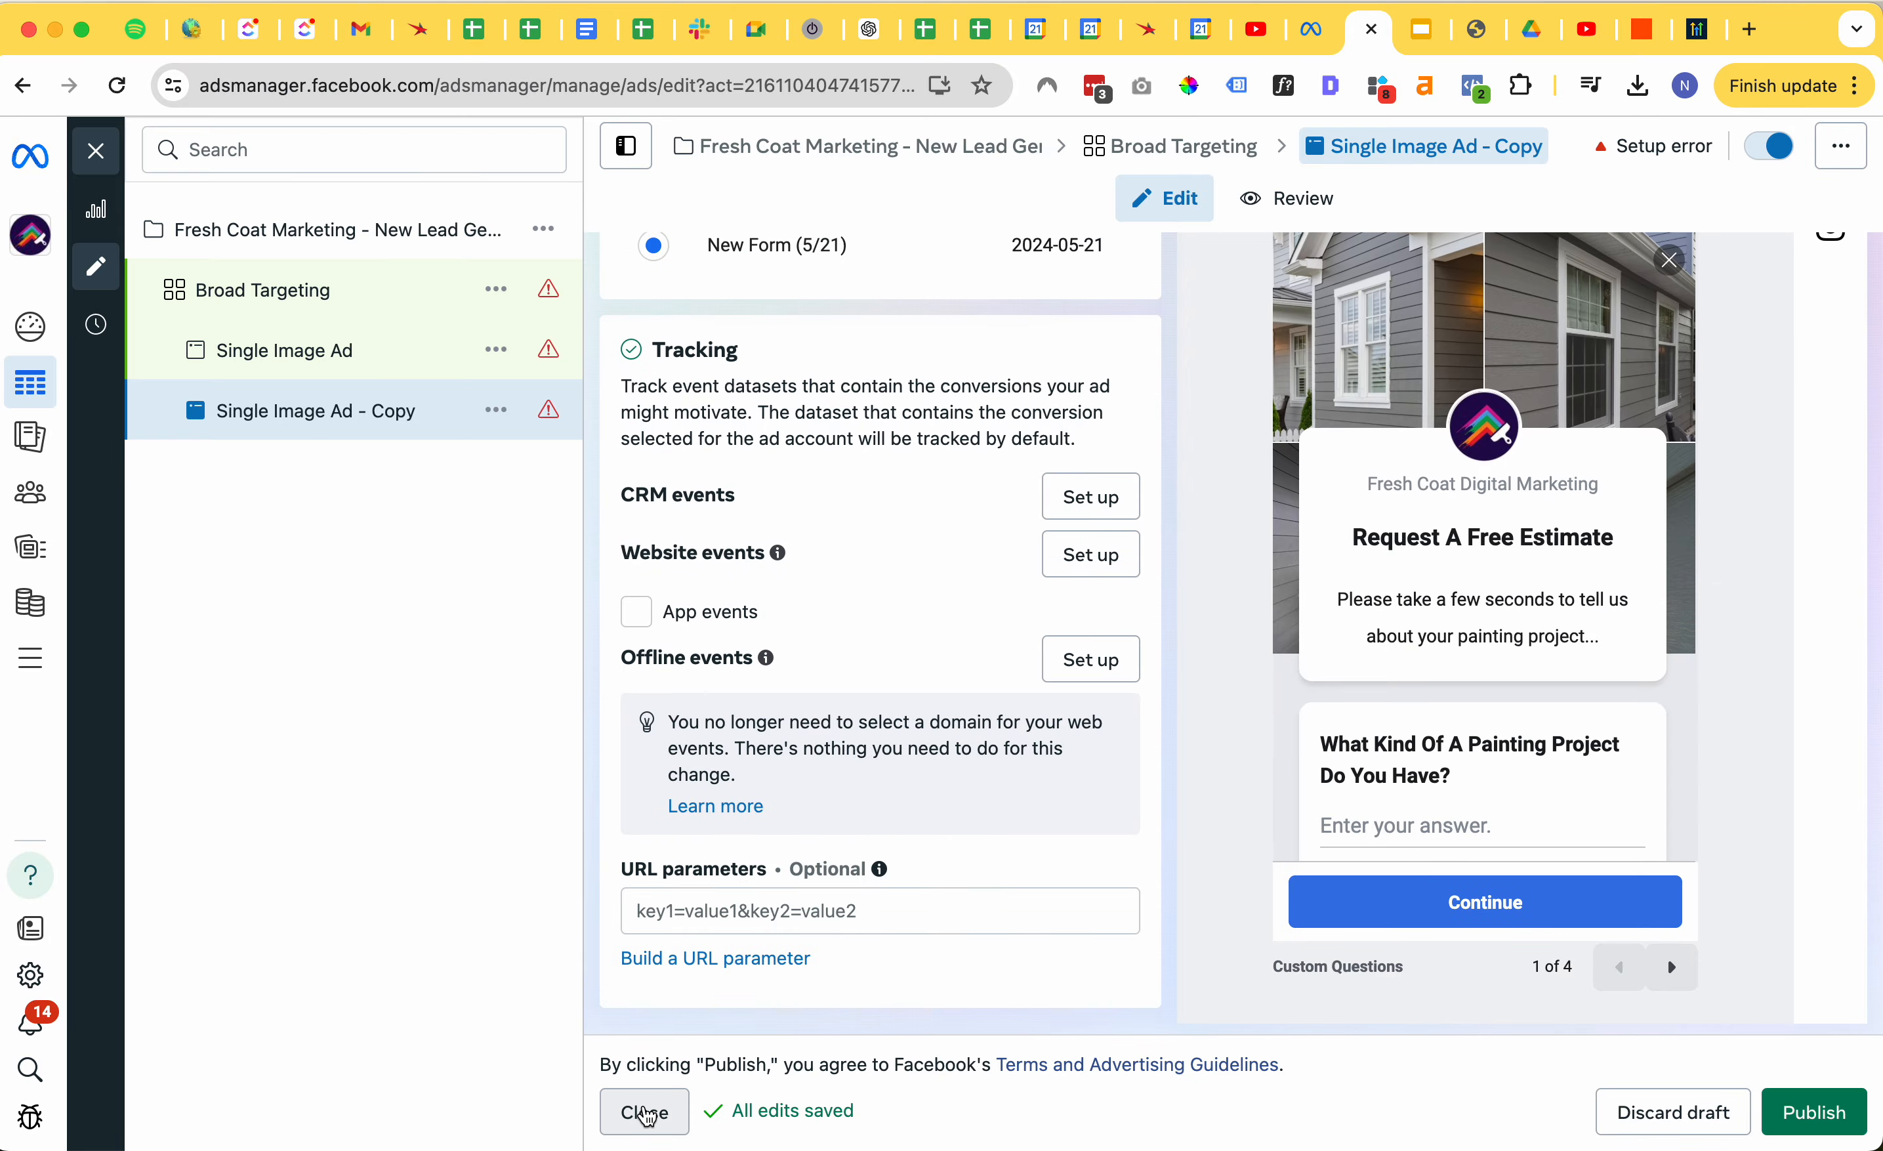
click(646, 1113)
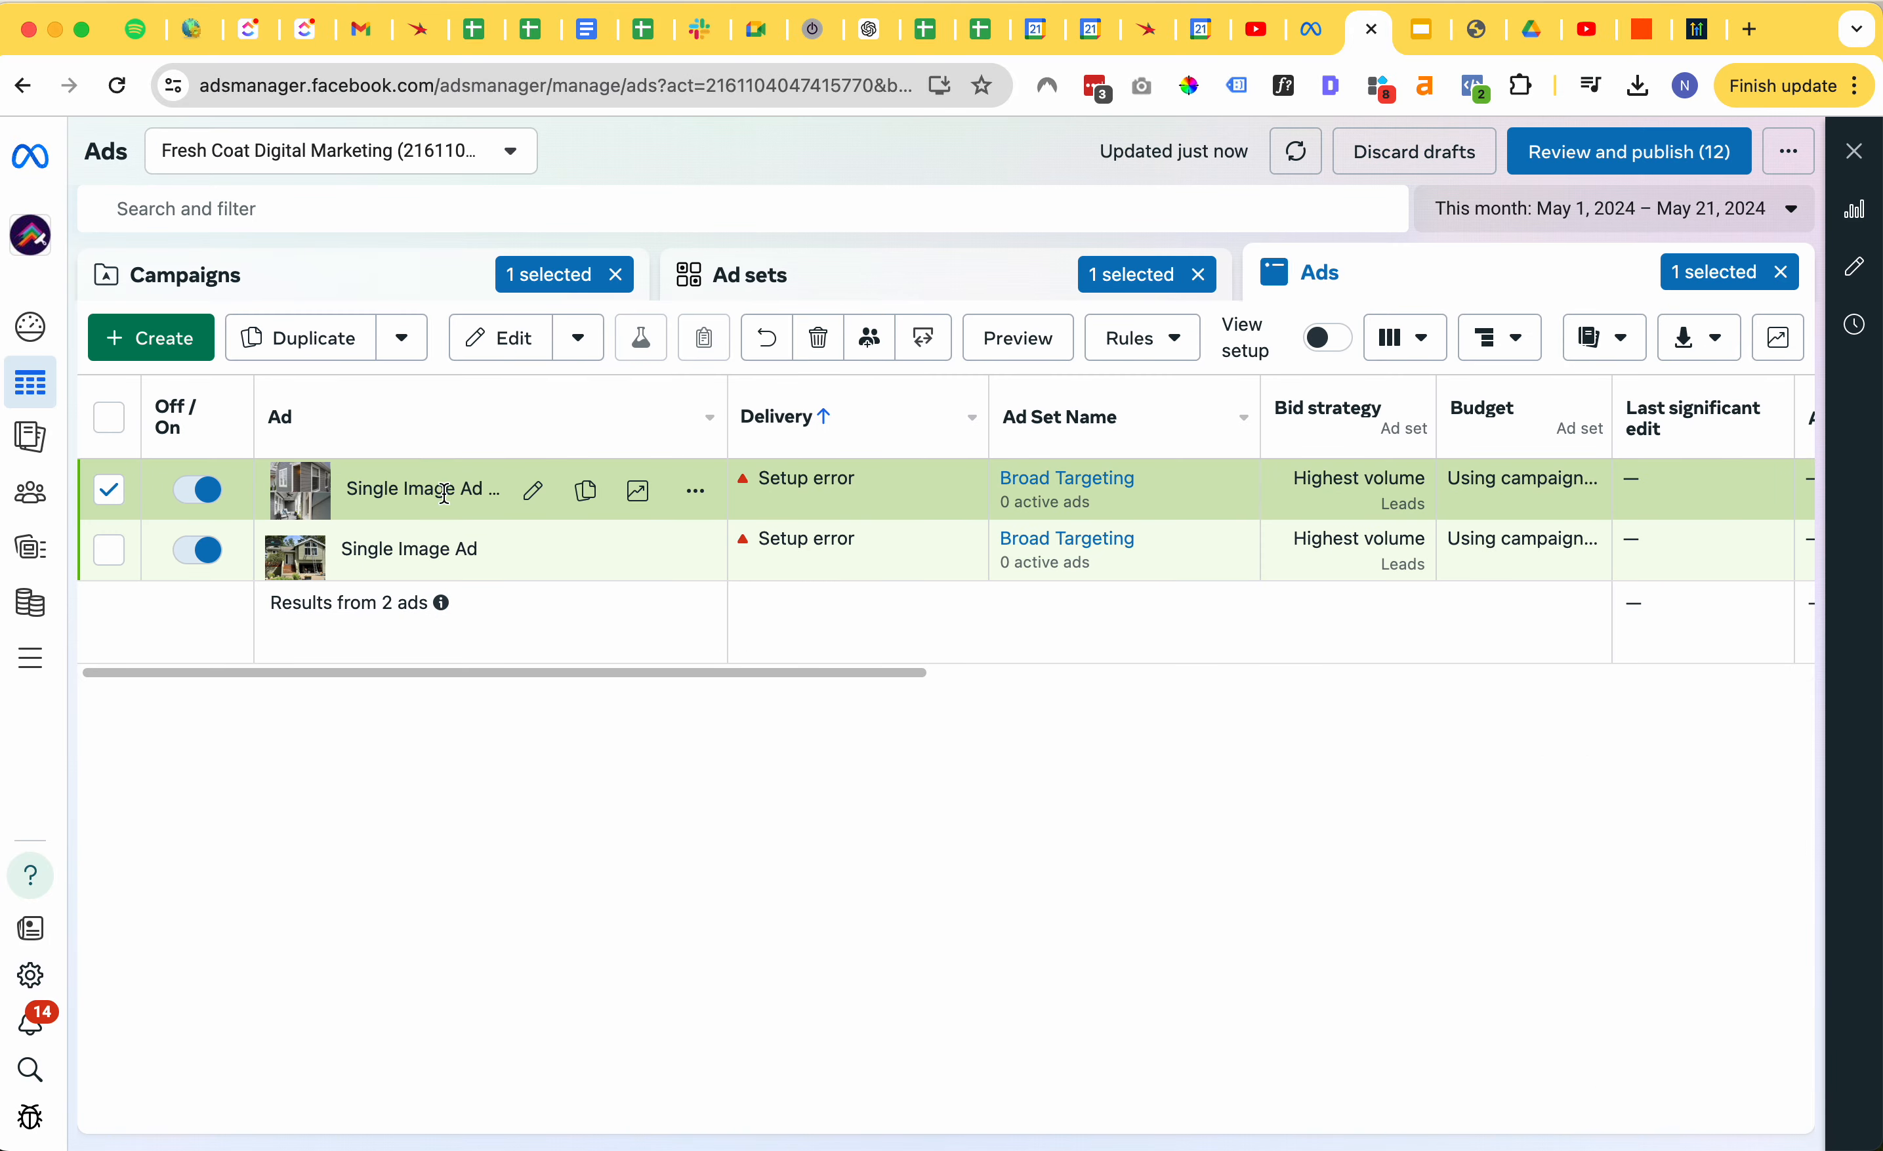
- Rename the copied ad as "Exterior Grey Image - Single Ad 1" and try to publish it
click(533, 492)
triple_click(761, 337)
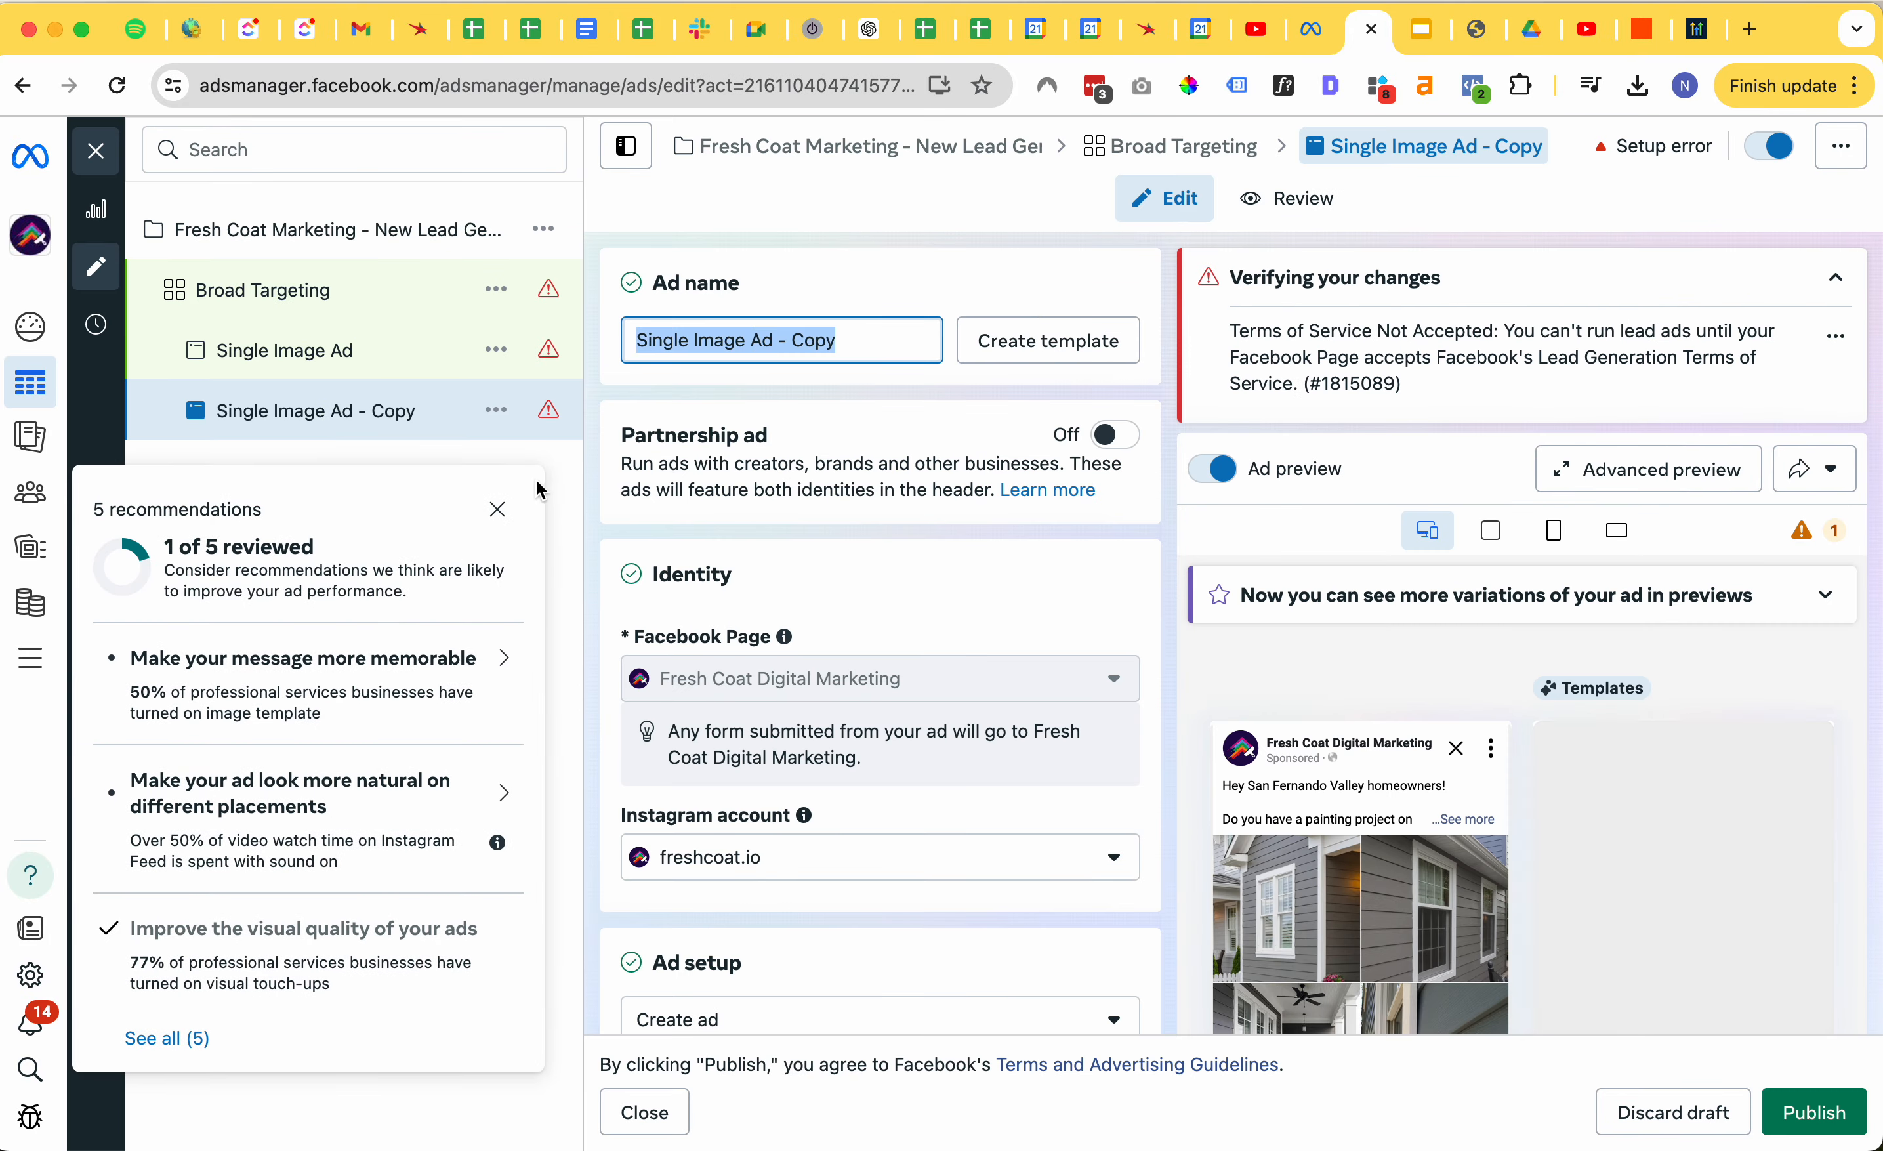
click(497, 509)
triple_click(734, 345)
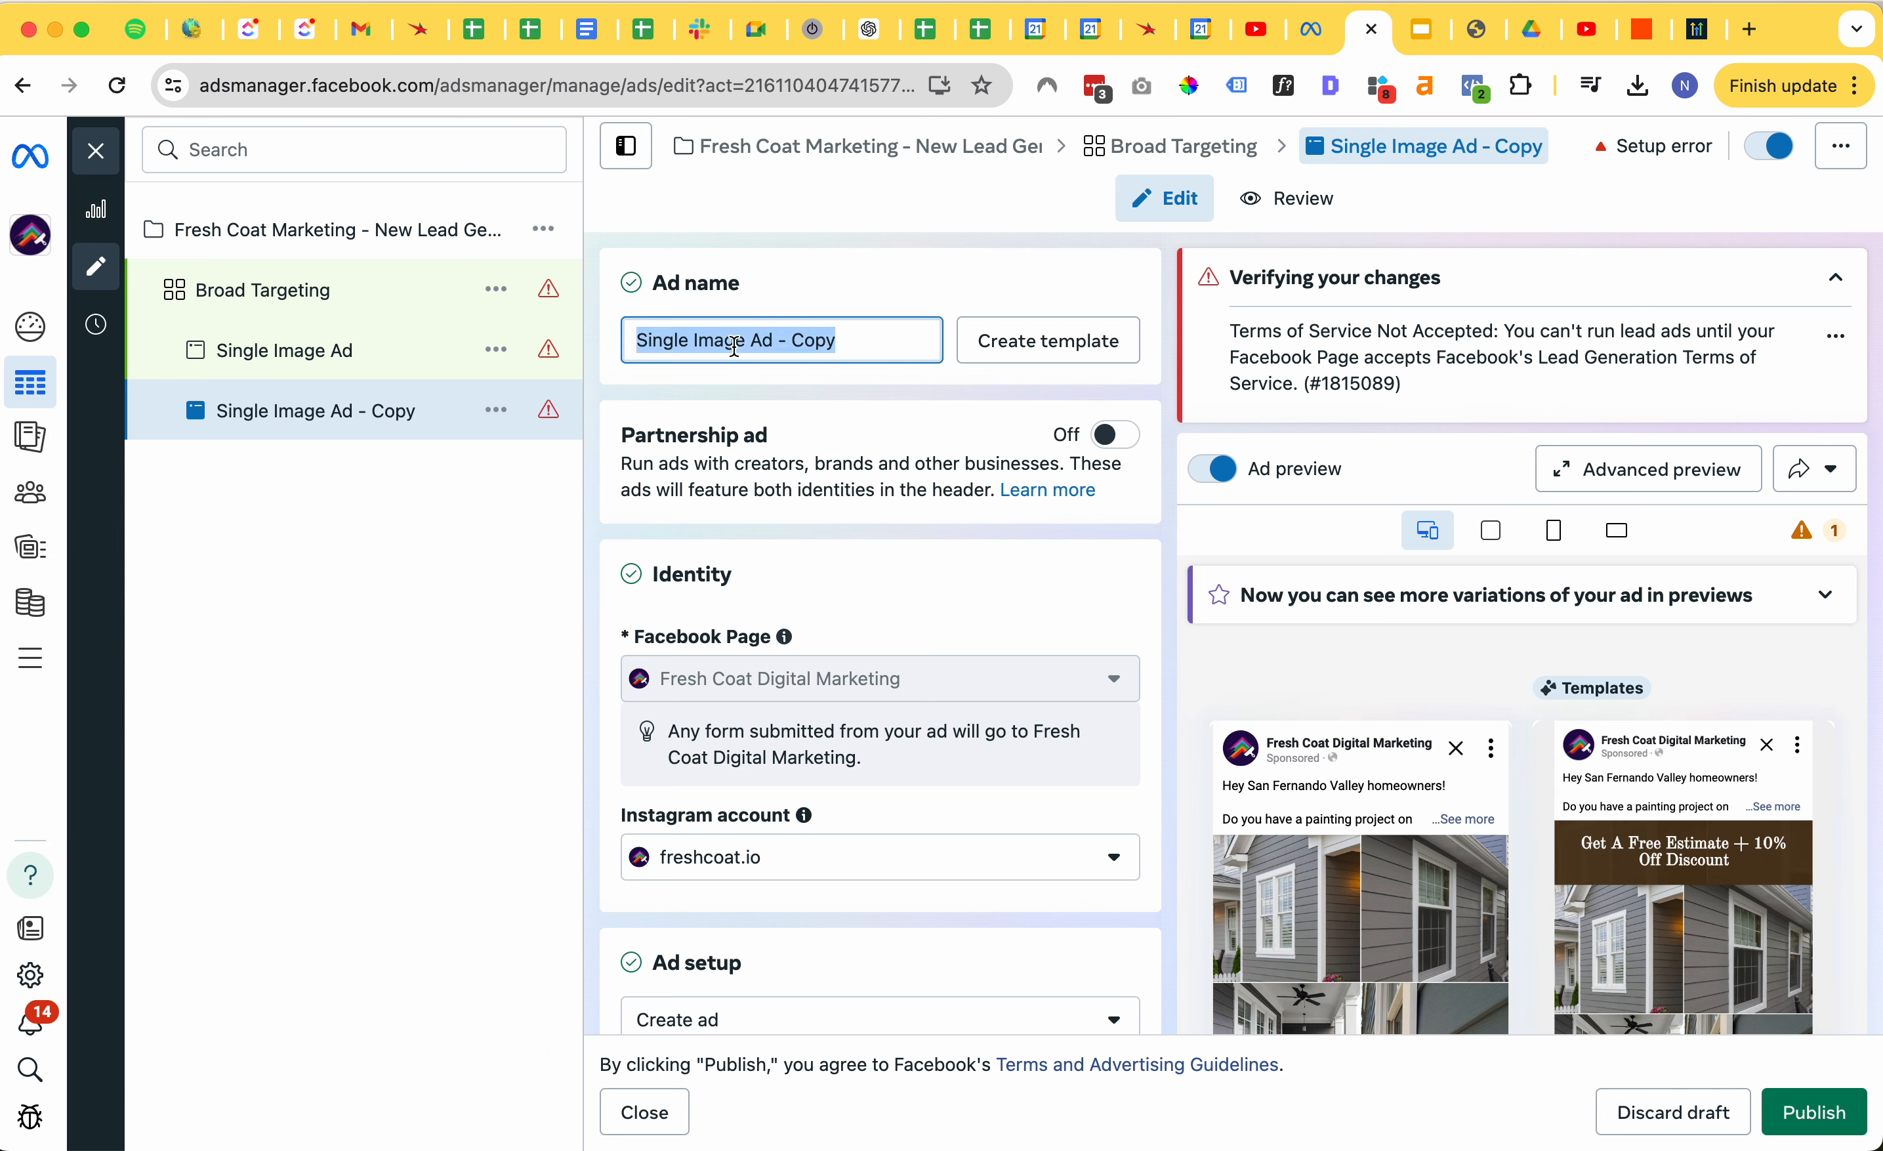
text(Exterior )
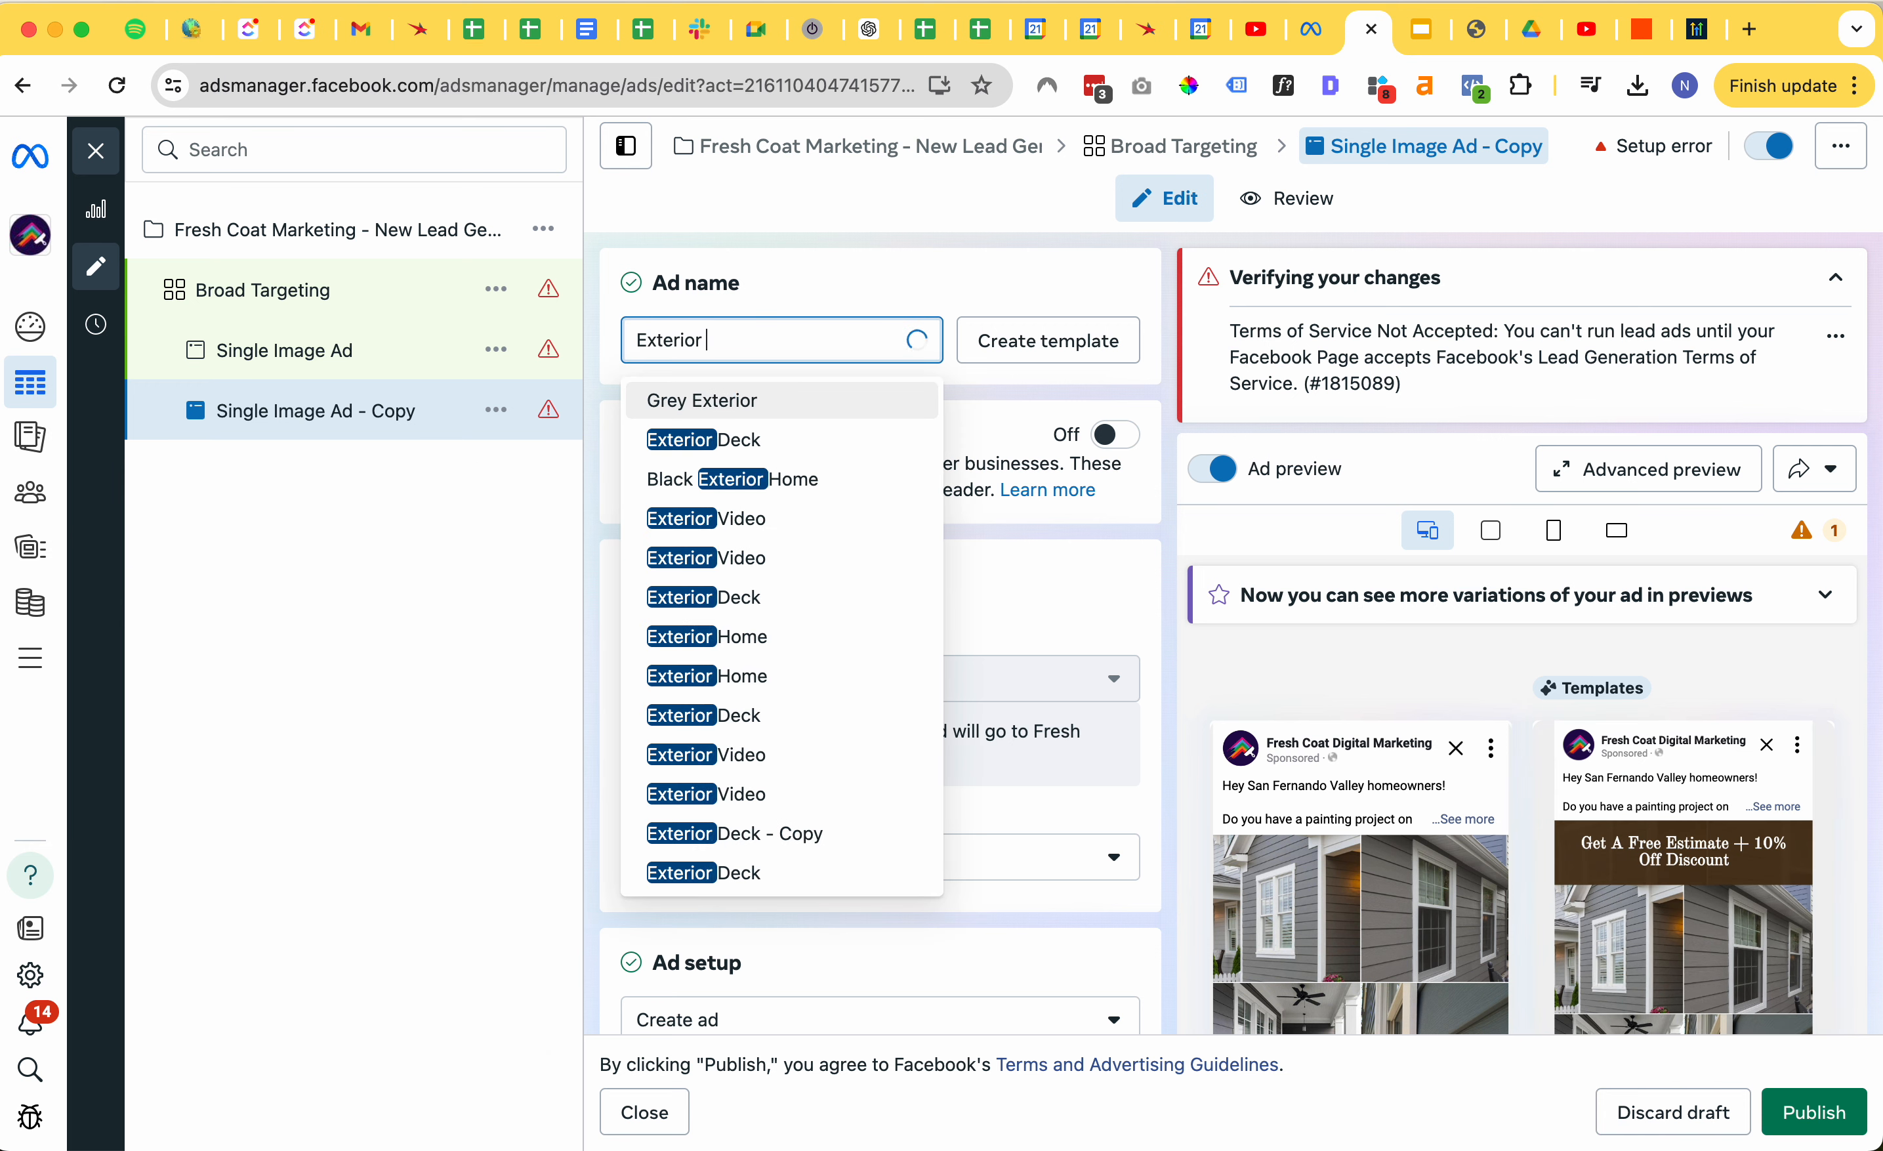
text(Grey Image)
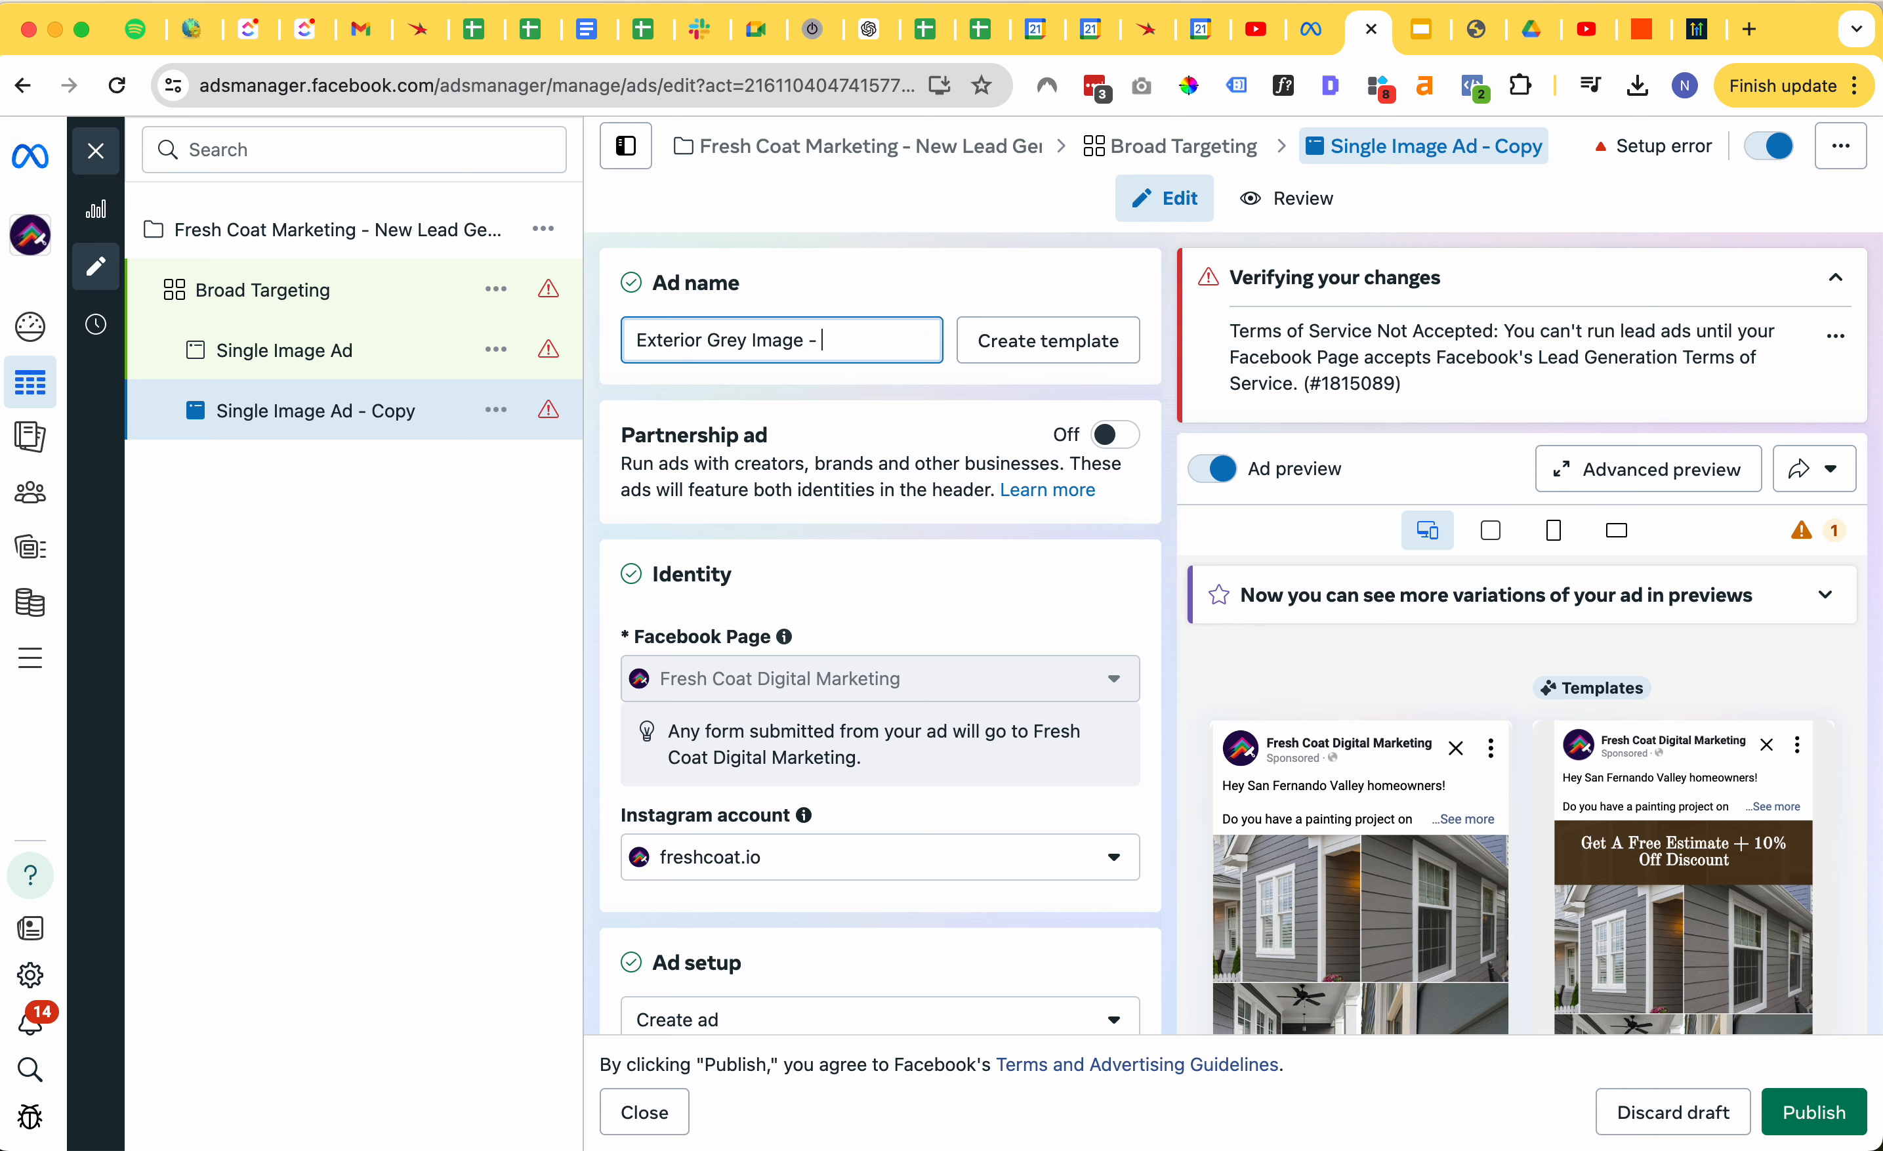
text( - Single Ad 1)
click(1814, 1130)
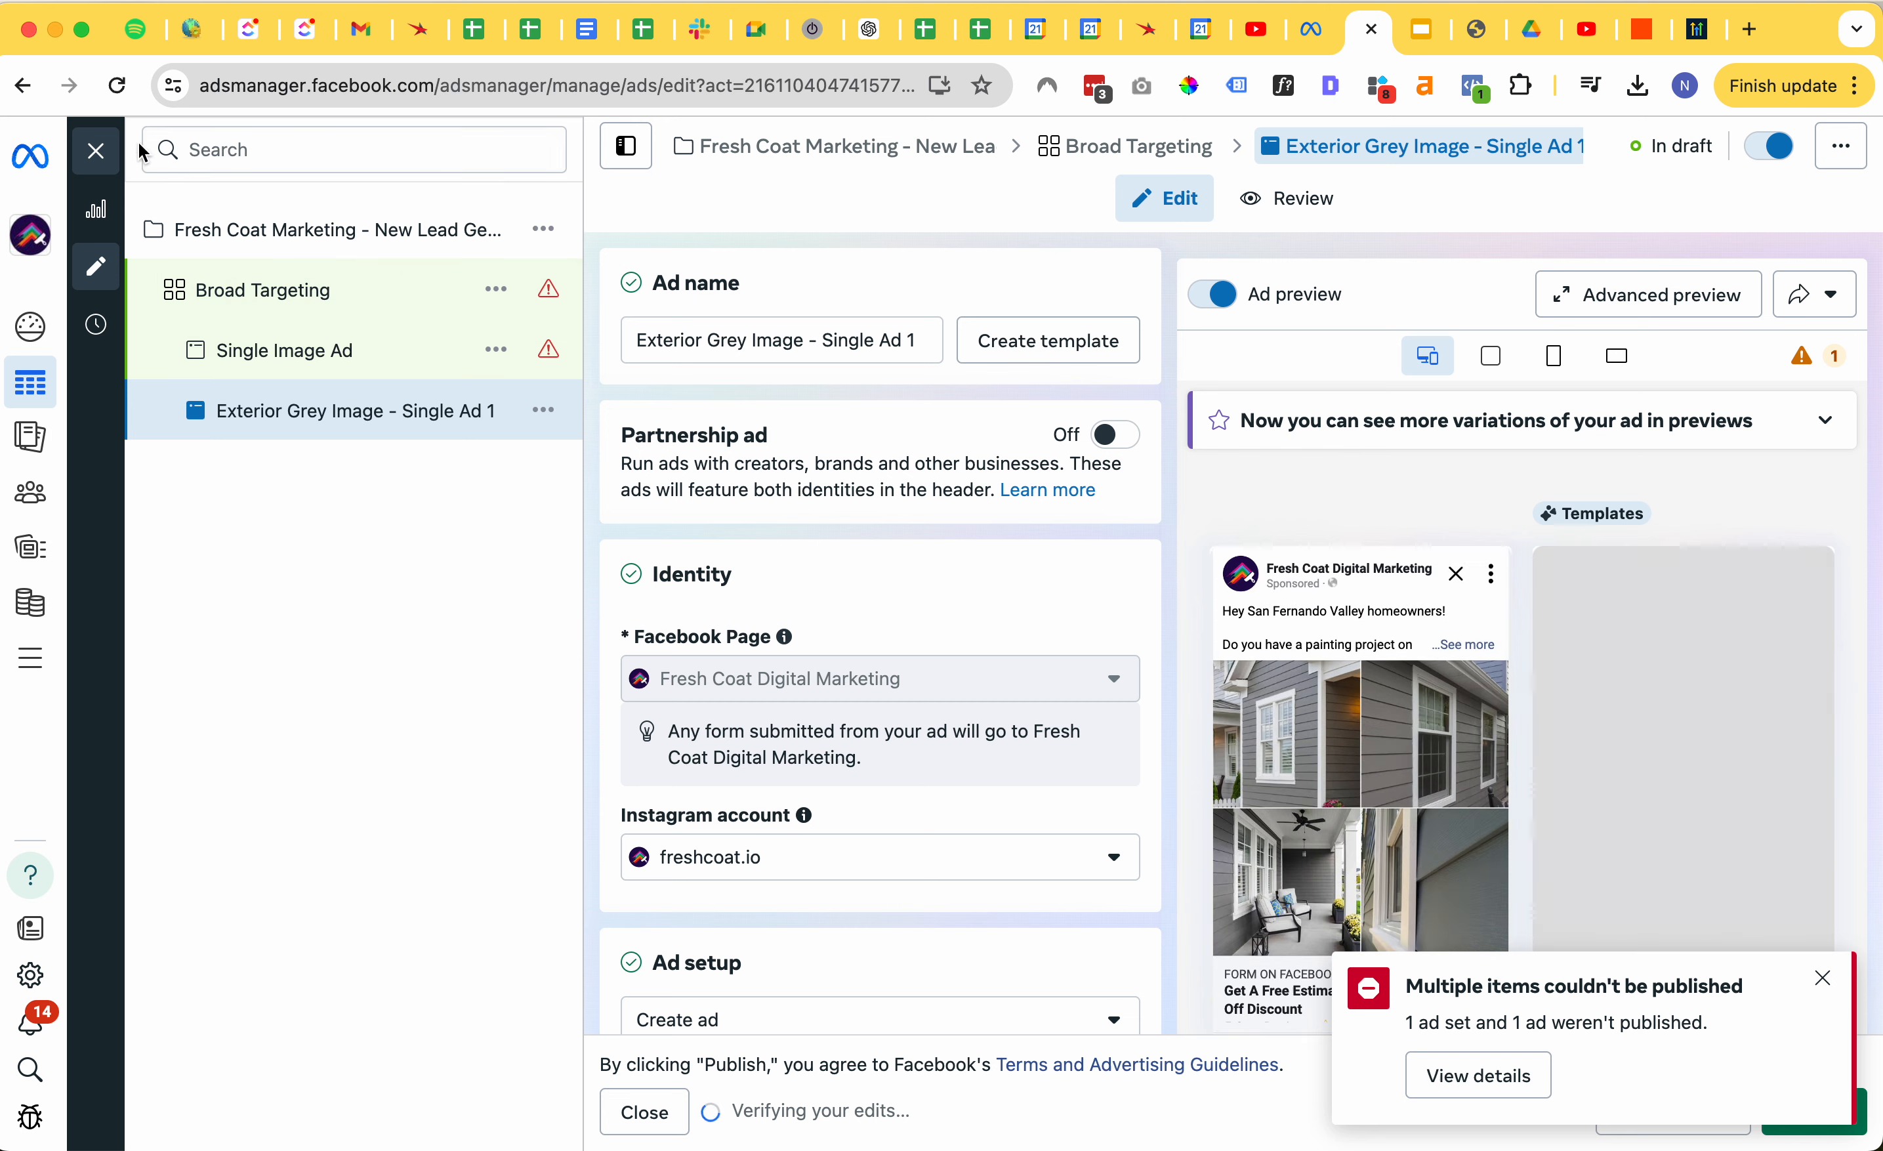
click(96, 150)
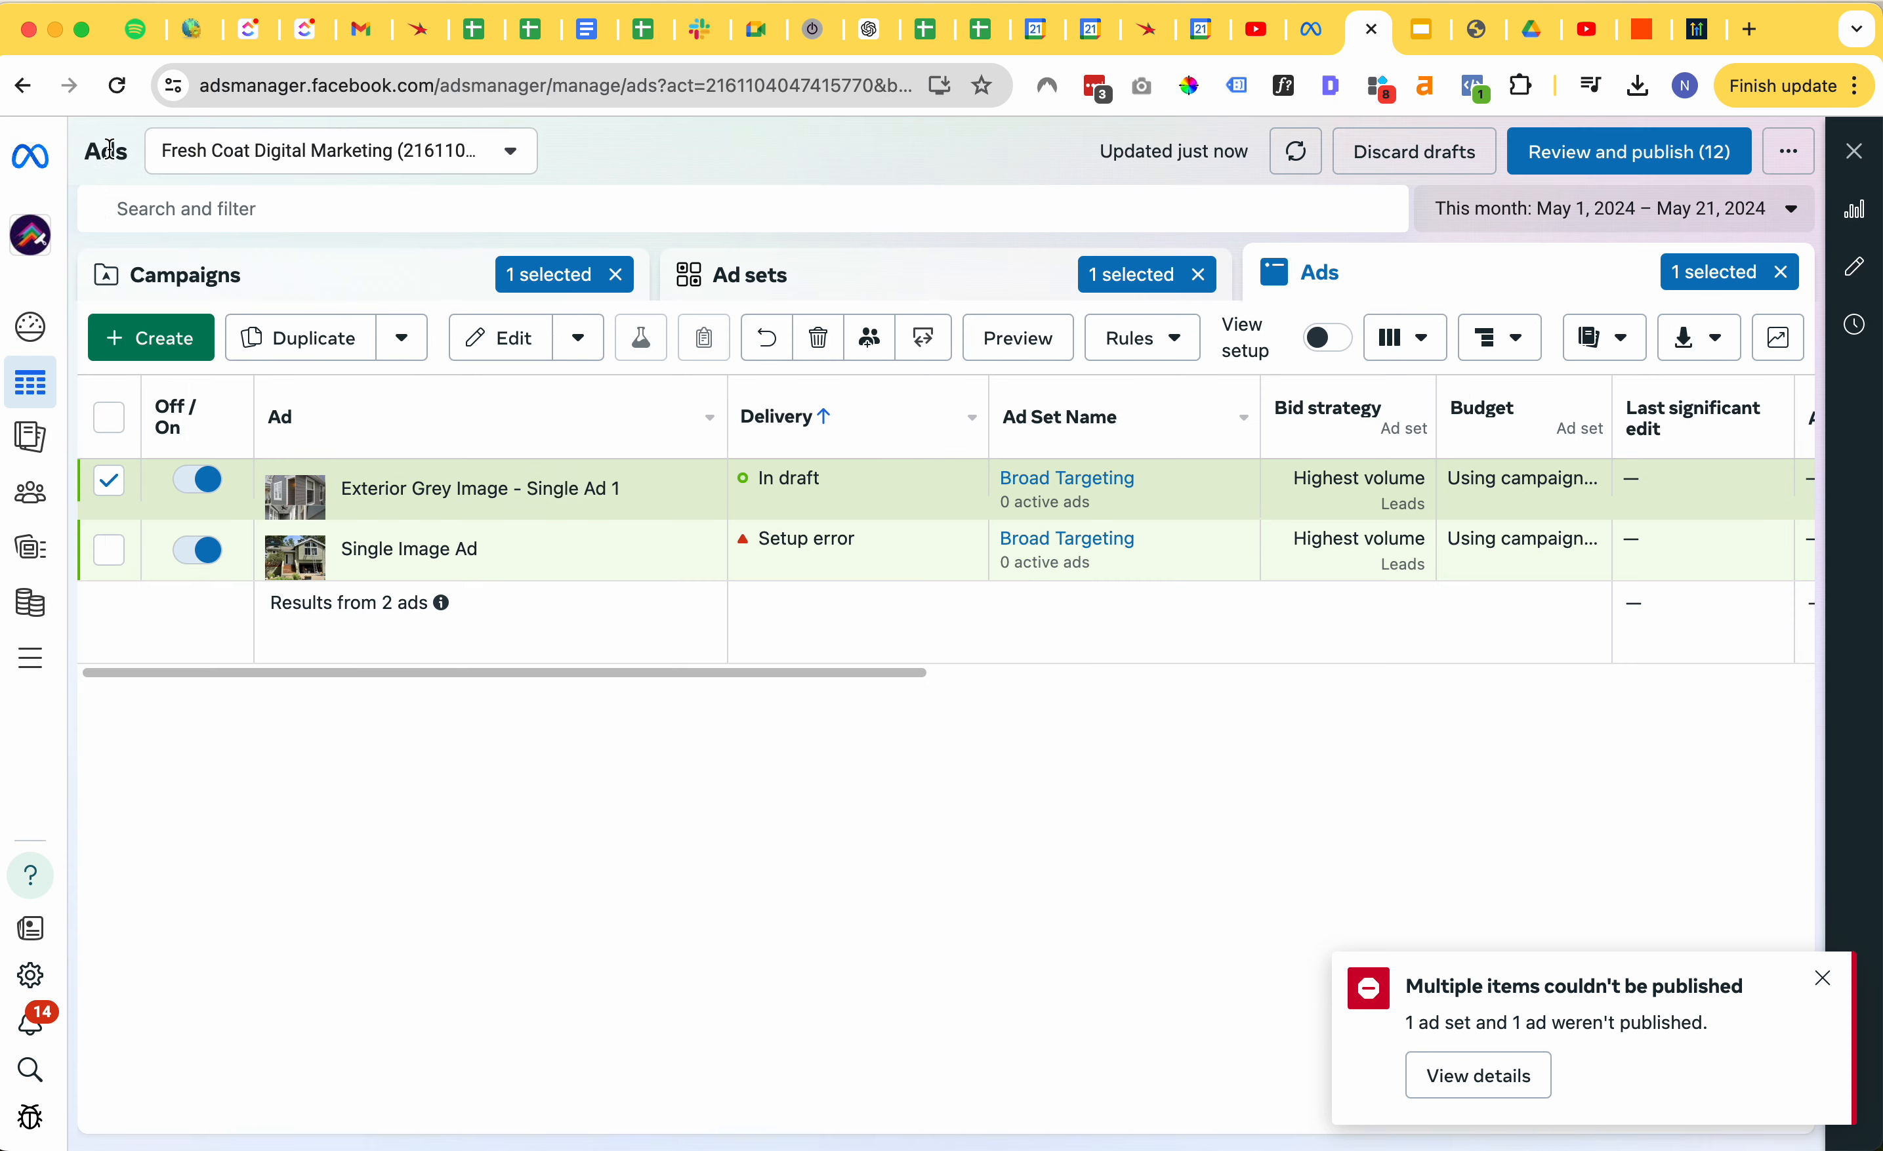
- Rename the original Single Image Ad as "Green Exterior - Single Image Ad 2" and try to publish it
click(533, 553)
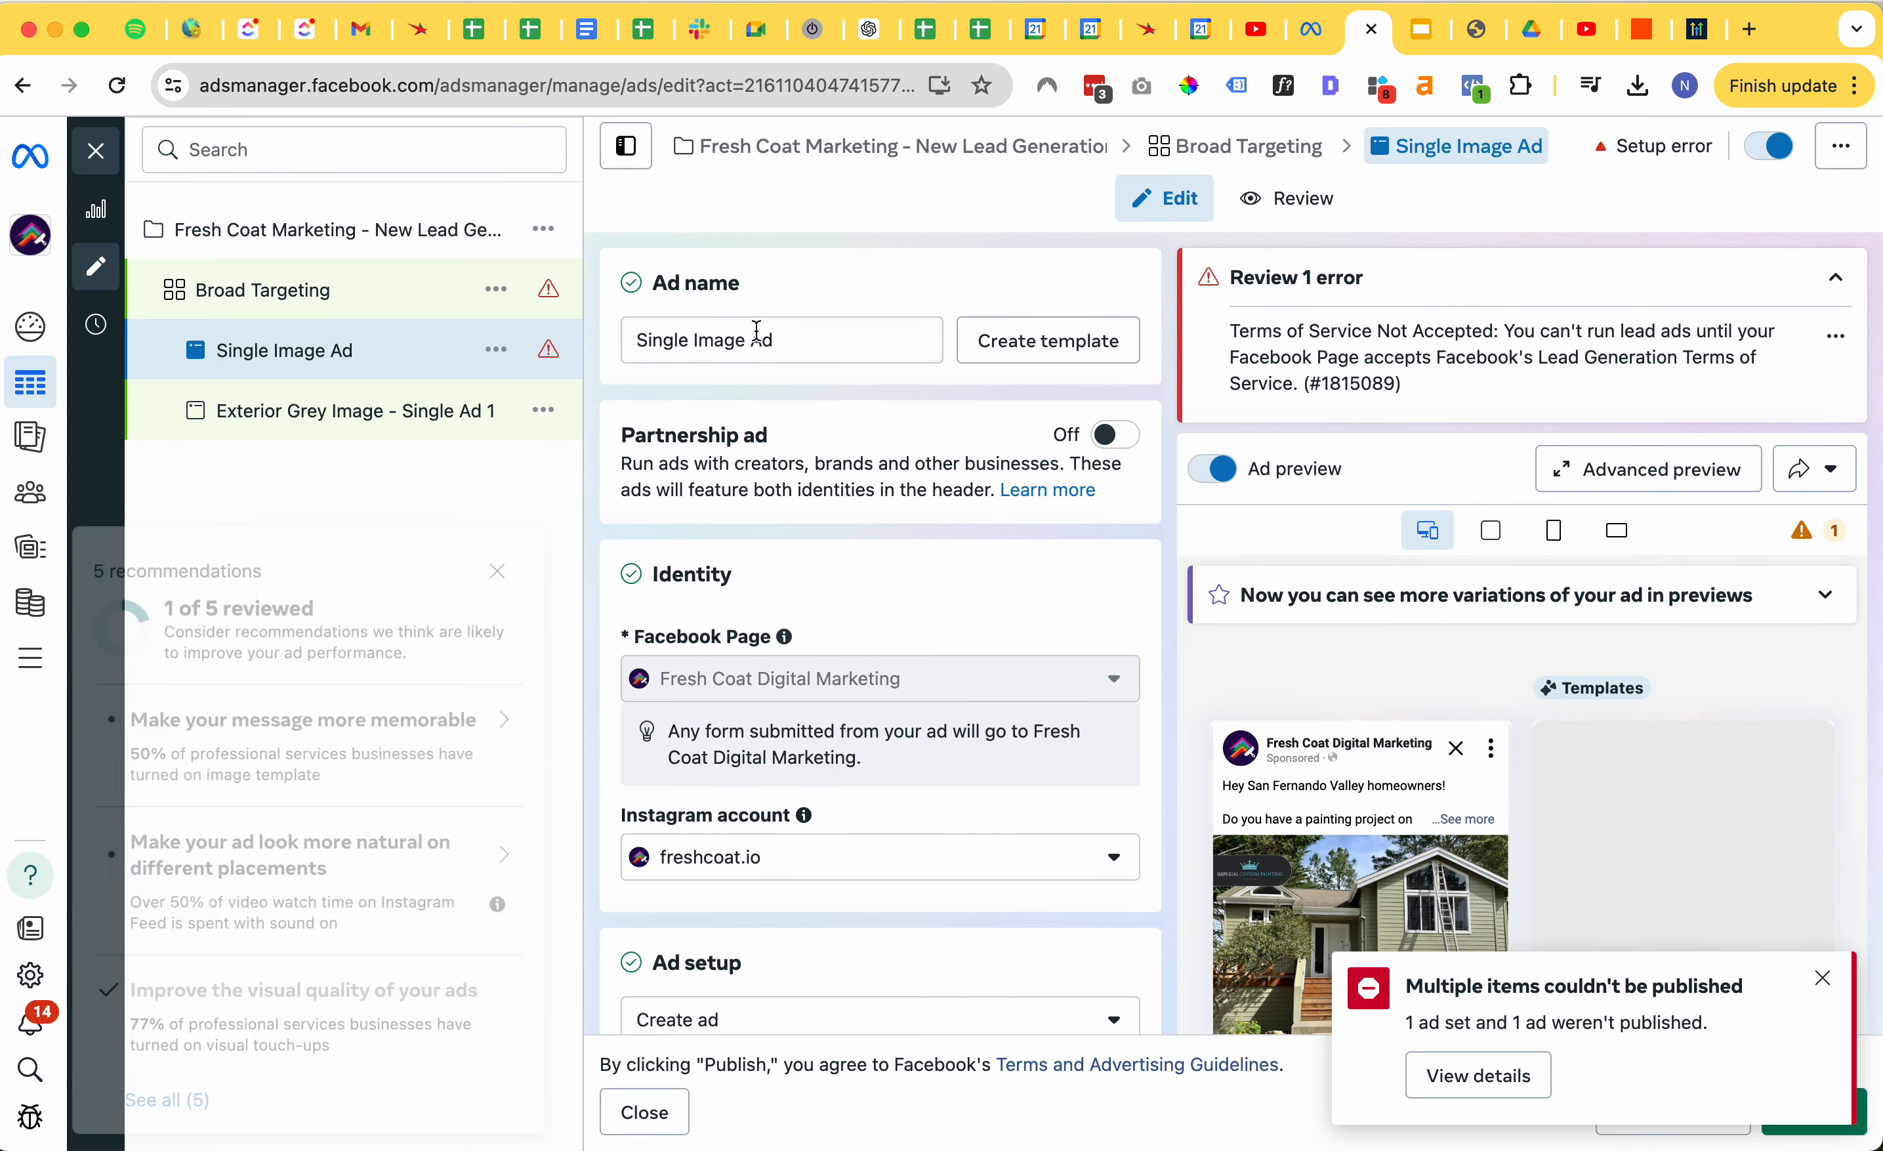
triple_click(754, 339)
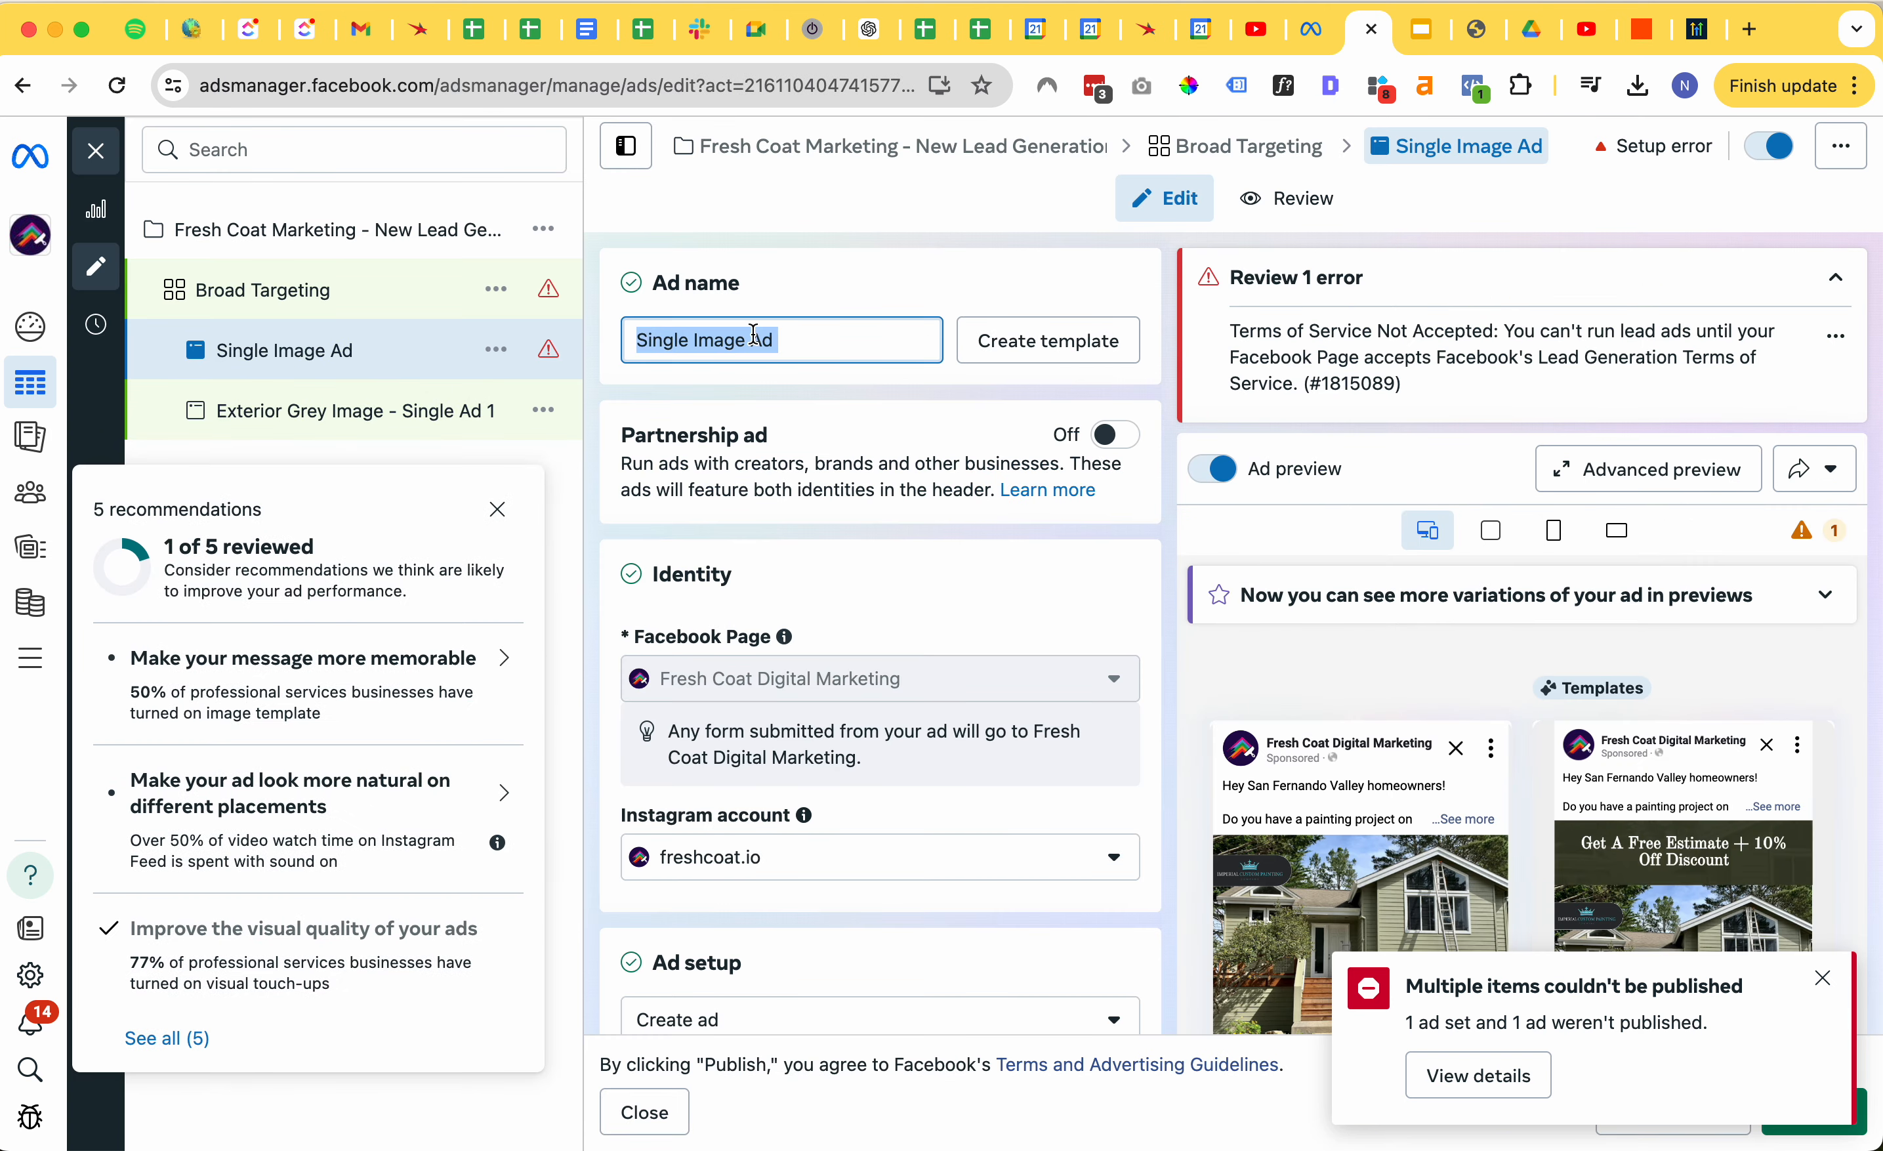
text(Green Exterior -)
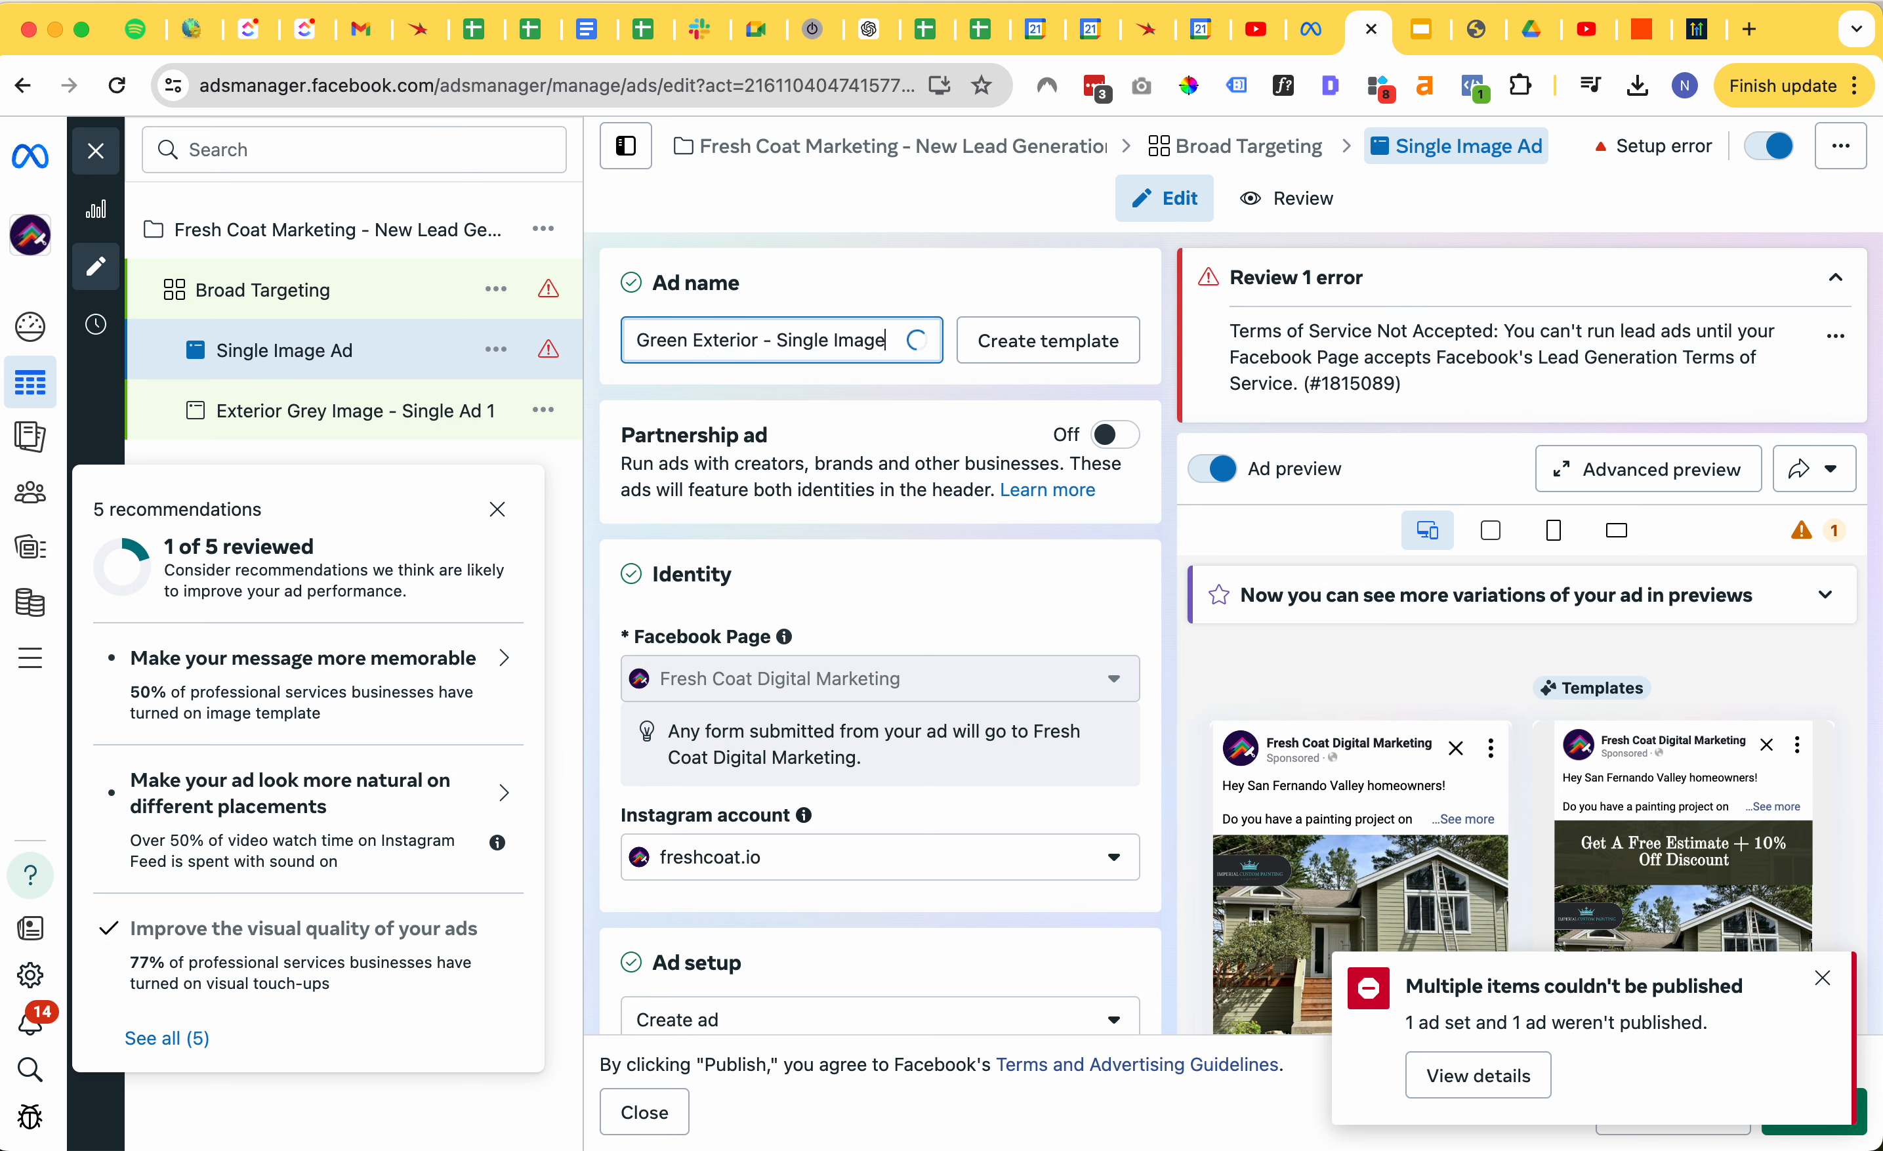
text( Single Image Ad 2)
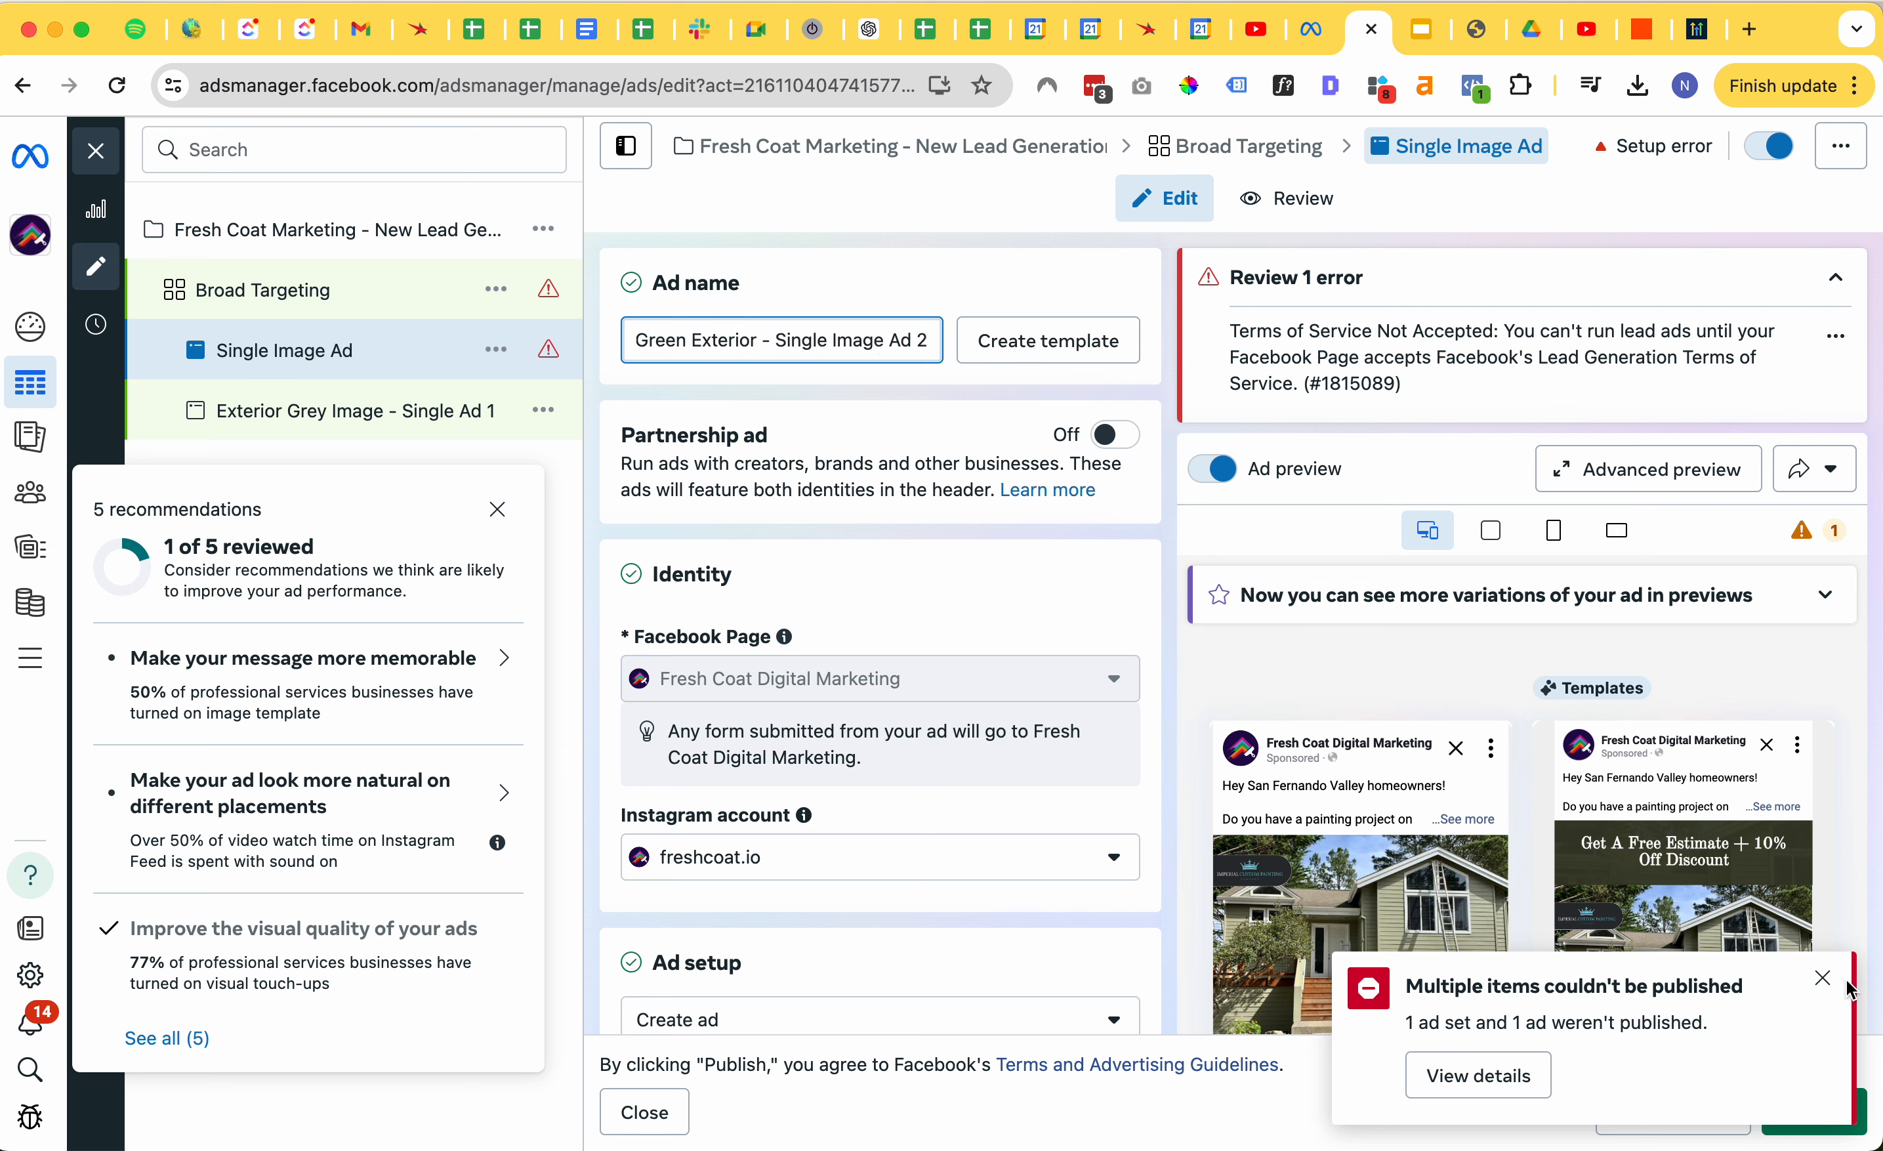
click(1822, 978)
click(1805, 1114)
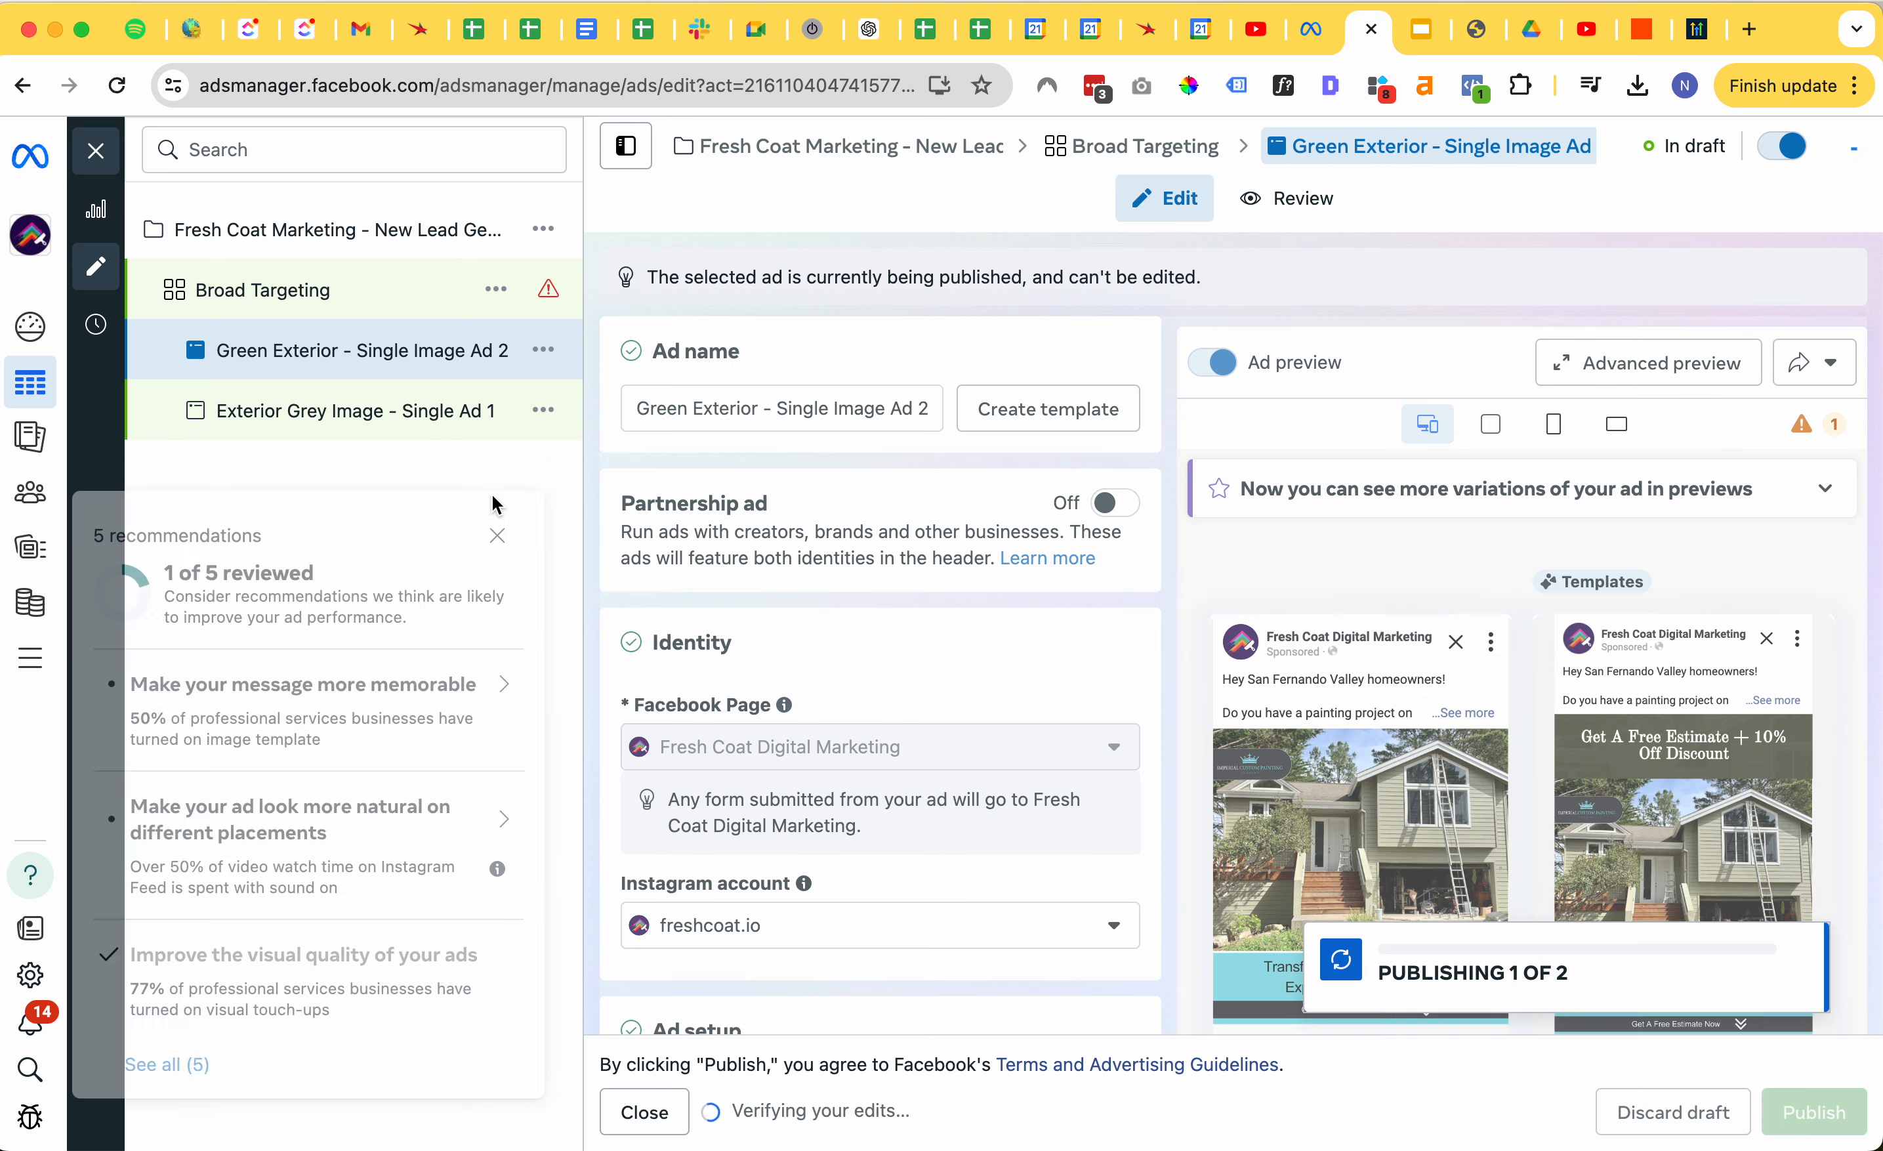
click(498, 510)
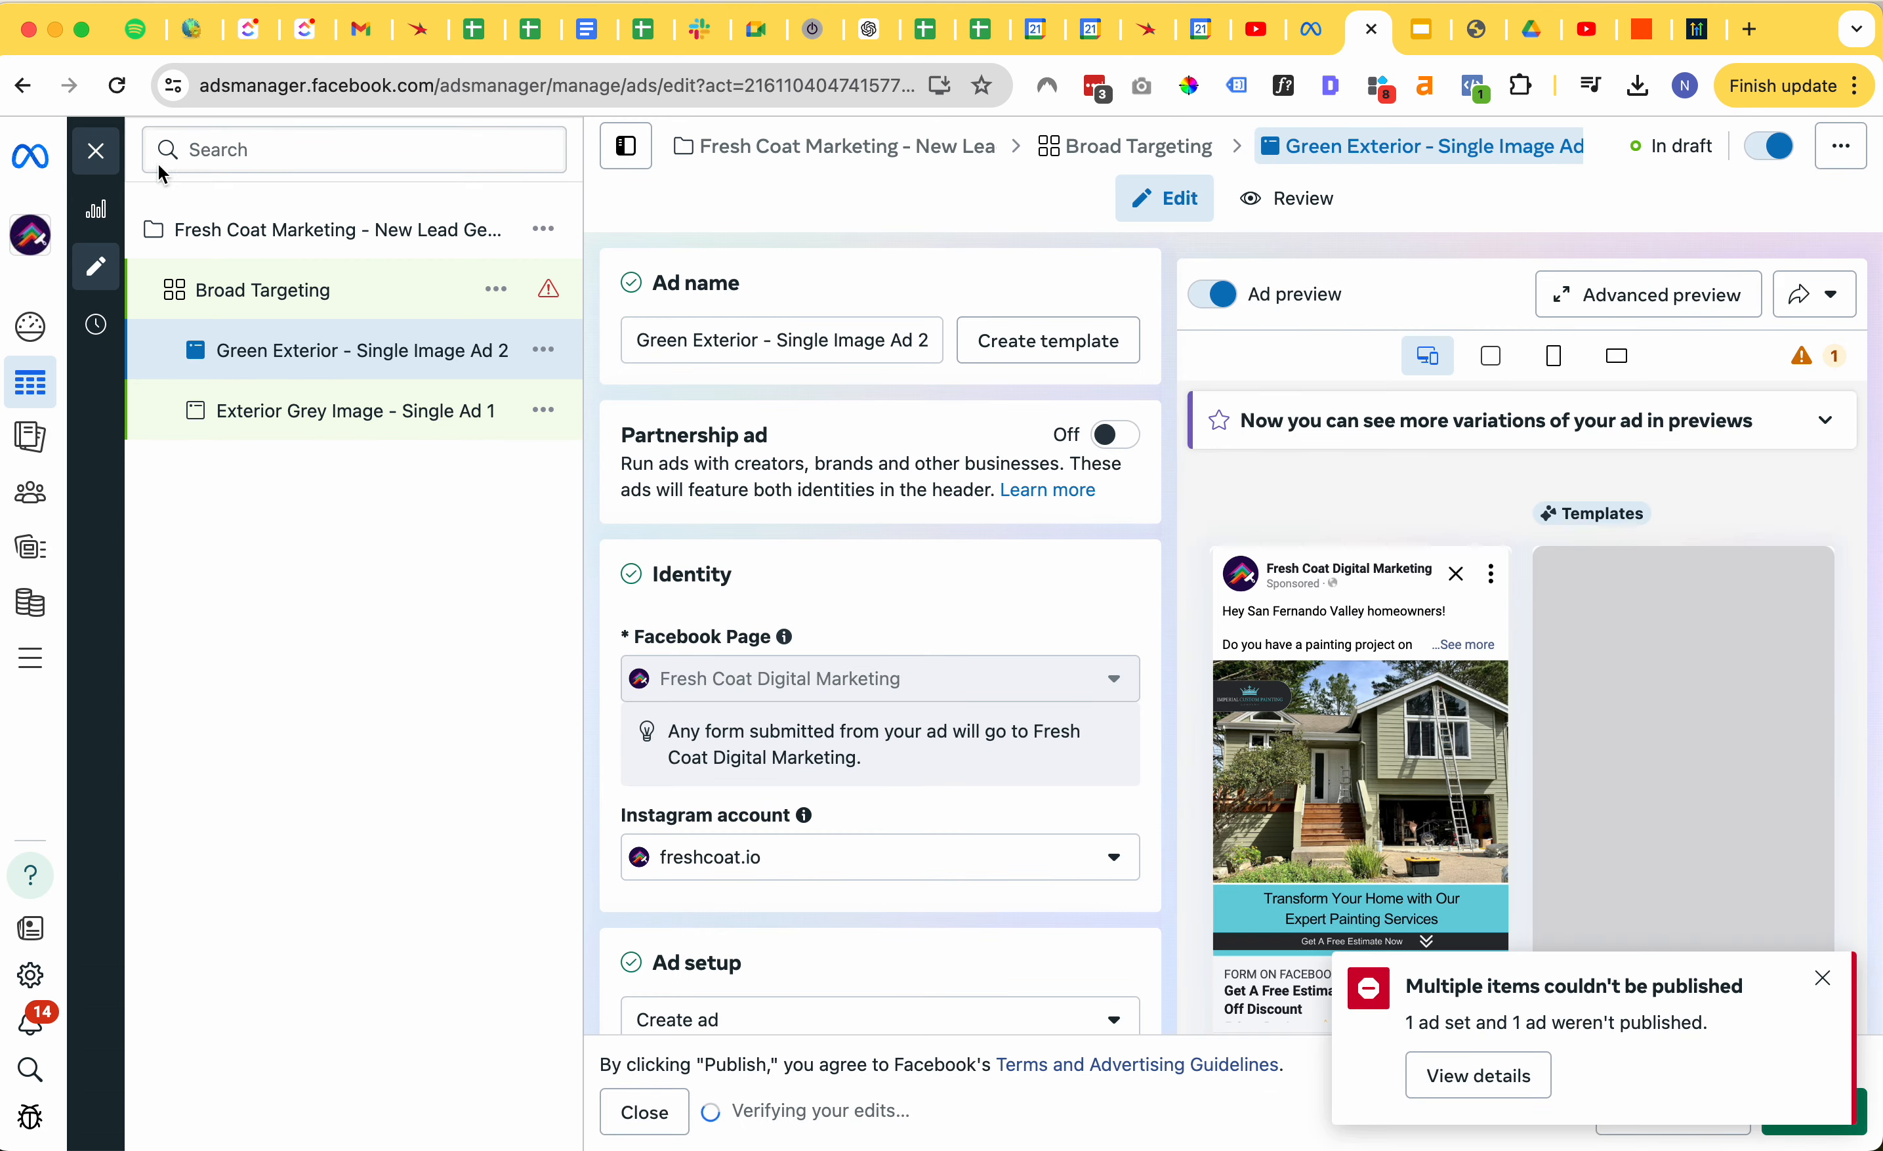
- Duplicate the Green Exterior - Single Image Ad 2 once into the existing San Fernando Valley campaign's Broad Targeting ad set
click(96, 151)
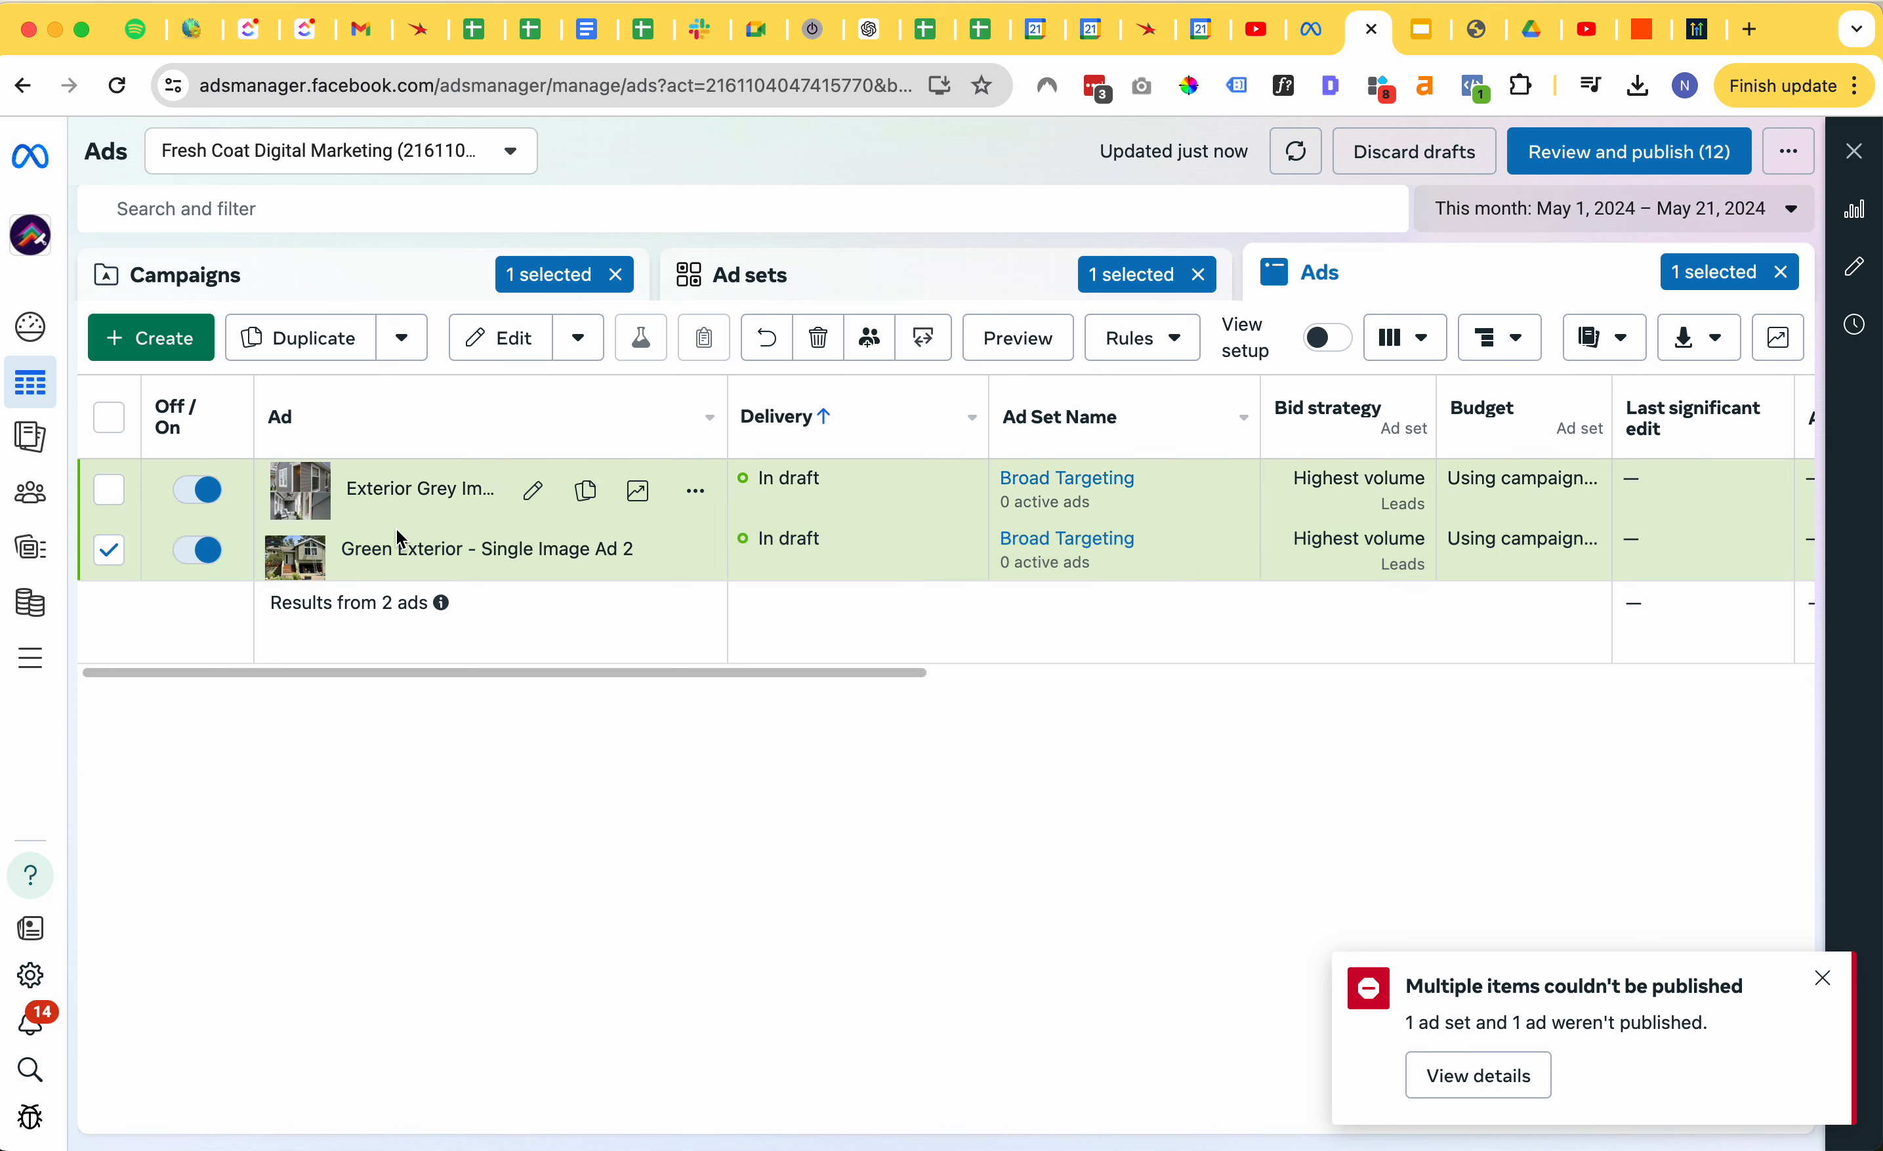
click(108, 550)
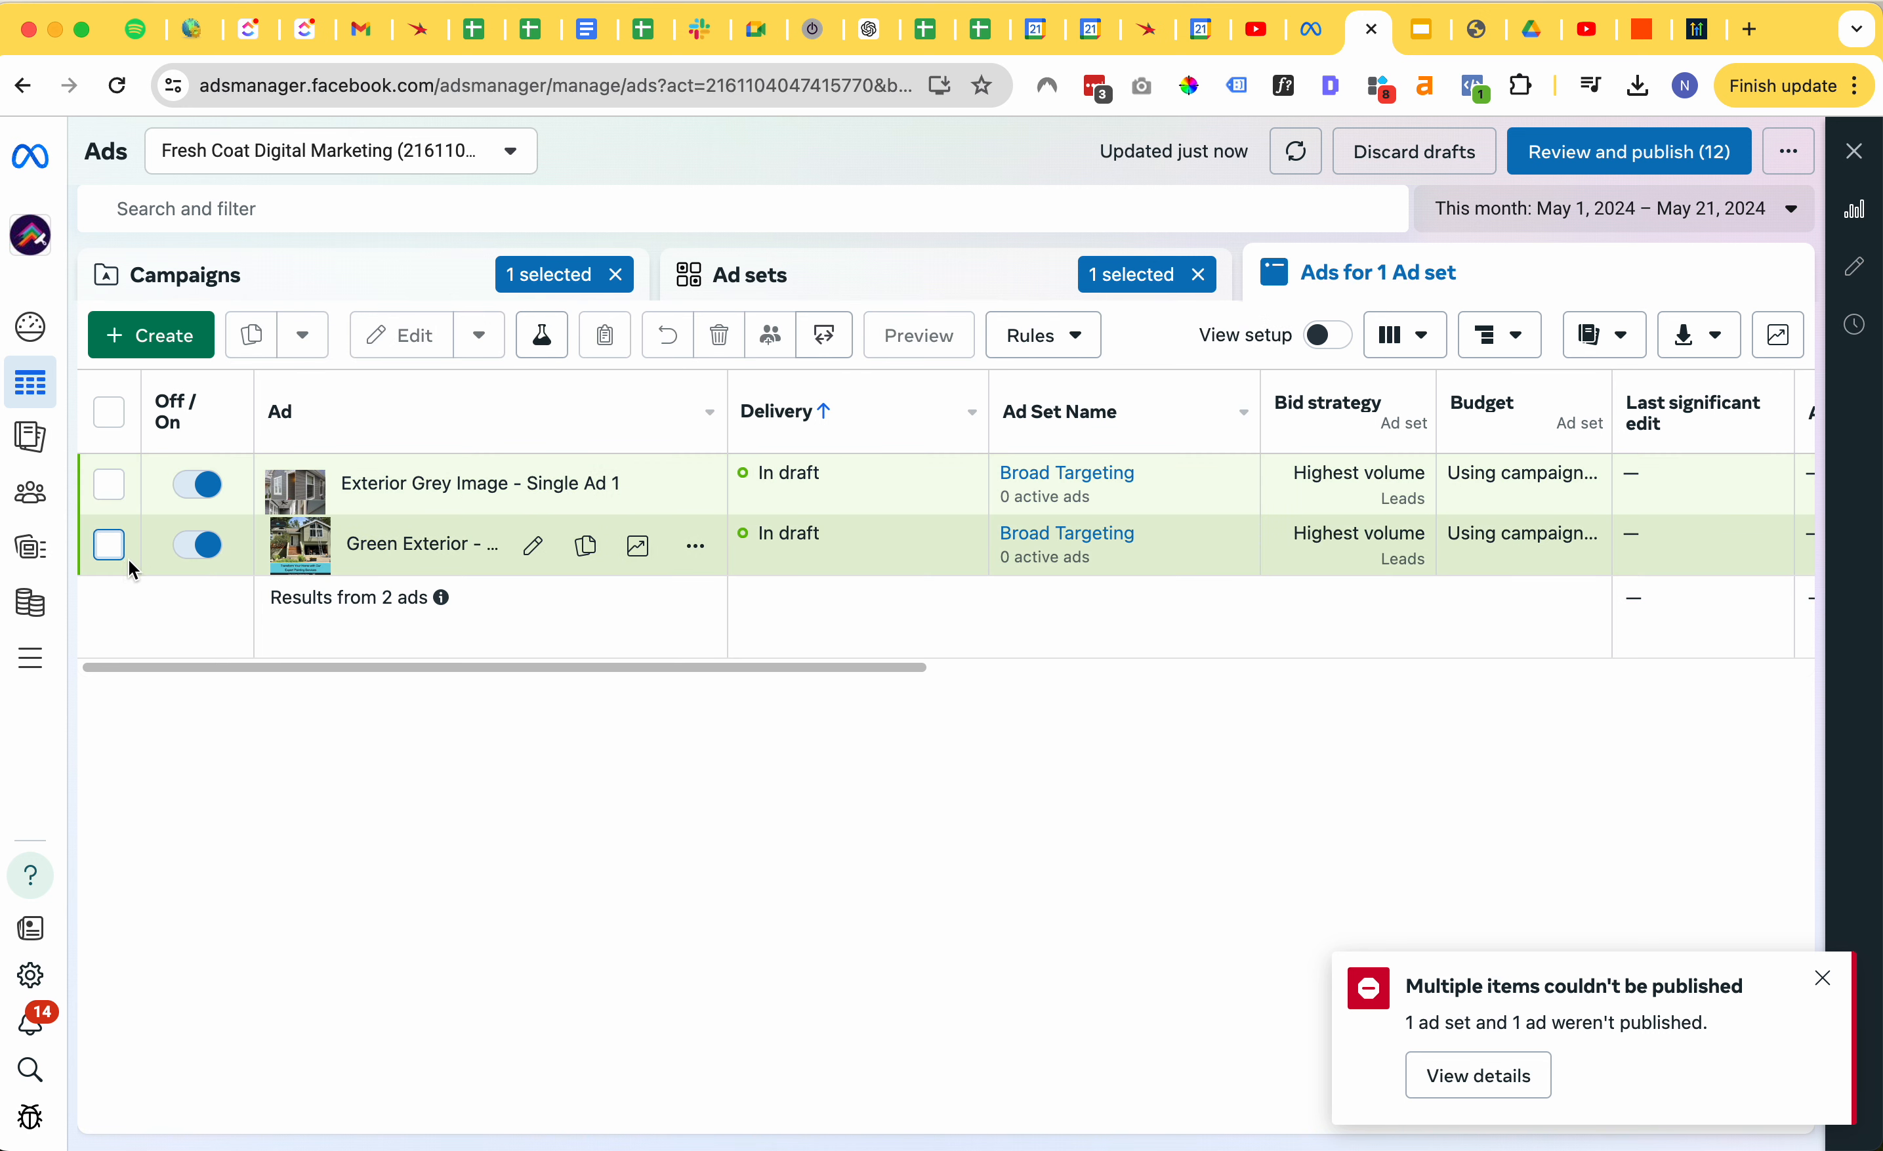
click(109, 546)
click(309, 350)
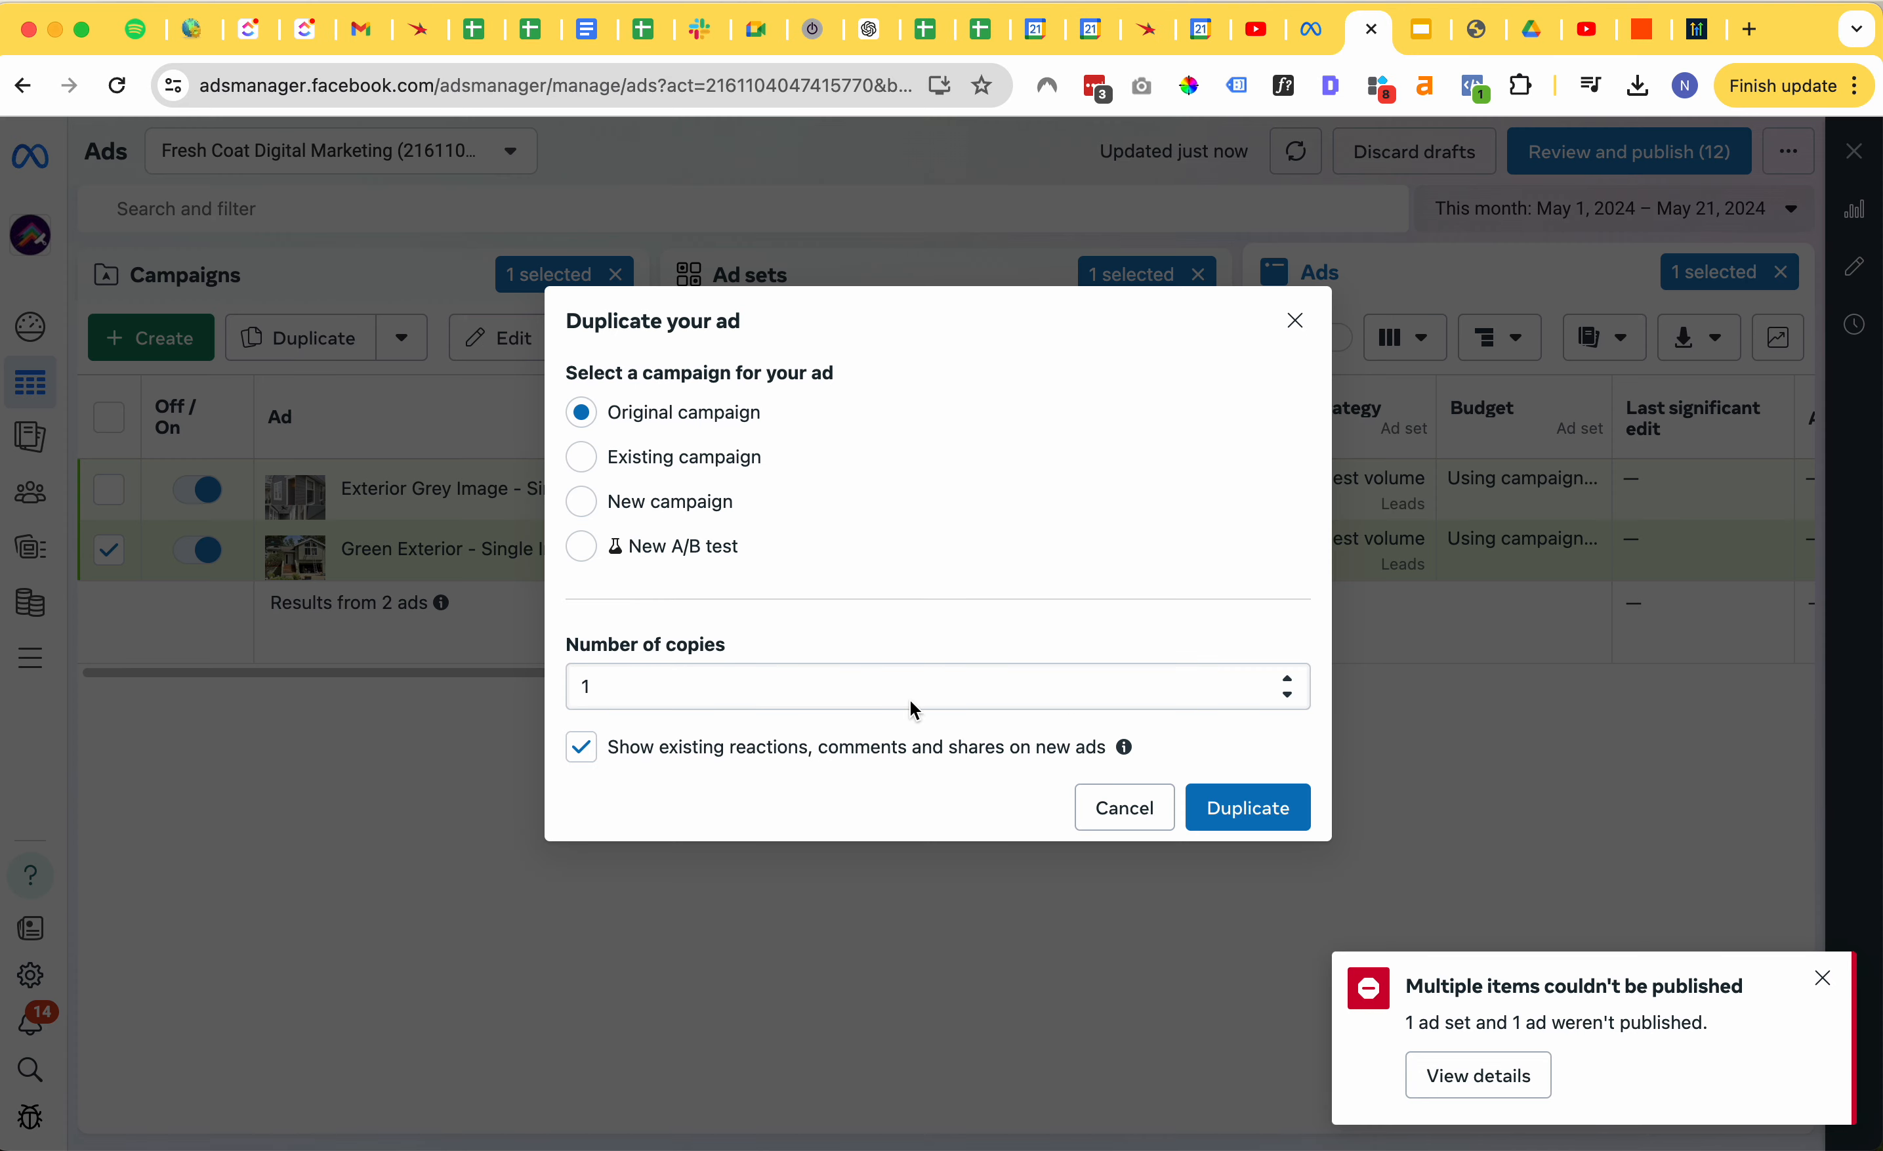
click(678, 462)
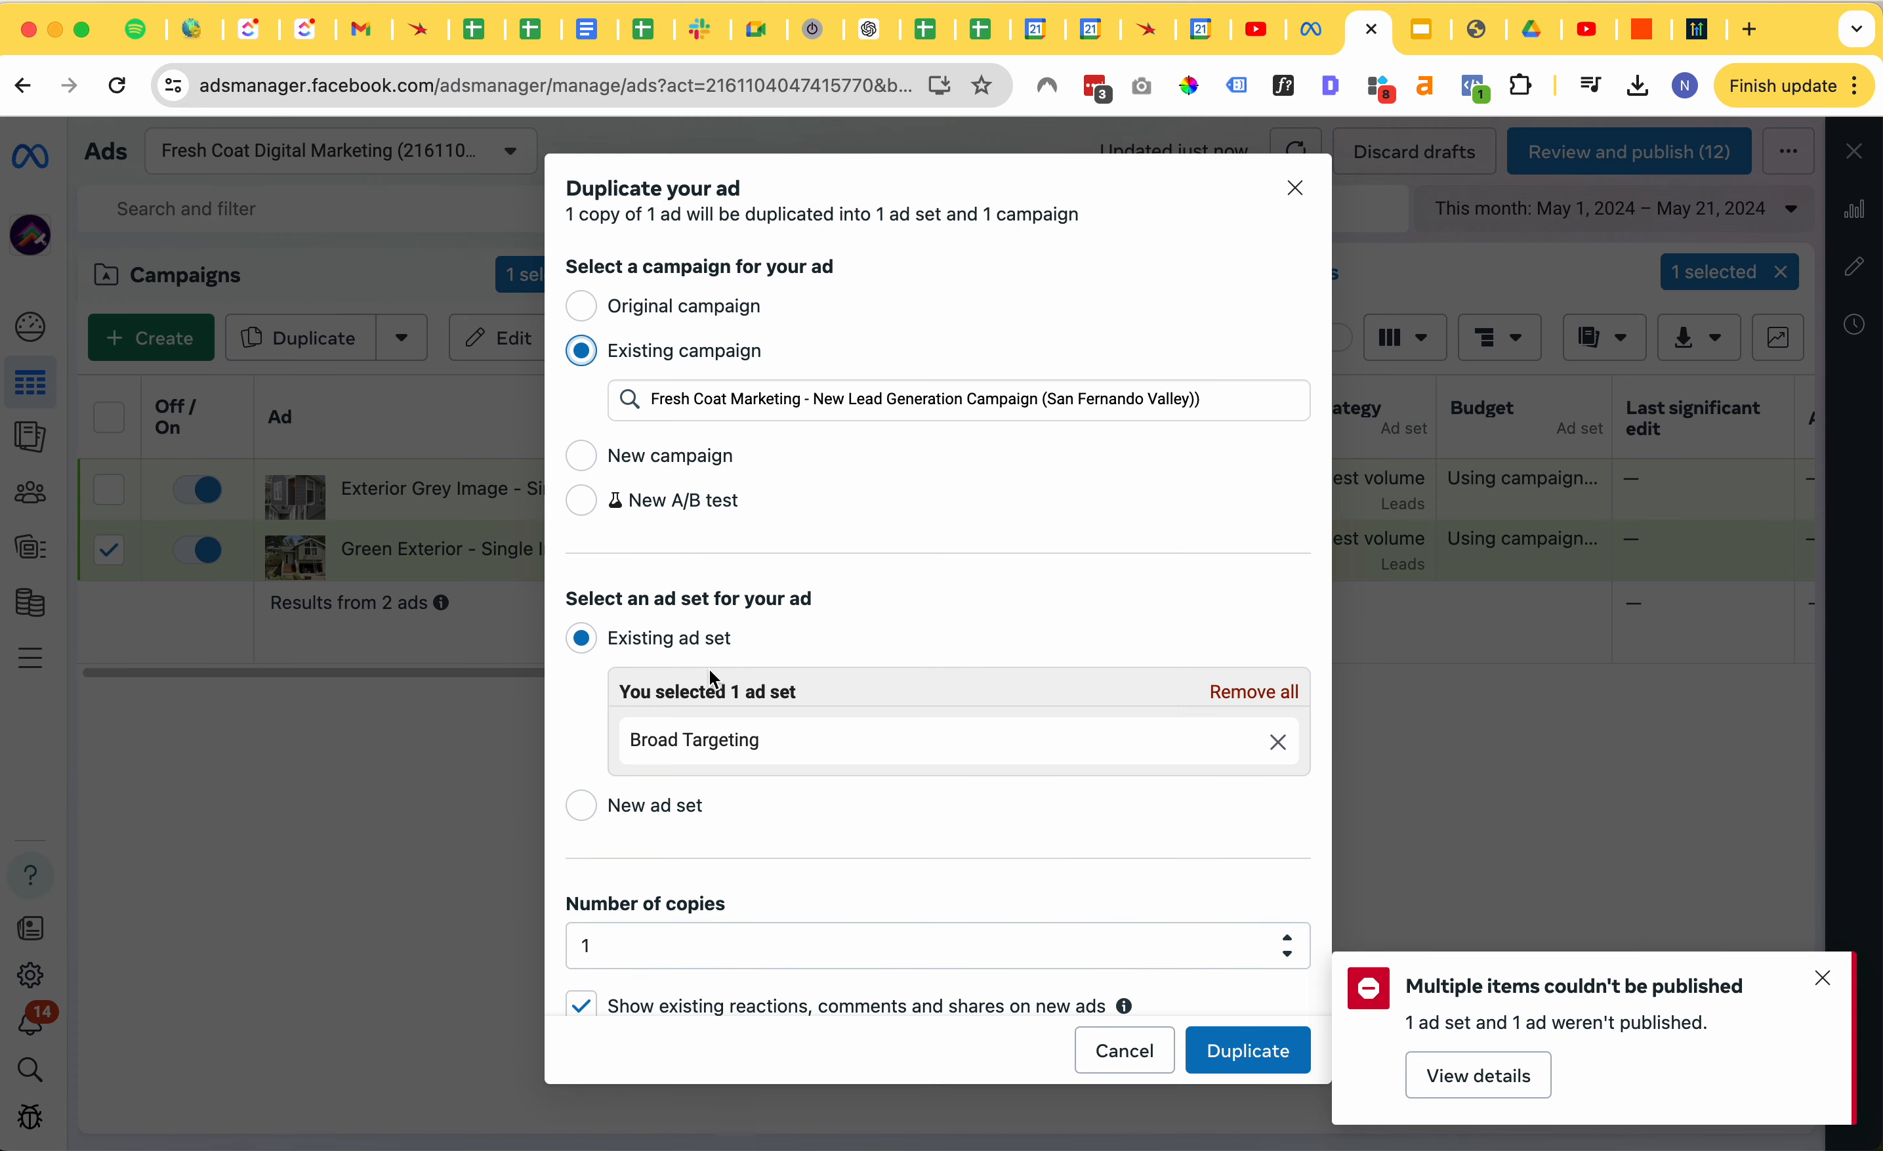
scroll(742, 669, down, 1)
click(1217, 1050)
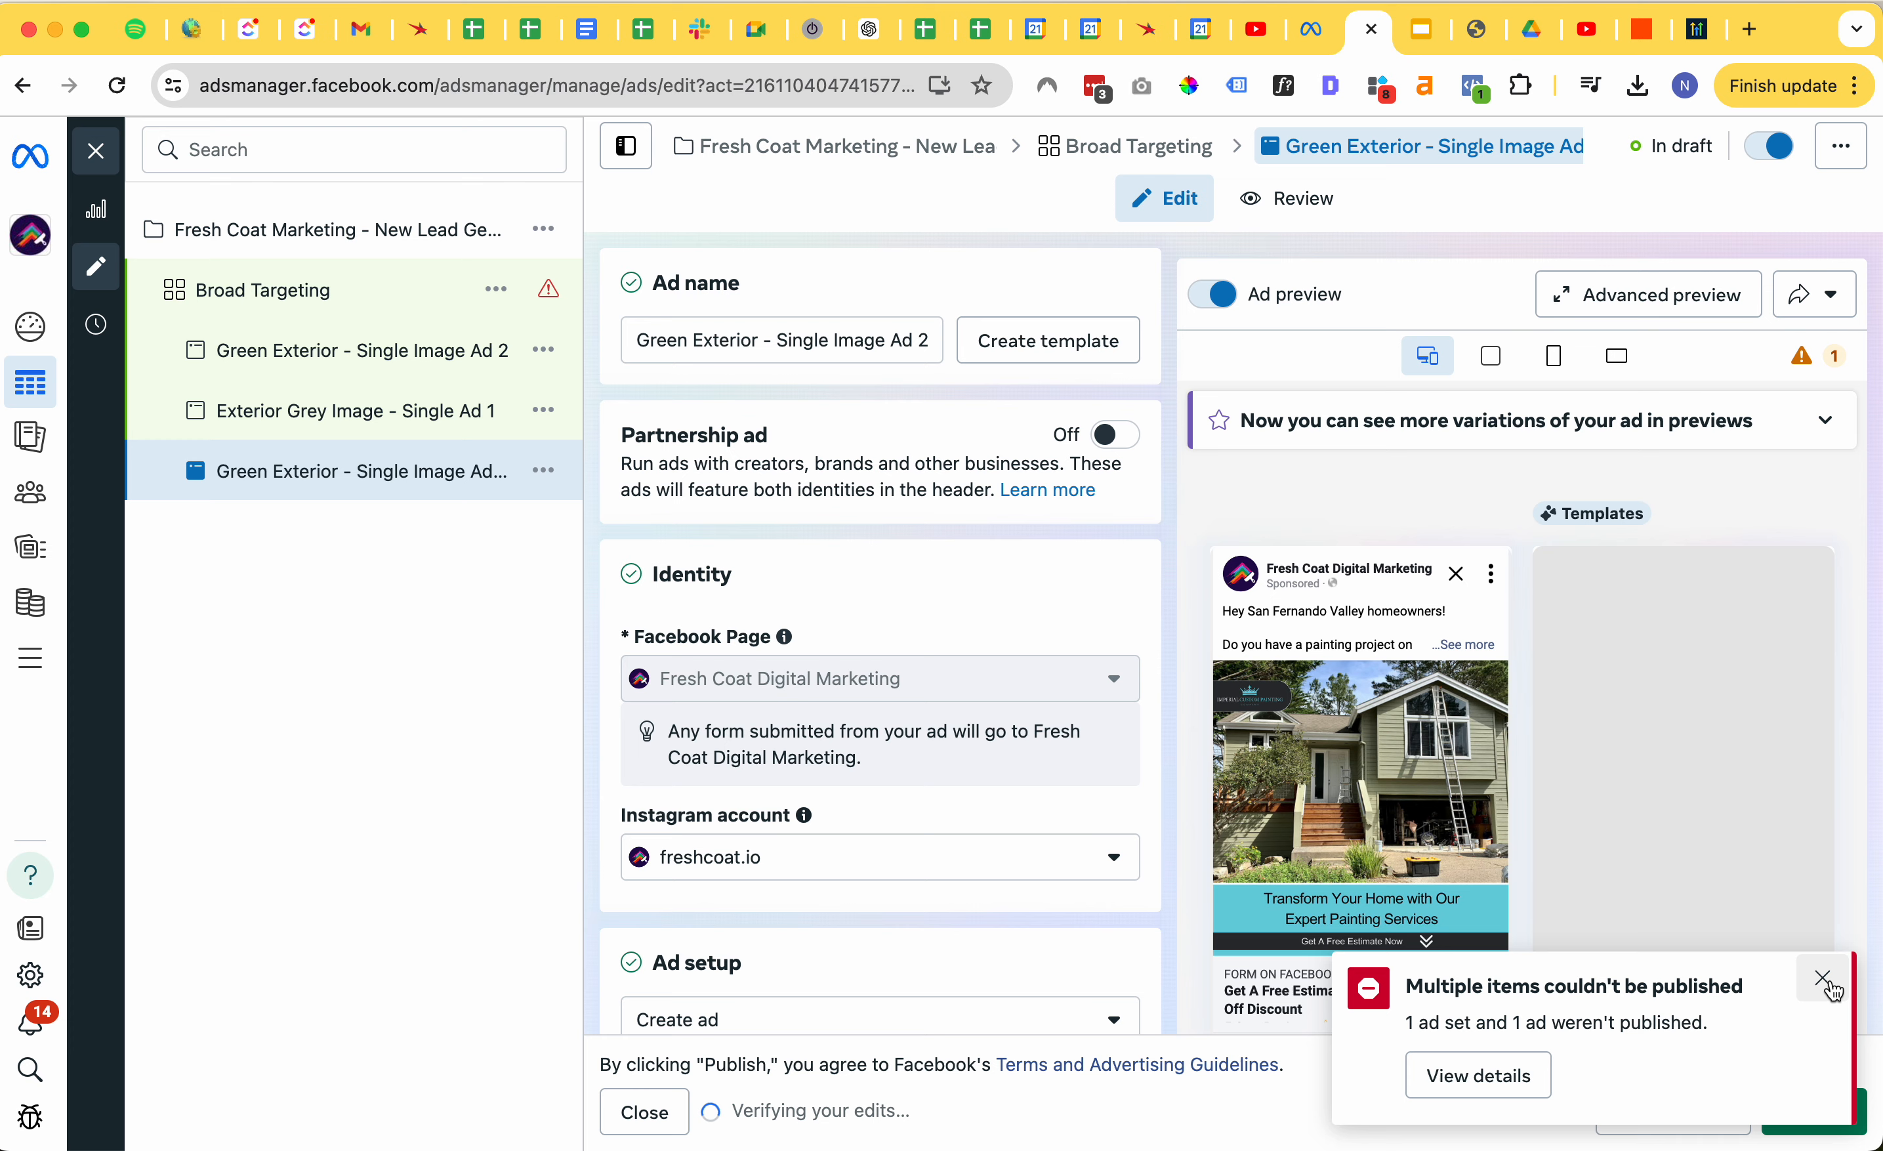
- Dismiss the publishing notice and recommendations, and remove the green house image from the new ad copy
click(1822, 978)
scroll(1059, 626, down, 10)
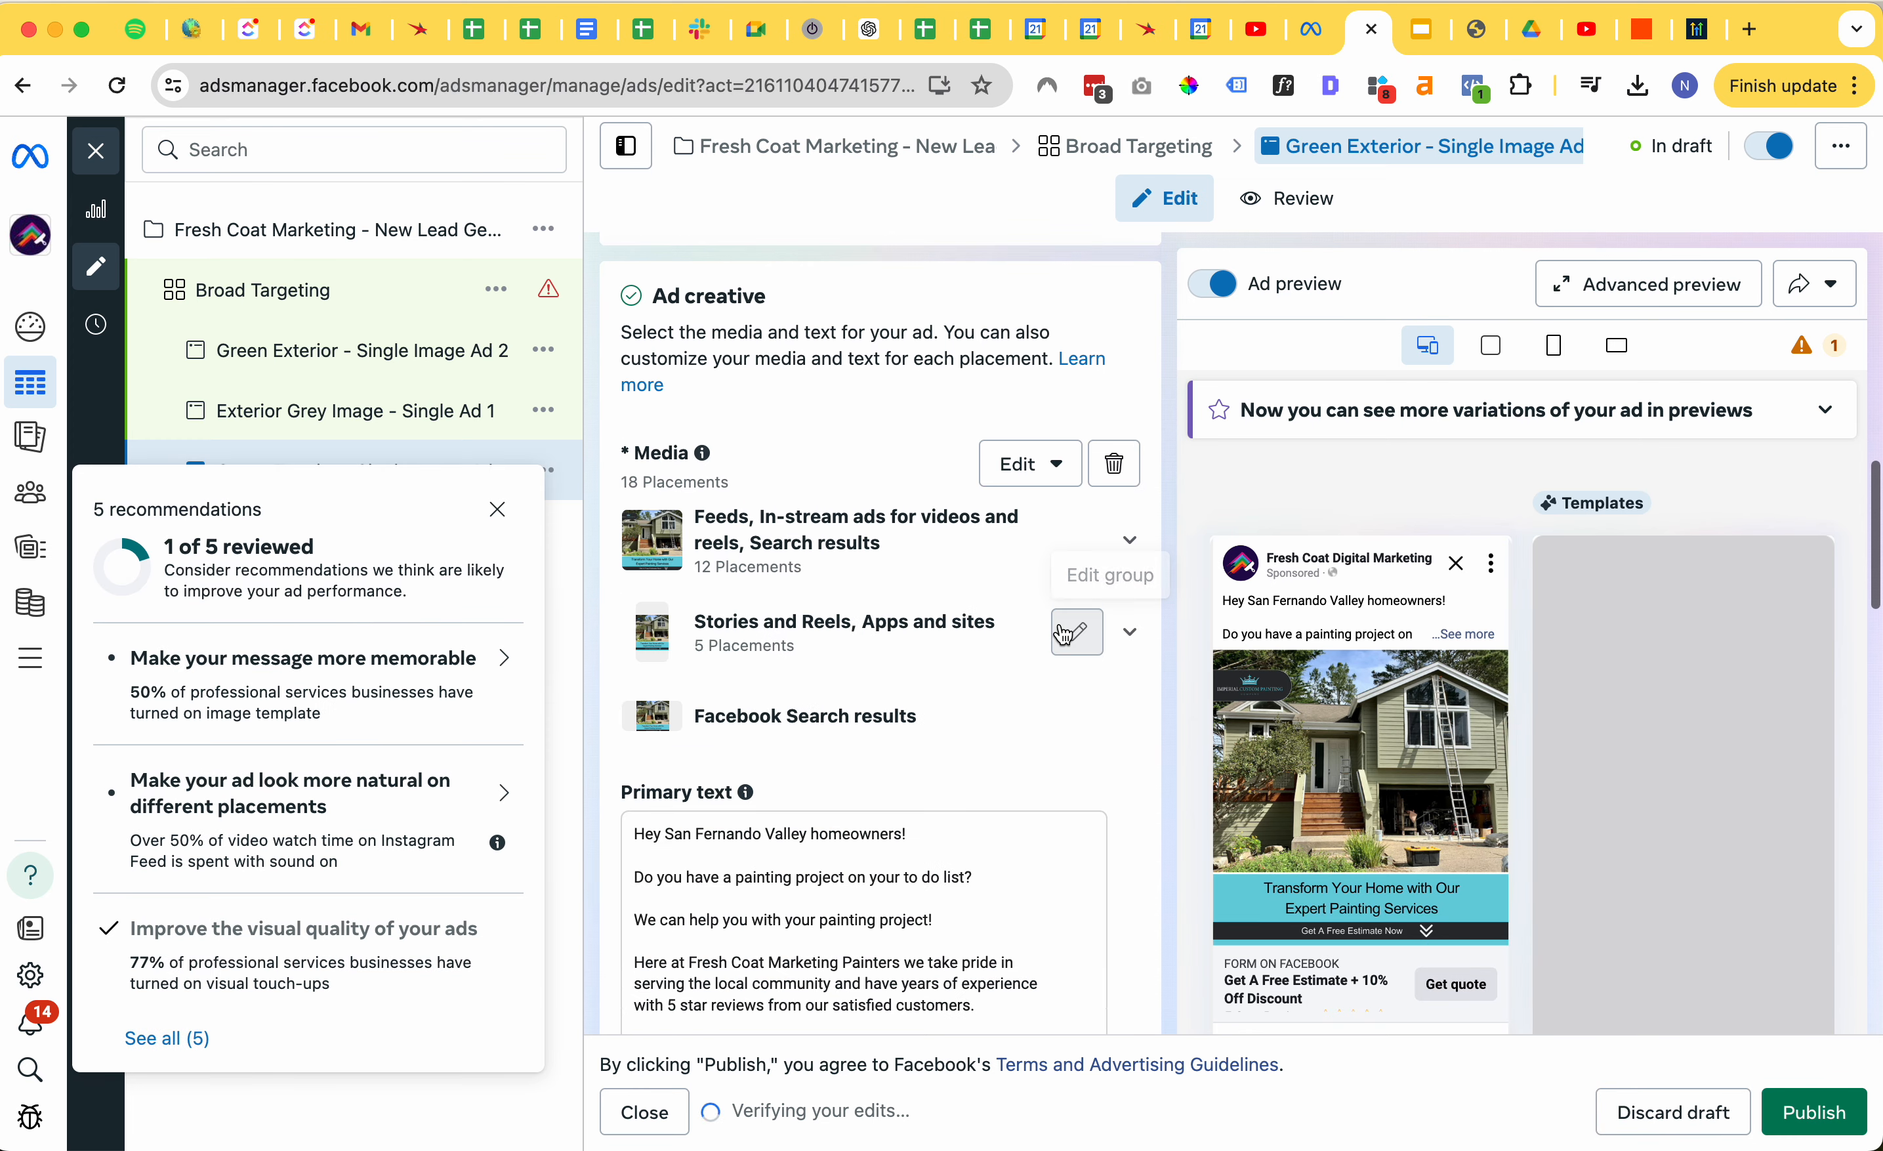
click(497, 510)
scroll(850, 479, down, 3)
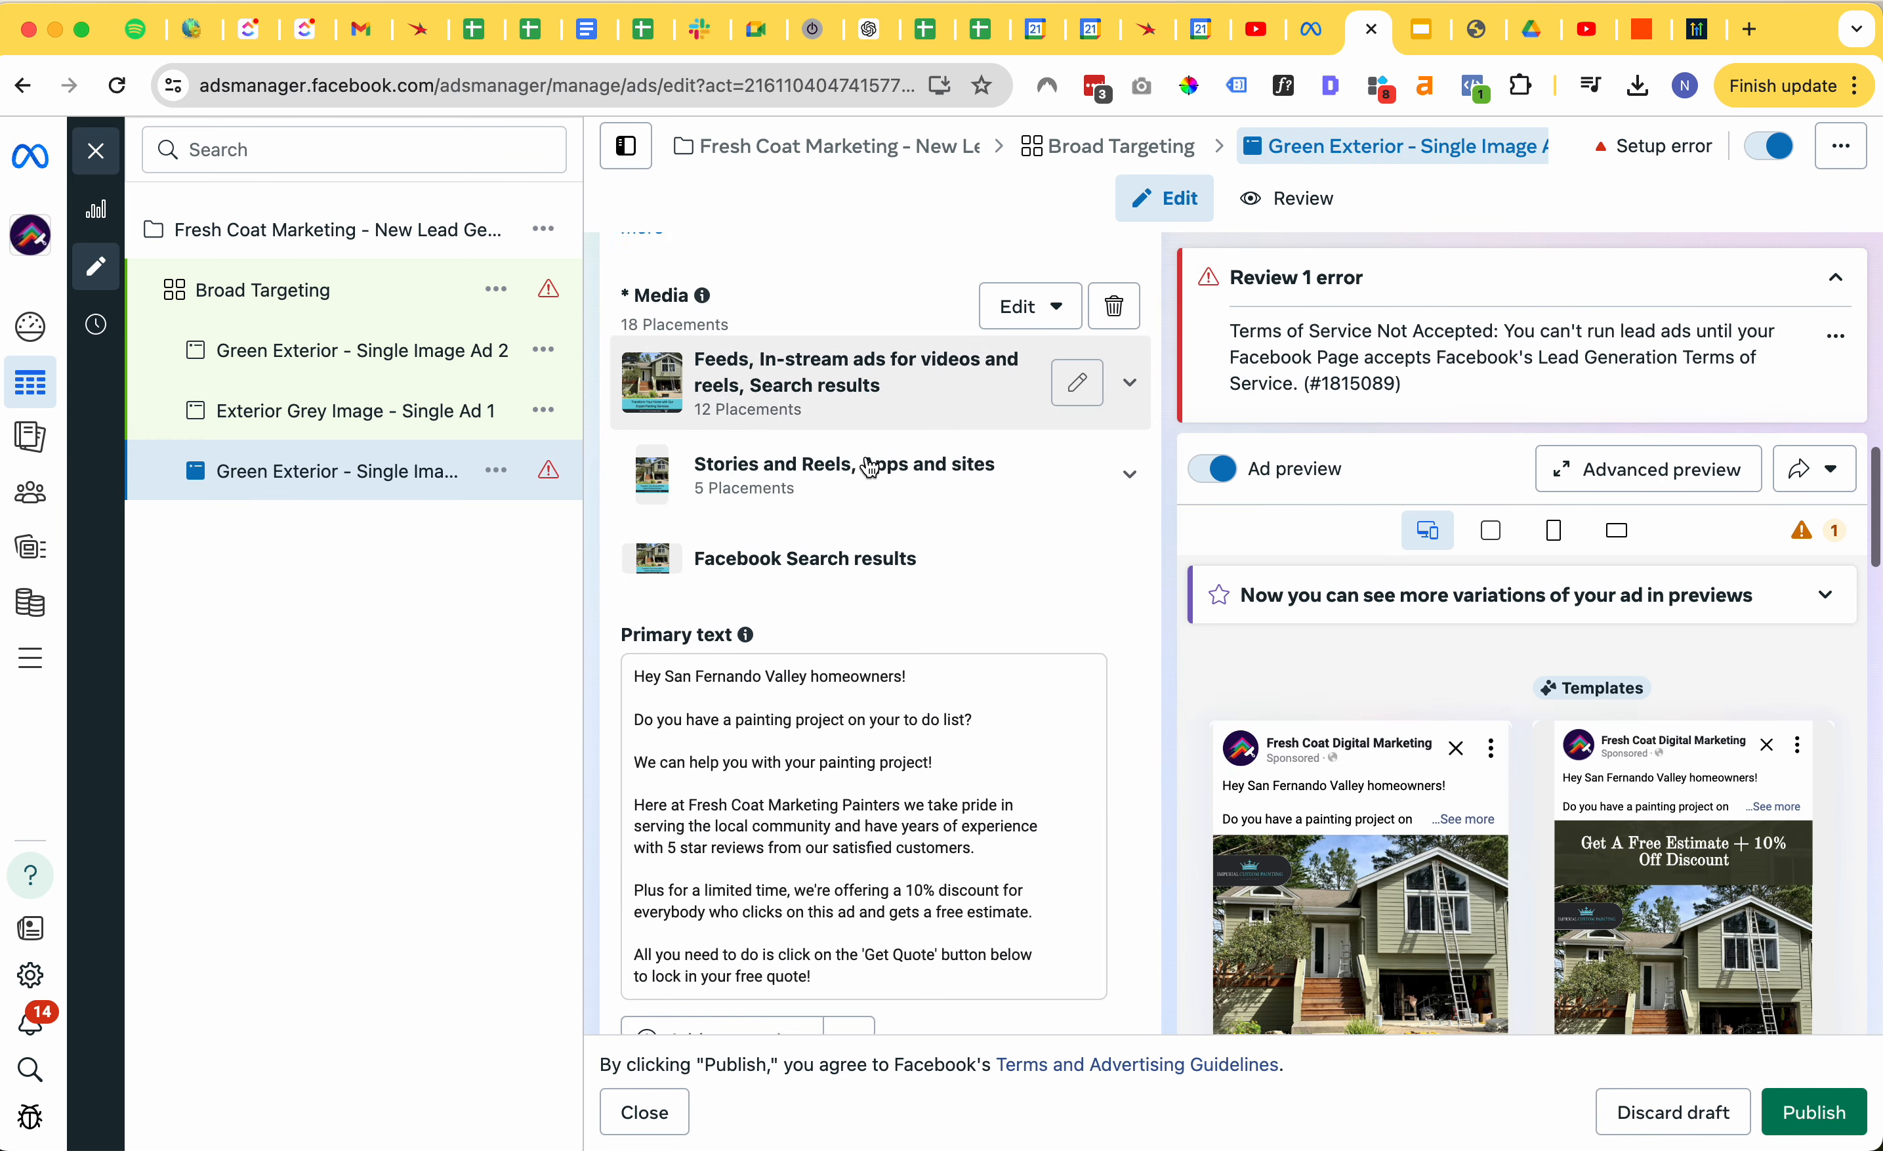
click(1114, 283)
- Add the recommended 736 × 736 black deck image to the ad copy, keeping the original crop for all placements
click(782, 311)
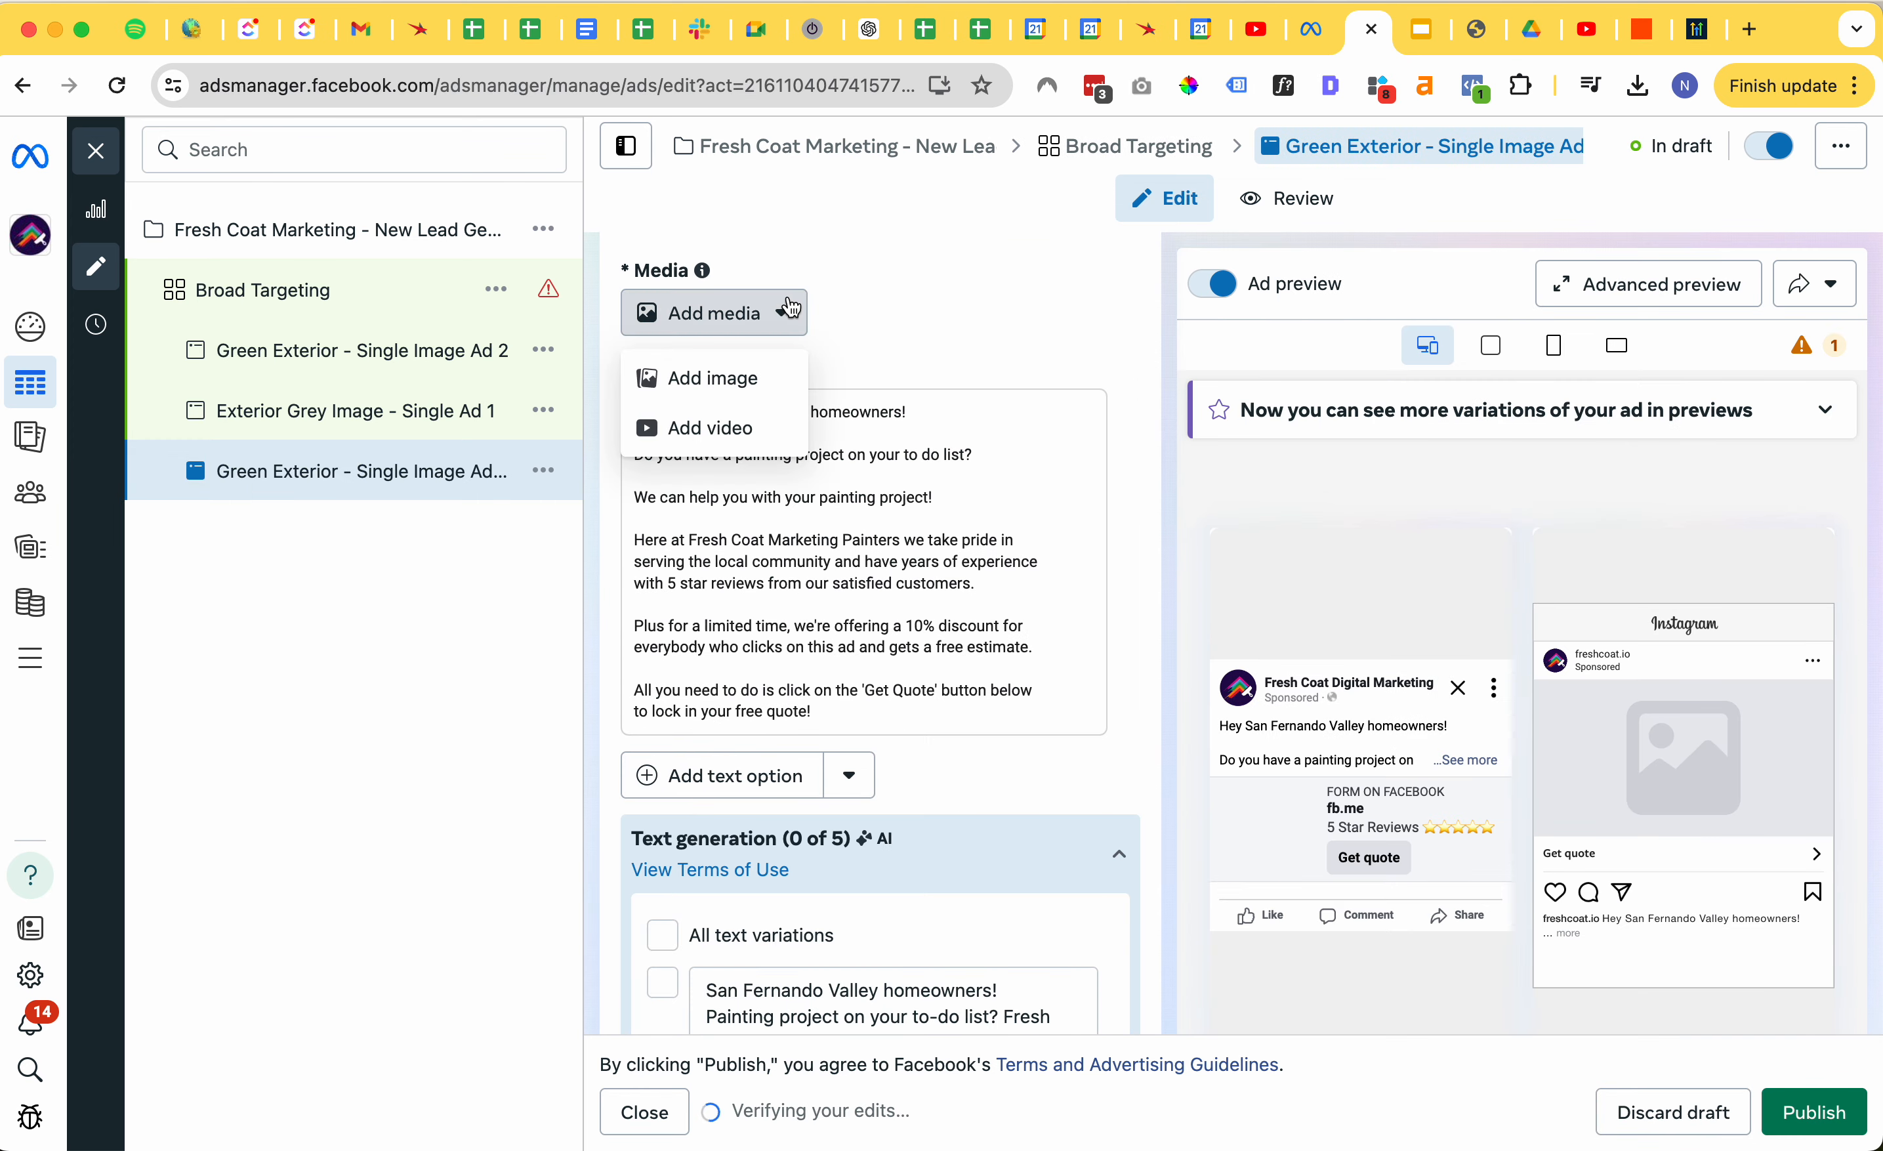
click(725, 379)
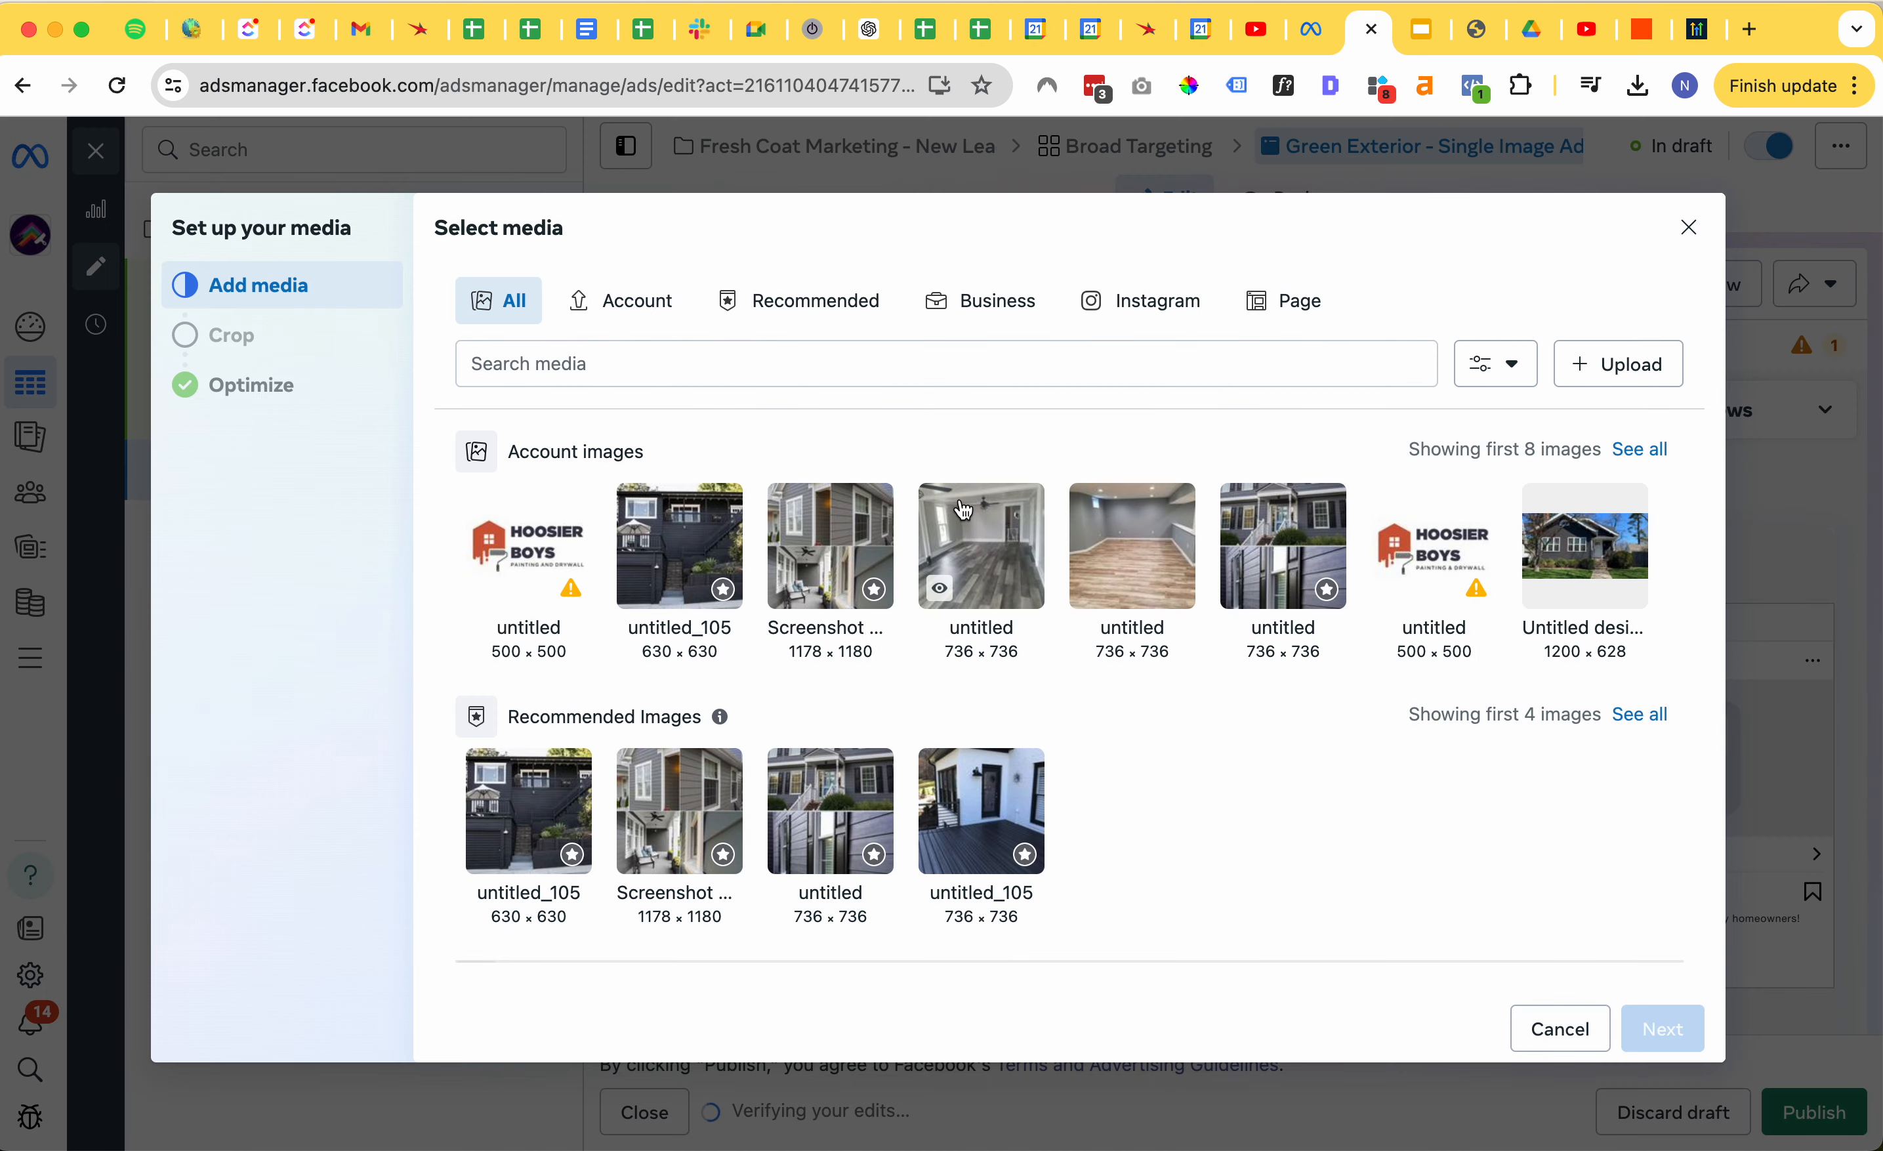
click(982, 770)
click(1662, 1028)
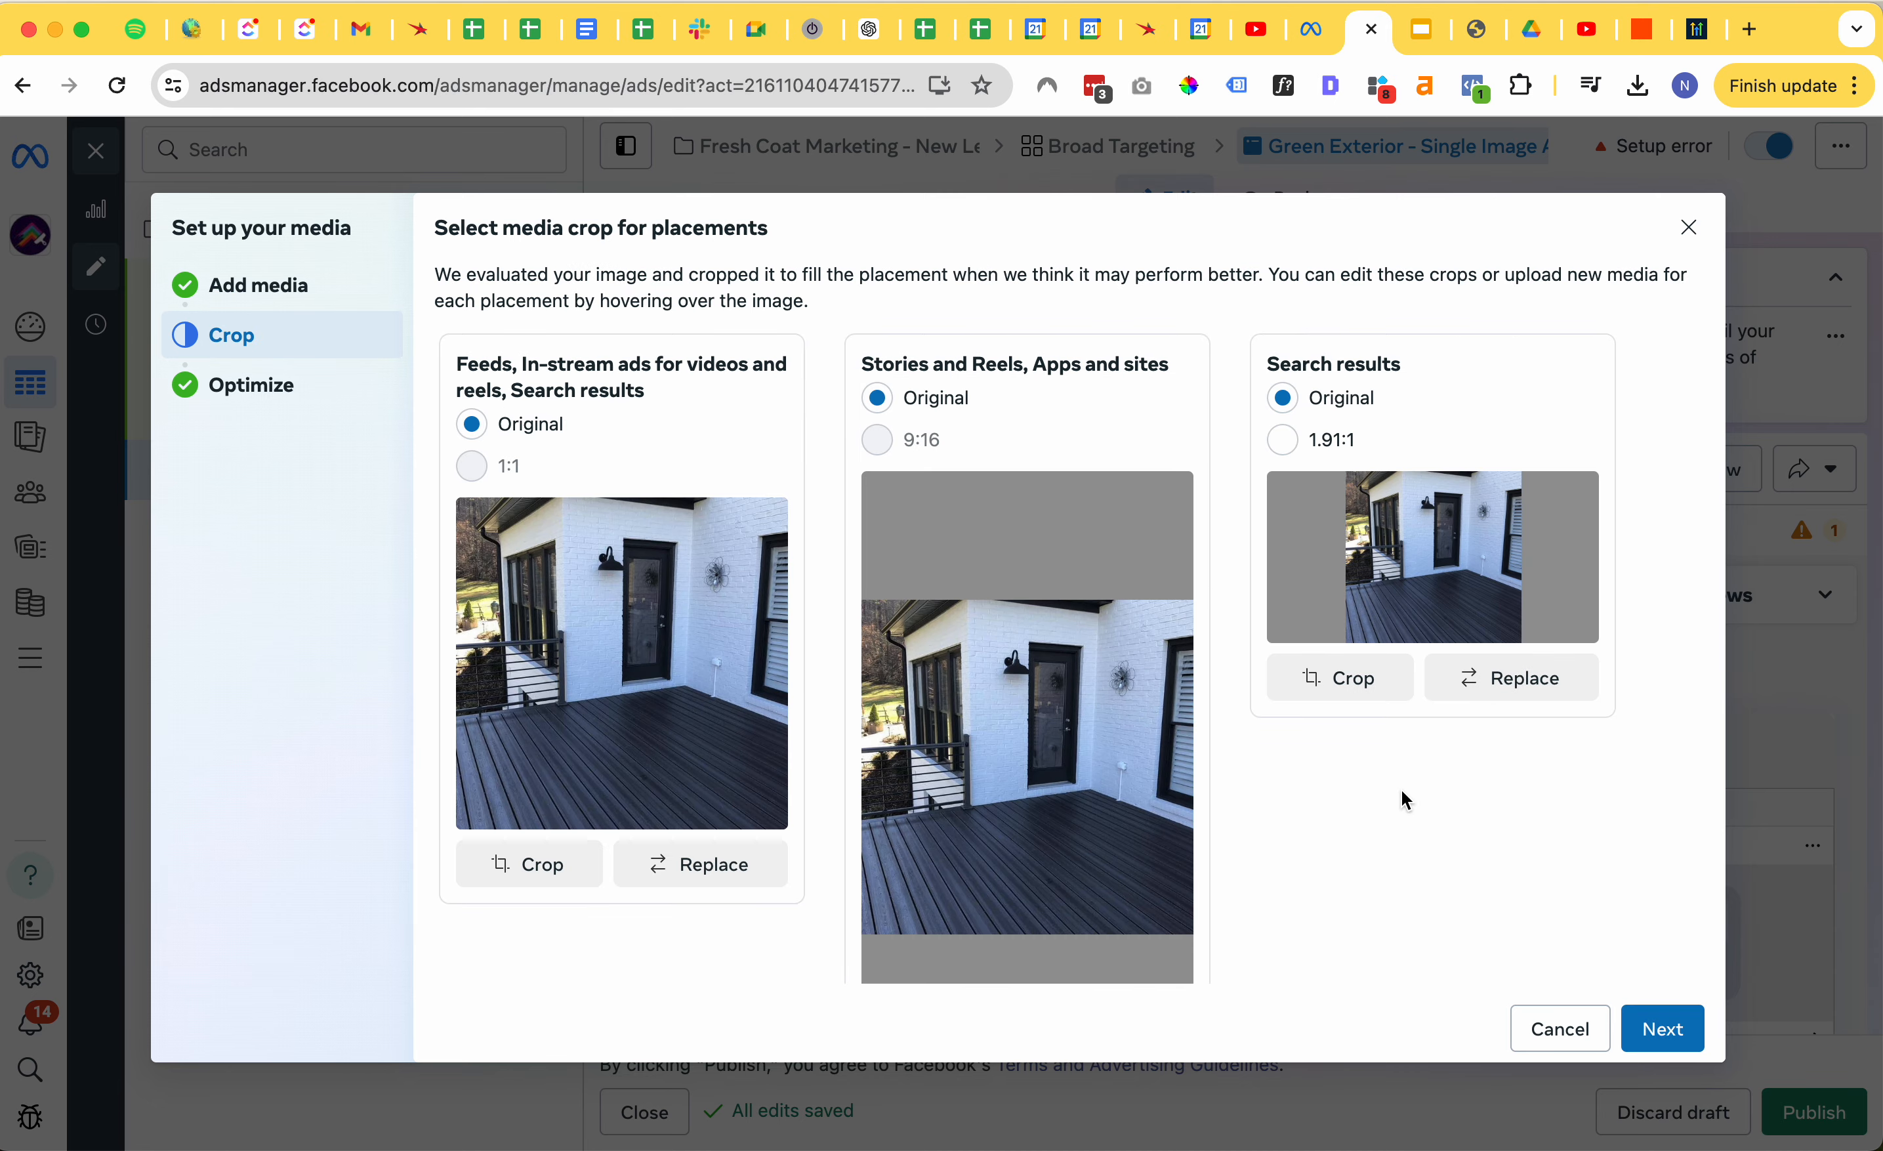
click(1662, 1029)
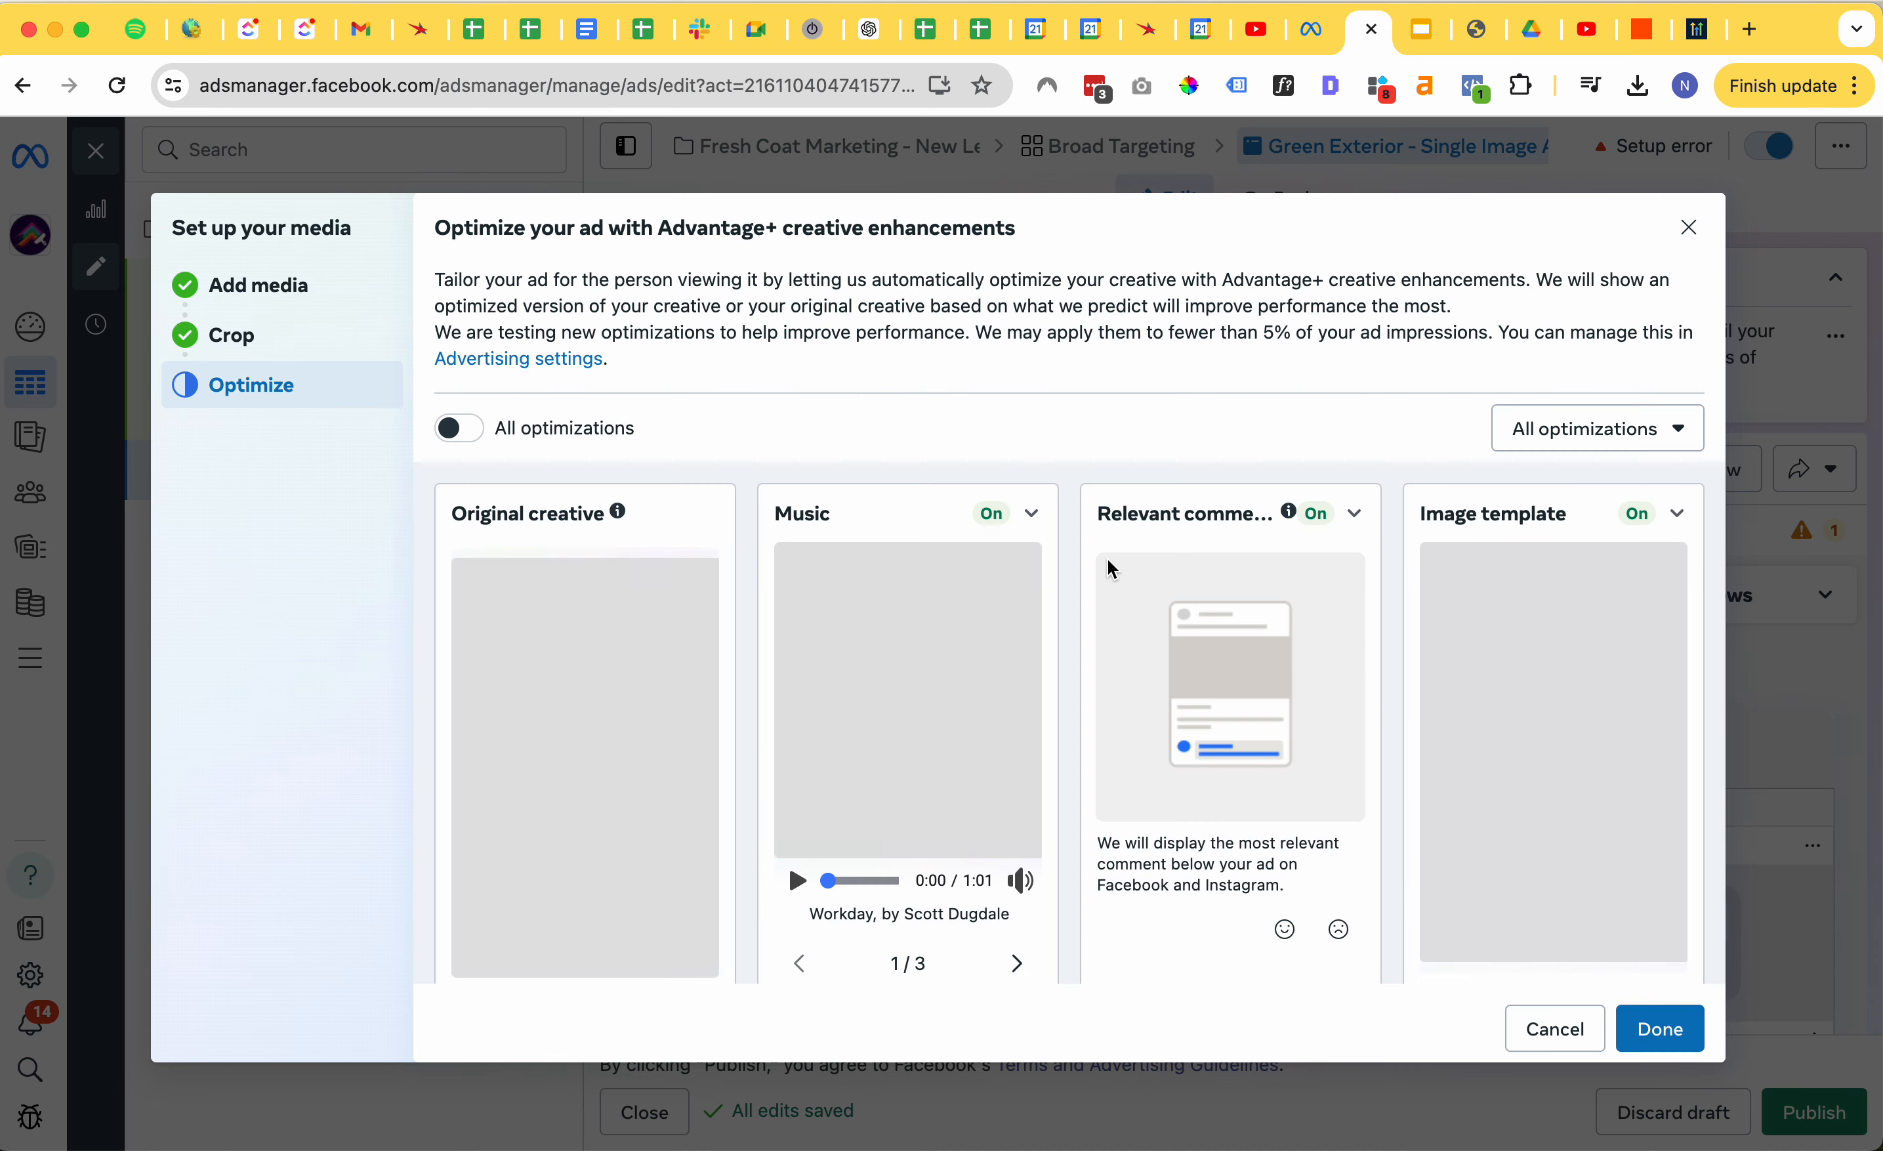
- Turn off the Text improvements and Image template enhancements and finish the ad copy's media setup
scroll(1113, 570, down, 8)
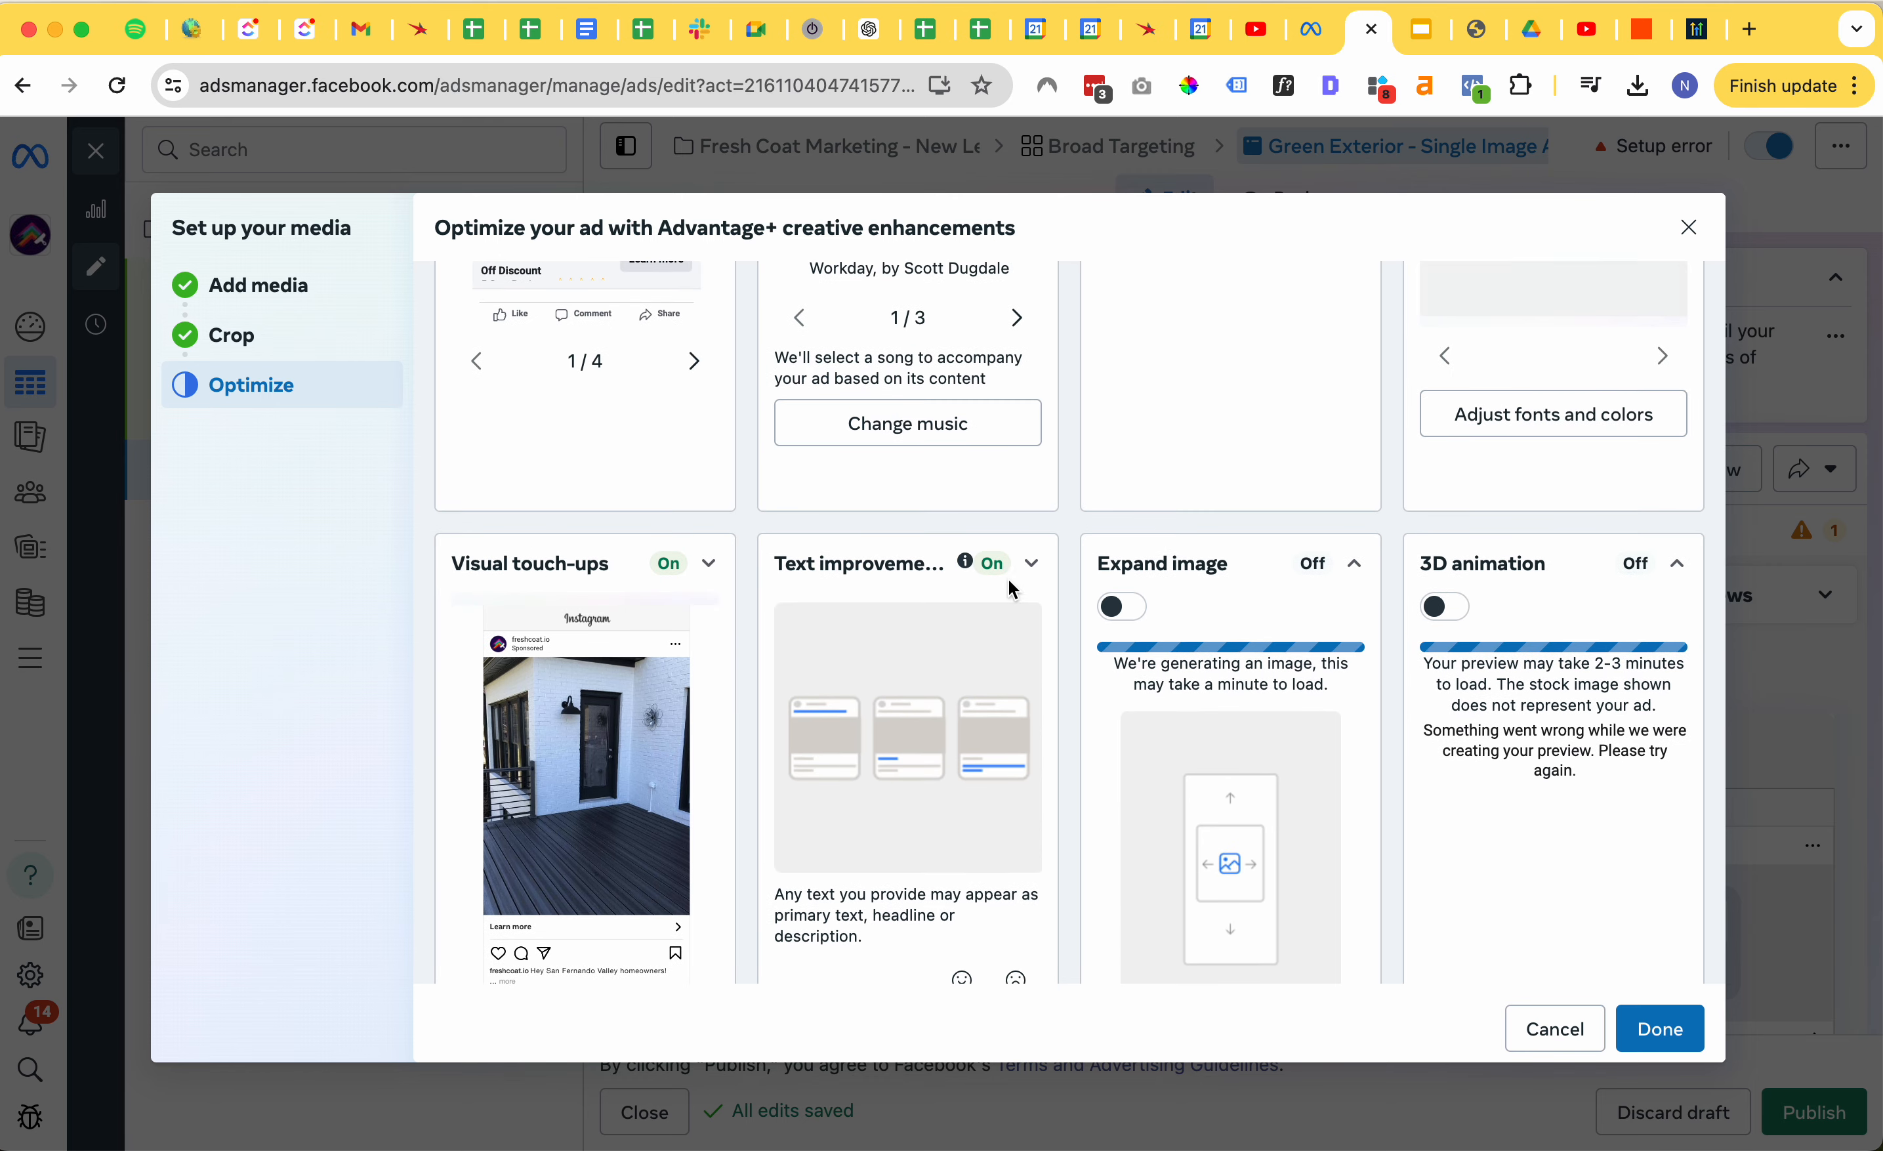
click(1032, 564)
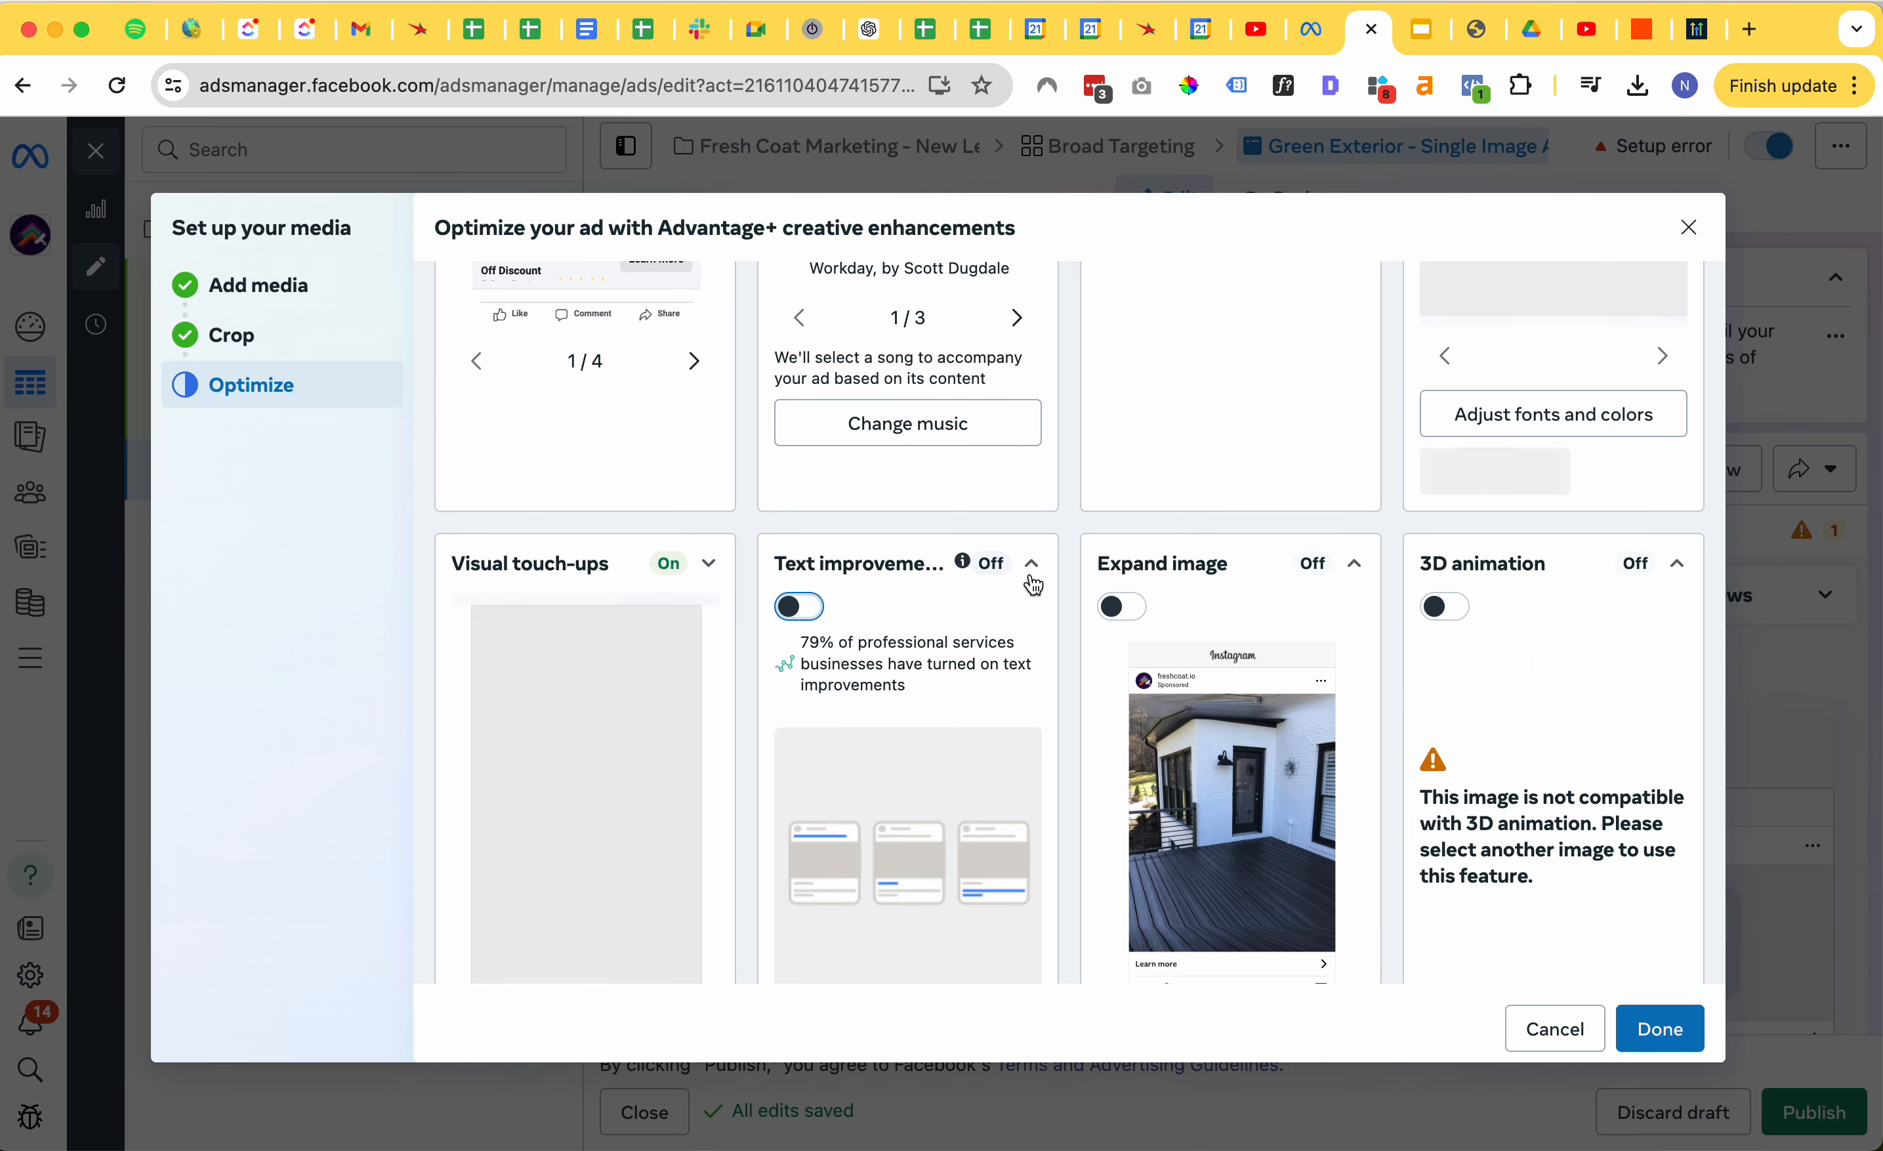
scroll(1067, 550, down, 10)
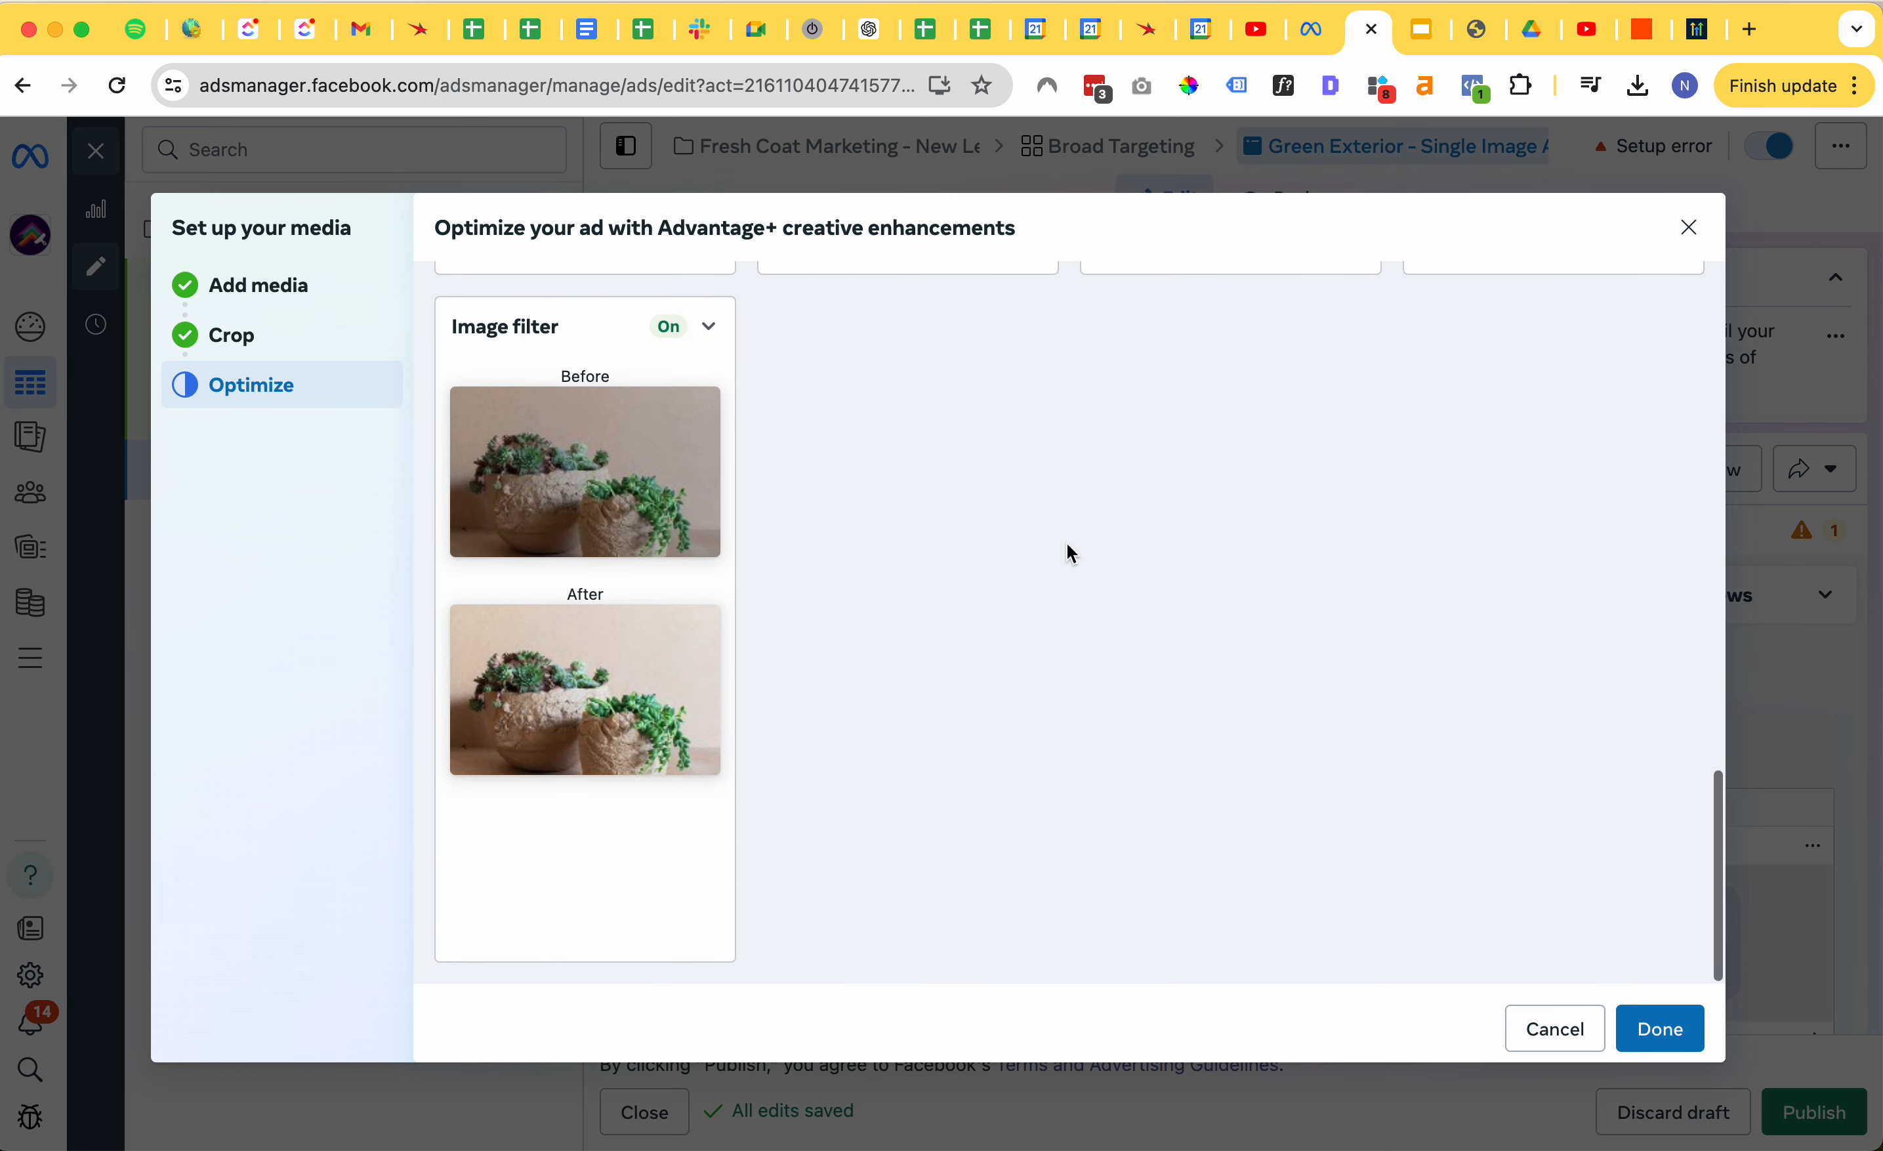
scroll(1068, 550, up, 10)
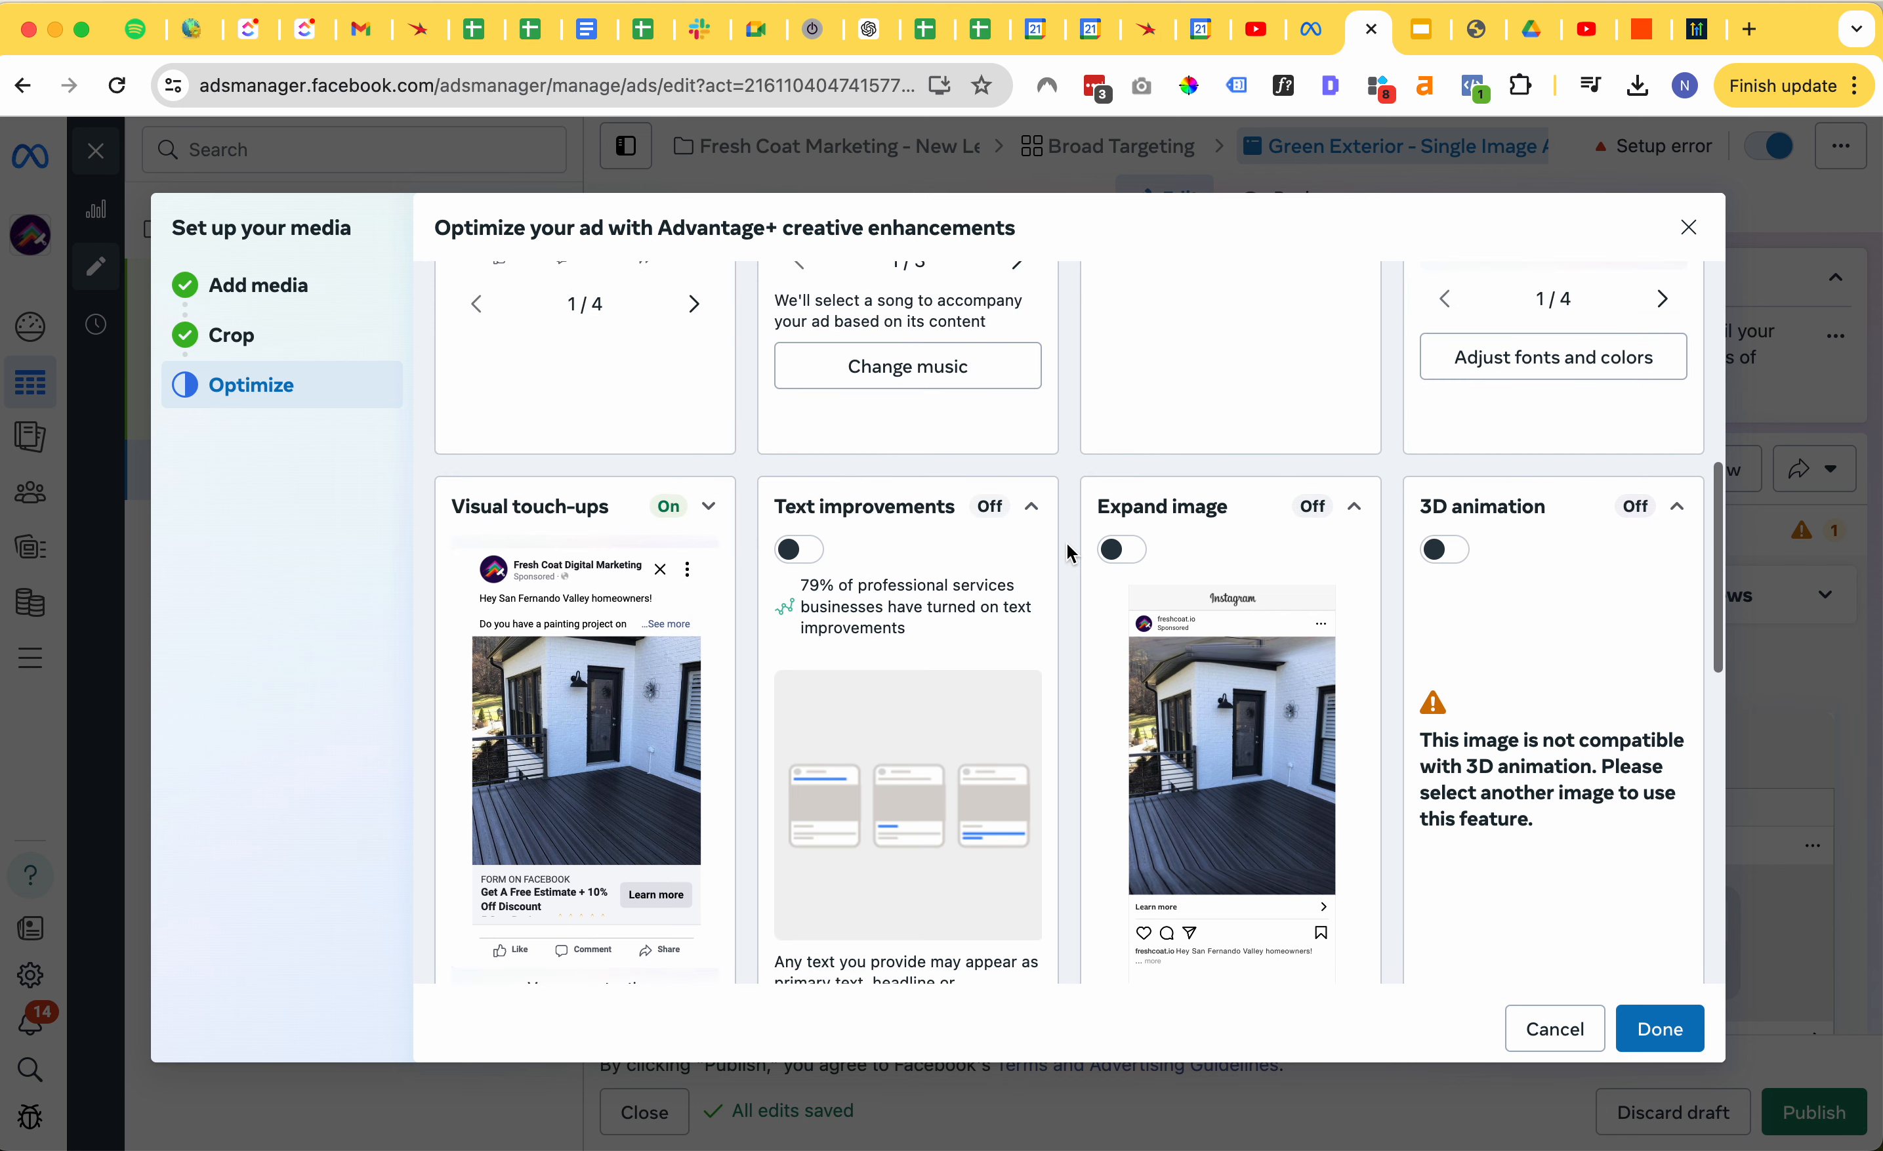
scroll(1069, 551, up, 10)
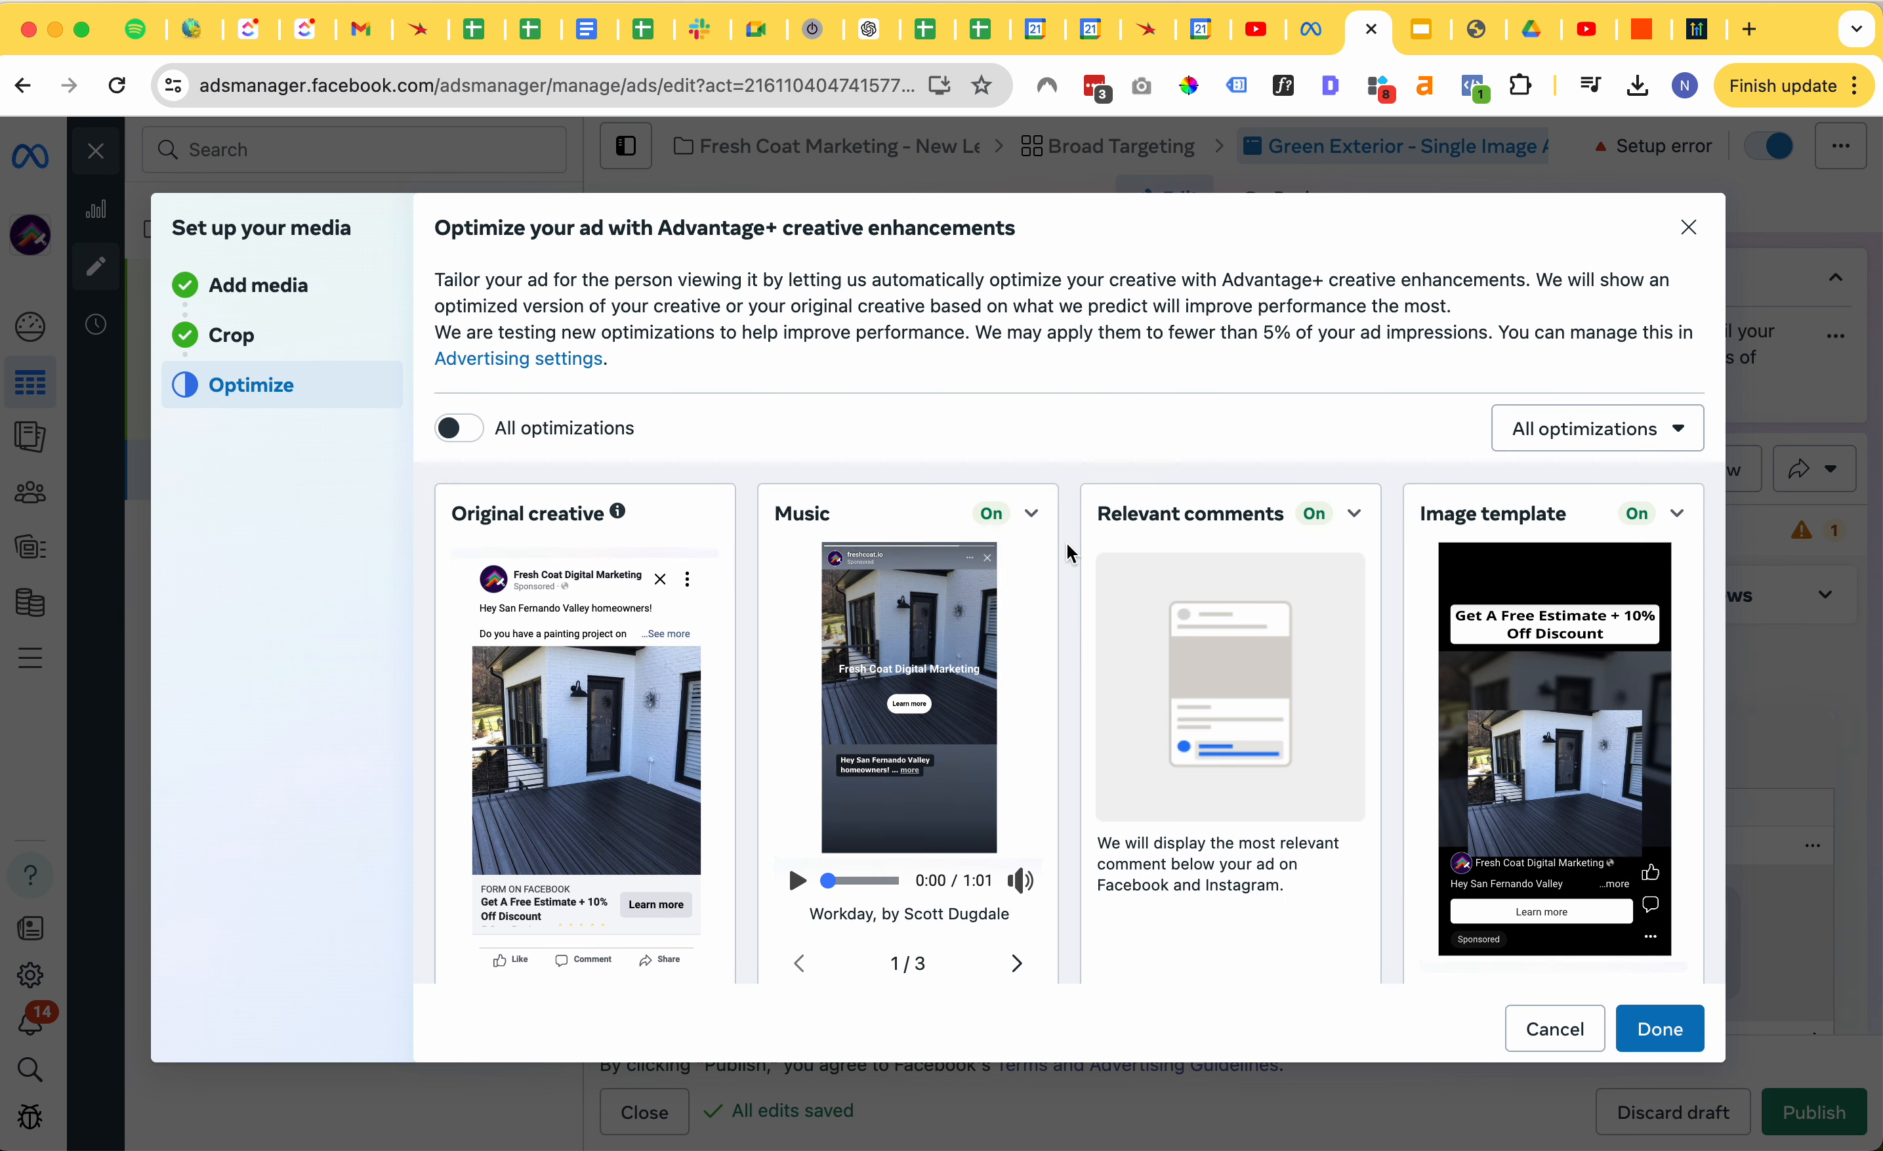
click(1637, 516)
click(1446, 557)
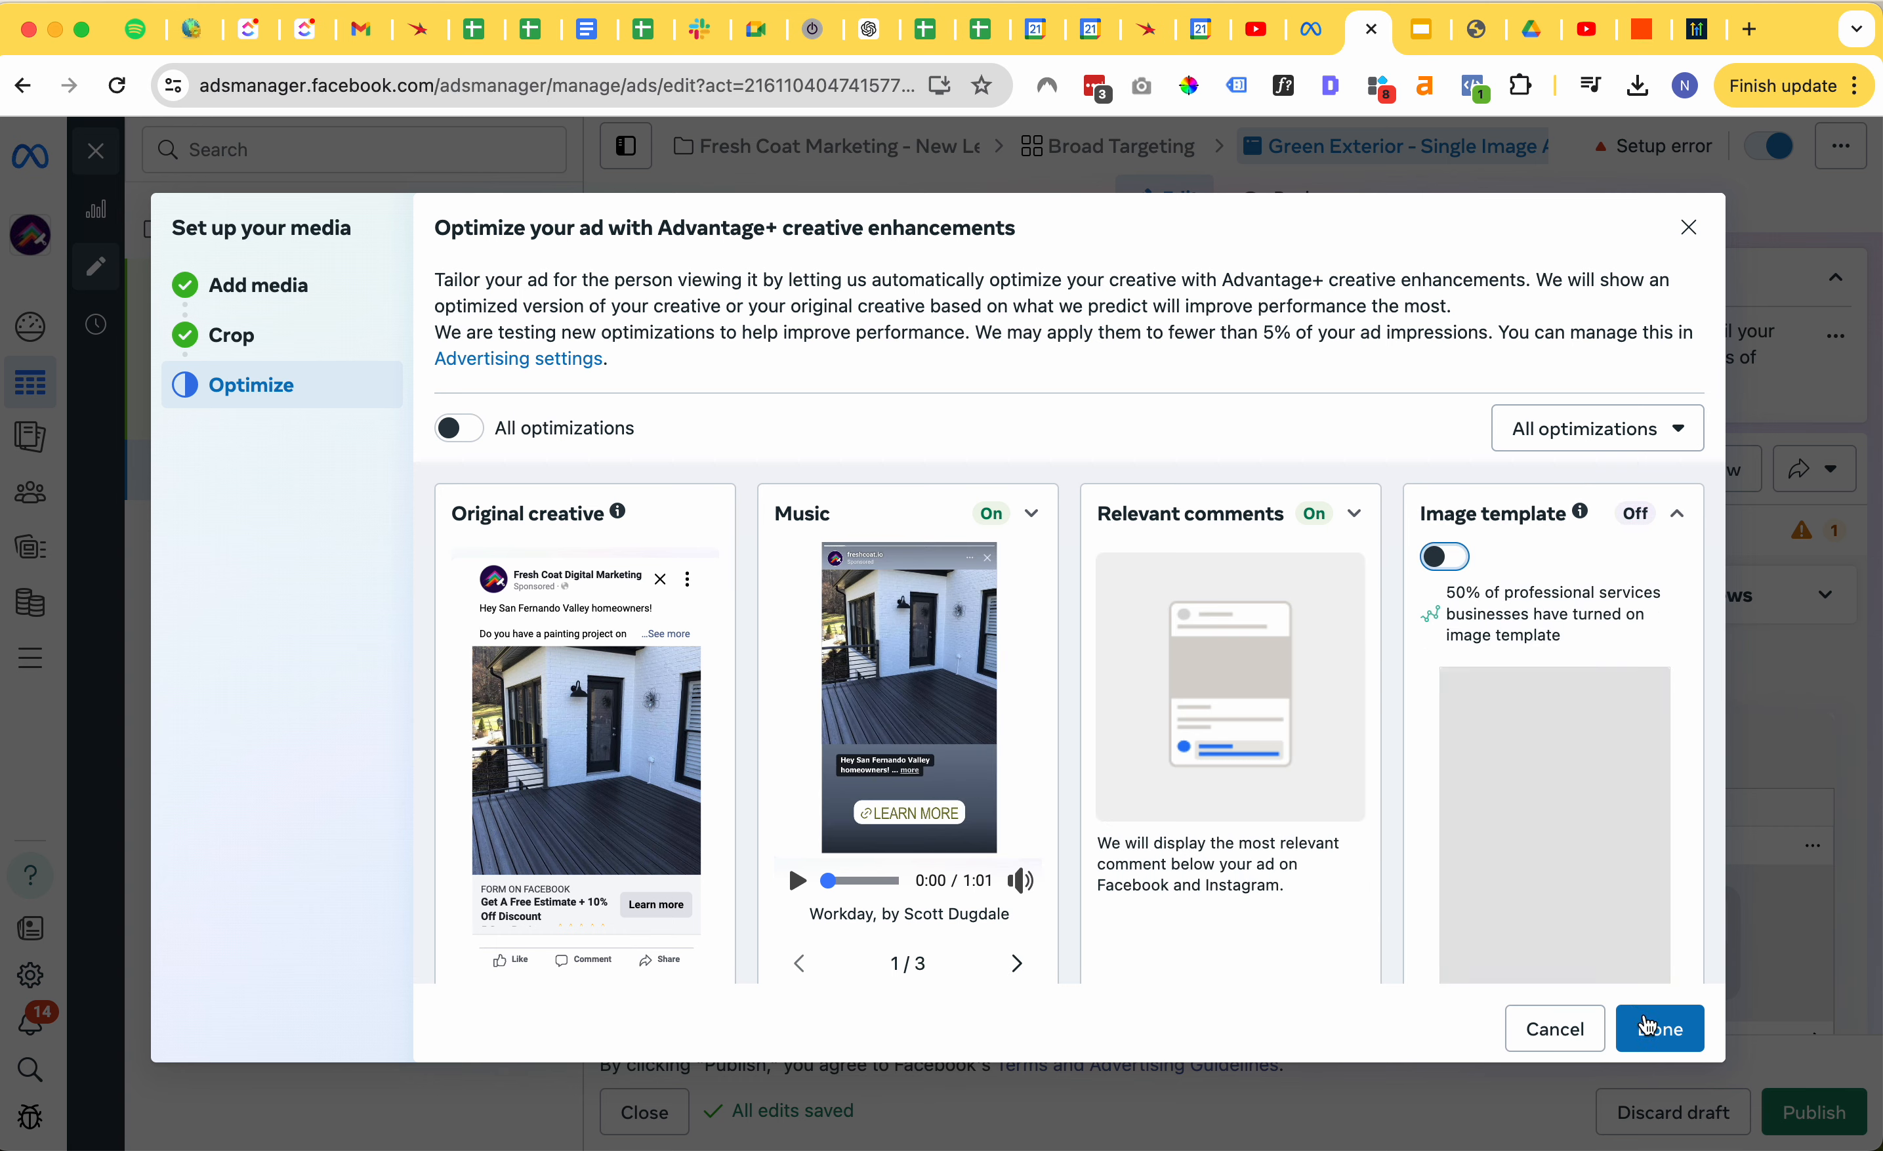
click(1649, 1030)
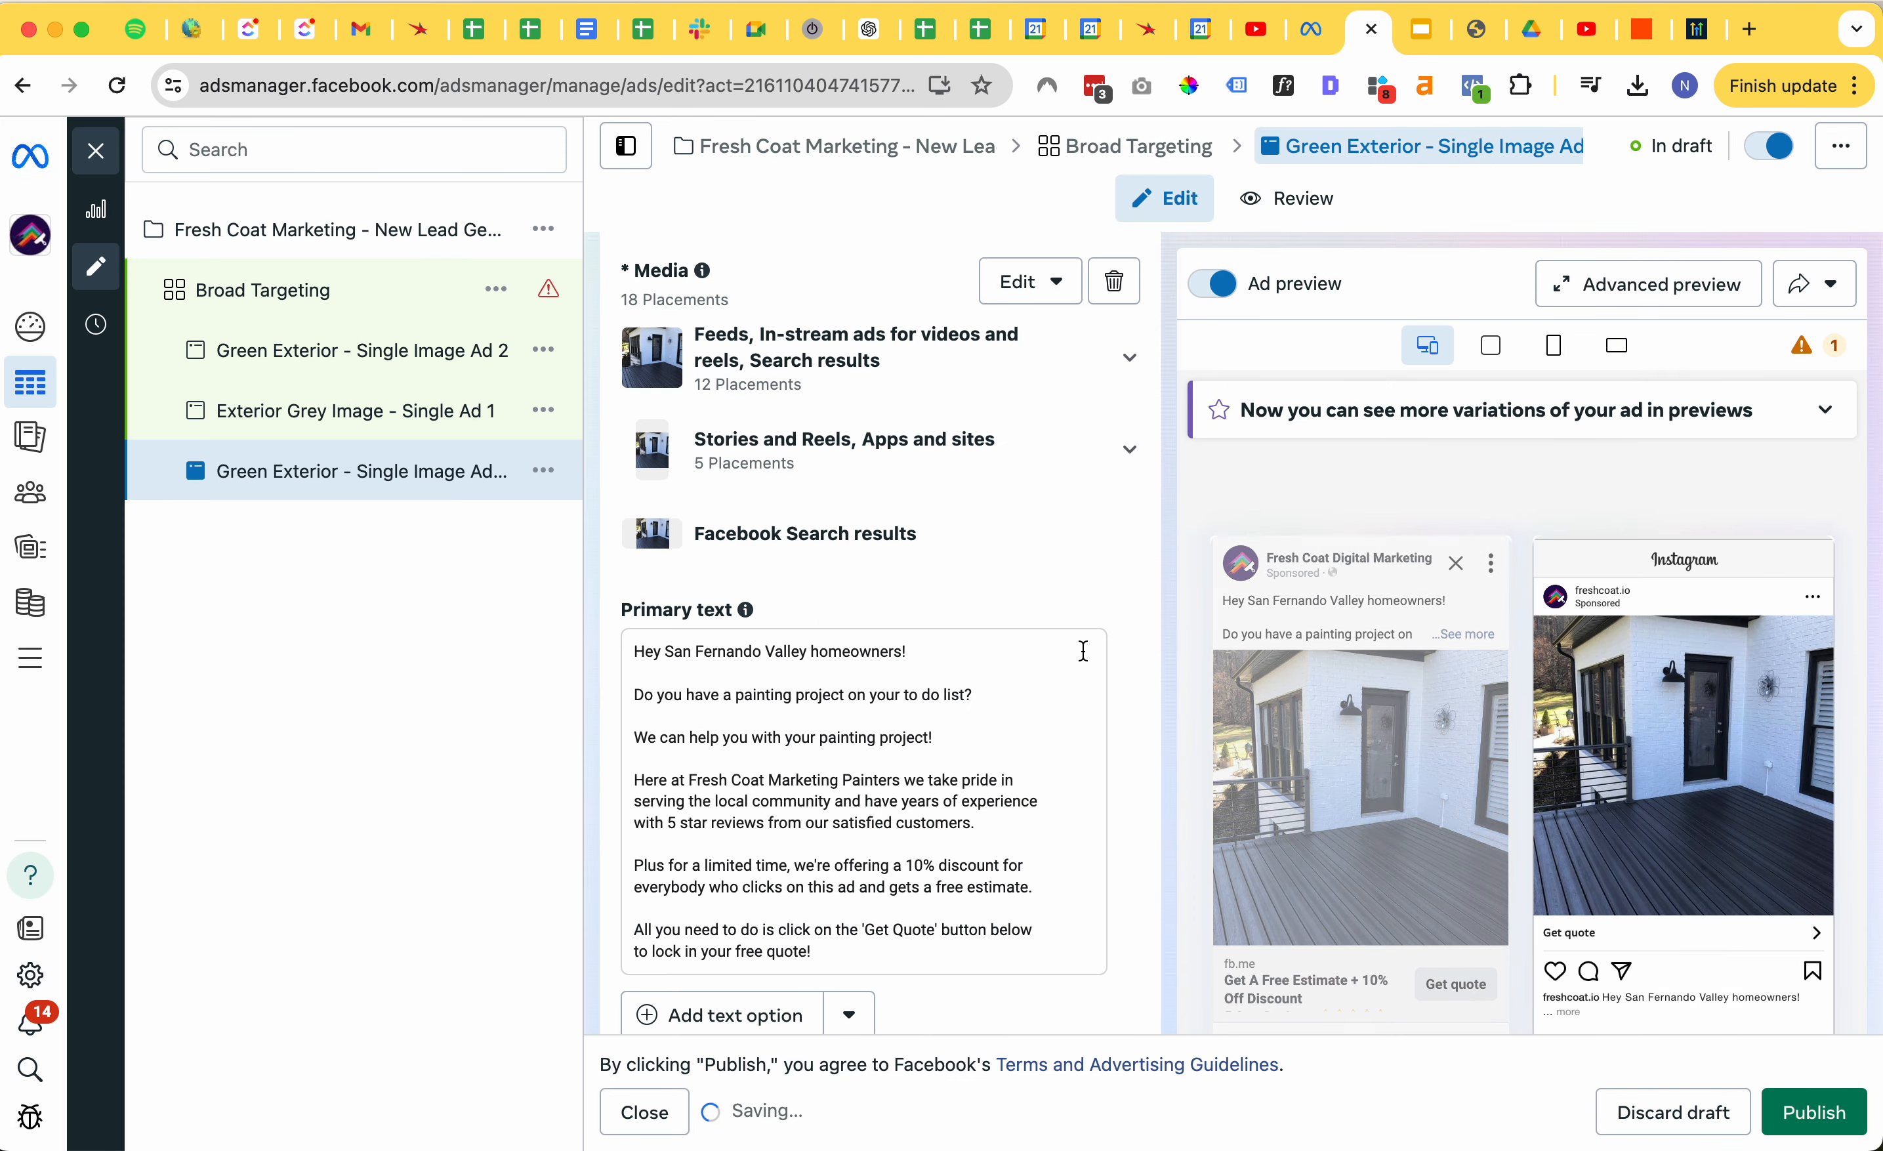
- Review the ad copy's primary text, headline, instant form and tracking settings
scroll(956, 567, down, 5)
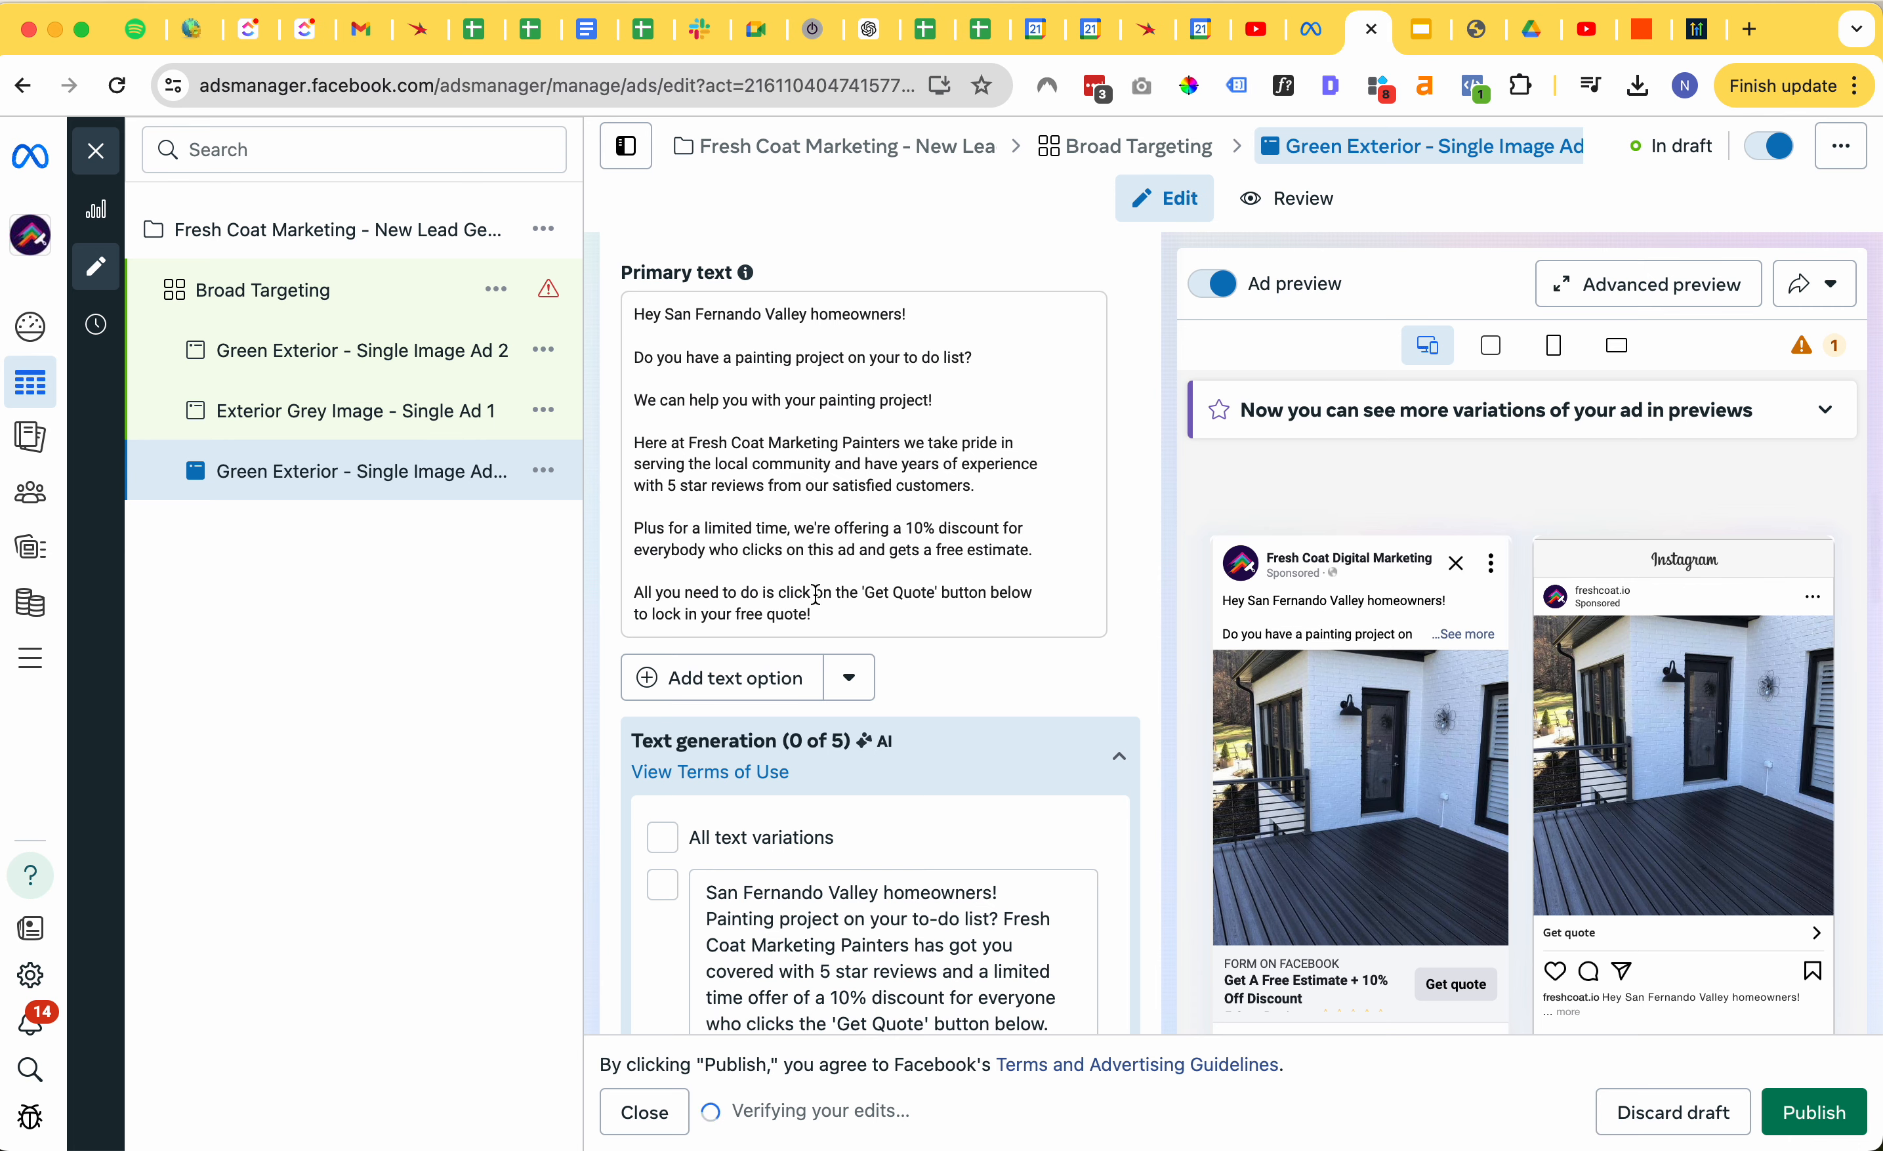
scroll(959, 551, down, 8)
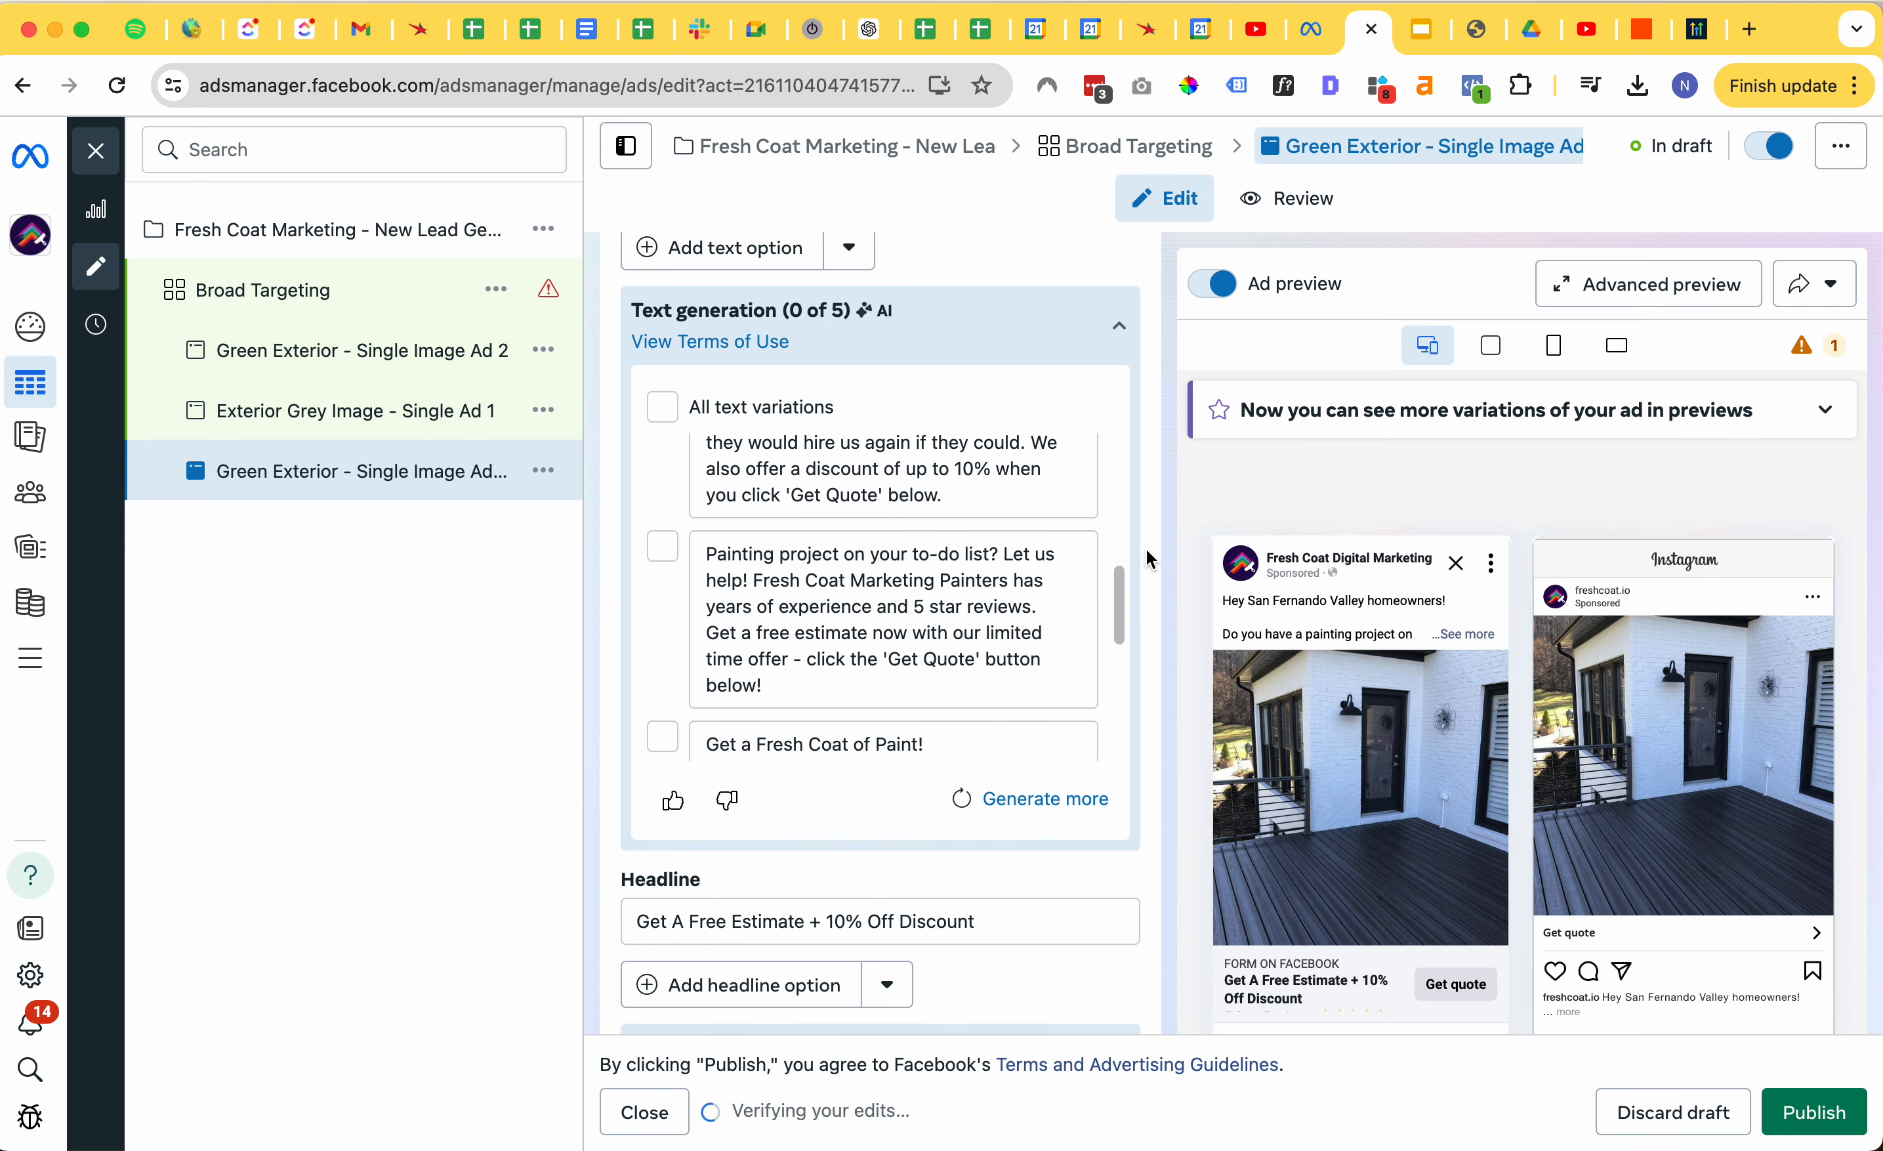
scroll(1146, 549, down, 10)
scroll(1146, 549, down, 15)
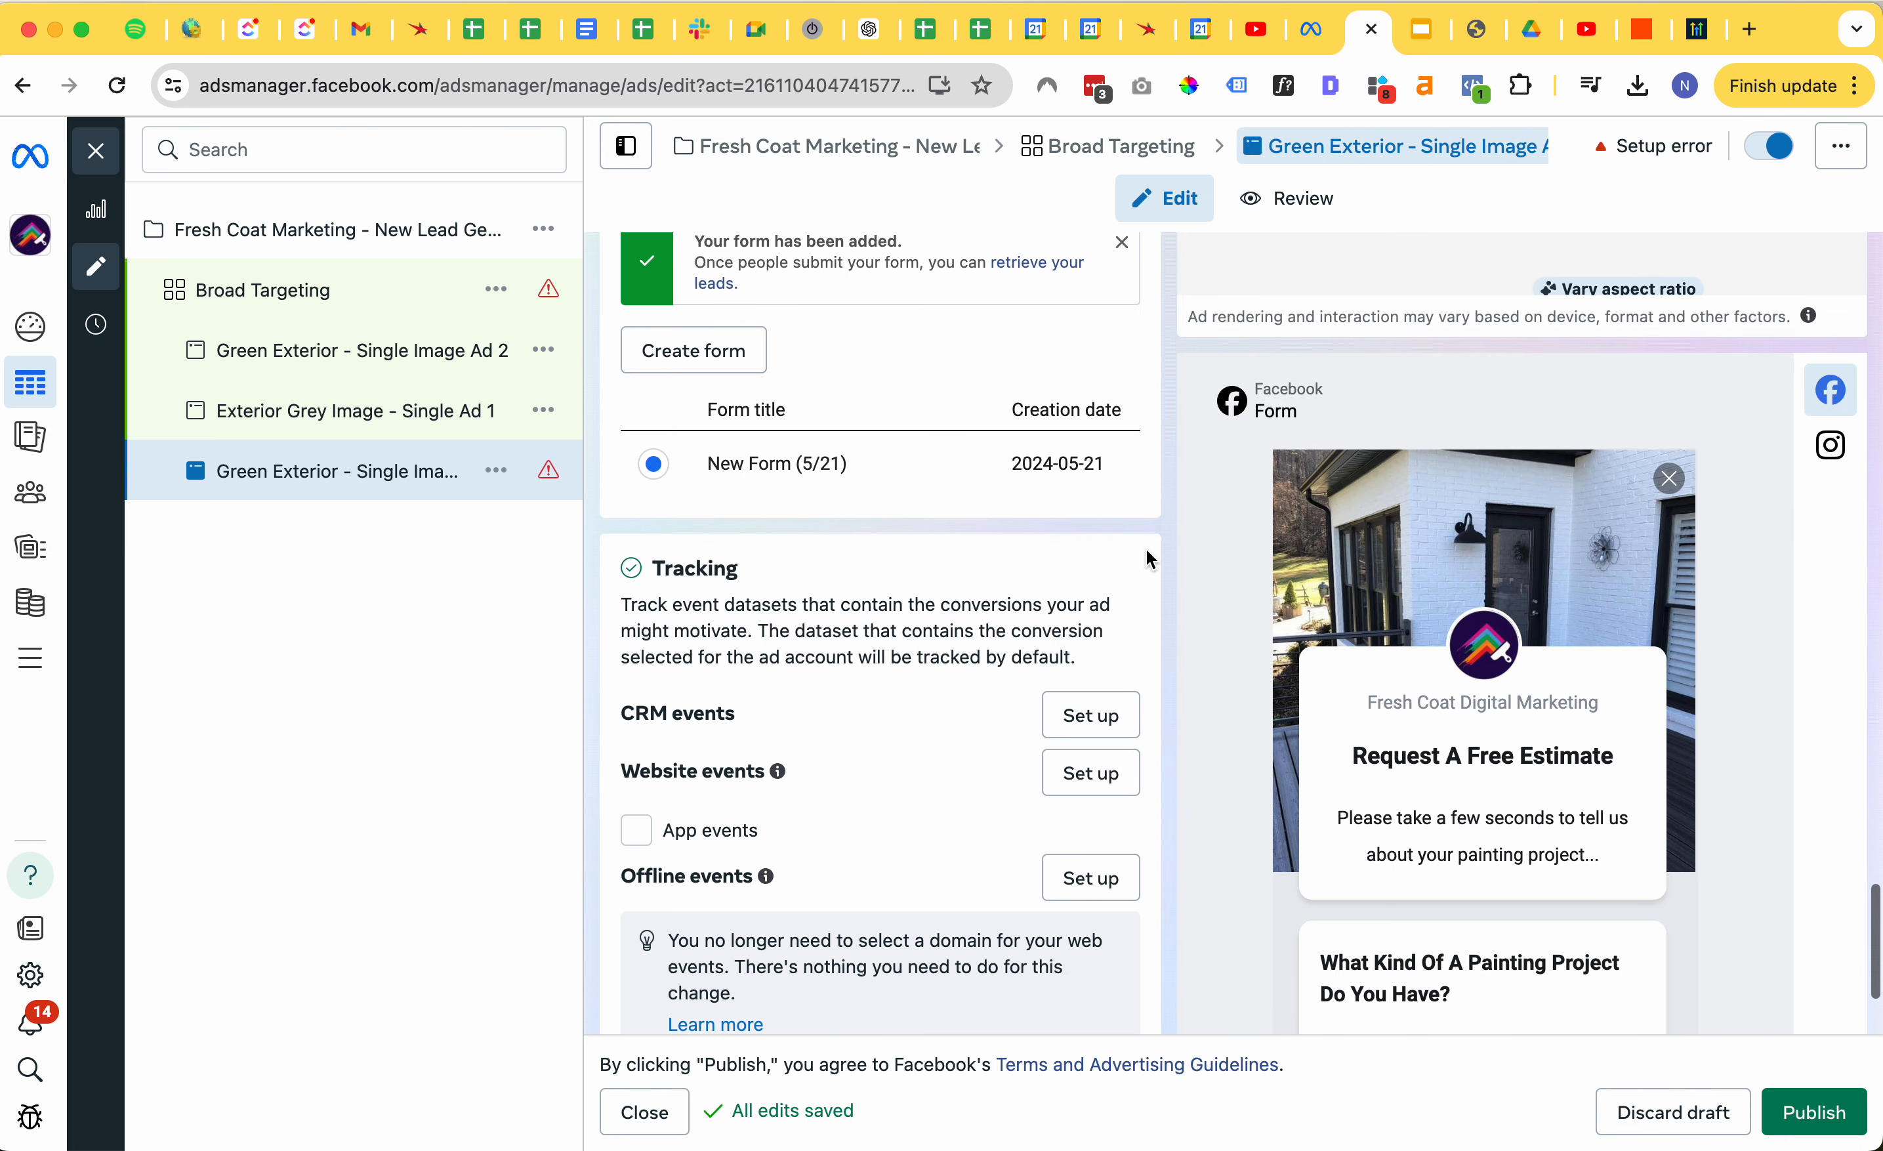
scroll(1147, 549, down, 3)
scroll(1146, 549, up, 12)
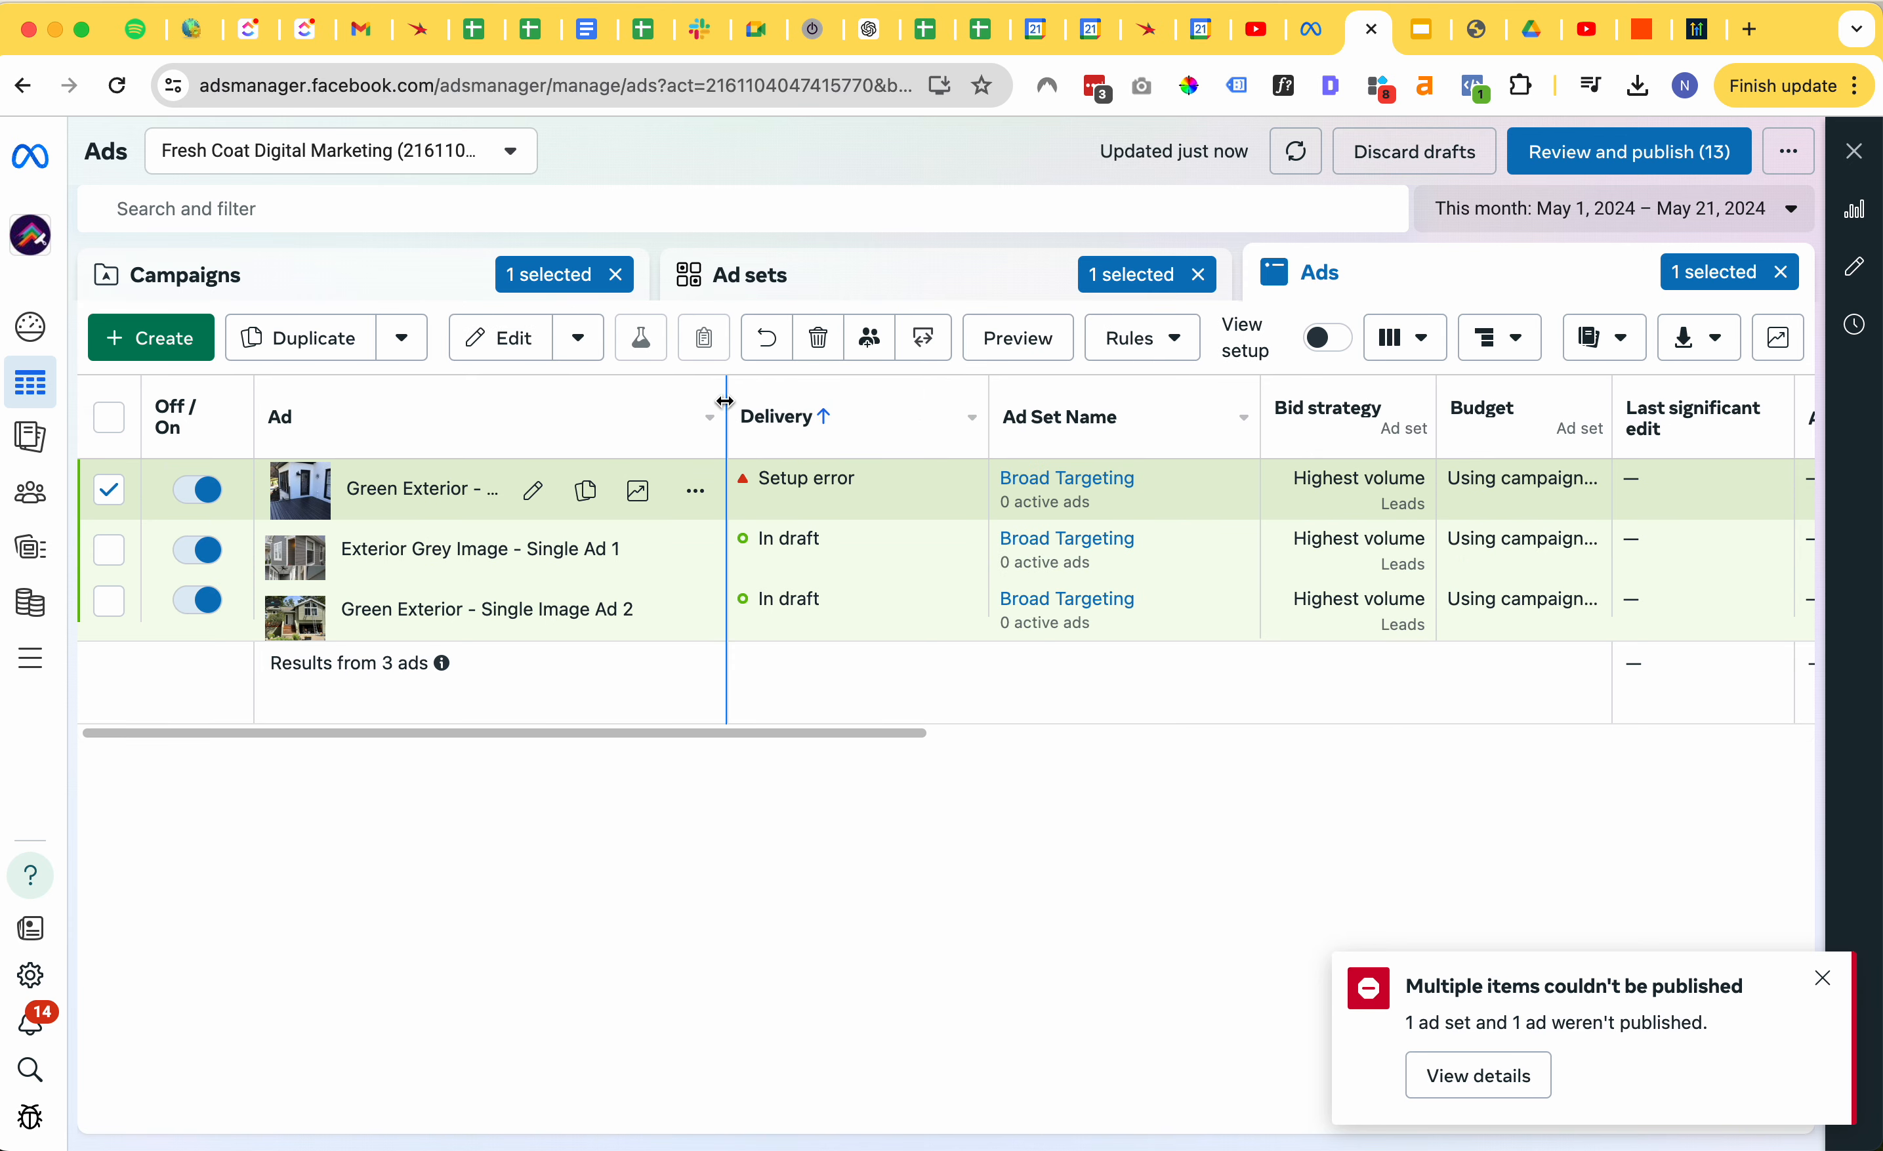
- Widen the ad name column and rename the new ad copy as "Black Deck - Single Image 3"
drag(725, 401, 948, 402)
click(752, 495)
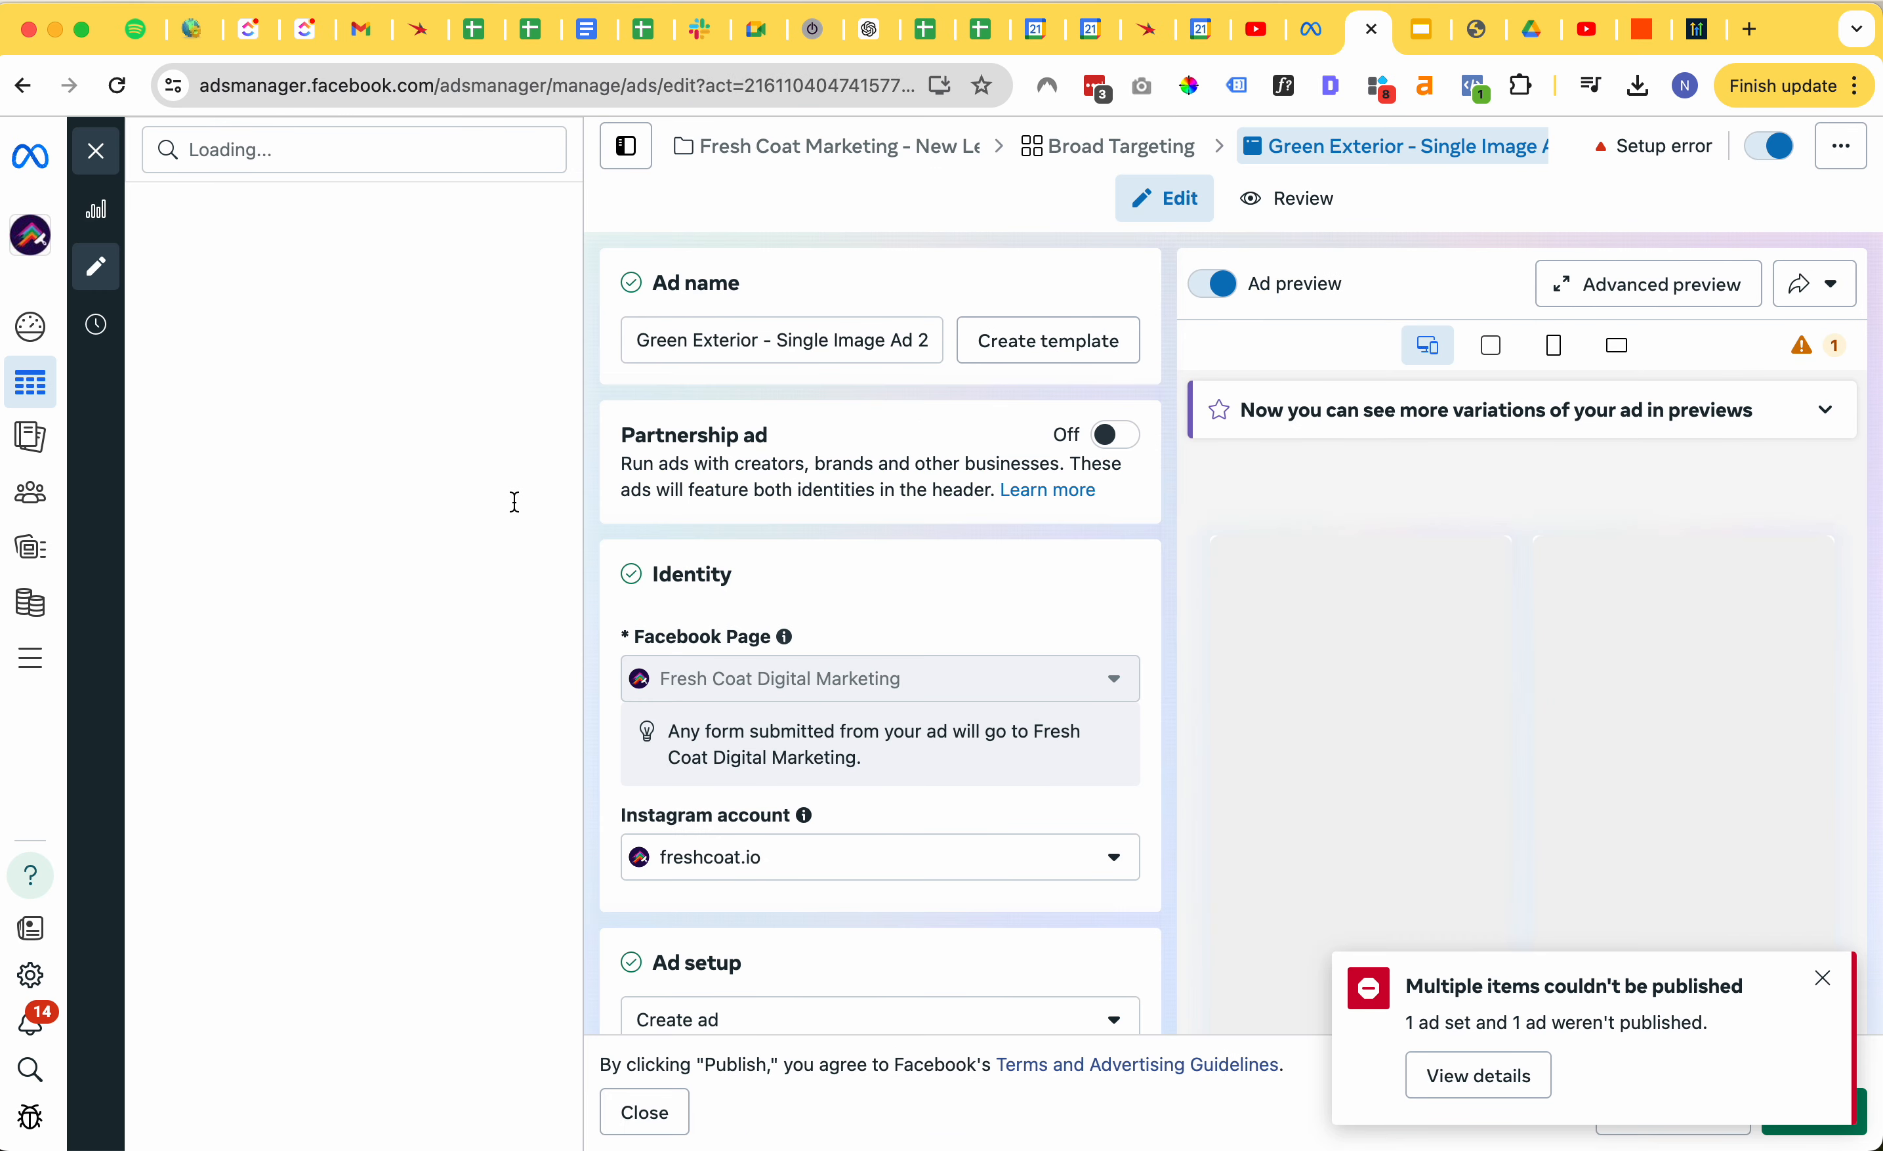
drag(758, 341, 634, 348)
text(B)
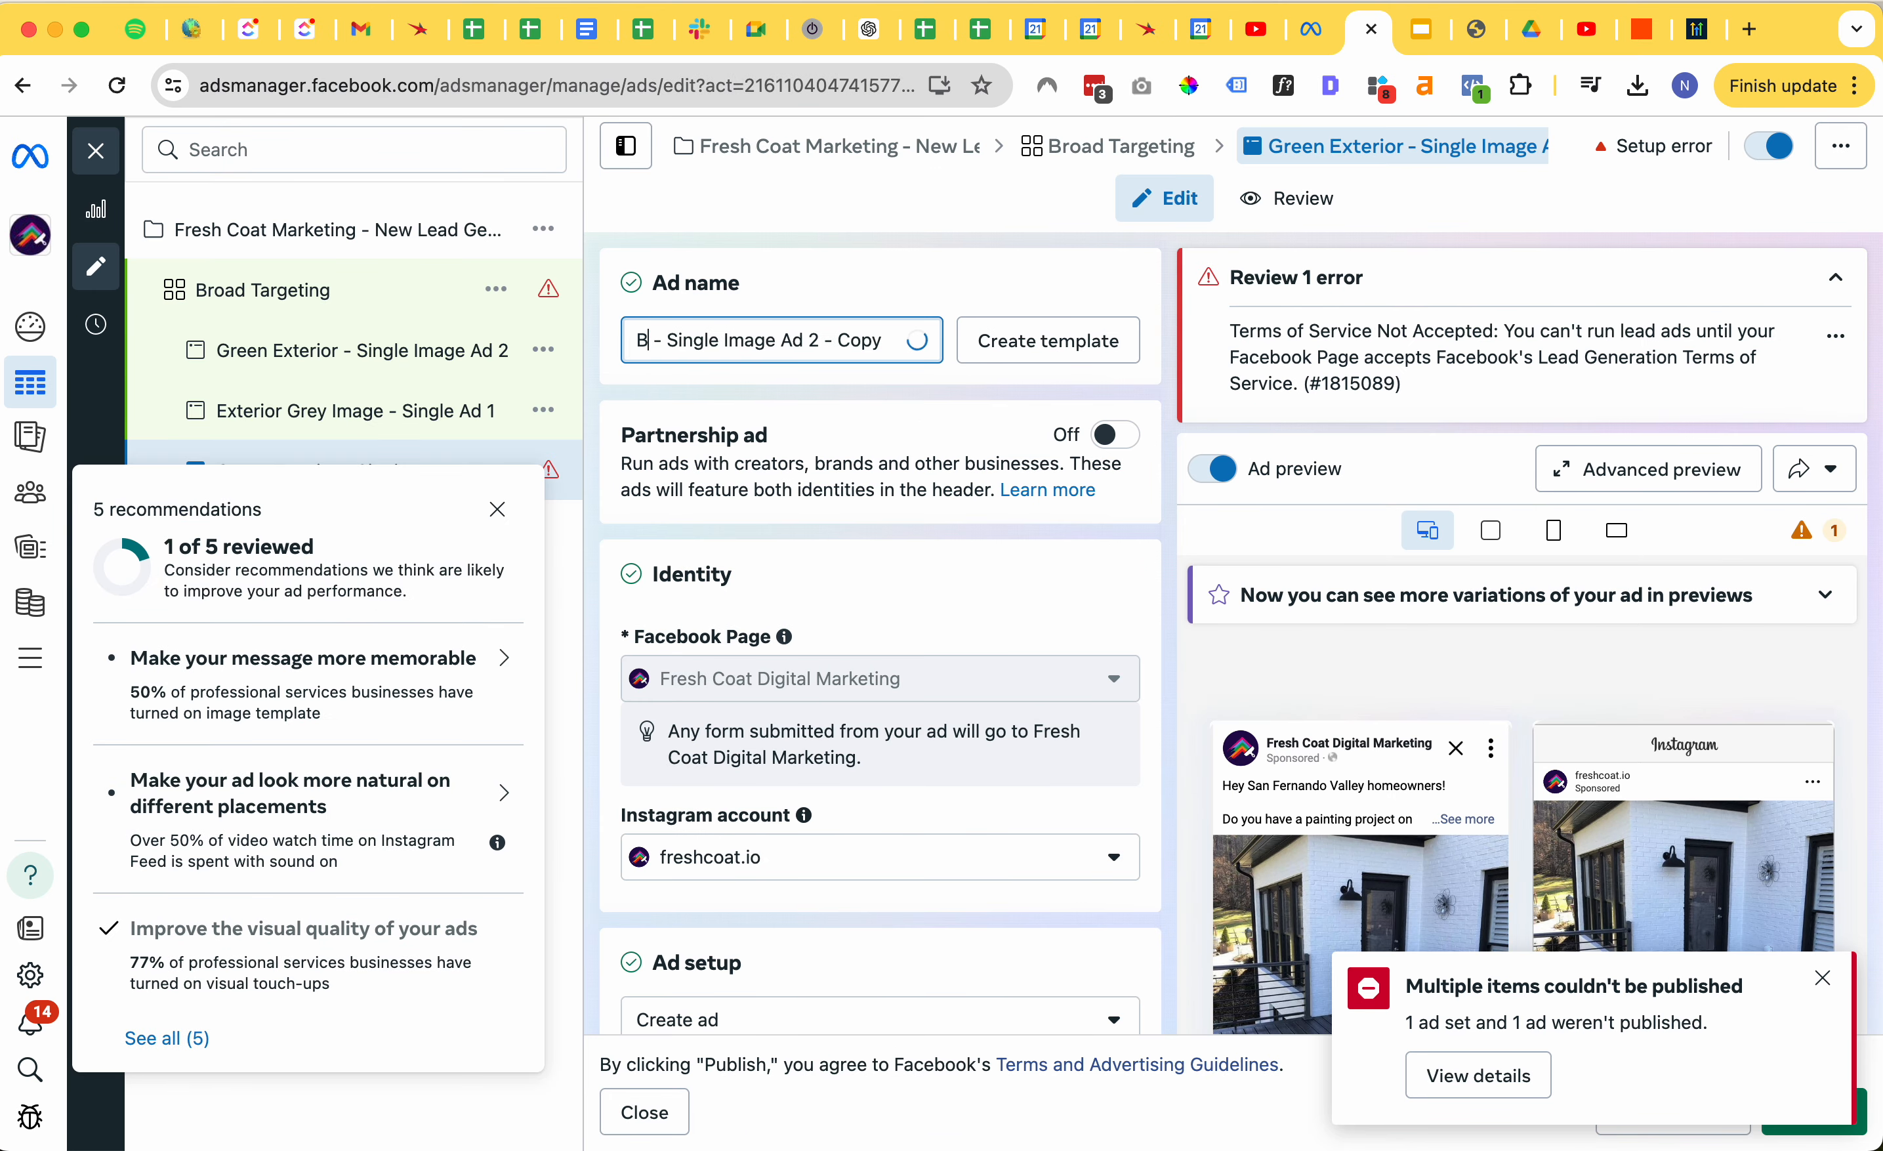
text(lack Deck)
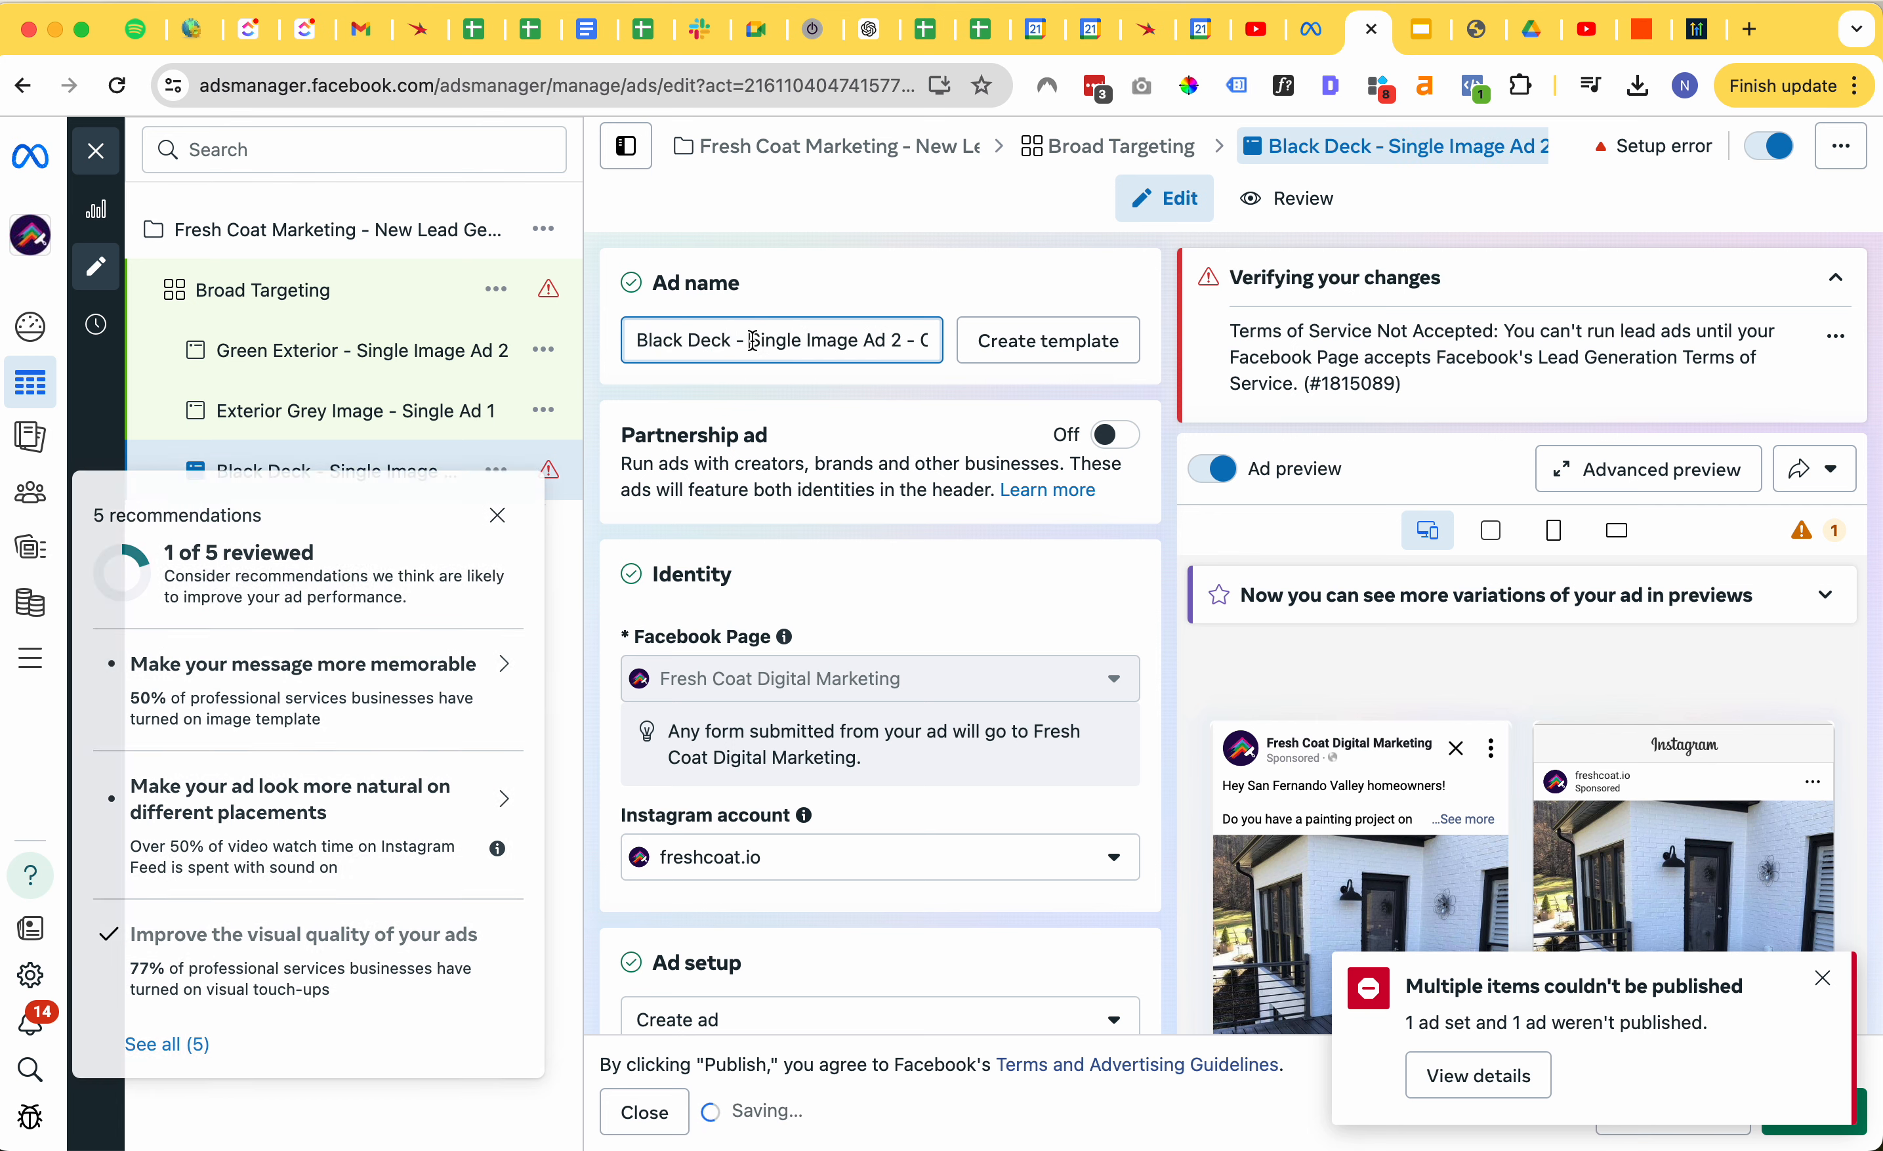
drag(763, 345, 1009, 341)
key(BackSpace)
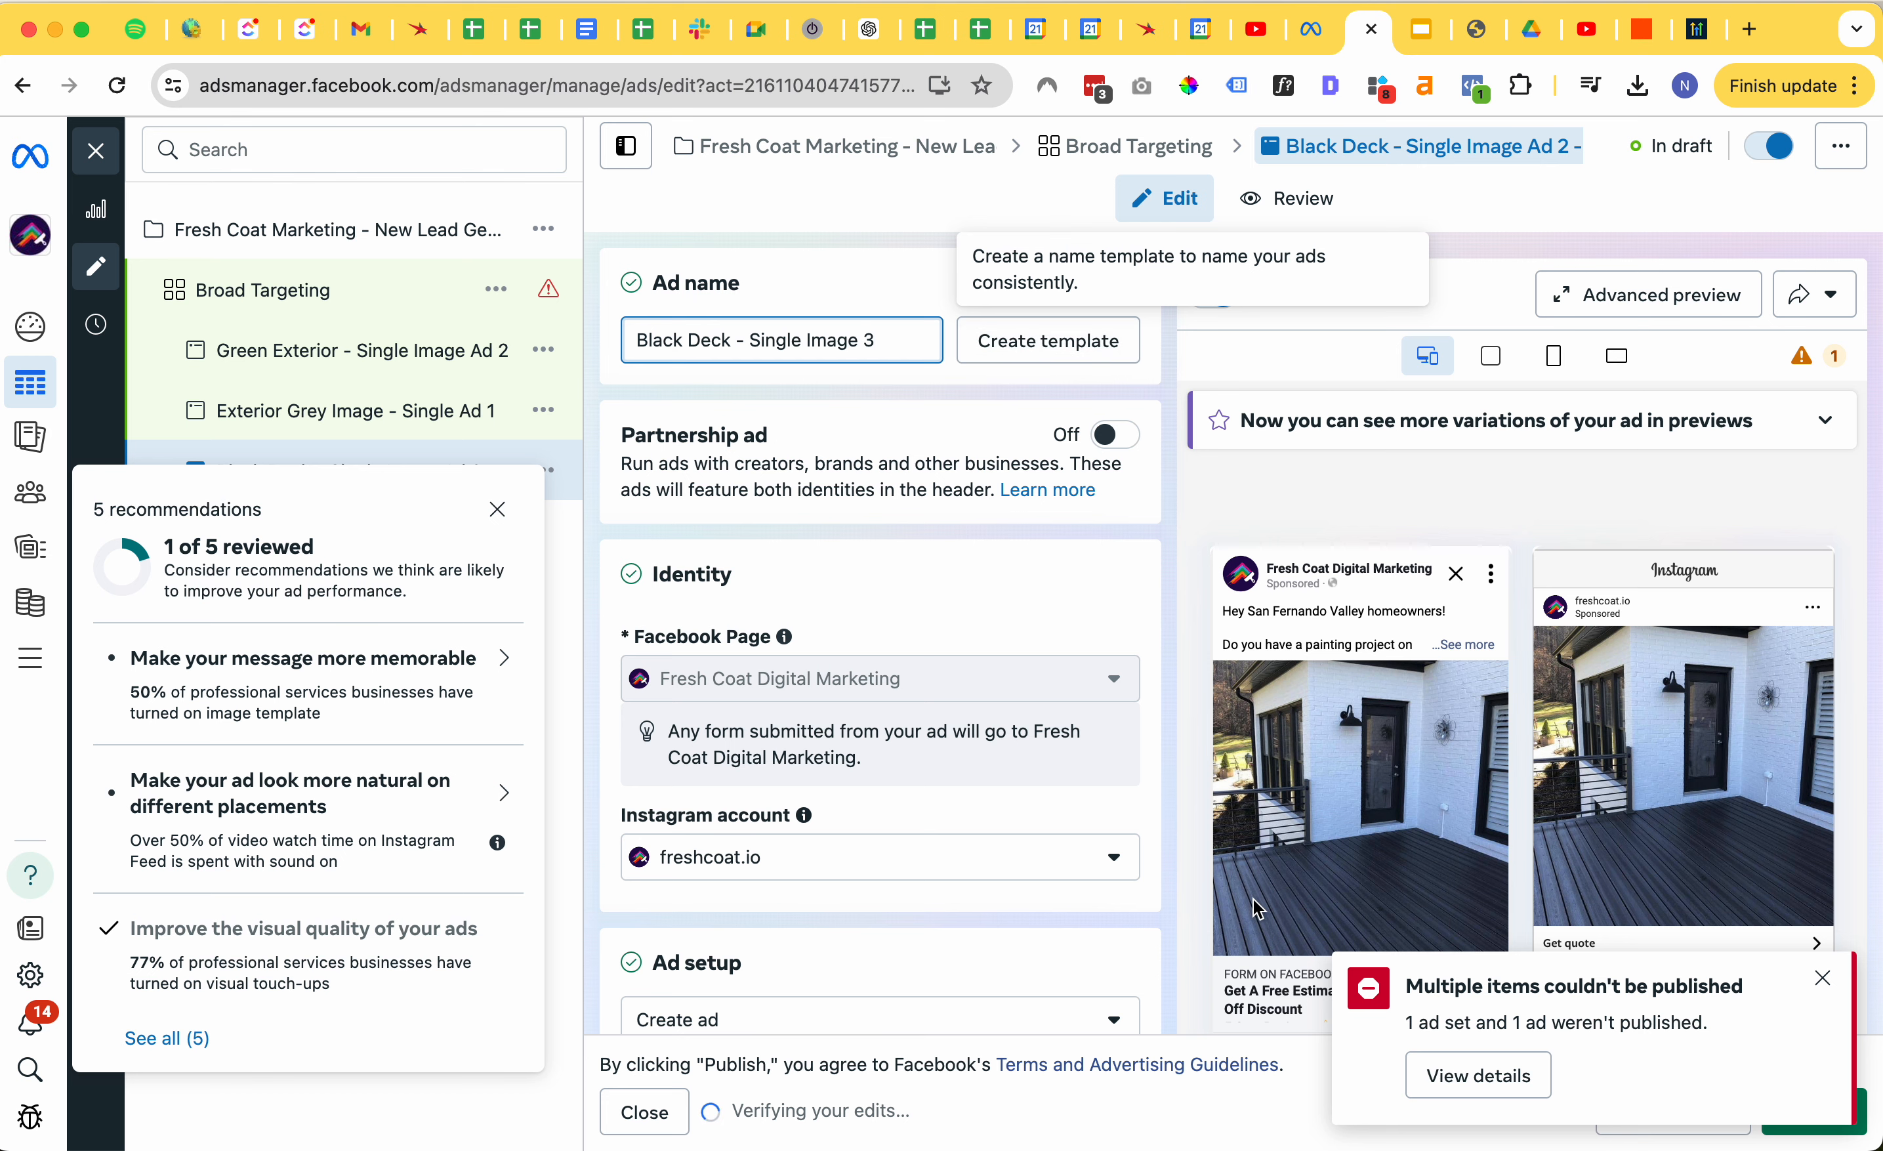
click(1822, 978)
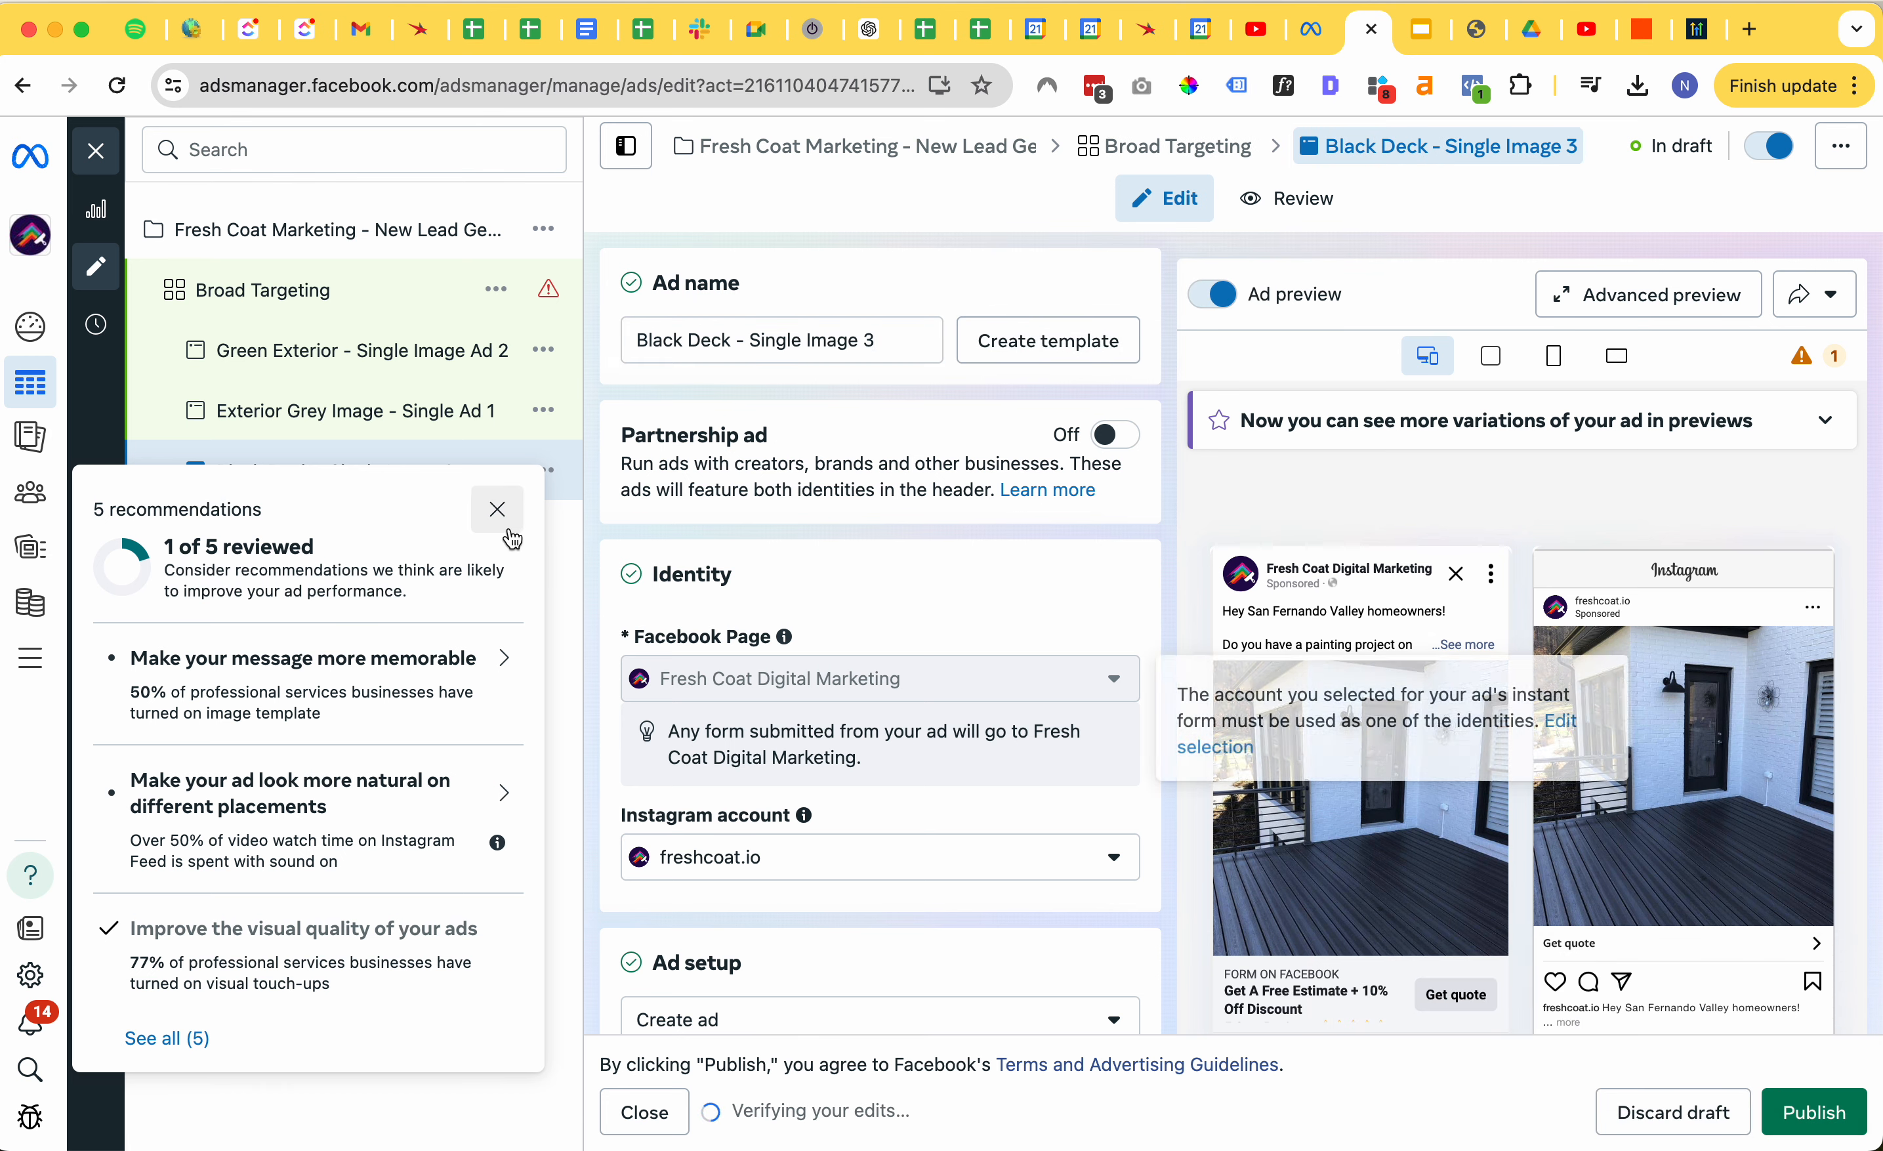
click(498, 511)
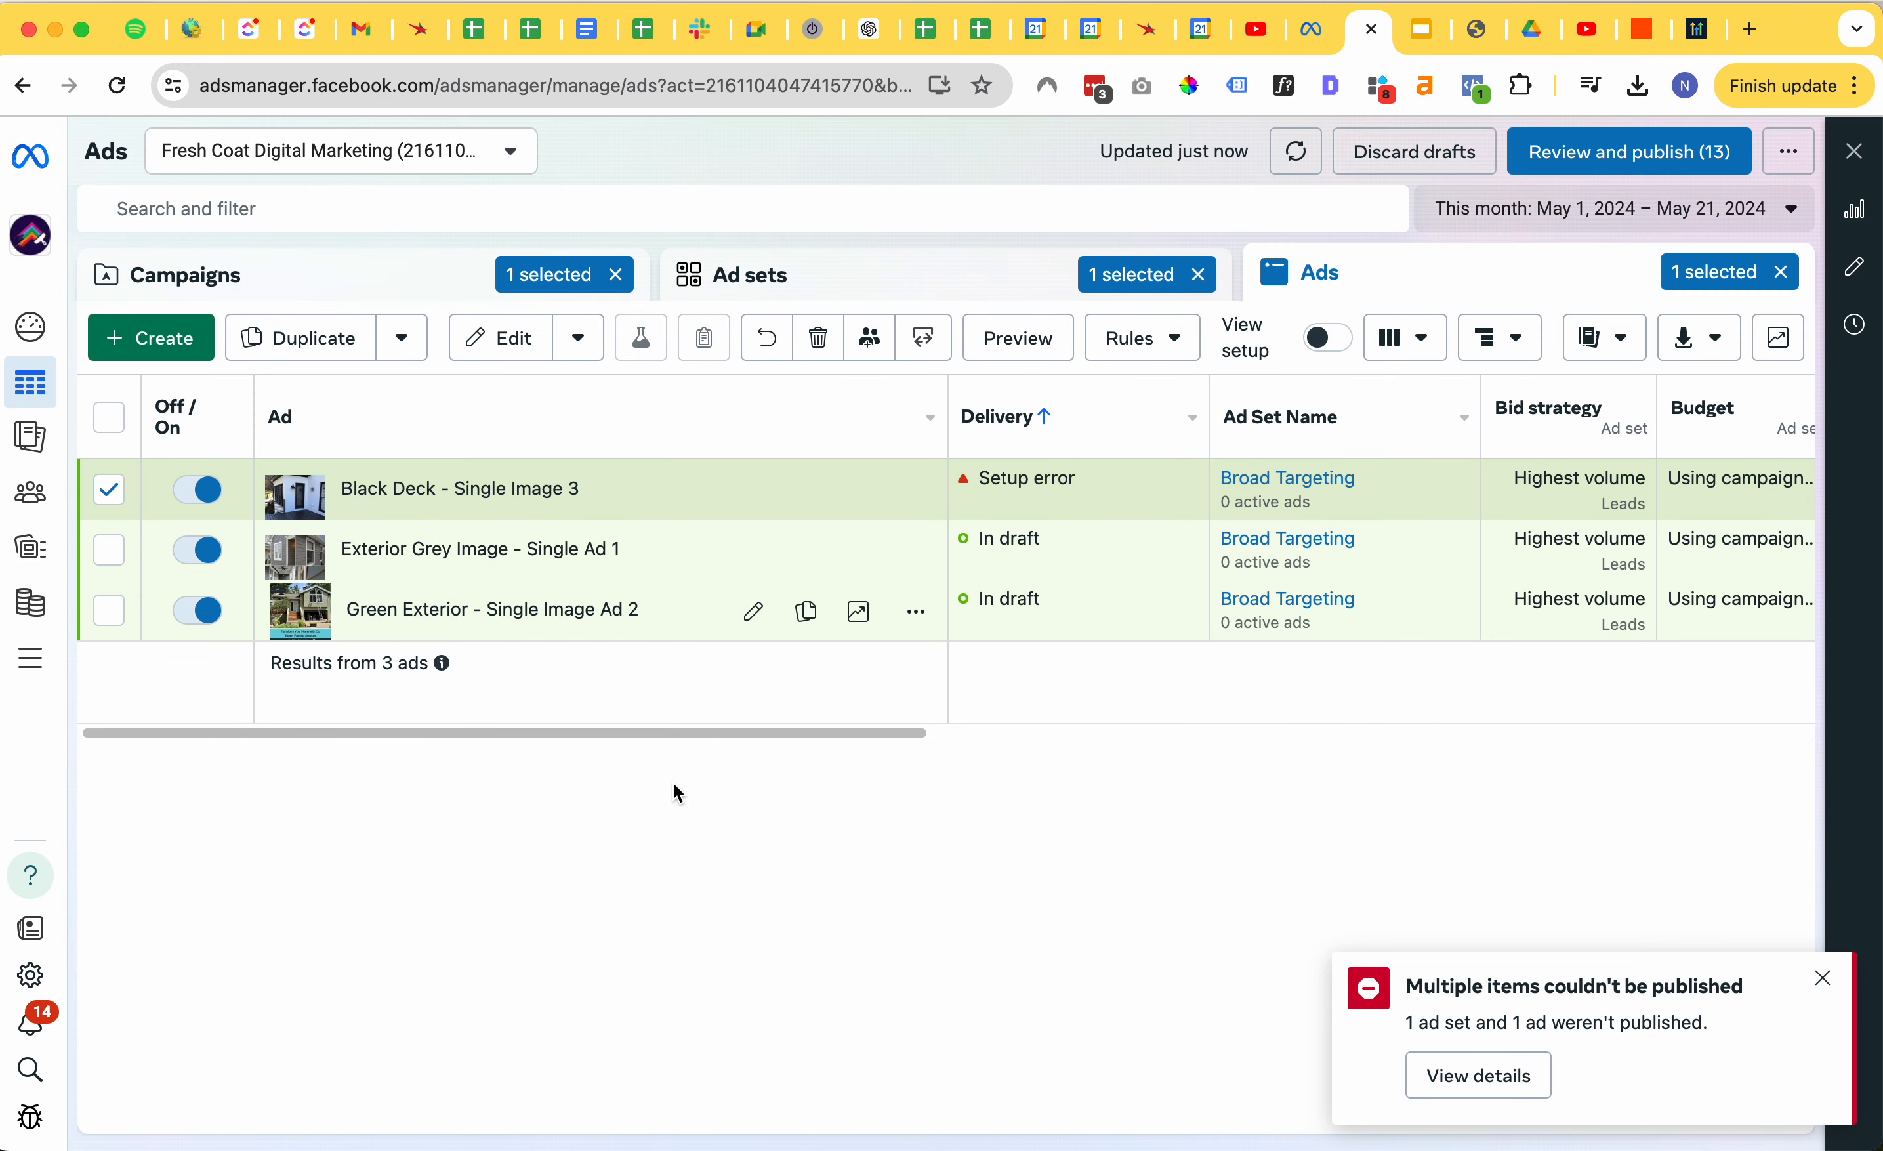
- Dismiss the publishing notice and look through the campaign, its ad set and its three ads
click(1821, 971)
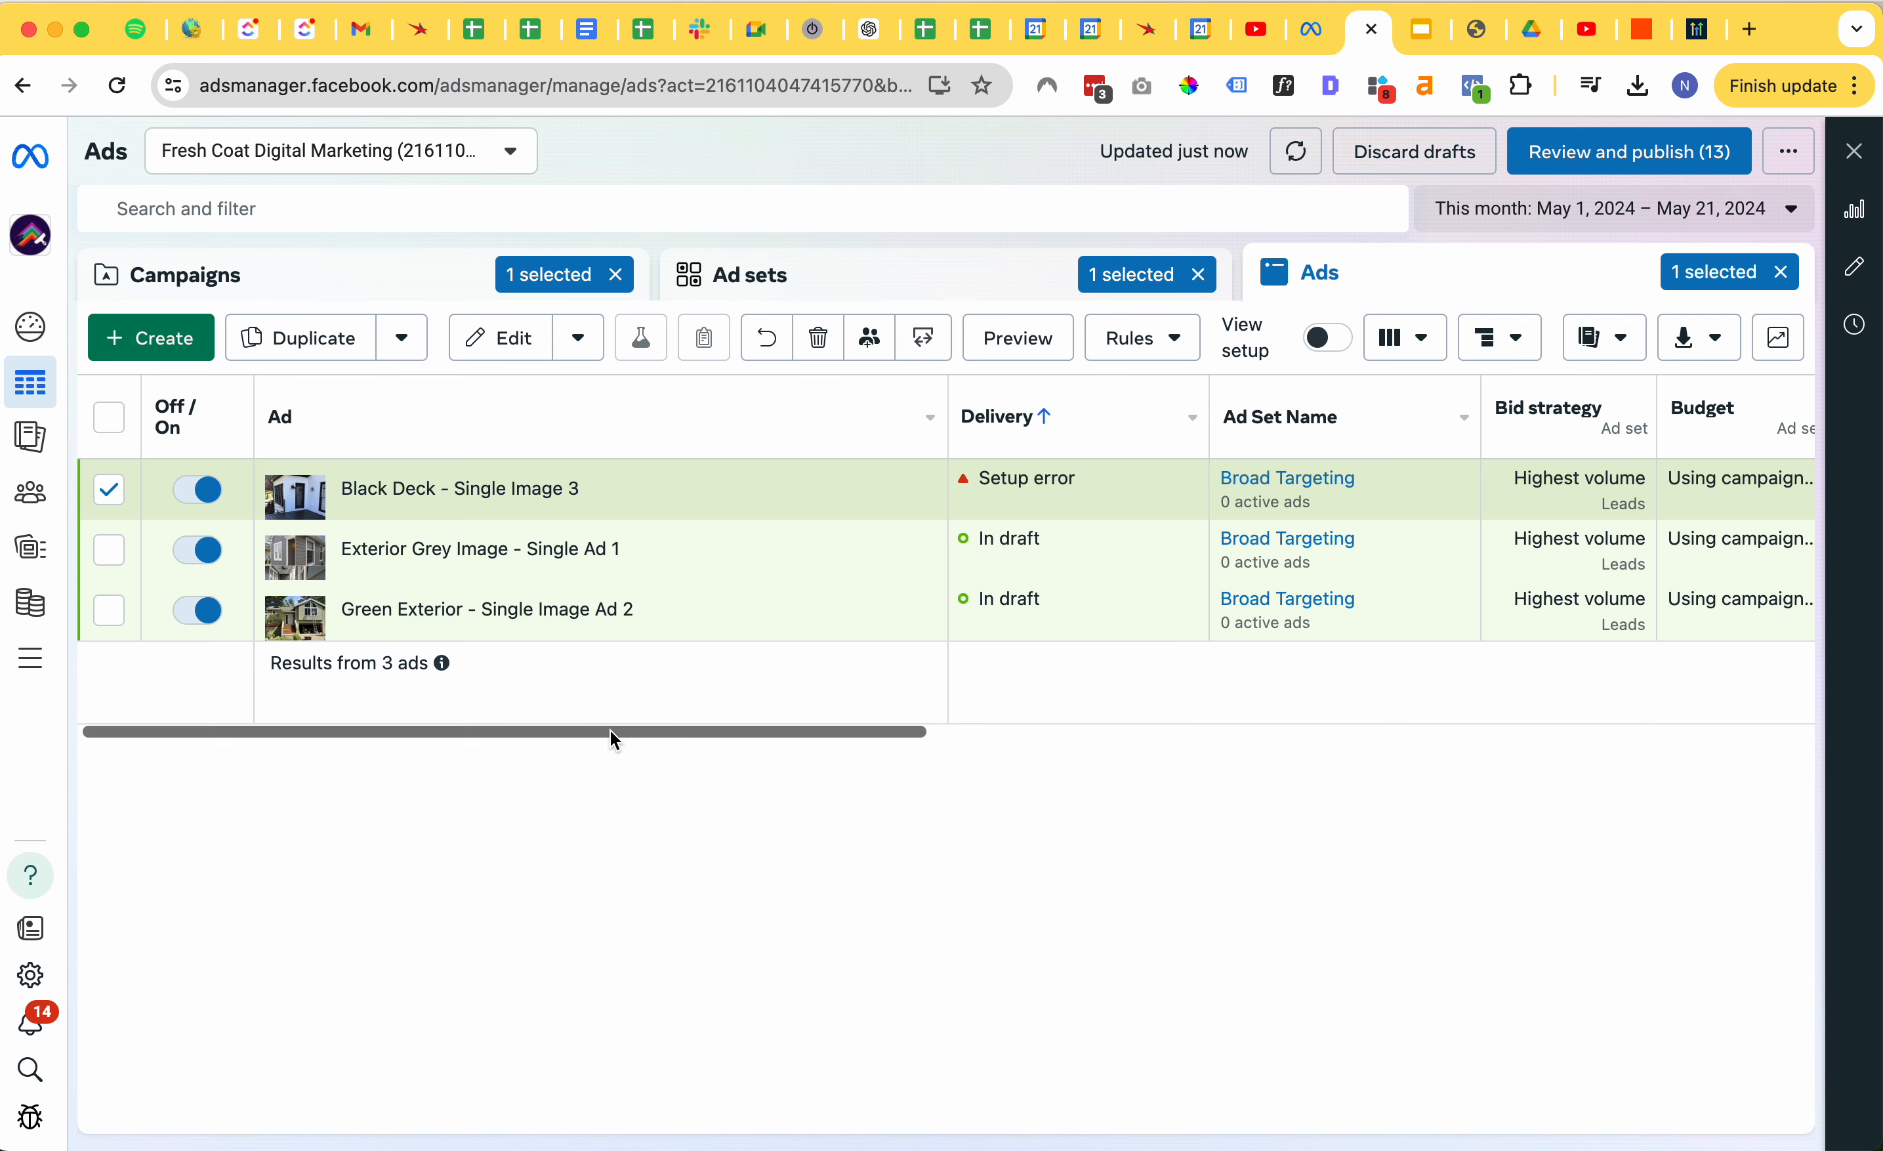
click(383, 294)
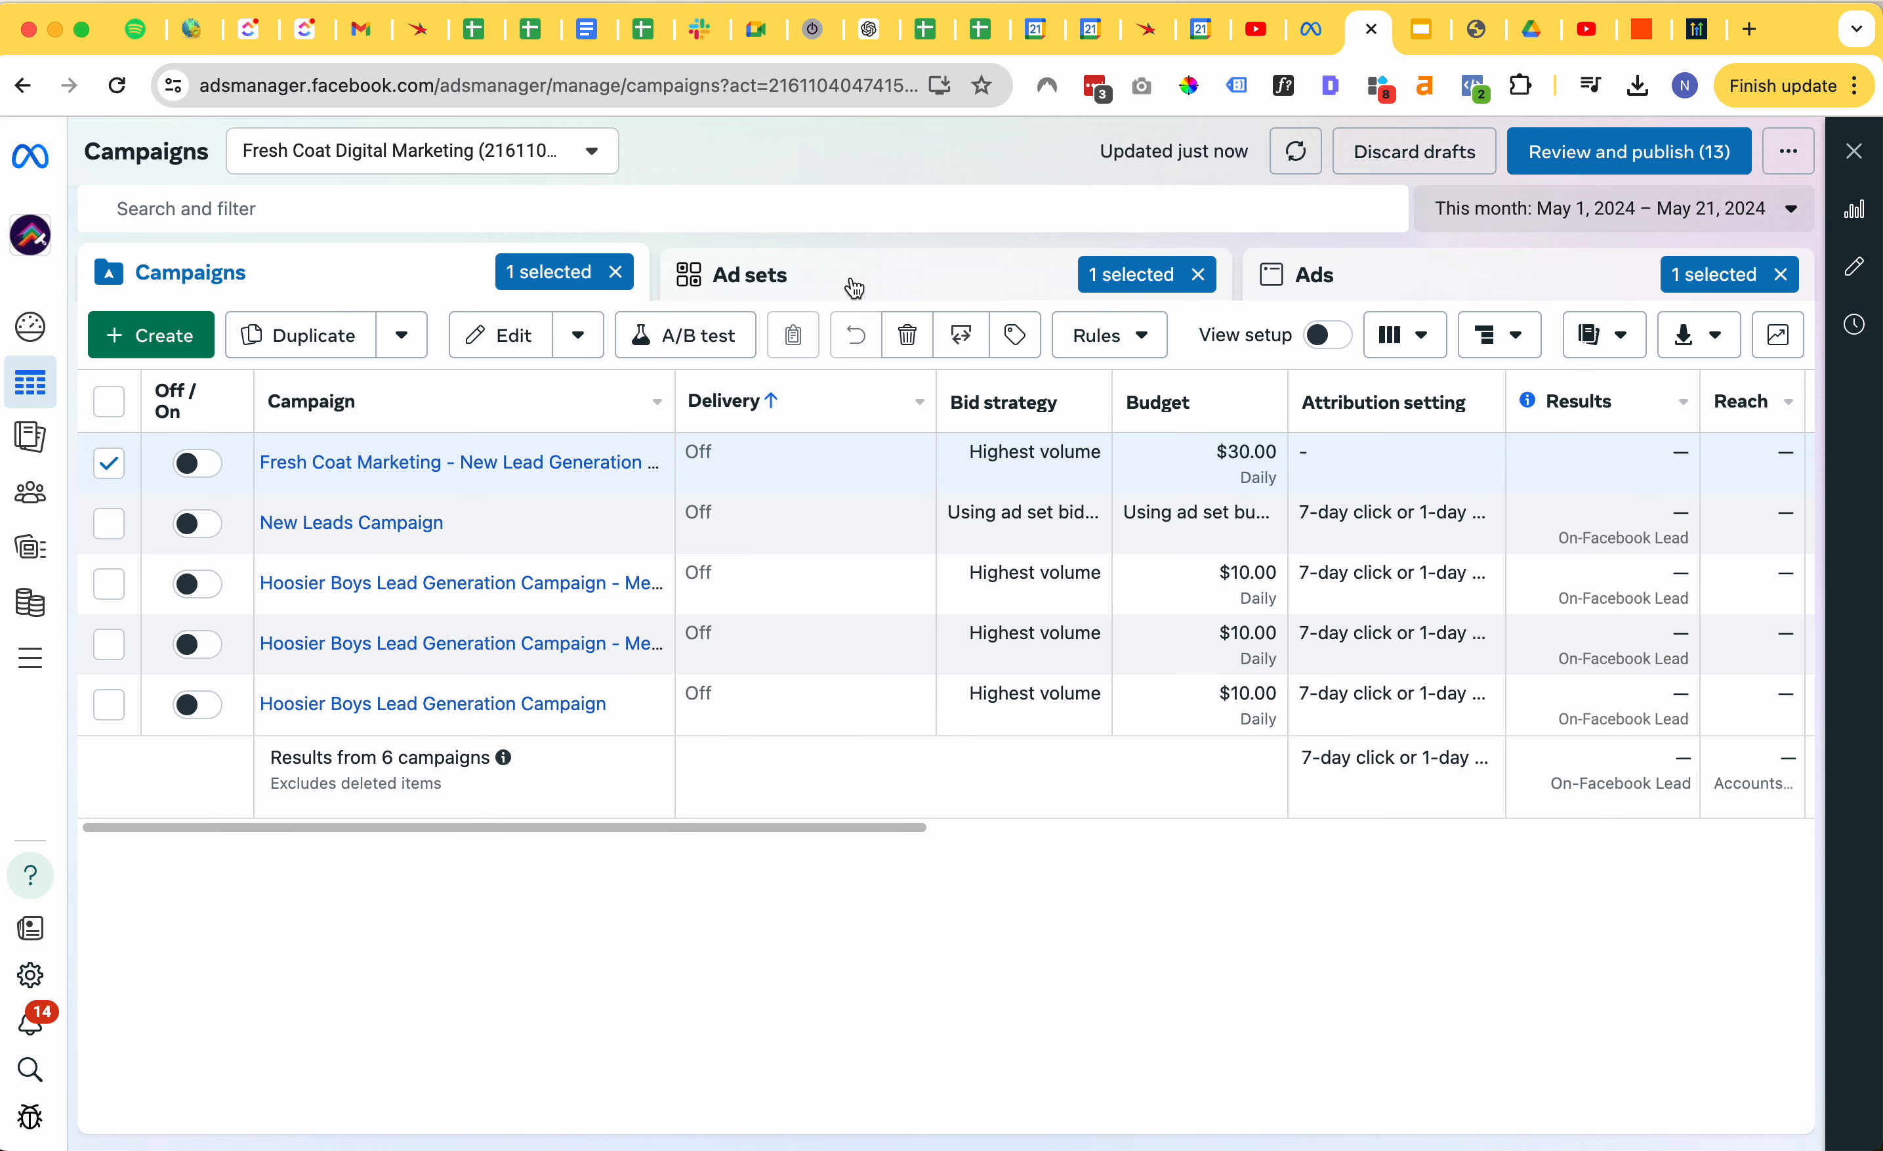
click(897, 286)
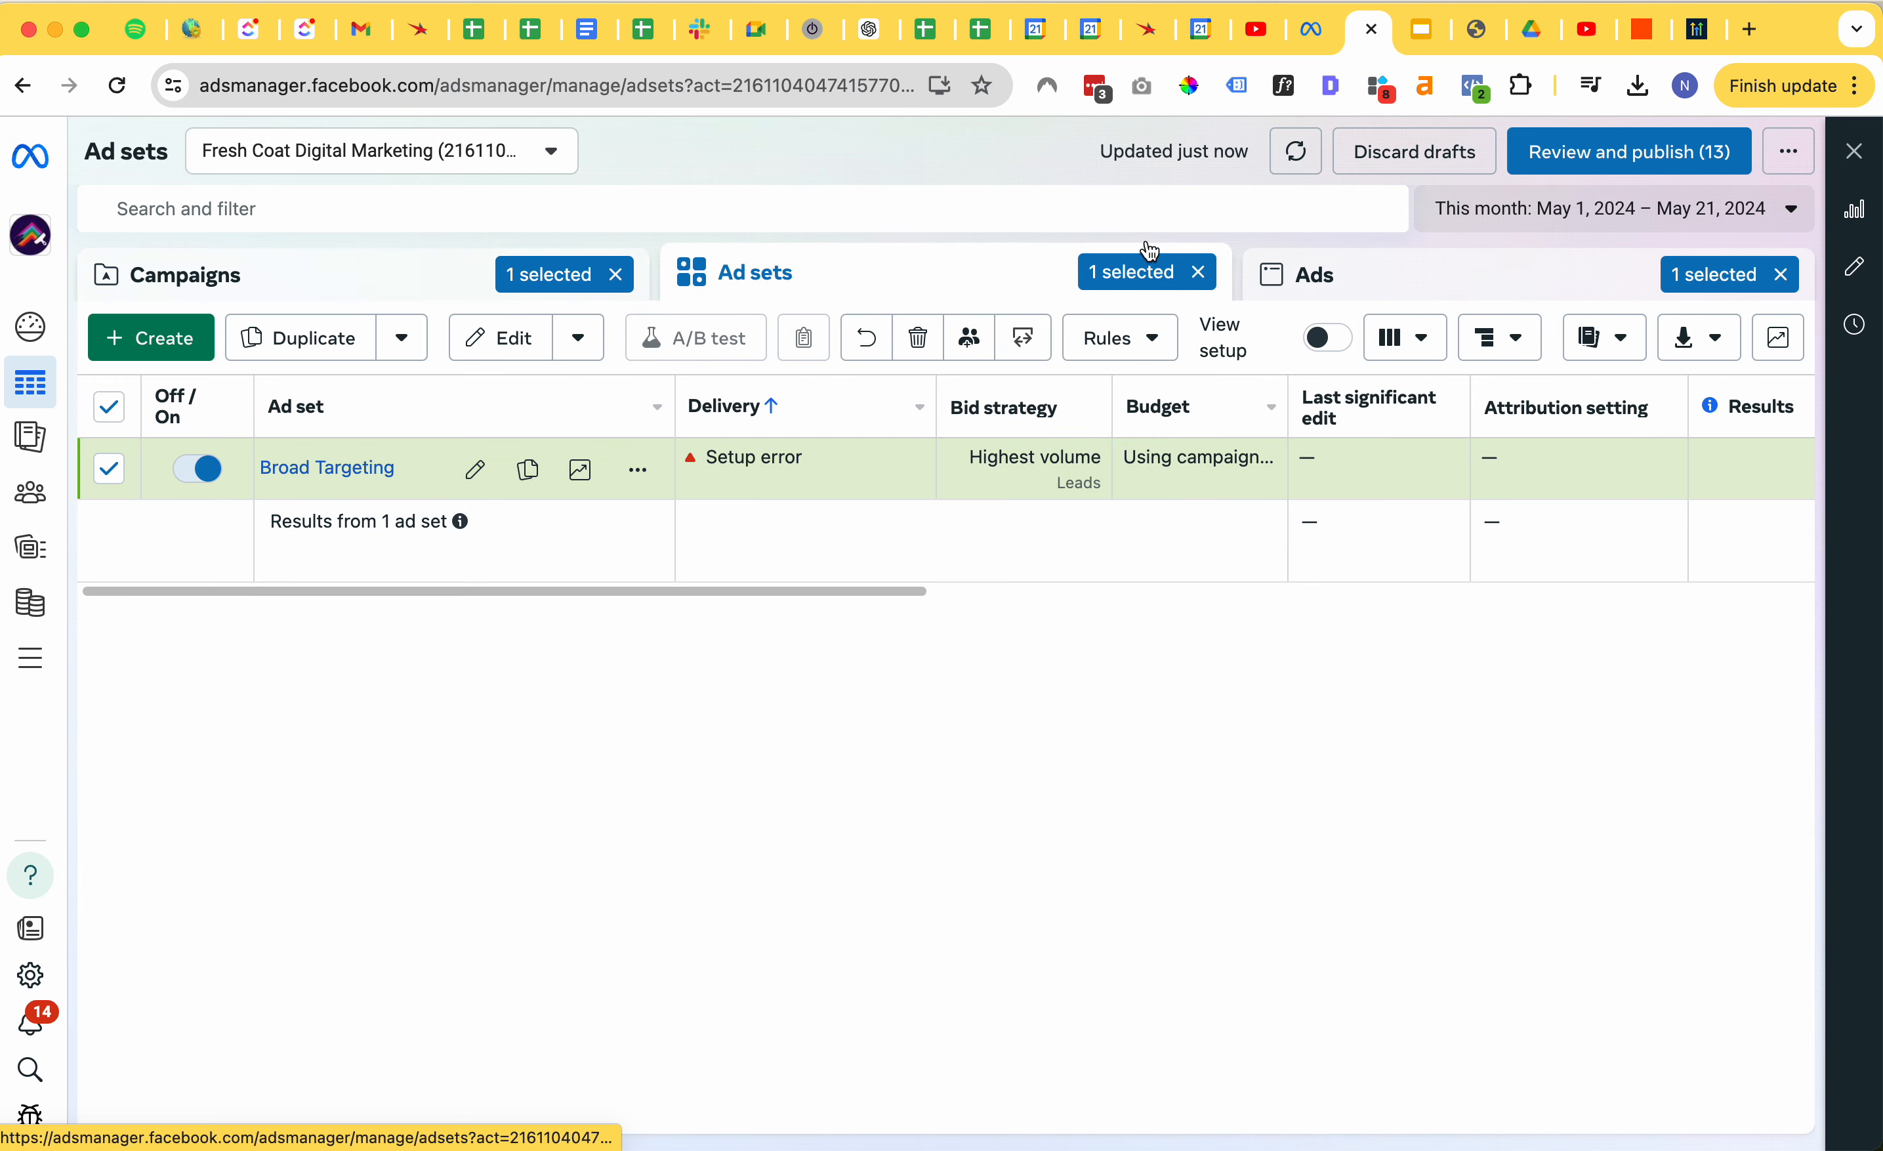
click(1341, 273)
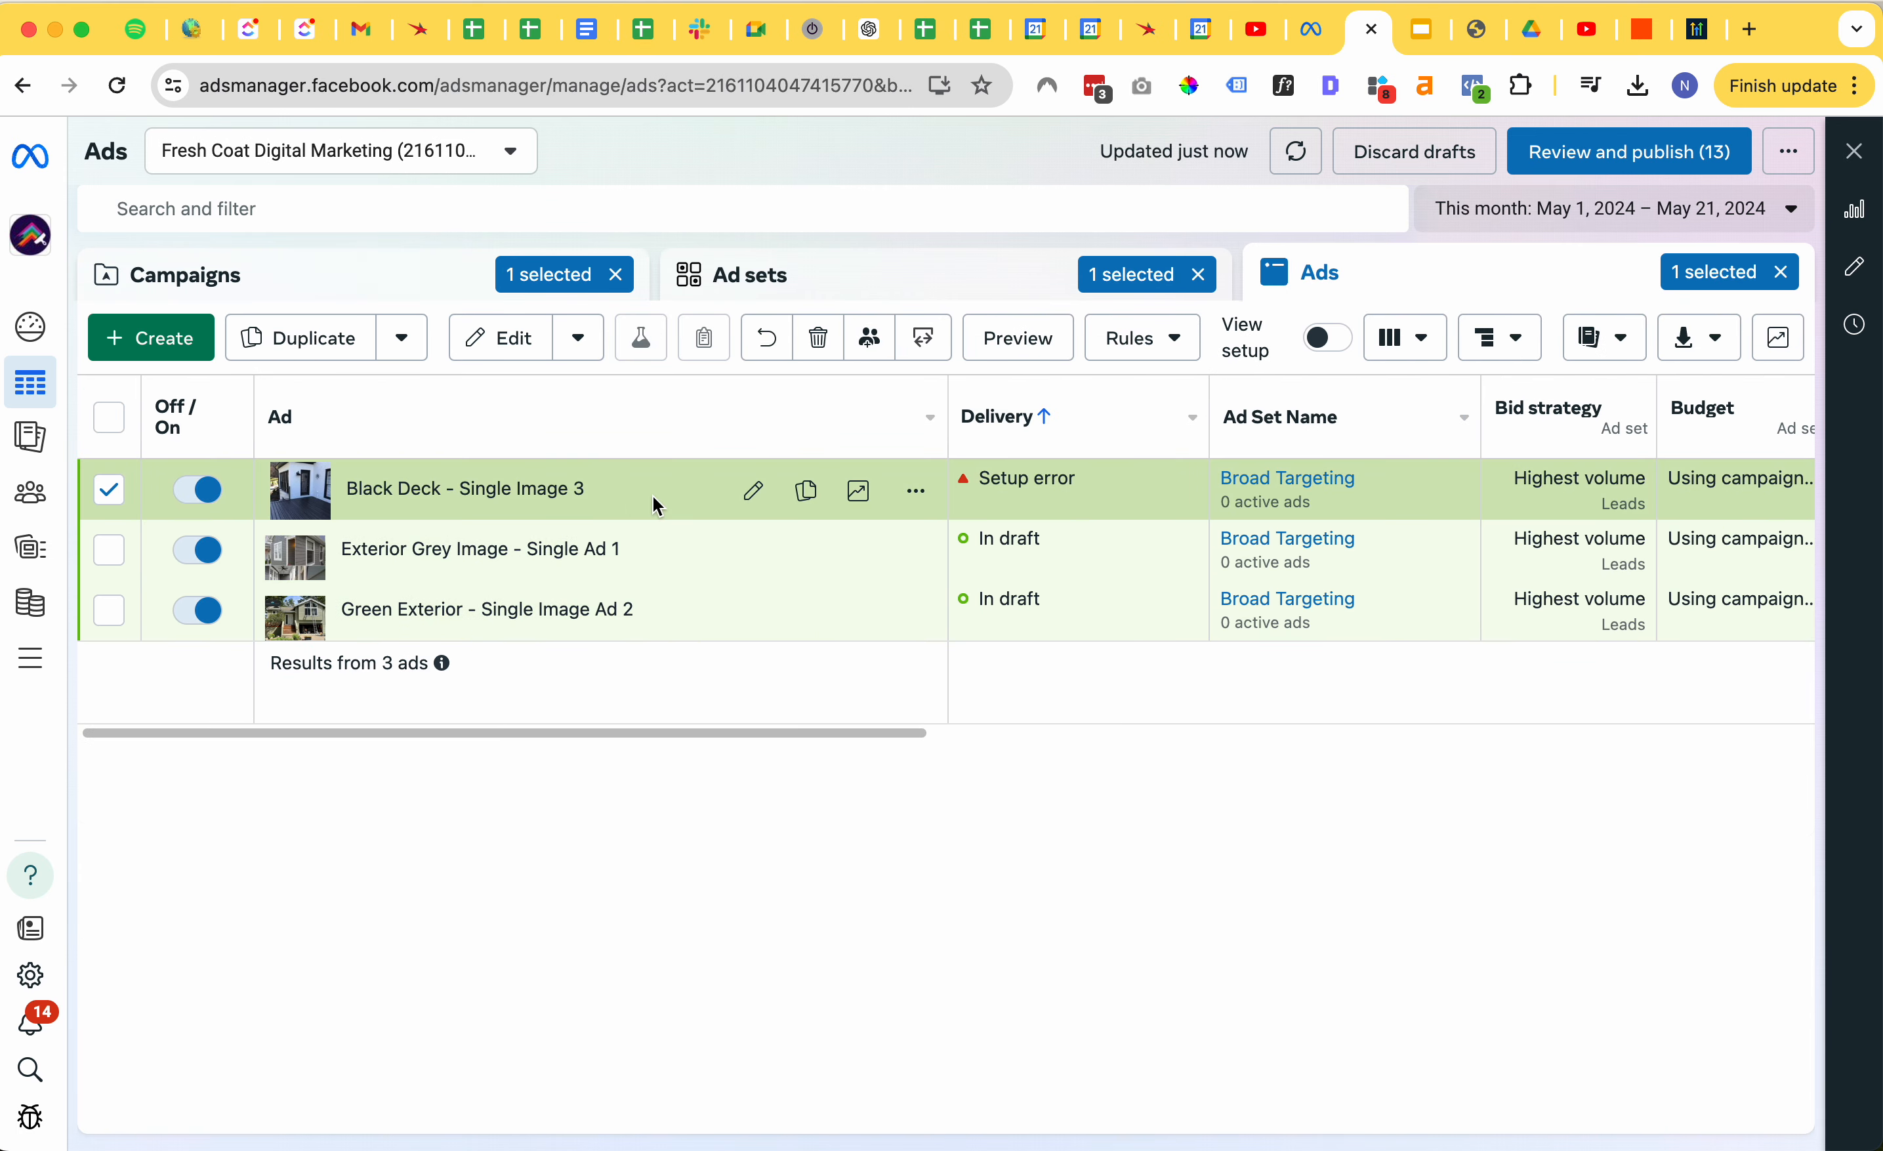
- Open the Black Deck - Single Image 3 ad and examine its text, instant form, tracking settings and form preview
click(738, 495)
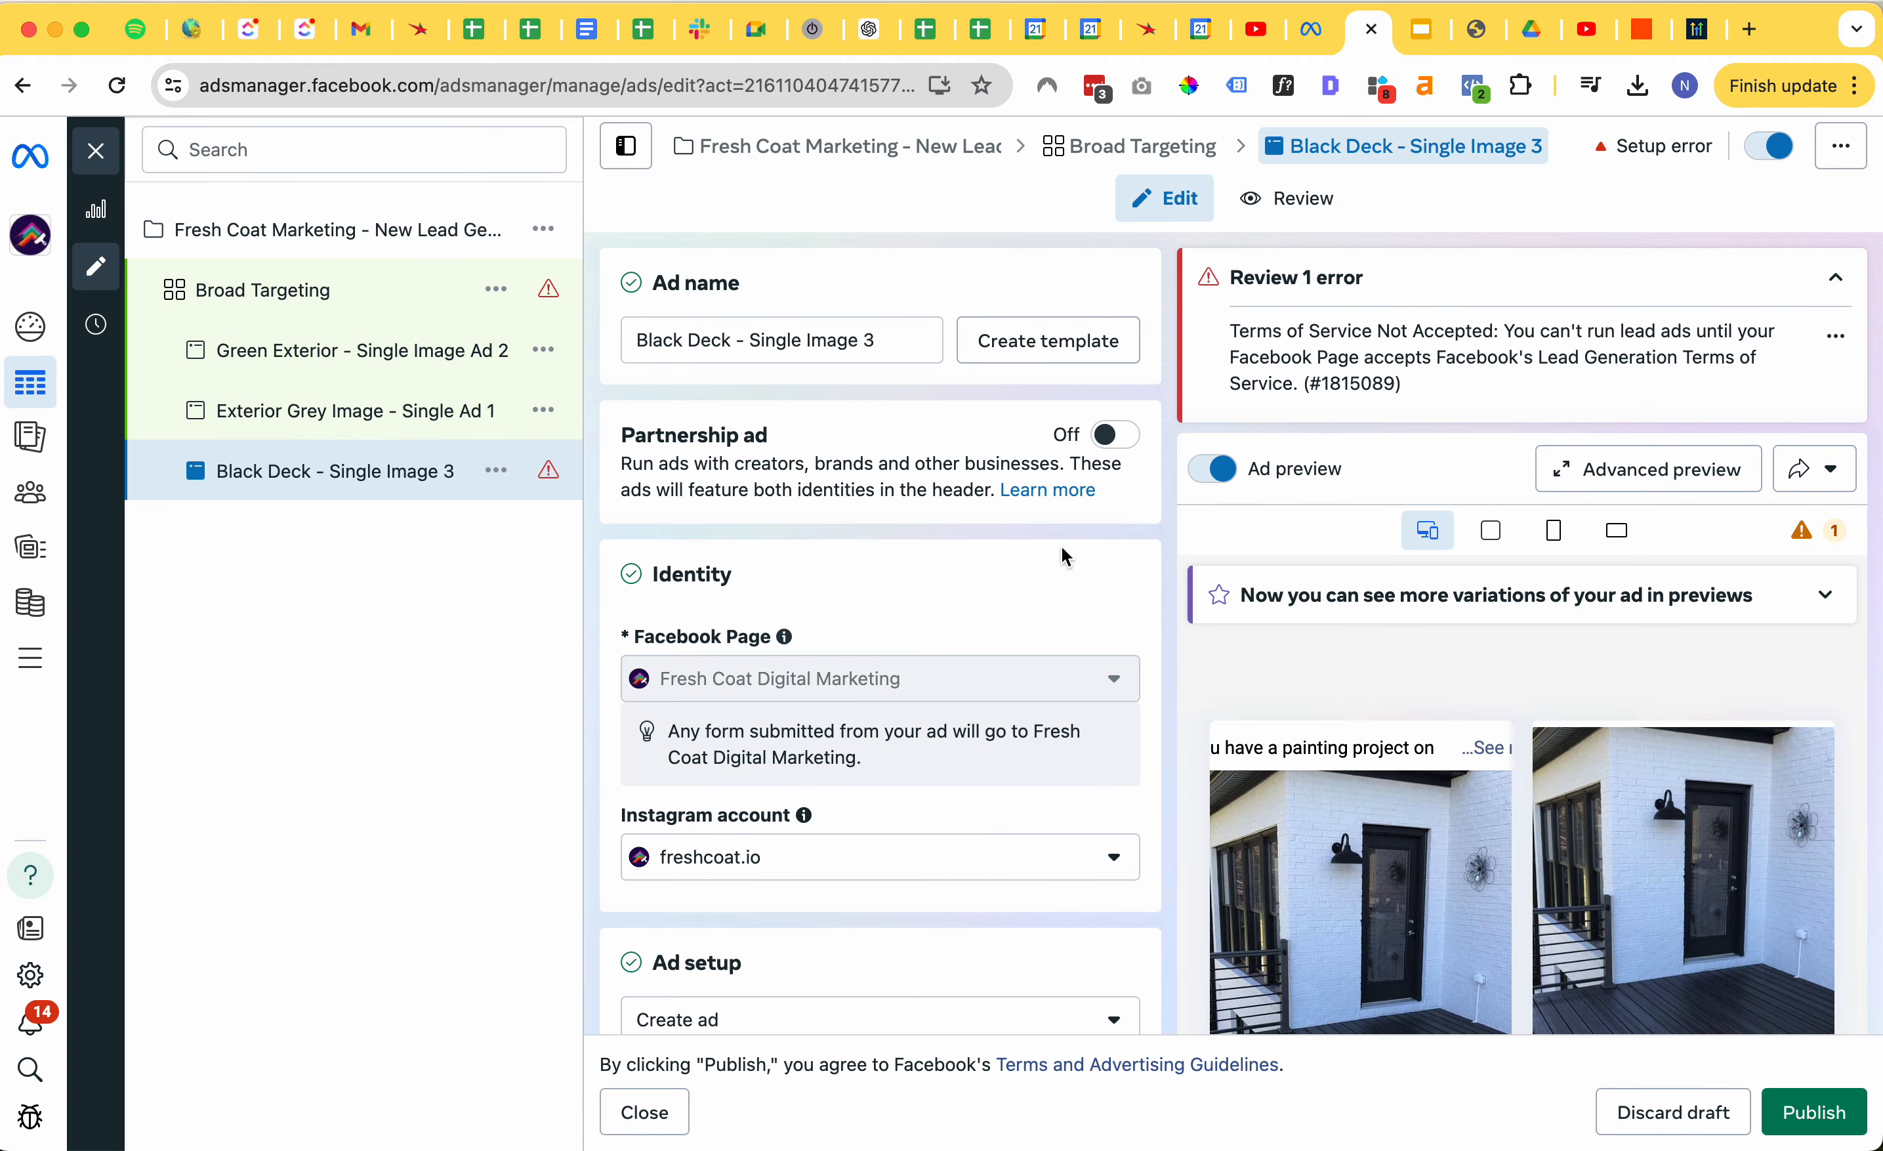
scroll(1043, 524, down, 10)
scroll(1043, 525, down, 3)
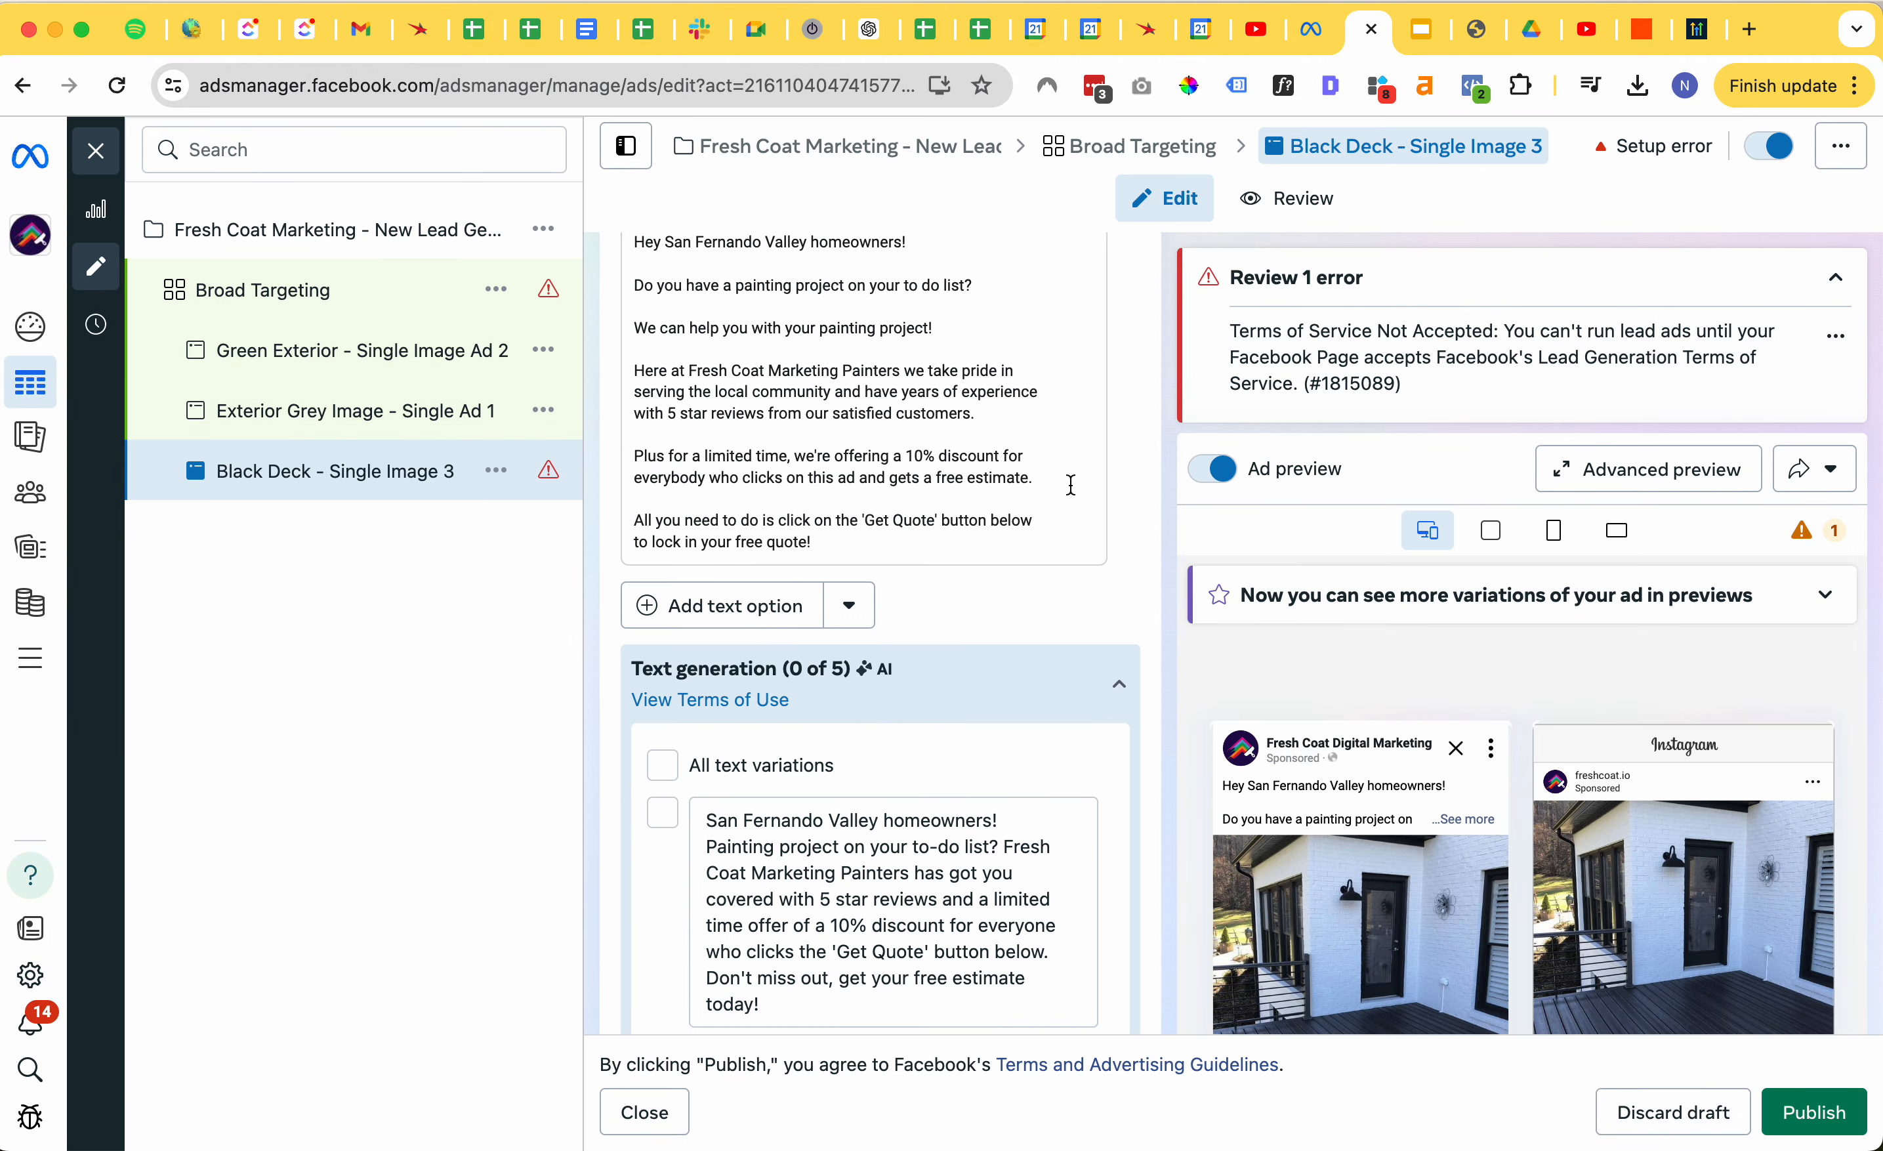
scroll(1136, 470, down, 20)
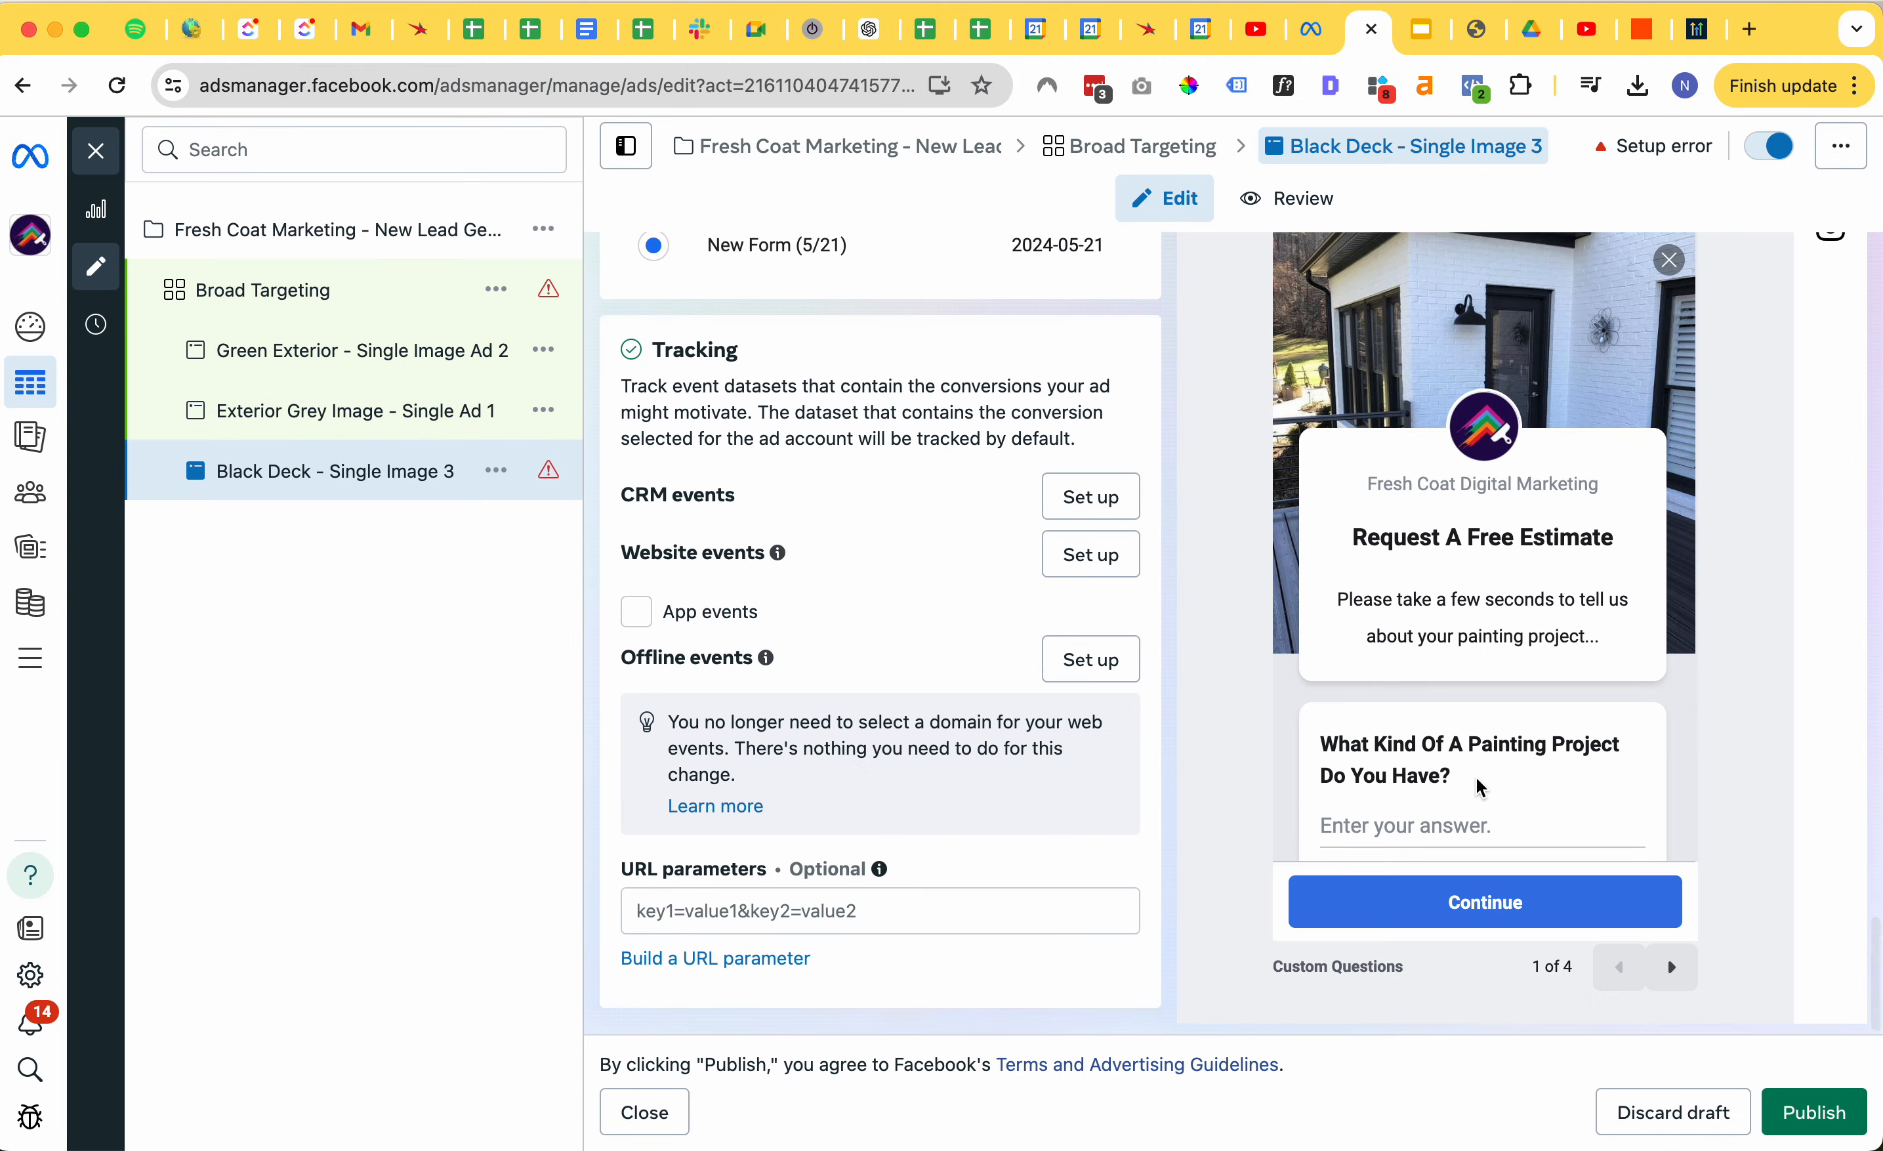
- Close the Black Deck - Single Image 3 ad and look through its campaign, ad set and ads
scroll(1480, 786, down, 5)
scroll(1481, 787, up, 20)
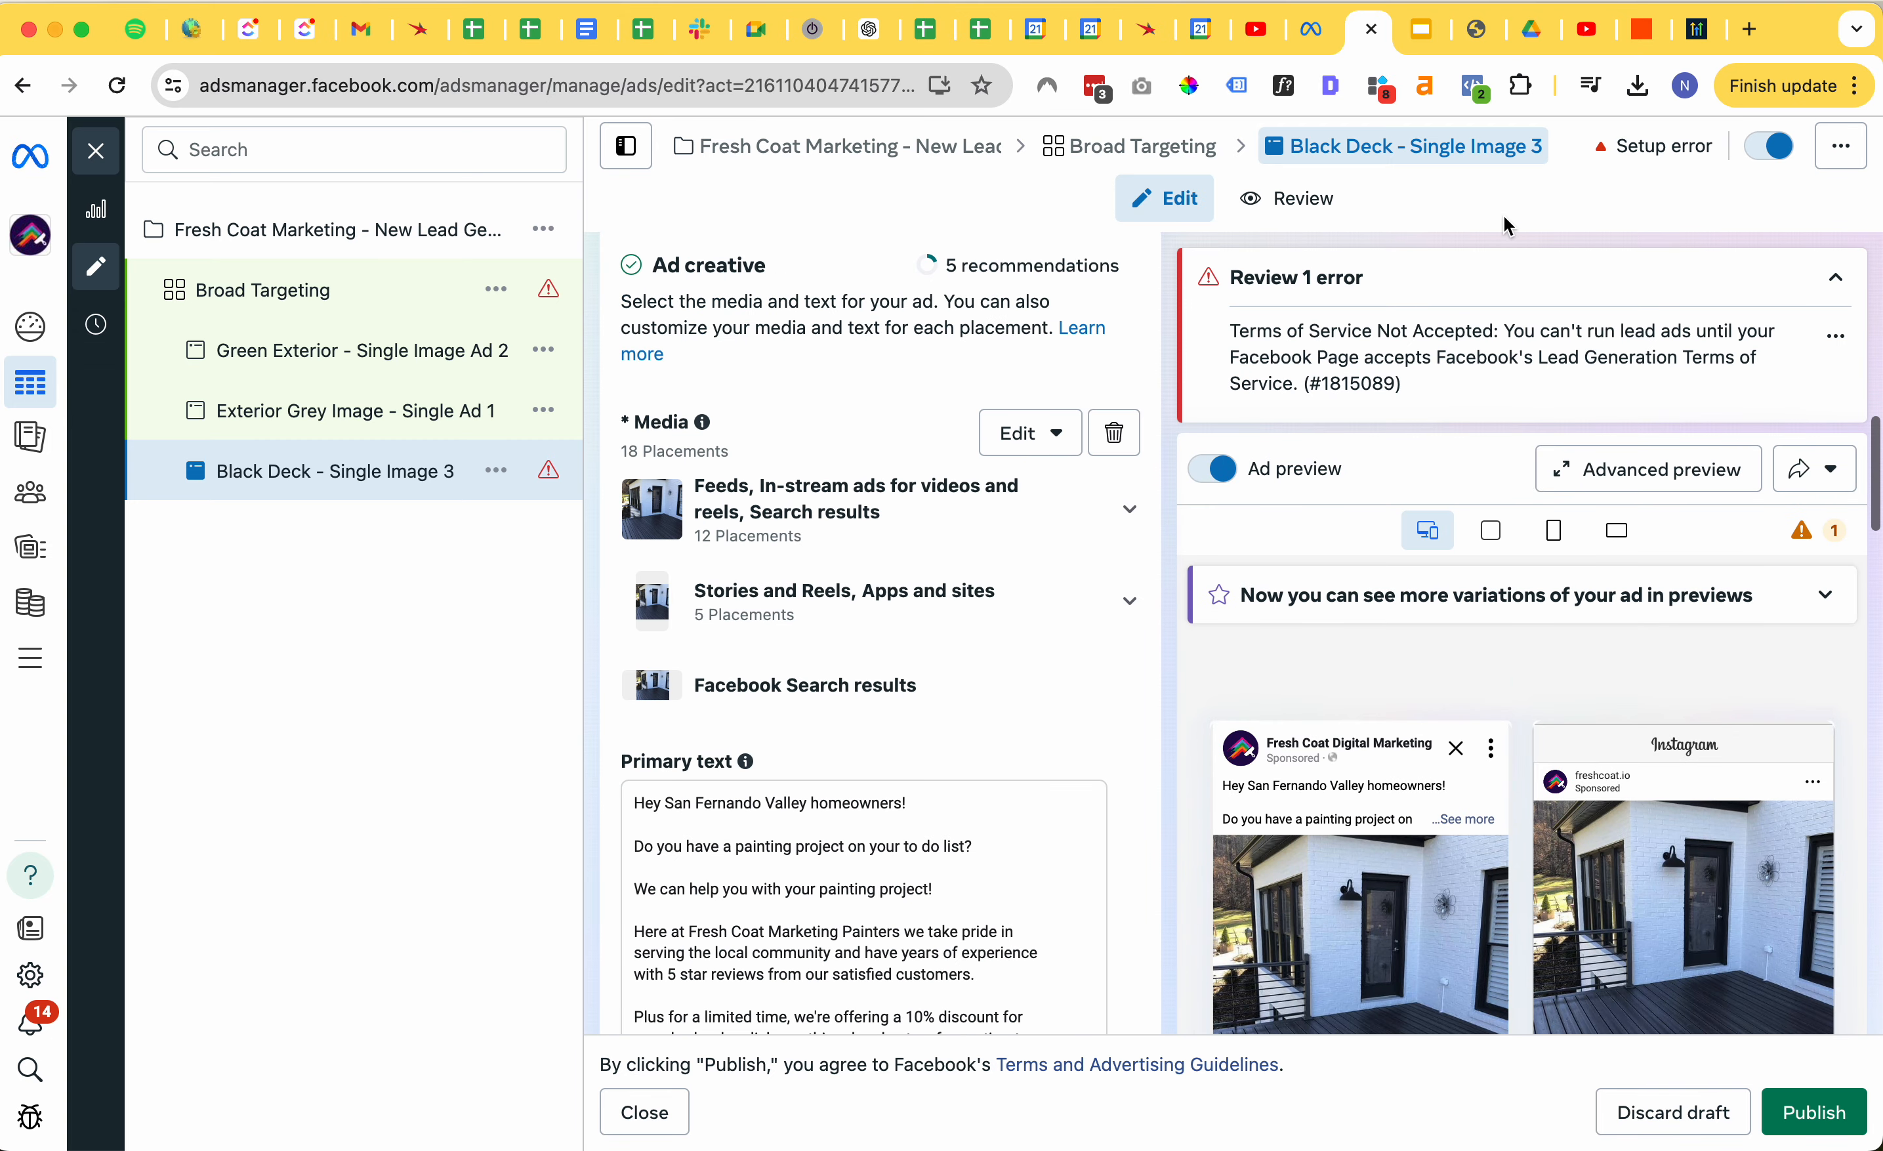
click(95, 151)
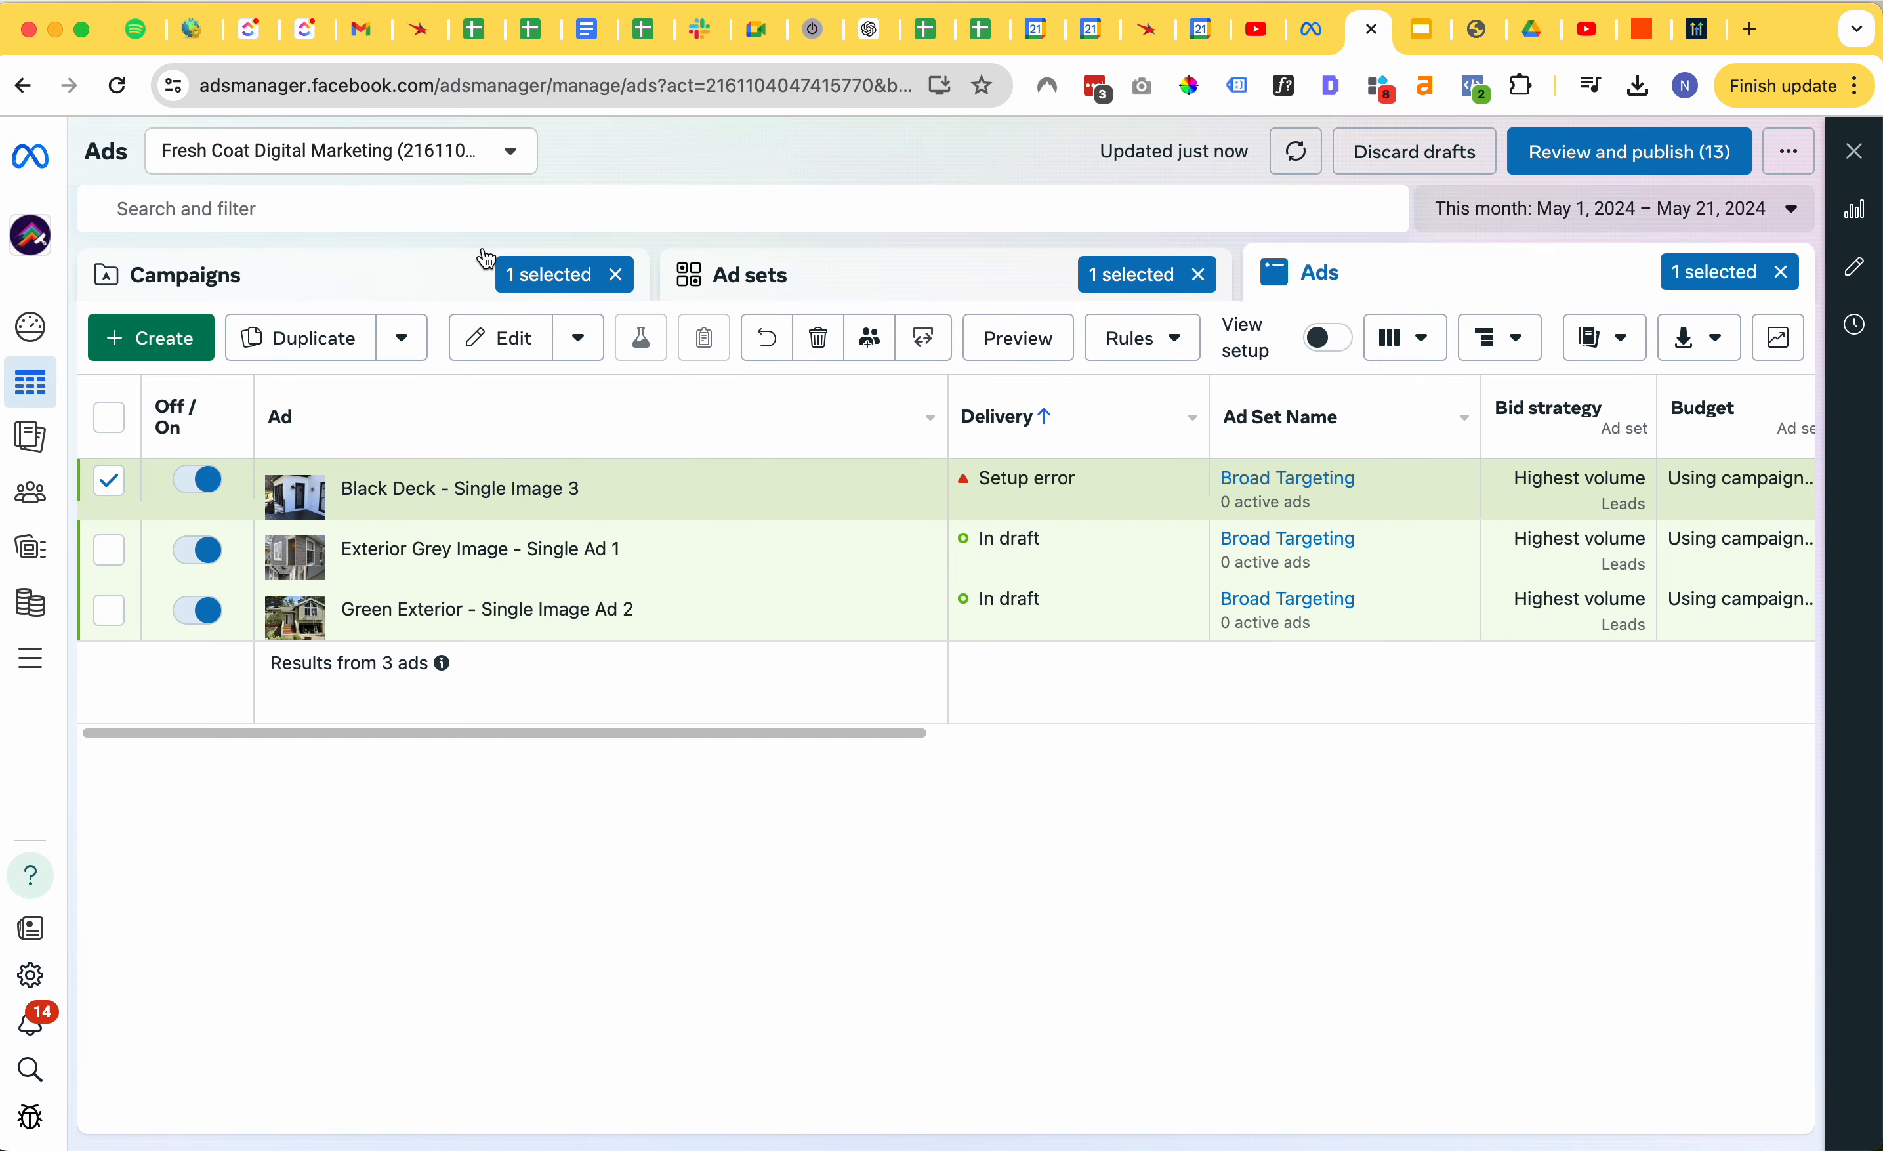
click(309, 291)
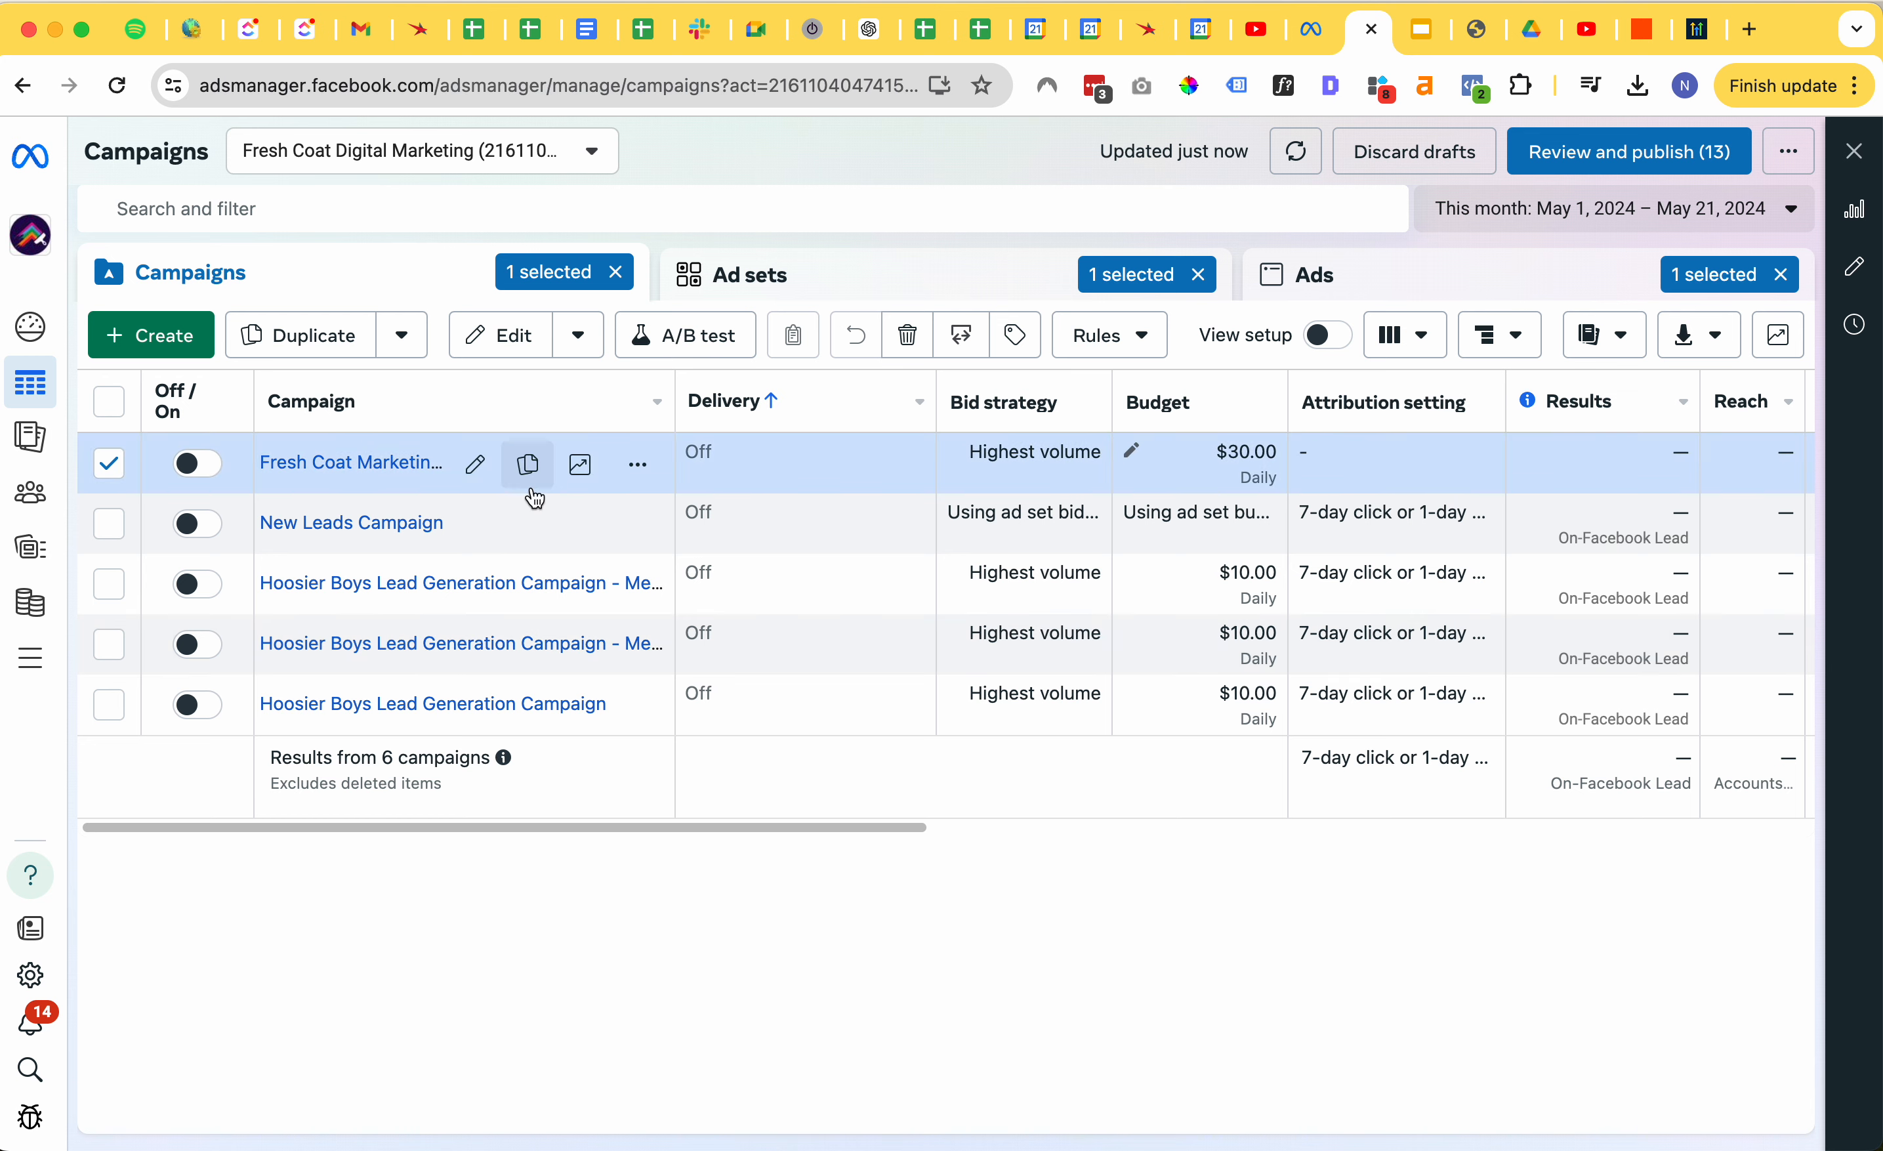
click(387, 468)
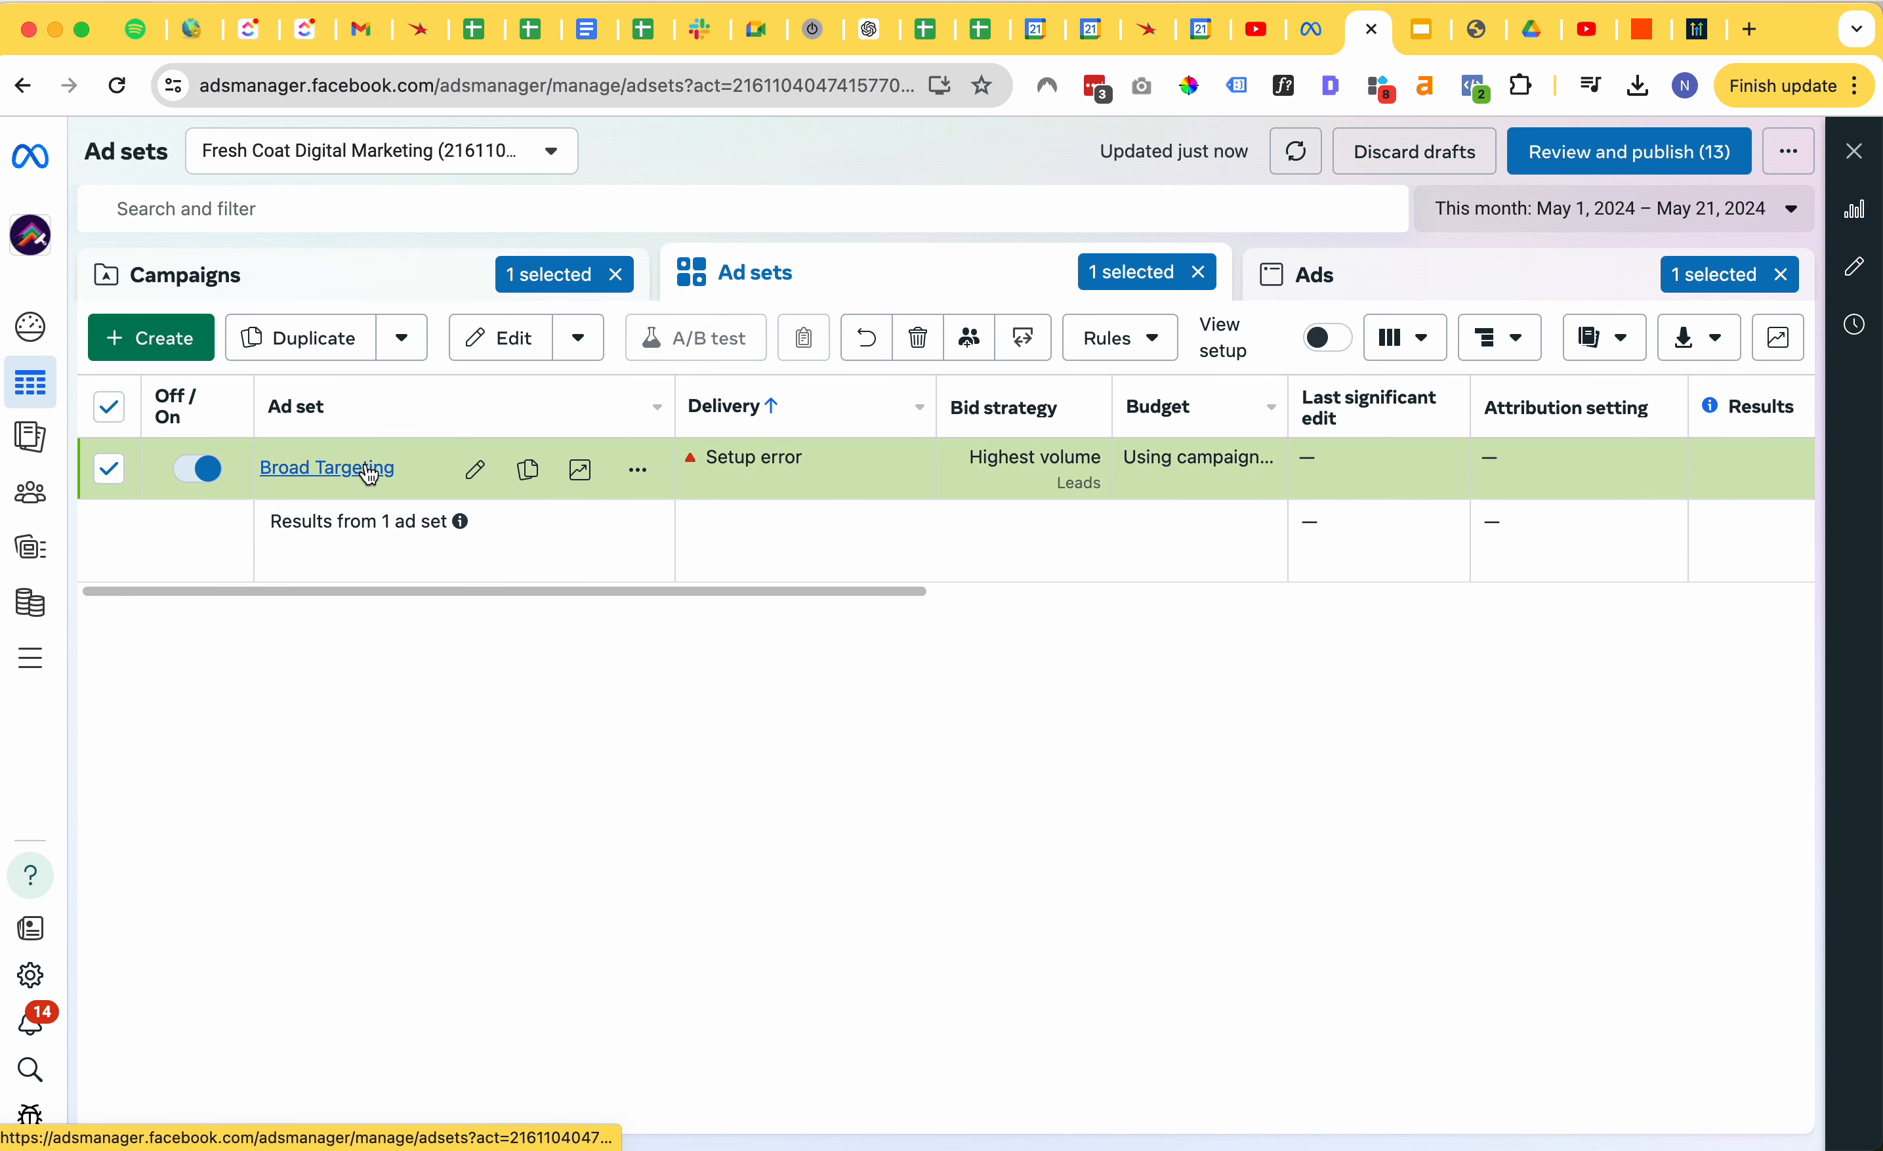
click(1348, 290)
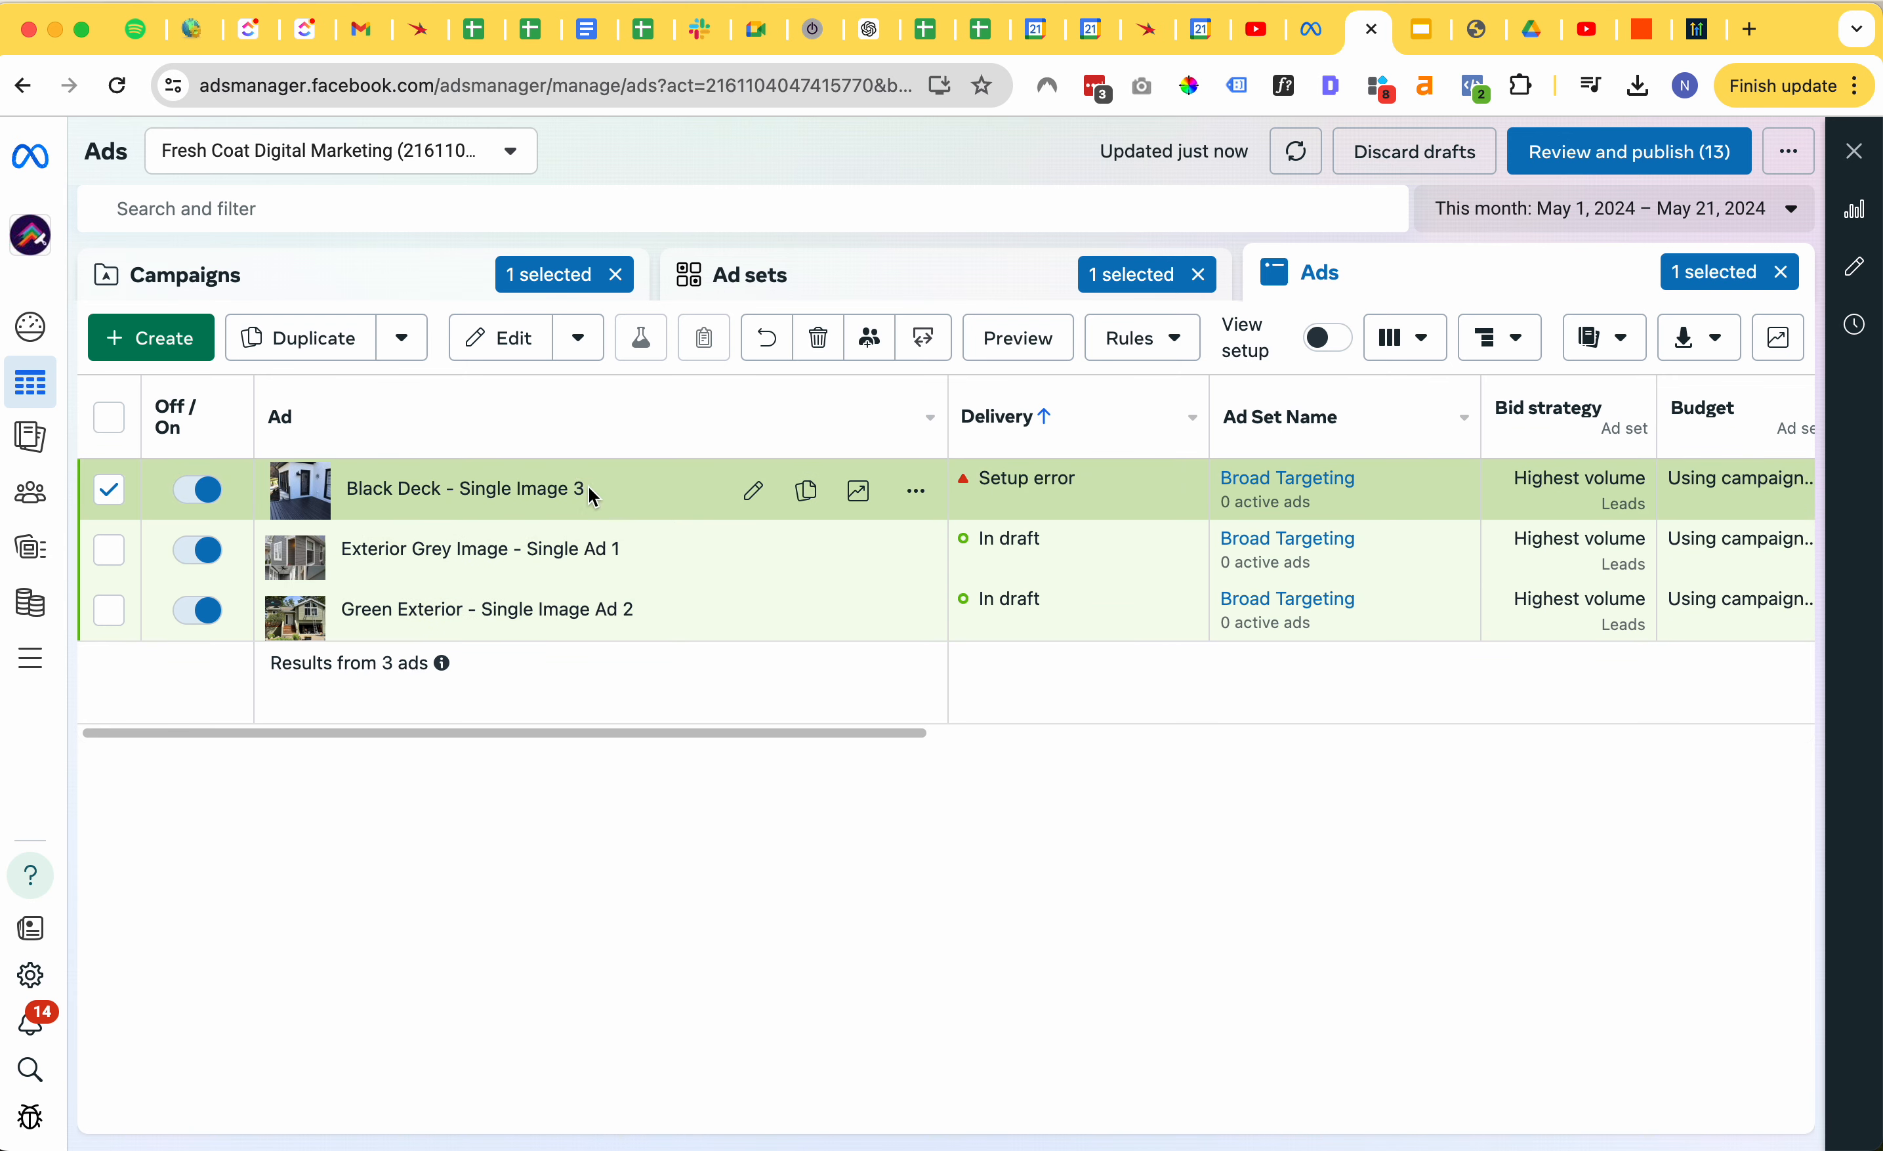
click(827, 280)
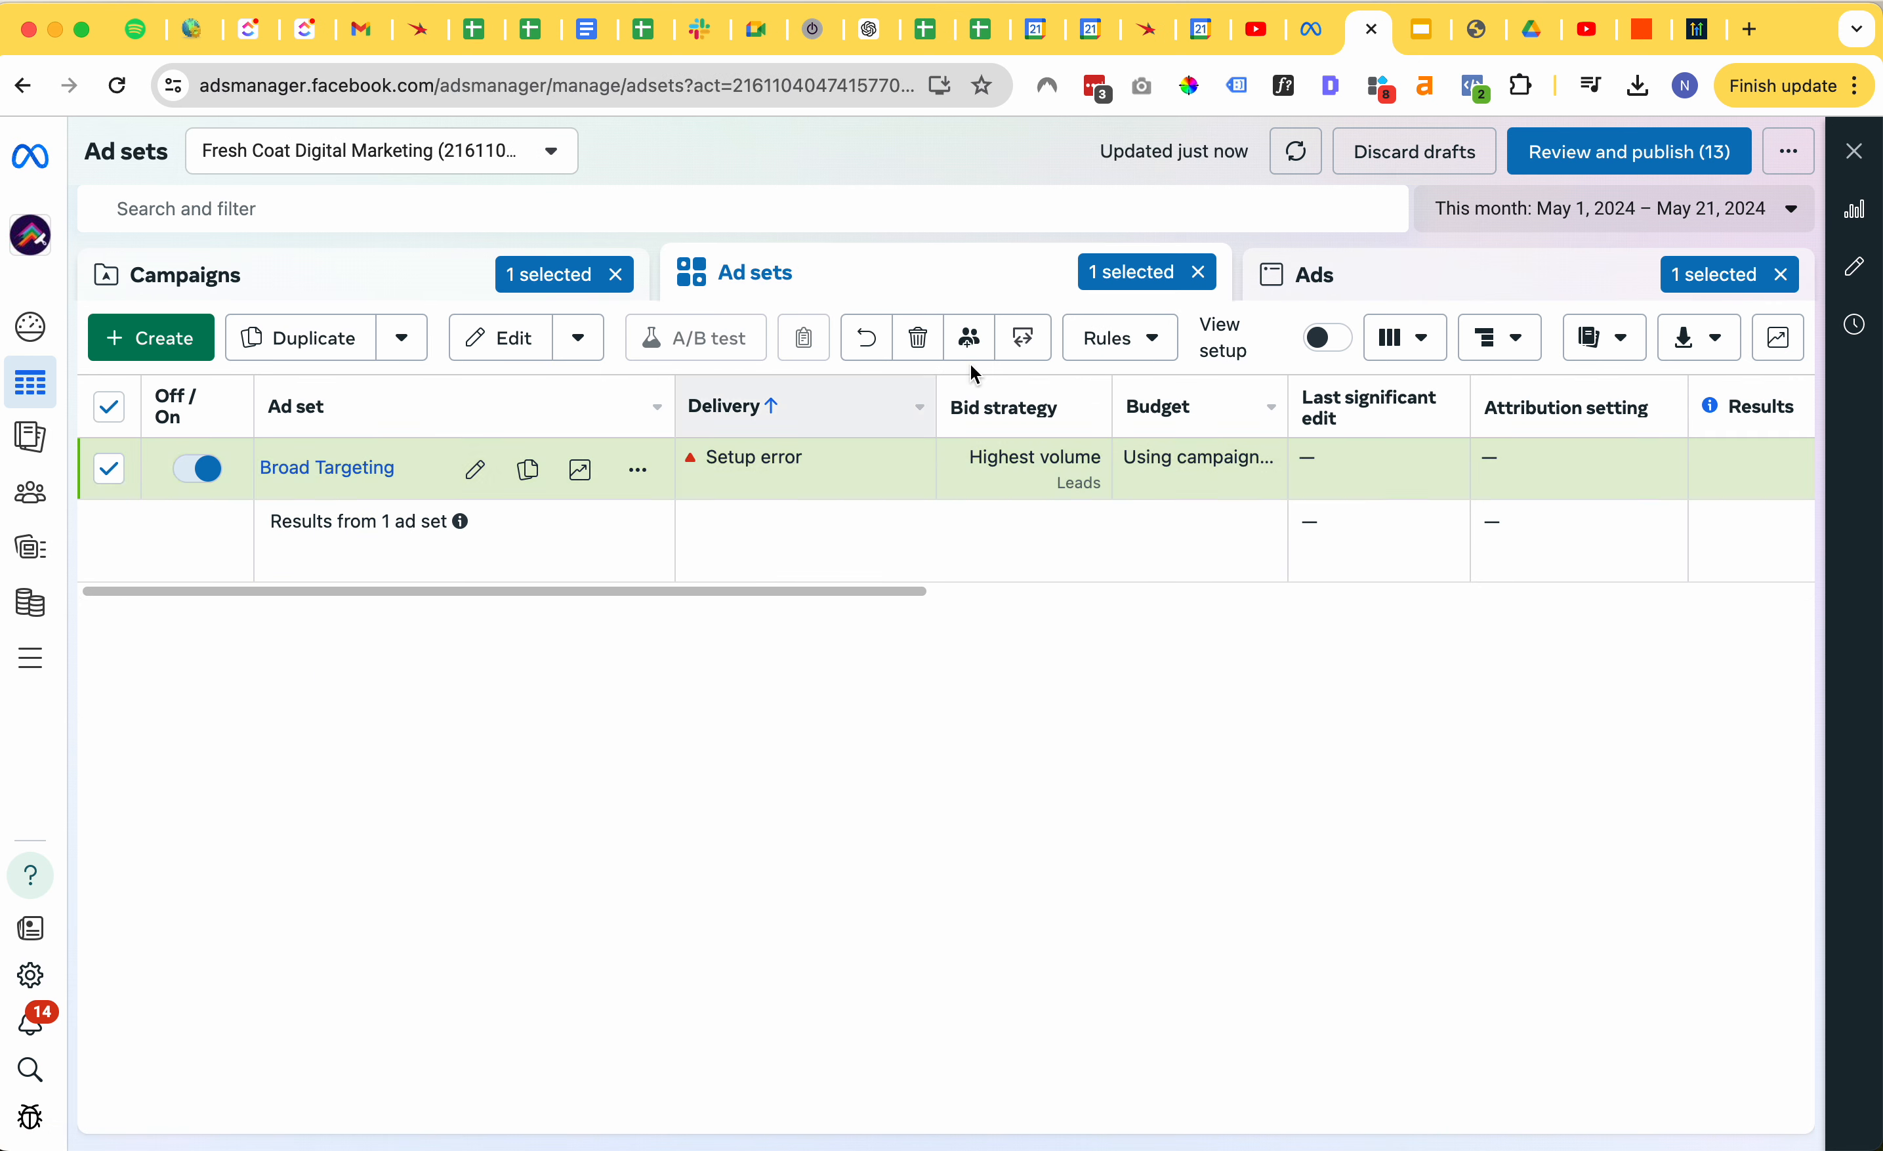
click(1337, 283)
click(882, 274)
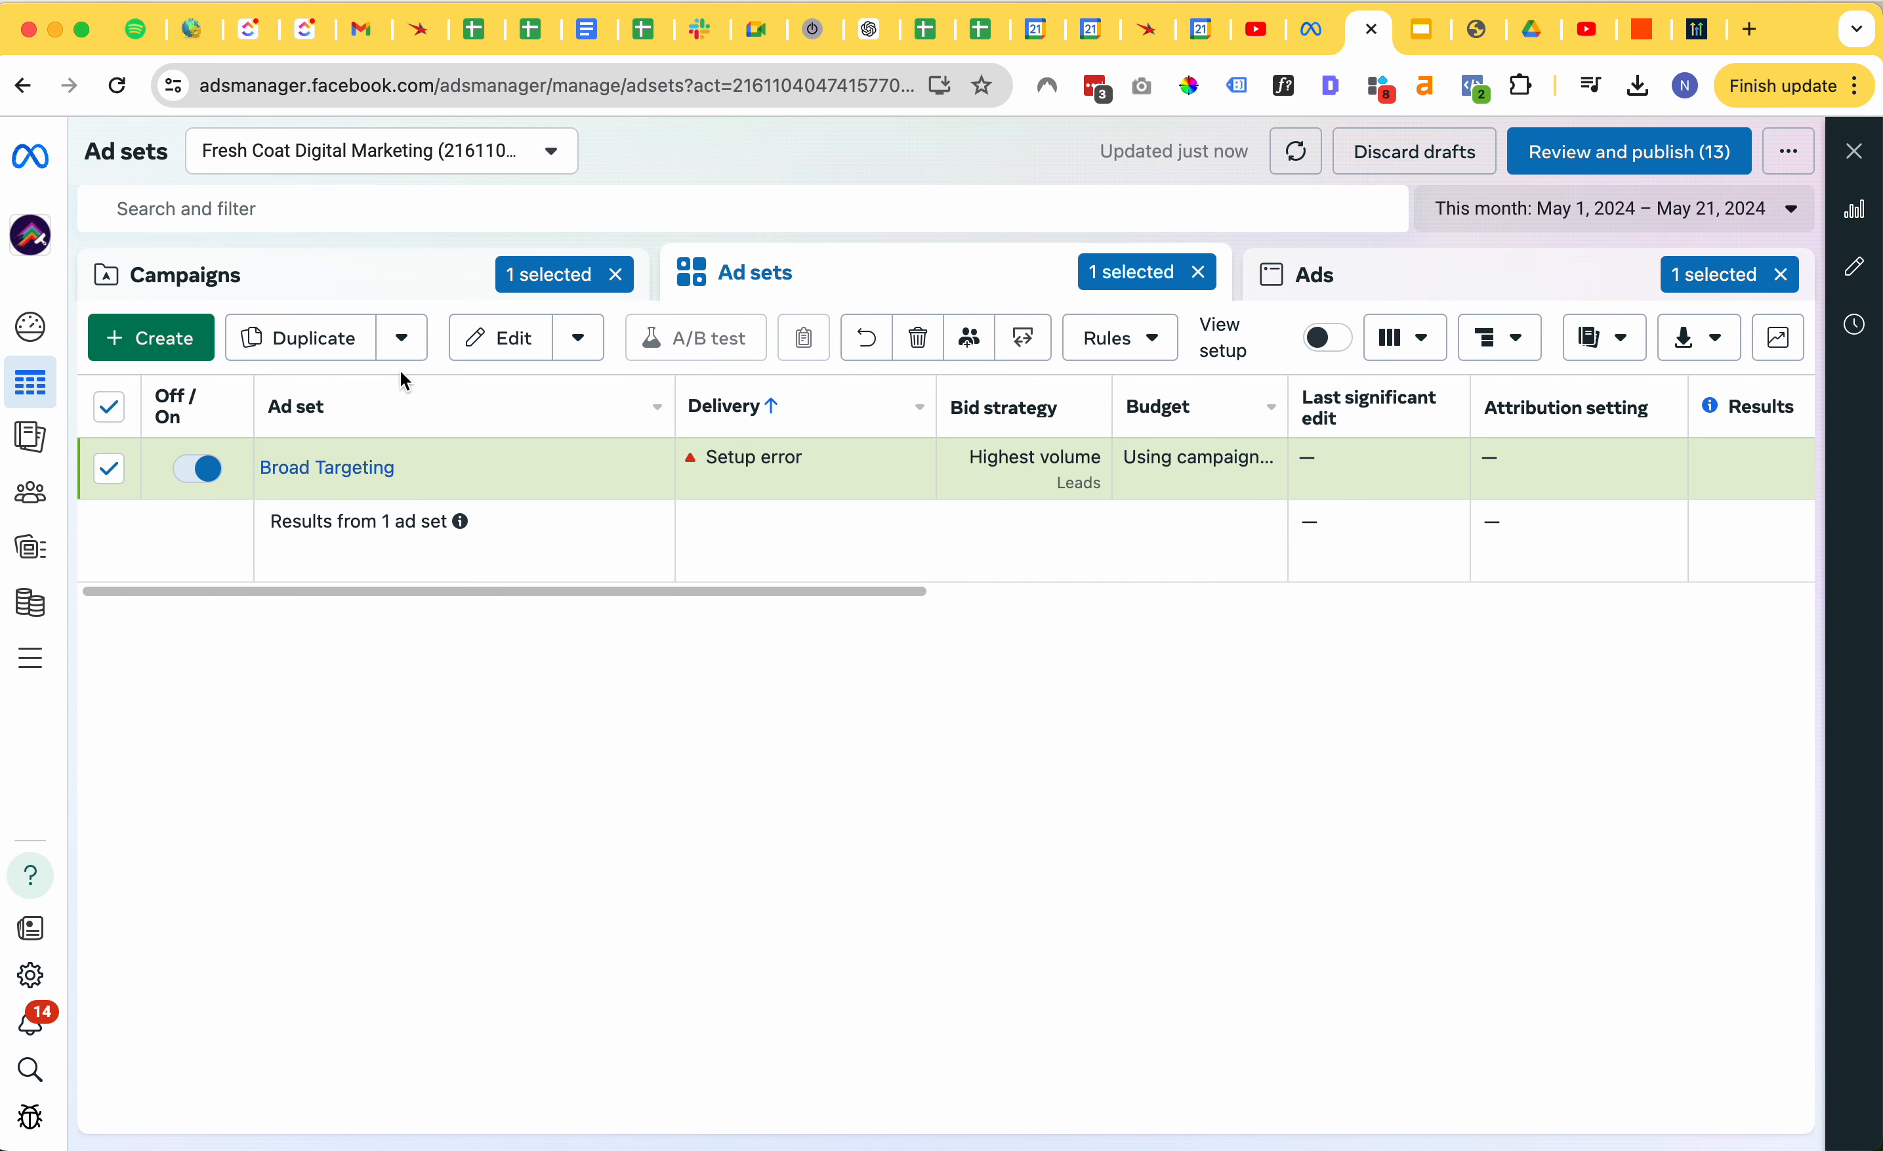
- Duplicate the Broad Targeting ad set once into the existing Fresh Coat Marketing campaign, keeping existing reactions, comments and shares on the new ads
click(109, 465)
click(109, 466)
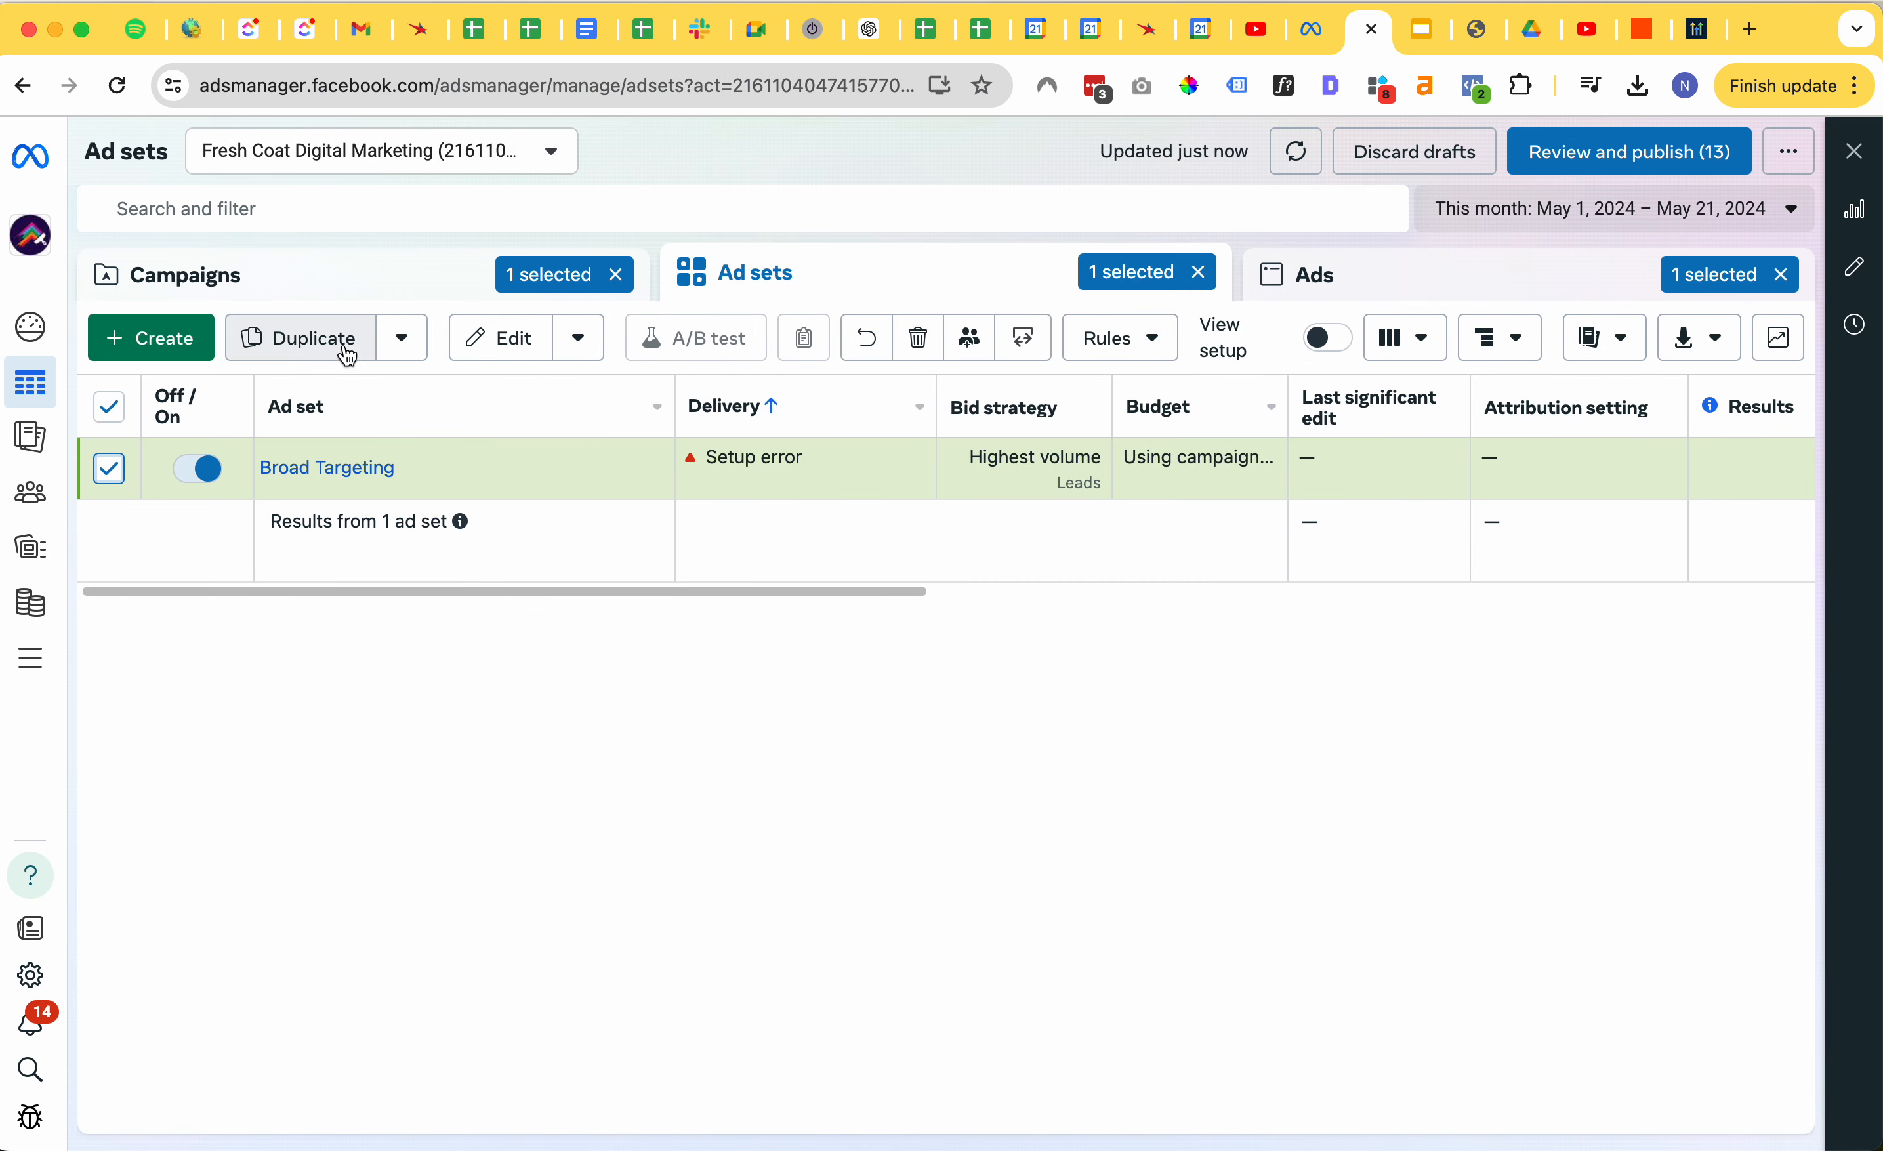
click(301, 338)
click(660, 462)
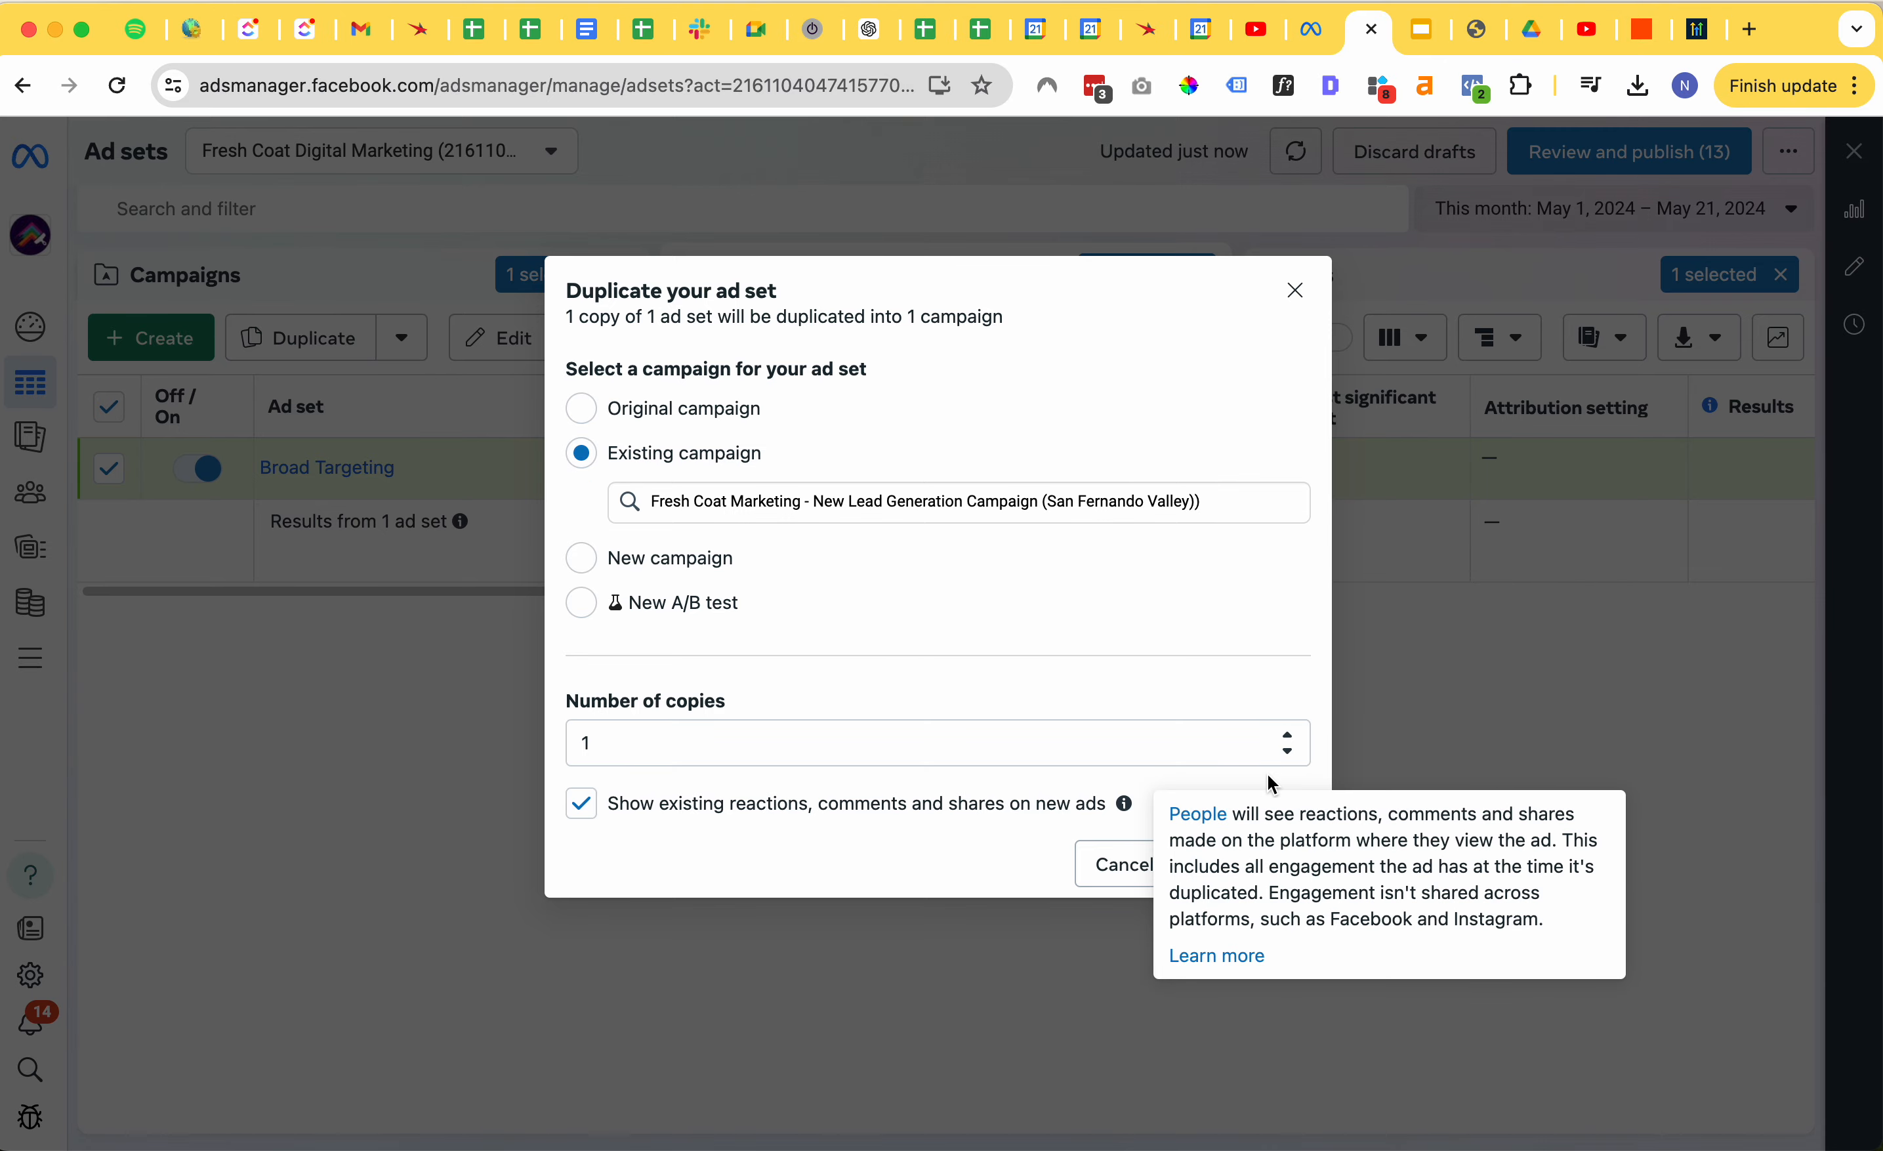
click(1253, 870)
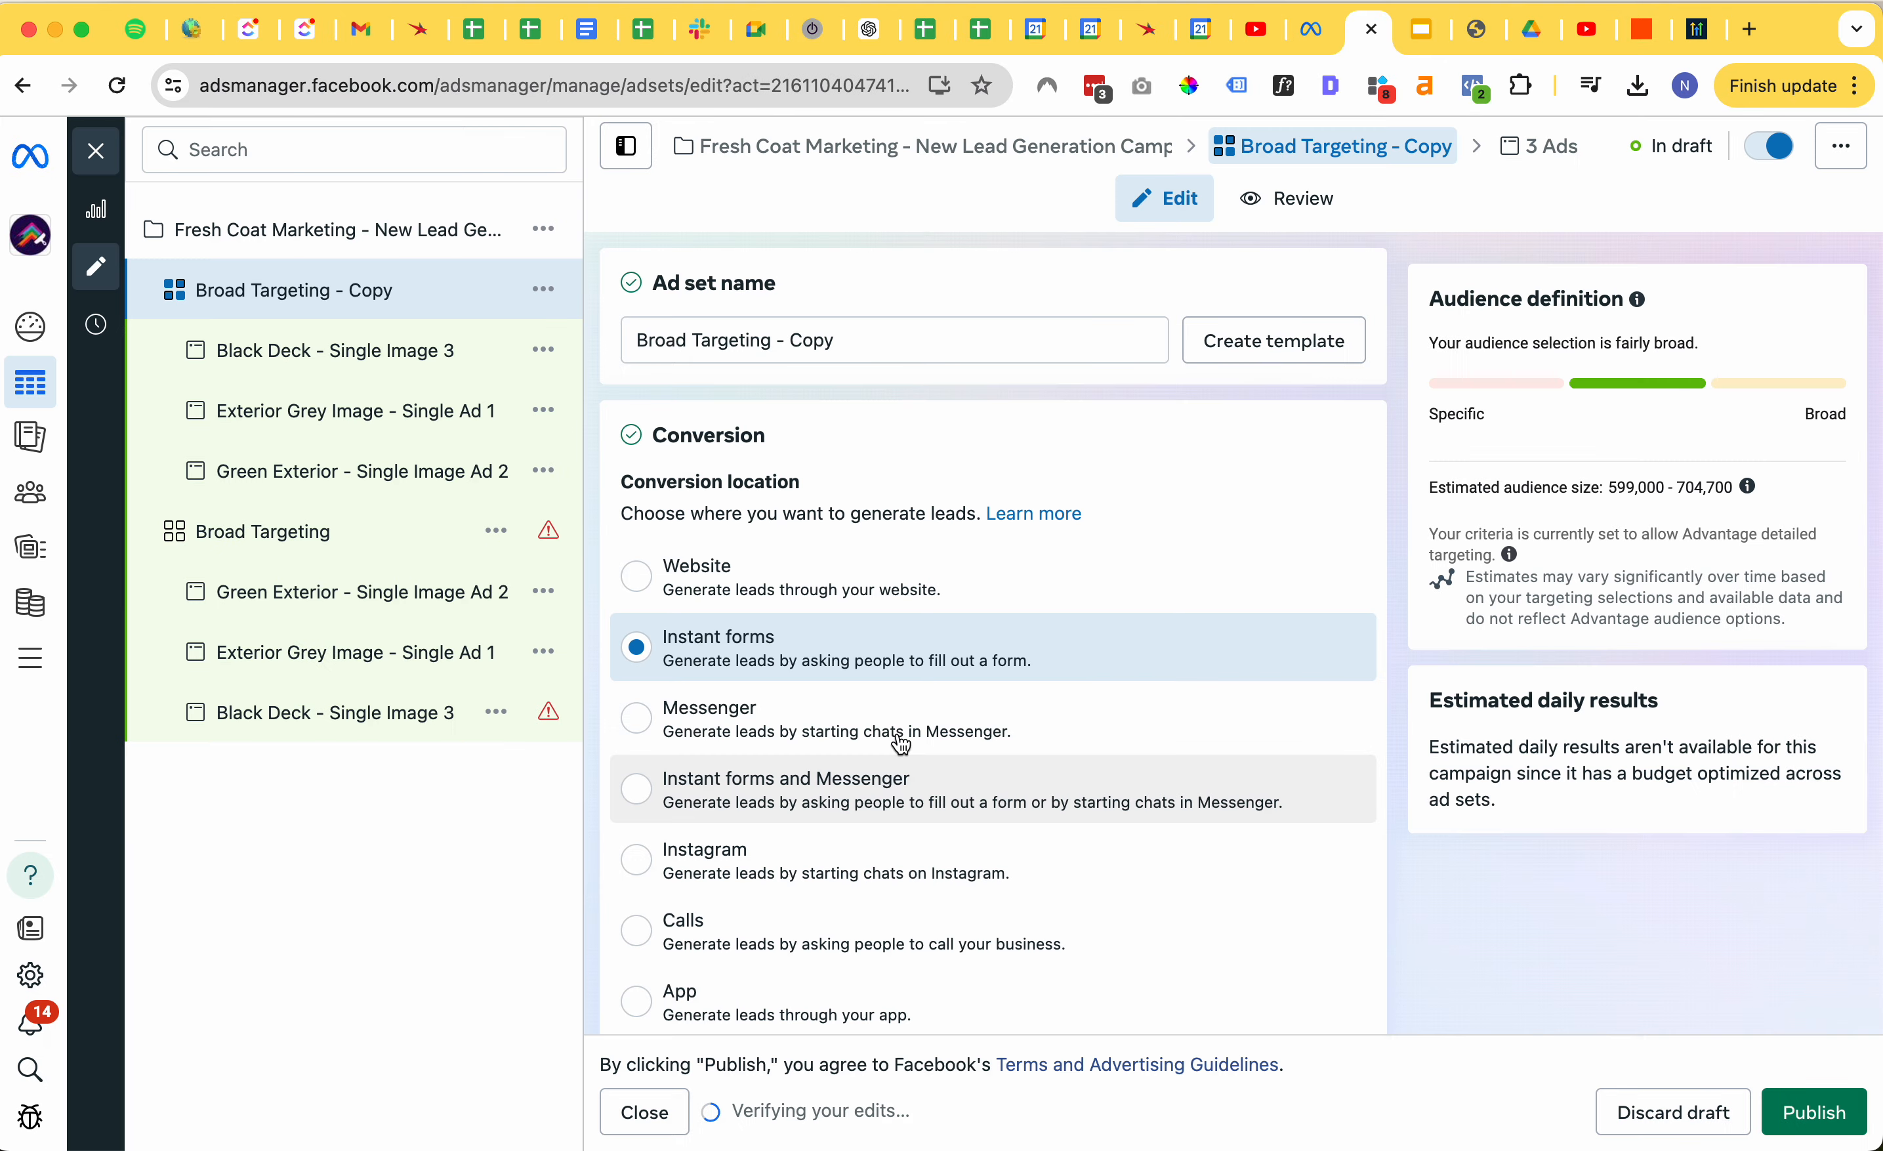
- Close the duplicated ad set's editor and look at the ads it contains
click(95, 151)
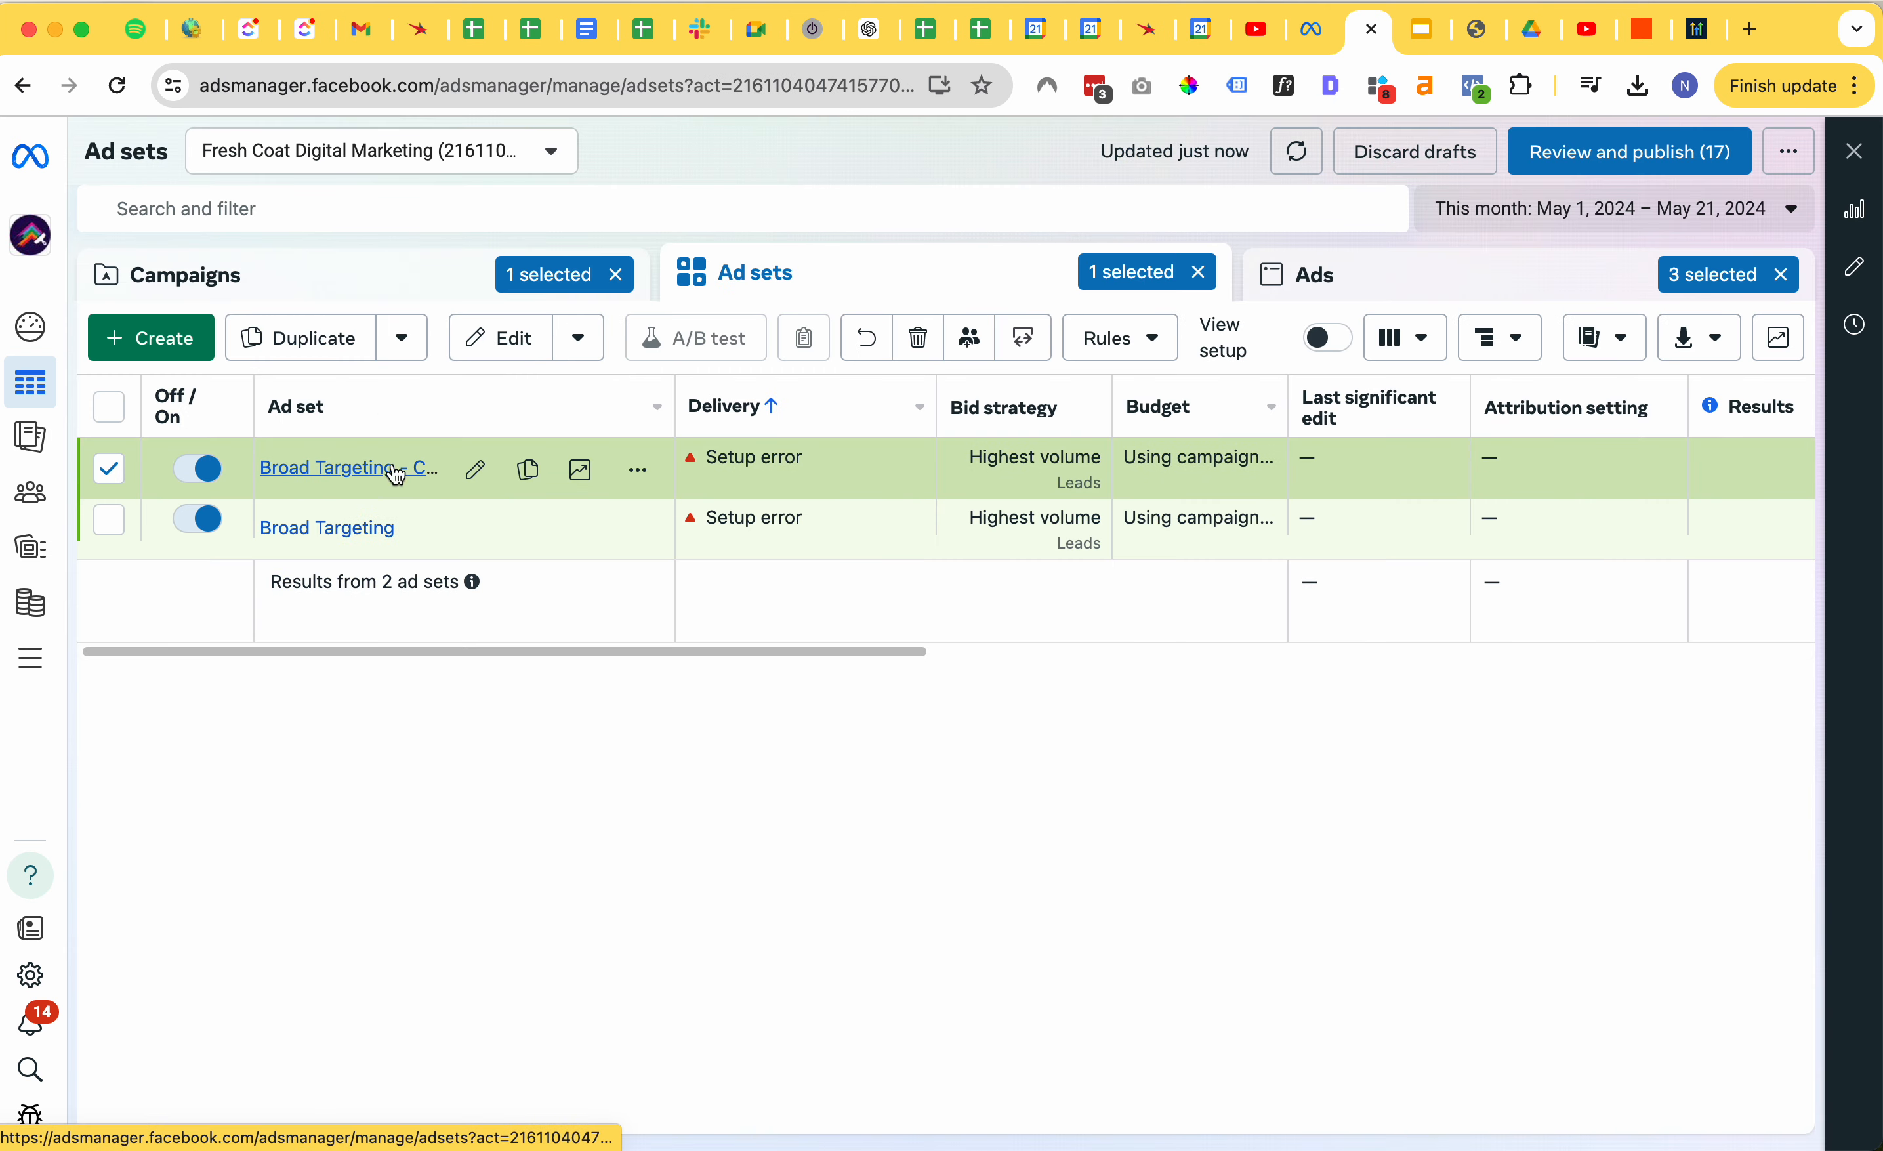
click(1324, 290)
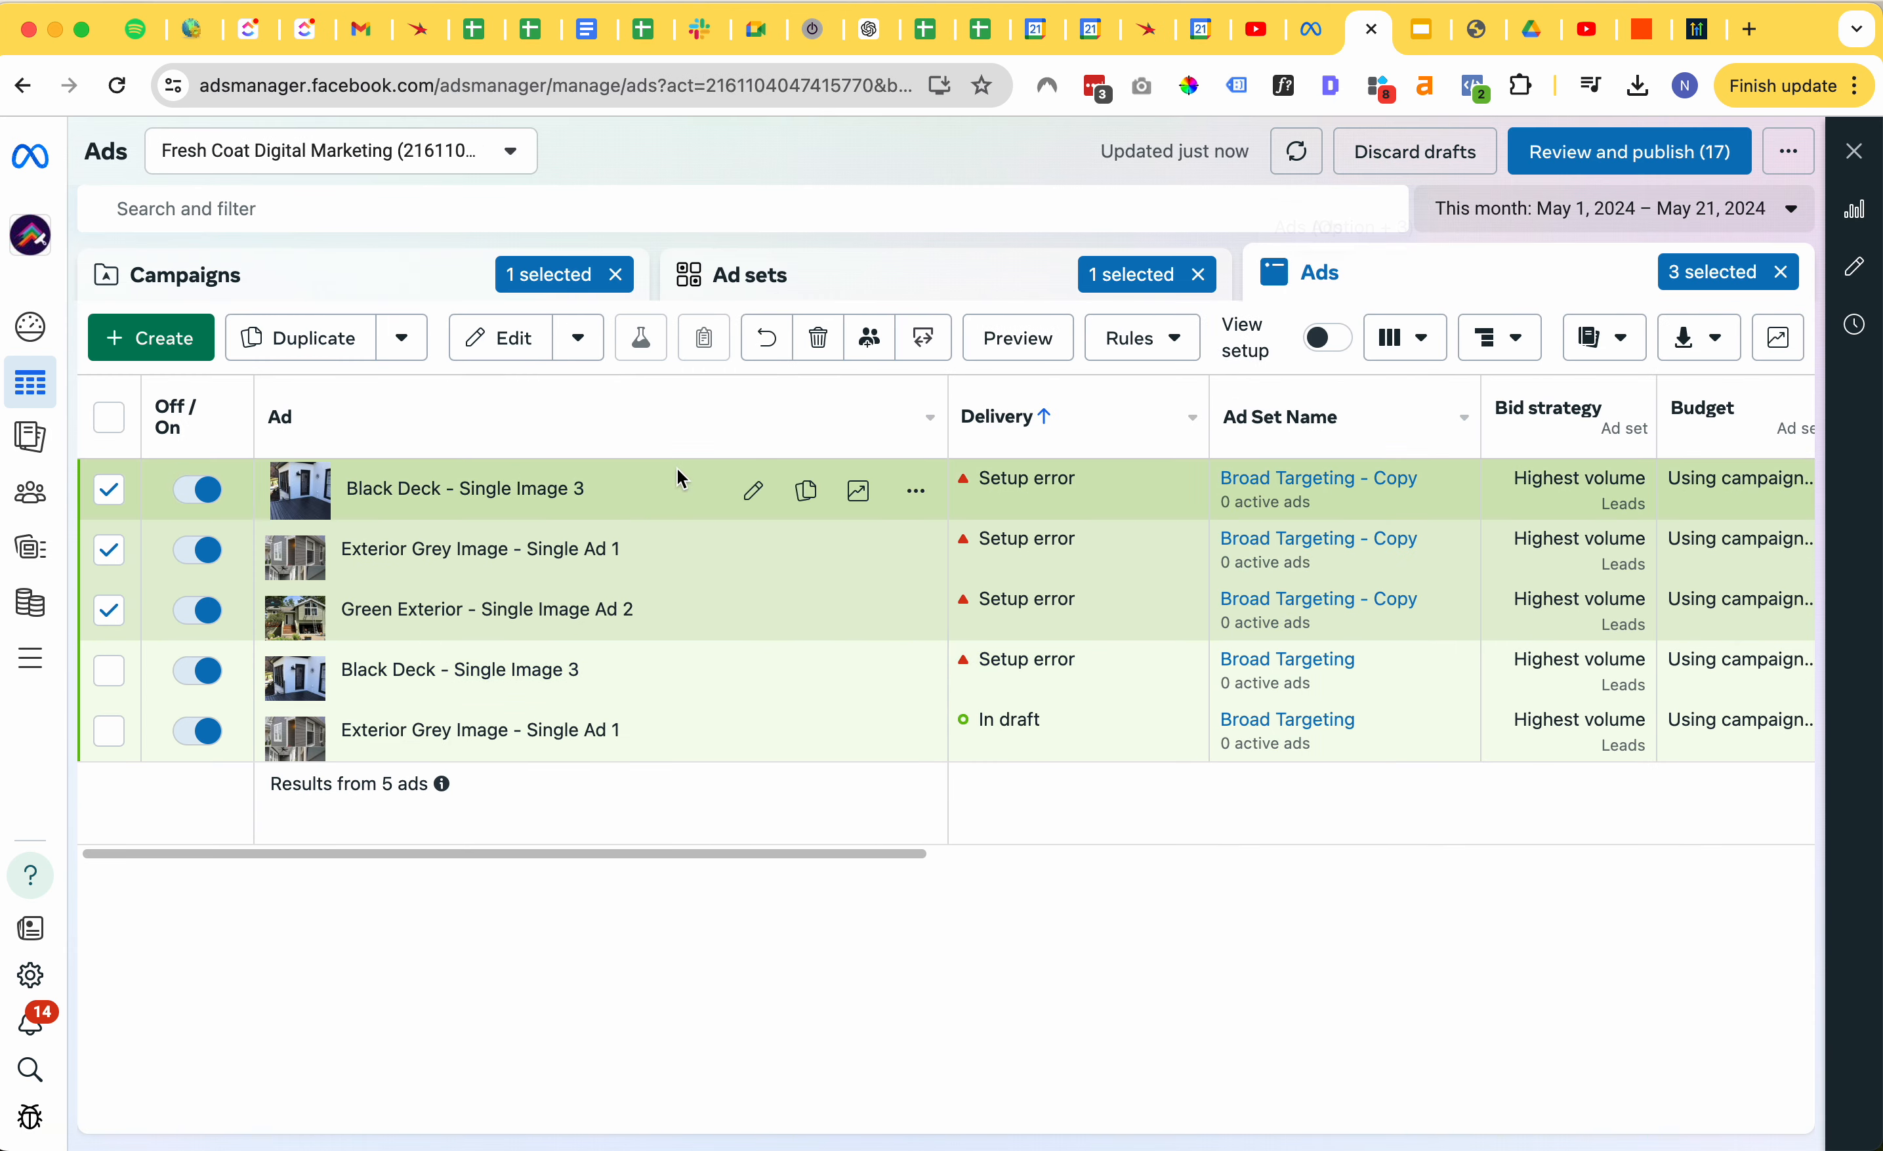
click(862, 281)
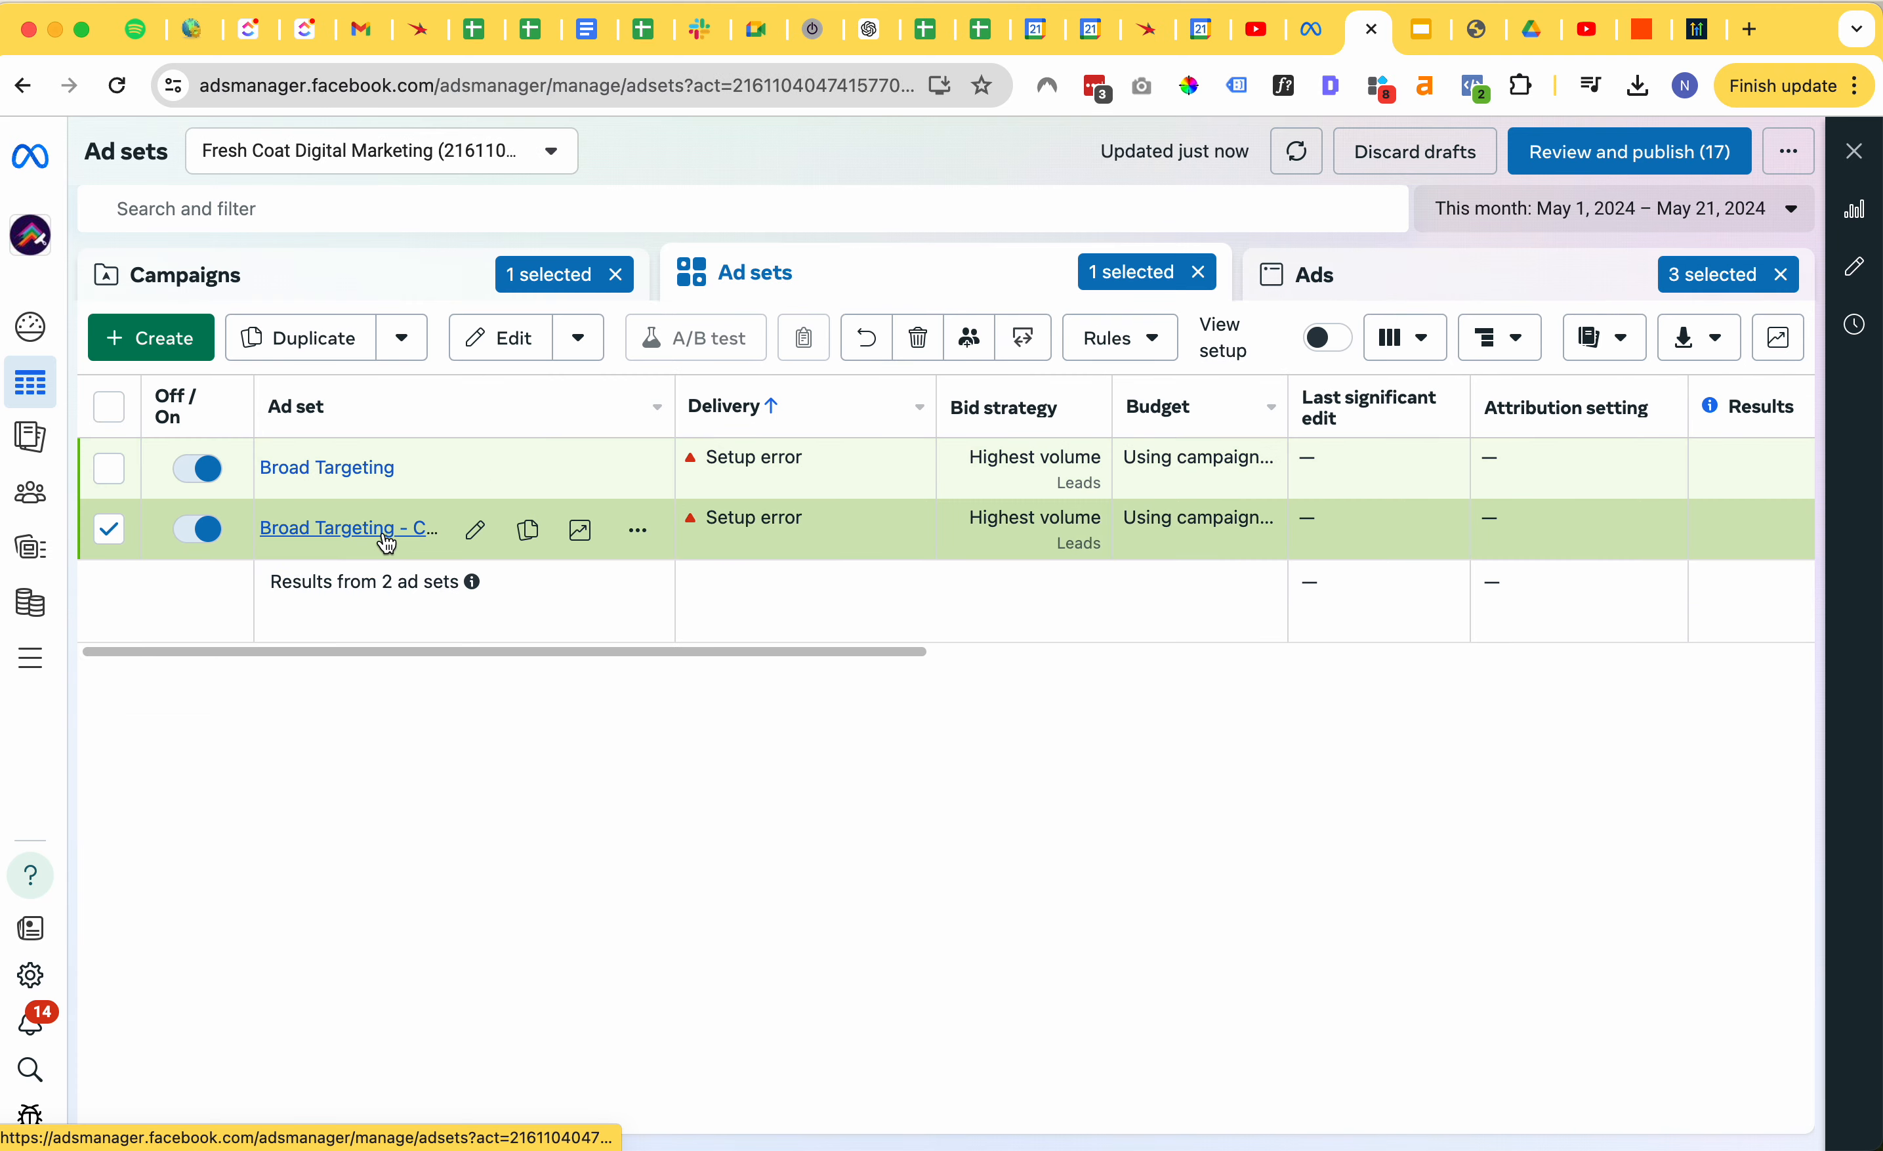
click(378, 533)
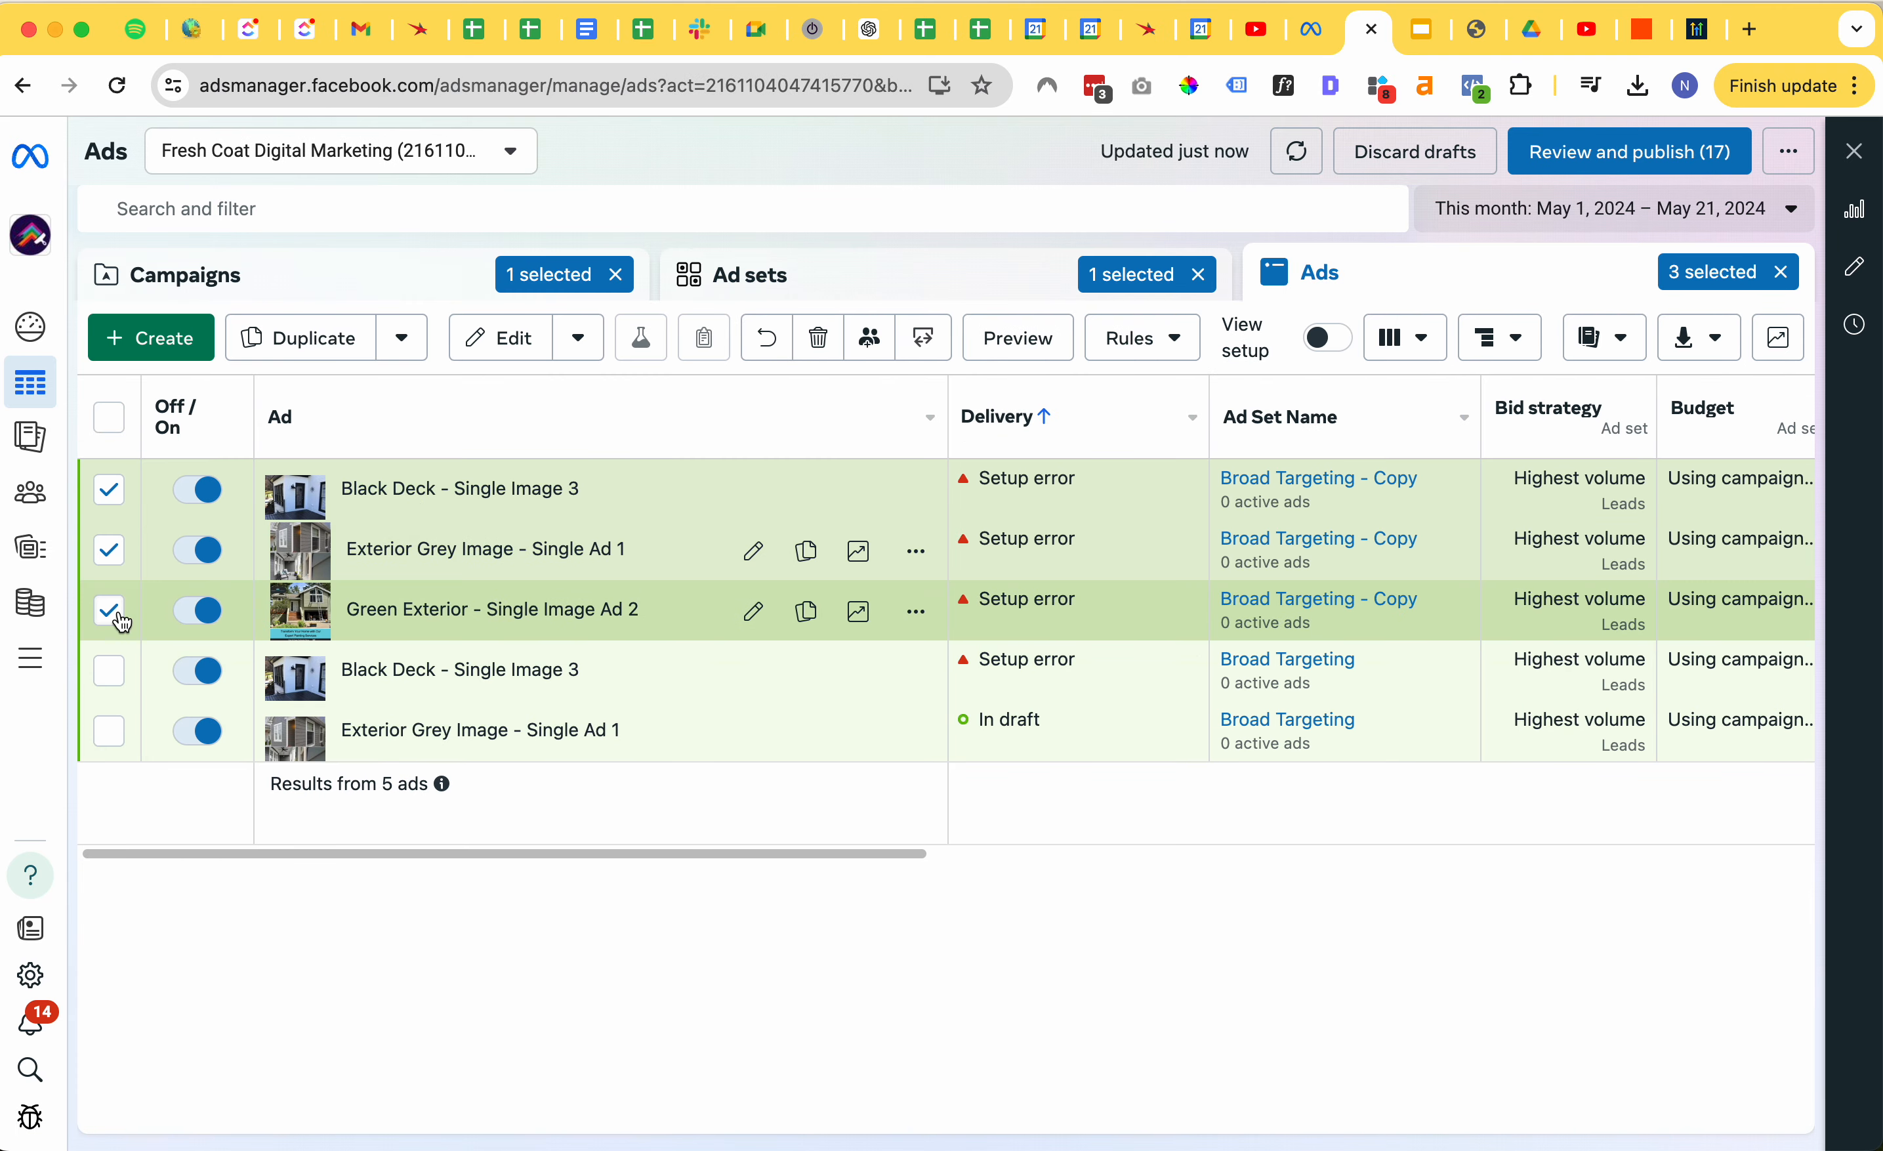
- Deselect the three duplicated ads and the Broad Targeting - Copy ad set
click(110, 611)
click(110, 549)
click(109, 490)
click(896, 267)
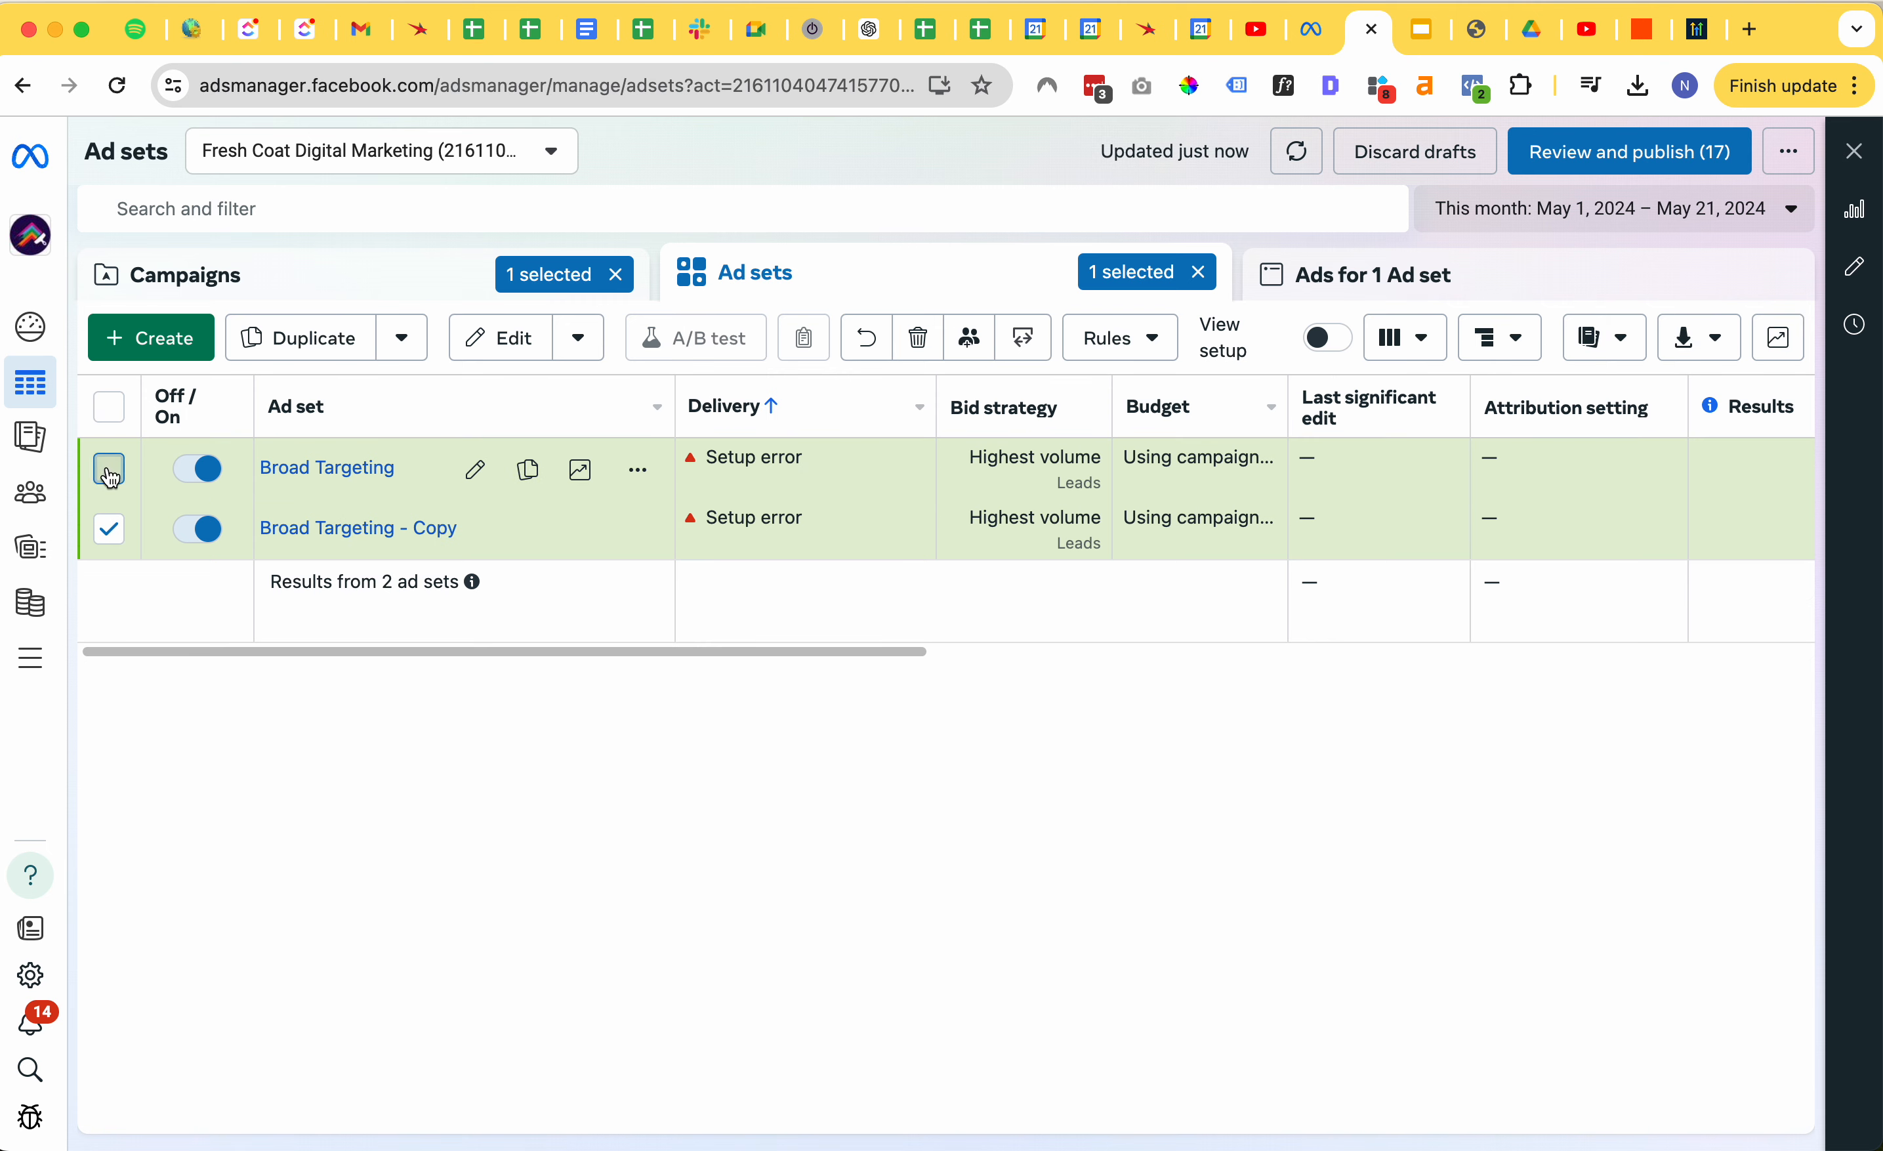
click(109, 527)
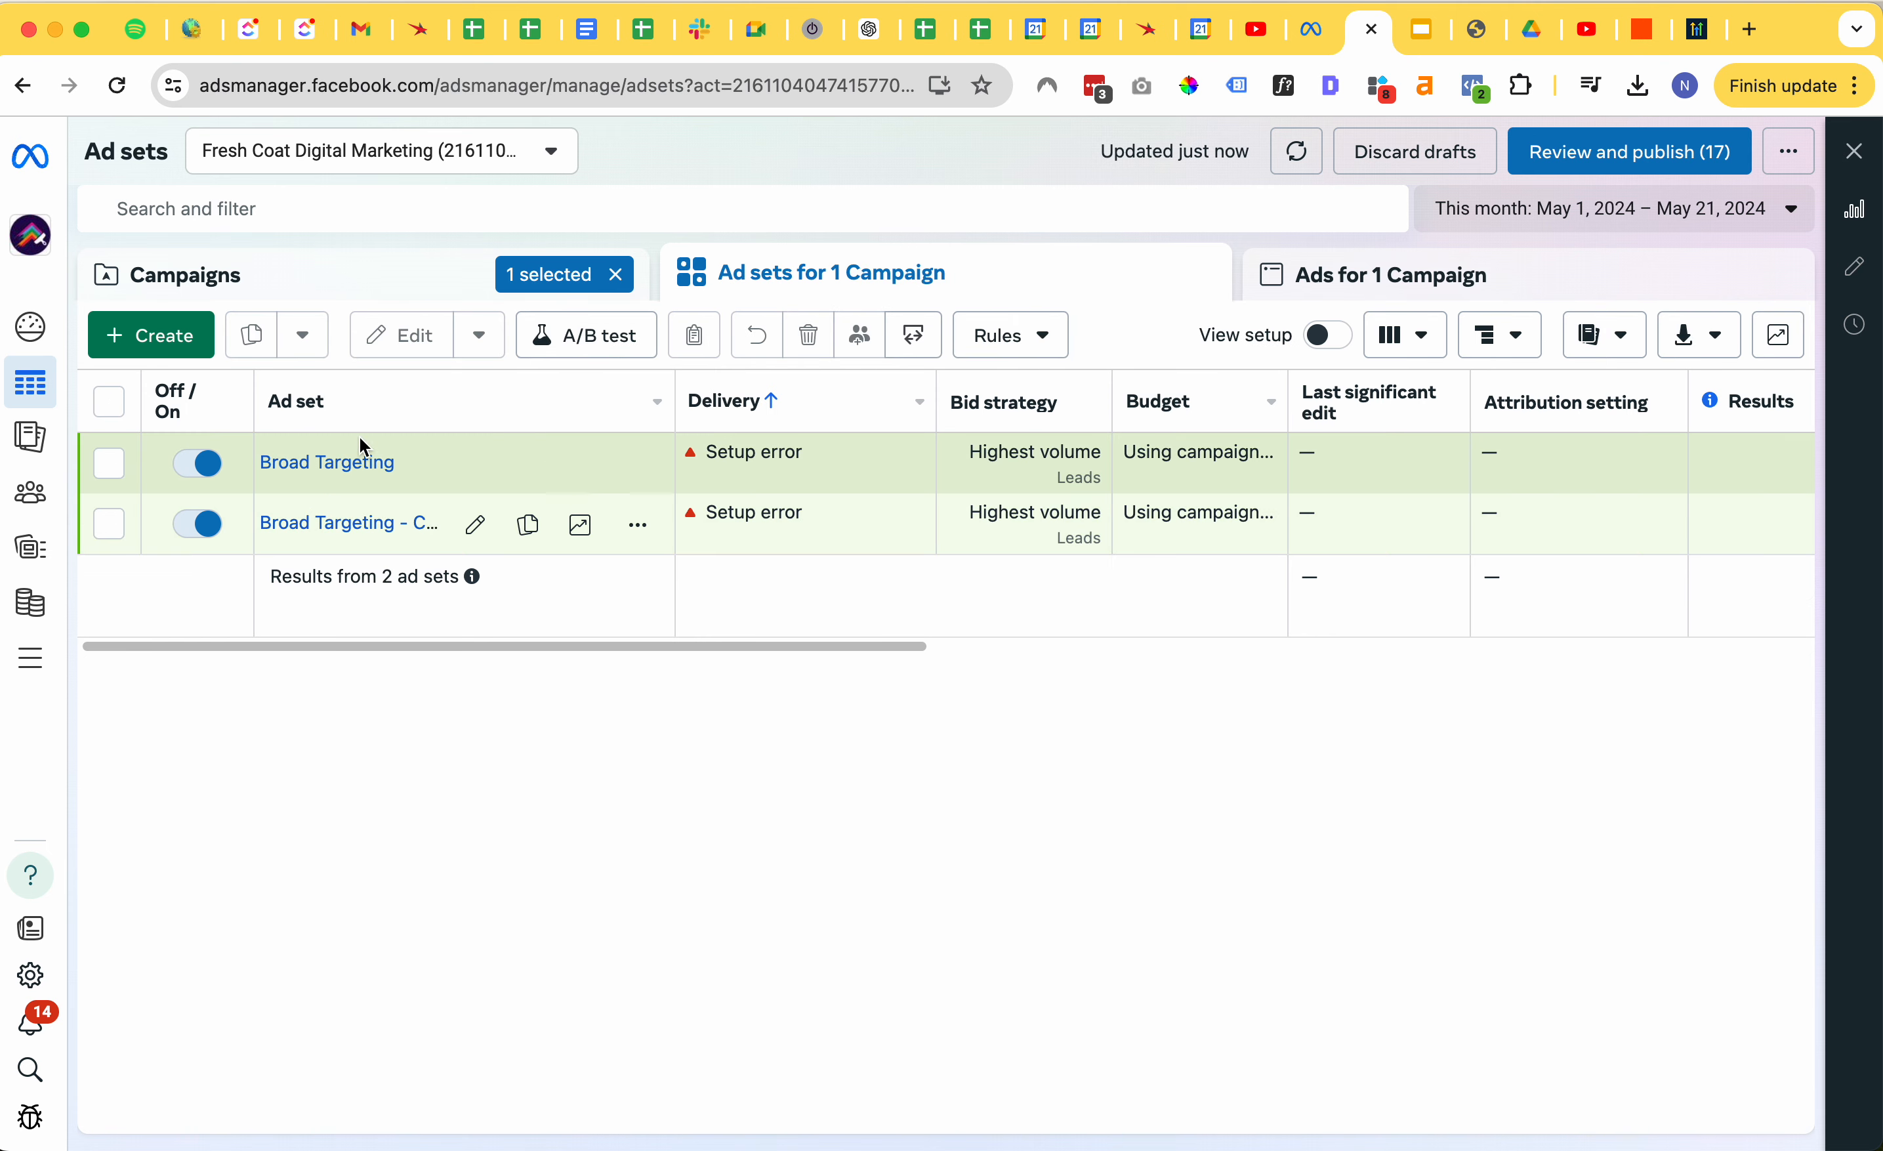
- Compare the ads belonging to the Broad Targeting ad set with those in its copy
click(338, 462)
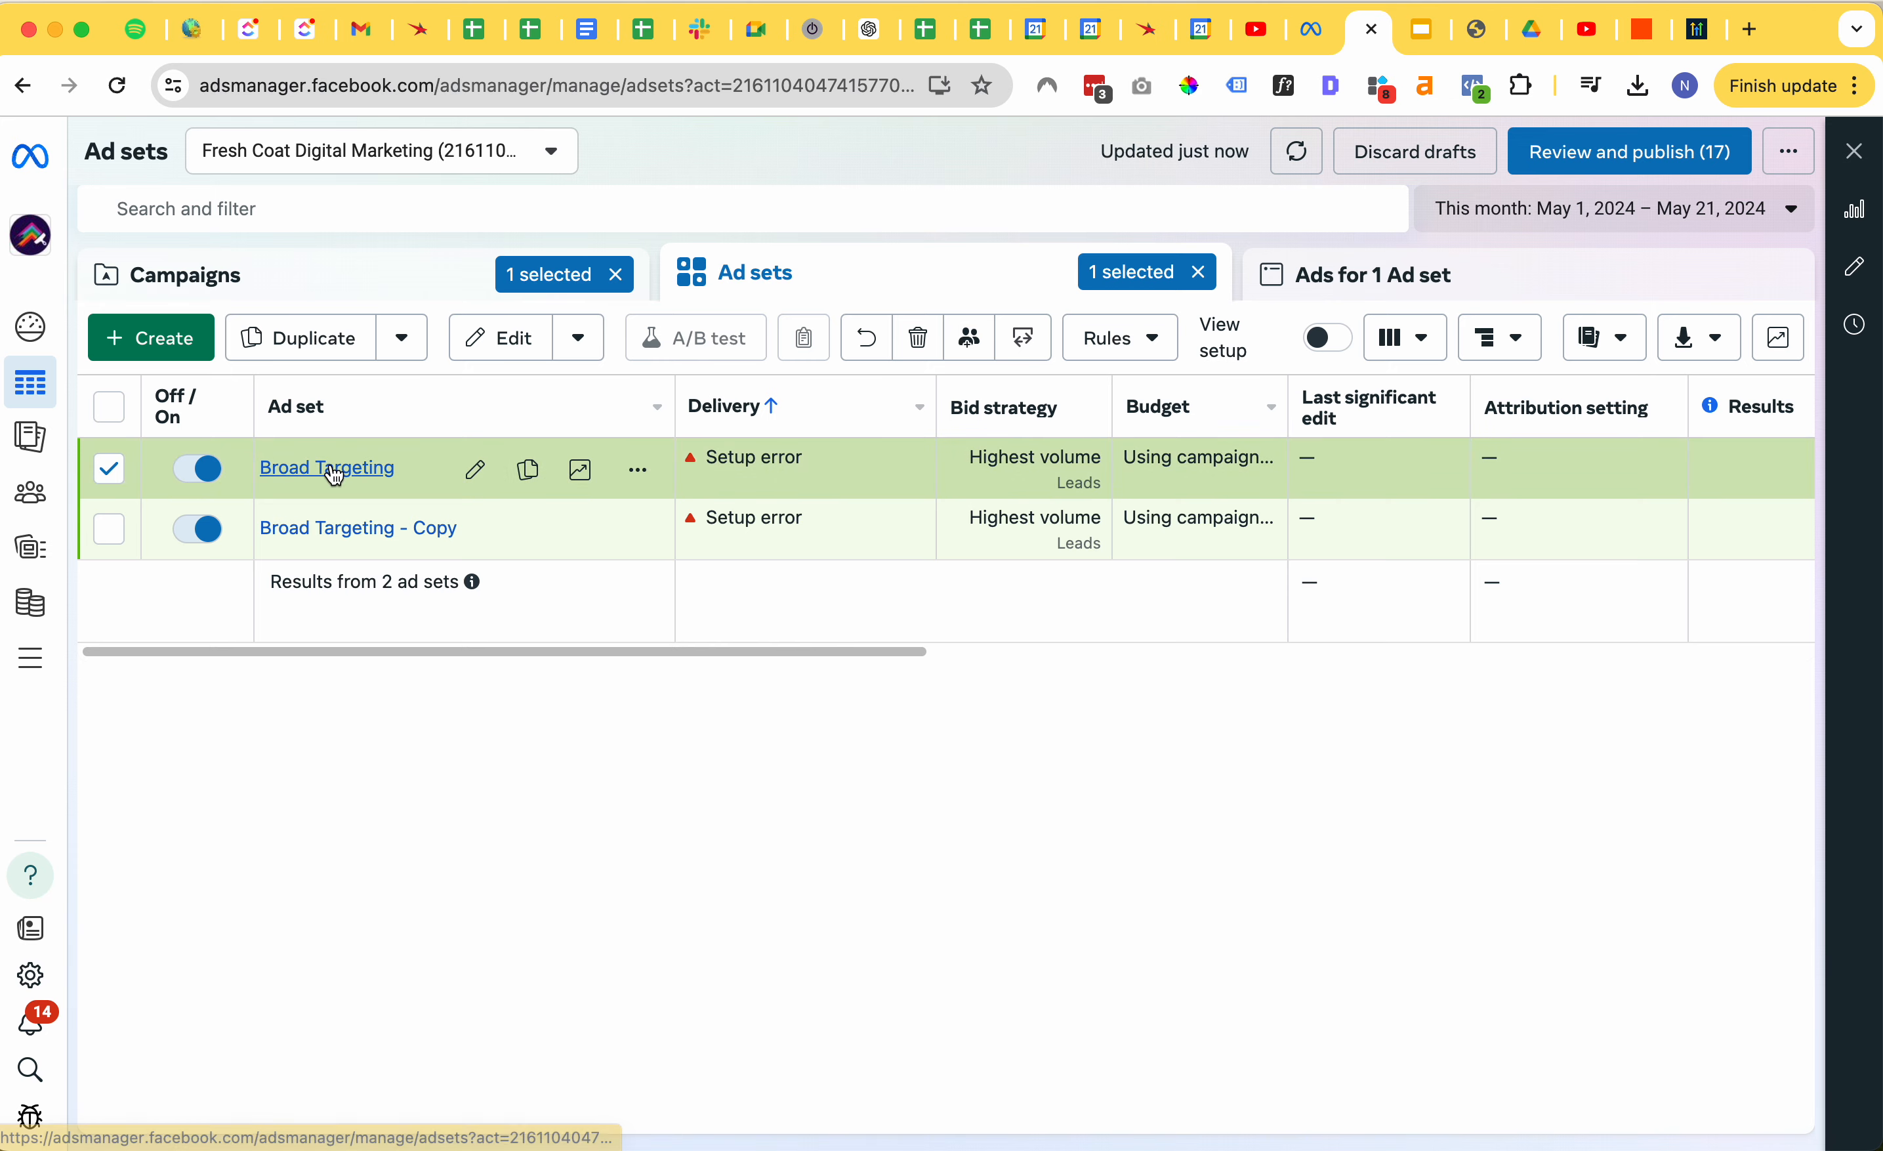
click(333, 467)
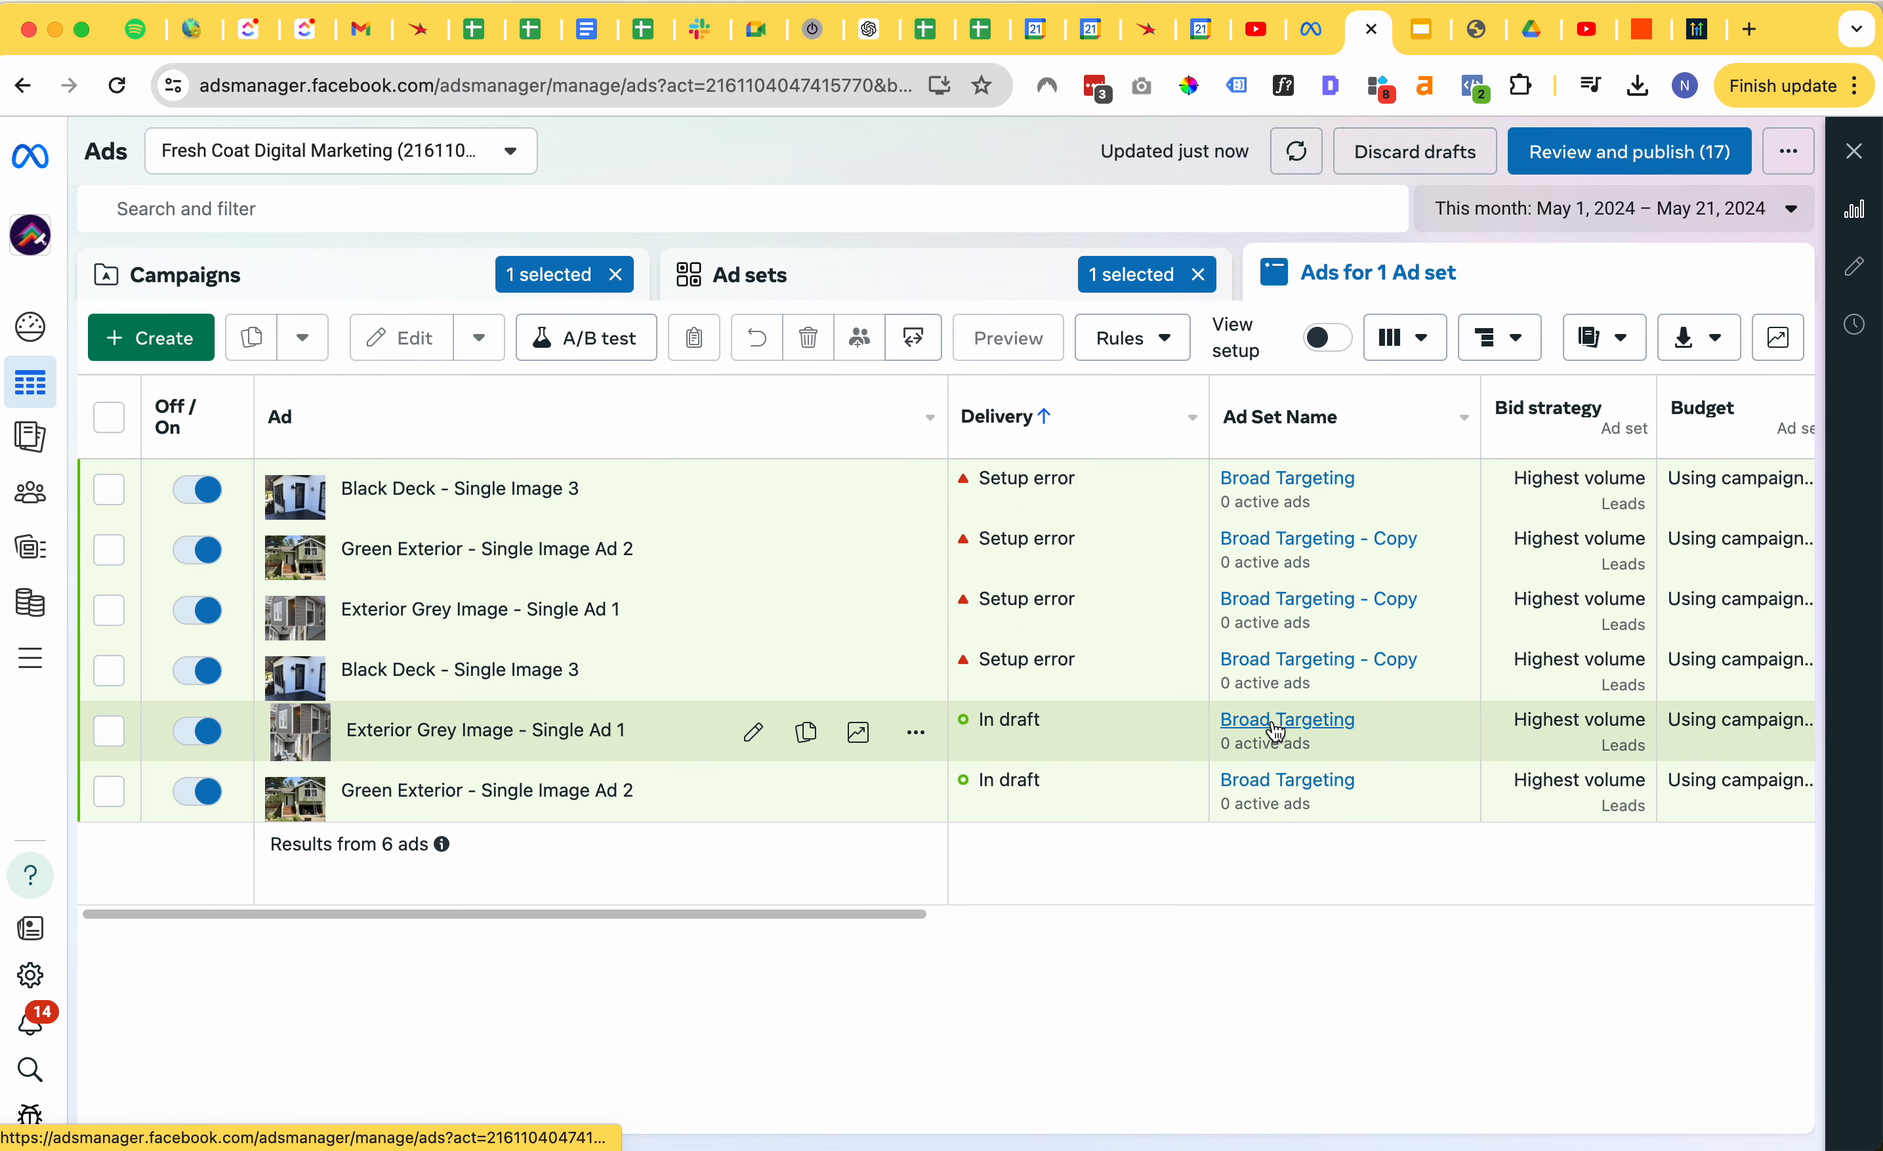
click(1000, 263)
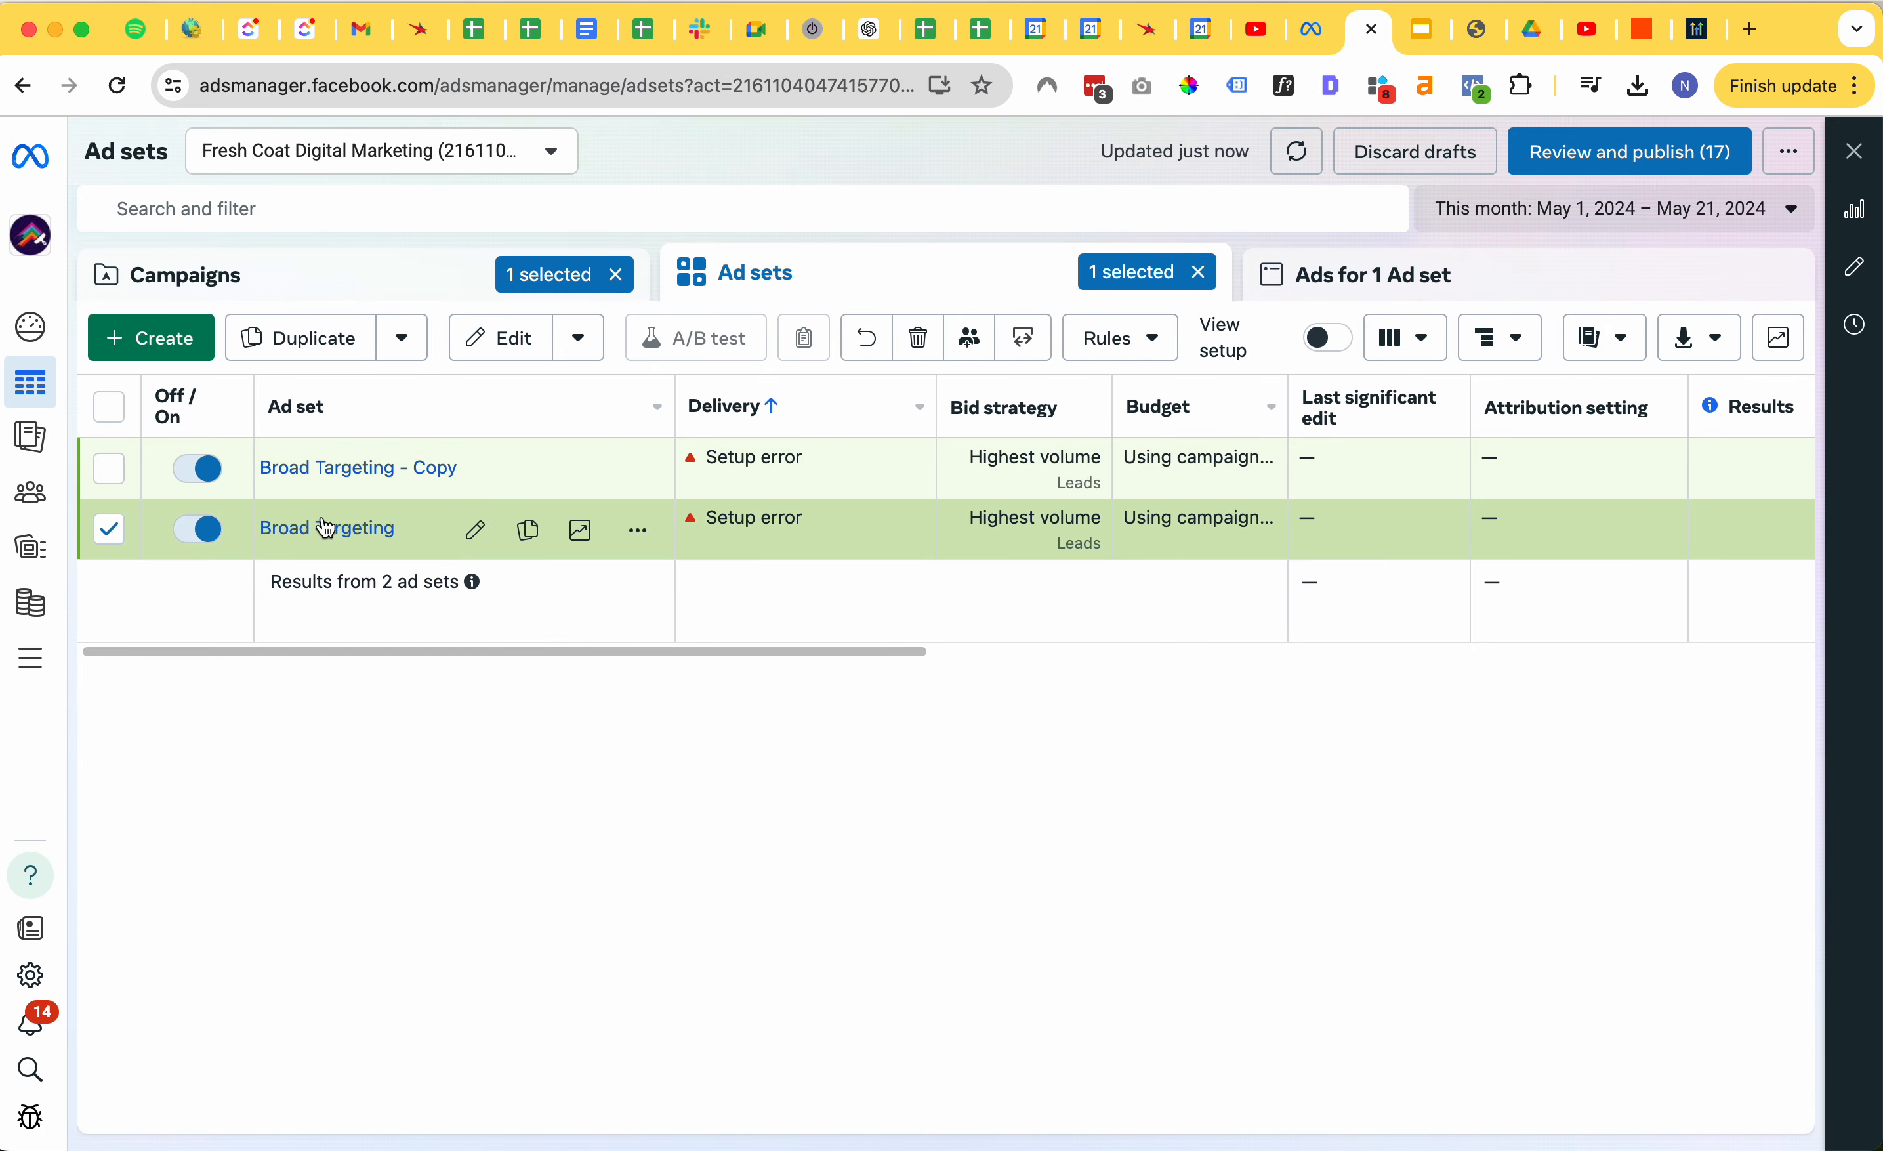
click(317, 467)
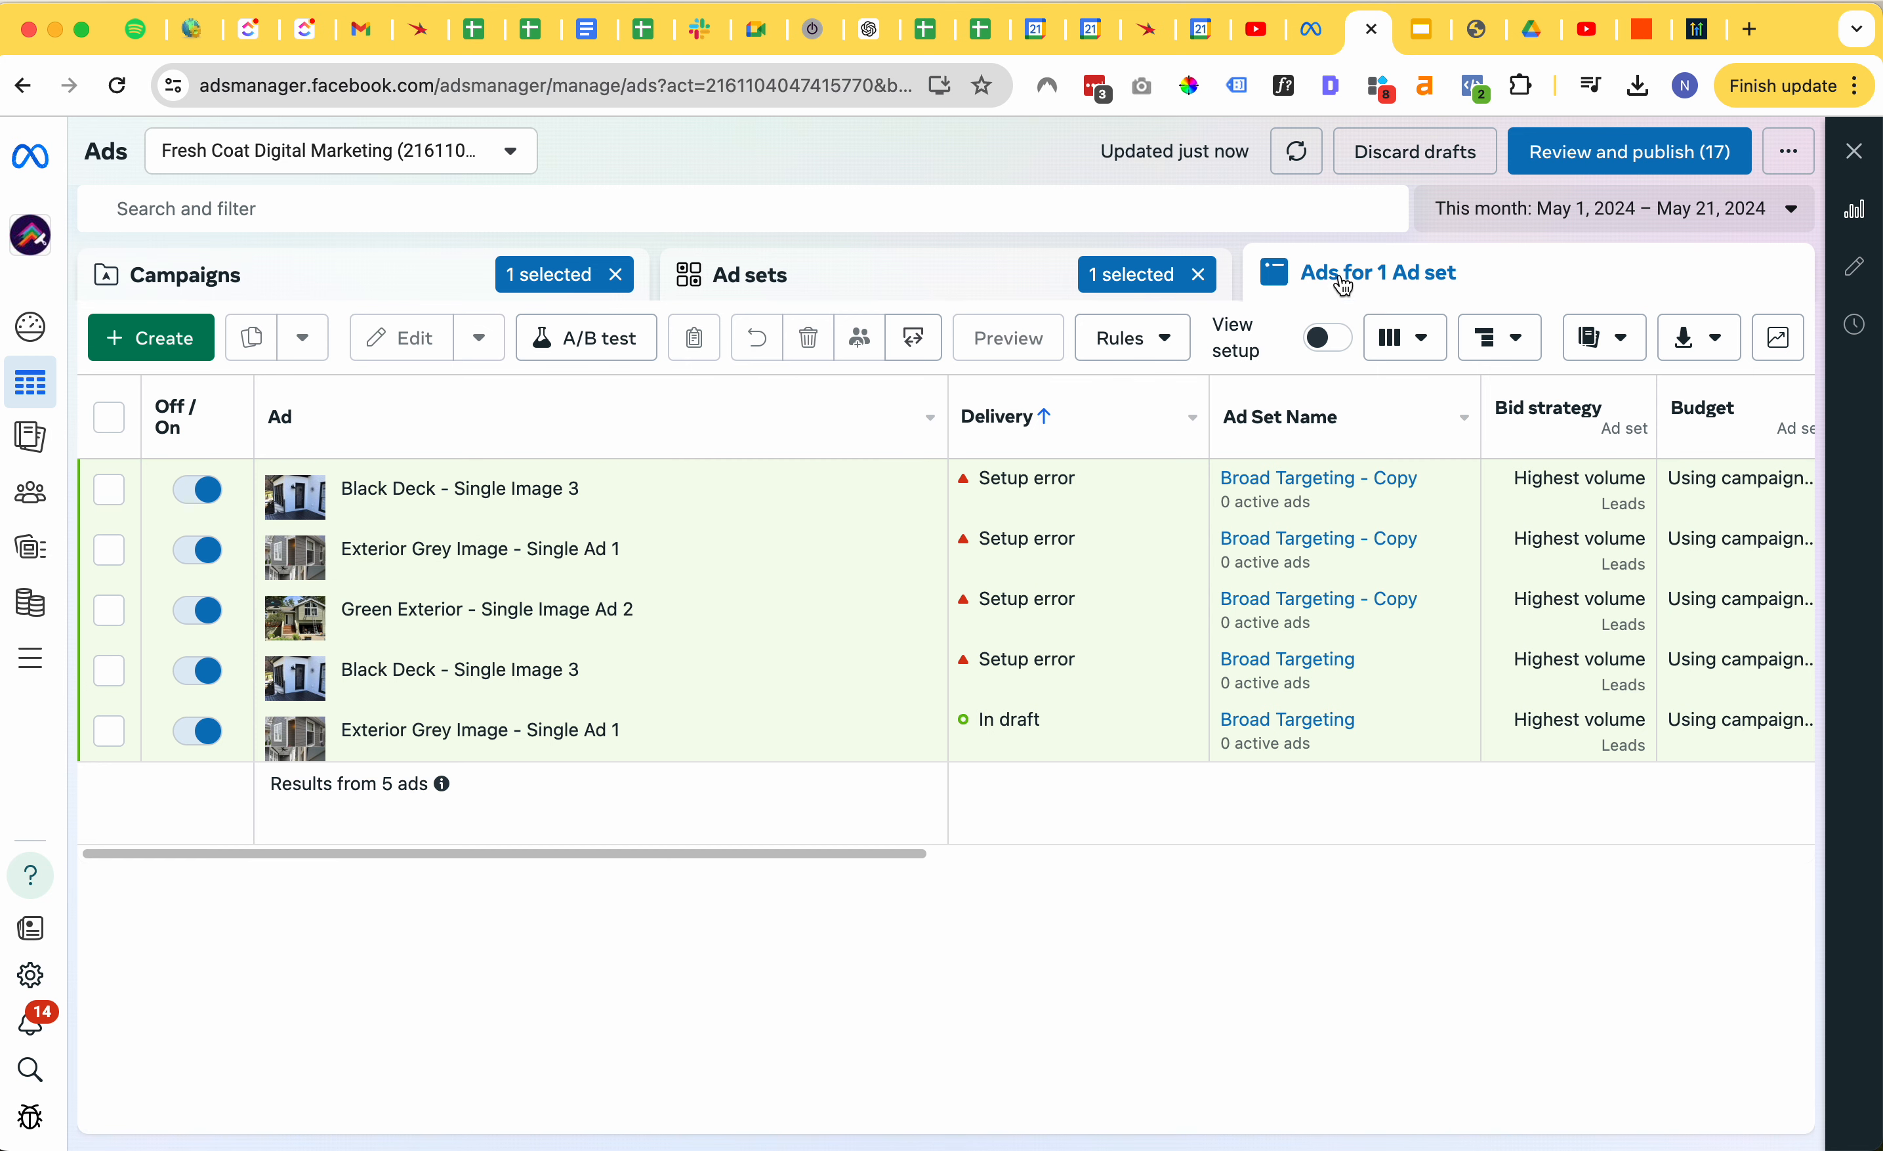
click(874, 281)
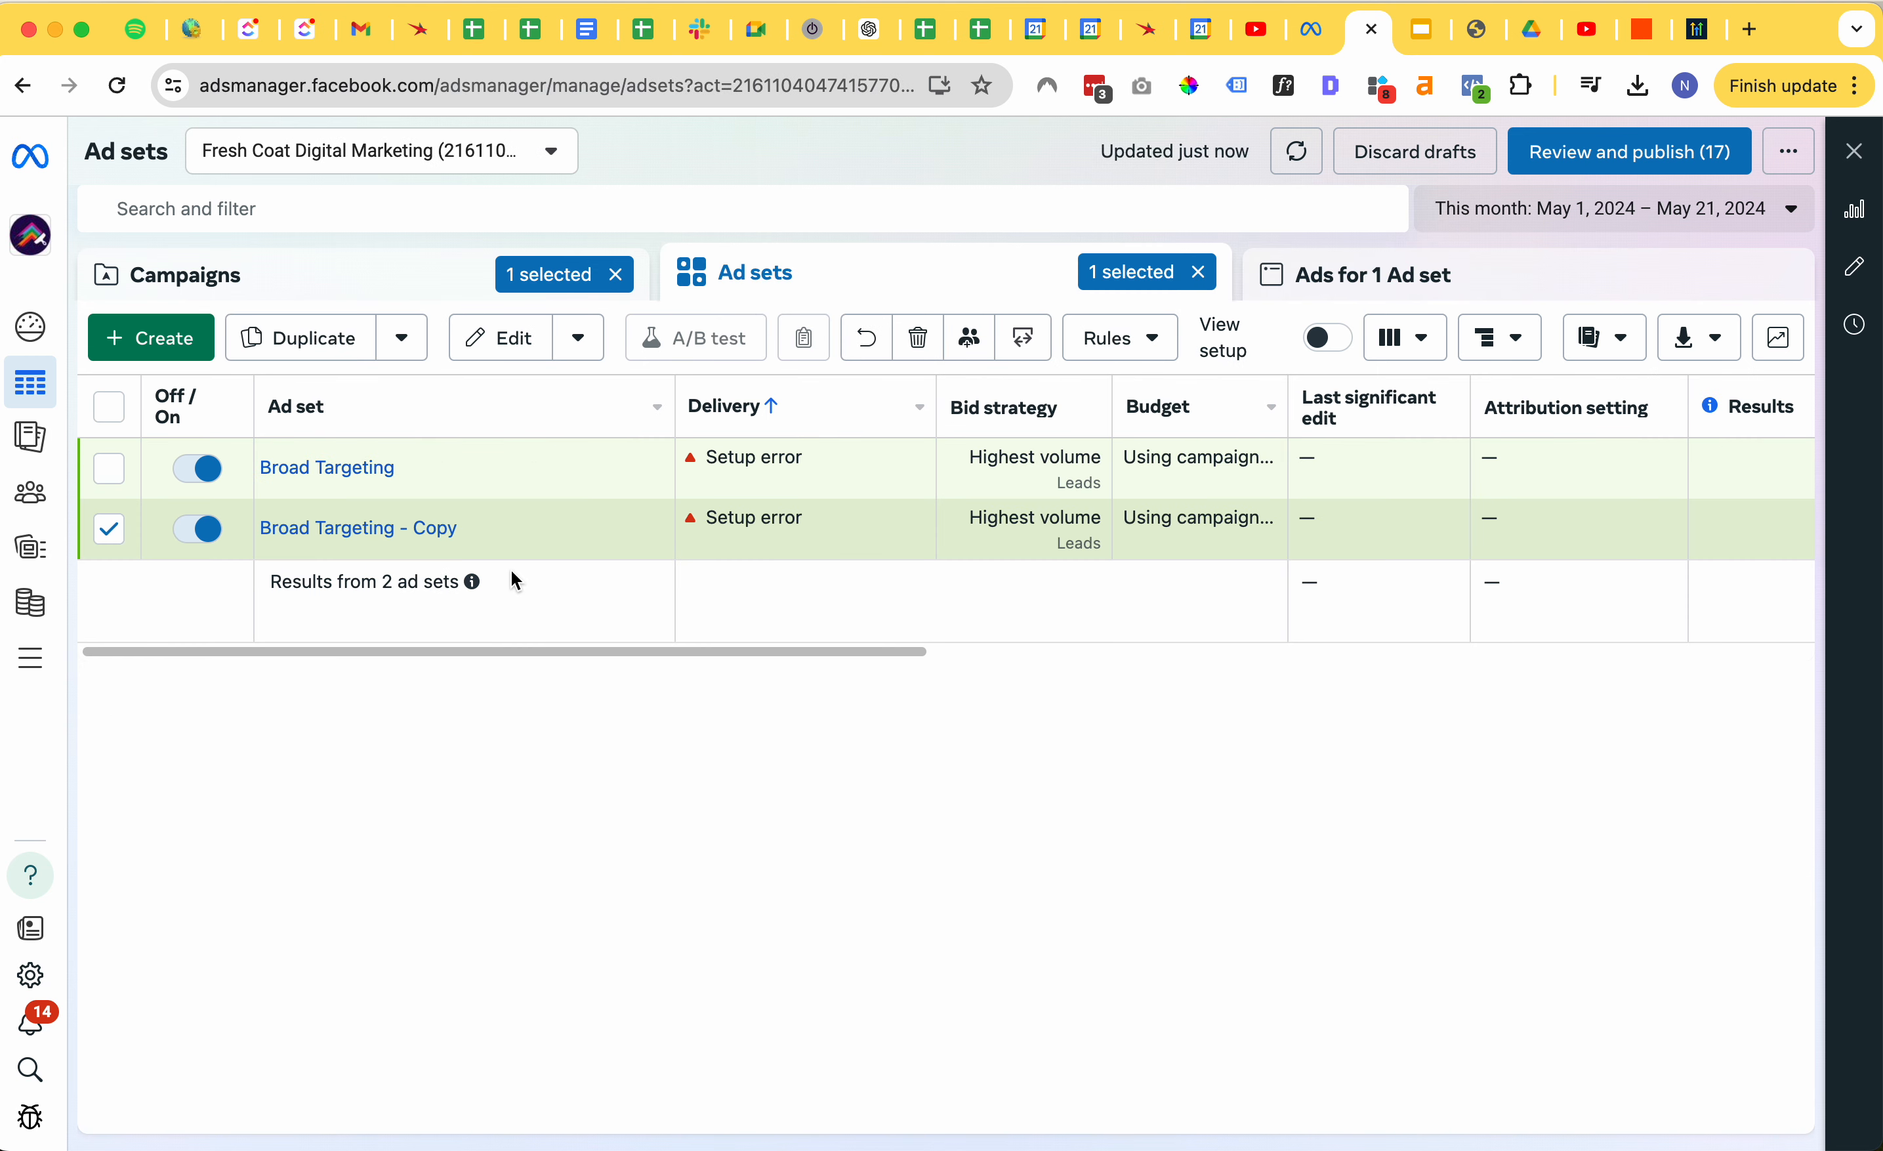
click(109, 531)
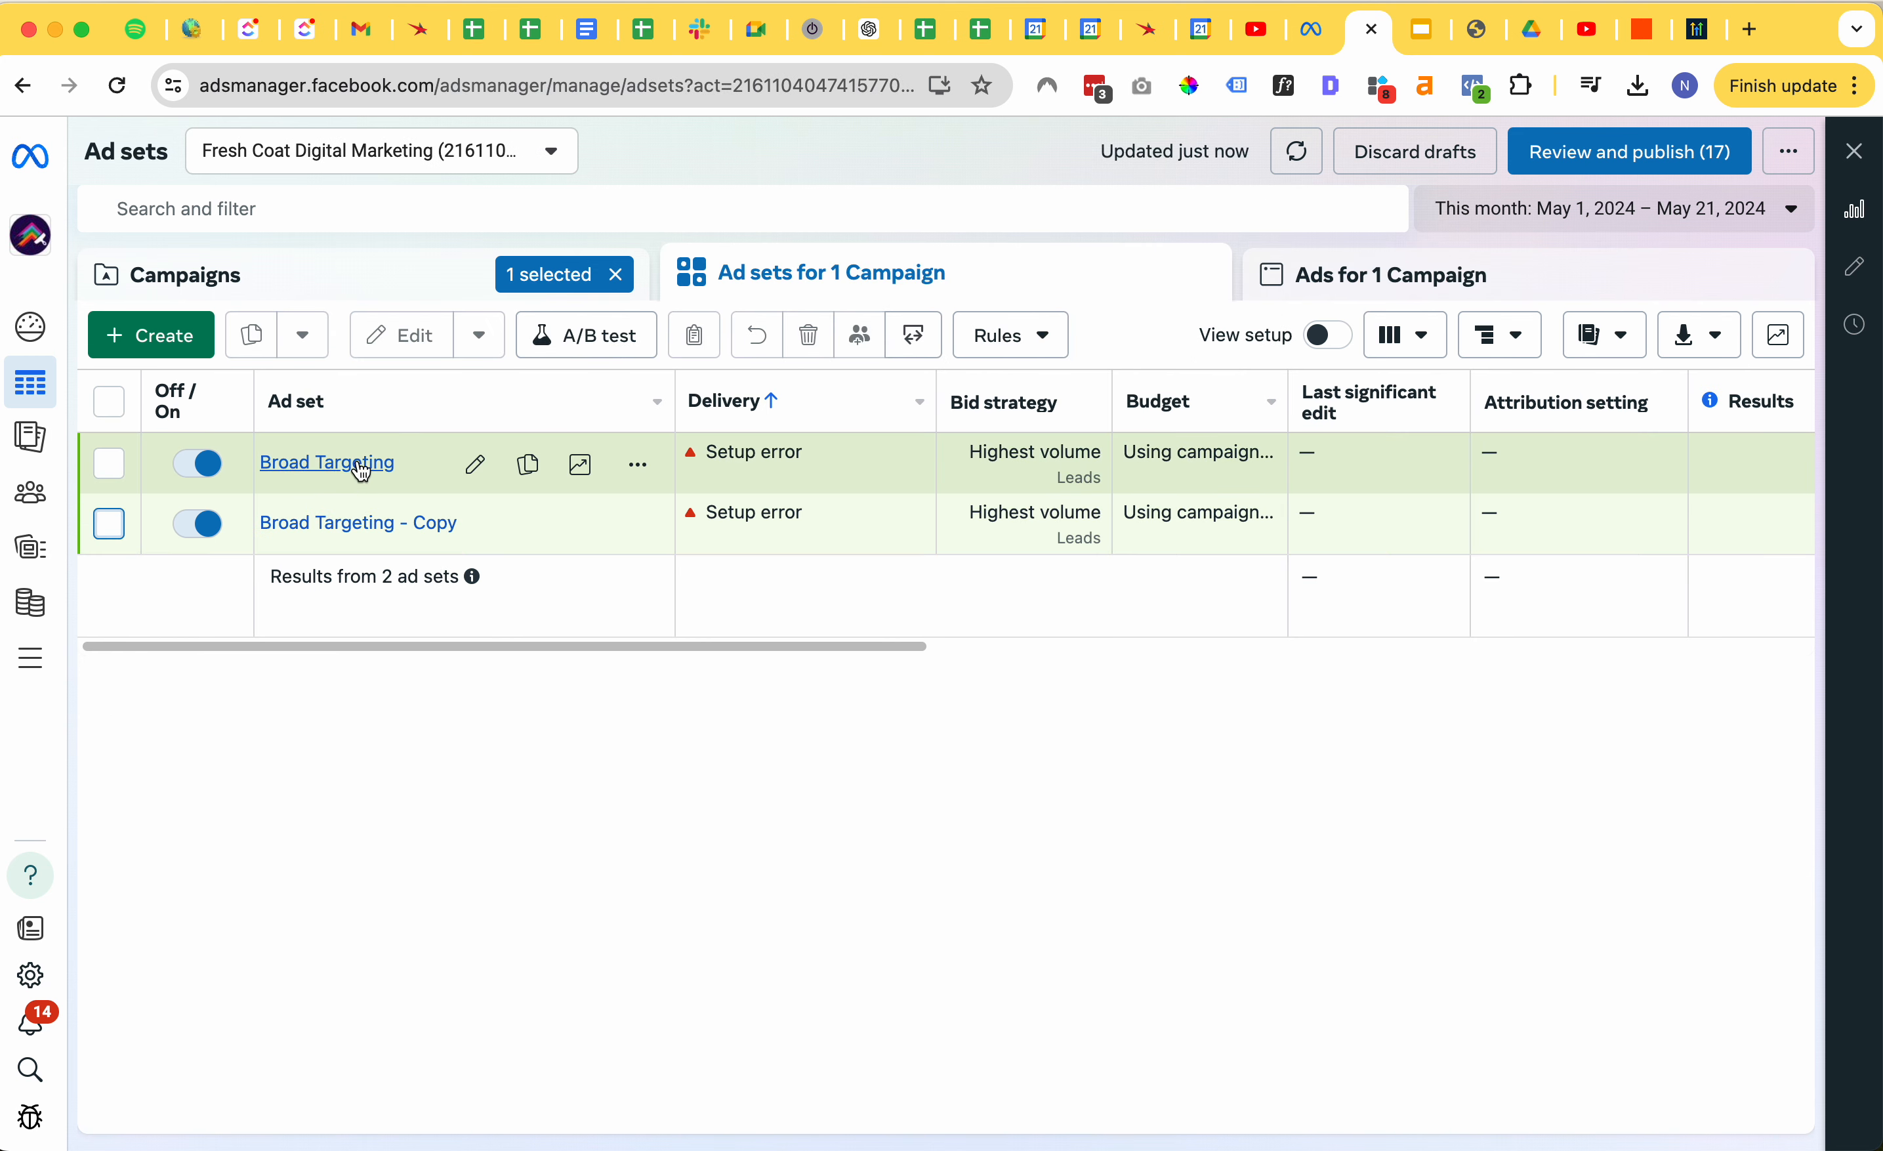
click(335, 471)
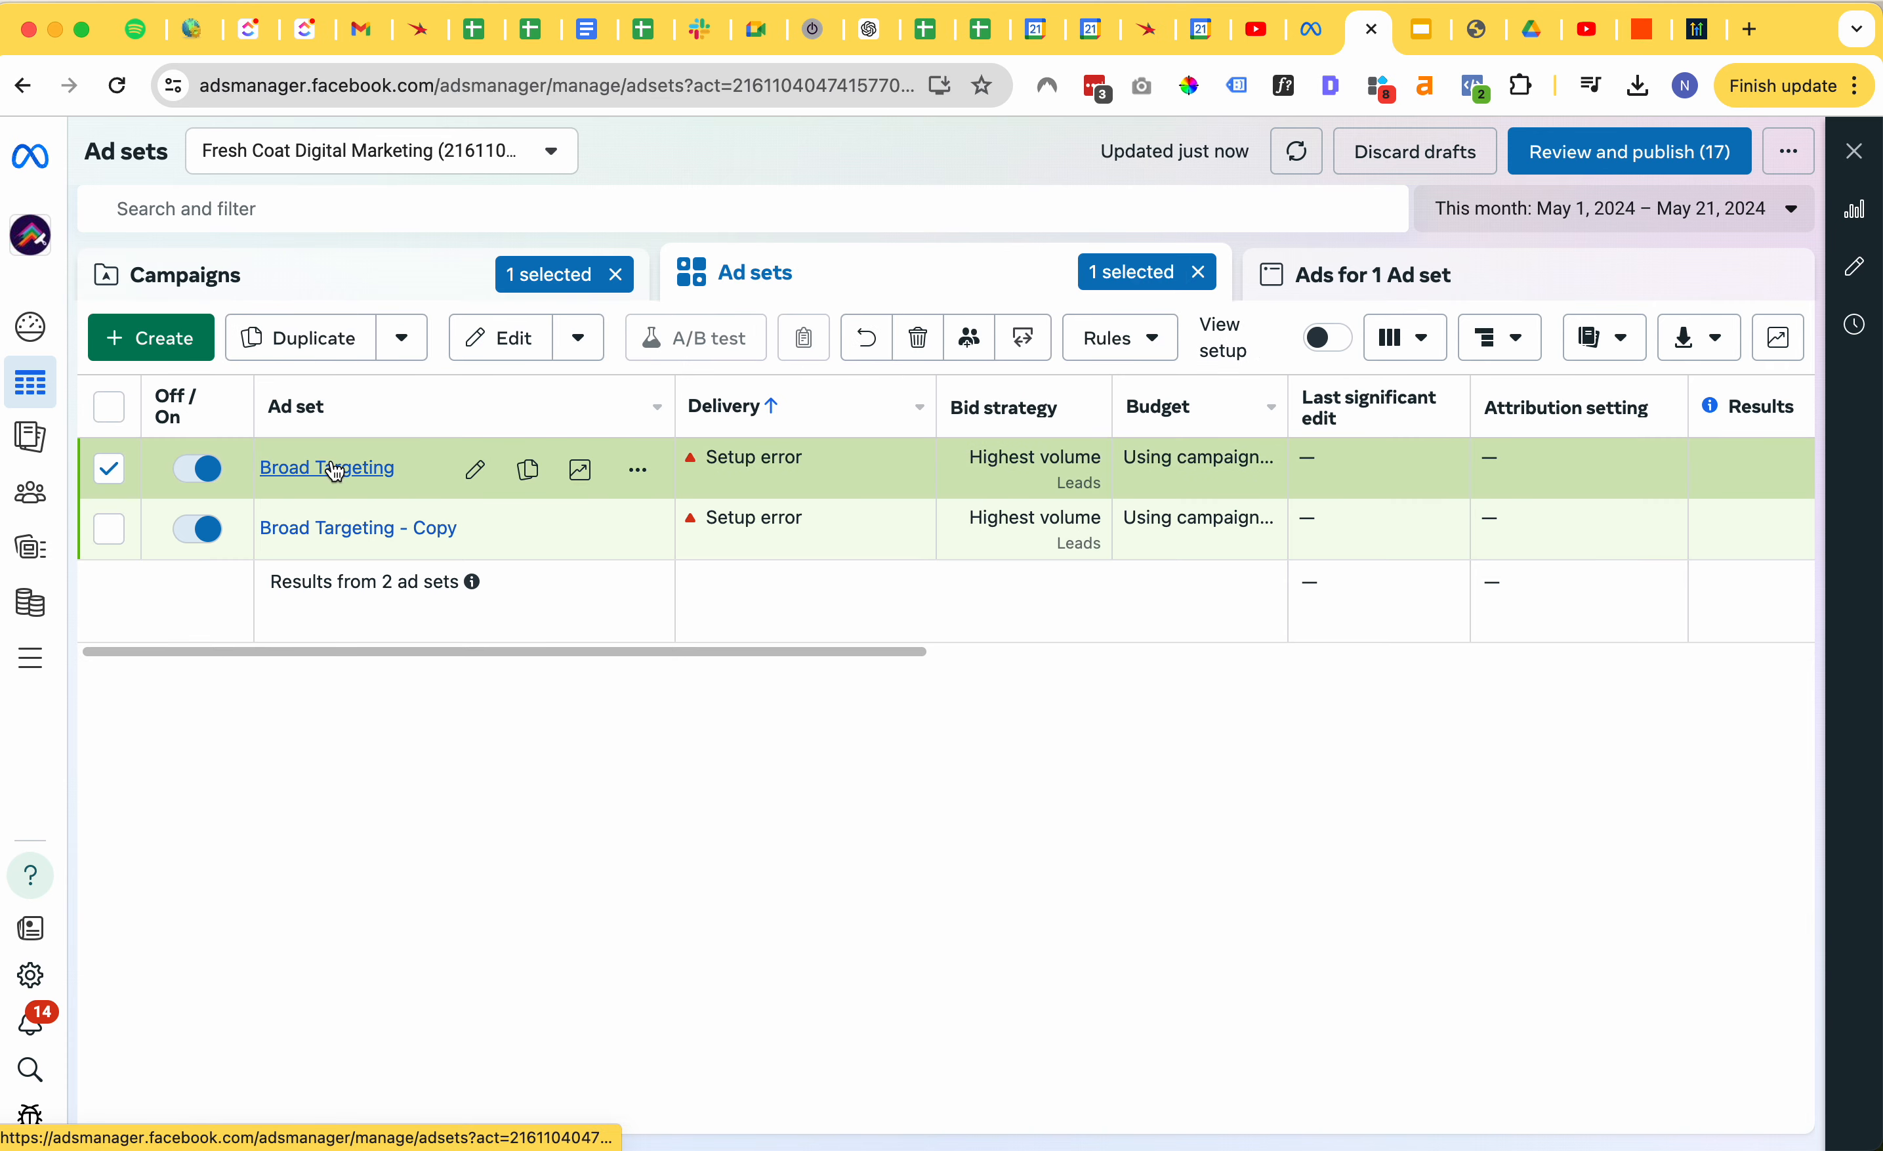
click(833, 285)
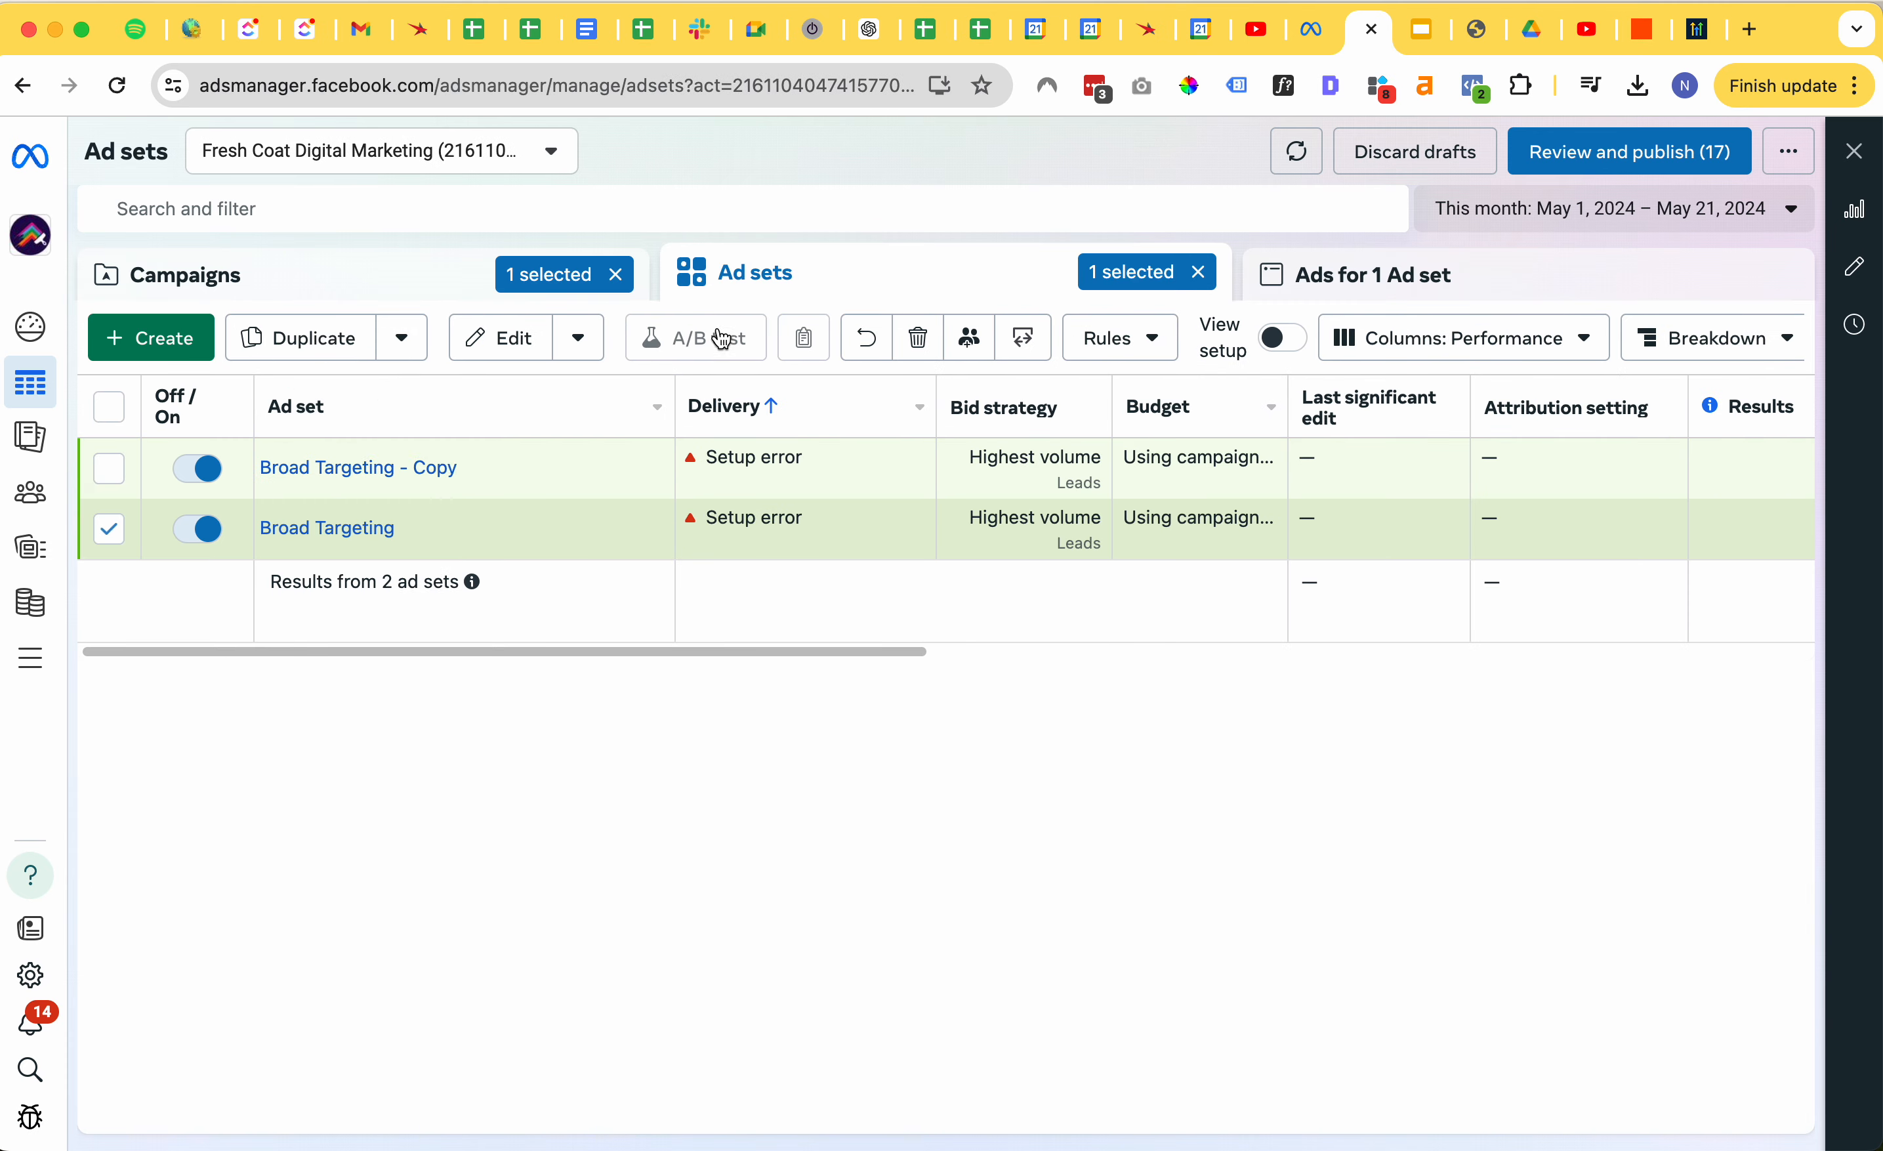
- Examine the Broad Targeting - Copy ad set's conversion, location, age and detailed targeting settings
click(500, 475)
scroll(800, 475, down, 10)
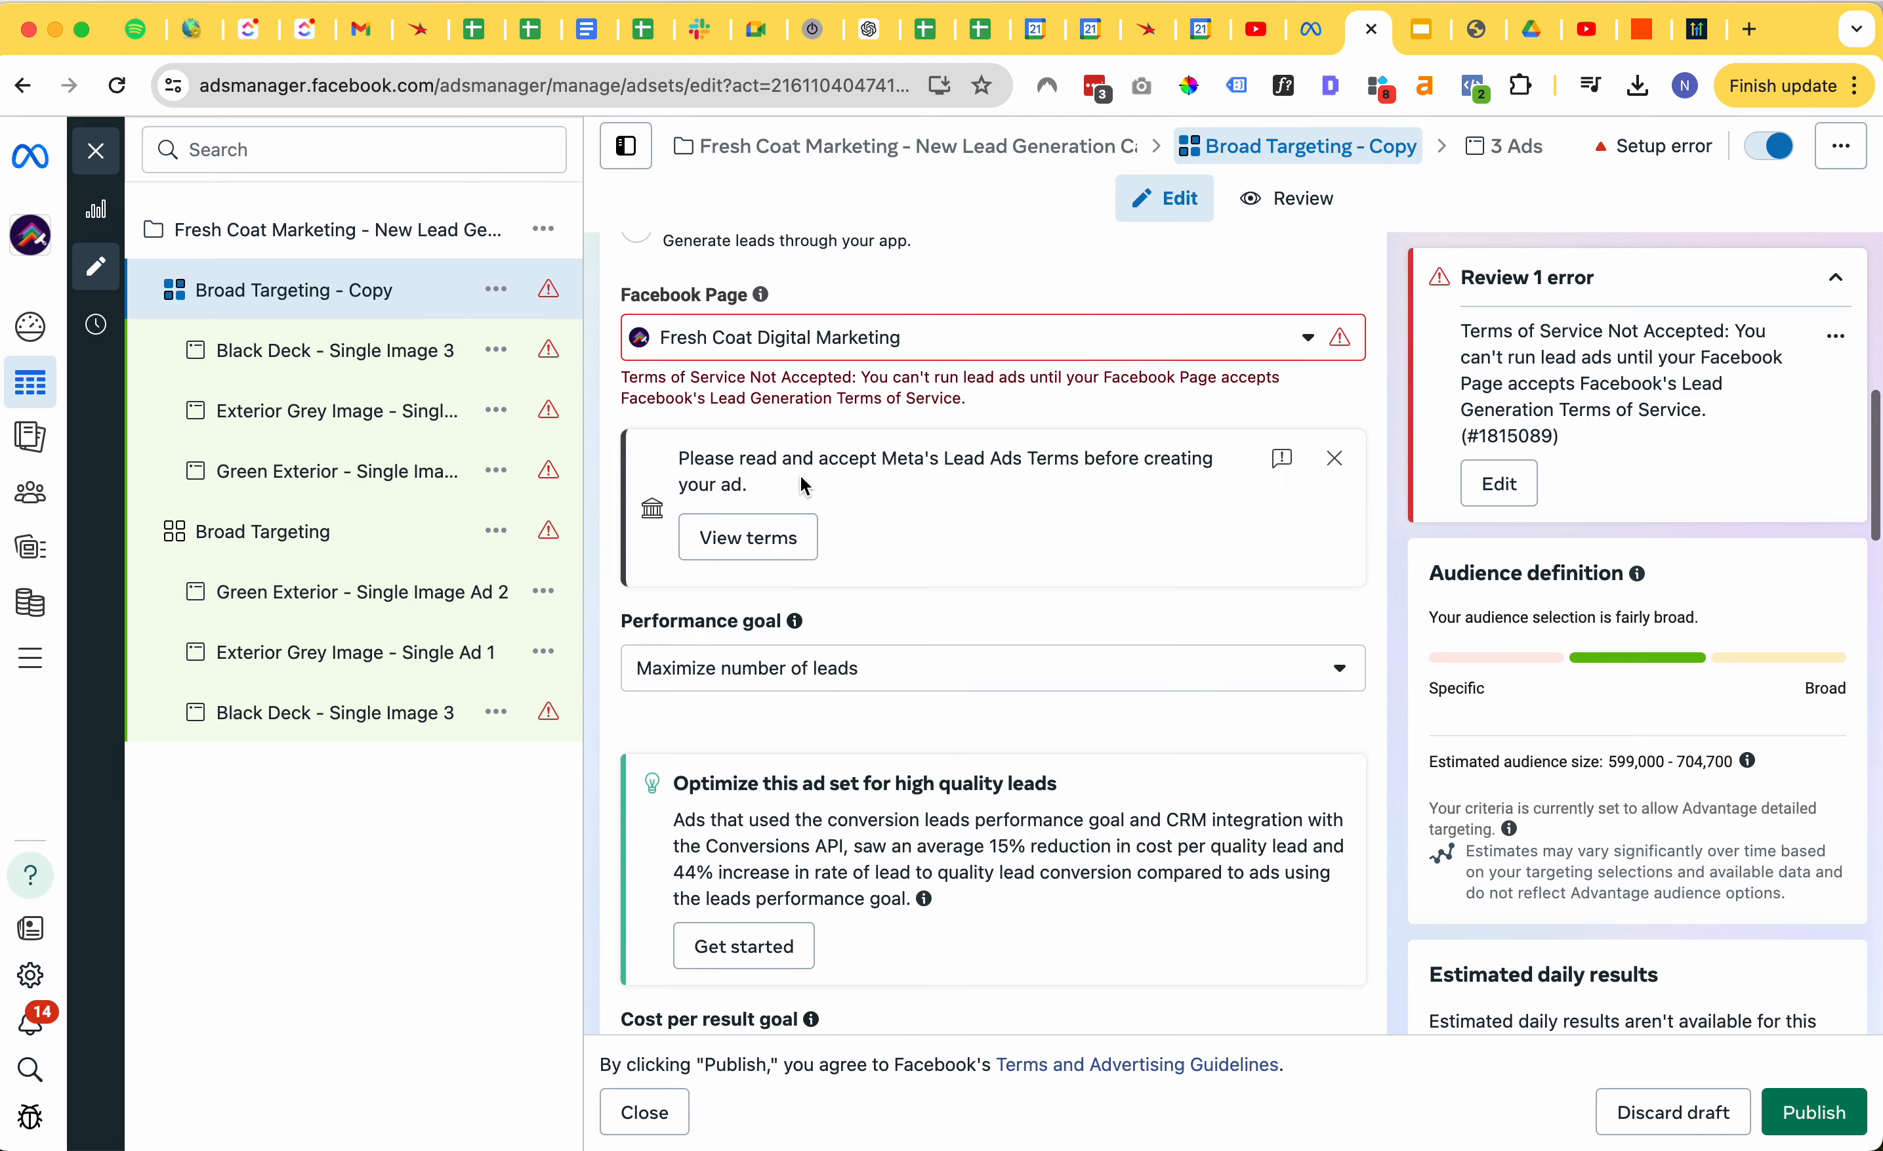
scroll(799, 476, down, 10)
scroll(918, 596, down, 3)
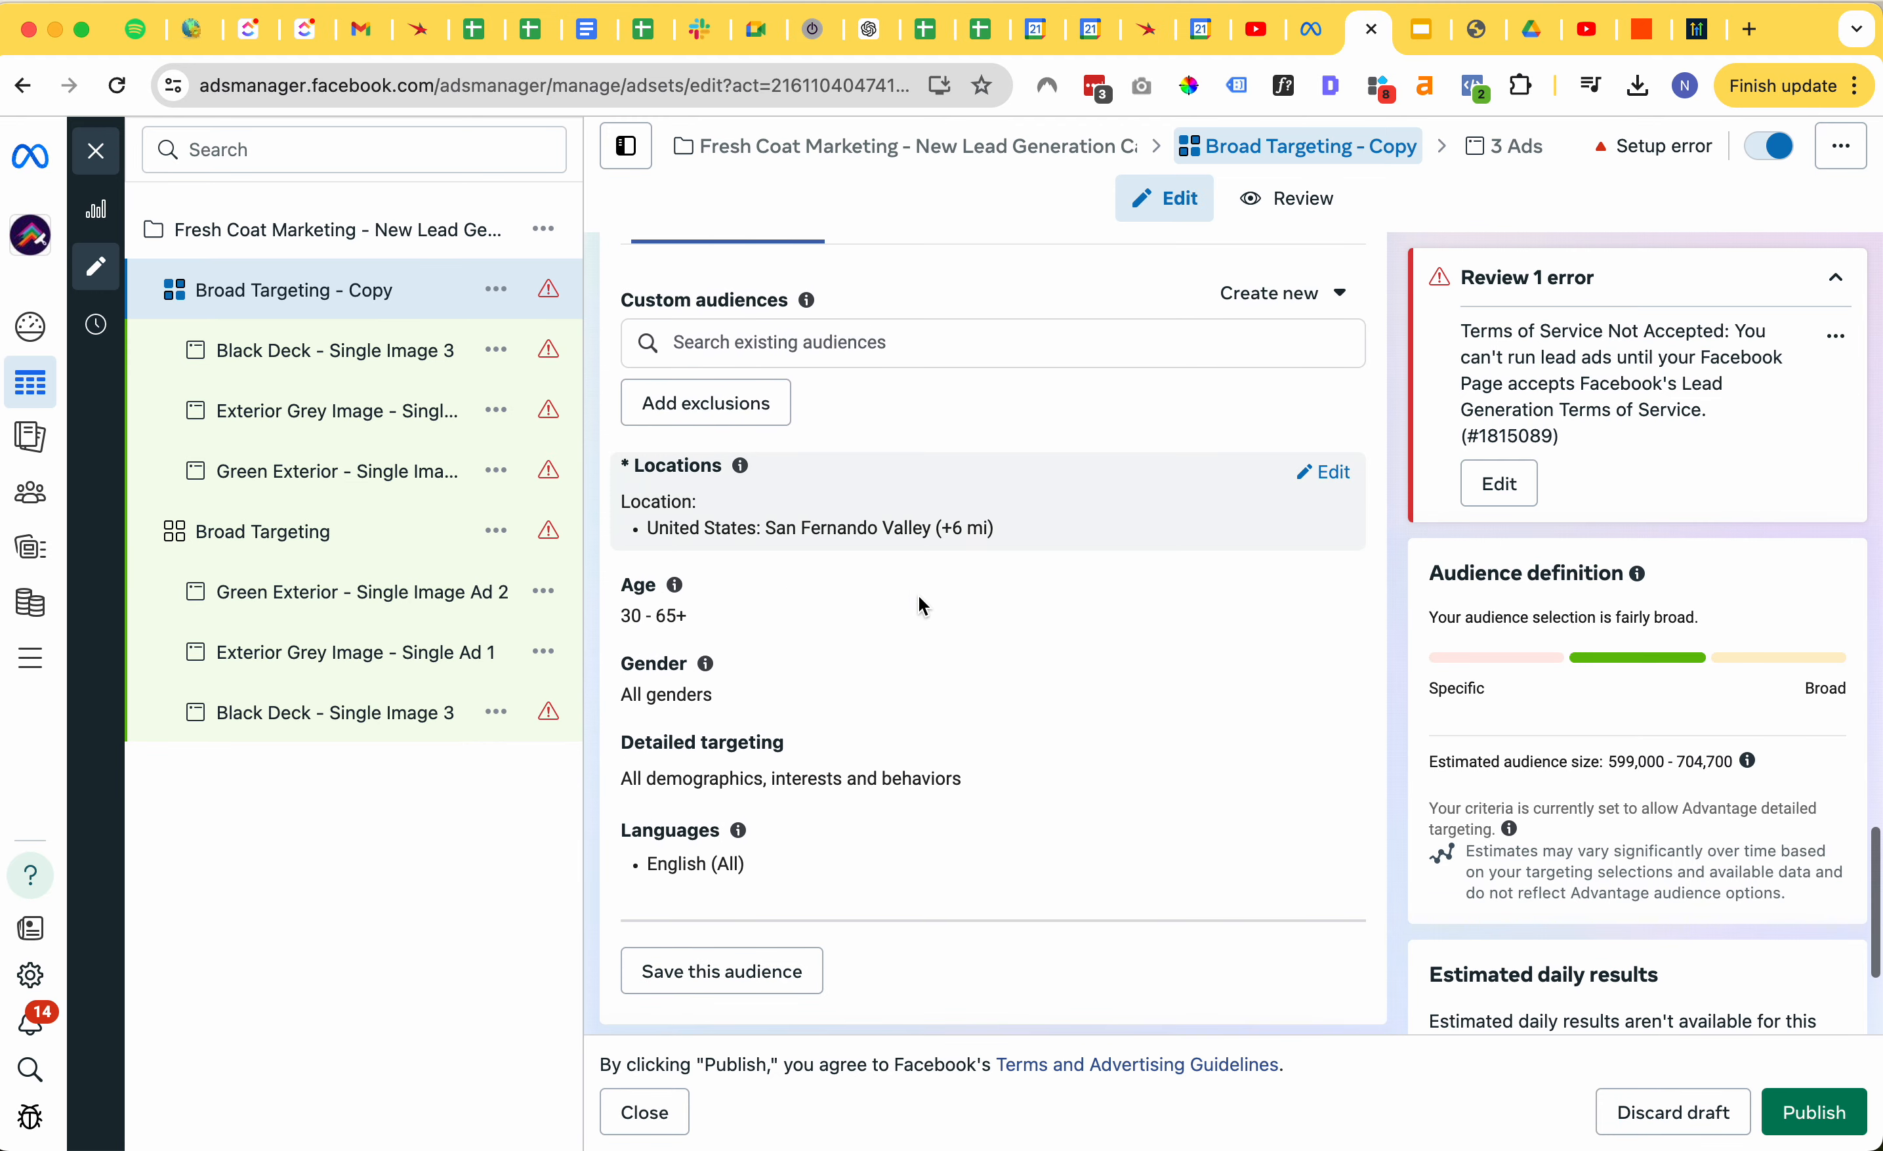
scroll(948, 630, down, 1)
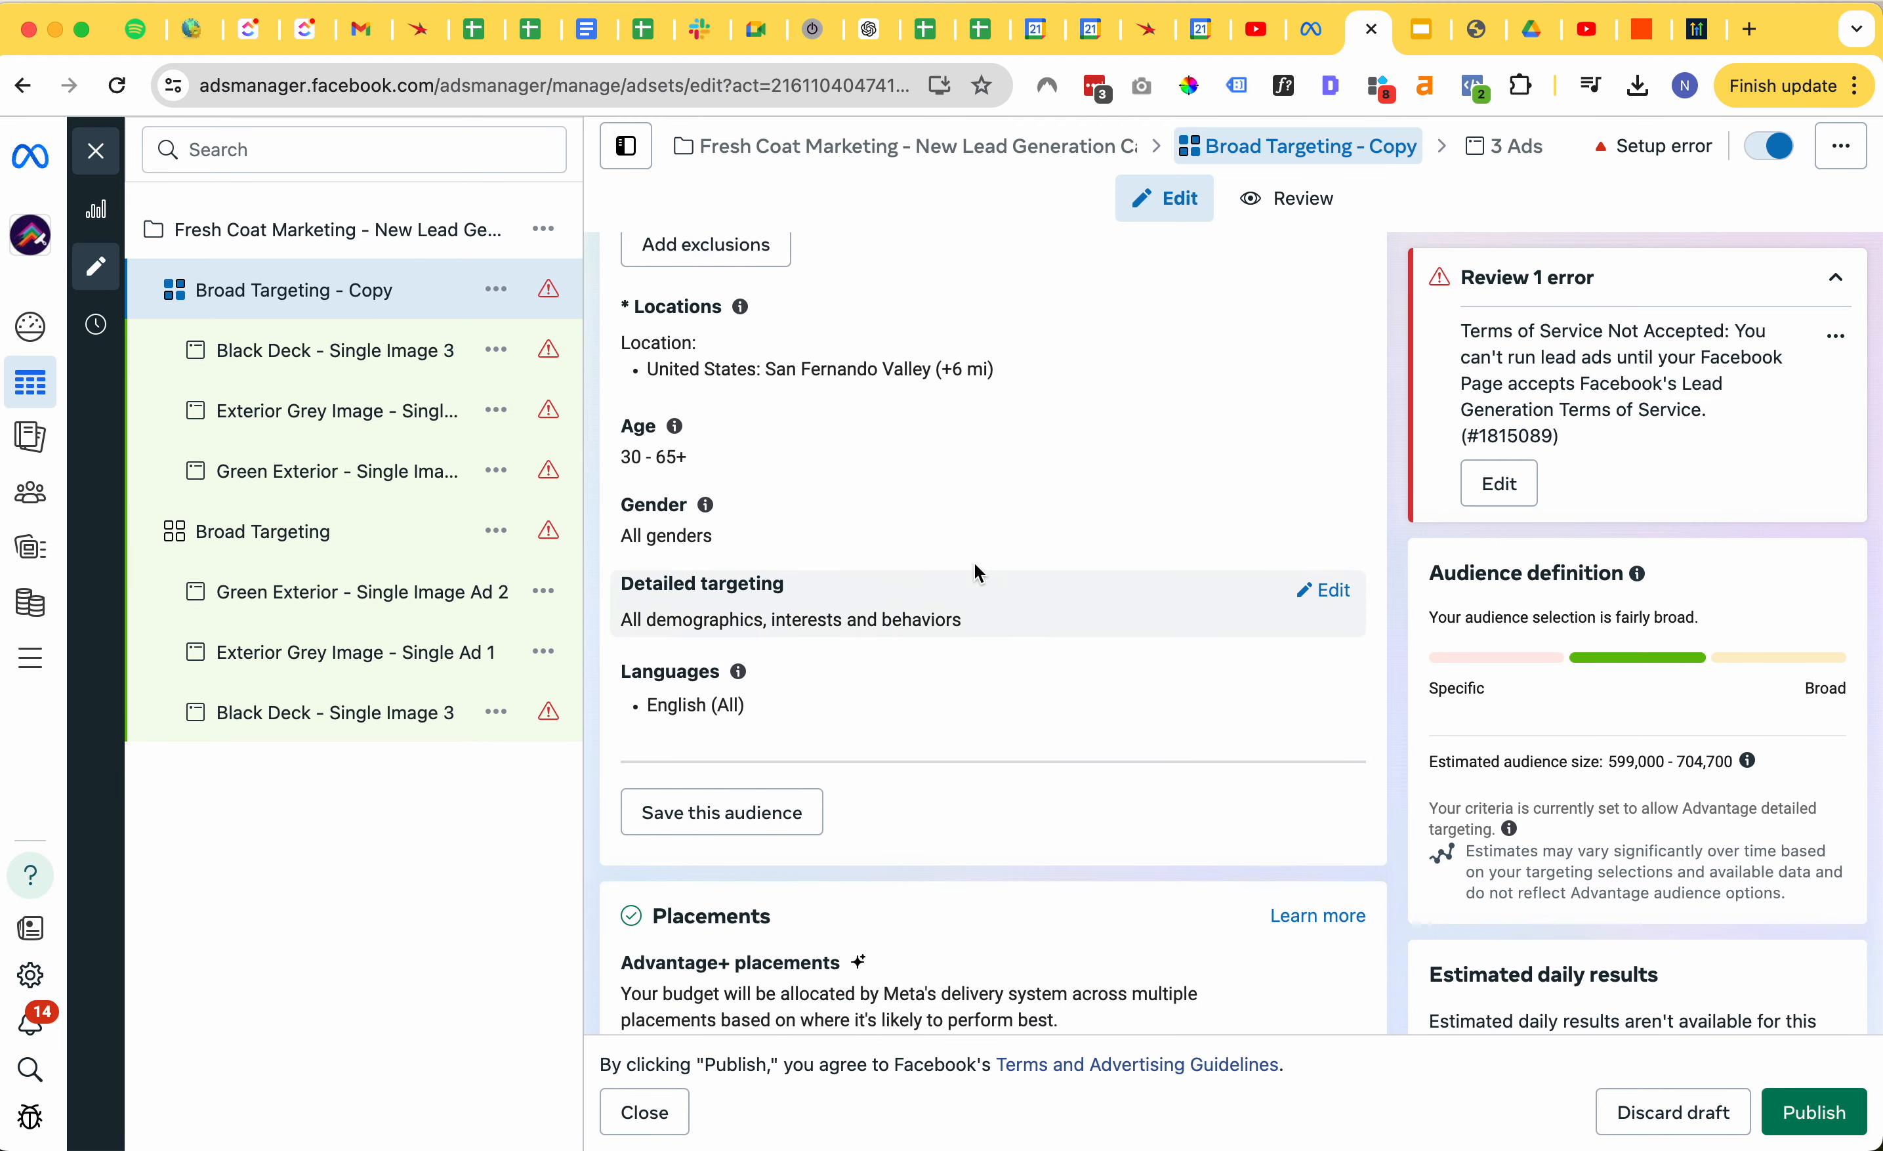
click(106, 166)
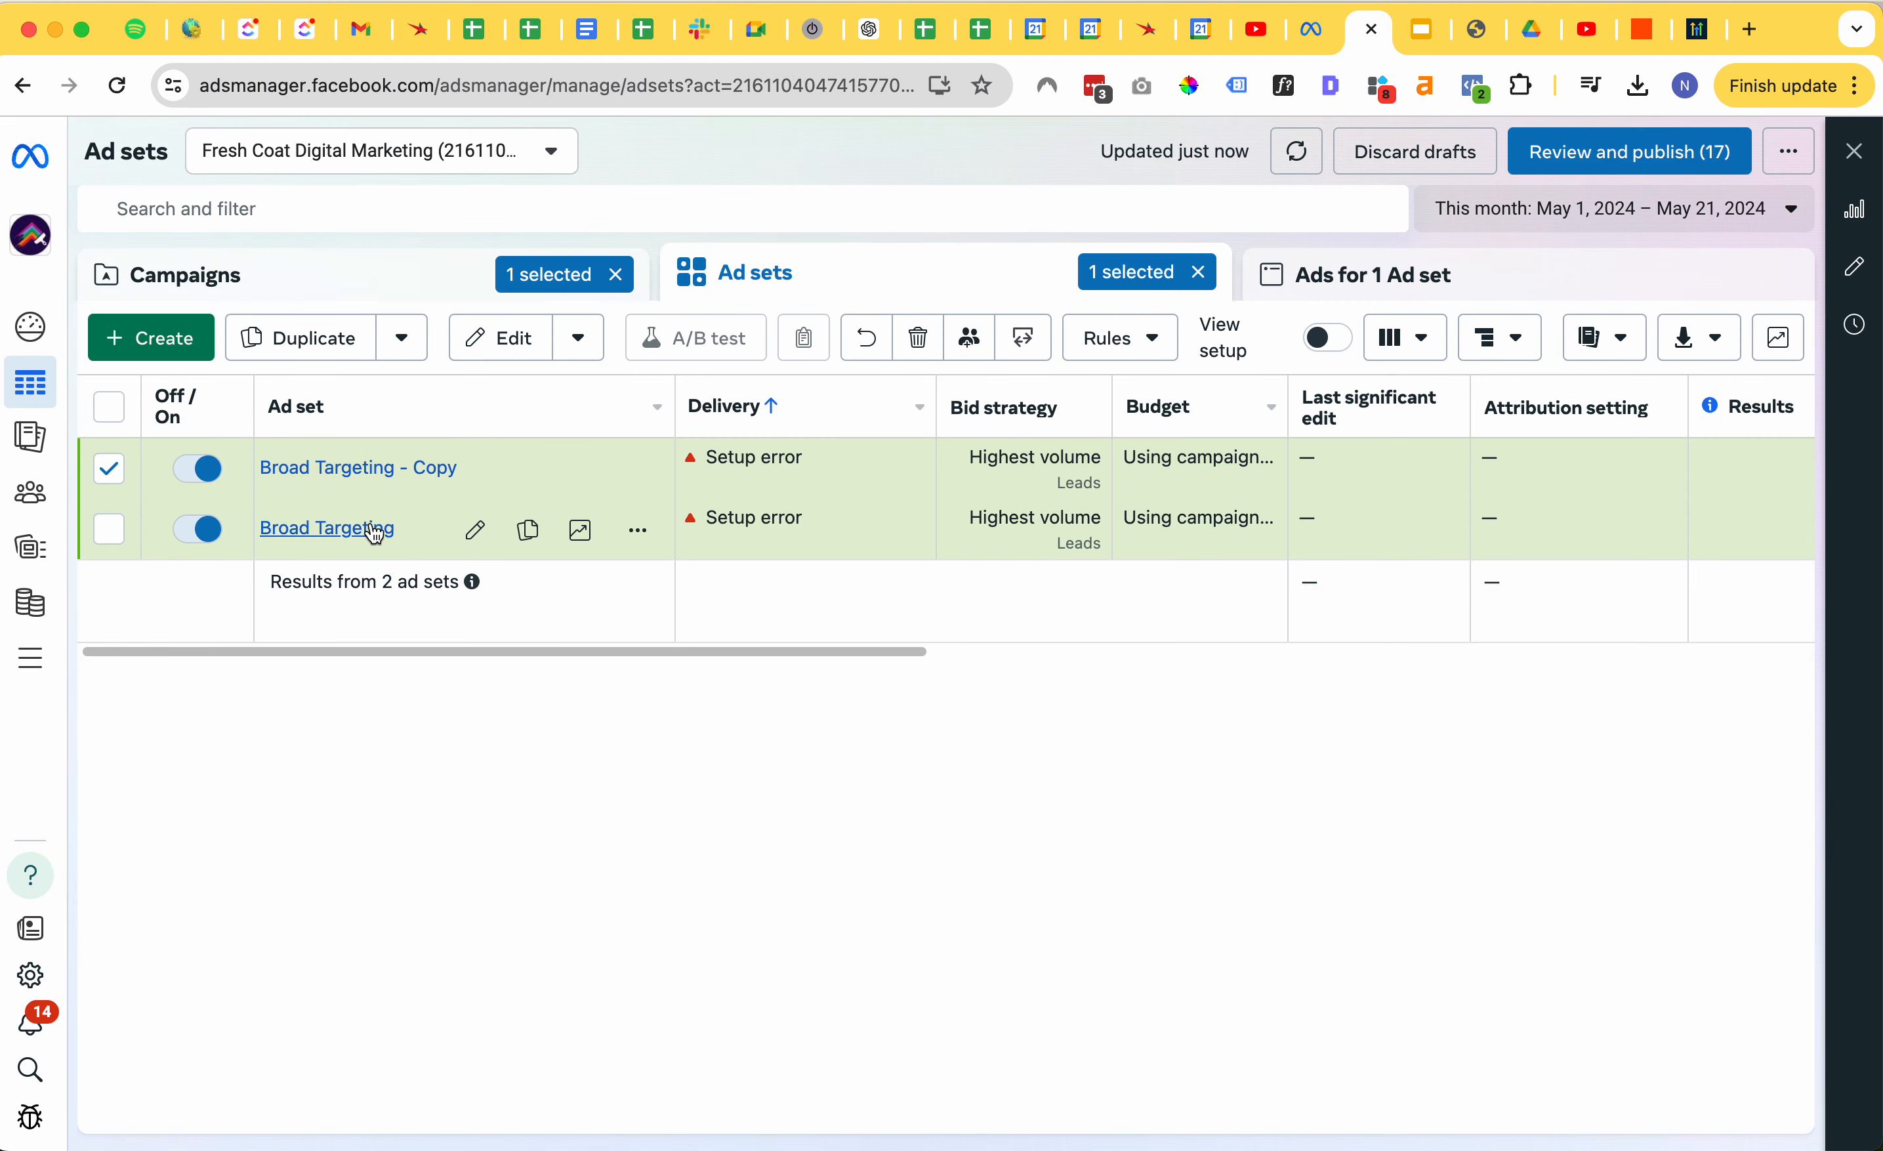
- Rename the Broad Targeting - Copy ad set as "Higher Income Zip Codes"
click(468, 468)
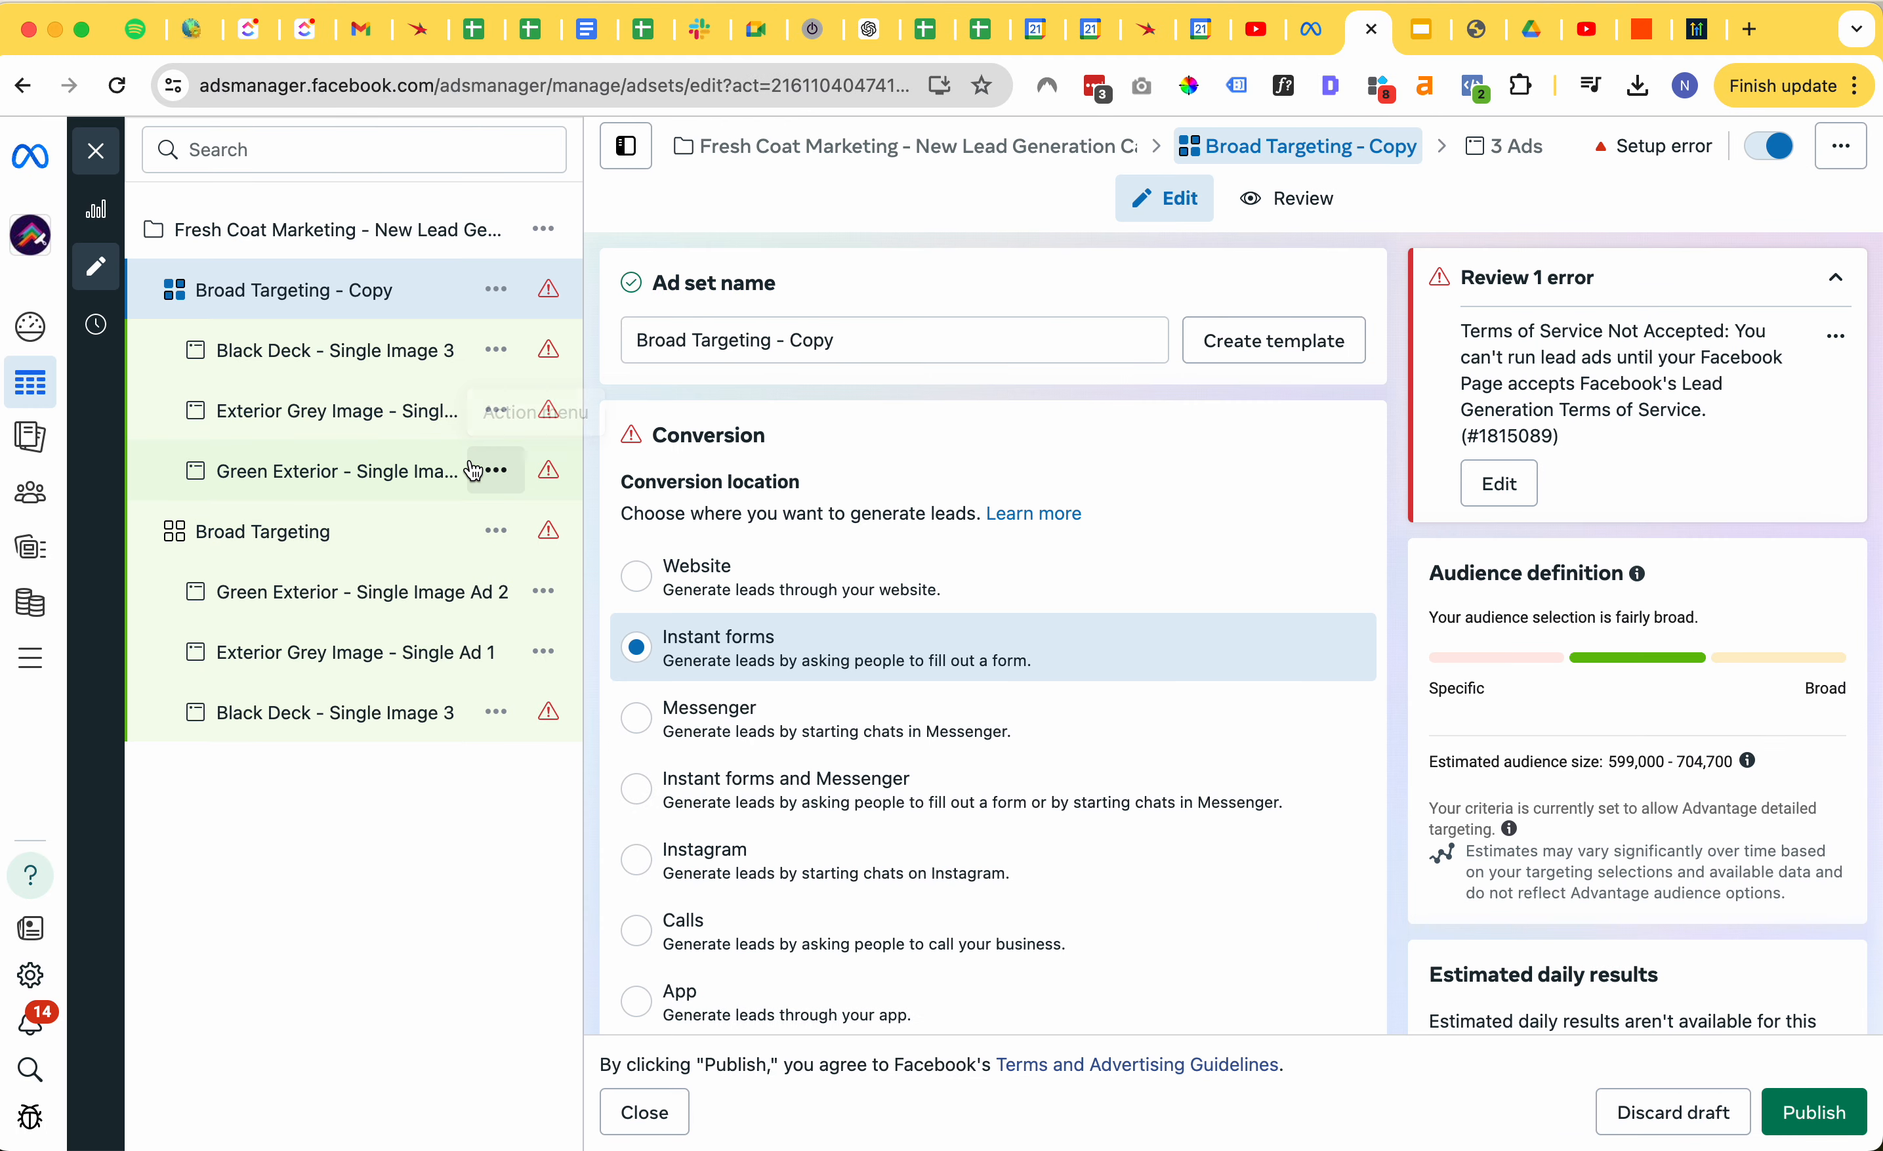
triple_click(747, 340)
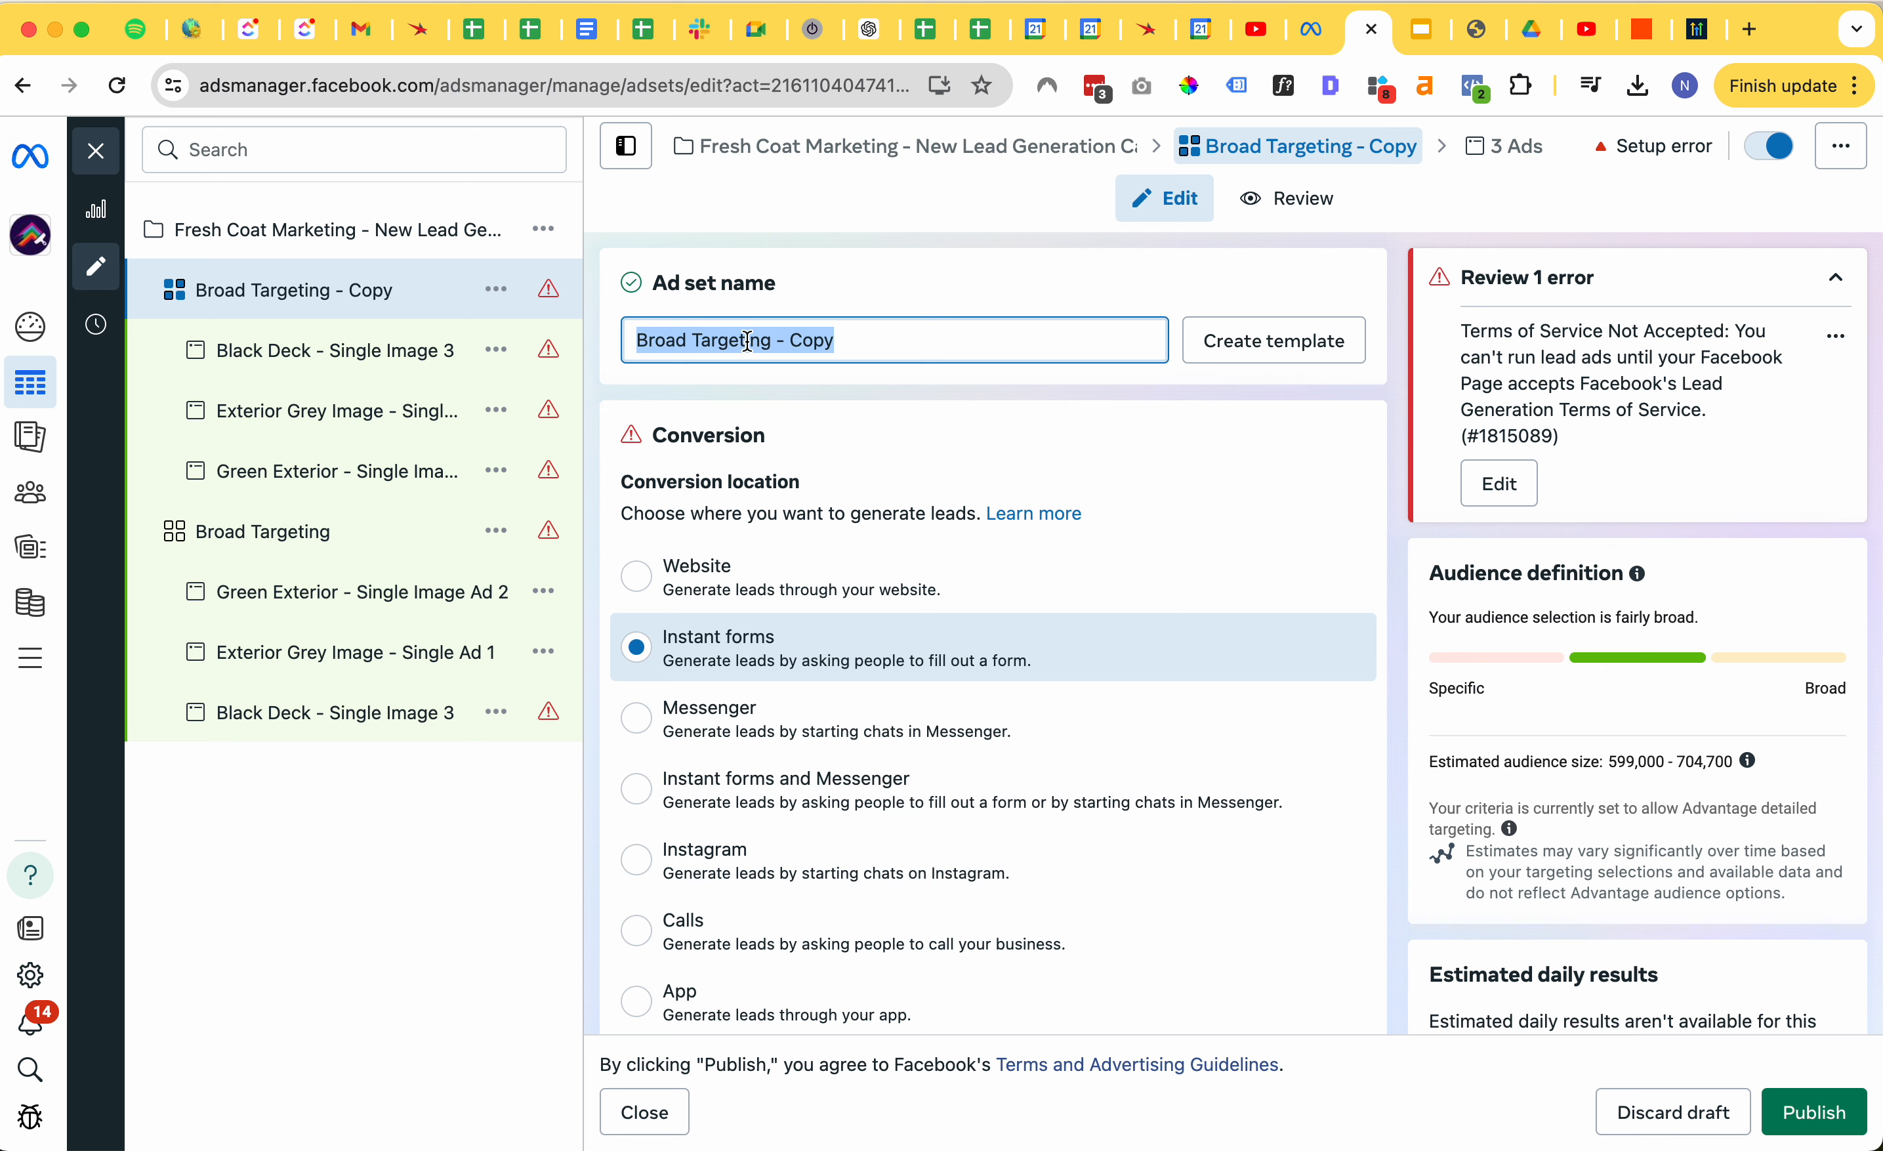
text(High)
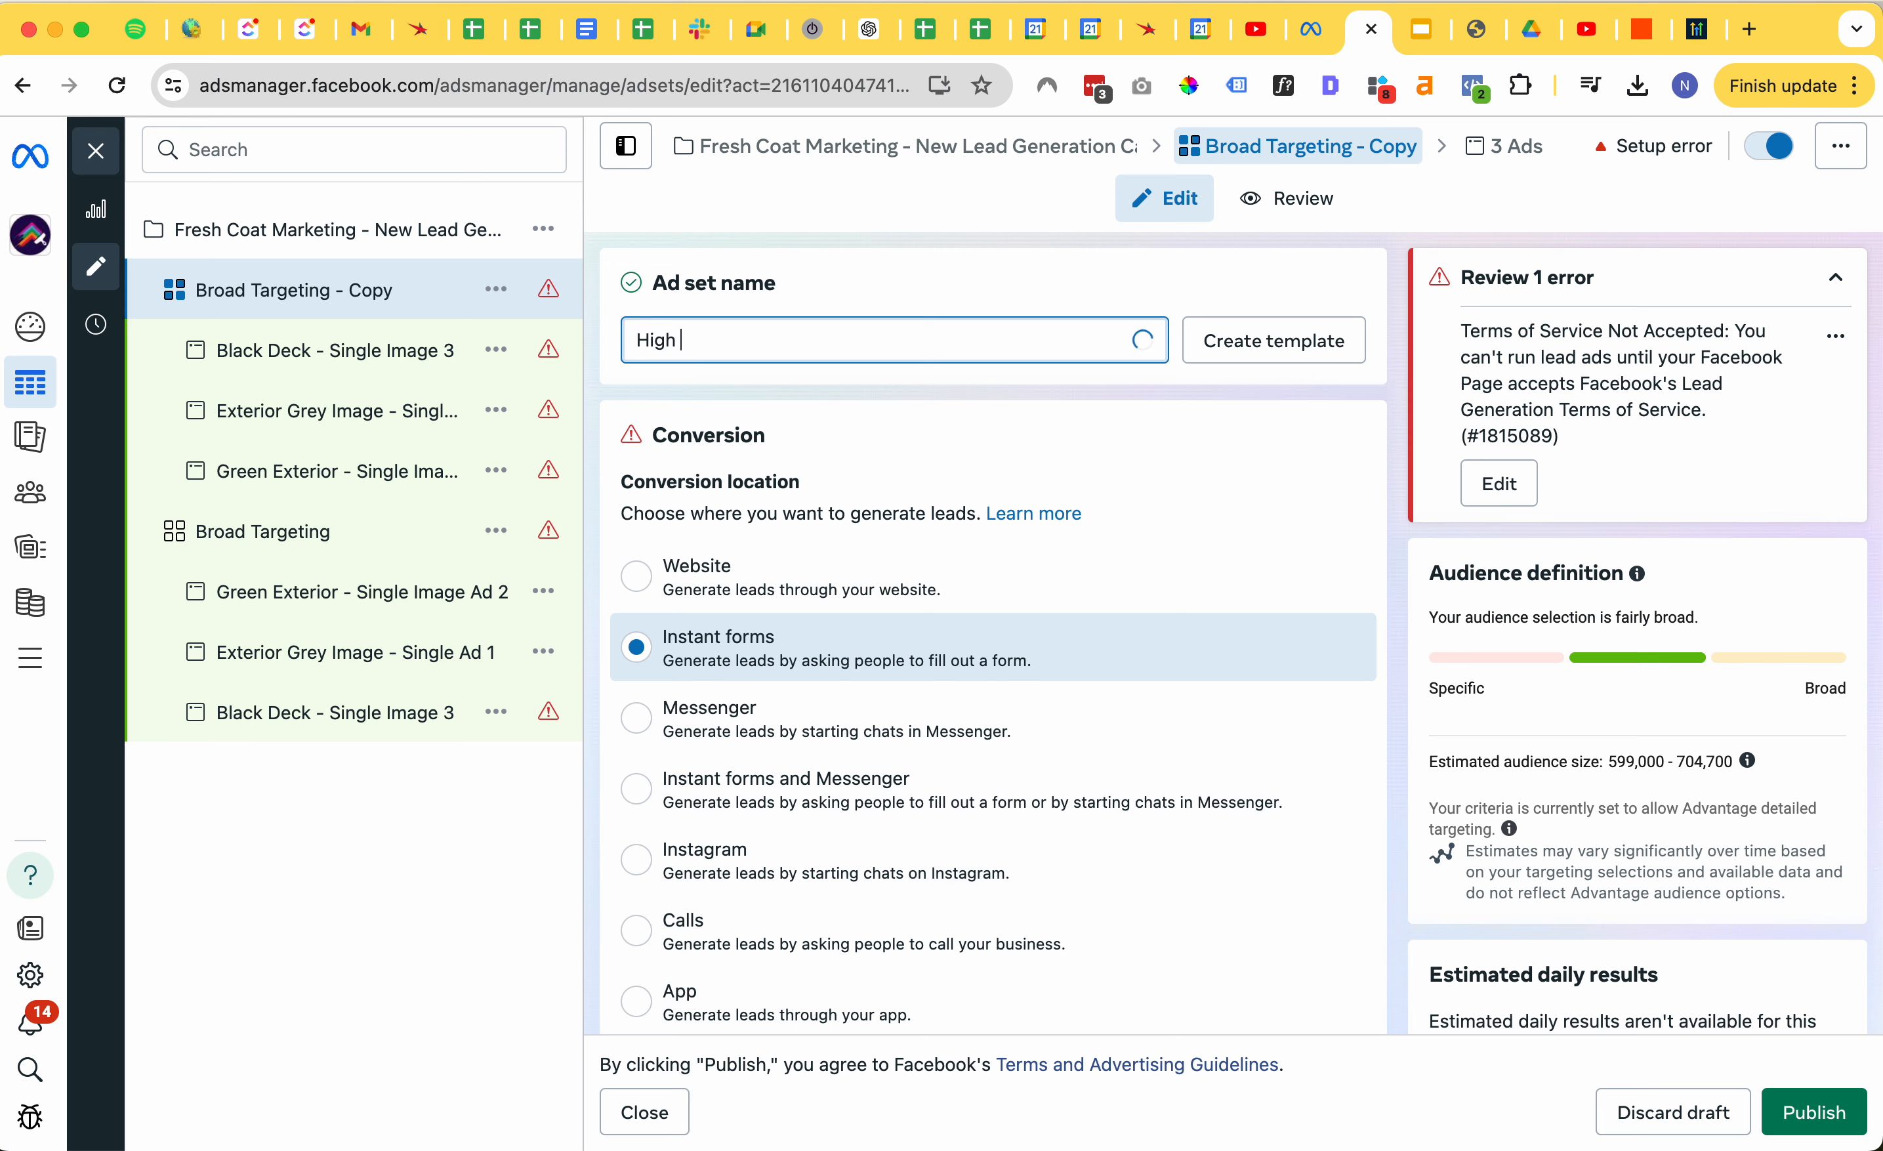
text(er Income Zip Codes)
- Search the existing custom audiences for "zip codes" in the Higher Income Zip Codes ad set
scroll(980, 478, down, 20)
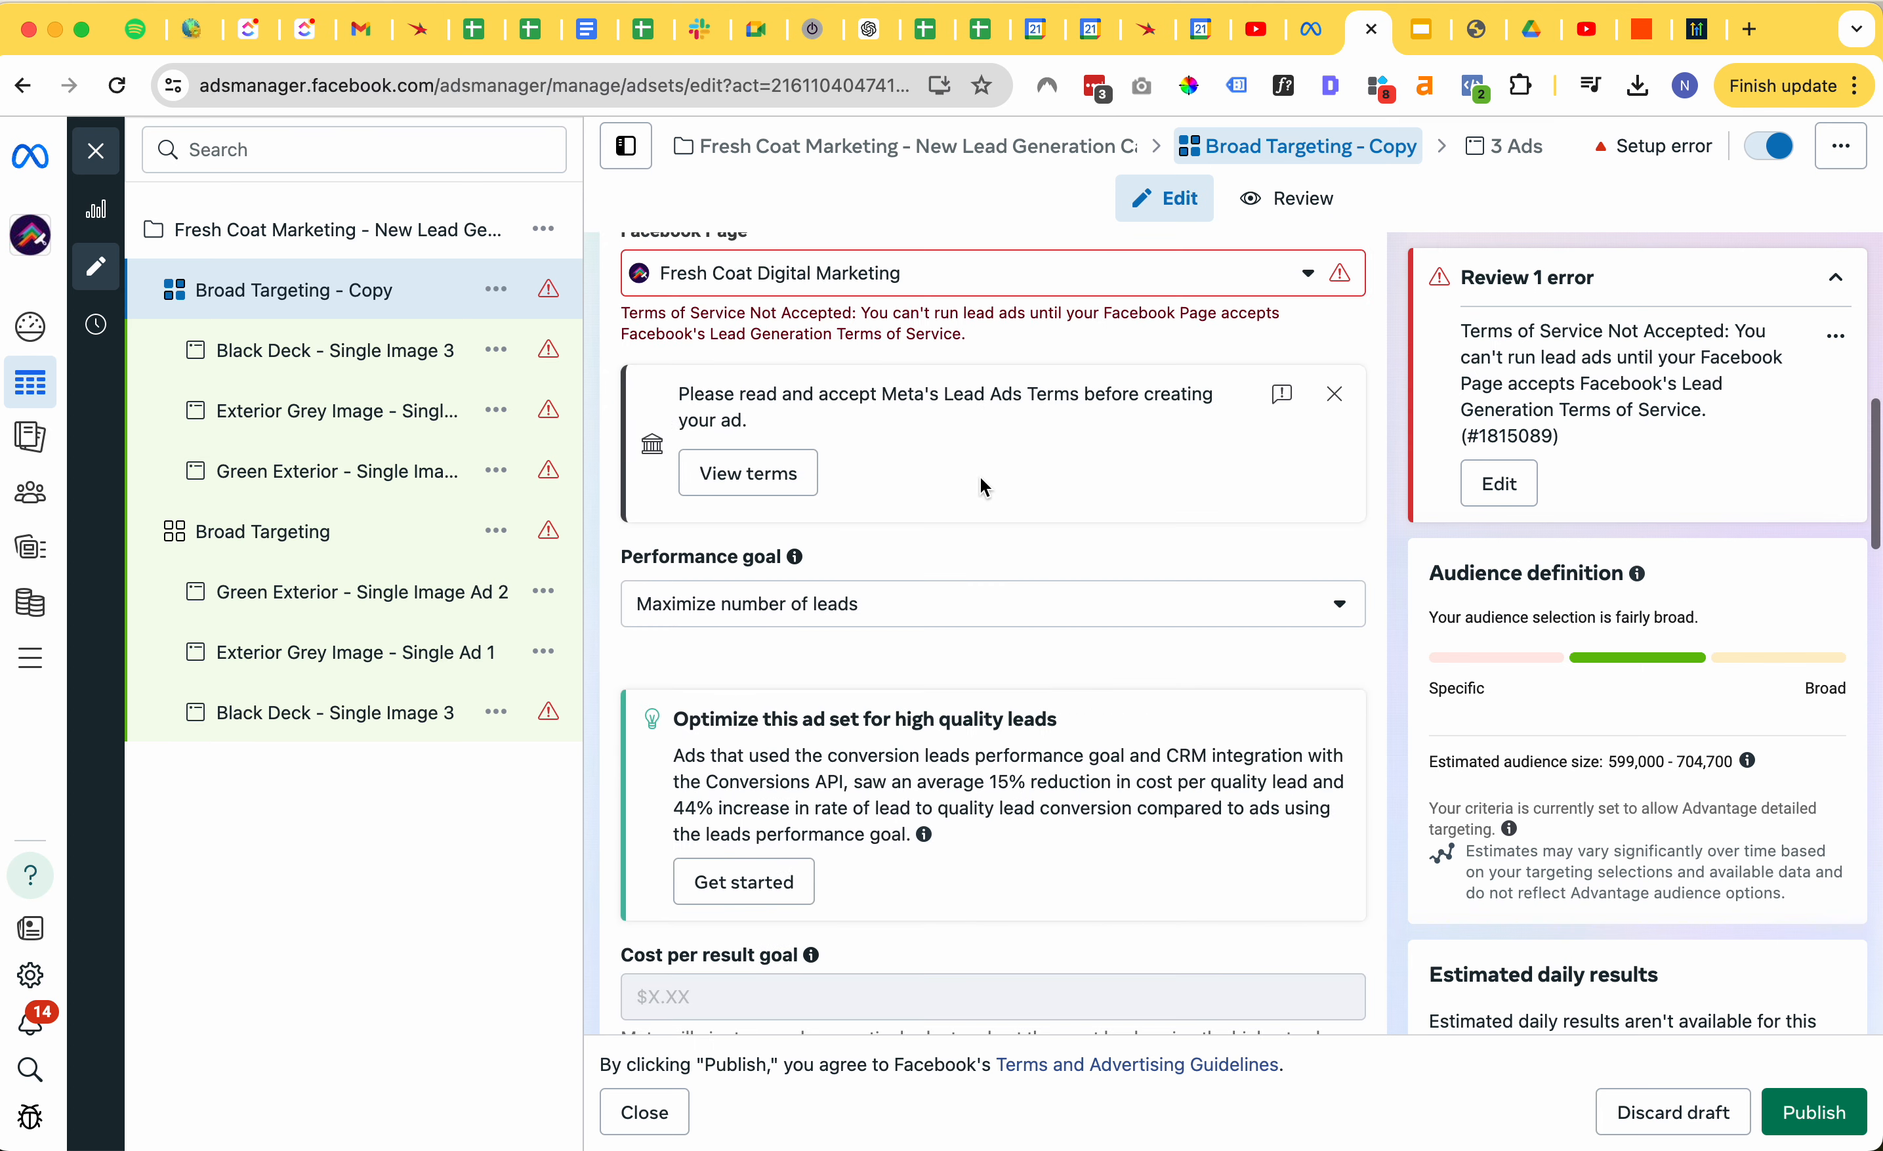
scroll(980, 486, down, 3)
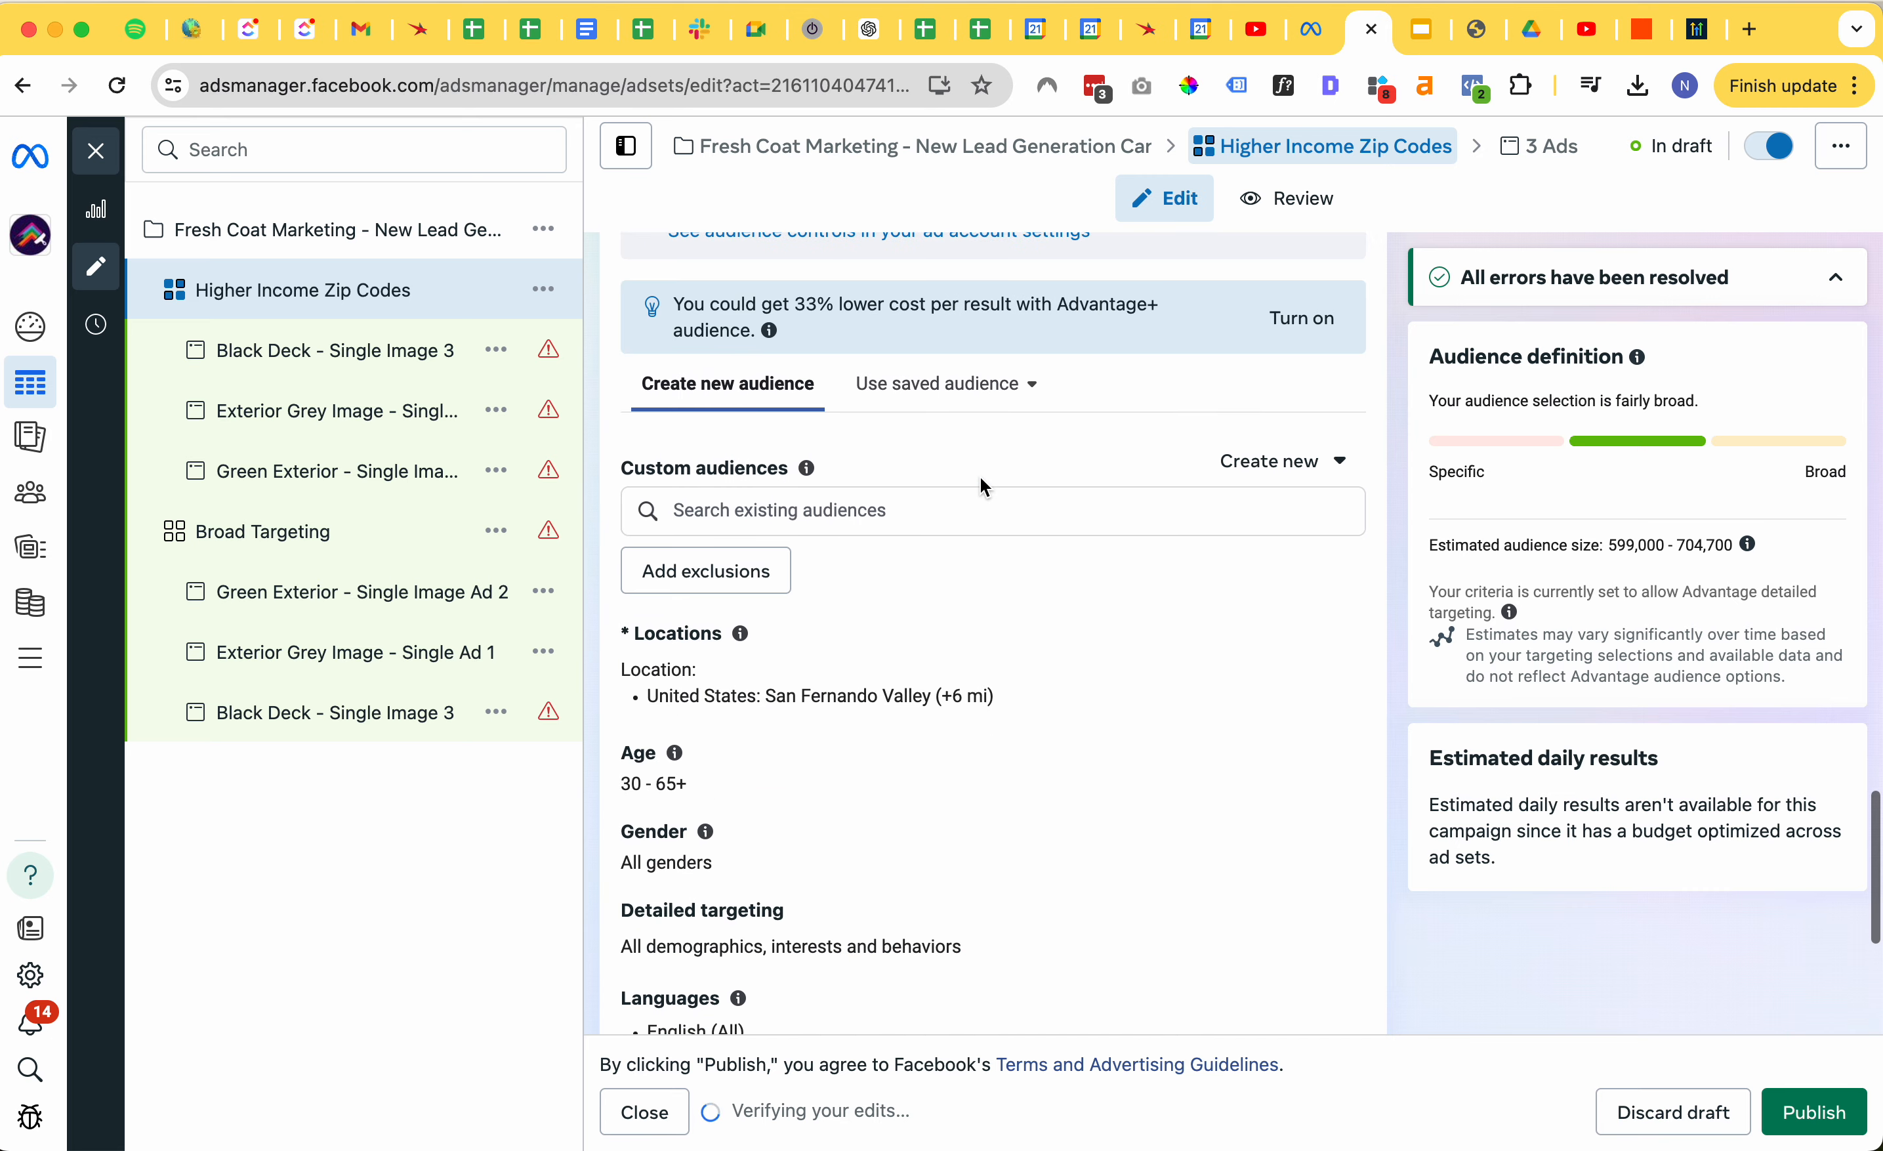
click(821, 512)
text(i)
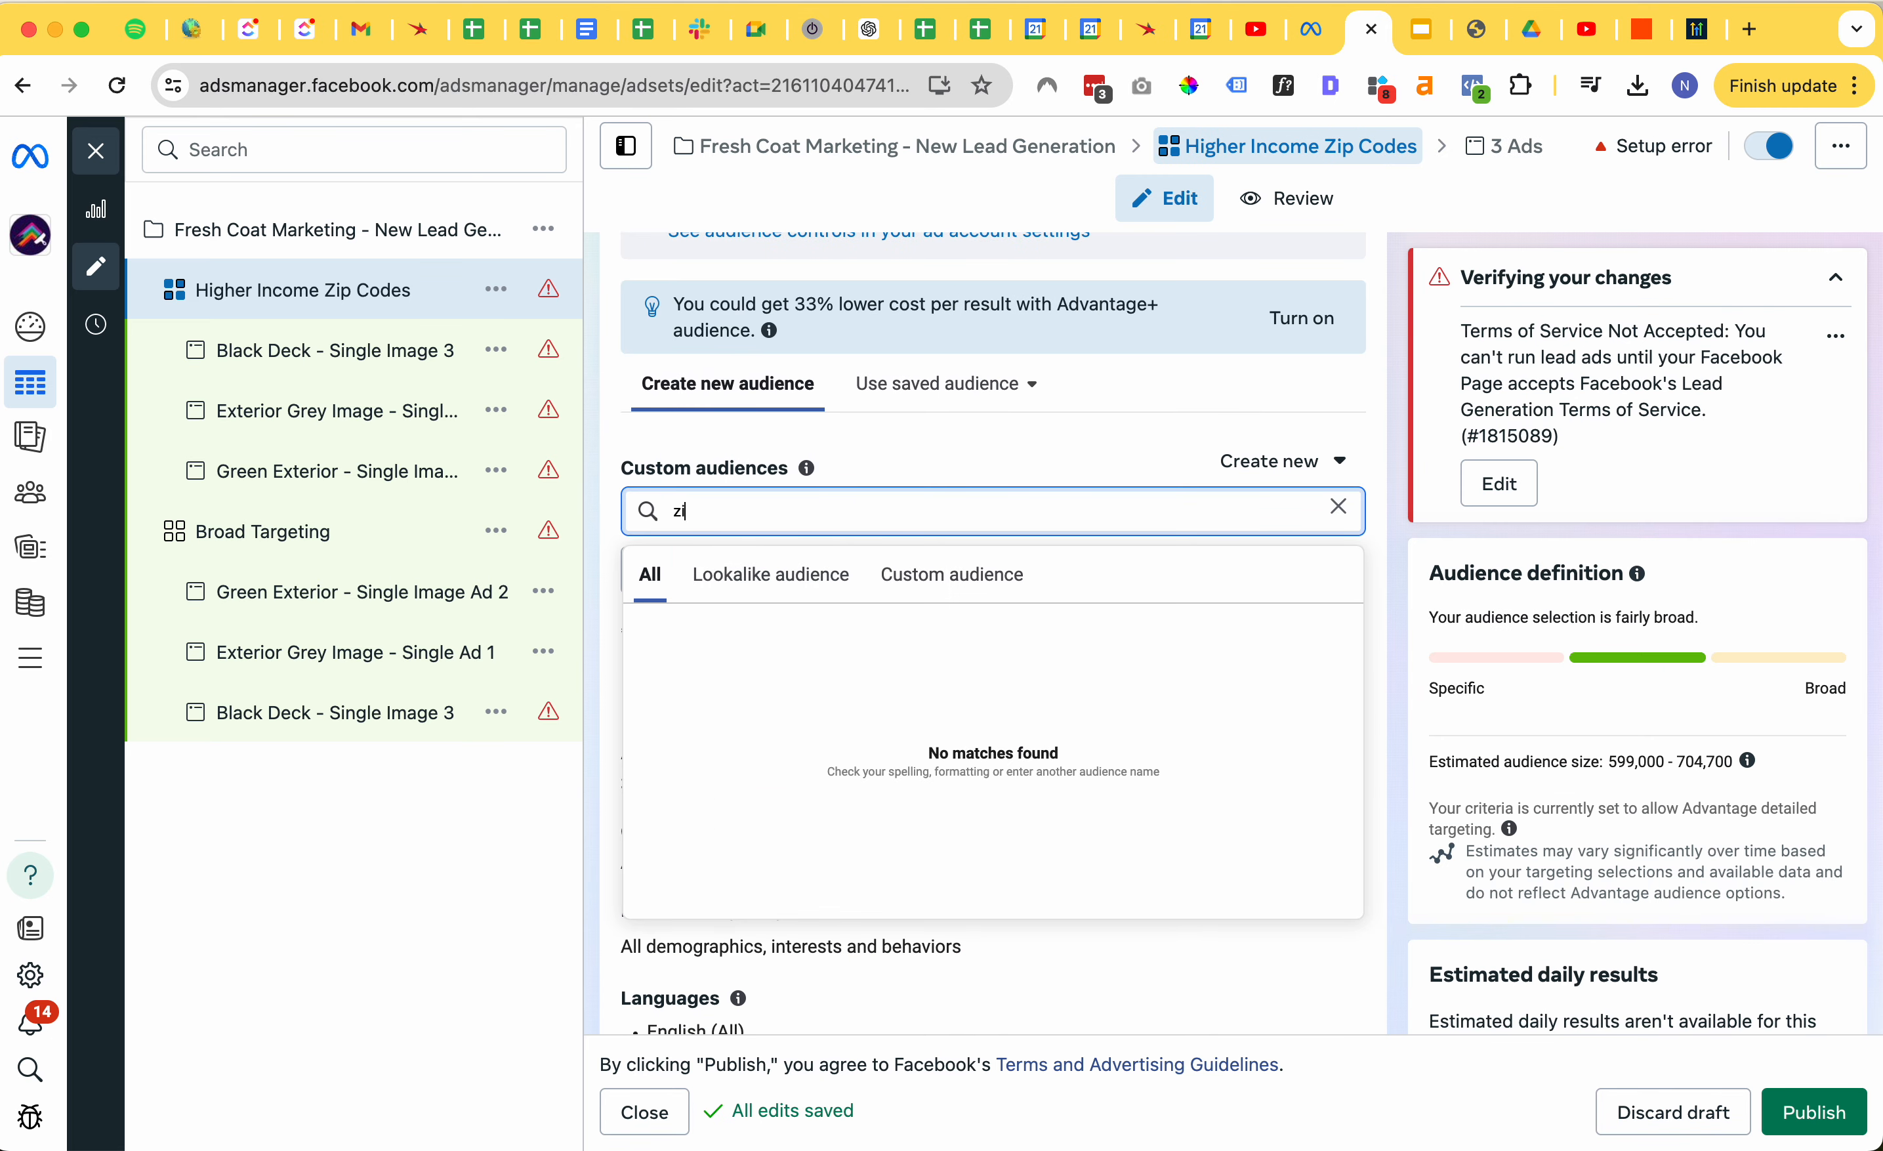
text(np codes)
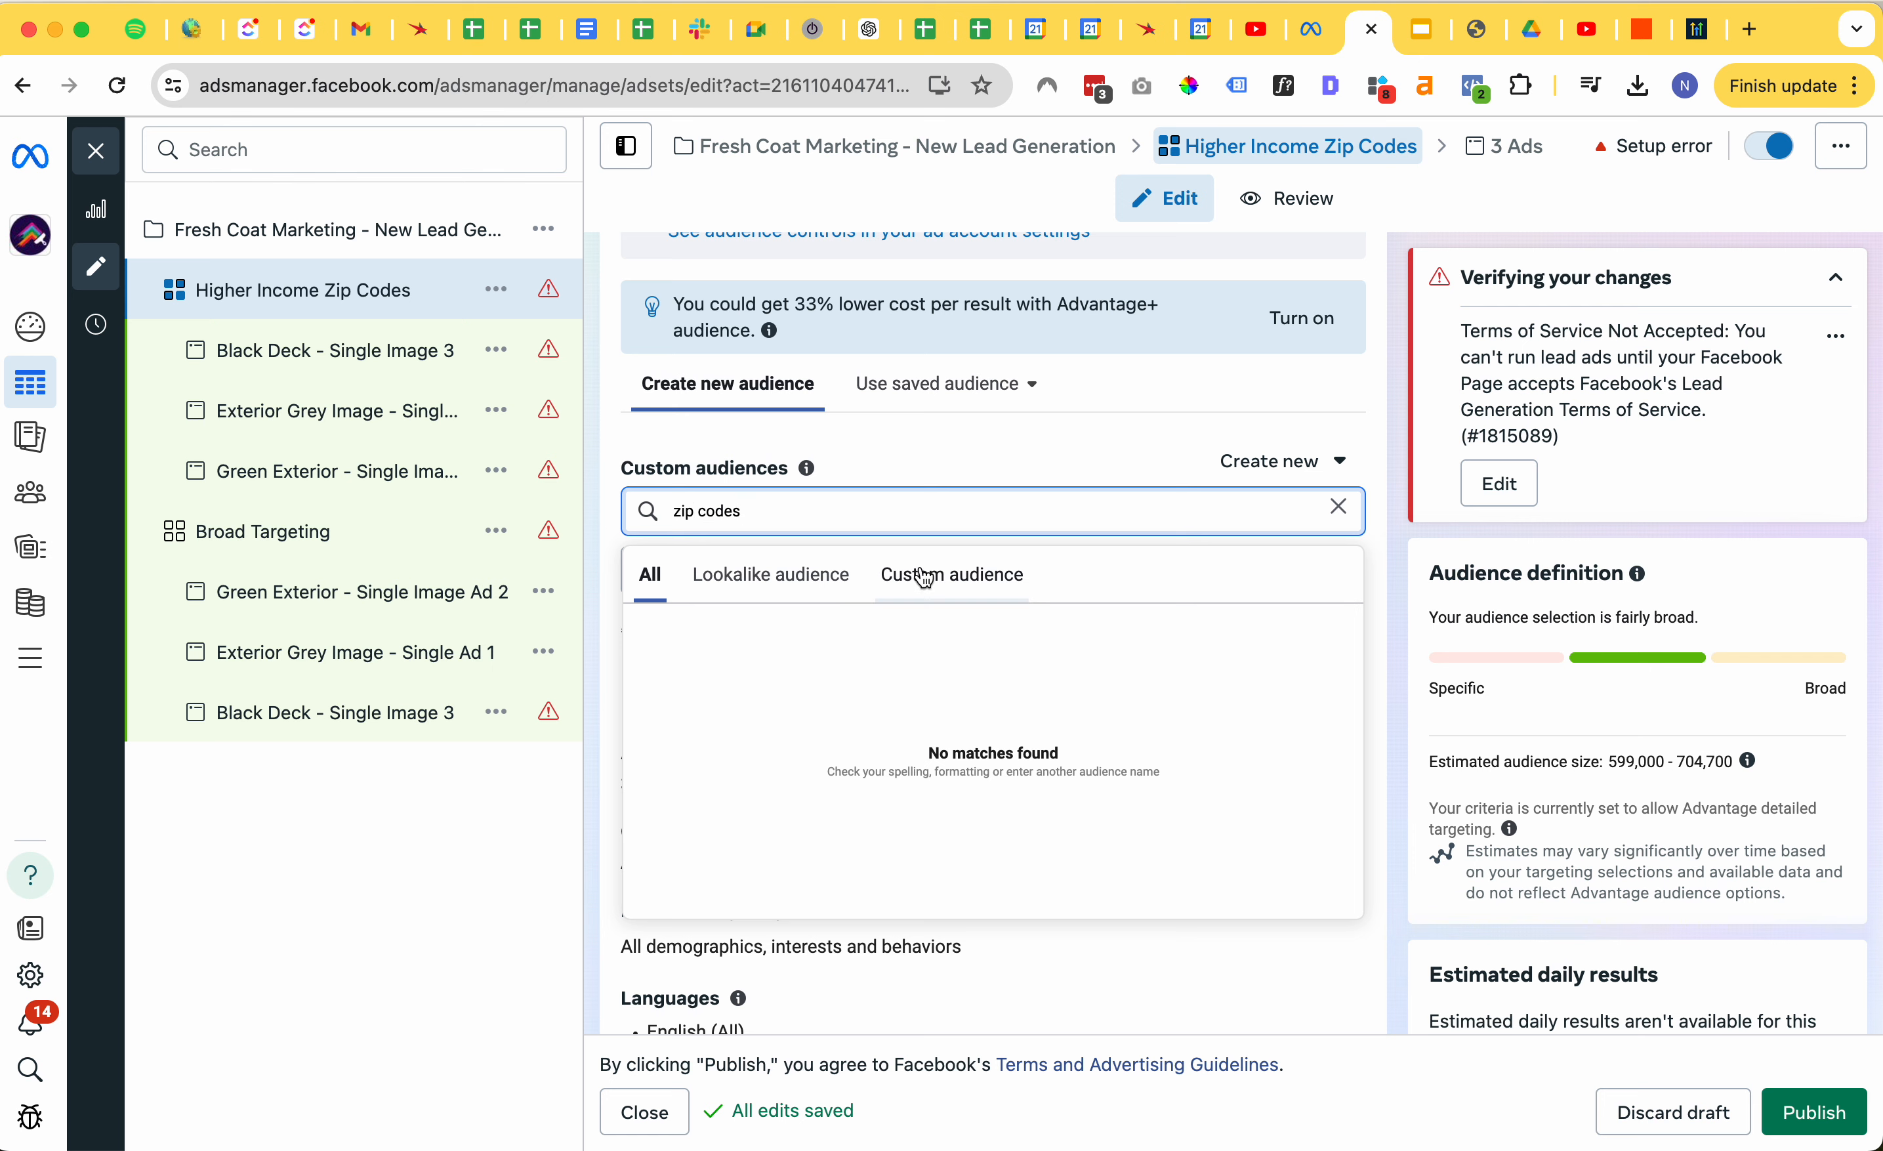
- Check the lookalike and custom audience results for the zip codes search, then leave the custom audience search
click(920, 576)
click(730, 589)
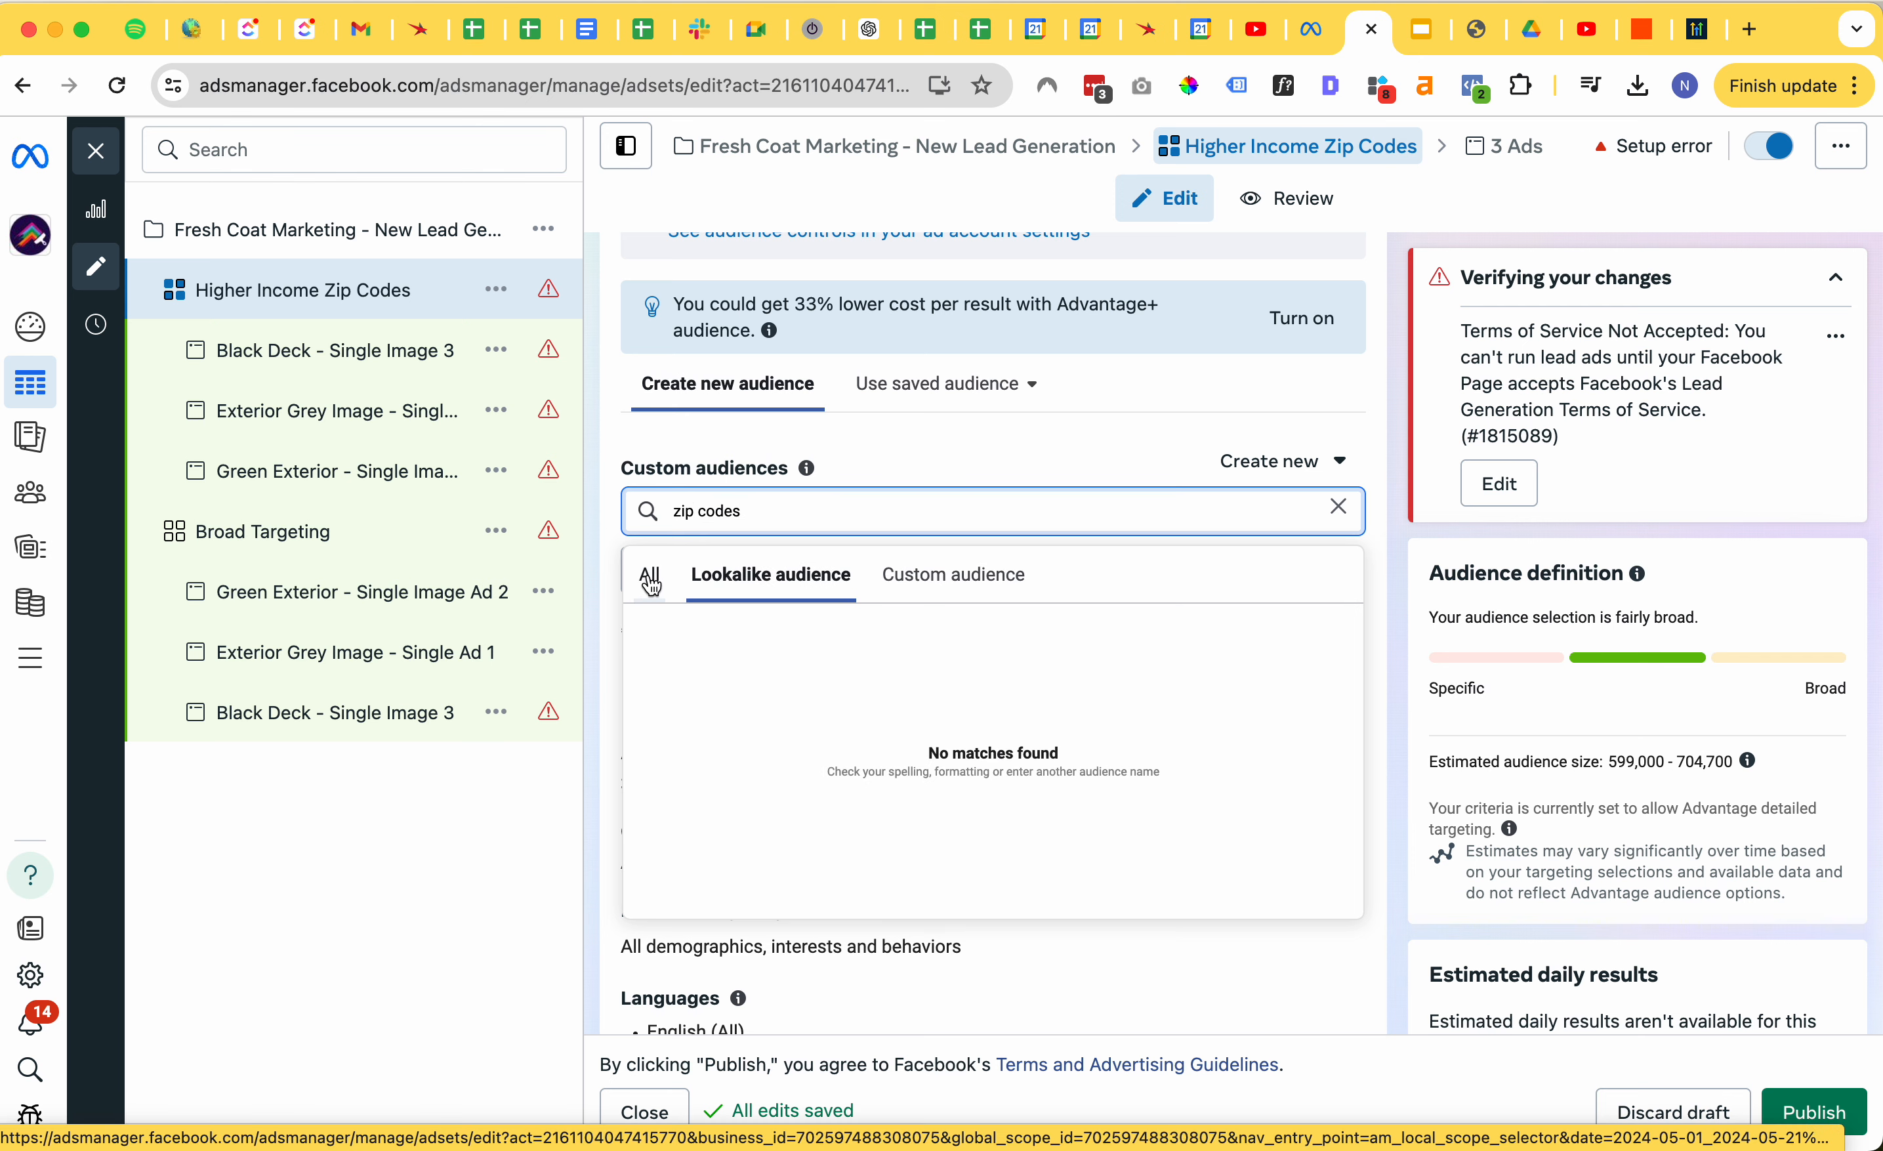
click(653, 576)
click(948, 443)
- Find "zip codes" in the detailed targeting and add "Household income: top 10% of ZIP codes (US)"
scroll(949, 445, down, 3)
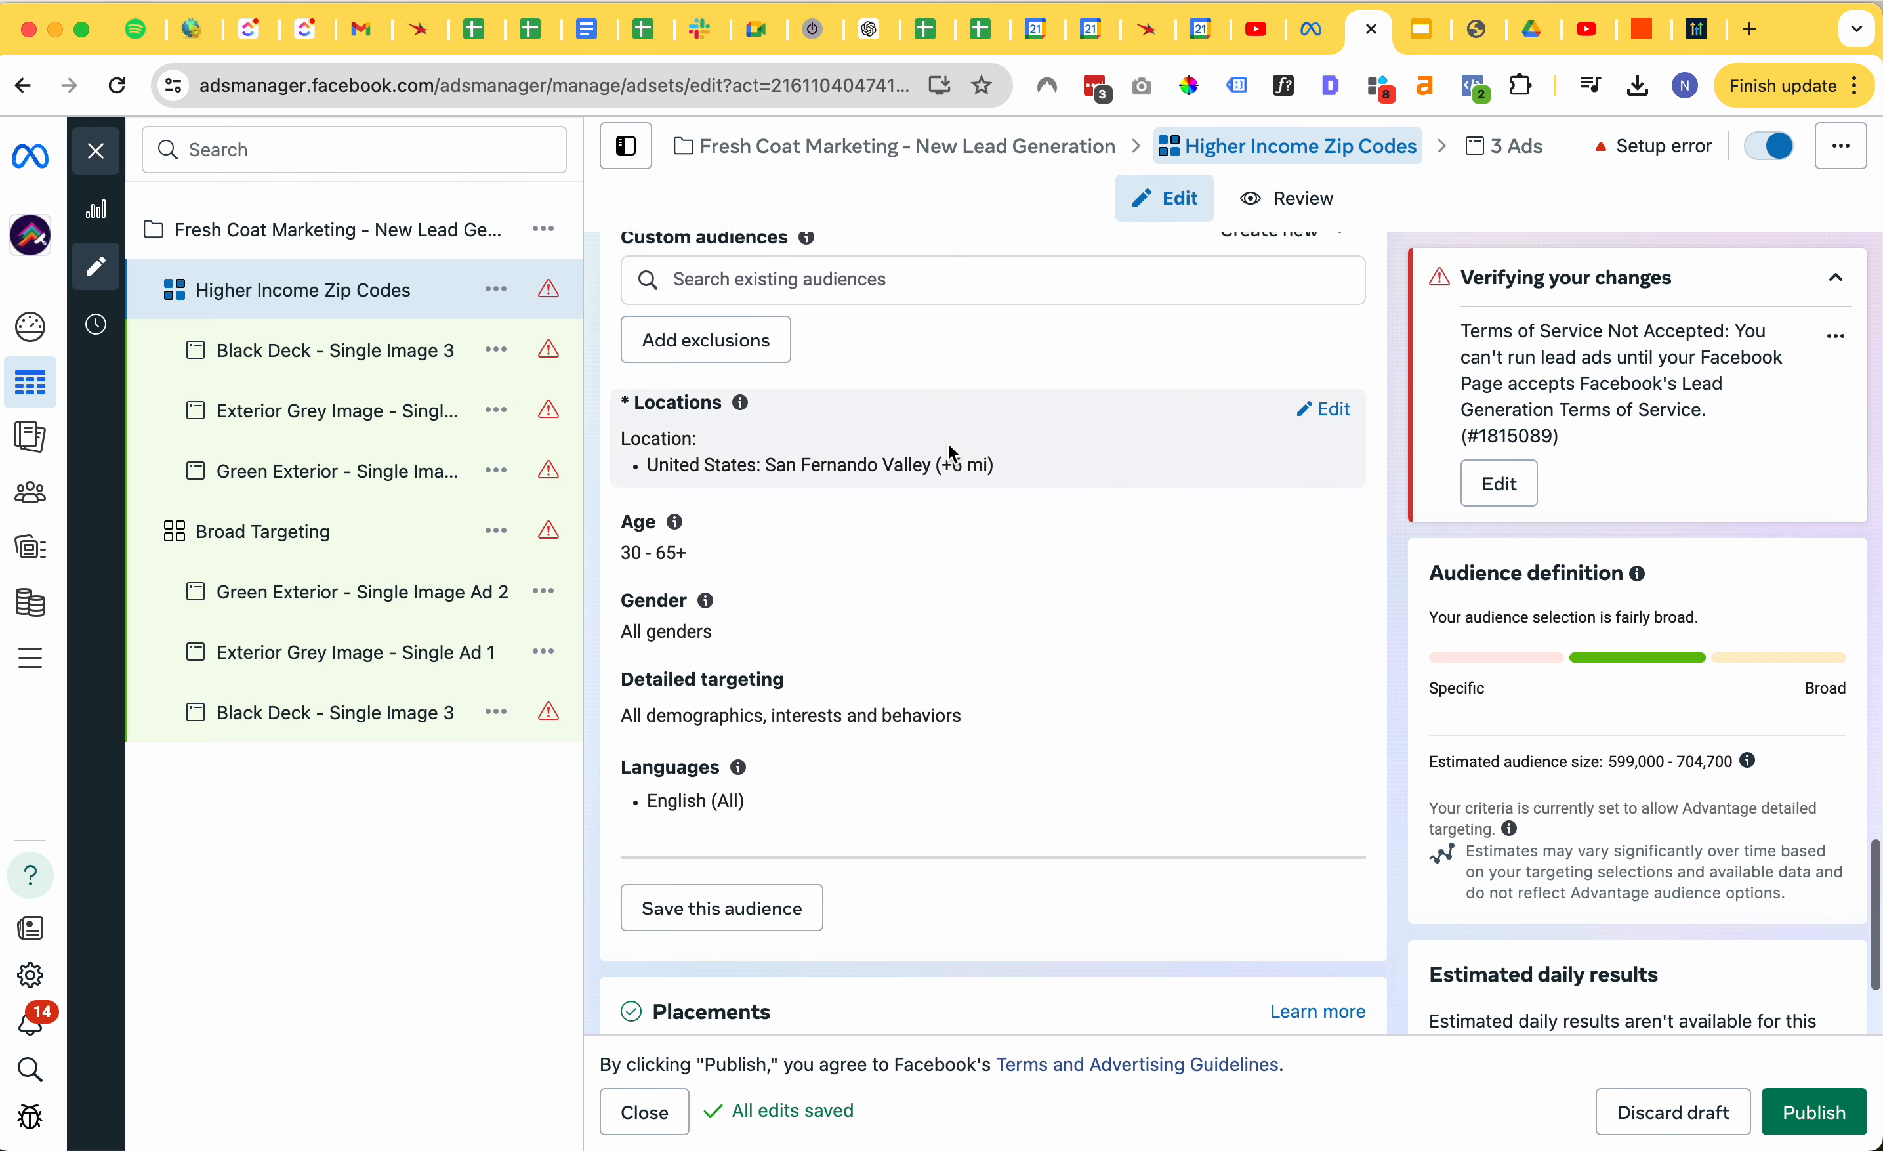
click(1322, 682)
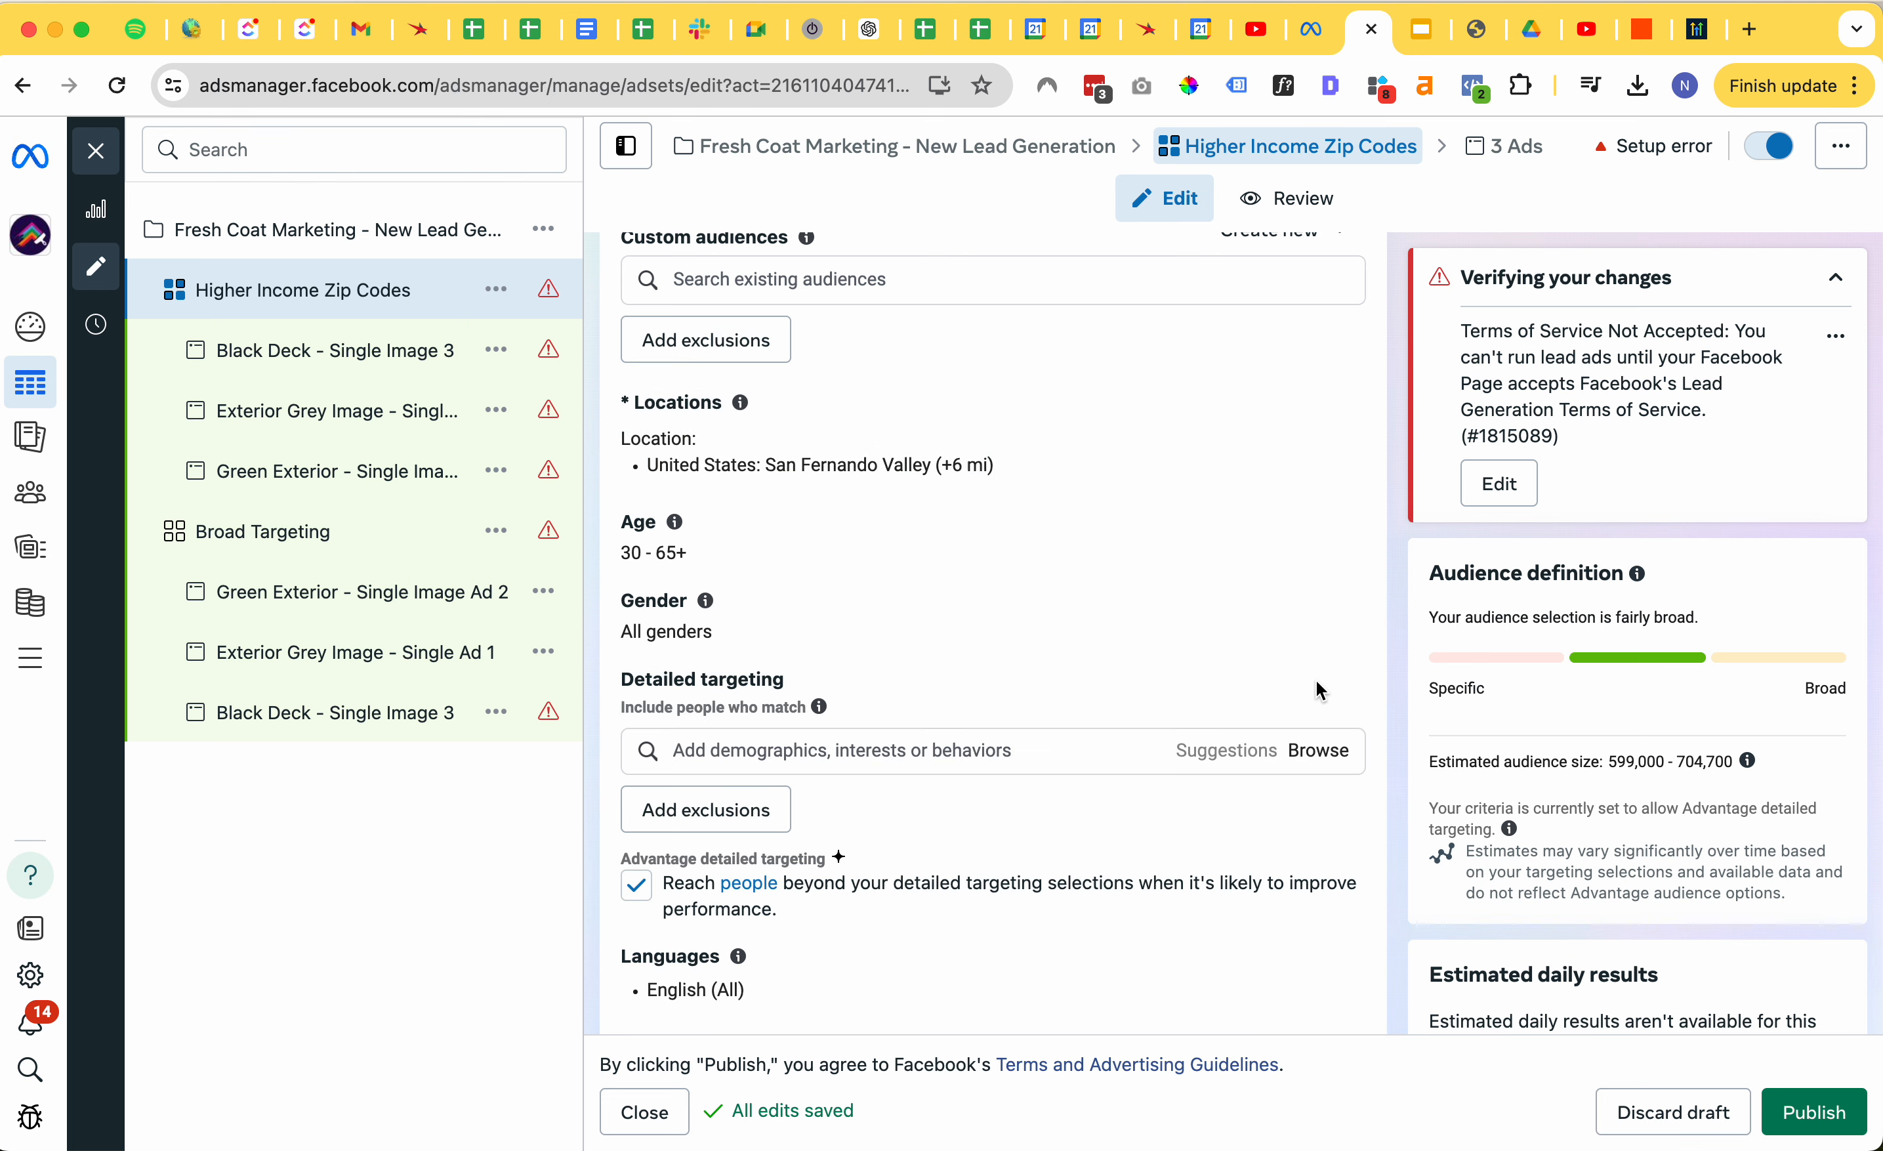
click(724, 769)
text(zip codes)
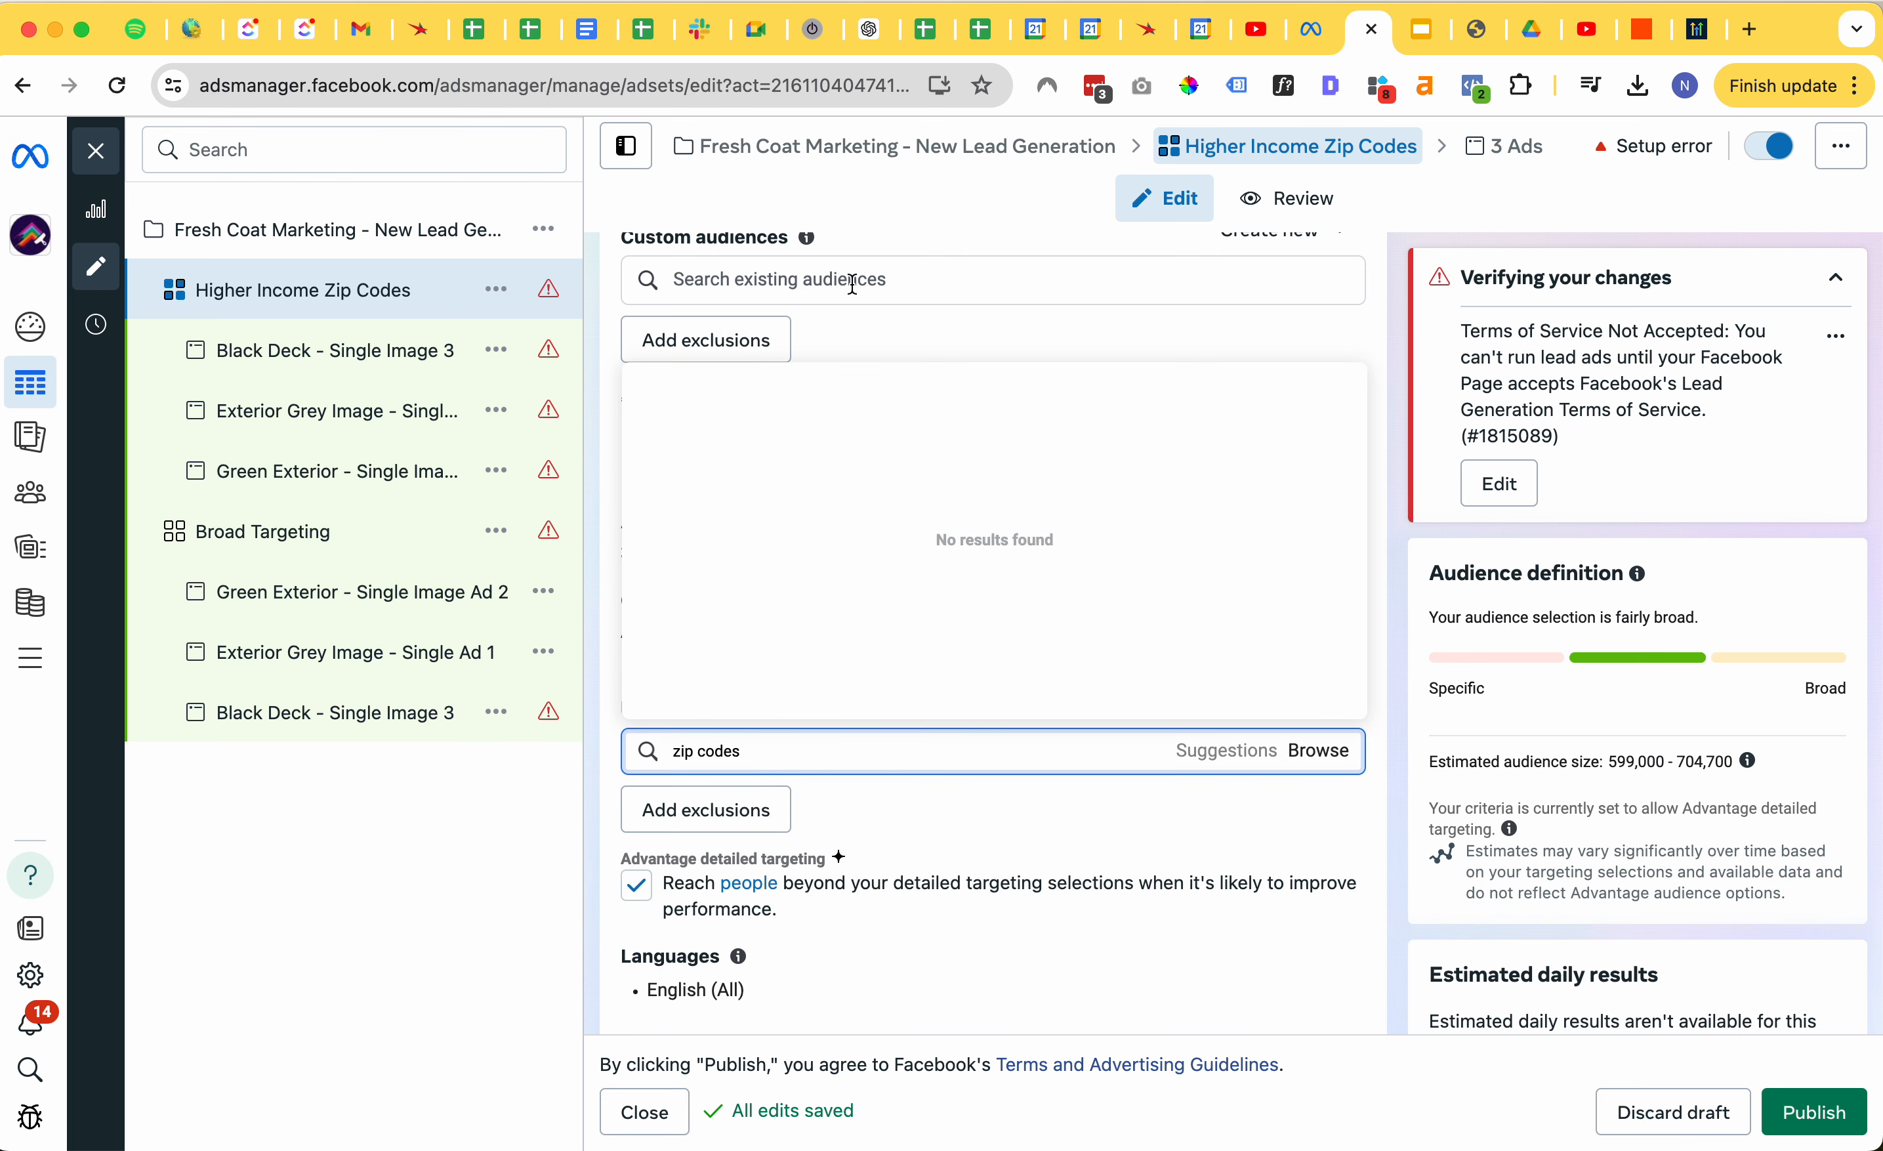
click(1318, 750)
click(1322, 753)
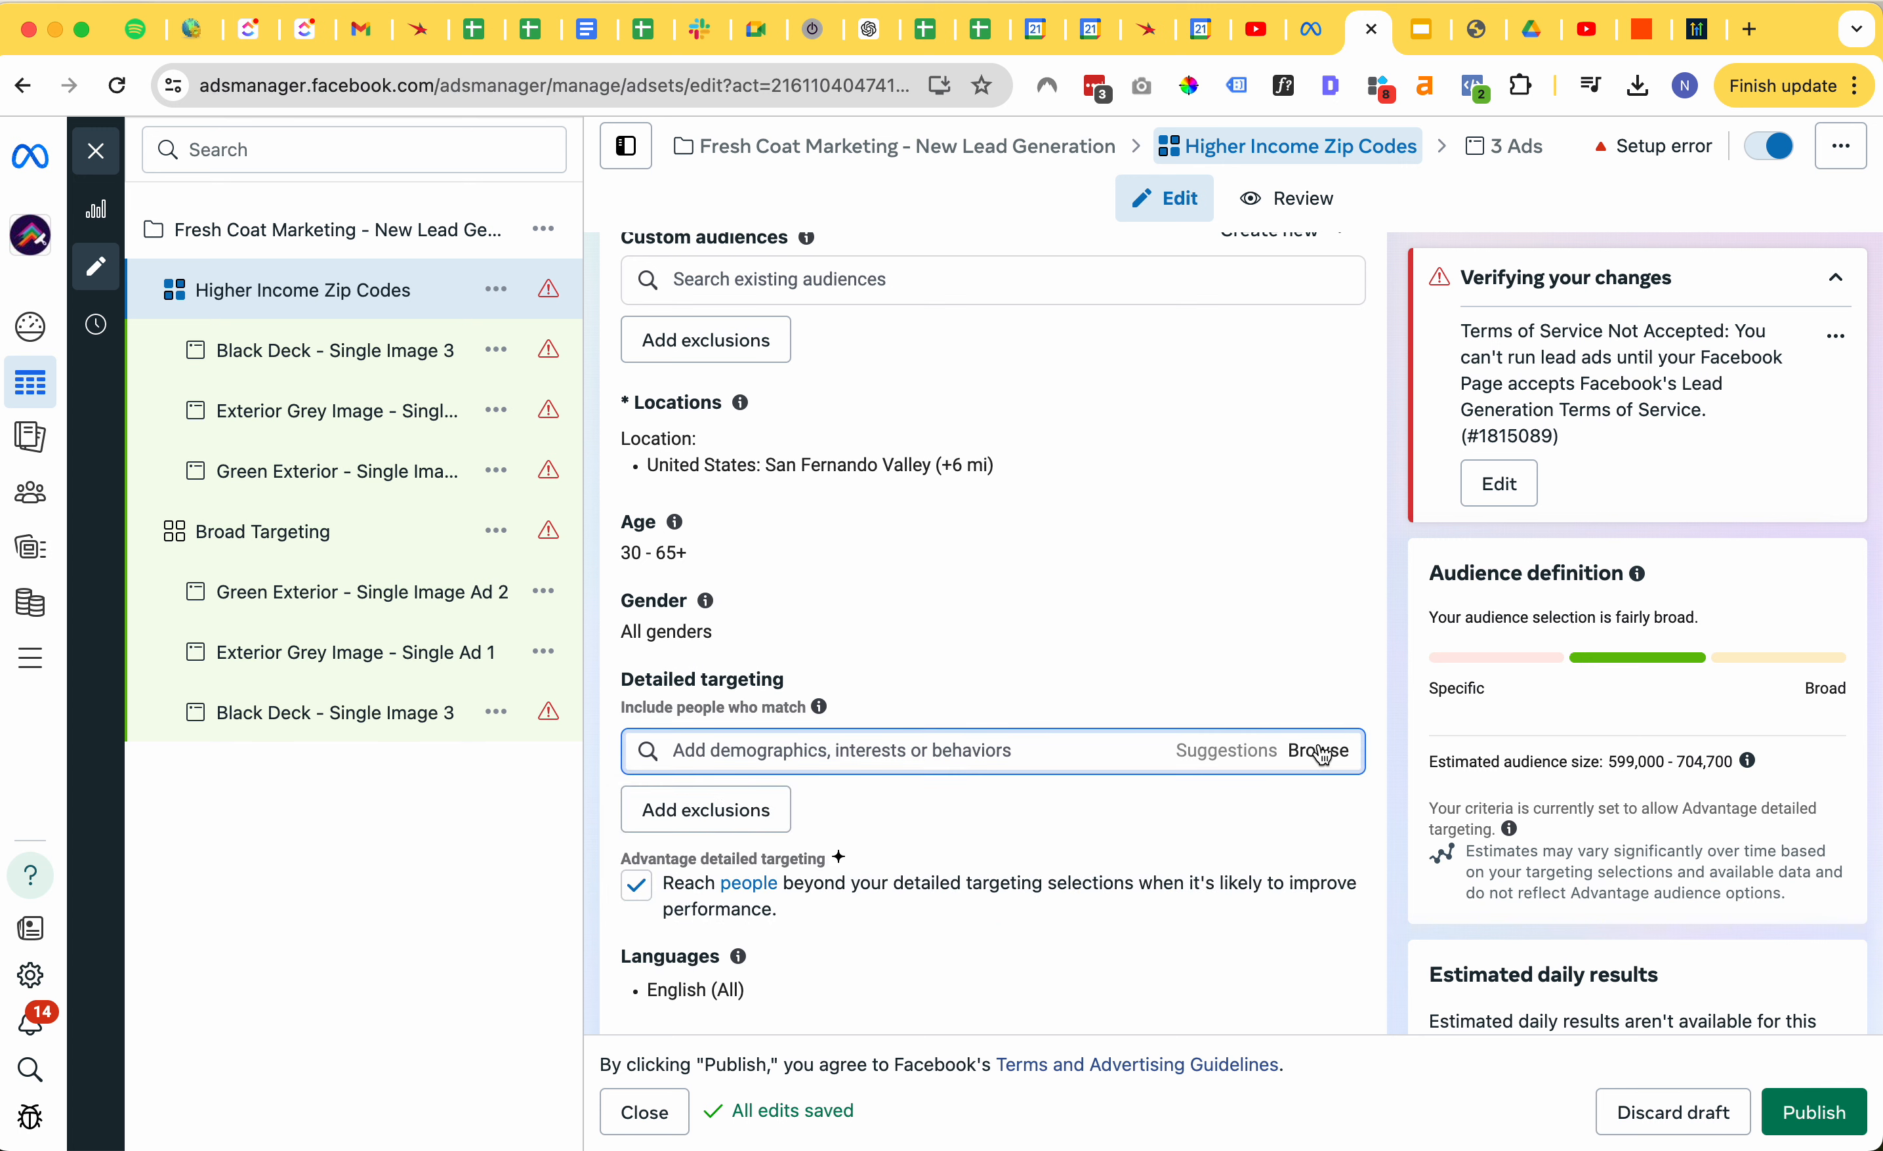
click(1236, 750)
click(998, 750)
text(zip codes)
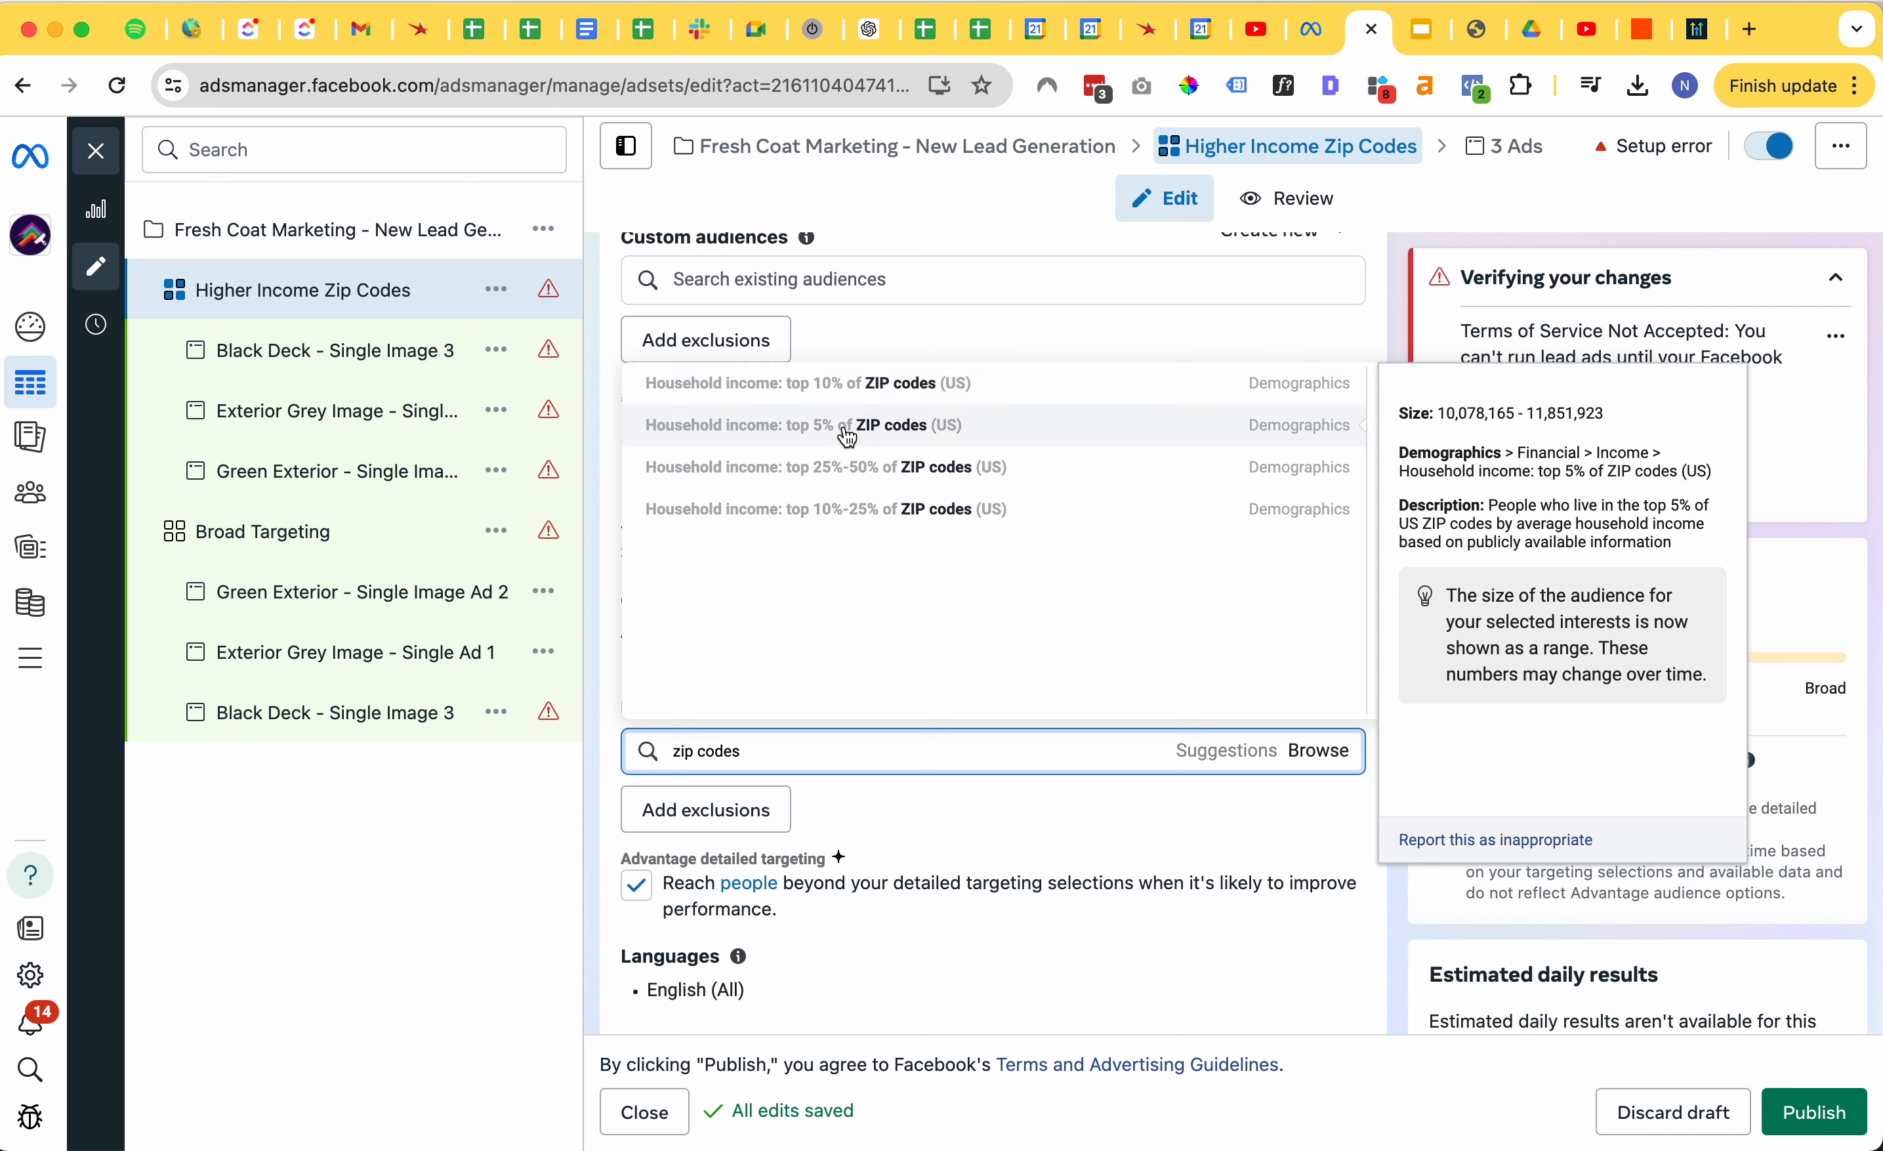
click(841, 386)
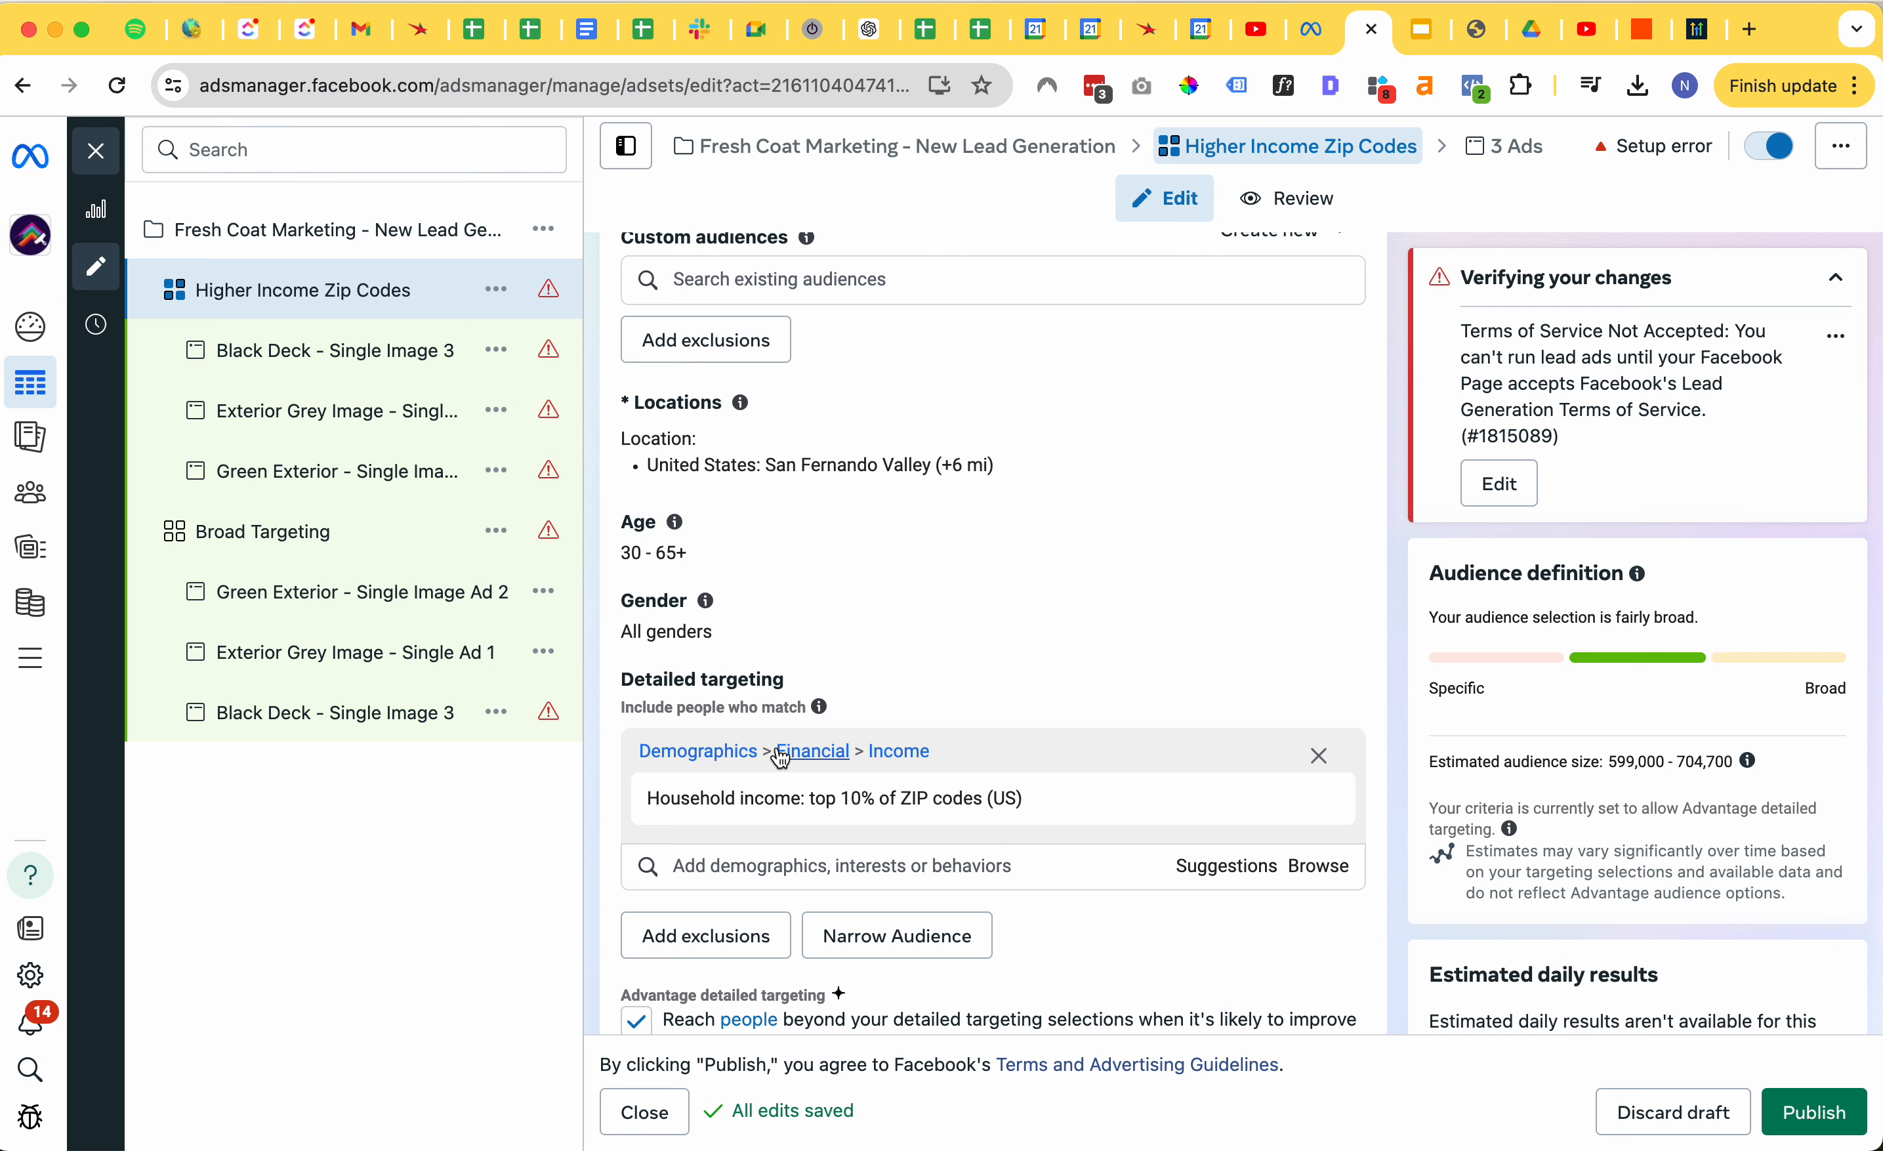
- Review the Higher Income Zip Codes ad set's detailed targeting, conversion location and ad set name
mouse_move(734, 808)
drag(647, 805, 1031, 796)
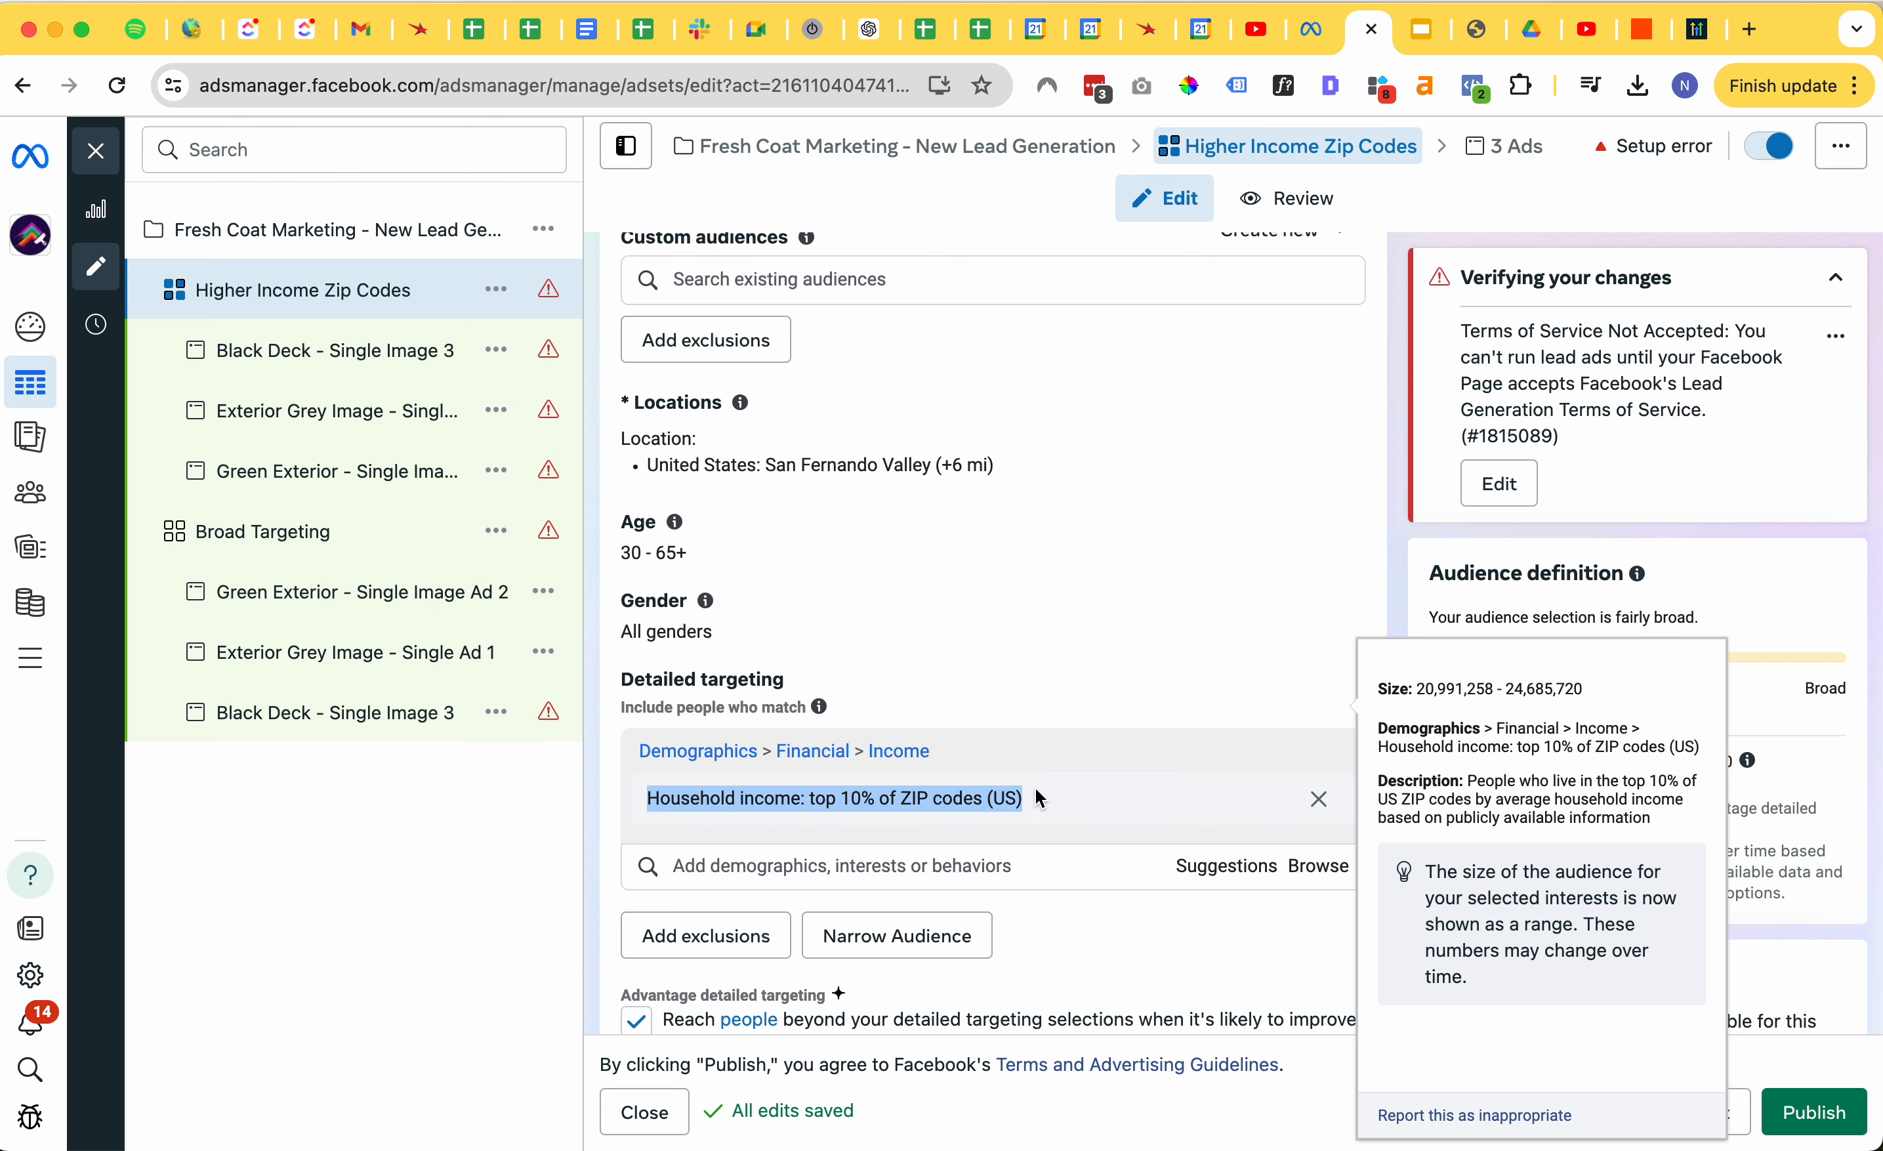
click(1394, 614)
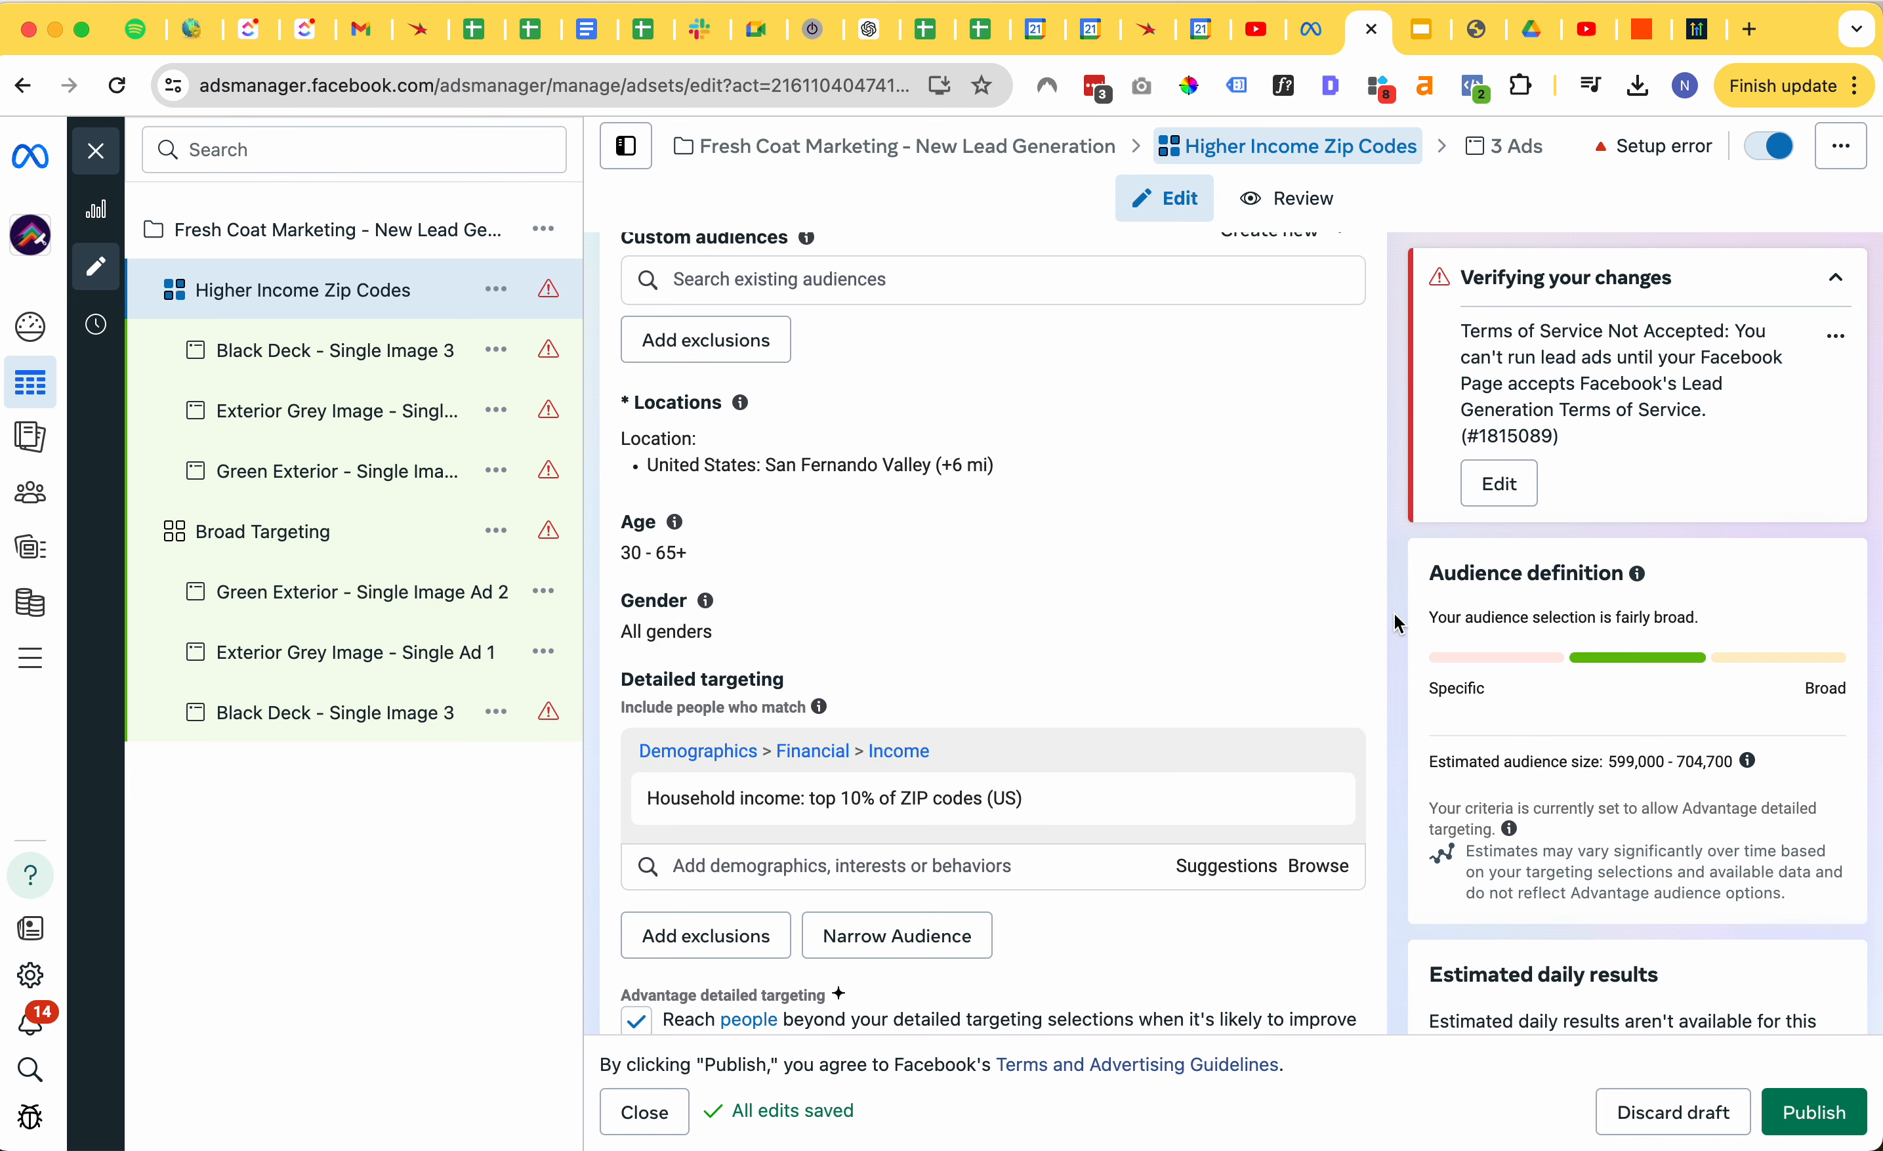
scroll(1394, 614, down, 4)
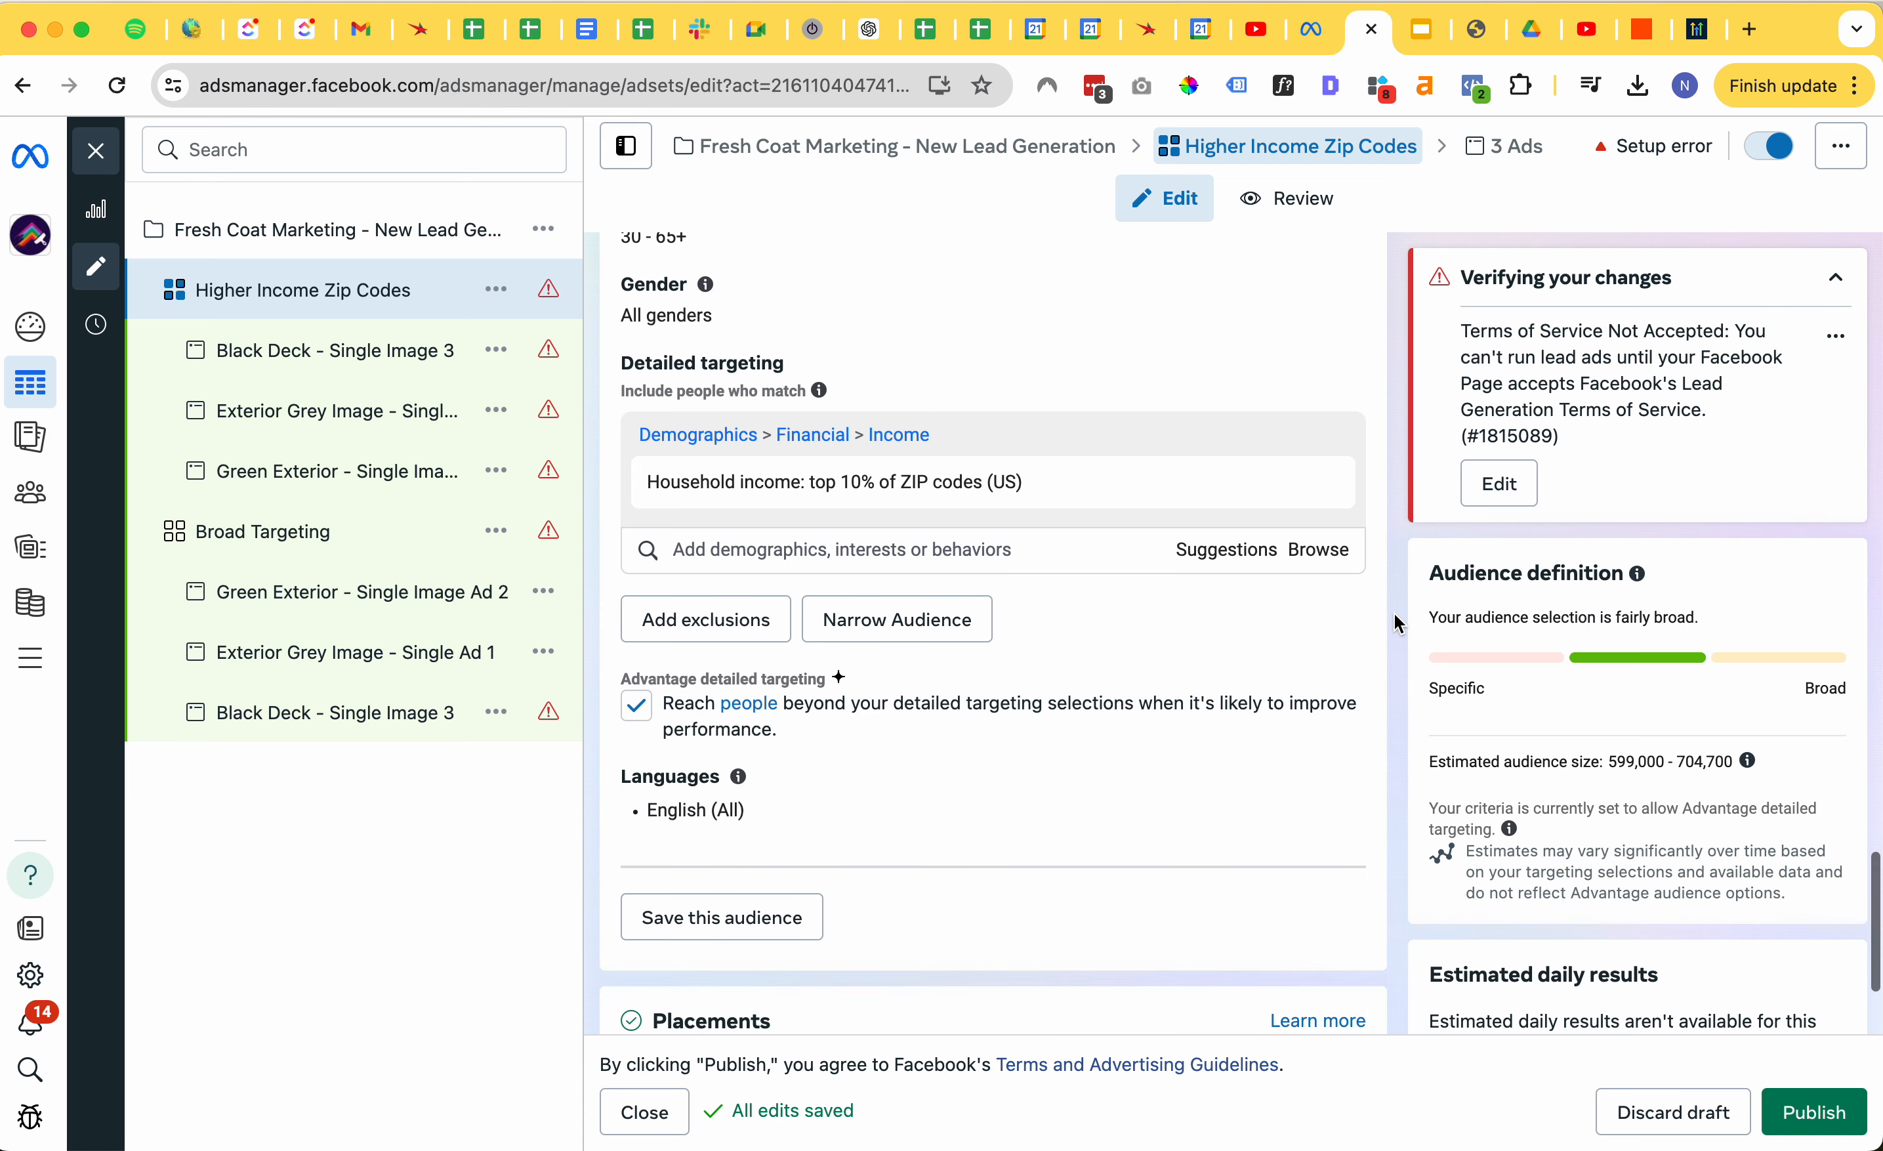
scroll(1394, 615, up, 12)
scroll(1394, 614, up, 15)
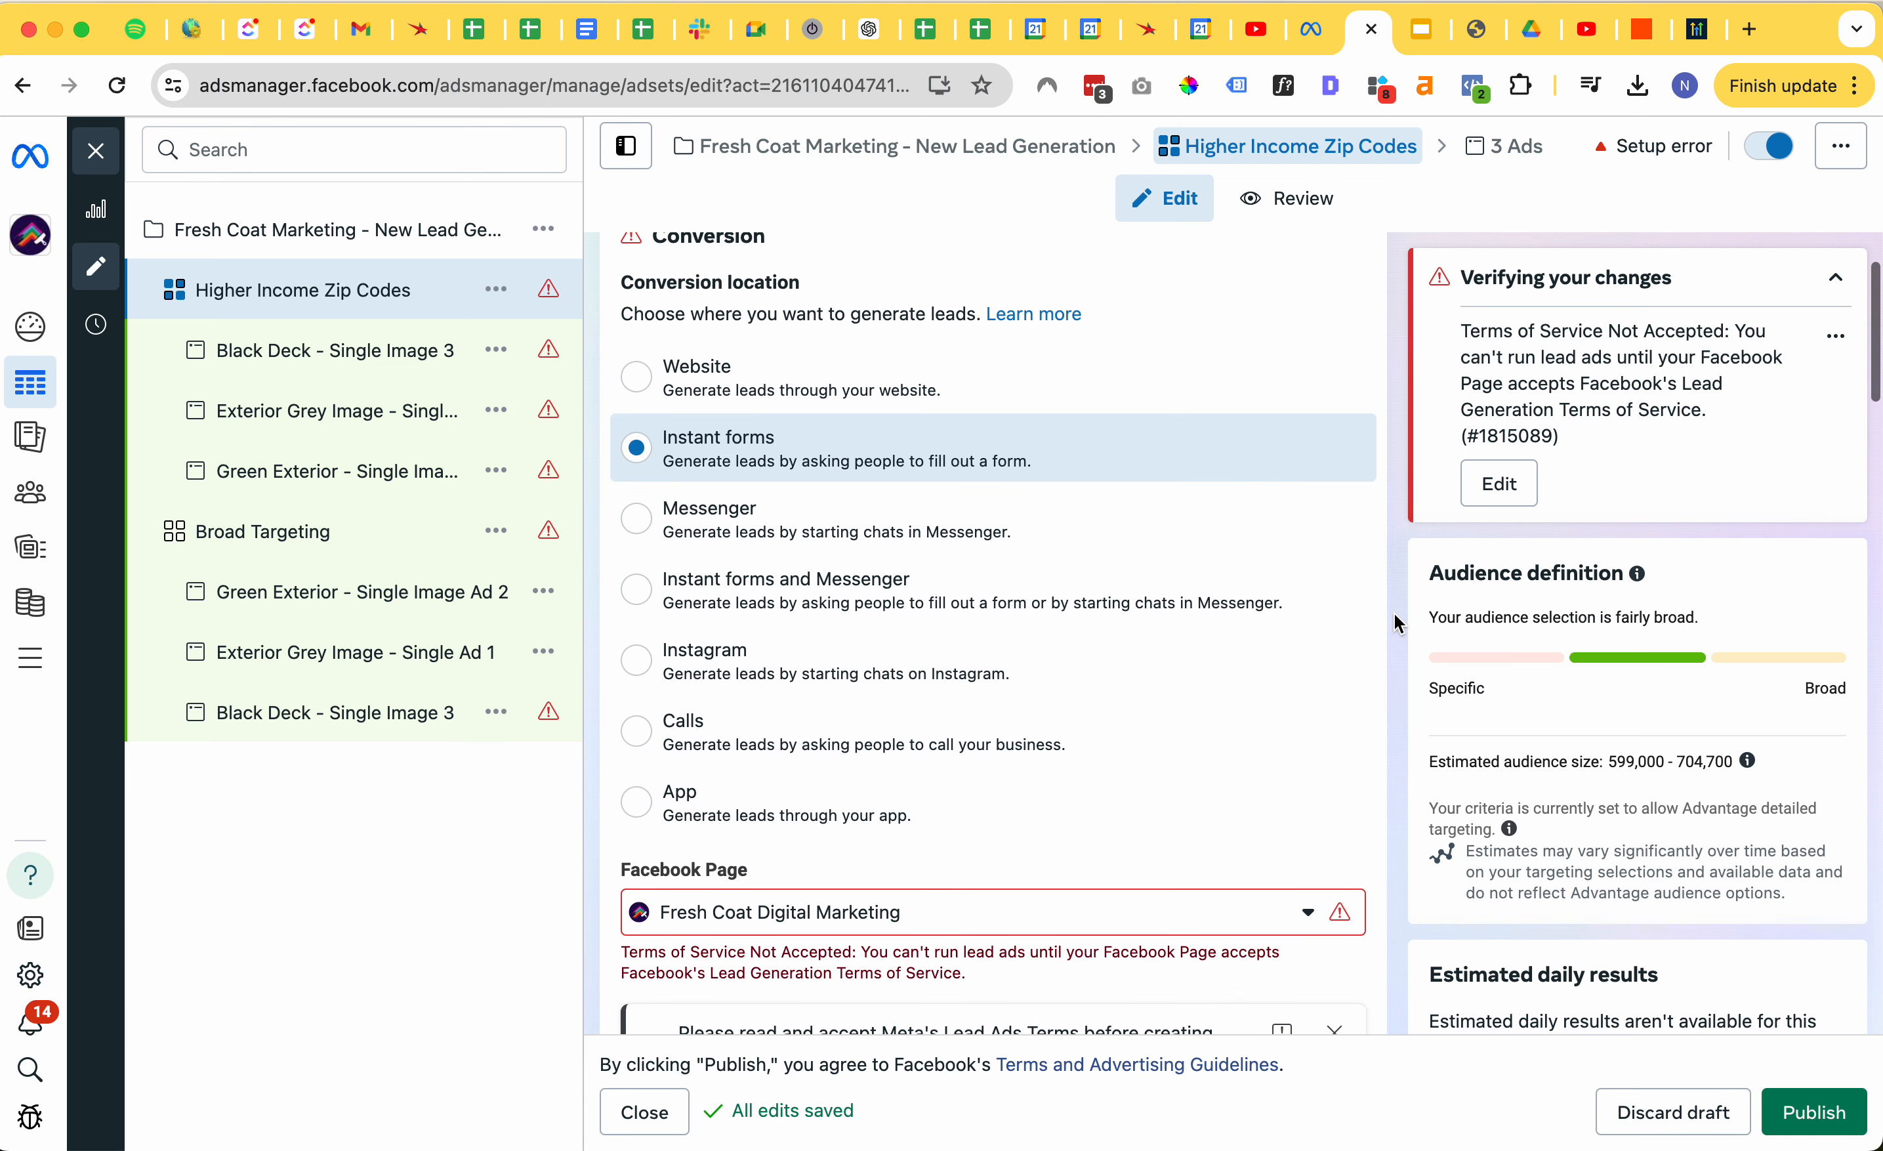
scroll(989, 399, down, 3)
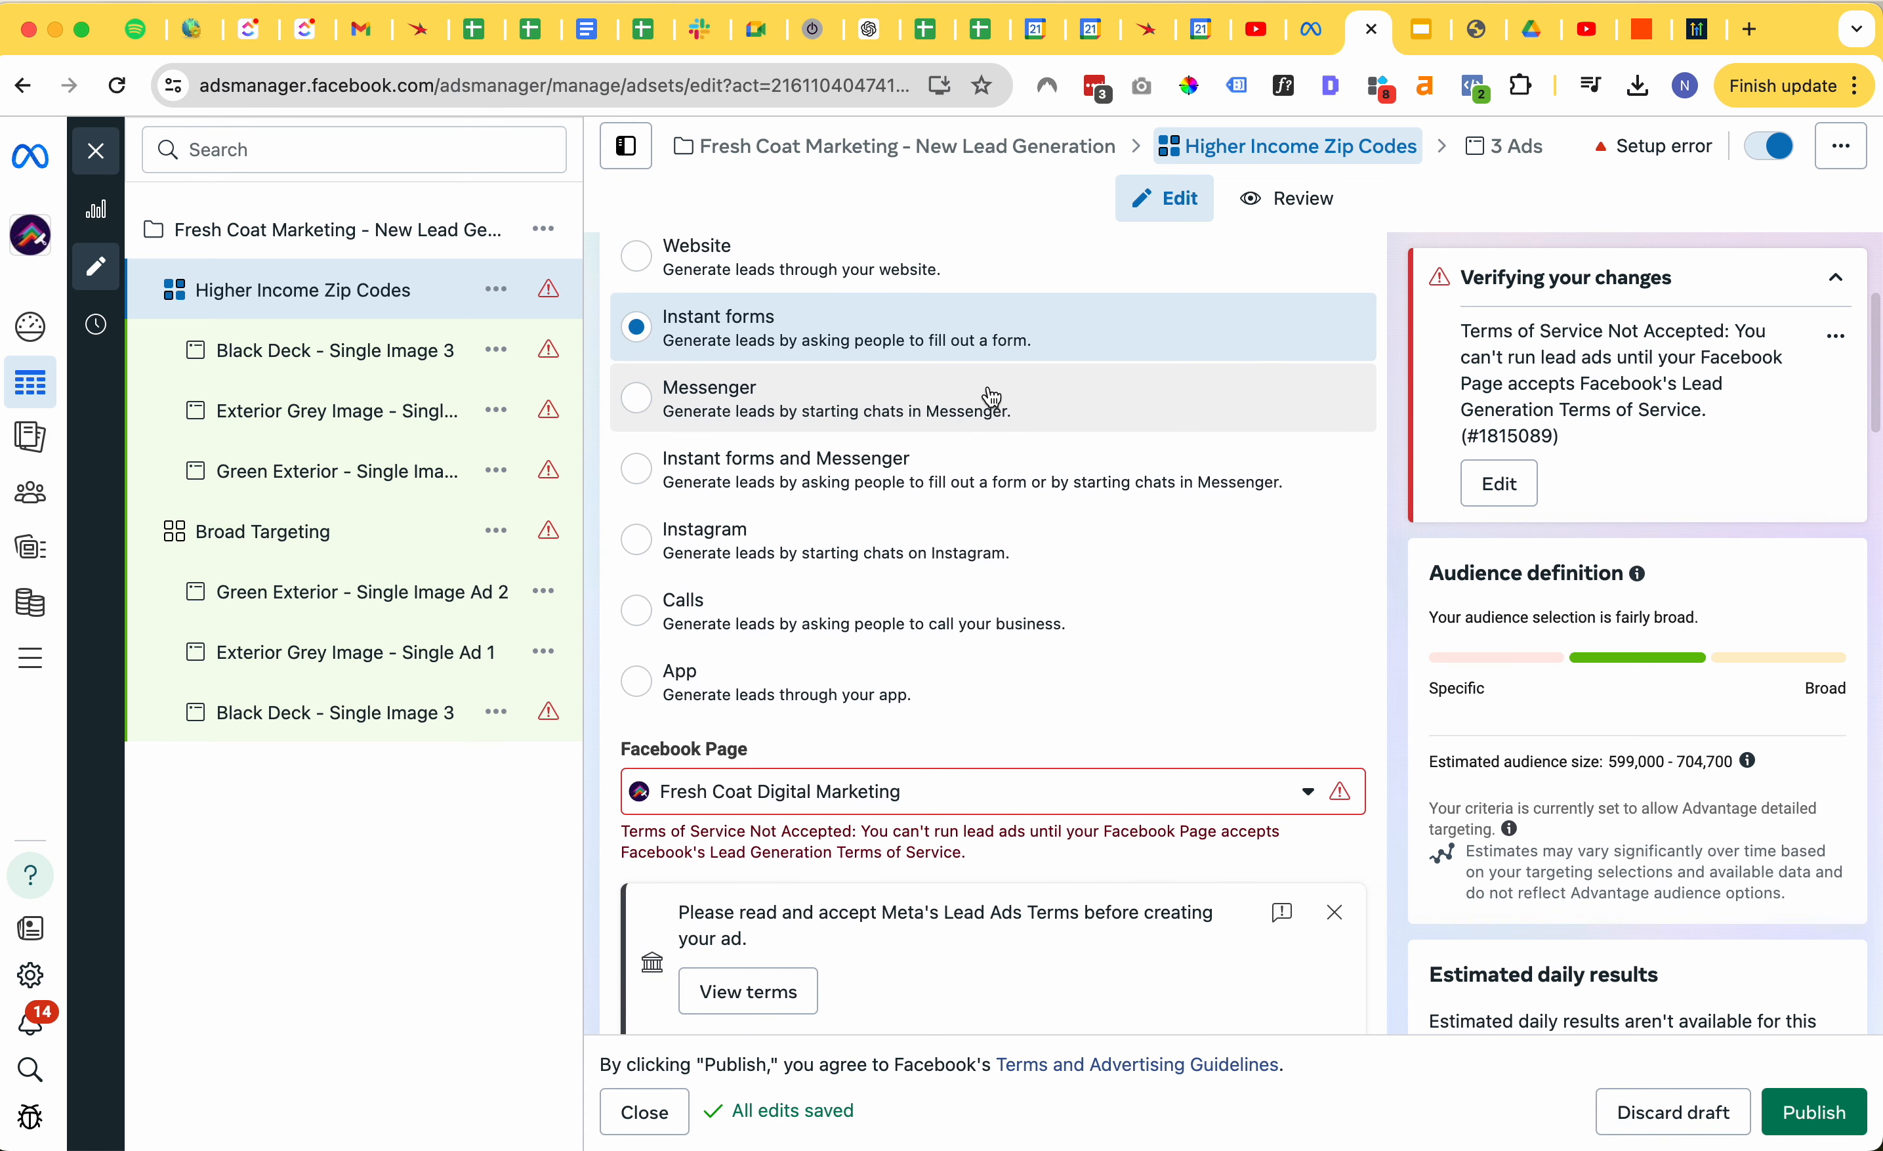
scroll(944, 809, up, 1)
scroll(945, 809, up, 3)
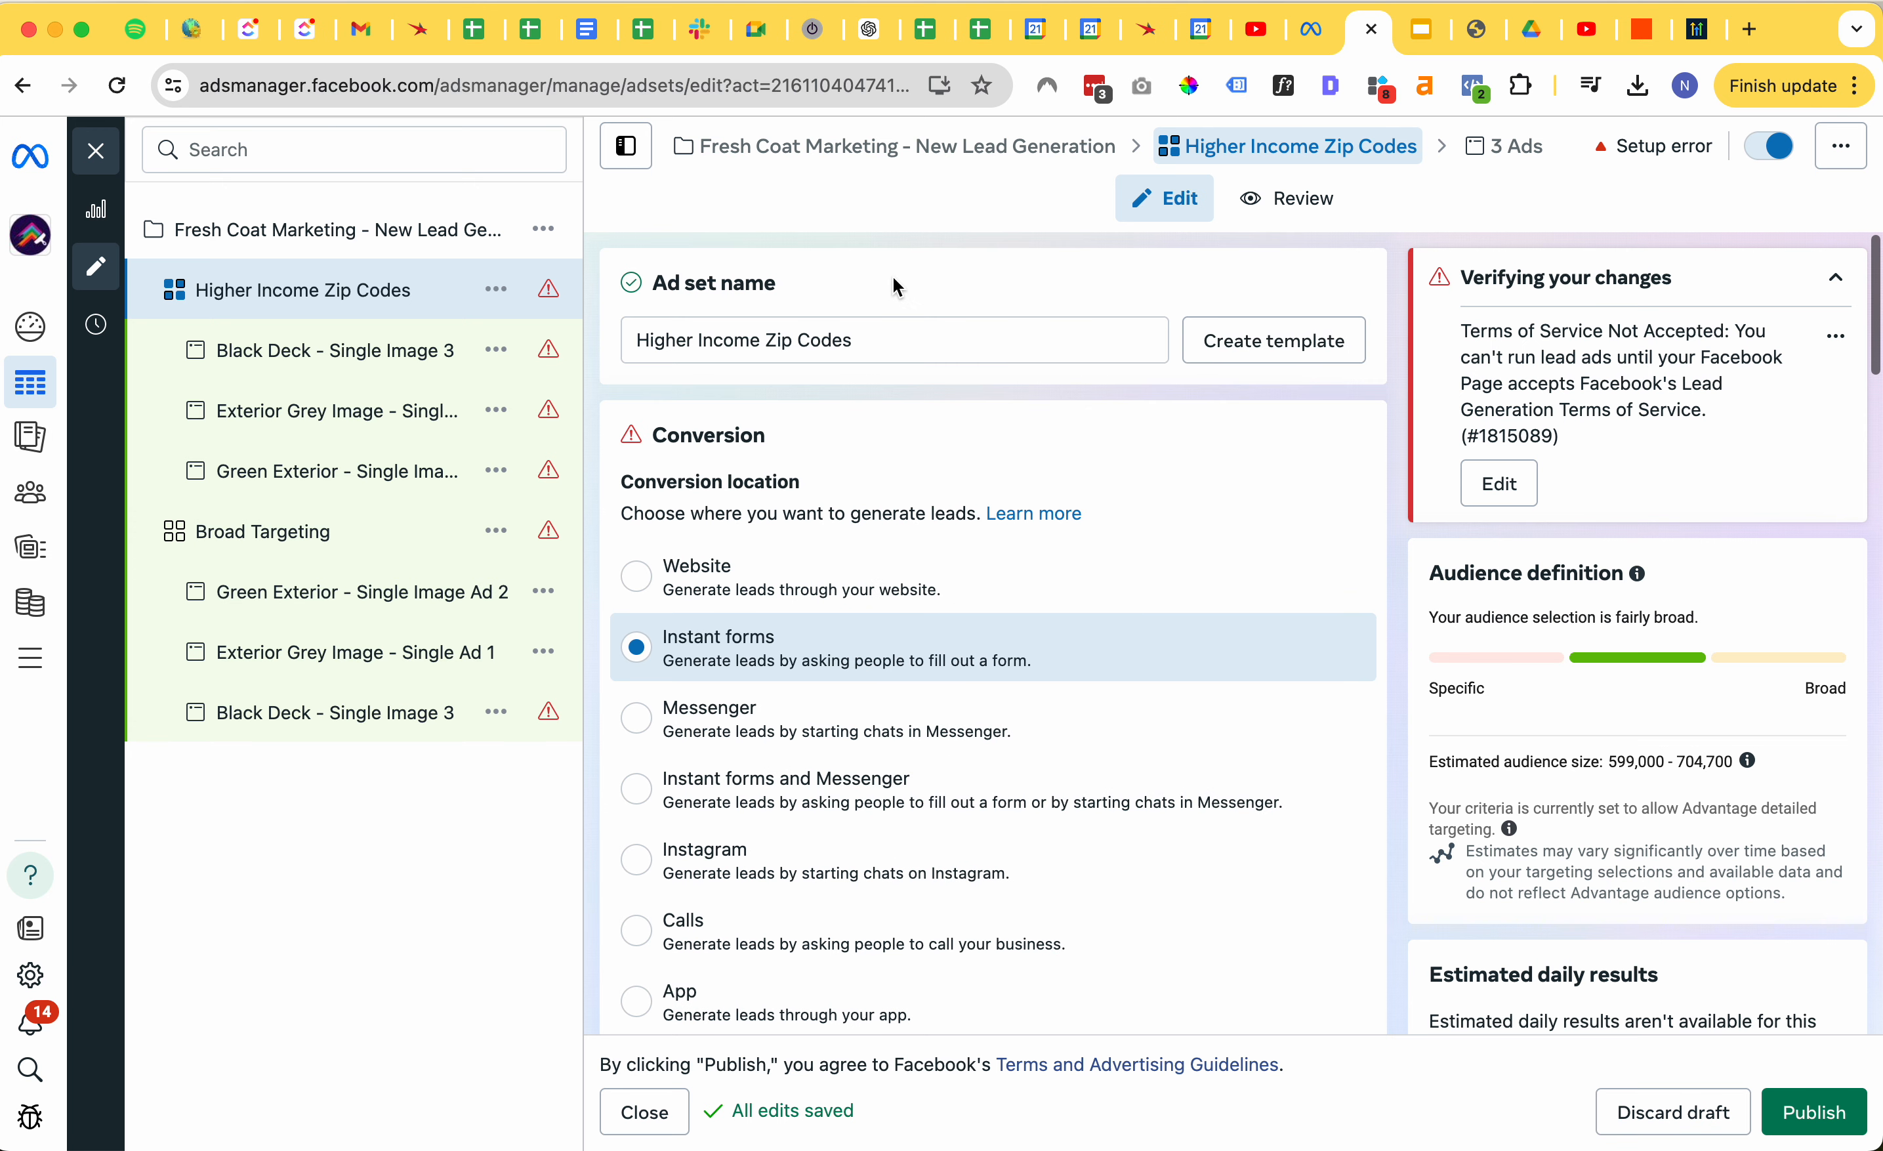
click(860, 340)
drag(644, 343, 909, 341)
click(924, 338)
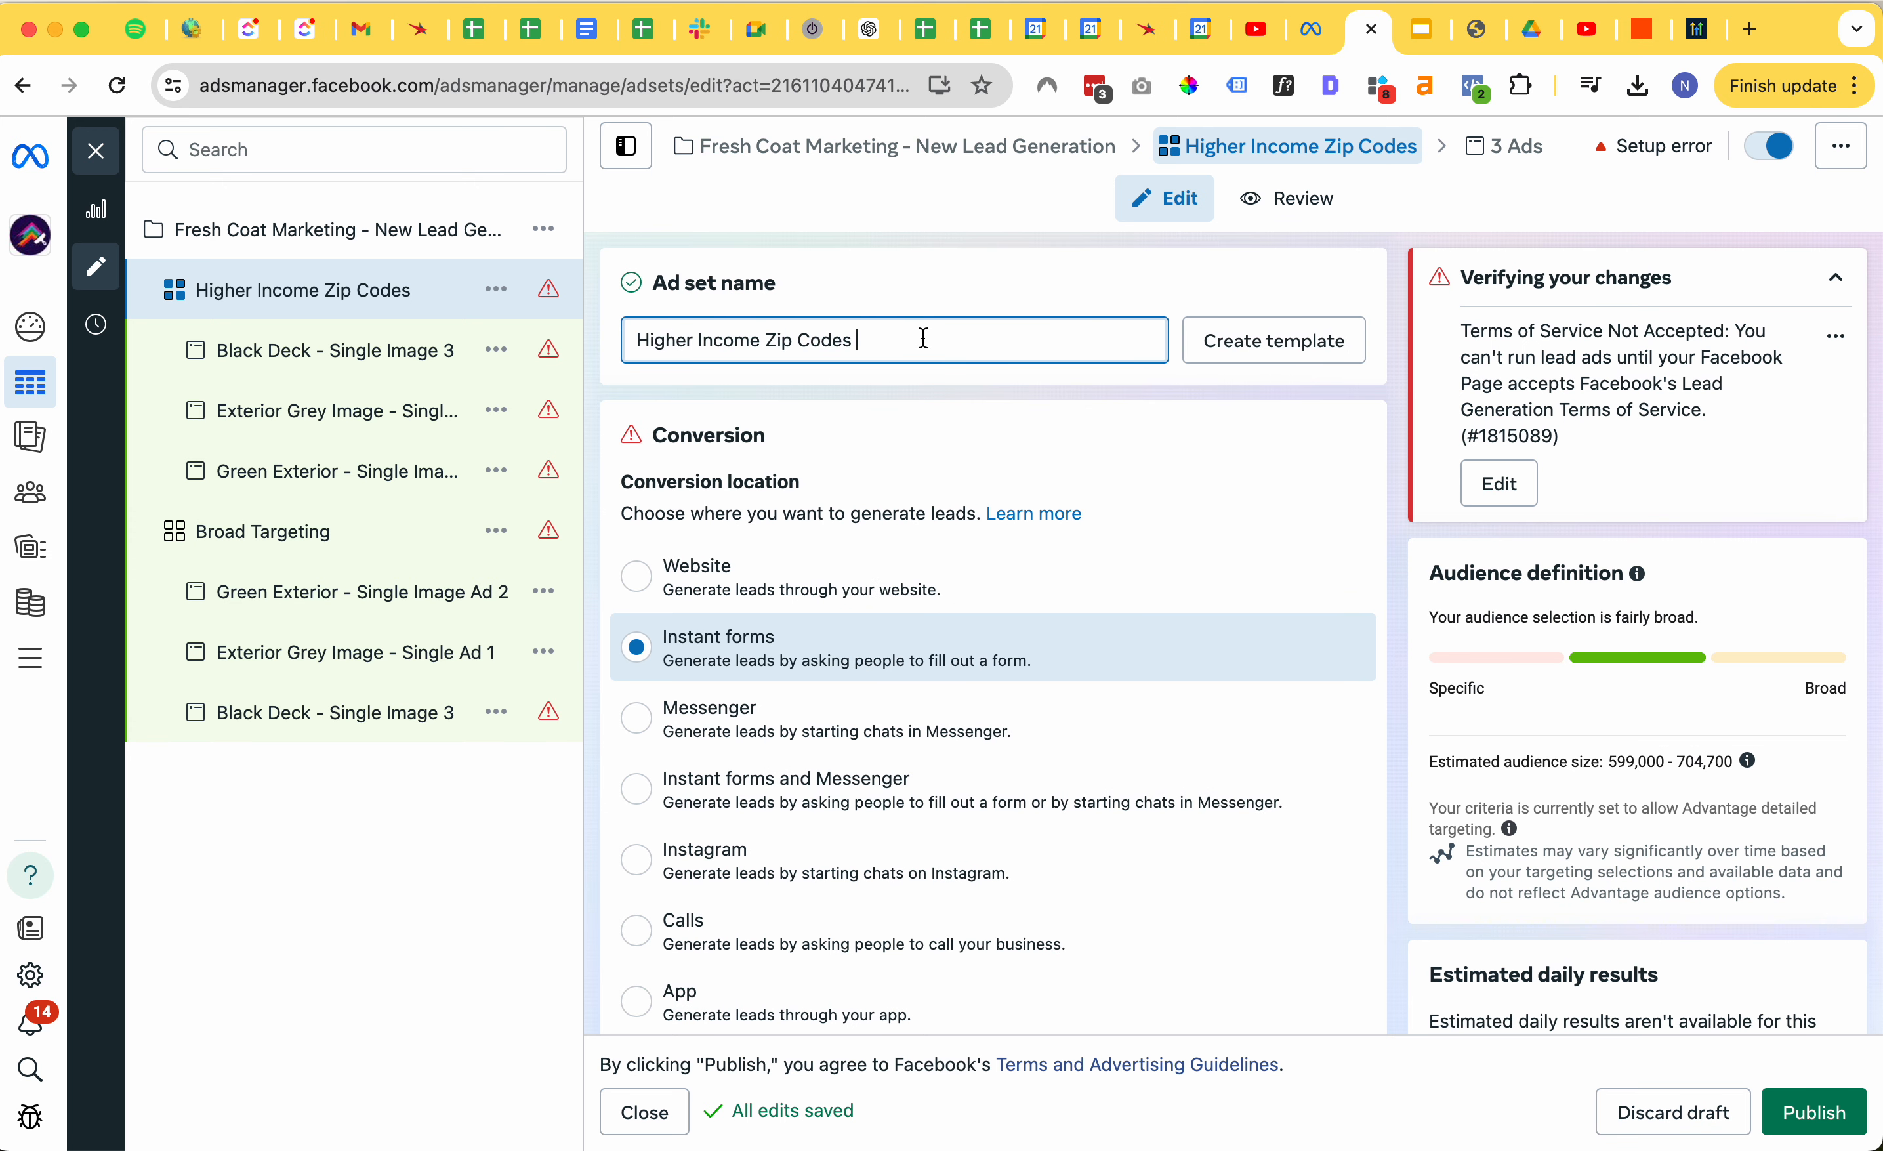
- Try to publish the Higher Income Zip Codes ad set and close its editor
click(1787, 1106)
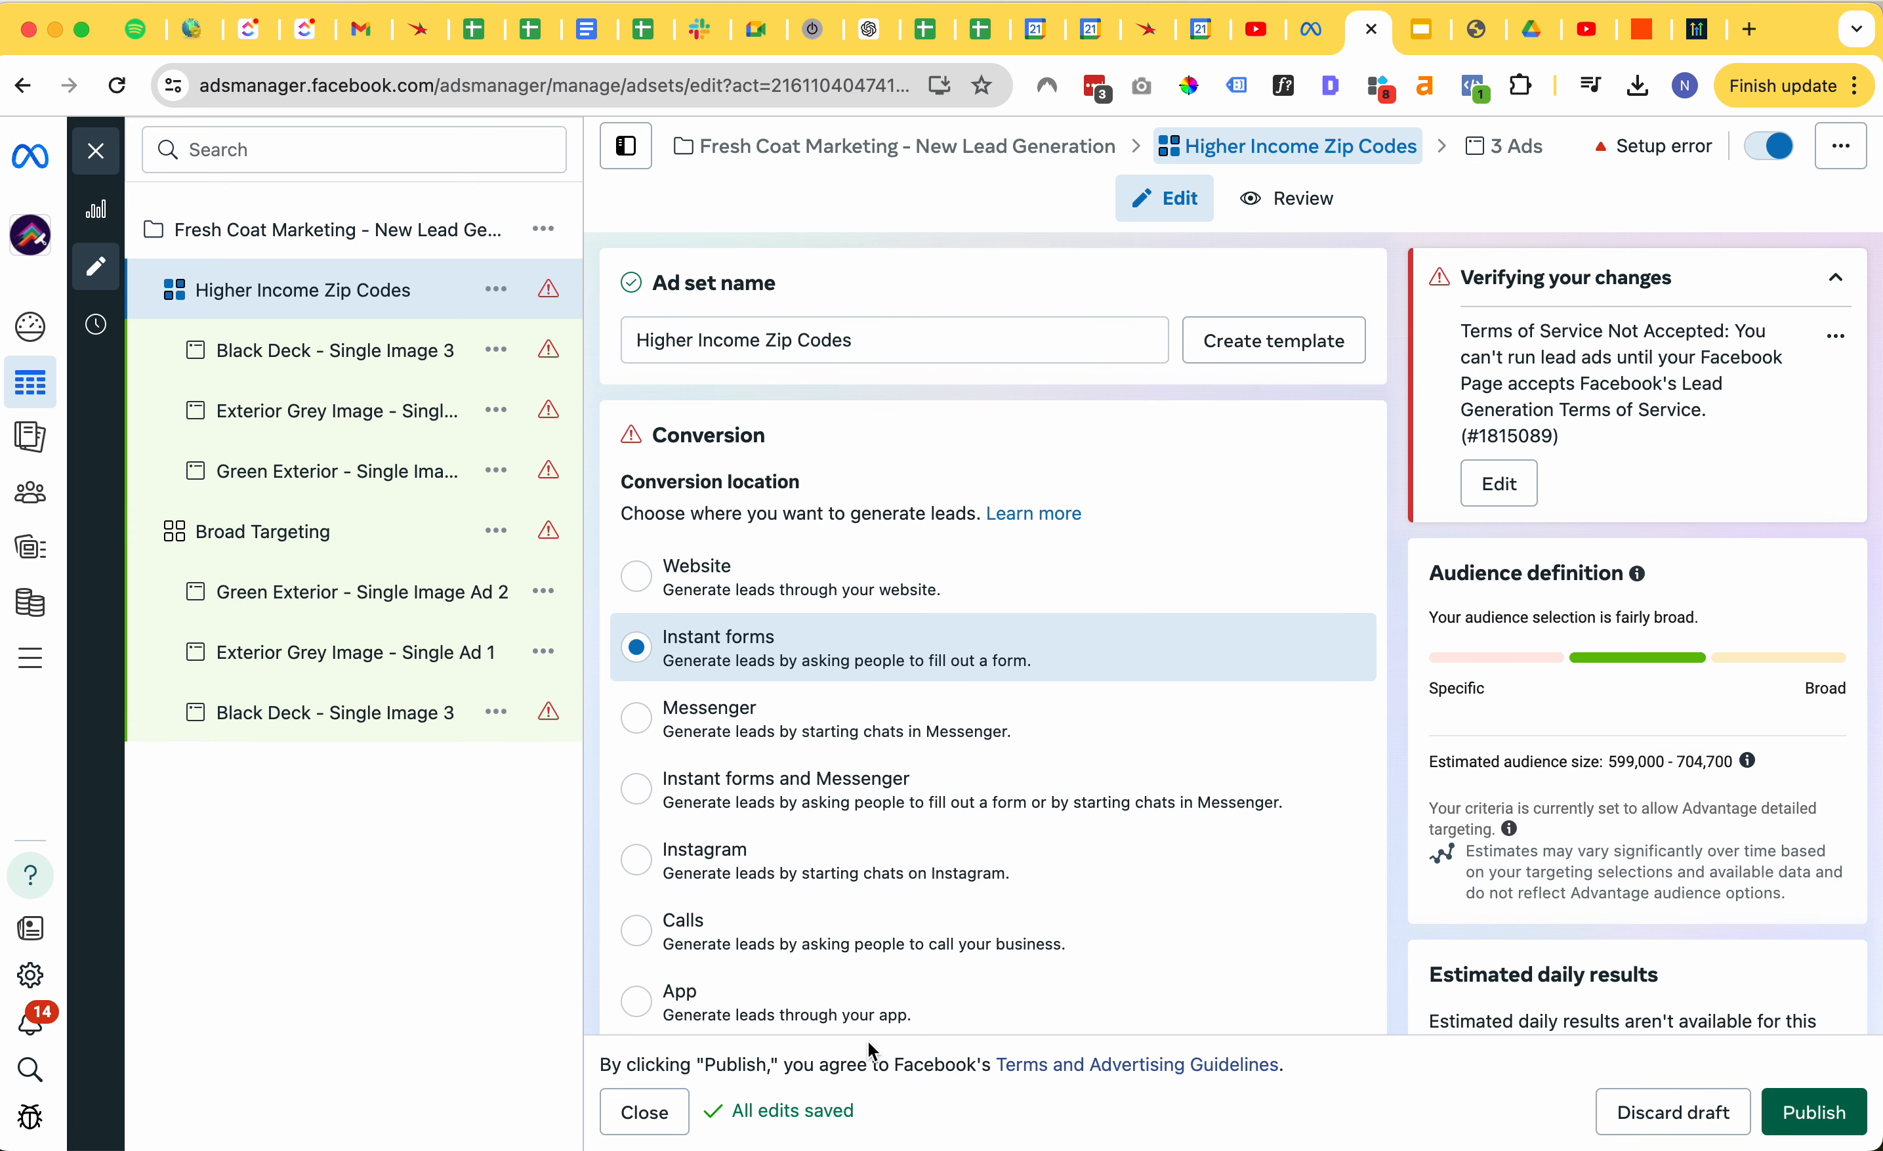
click(642, 1114)
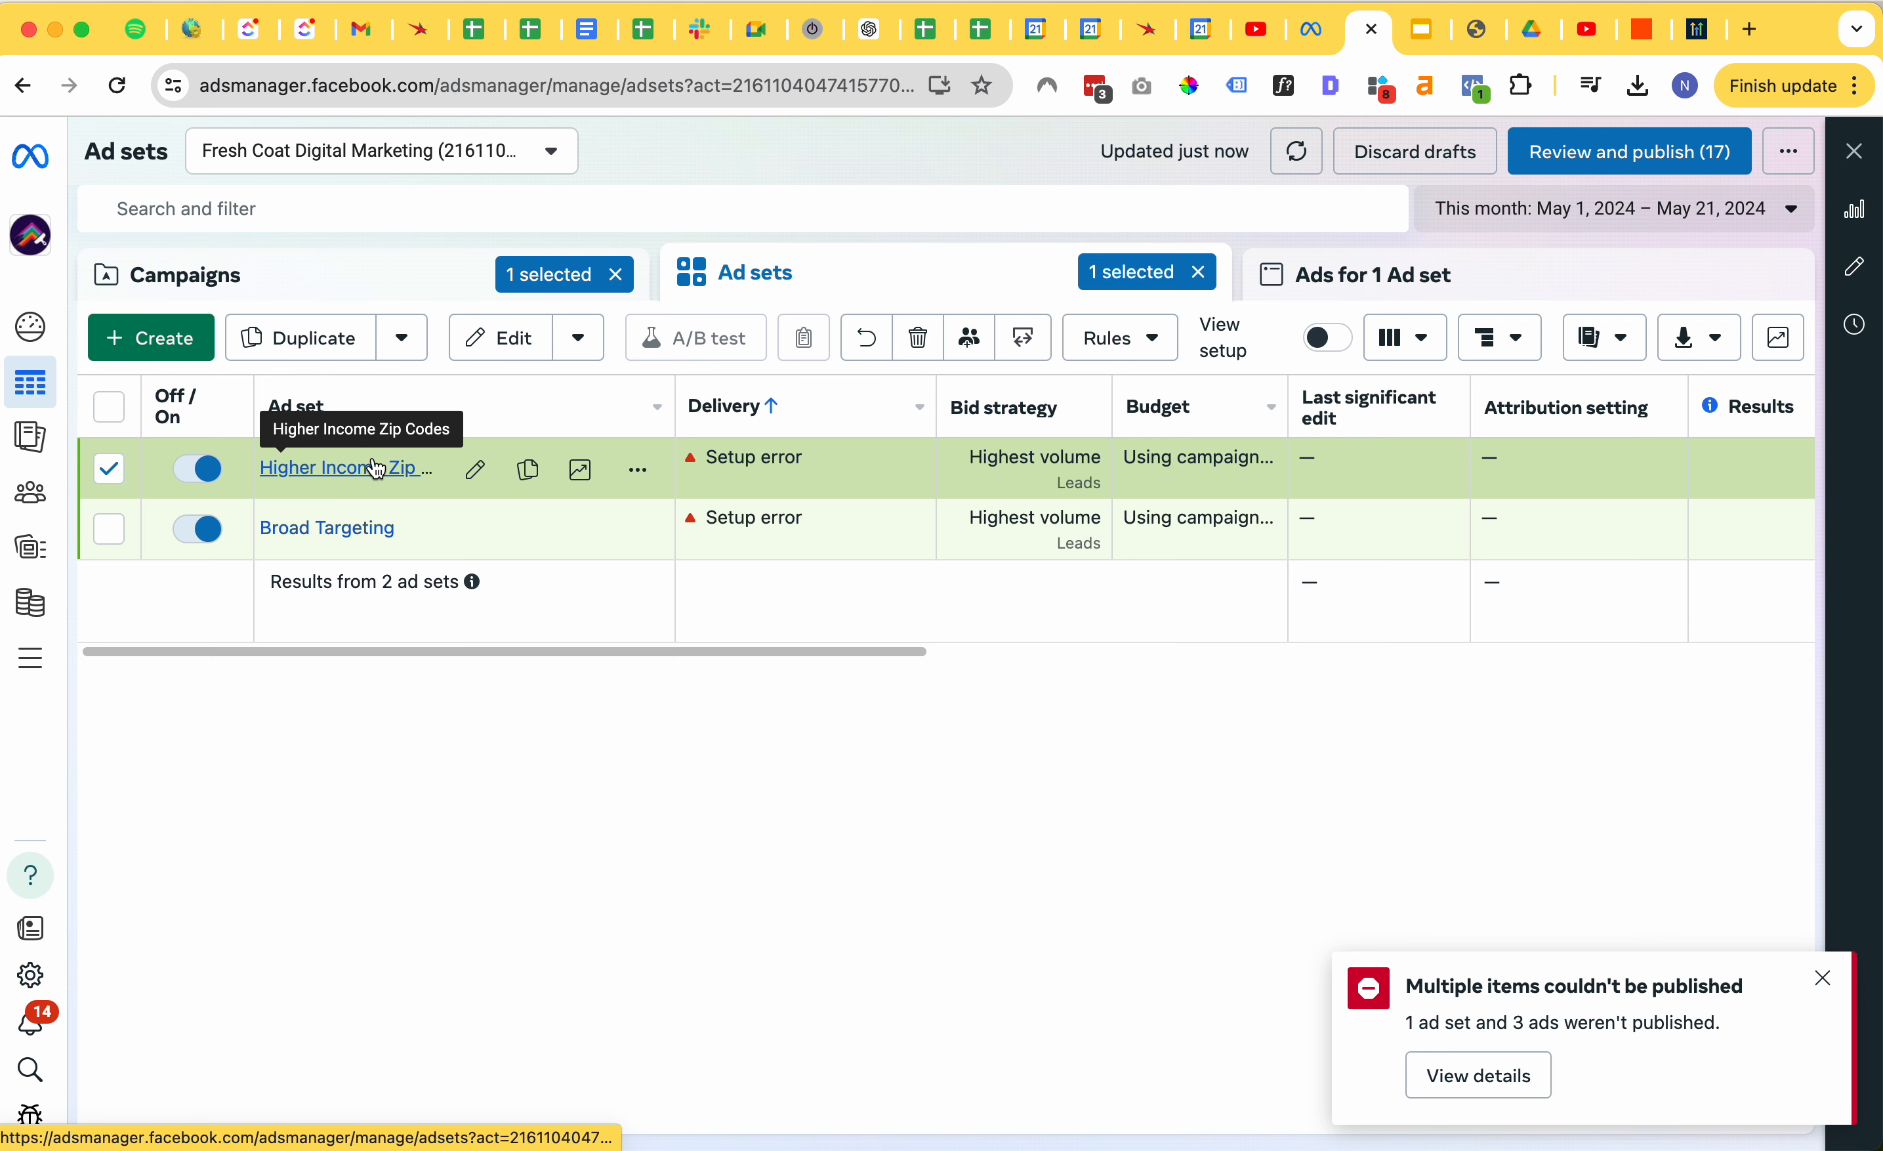
- Deselect the Higher Income Zip Codes ad set in the ad set list and widen the ad set name column
click(377, 468)
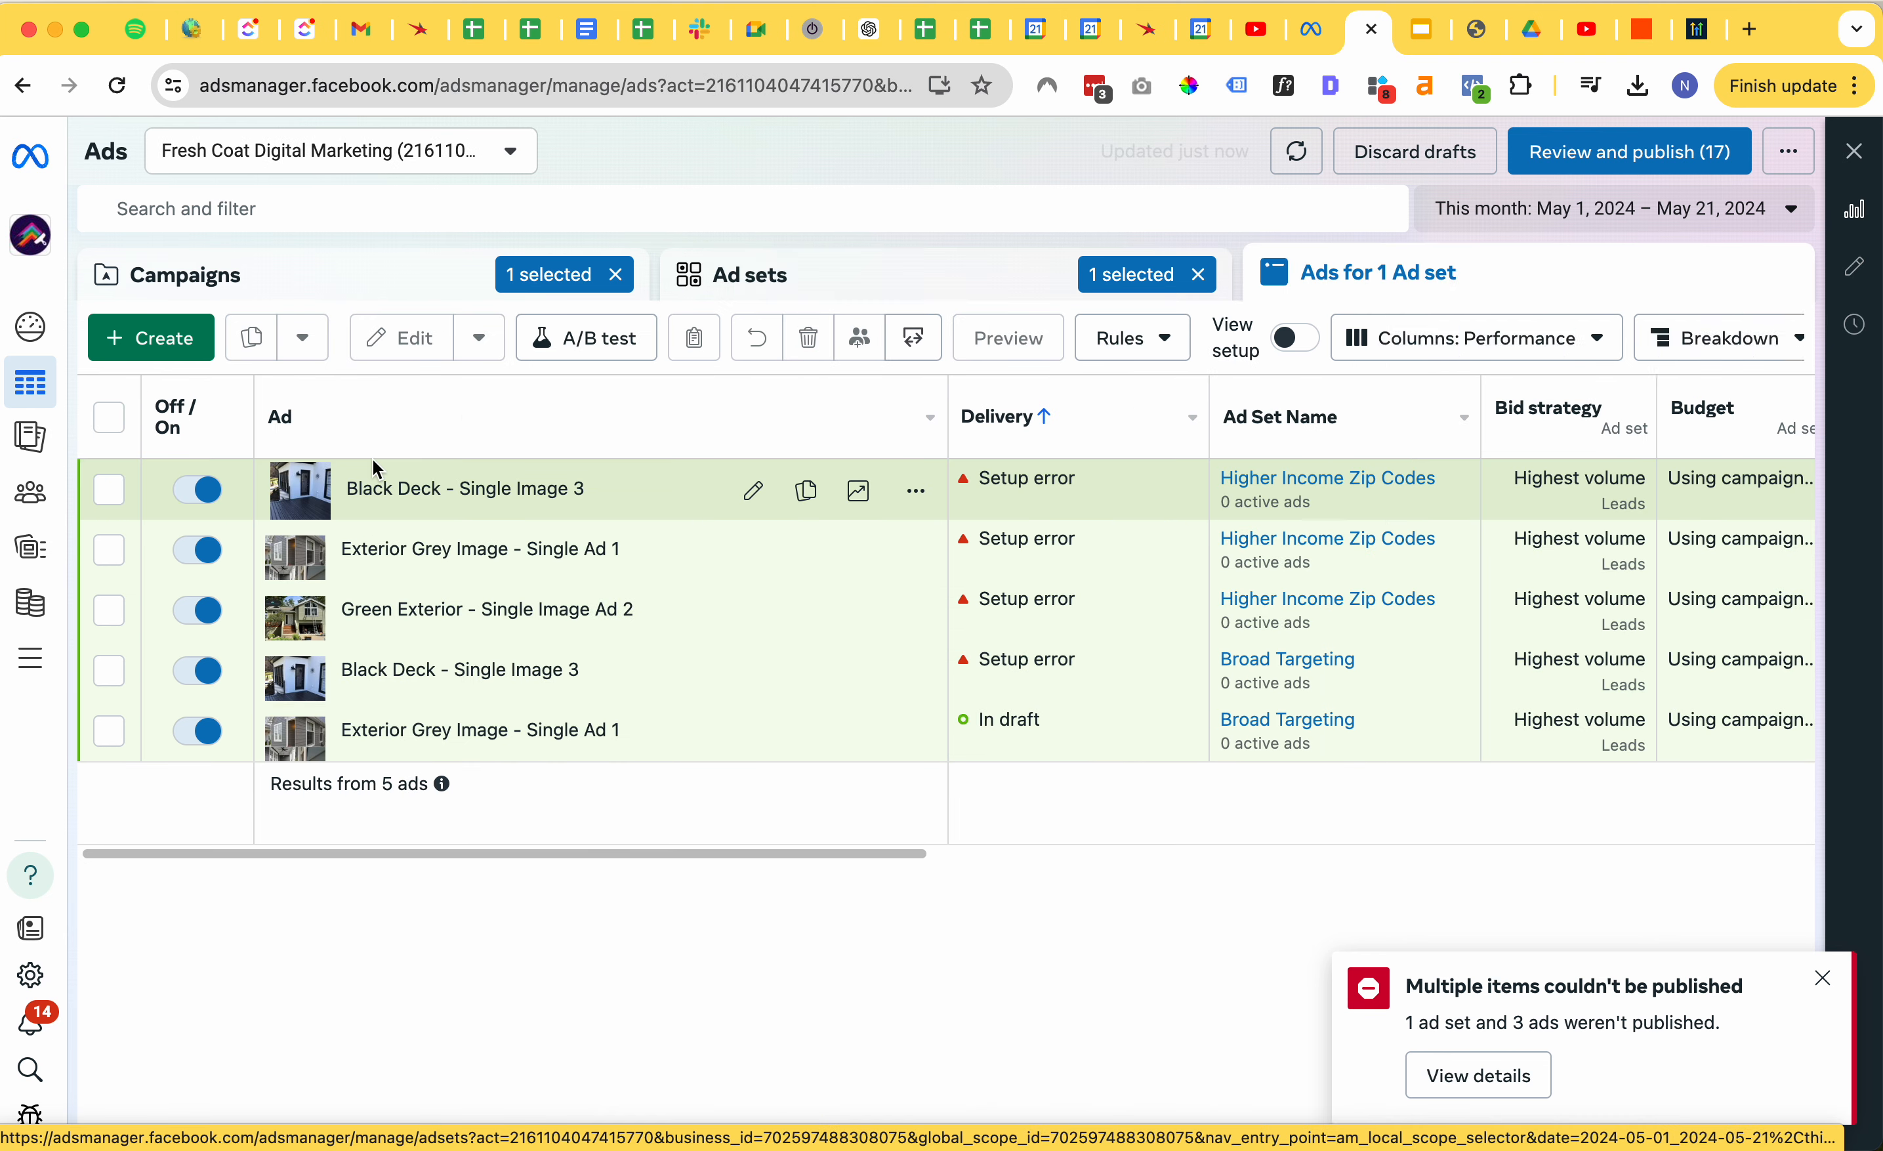
click(838, 278)
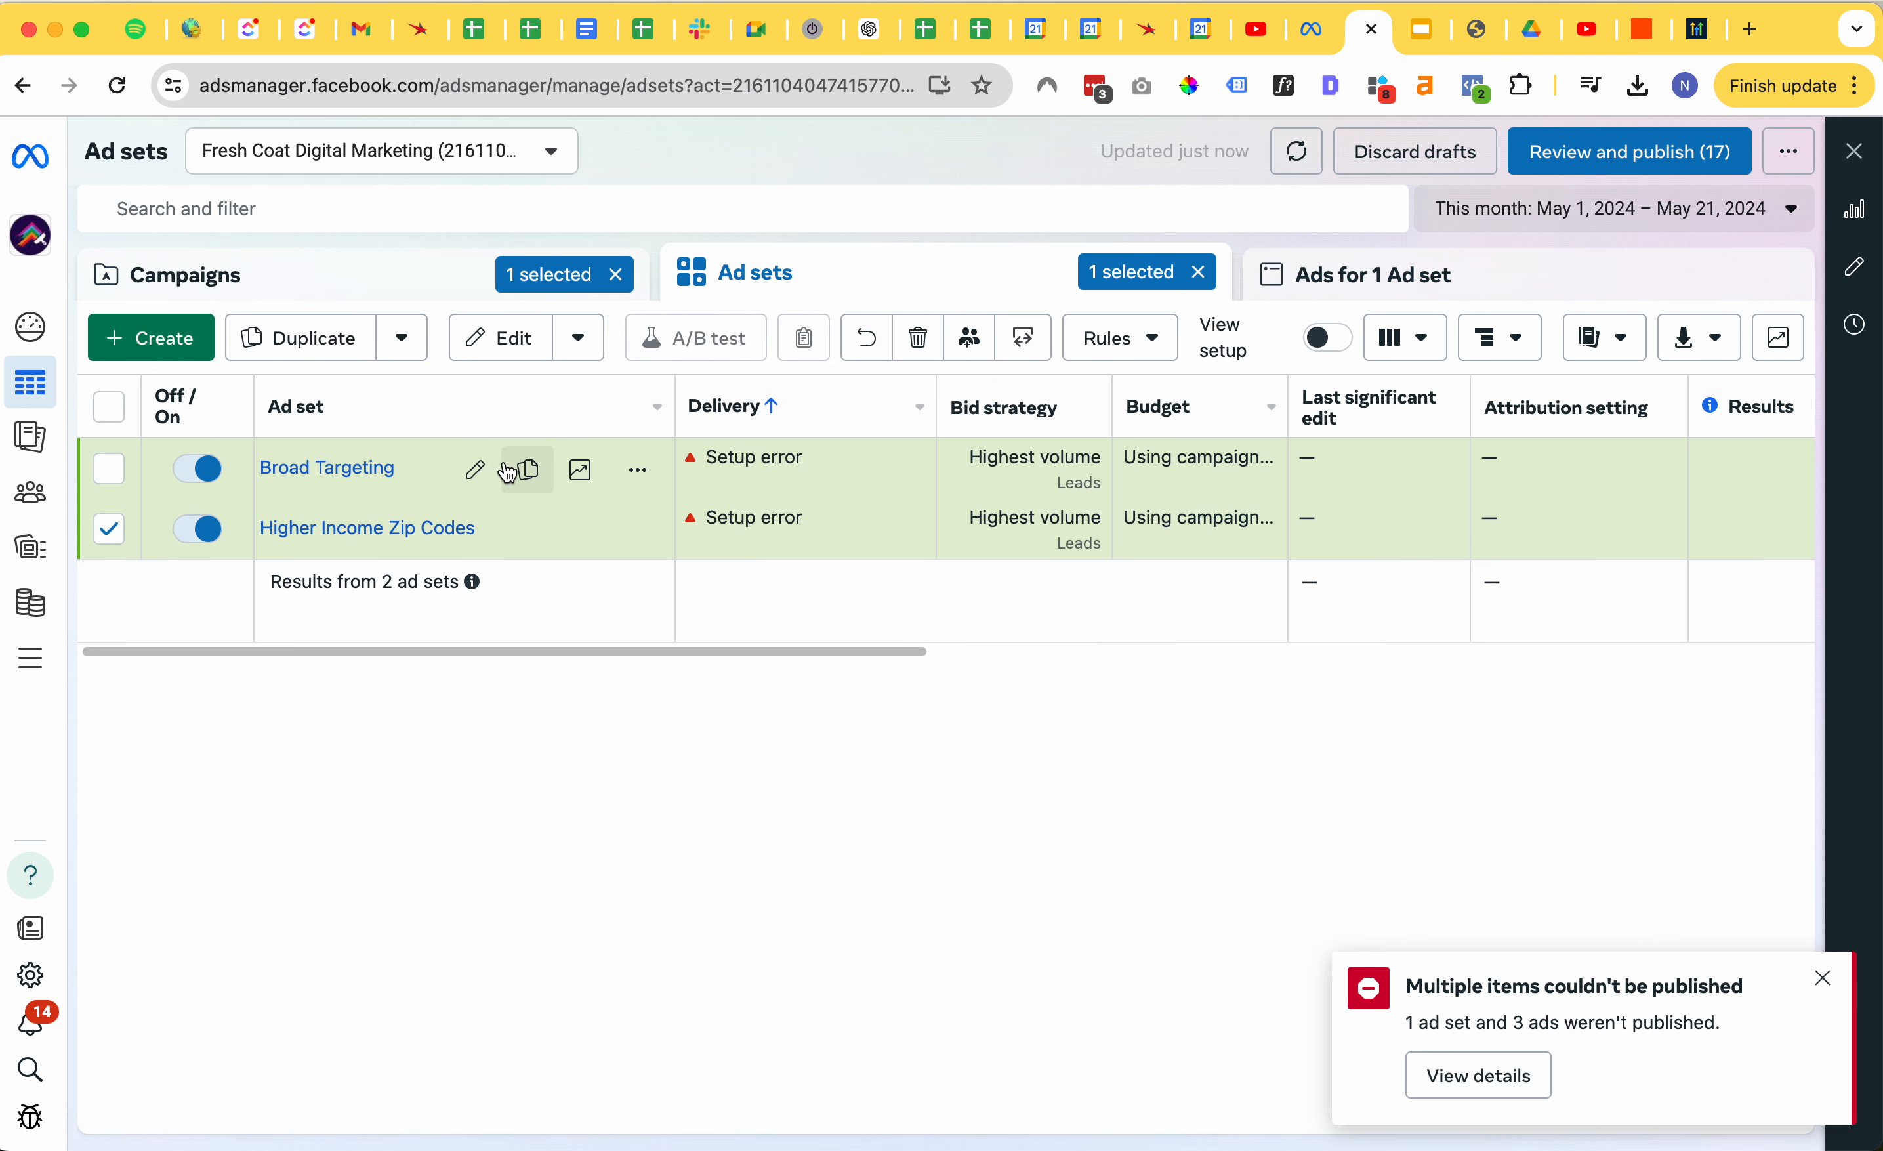
click(124, 528)
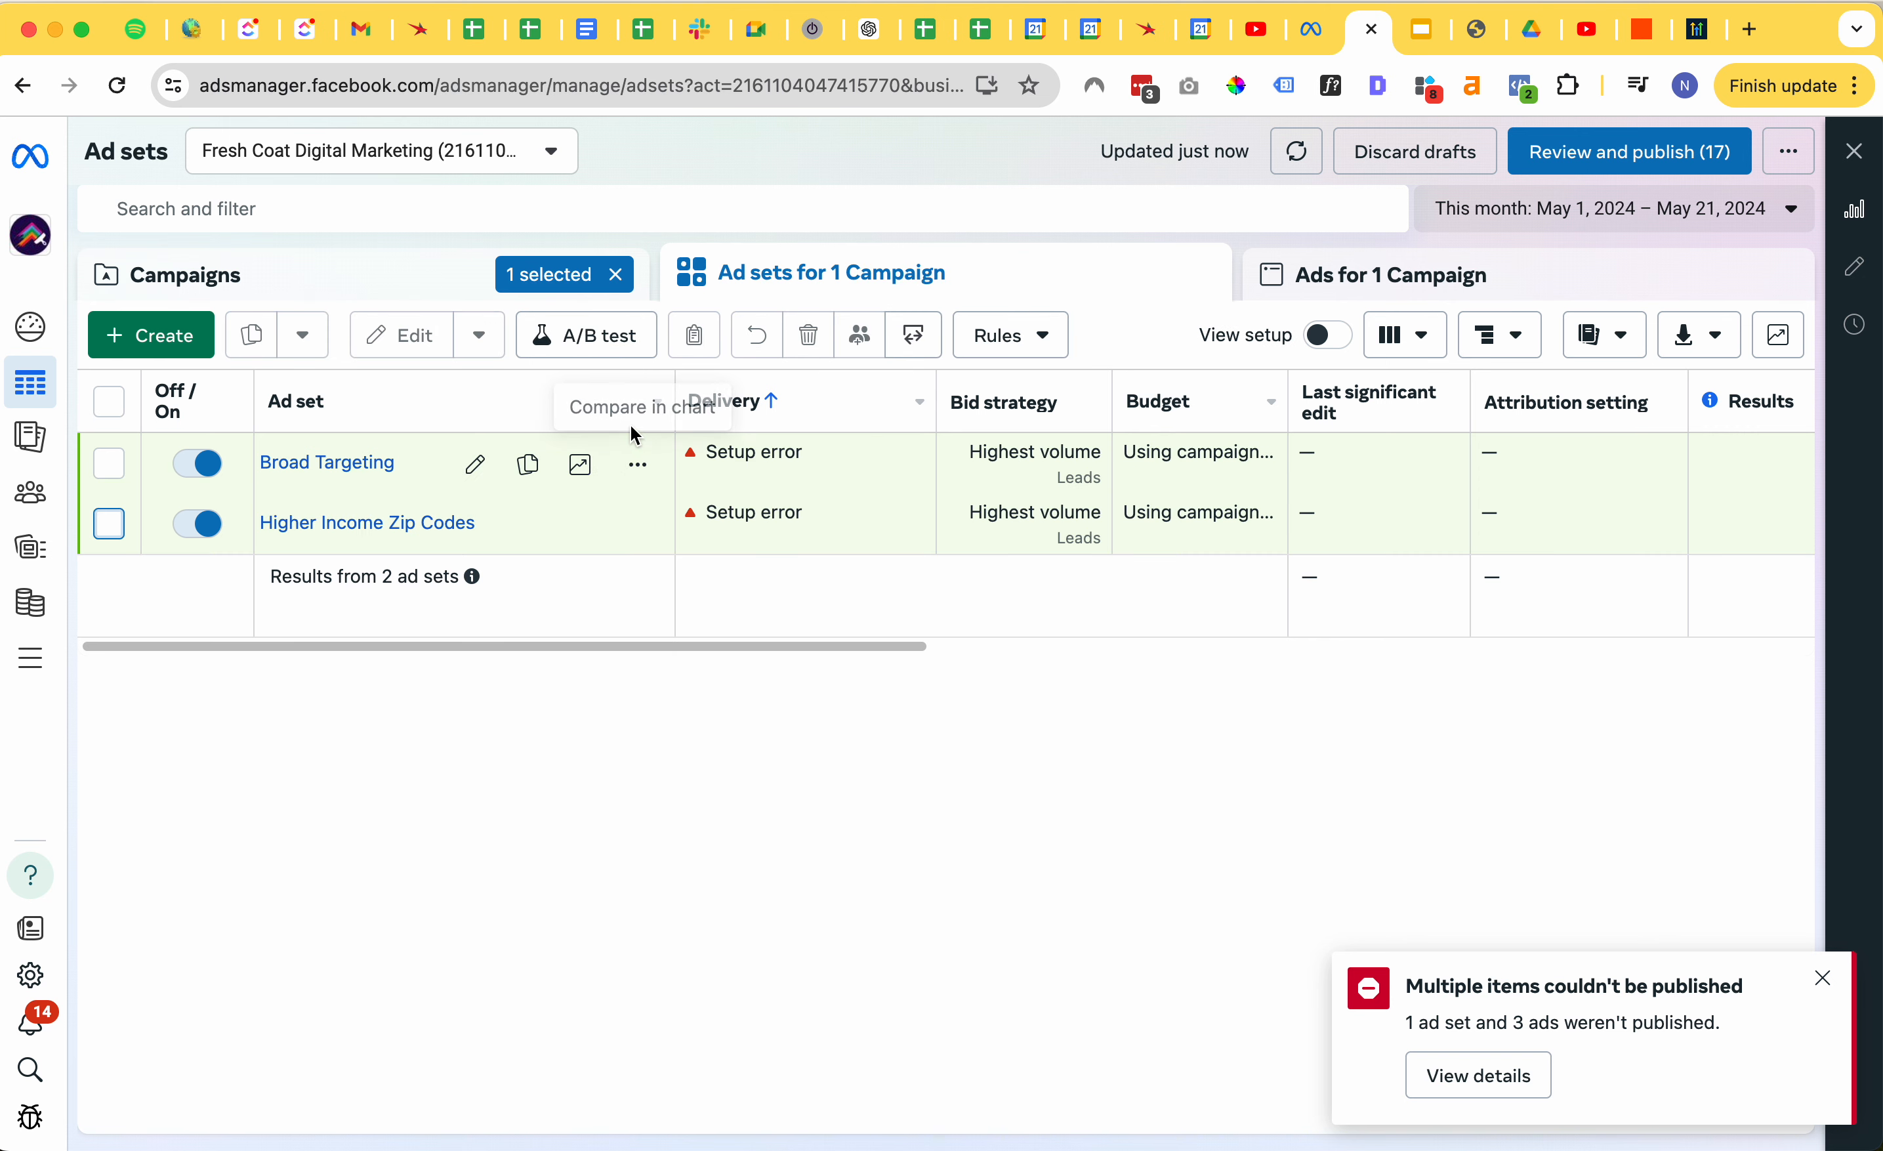
drag(673, 401, 777, 401)
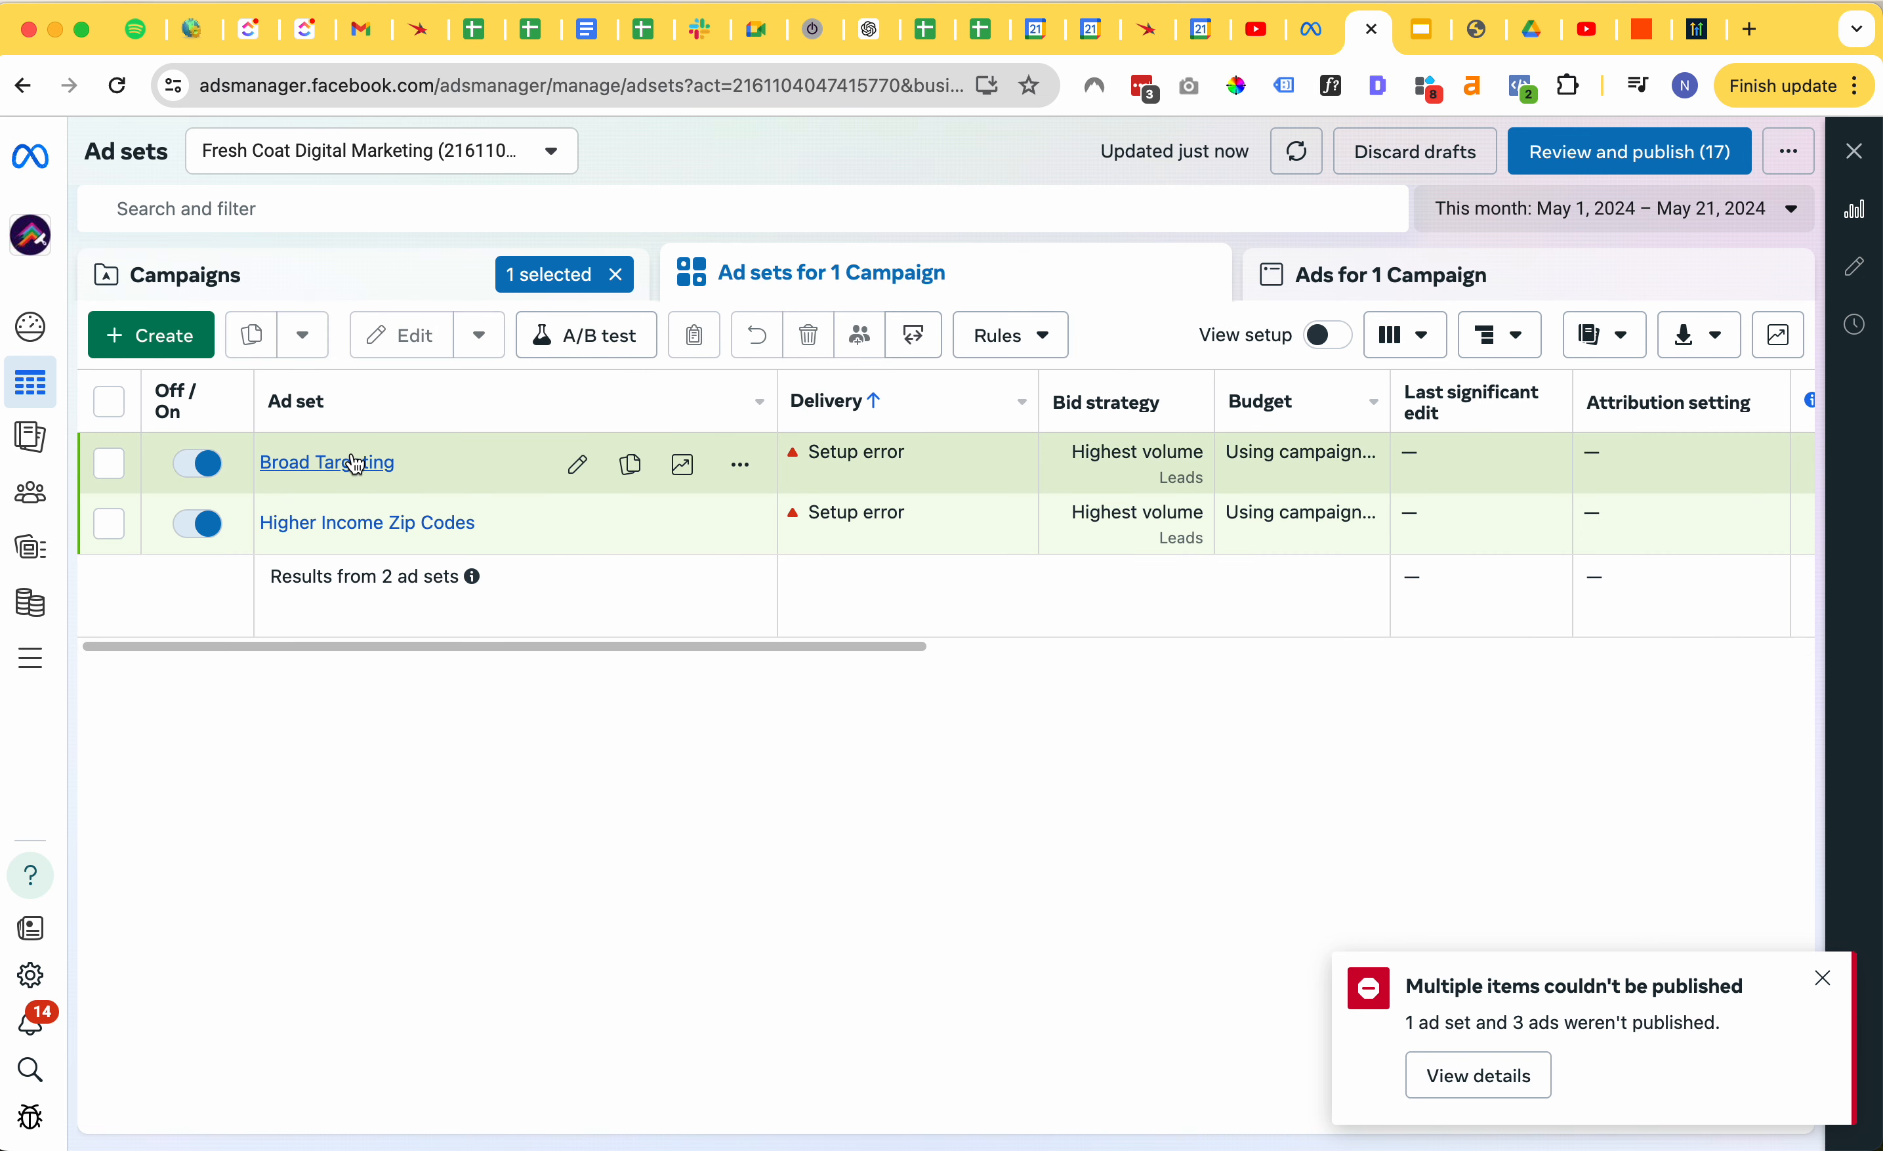
- Compare the Fresh Coat Marketing entry in the campaign list with its ad sets and dismiss the publishing notification
click(412, 273)
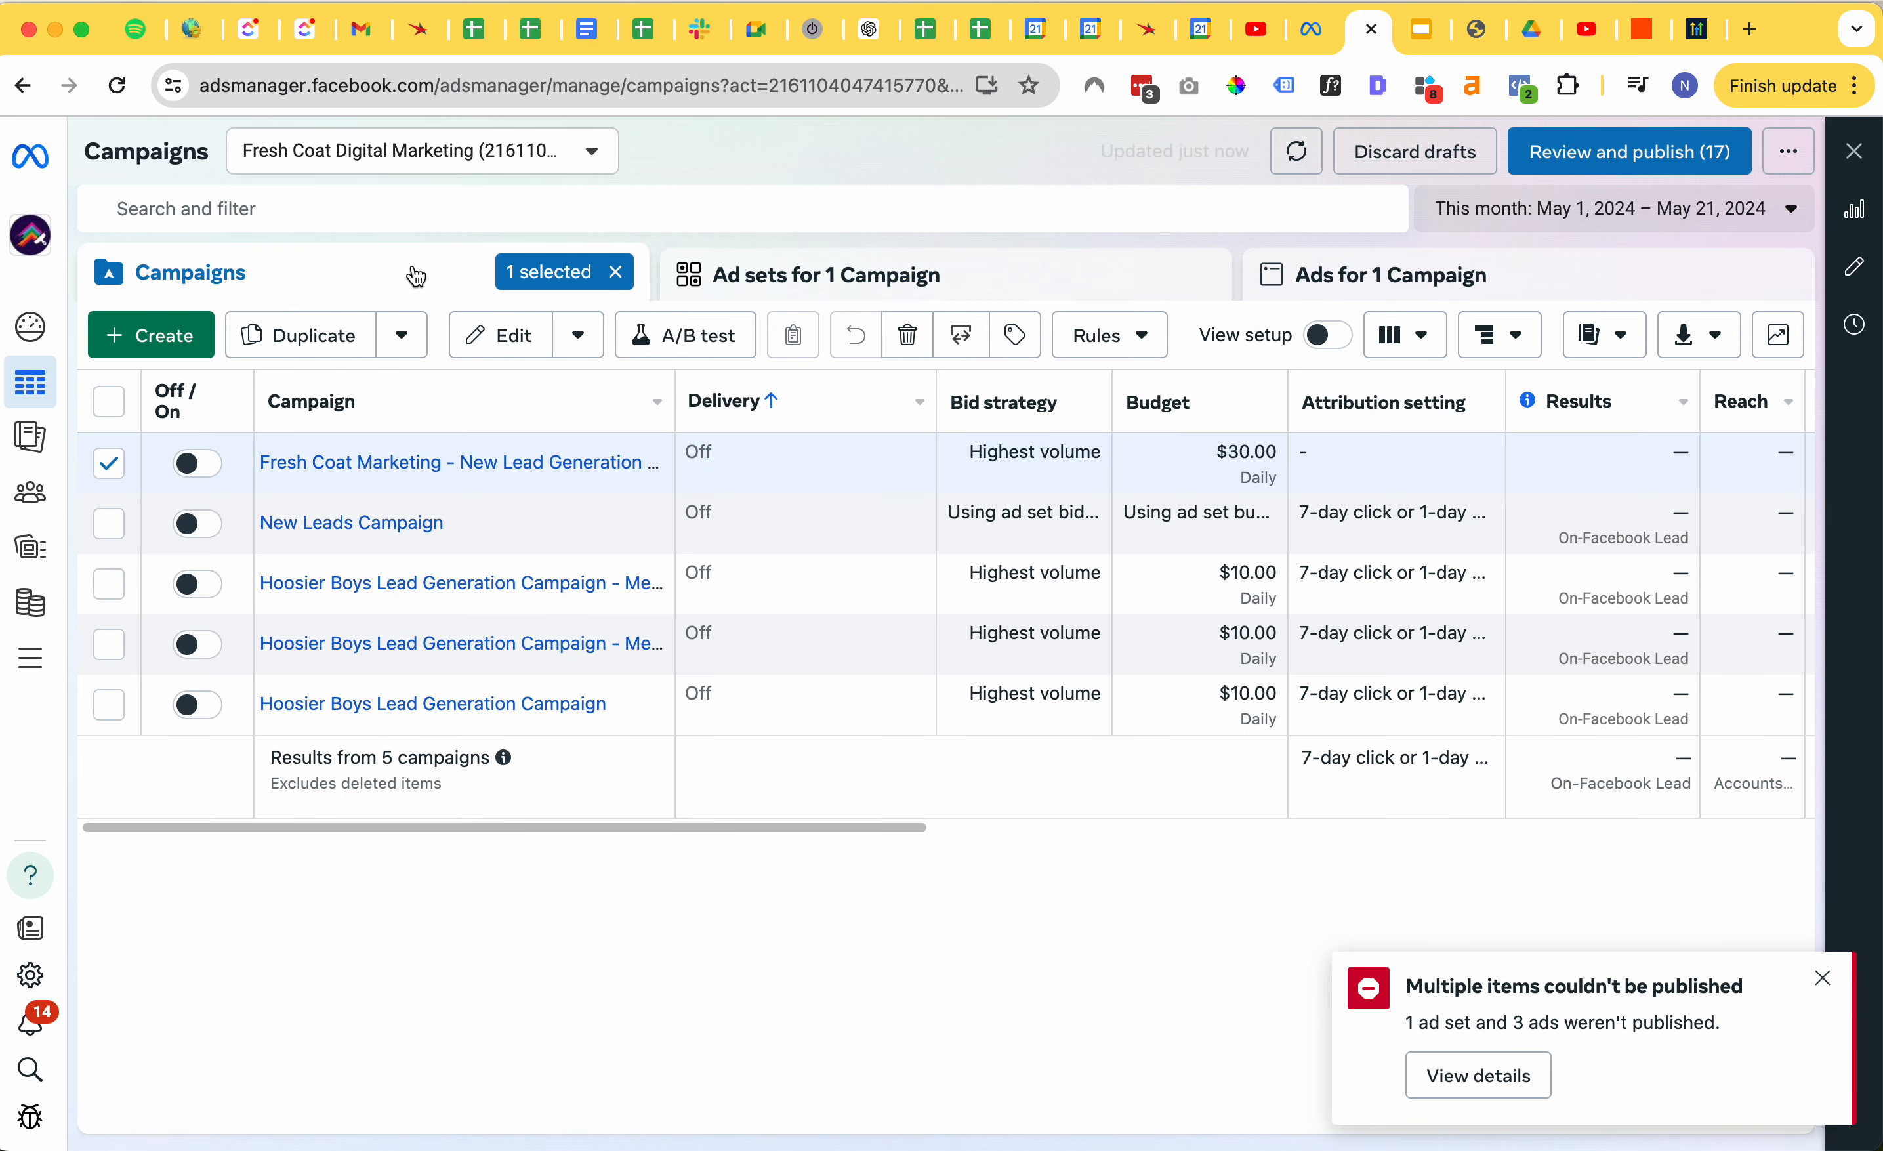
click(967, 267)
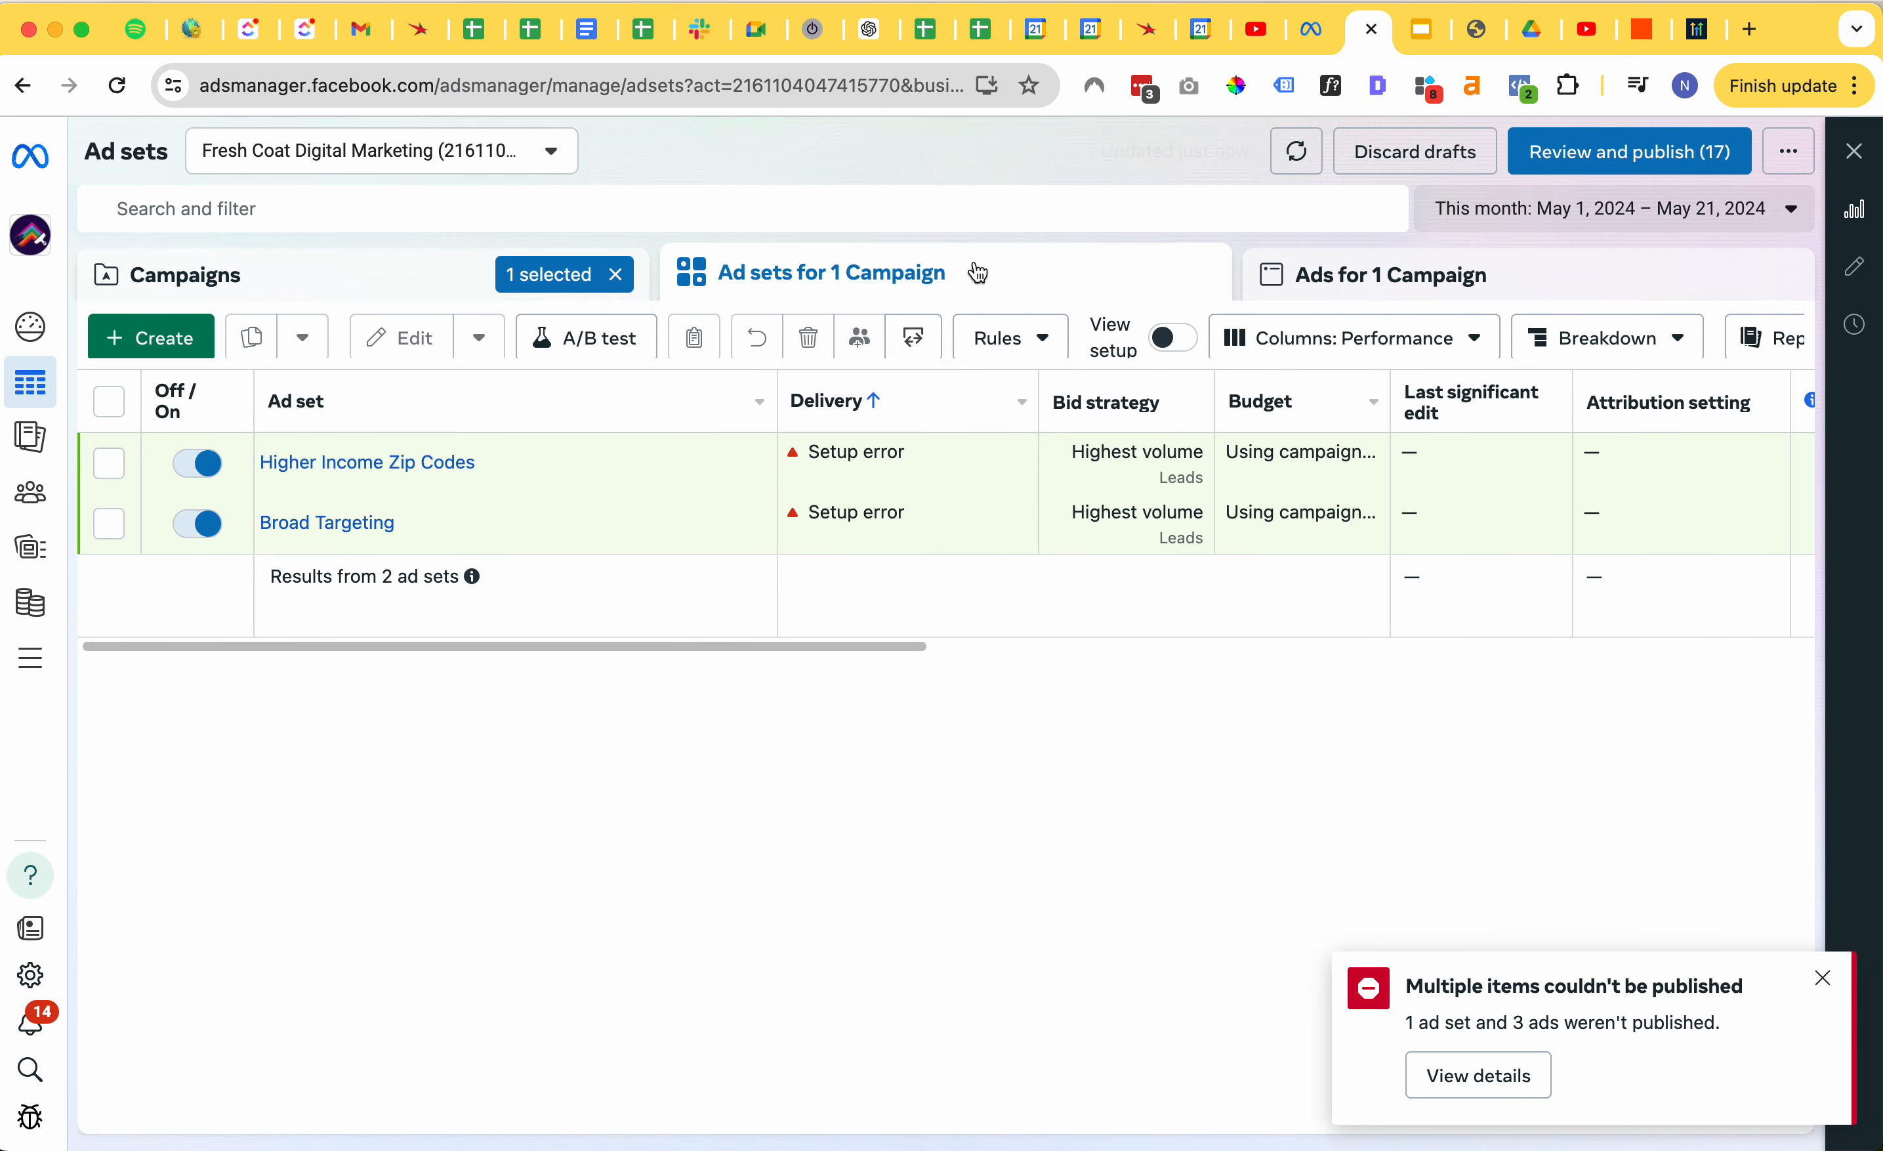
click(385, 293)
click(845, 270)
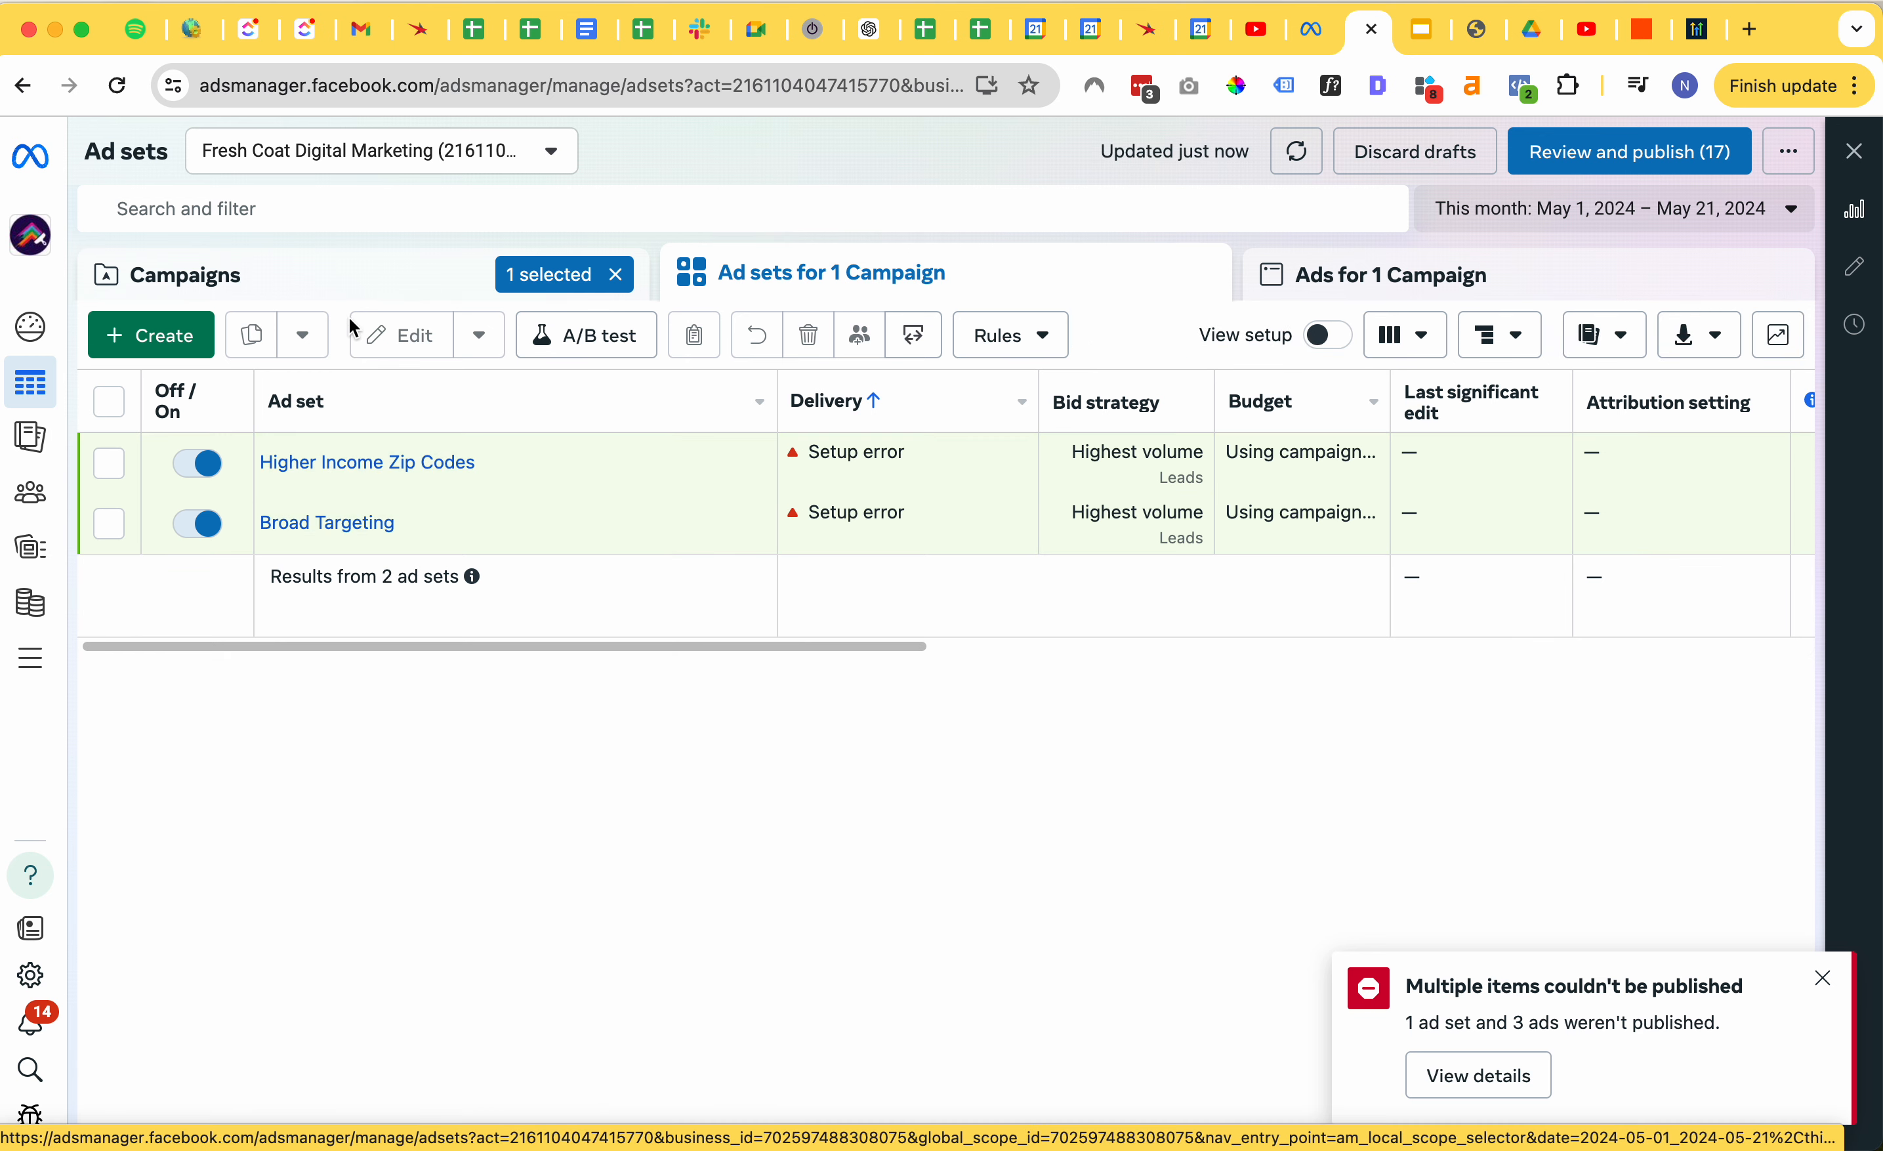
click(372, 276)
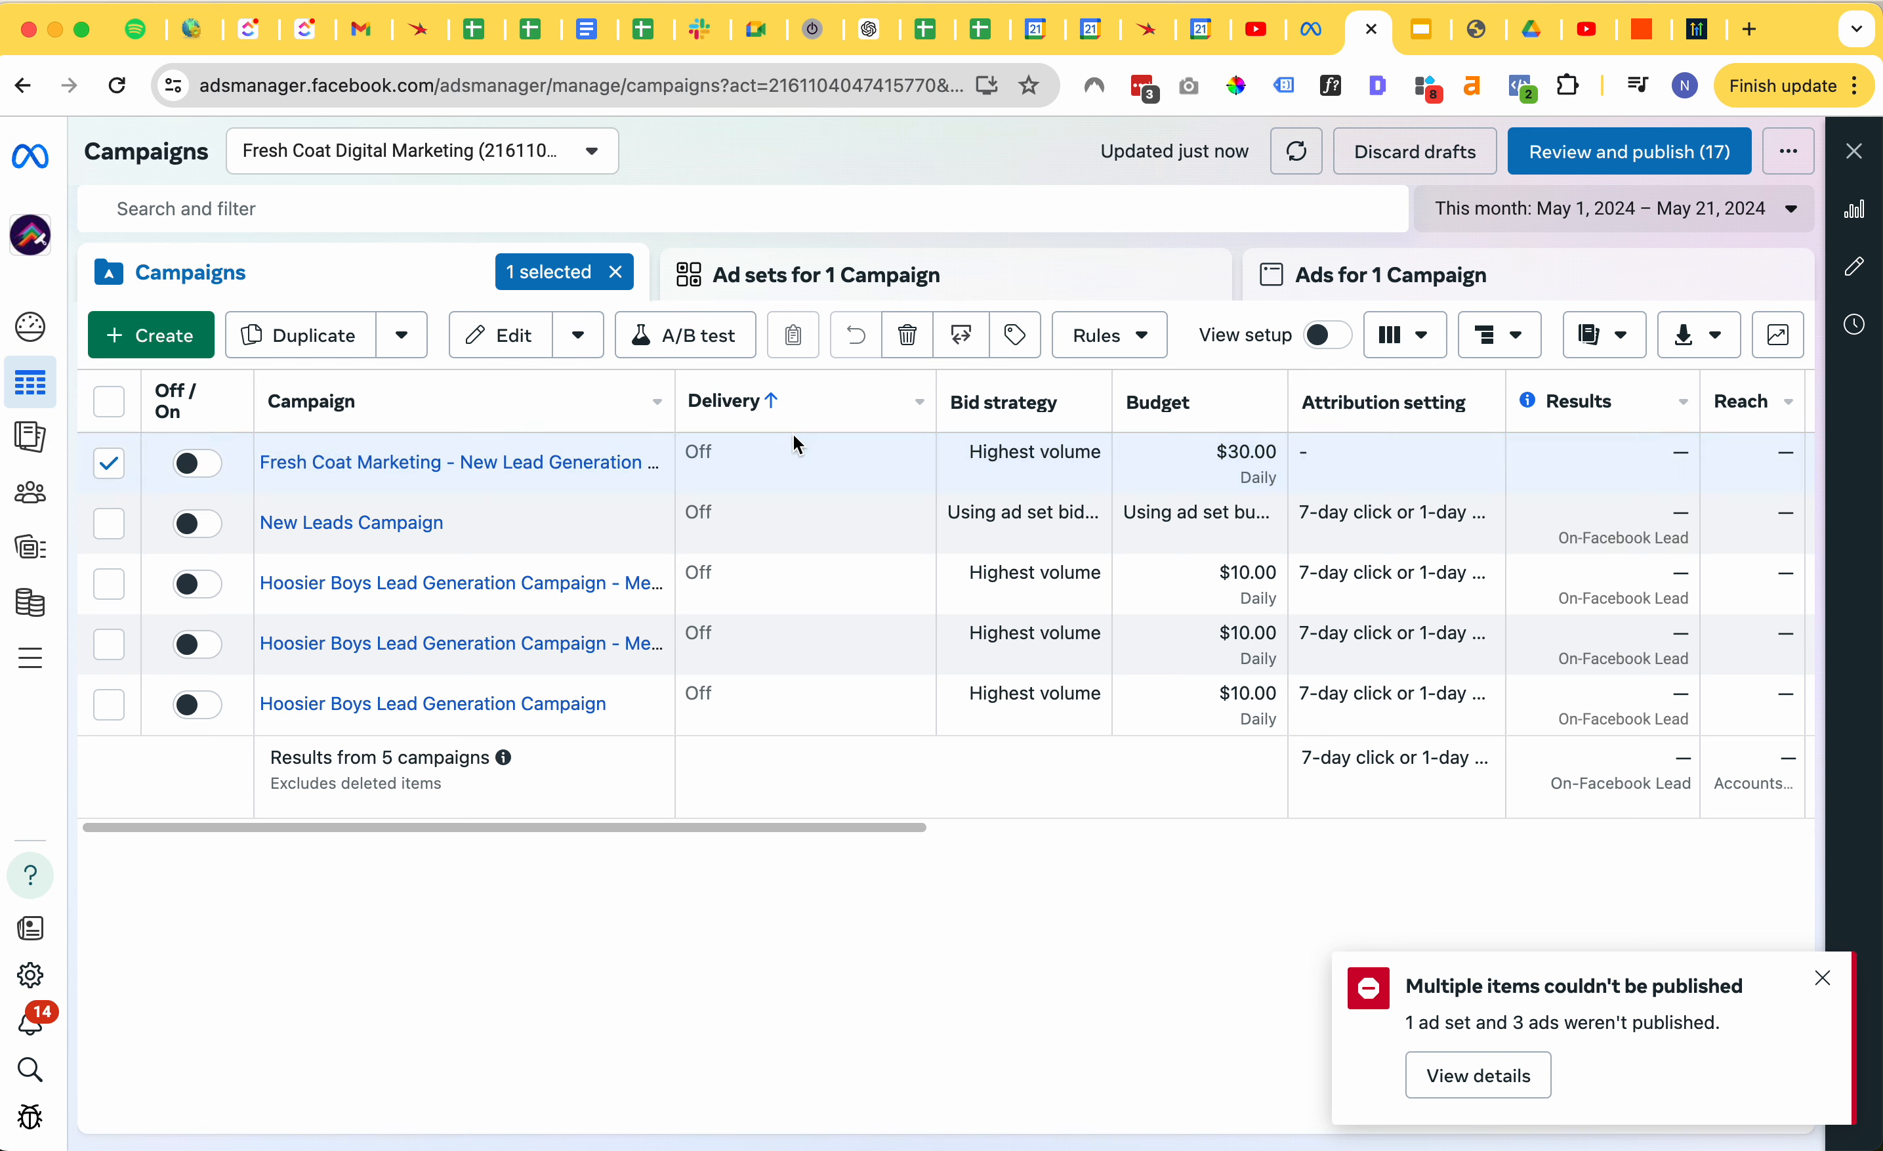
click(920, 277)
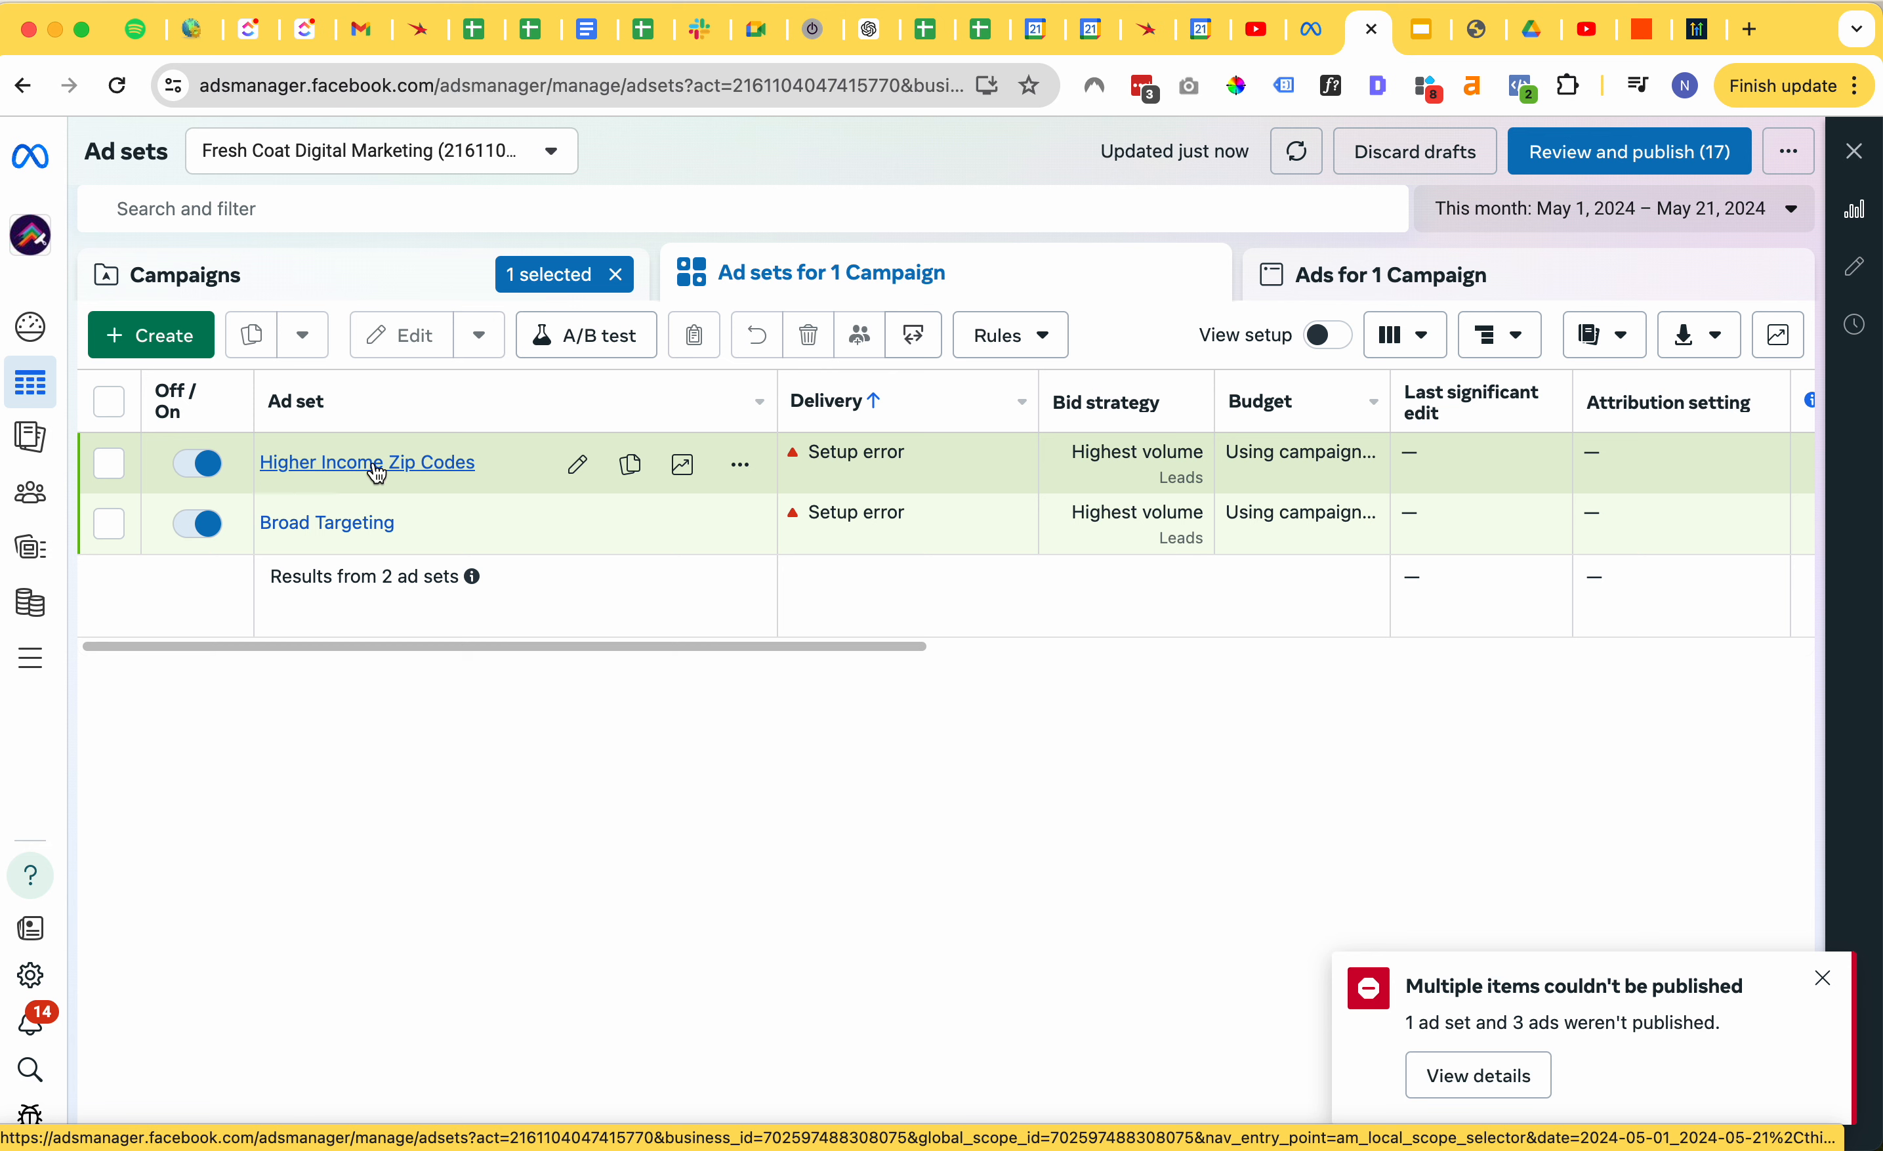
click(1822, 978)
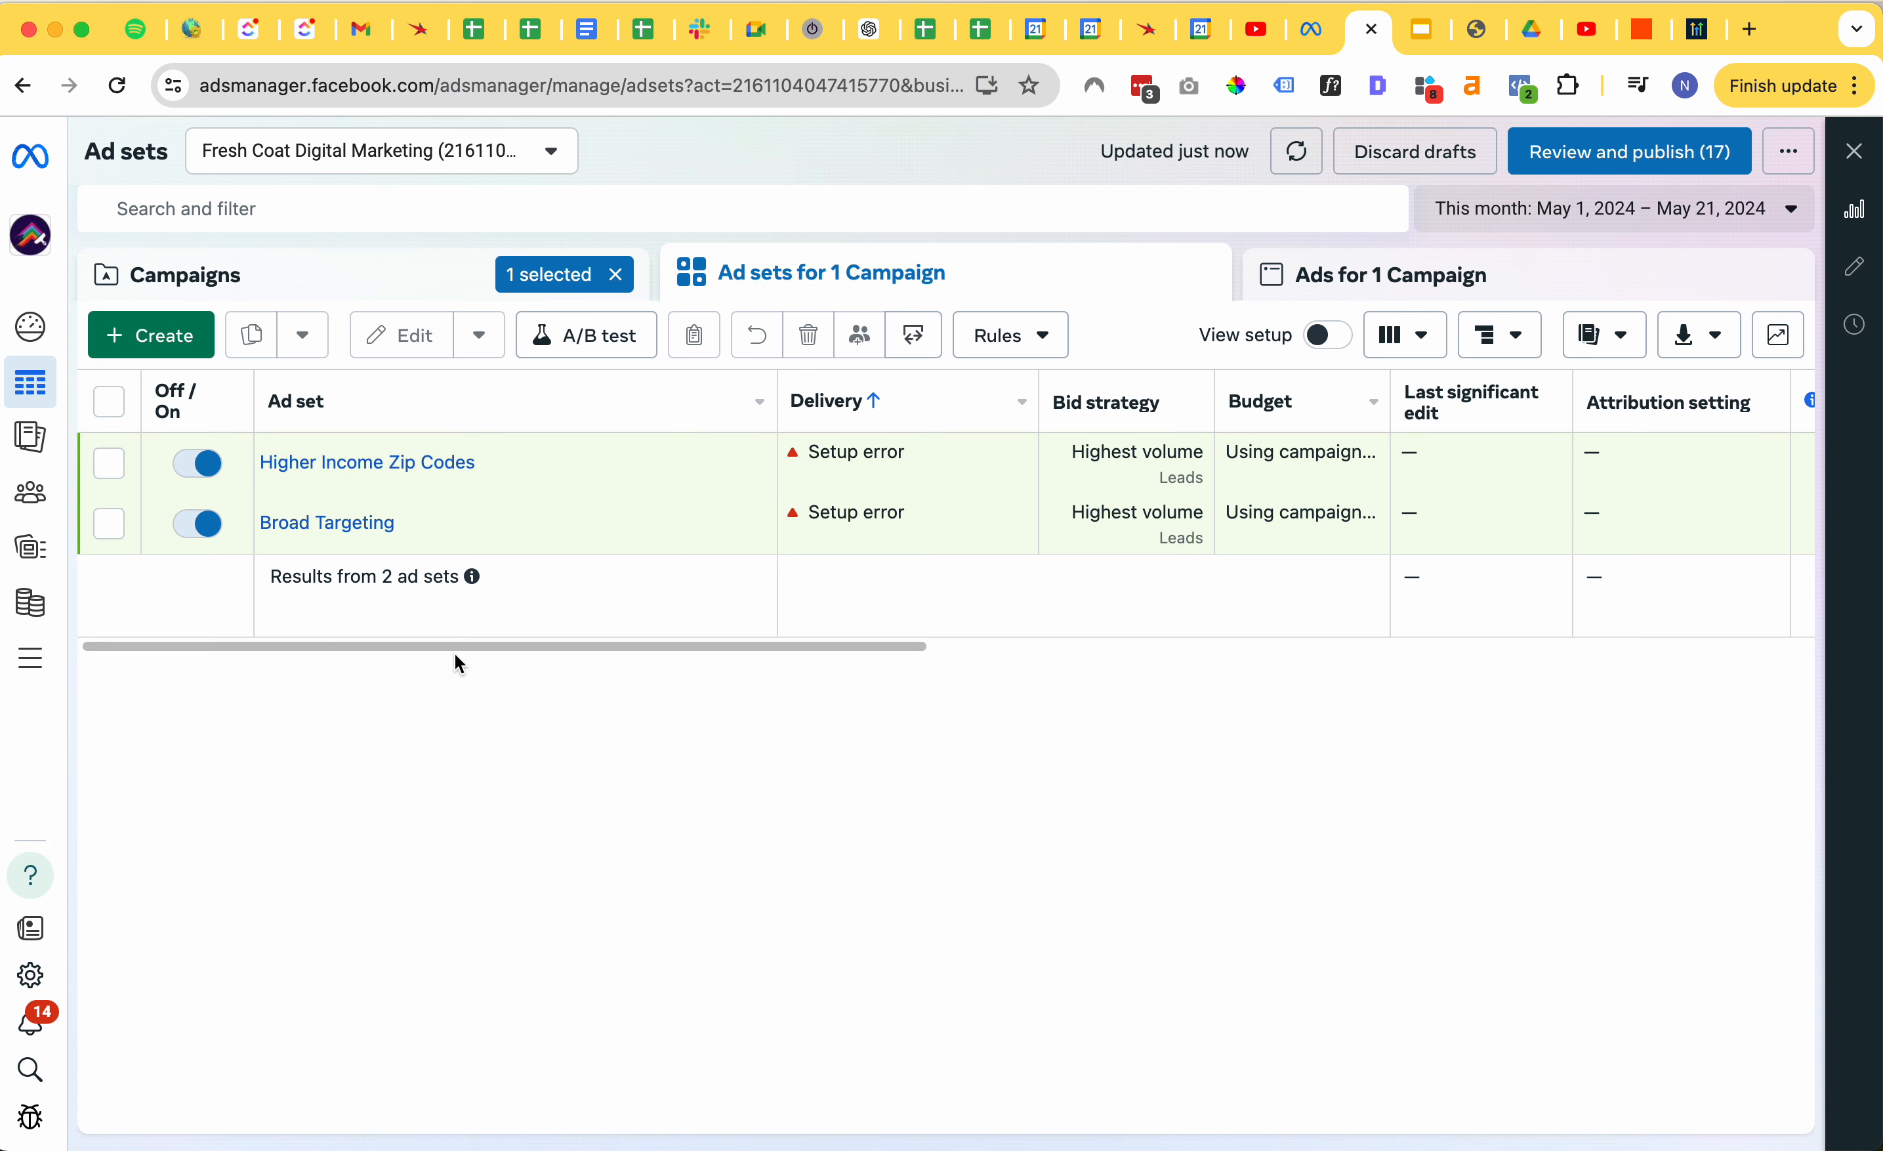
drag(451, 647, 298, 660)
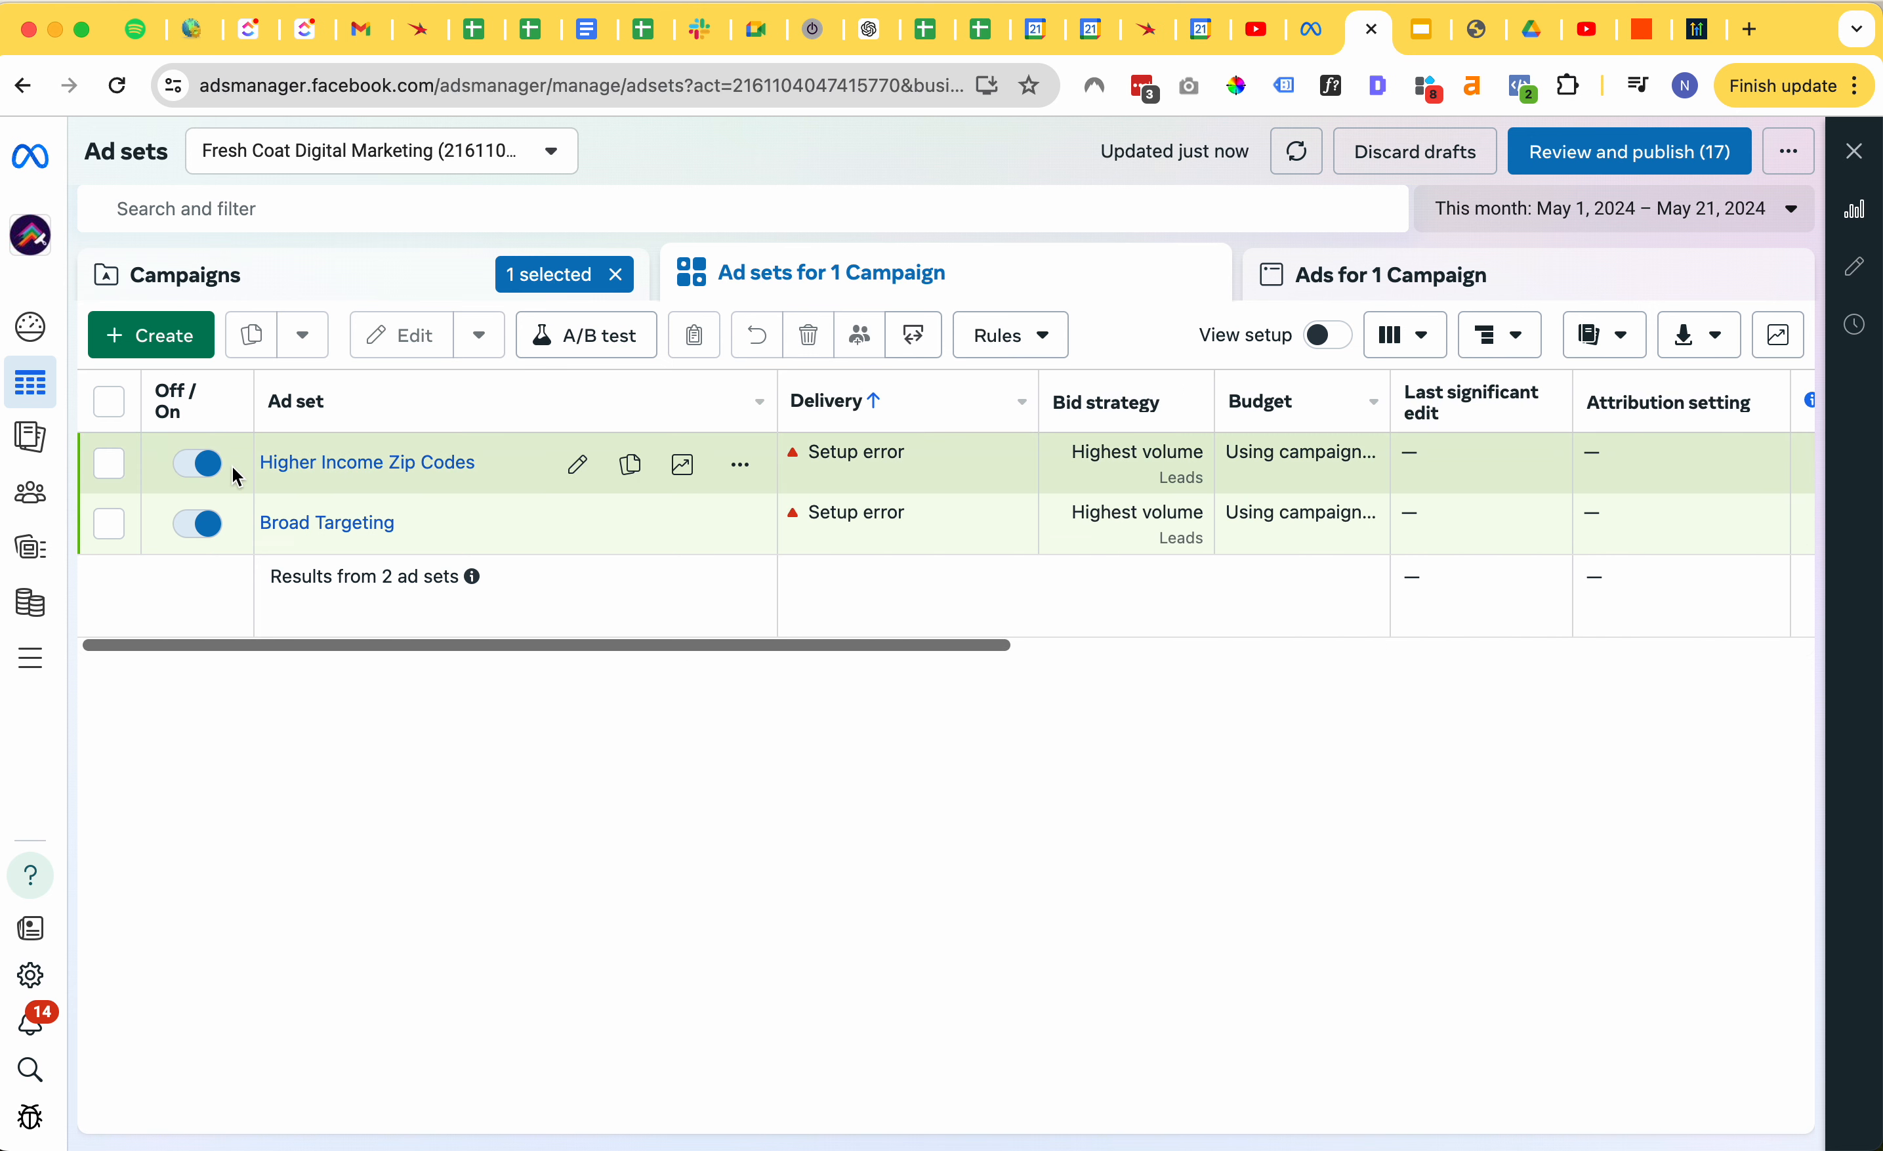
- Duplicate the Higher Income Zip Codes ad set once into the existing Fresh Coat Marketing - New Lead Generation Campaign (San Fernando Valley)
click(109, 463)
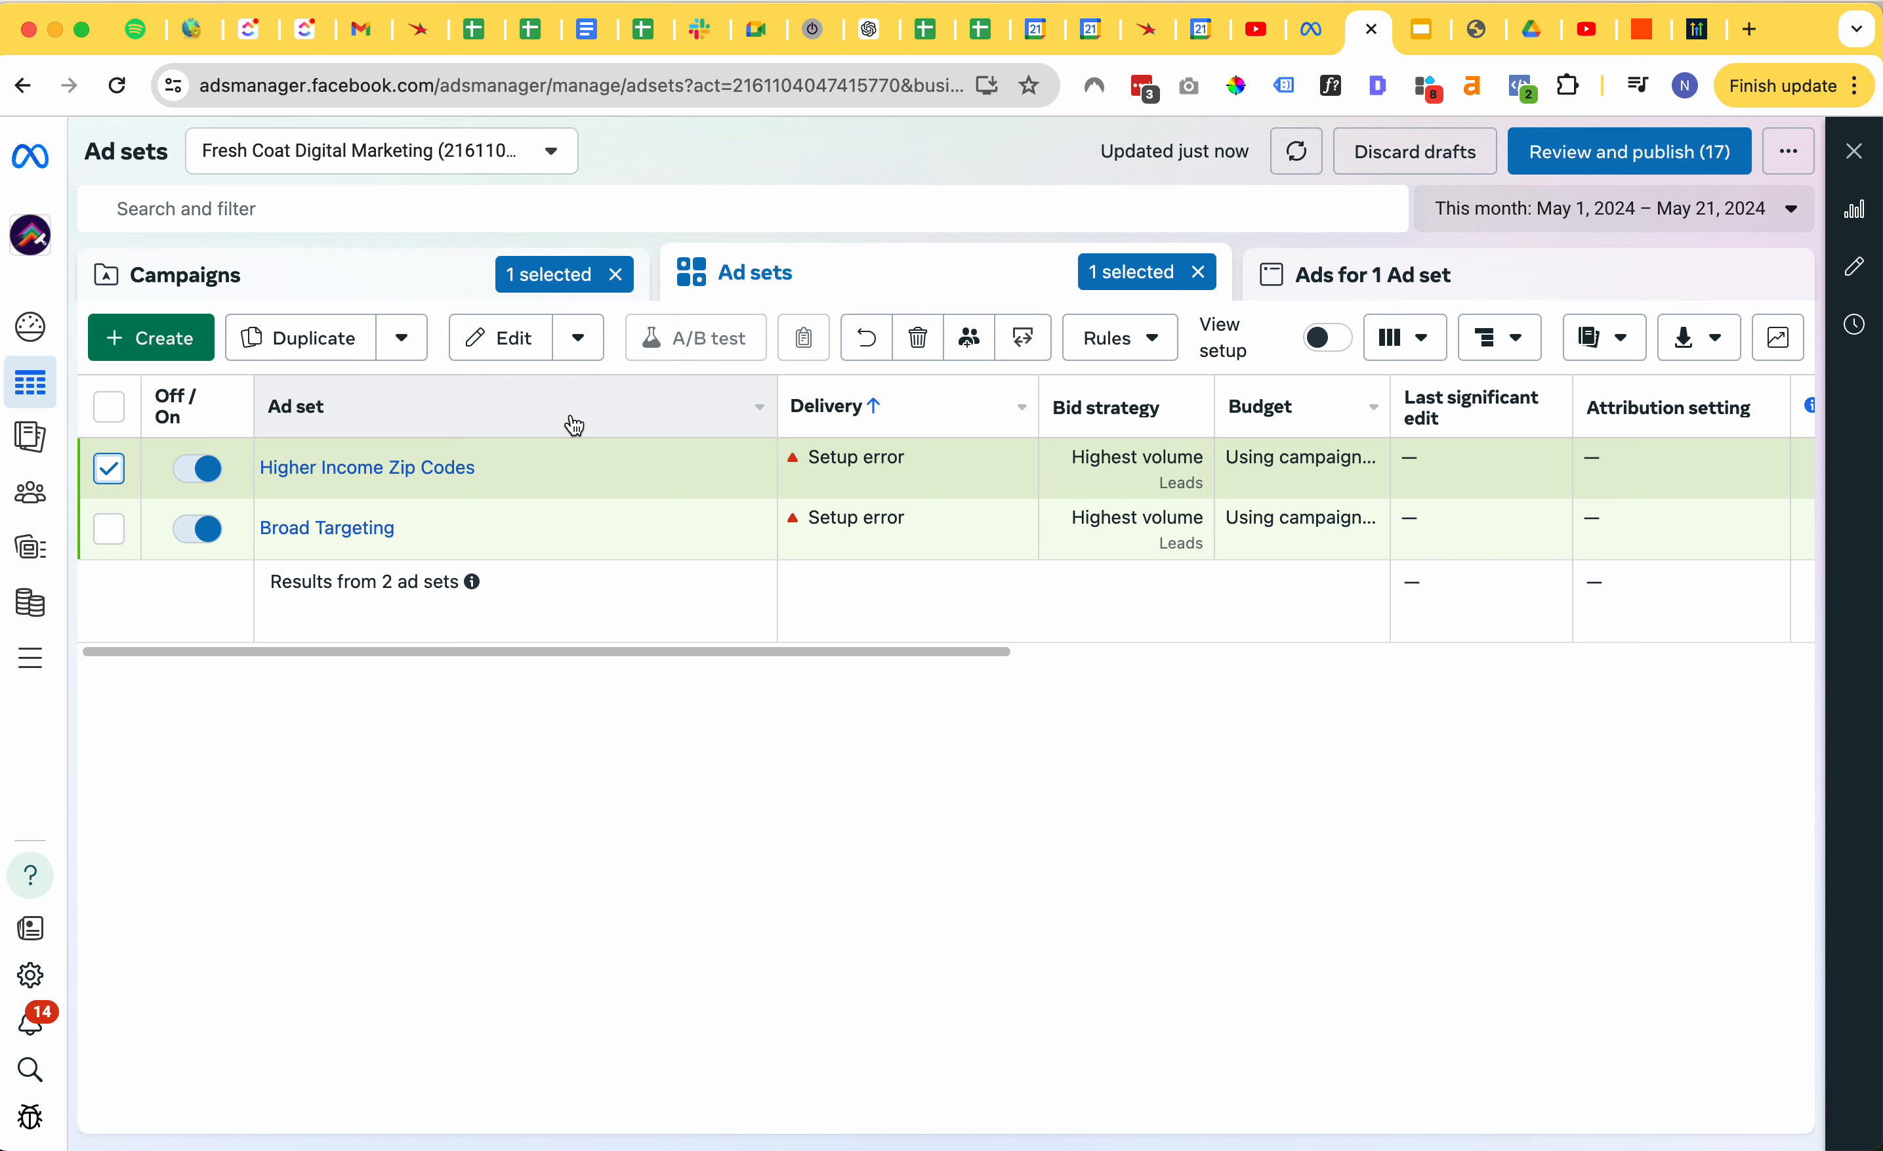
click(307, 341)
click(690, 463)
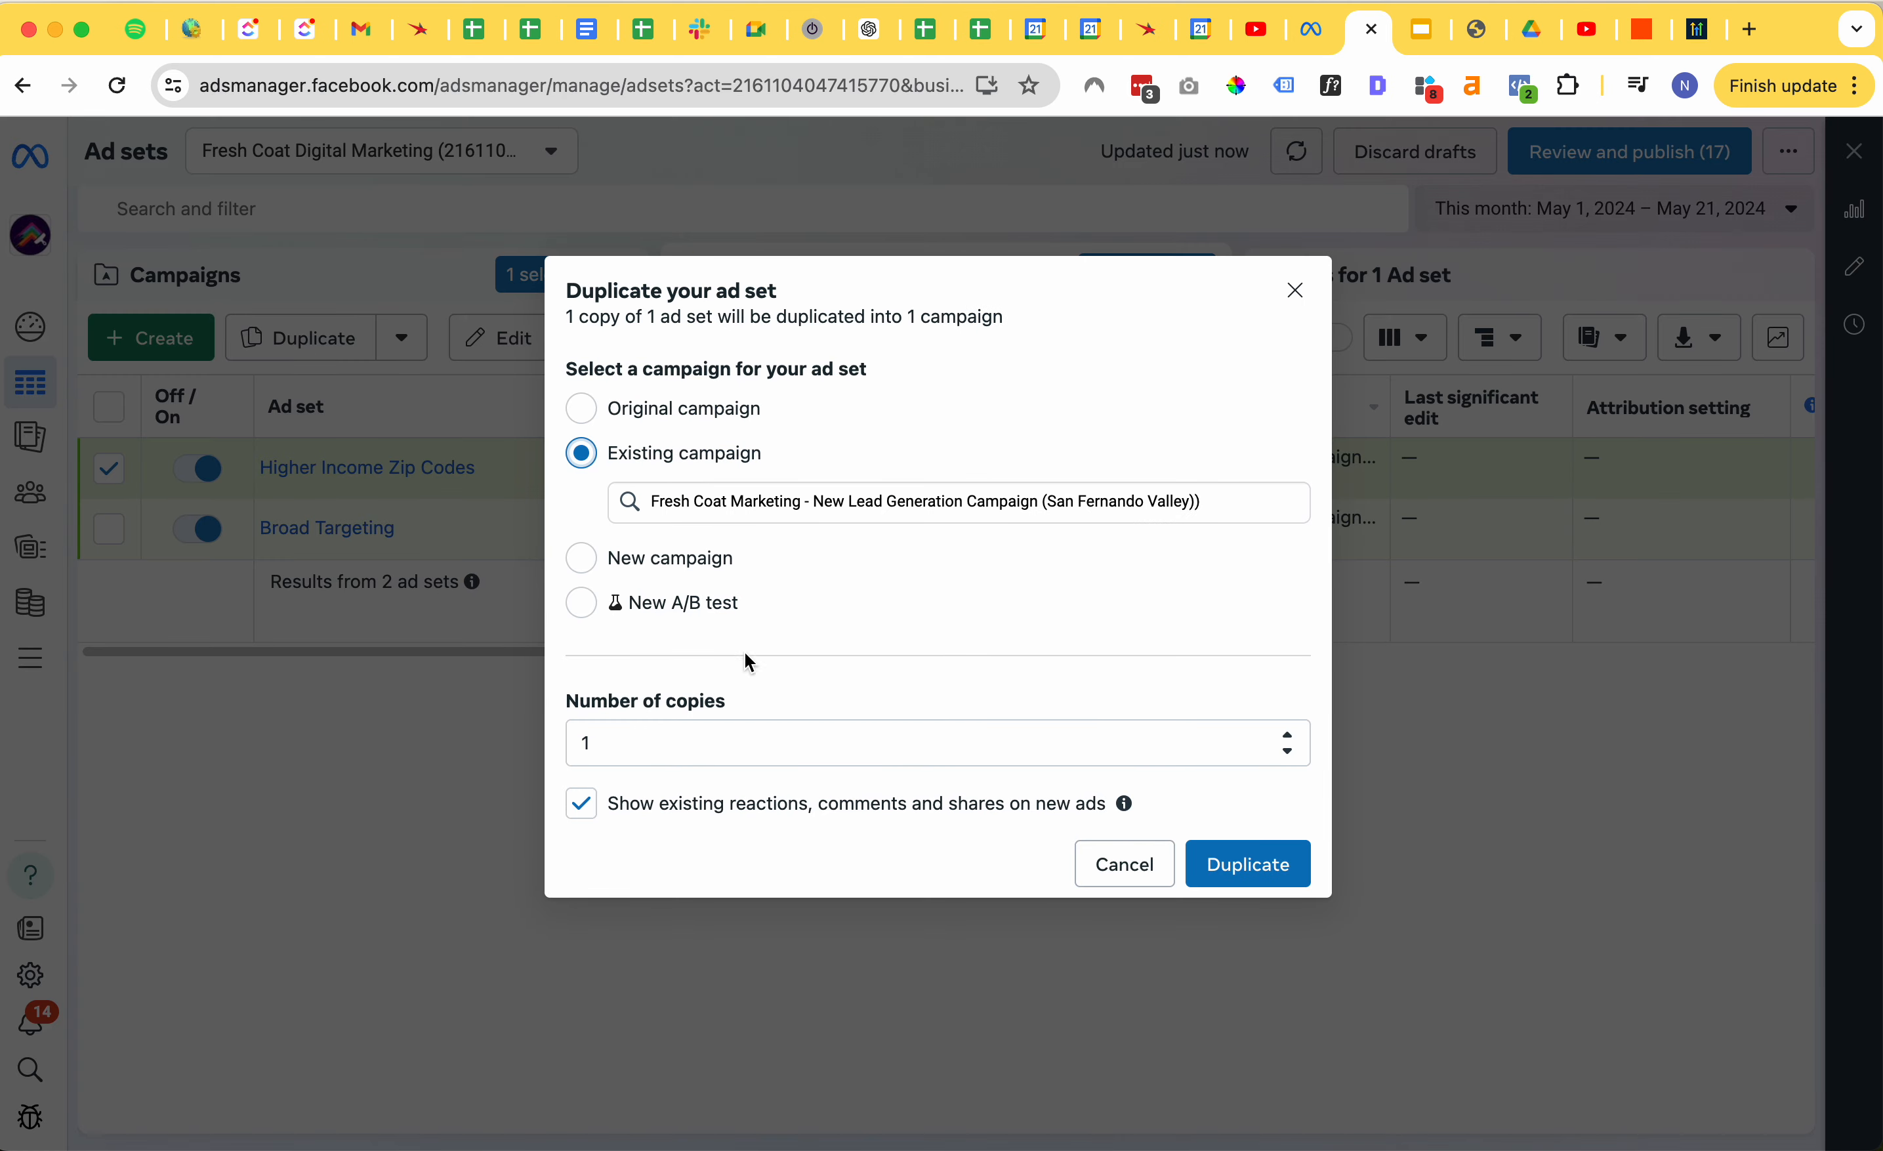
click(1236, 873)
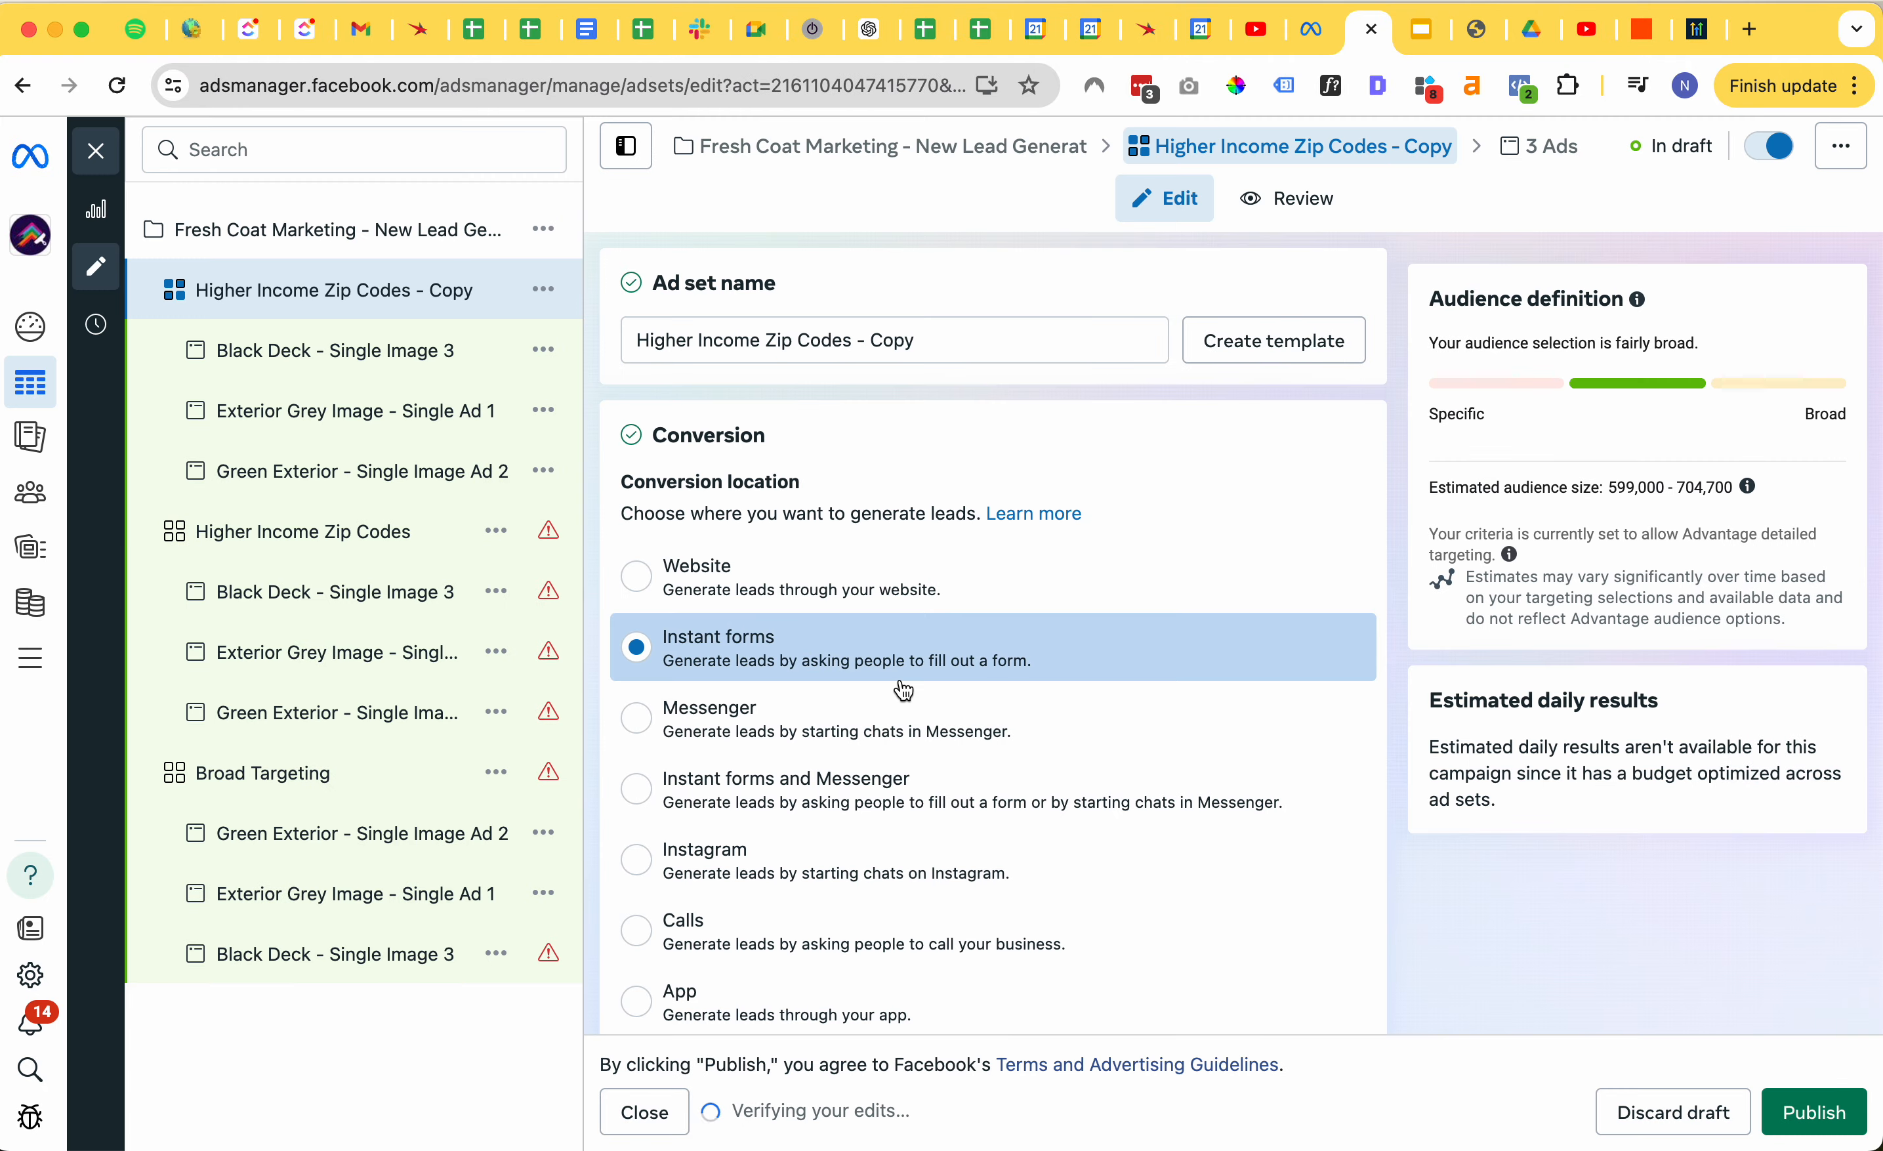
- Clear the name of the duplicated Higher Income Zip Codes ad set
click(939, 344)
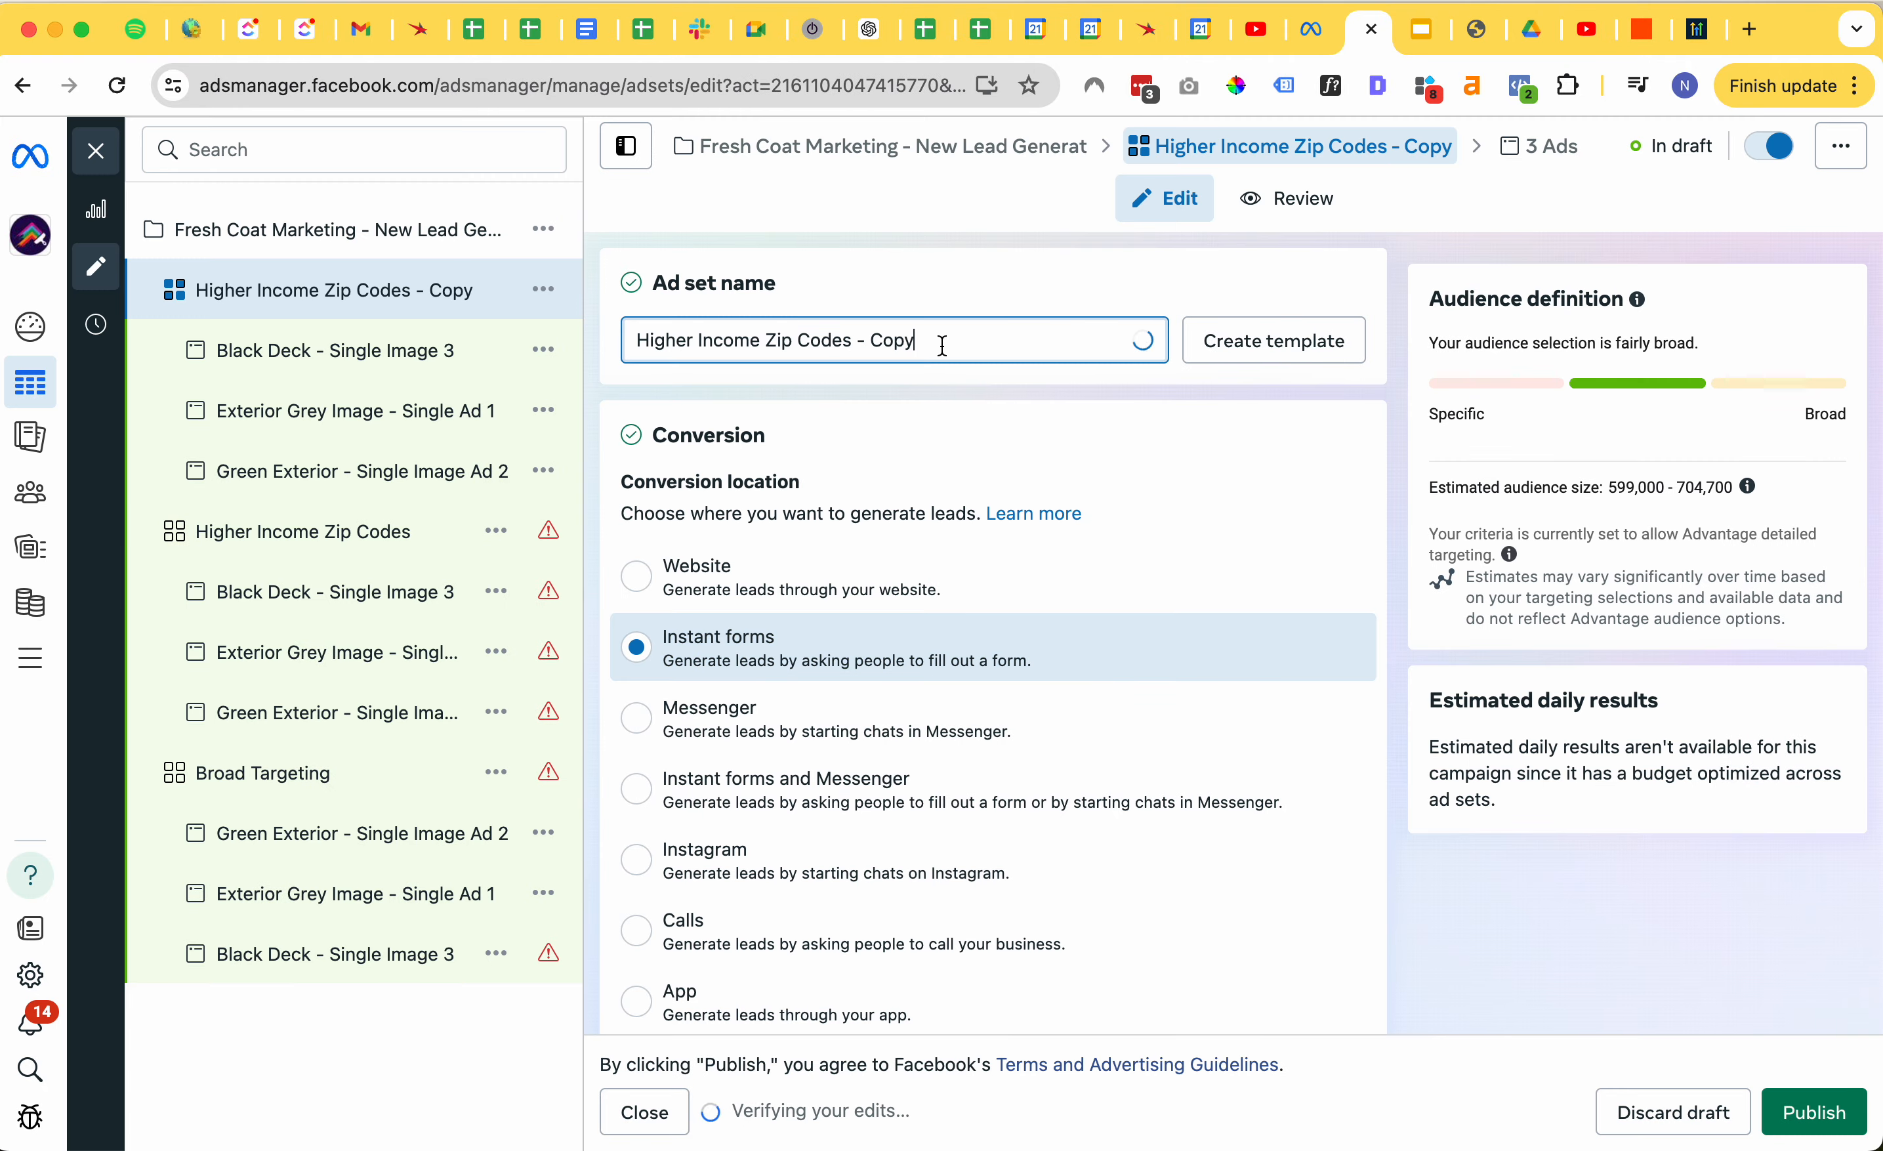
key(super+a)
key(BackSpace)
- Remove "Household income: top 10% of ZIP codes (US)" from the duplicated ad set's detailed targeting
scroll(951, 382, down, 20)
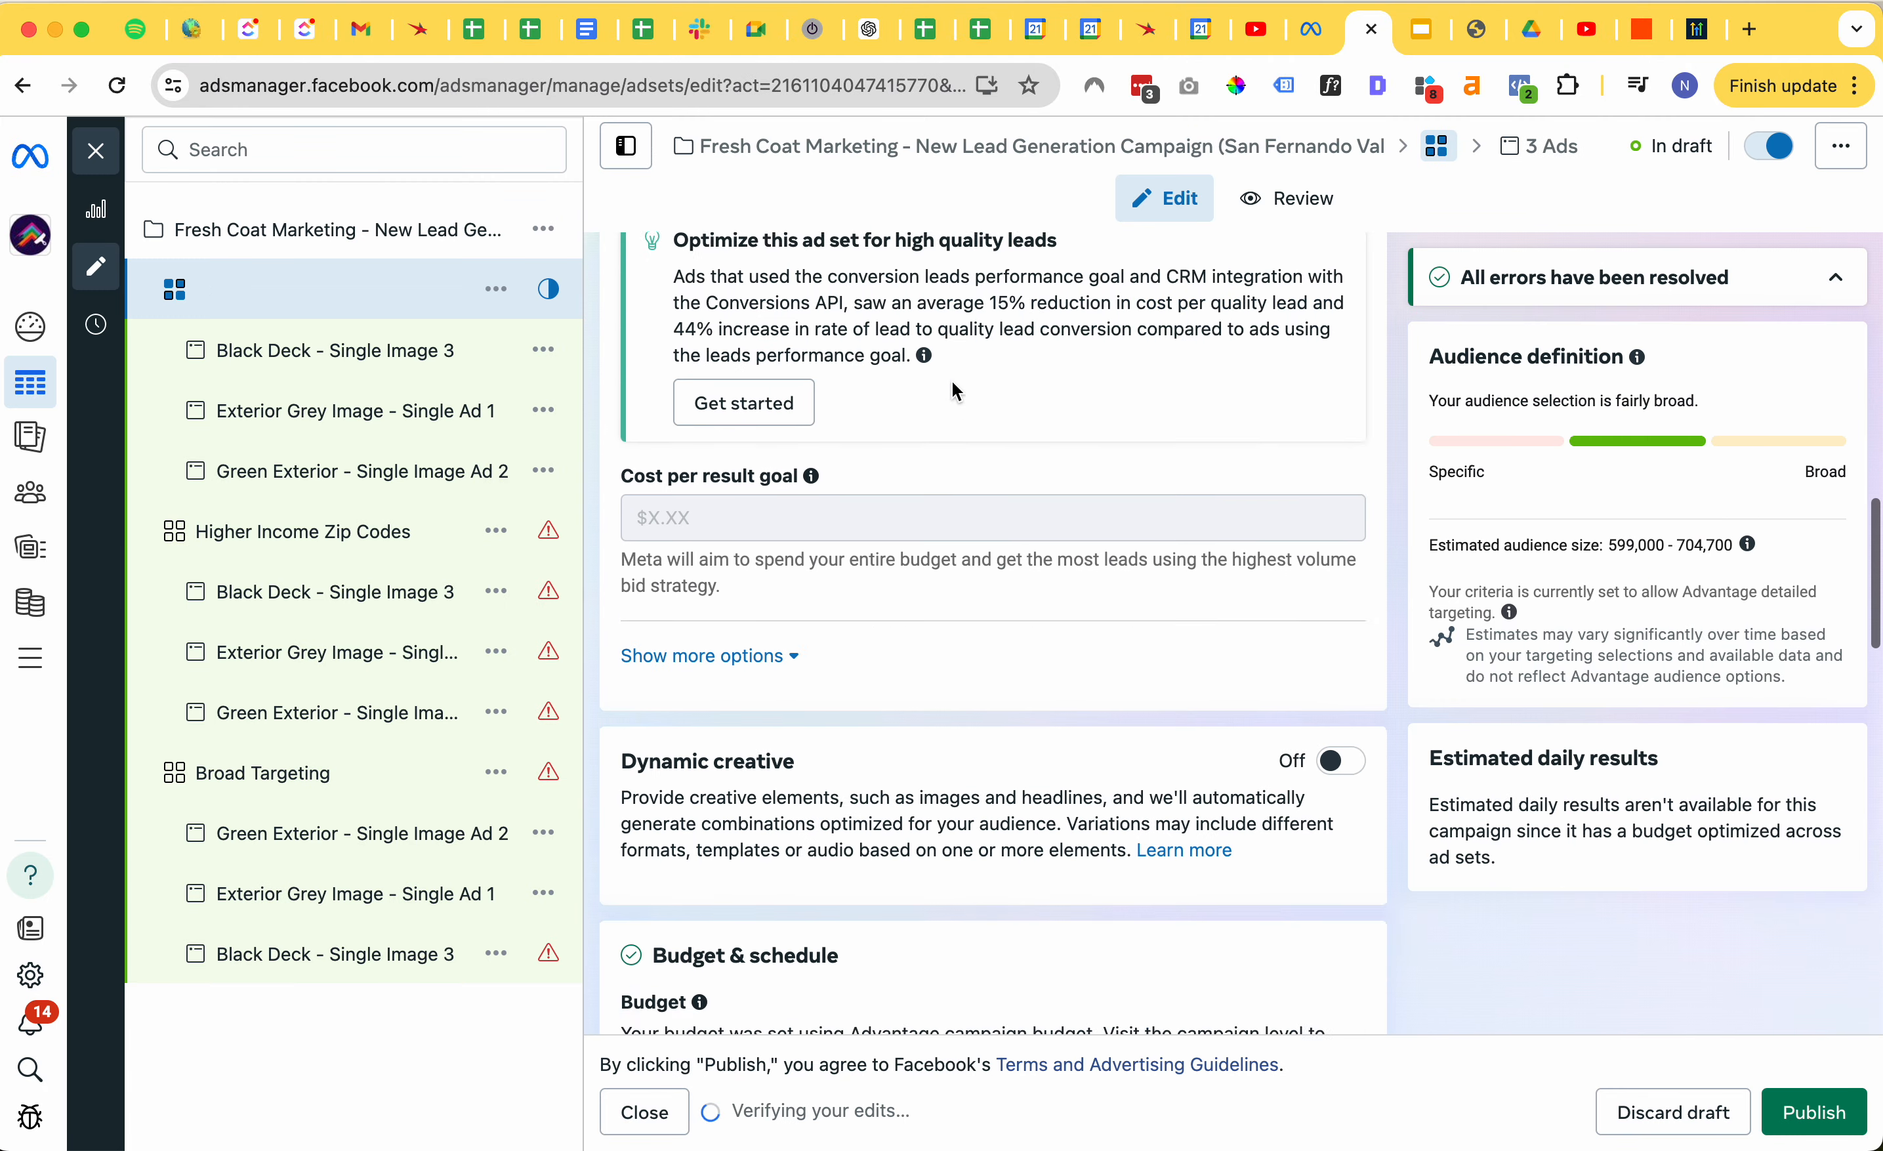
scroll(951, 382, down, 10)
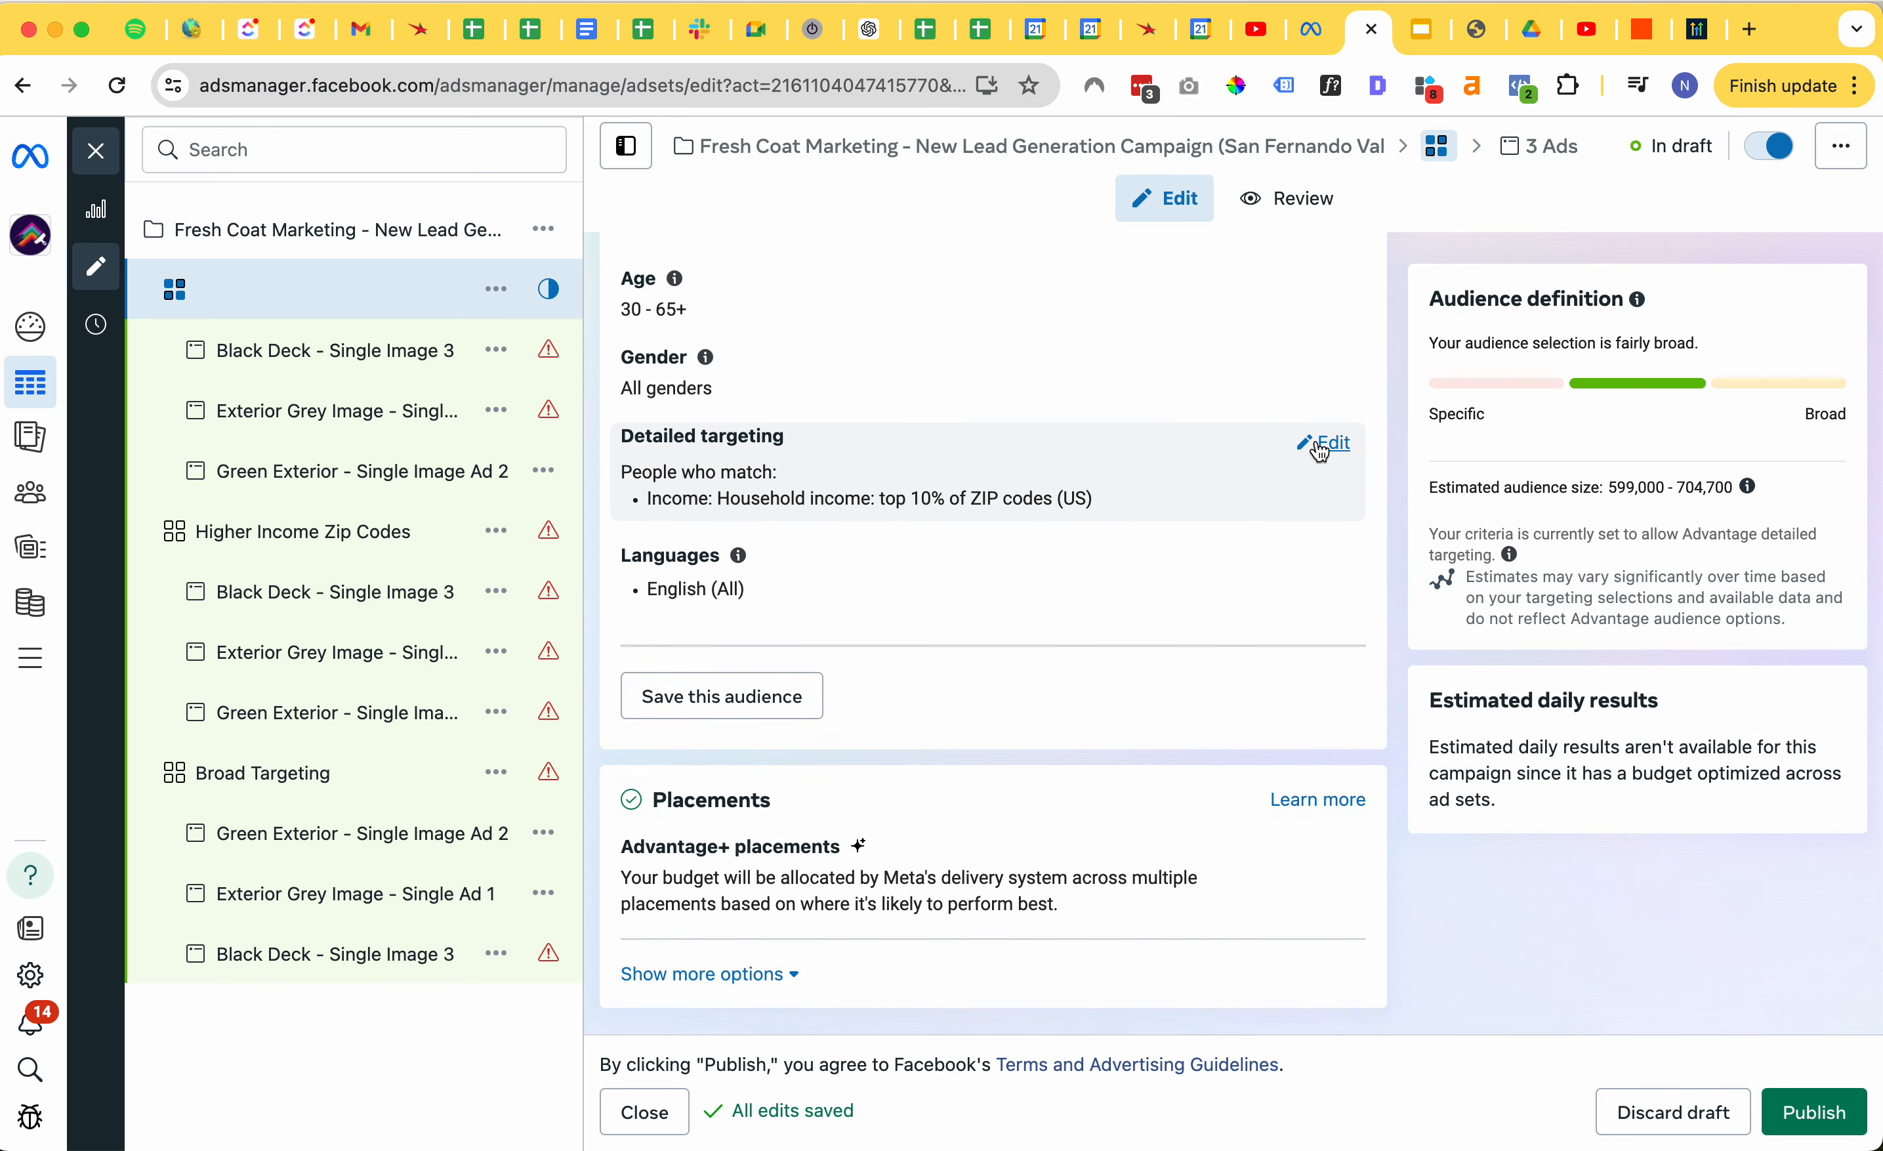
click(1316, 441)
mouse_move(1228, 561)
click(1318, 557)
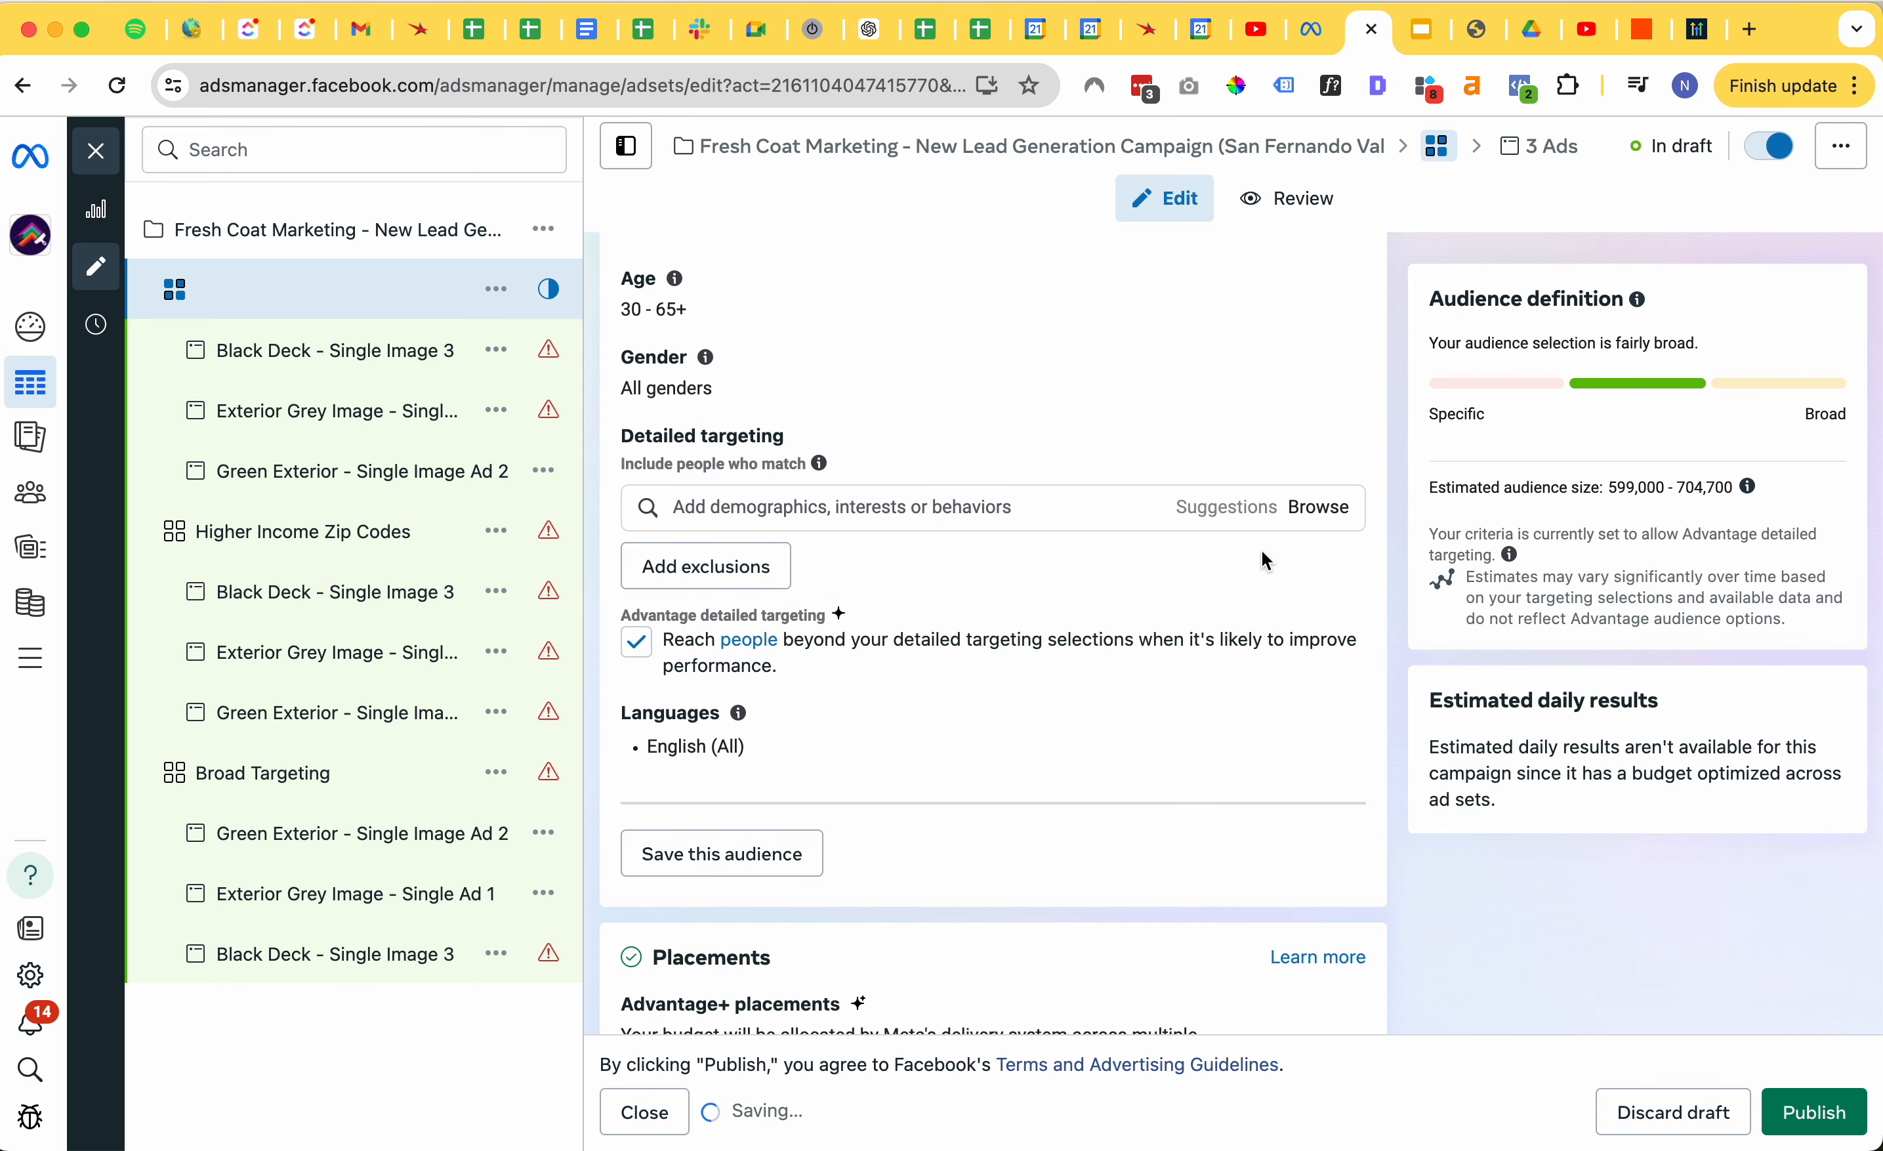
scroll(977, 557, up, 4)
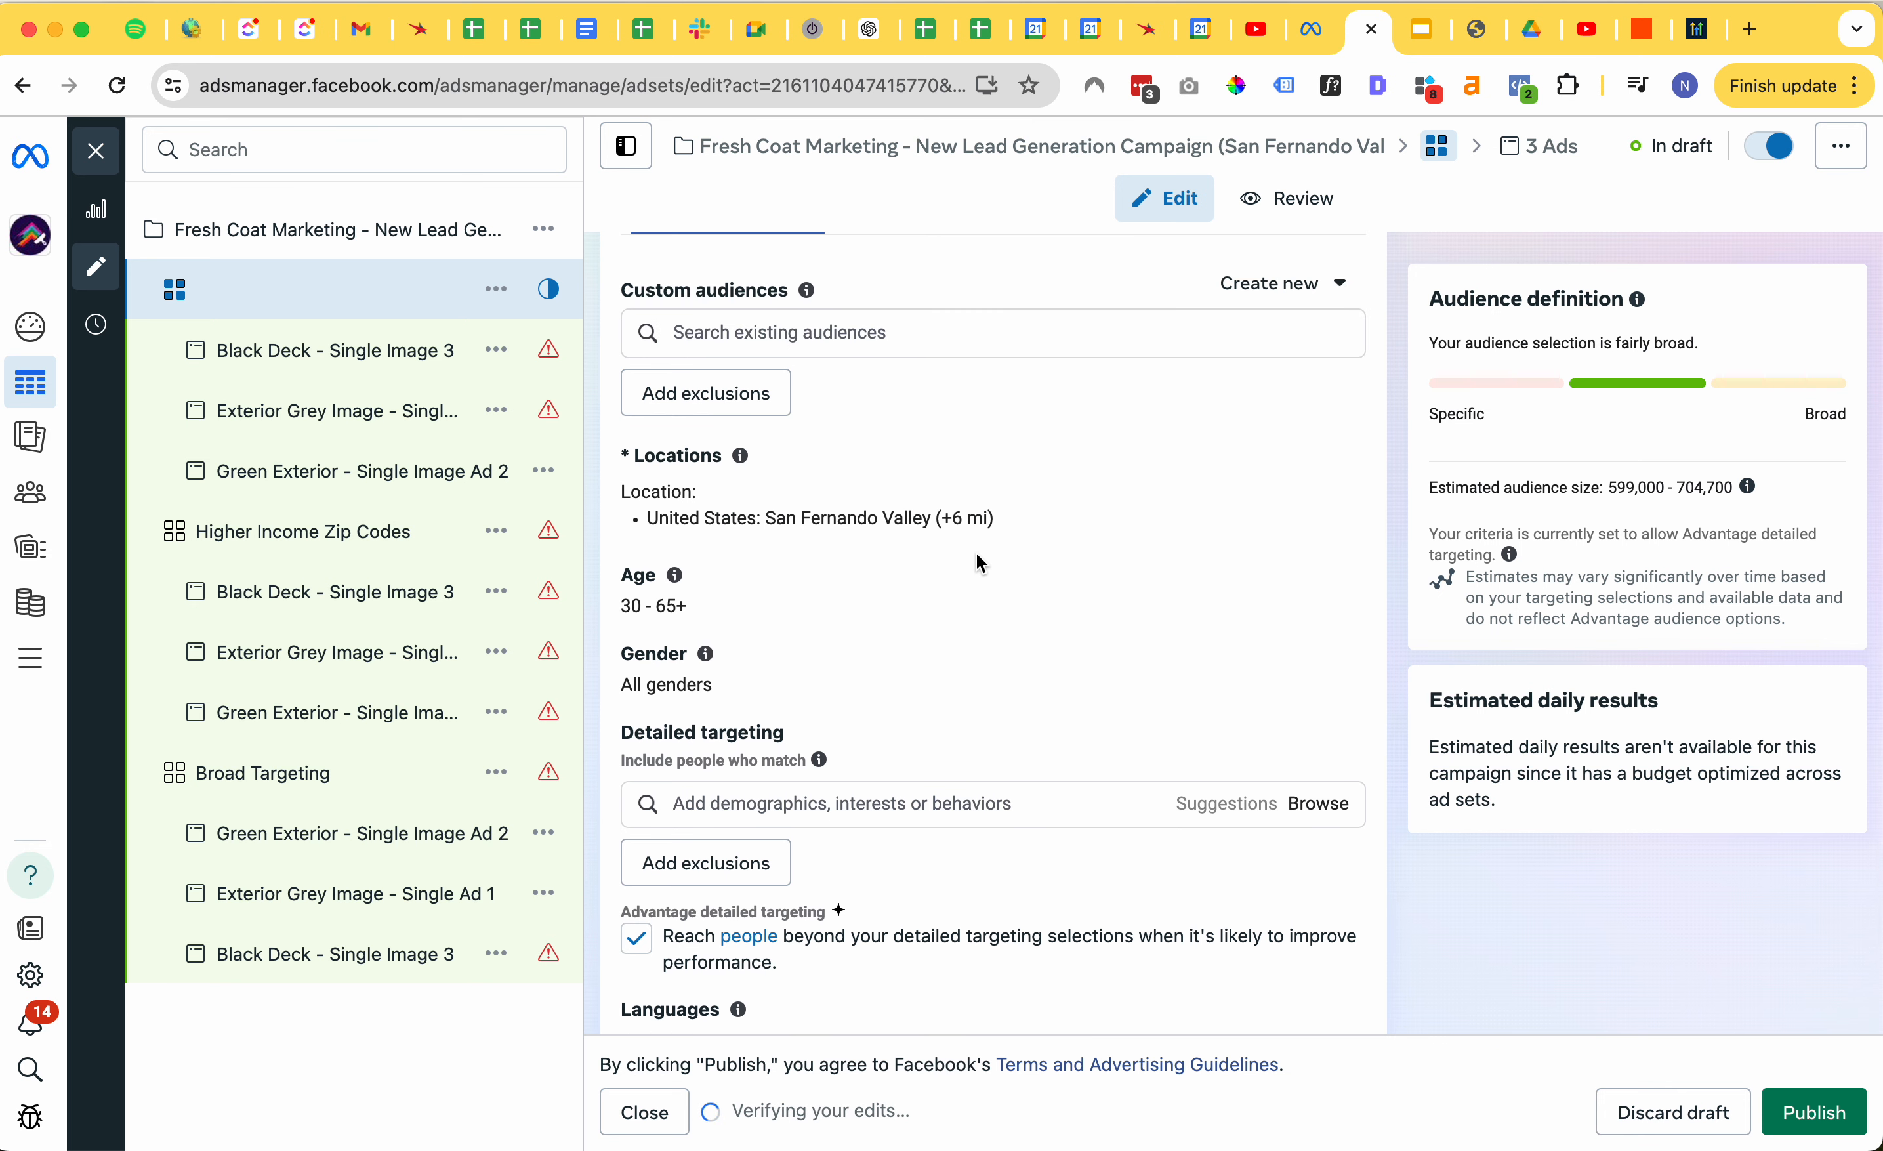
- Check the existing lookalike, custom and combined audience lists for the duplicated ad set's custom audiences
scroll(976, 555, up, 2)
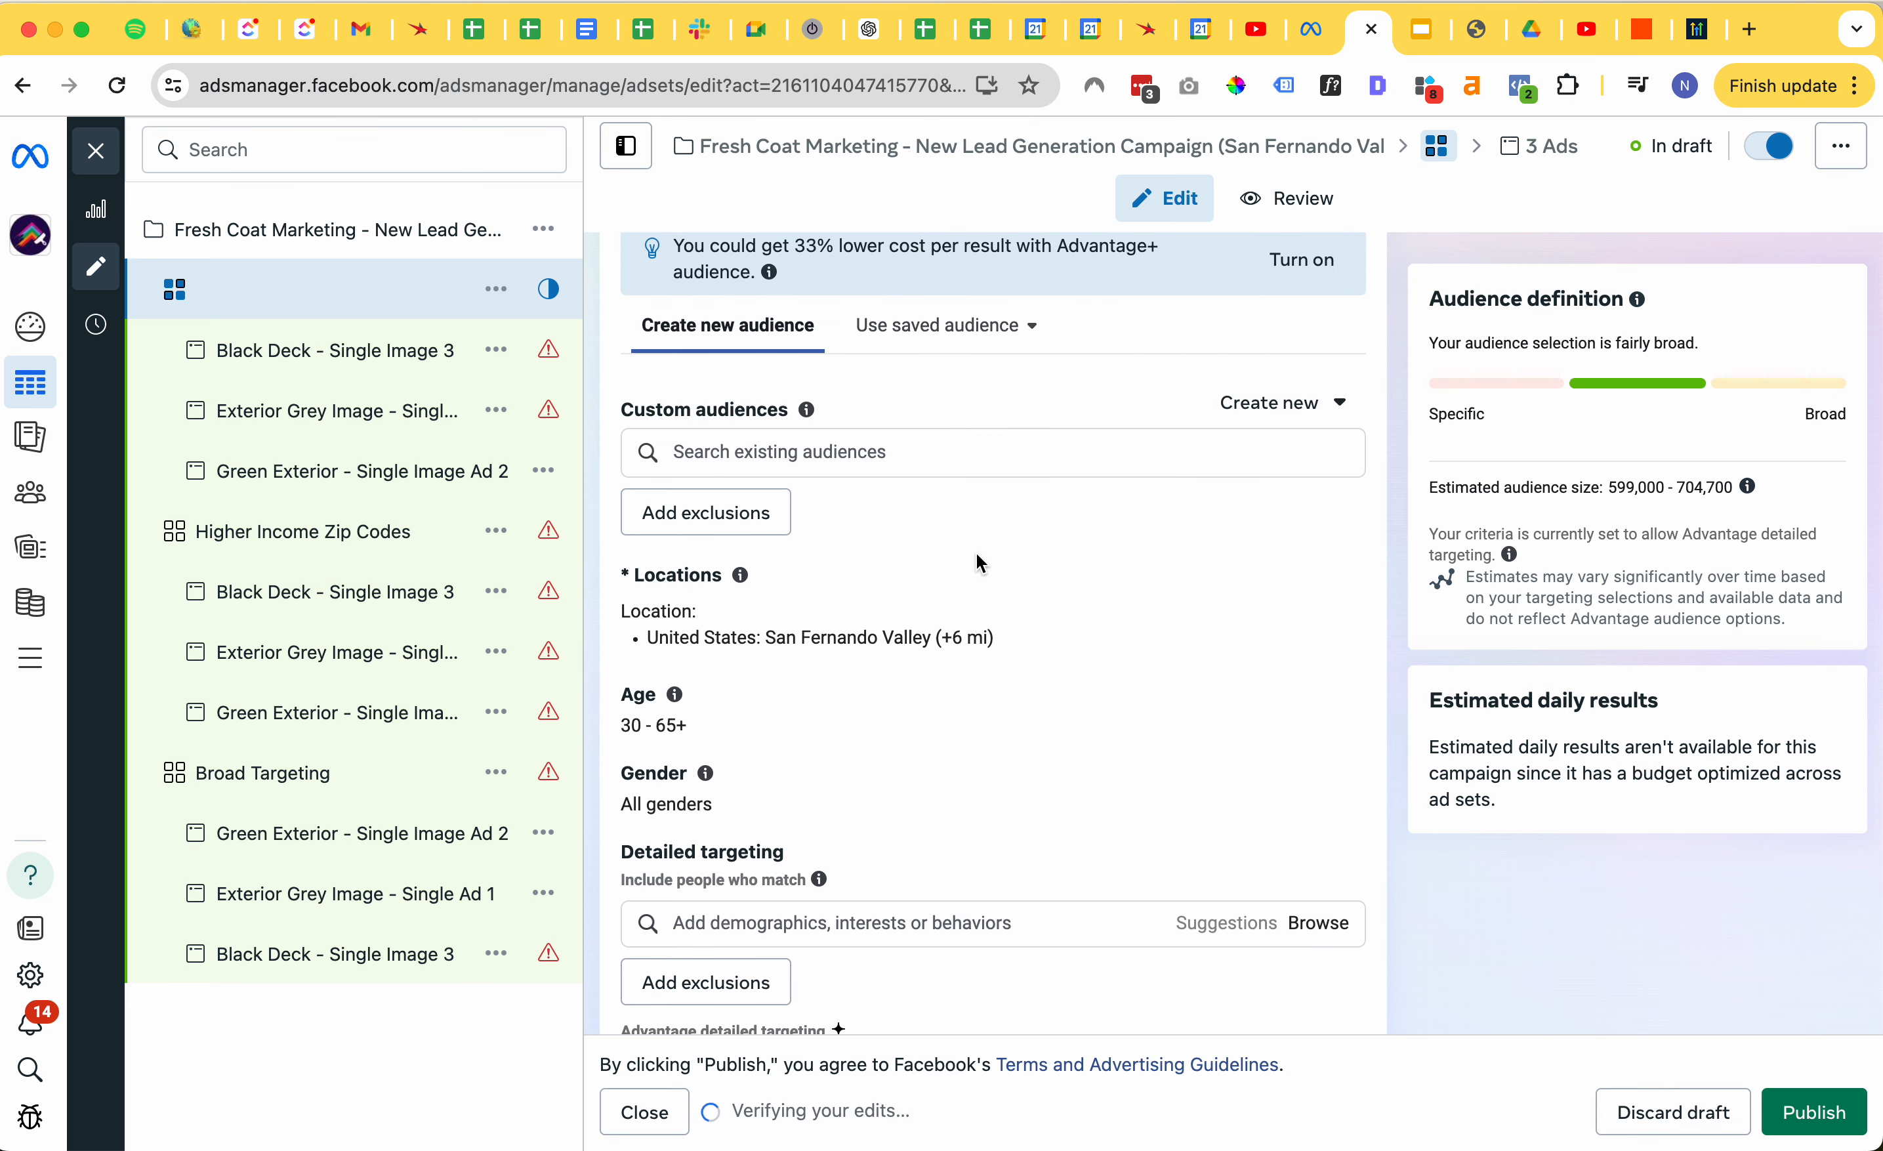
click(1009, 328)
click(794, 453)
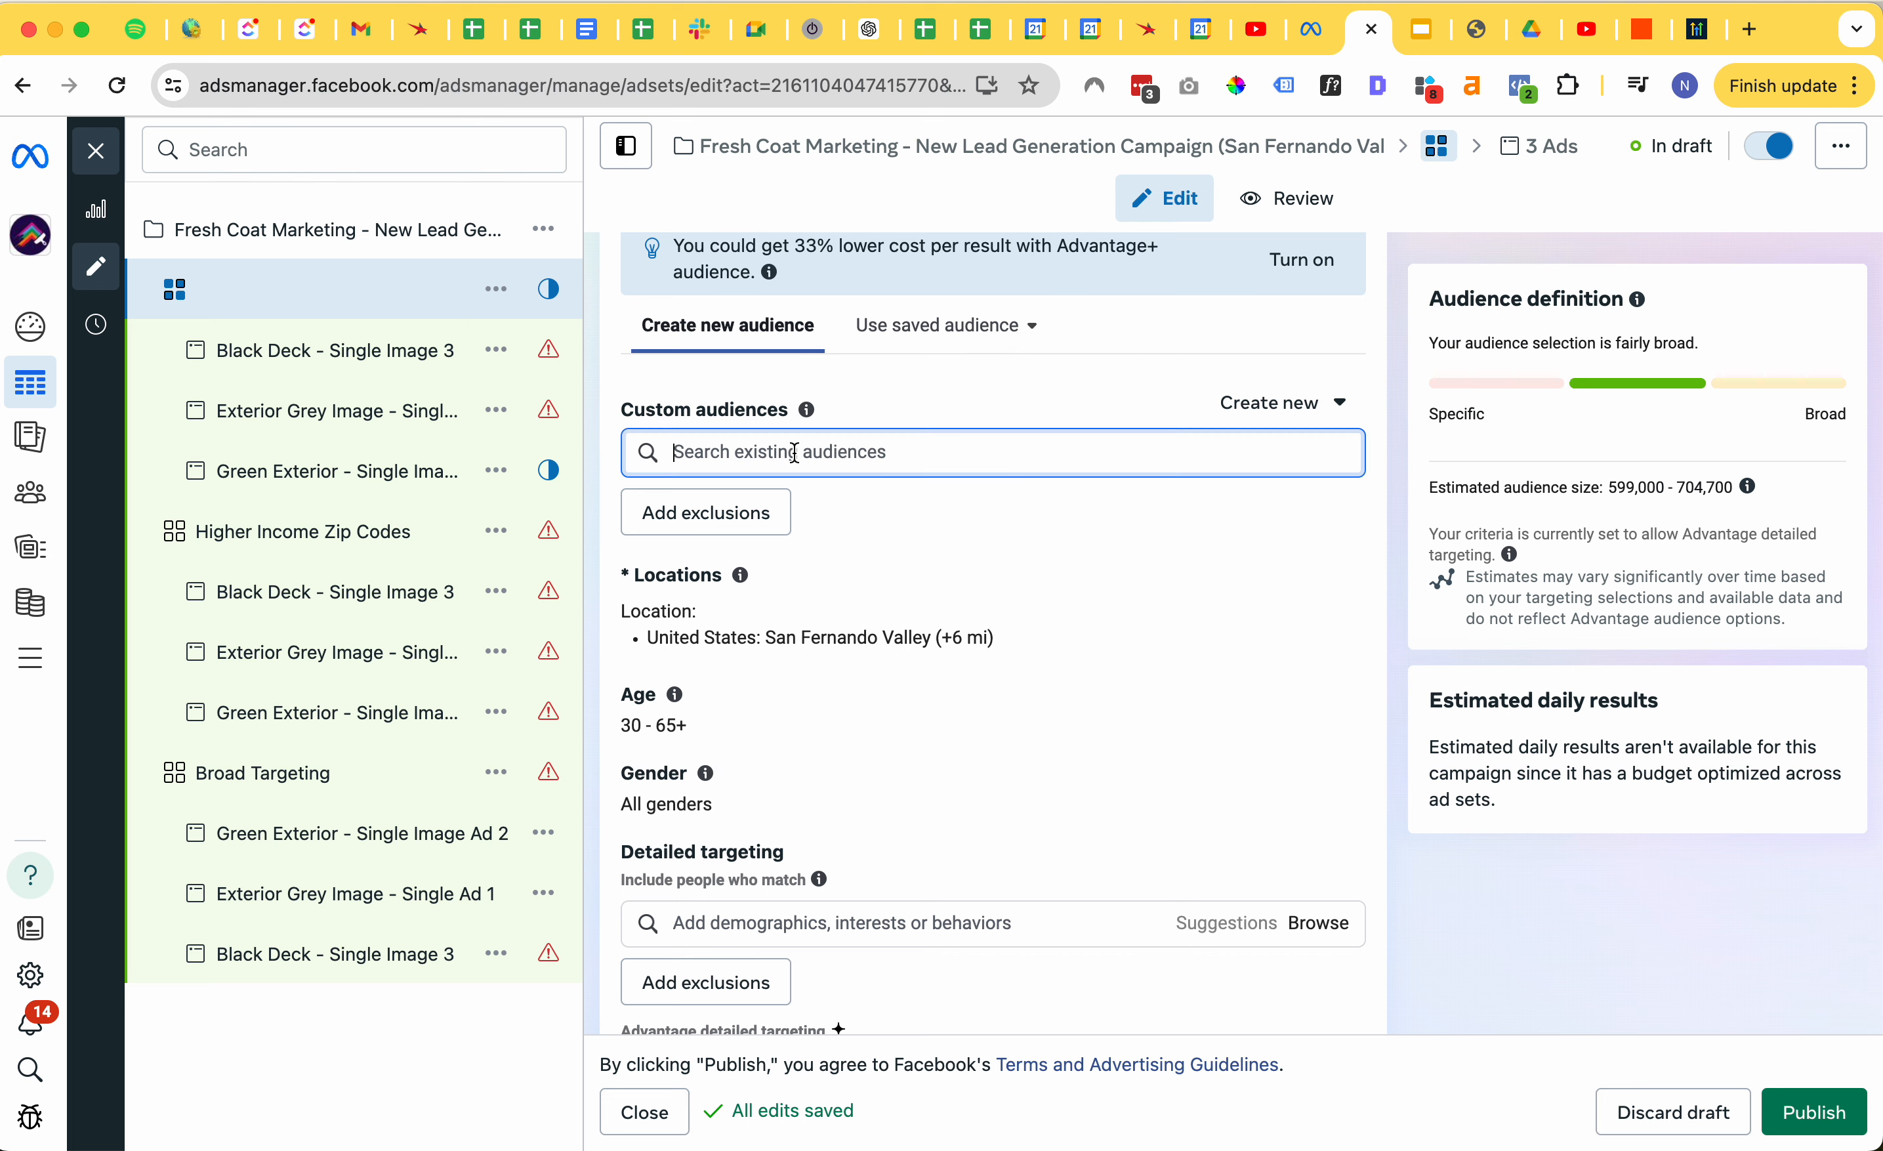
click(777, 534)
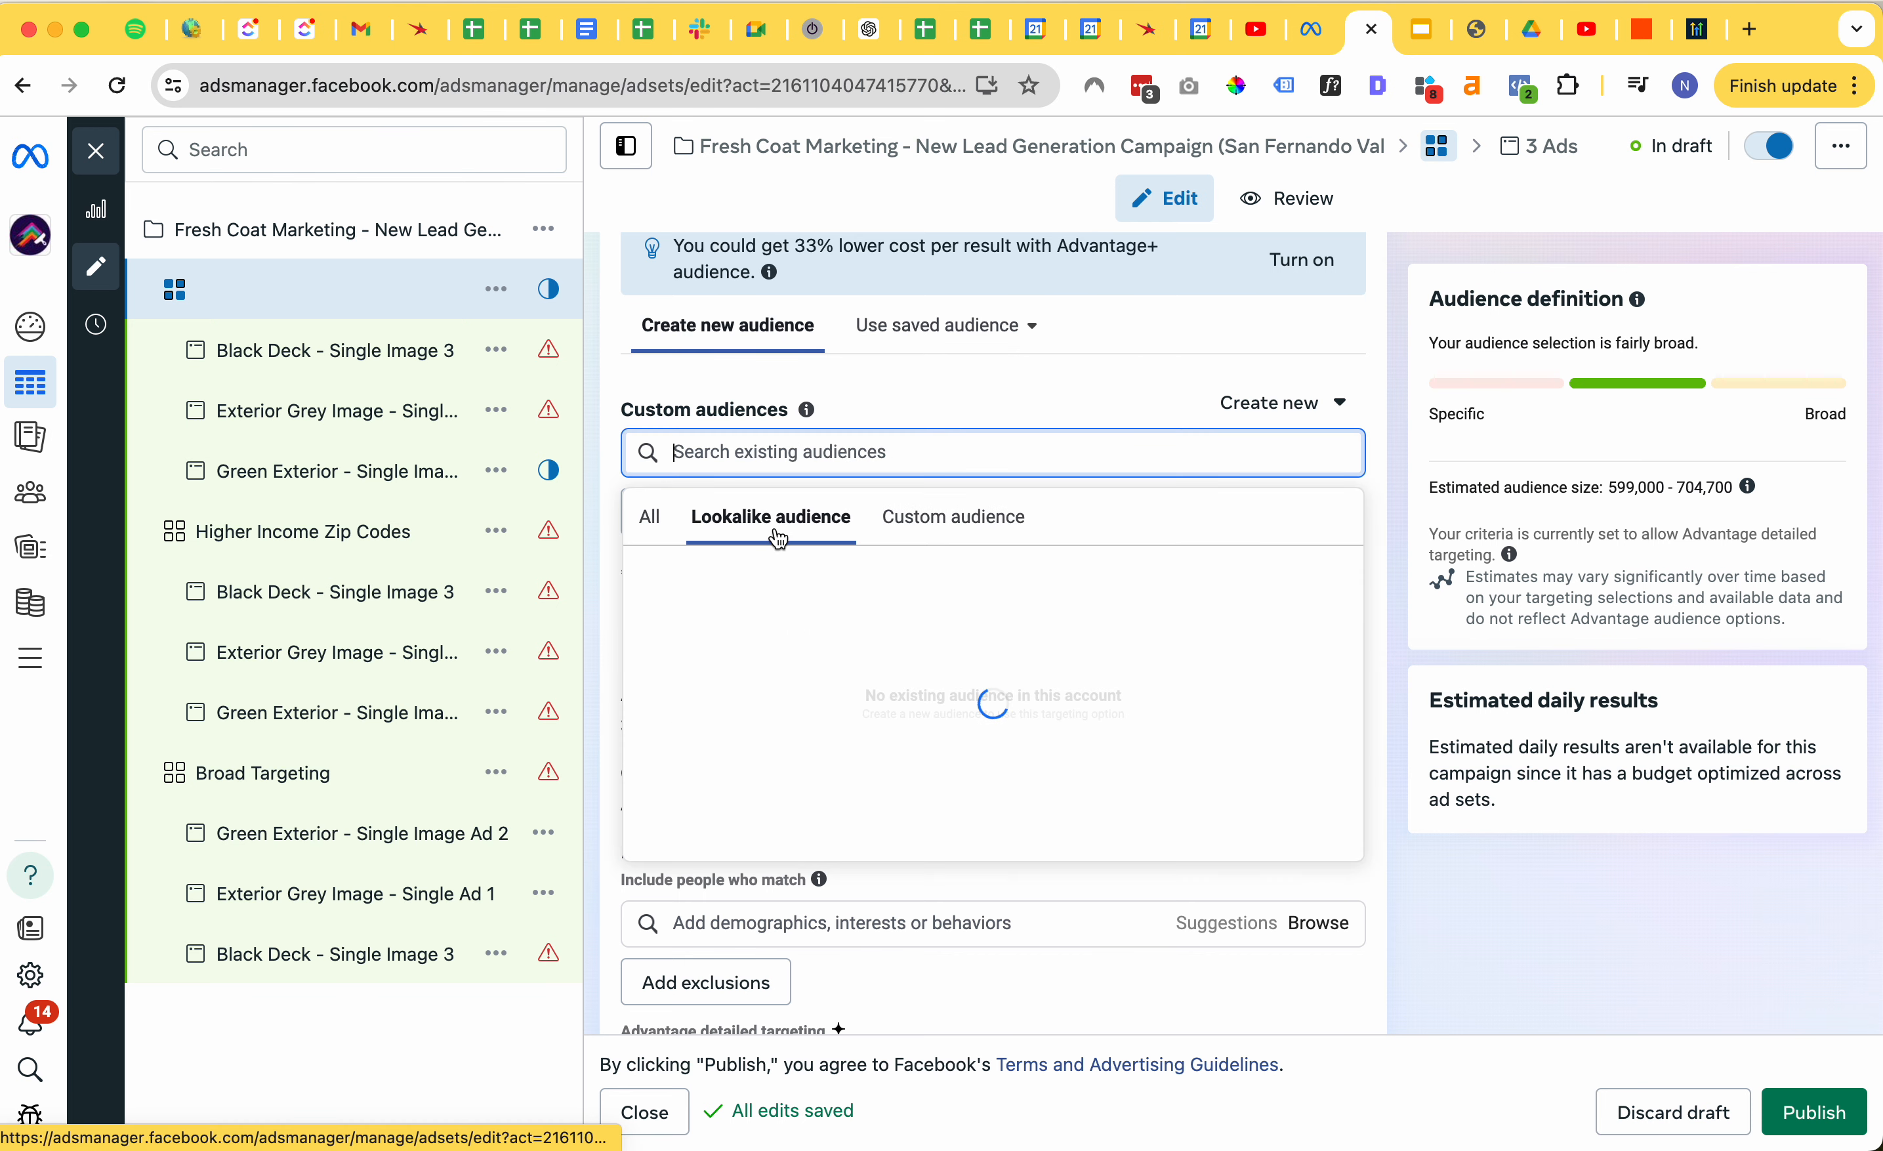
click(966, 526)
click(647, 524)
click(967, 388)
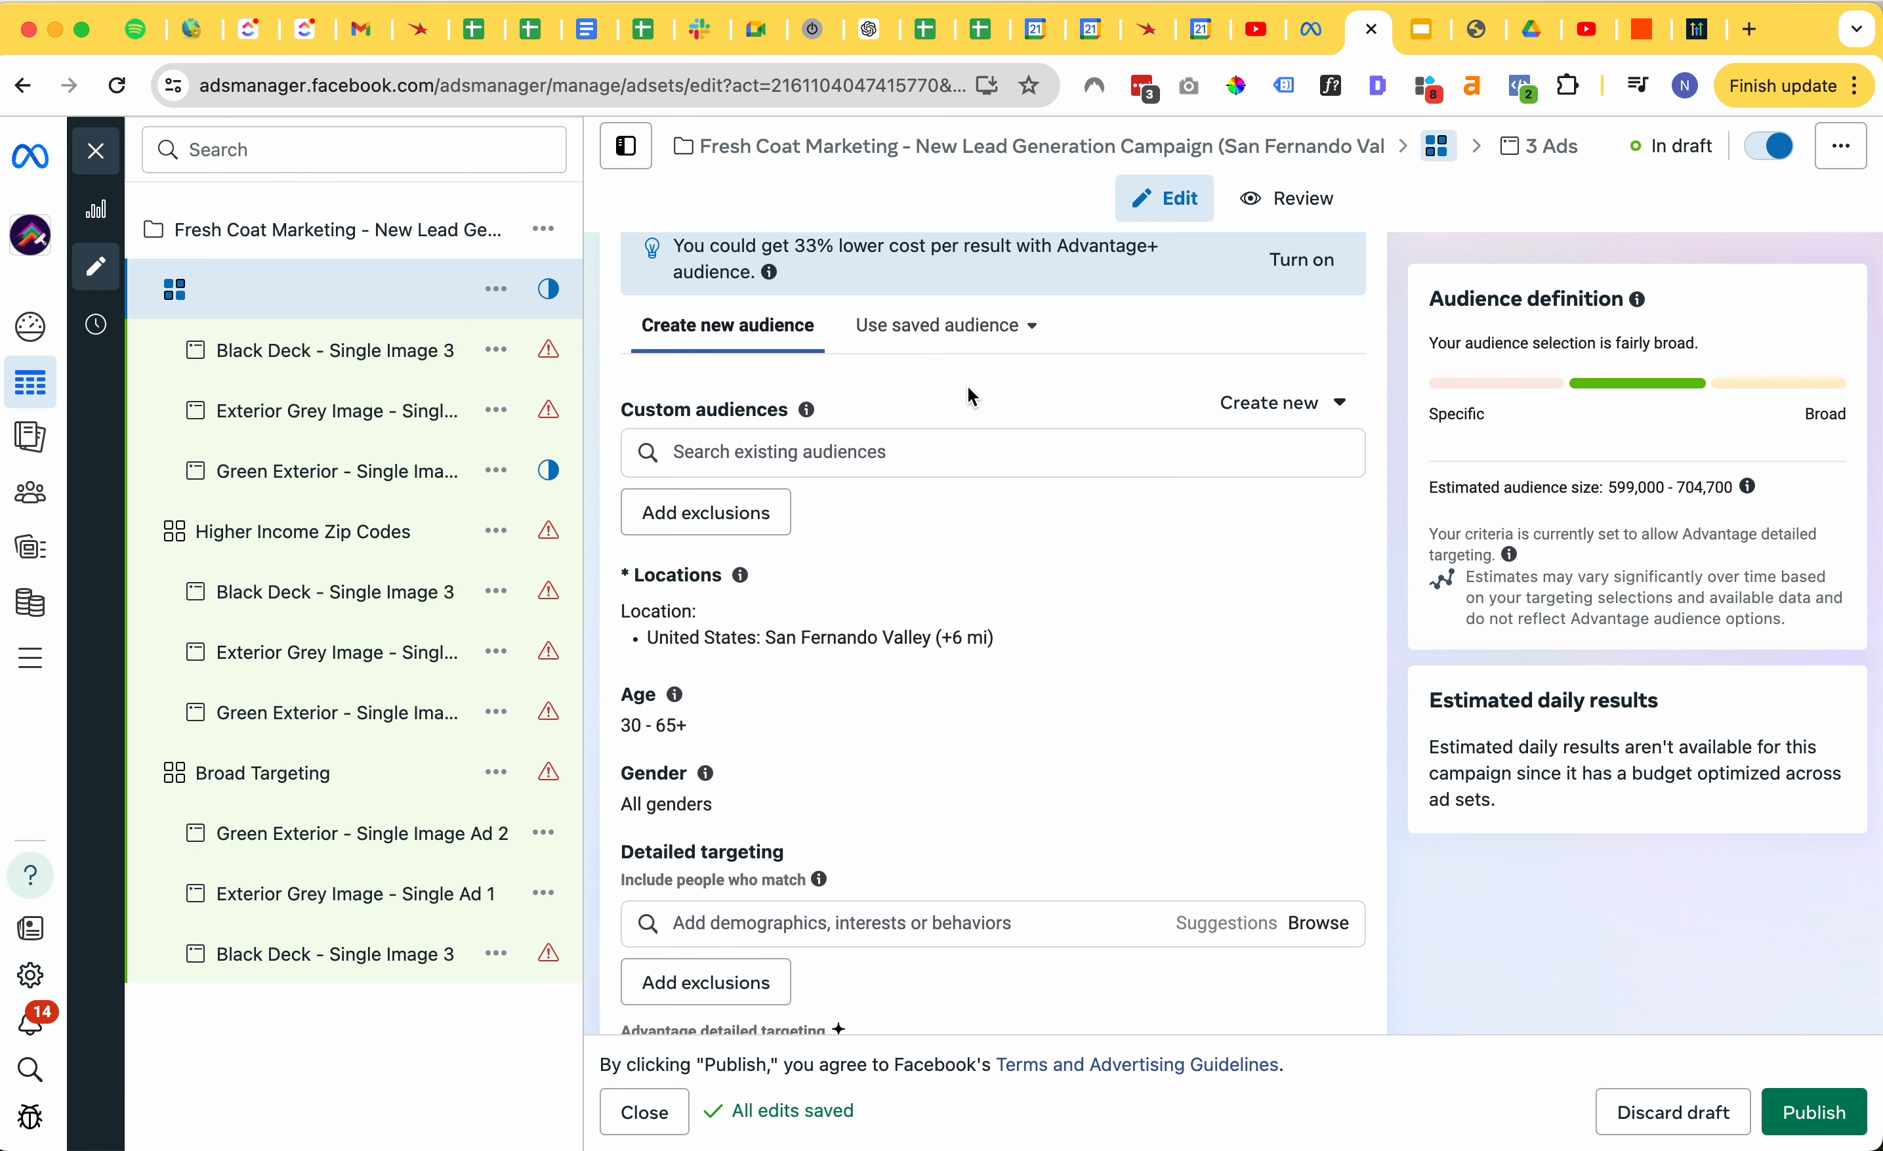
- Search the duplicated ad set's detailed targeting for "purchases" and clear the search
scroll(968, 388, down, 3)
scroll(938, 538, down, 1)
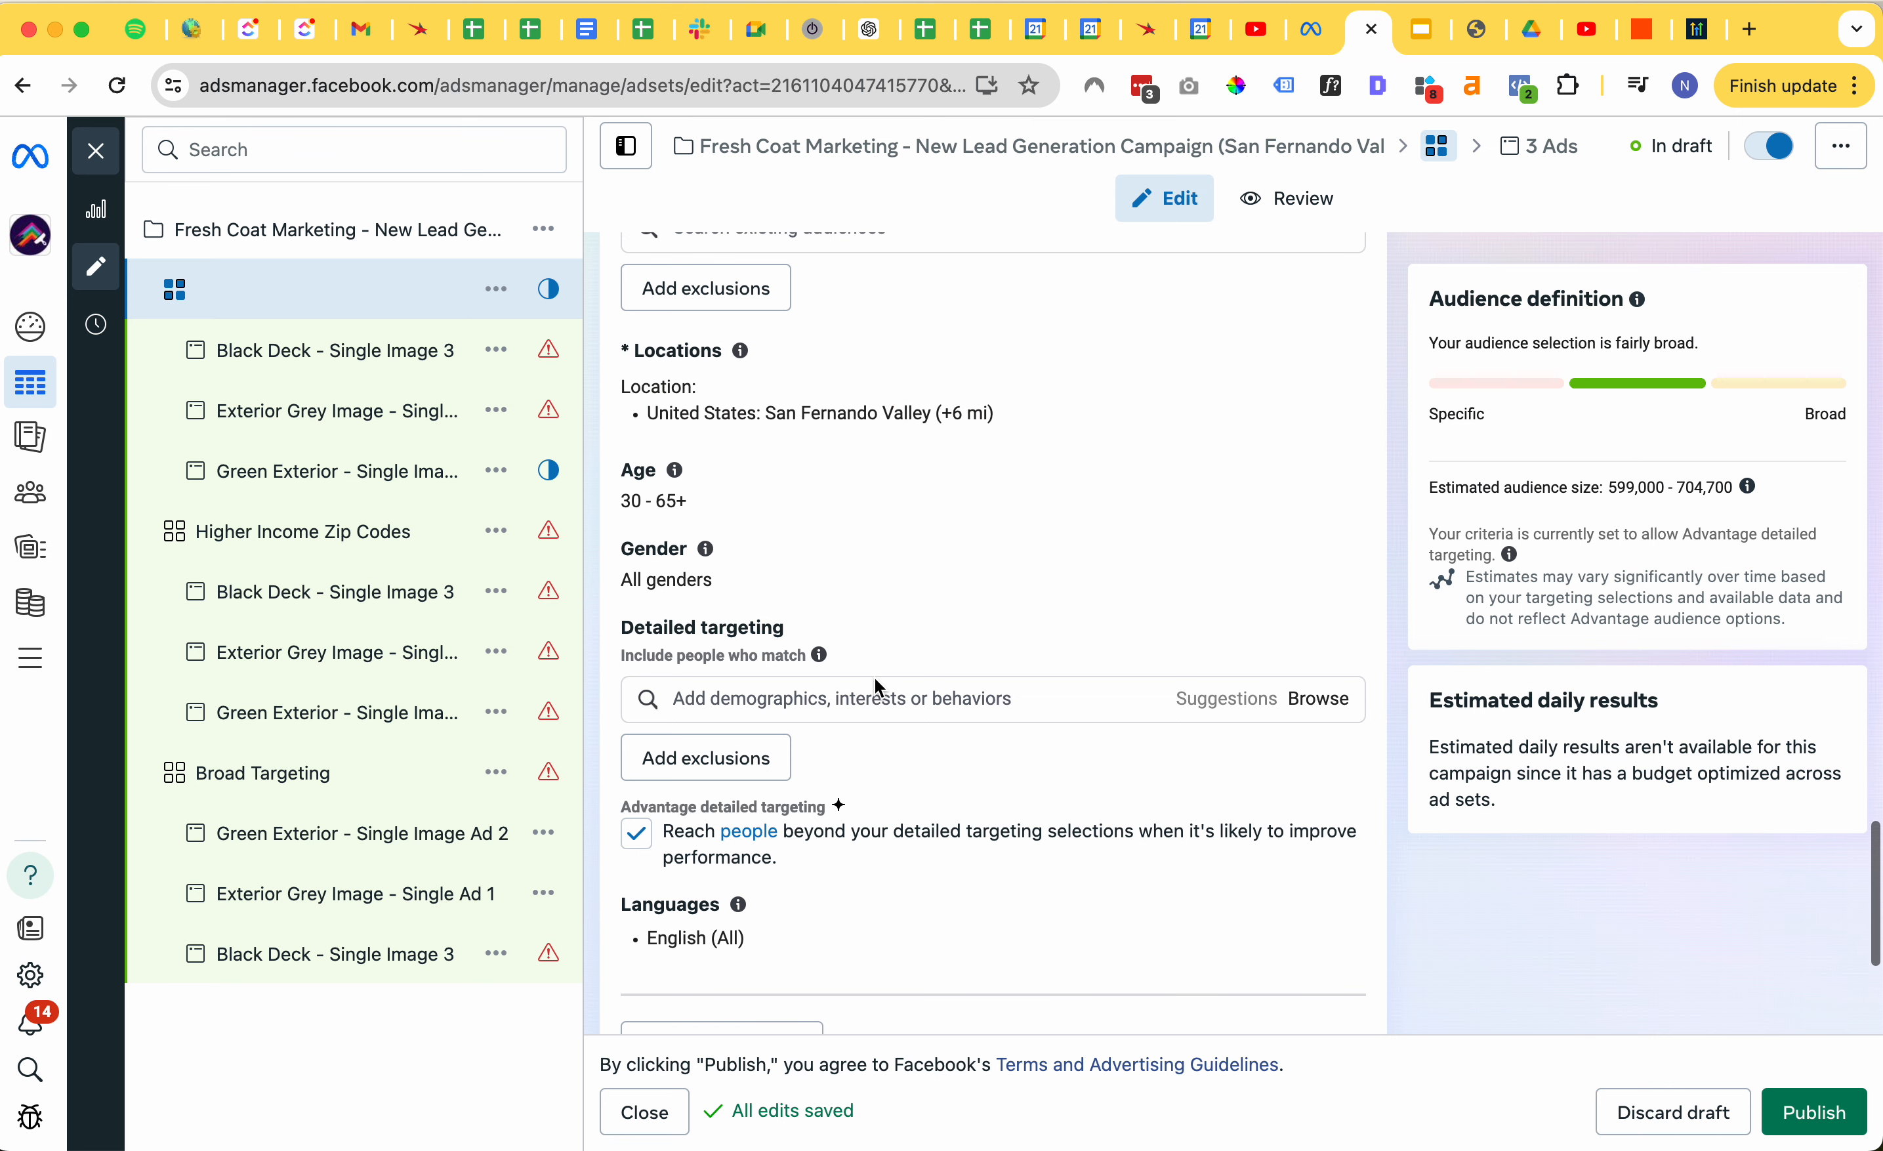
click(877, 691)
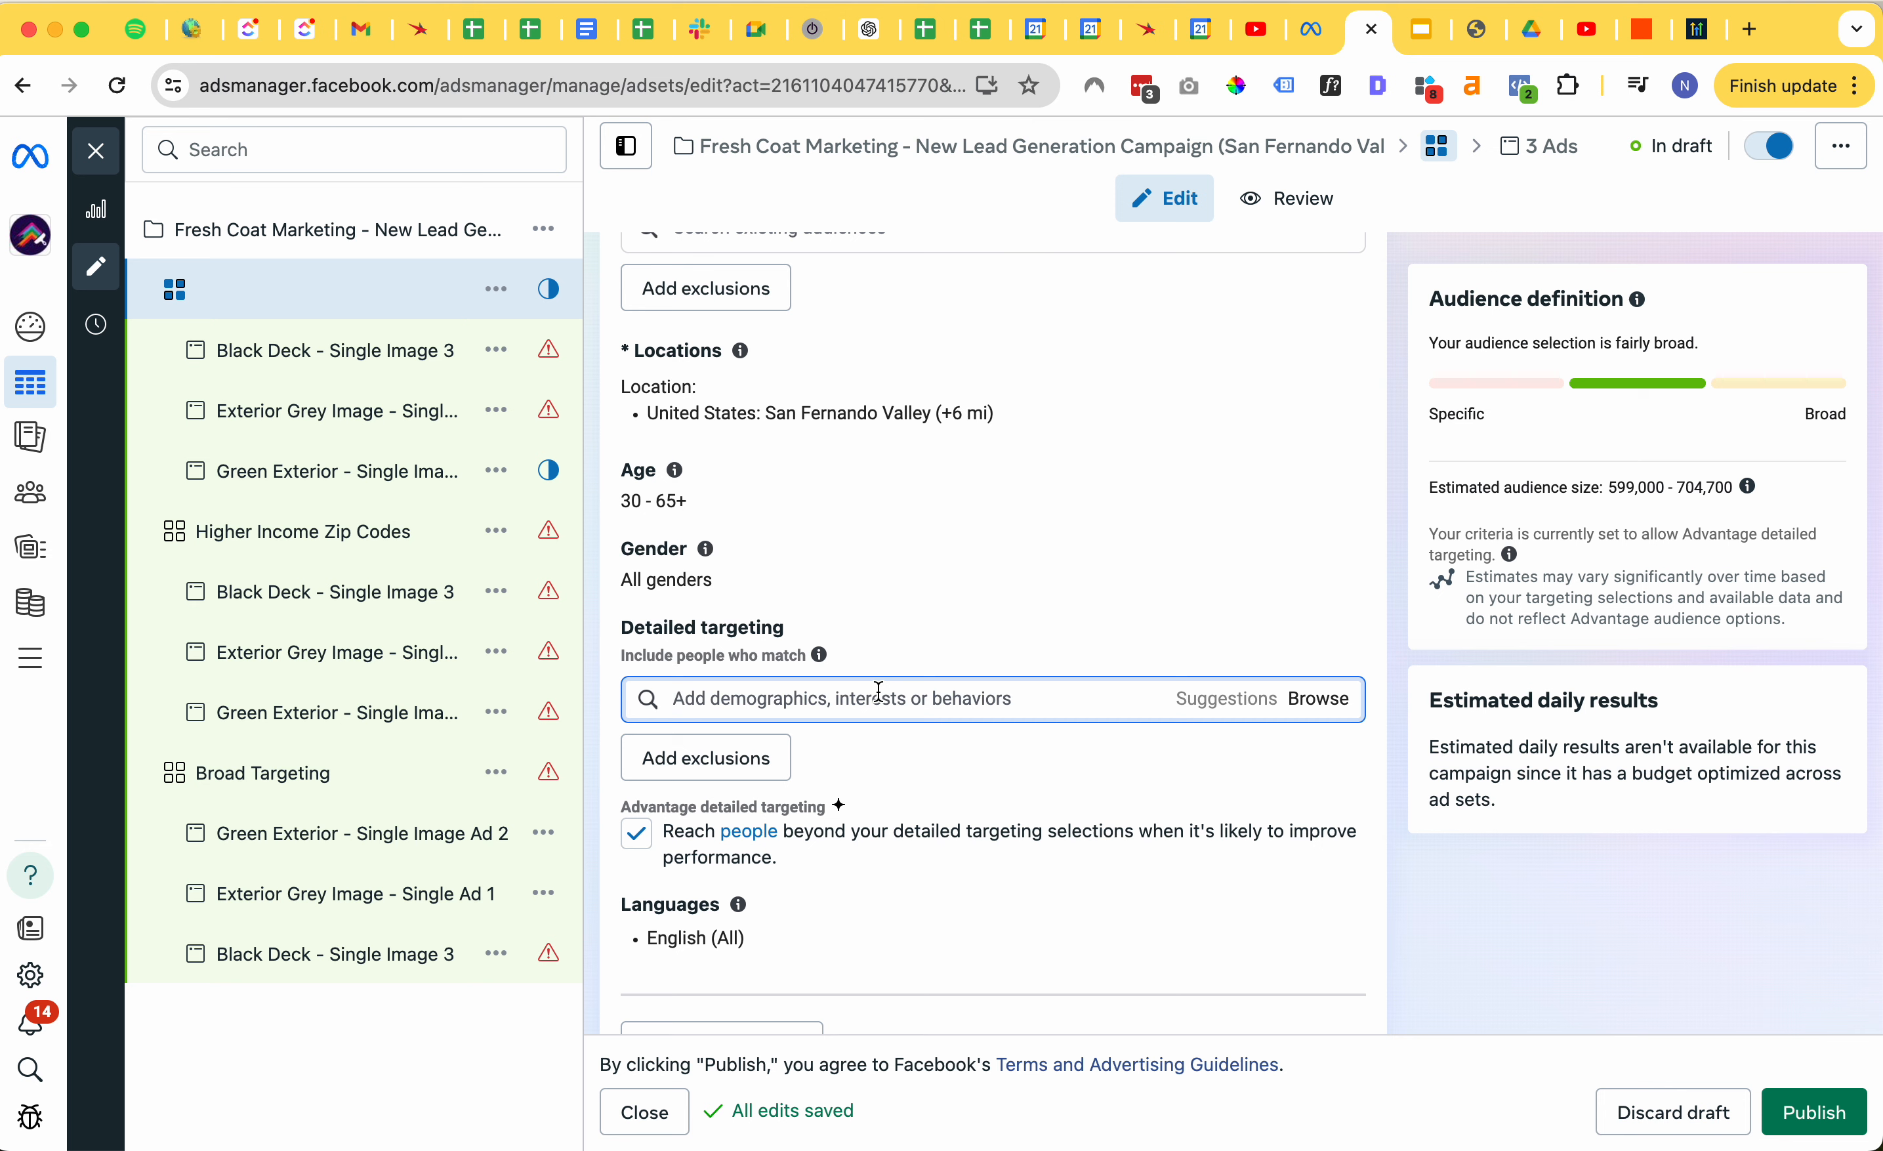
text(purchases)
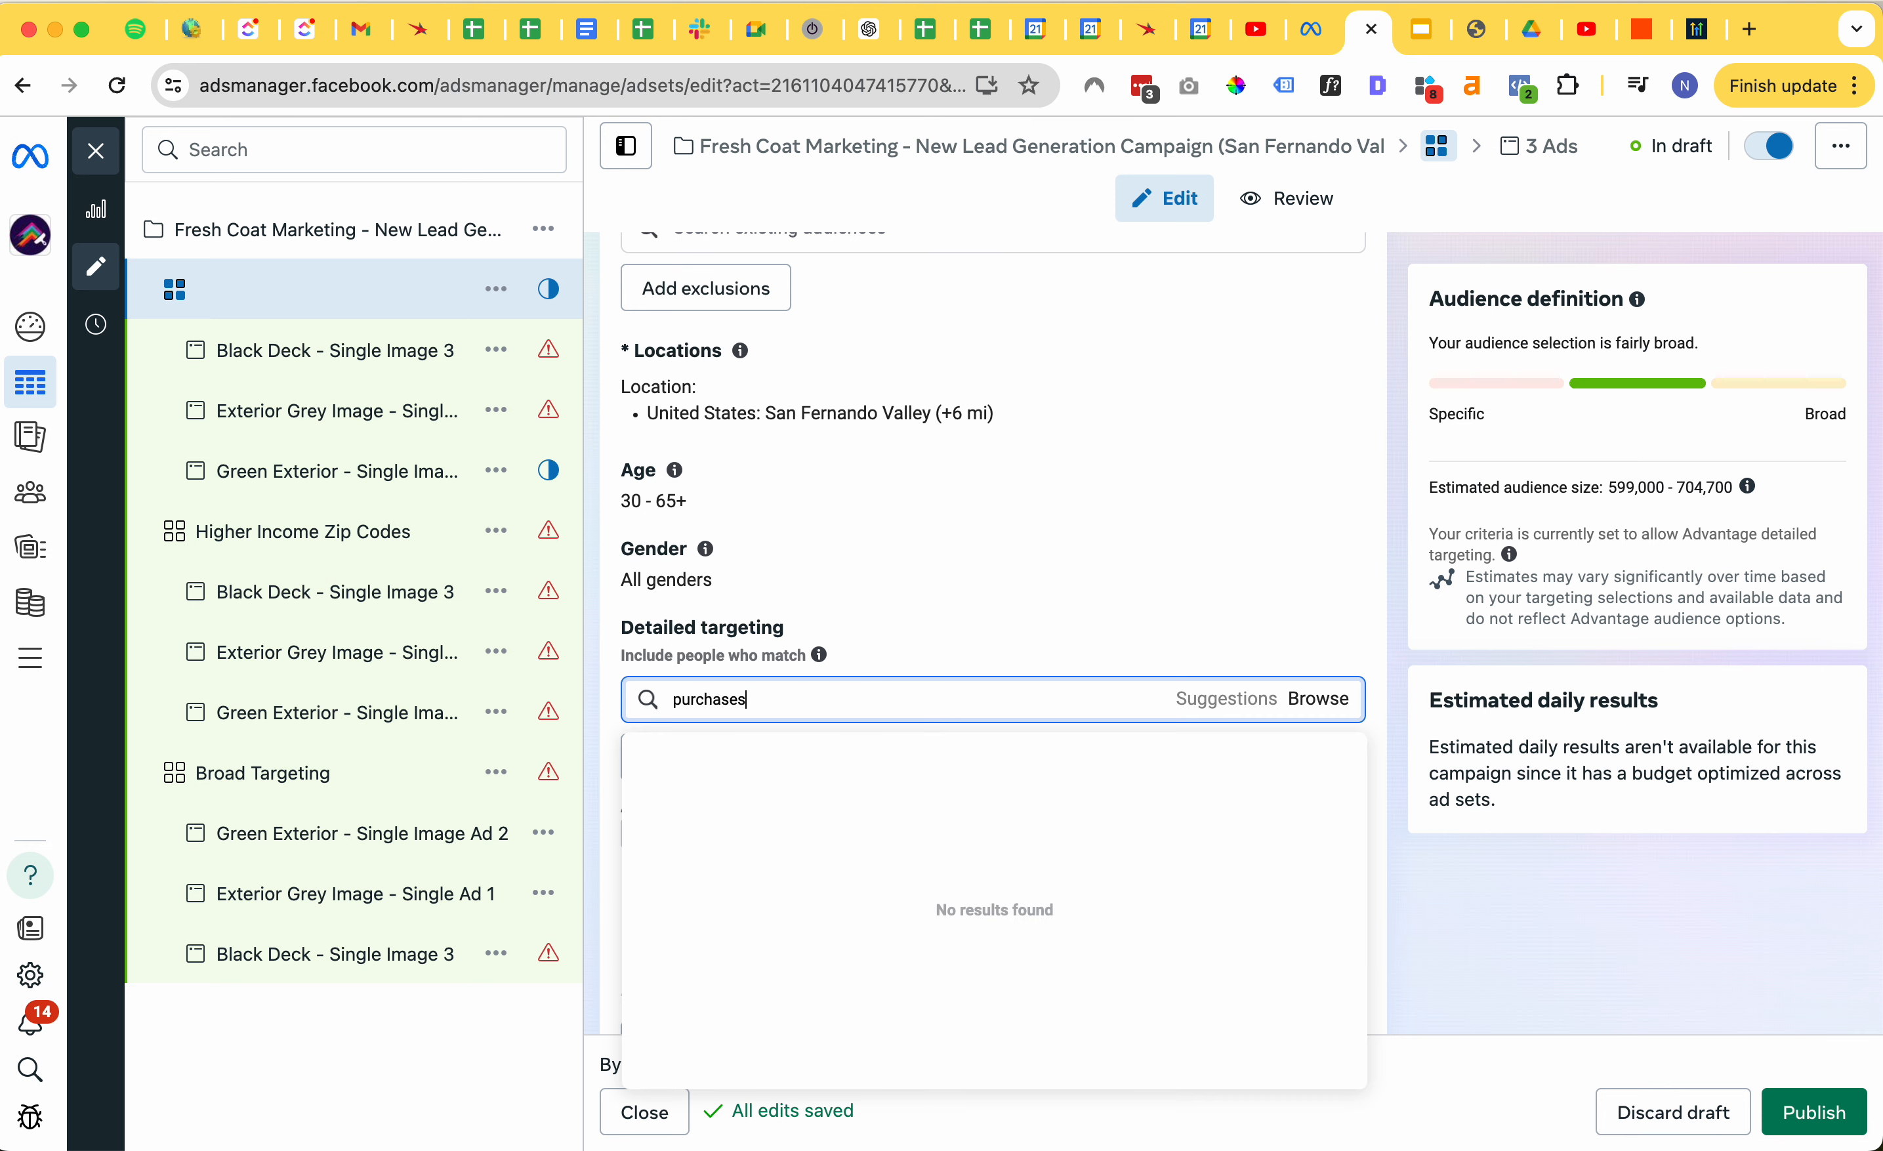
key(super+a)
key(BackSpace)
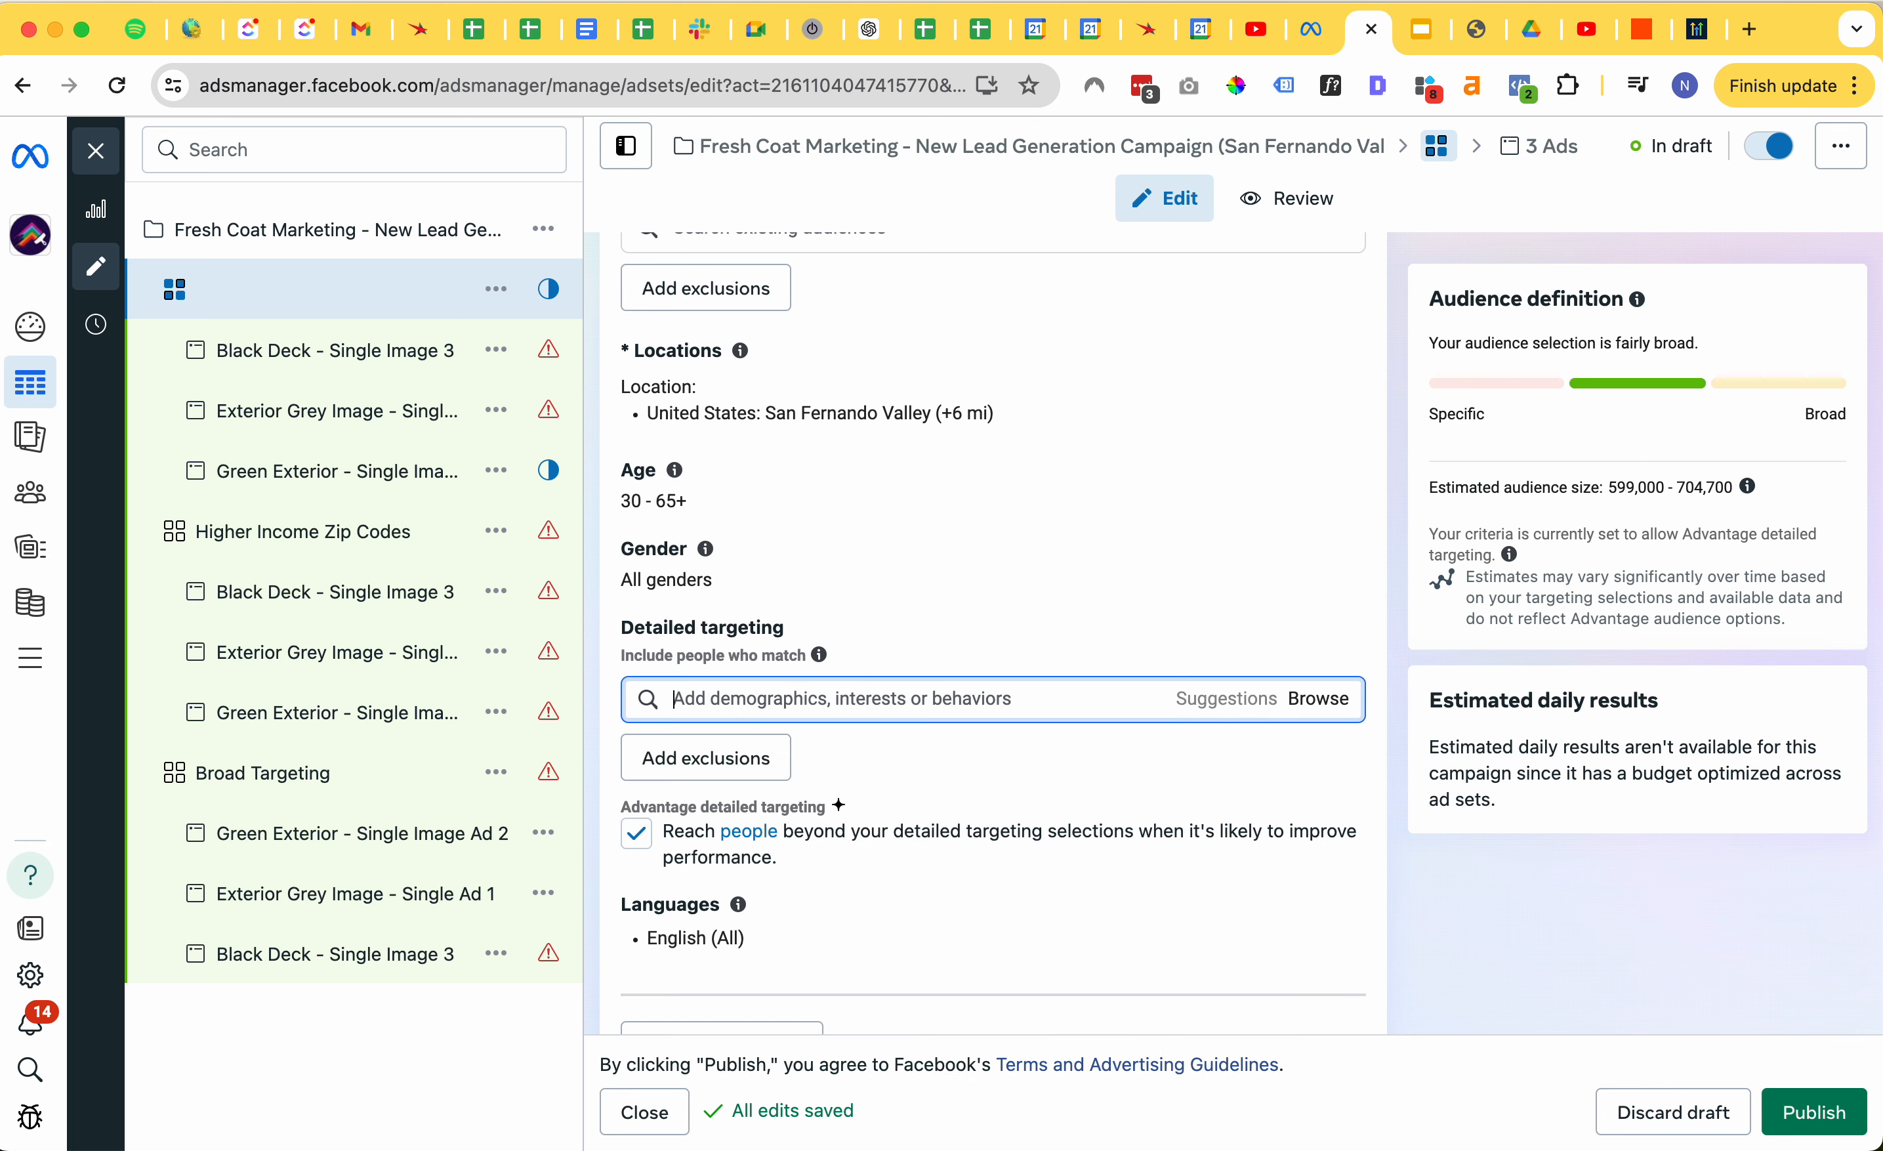
- Browse the Demographics, Behaviors and Interests categories of detailed targeting for a purchase-related option
click(1323, 698)
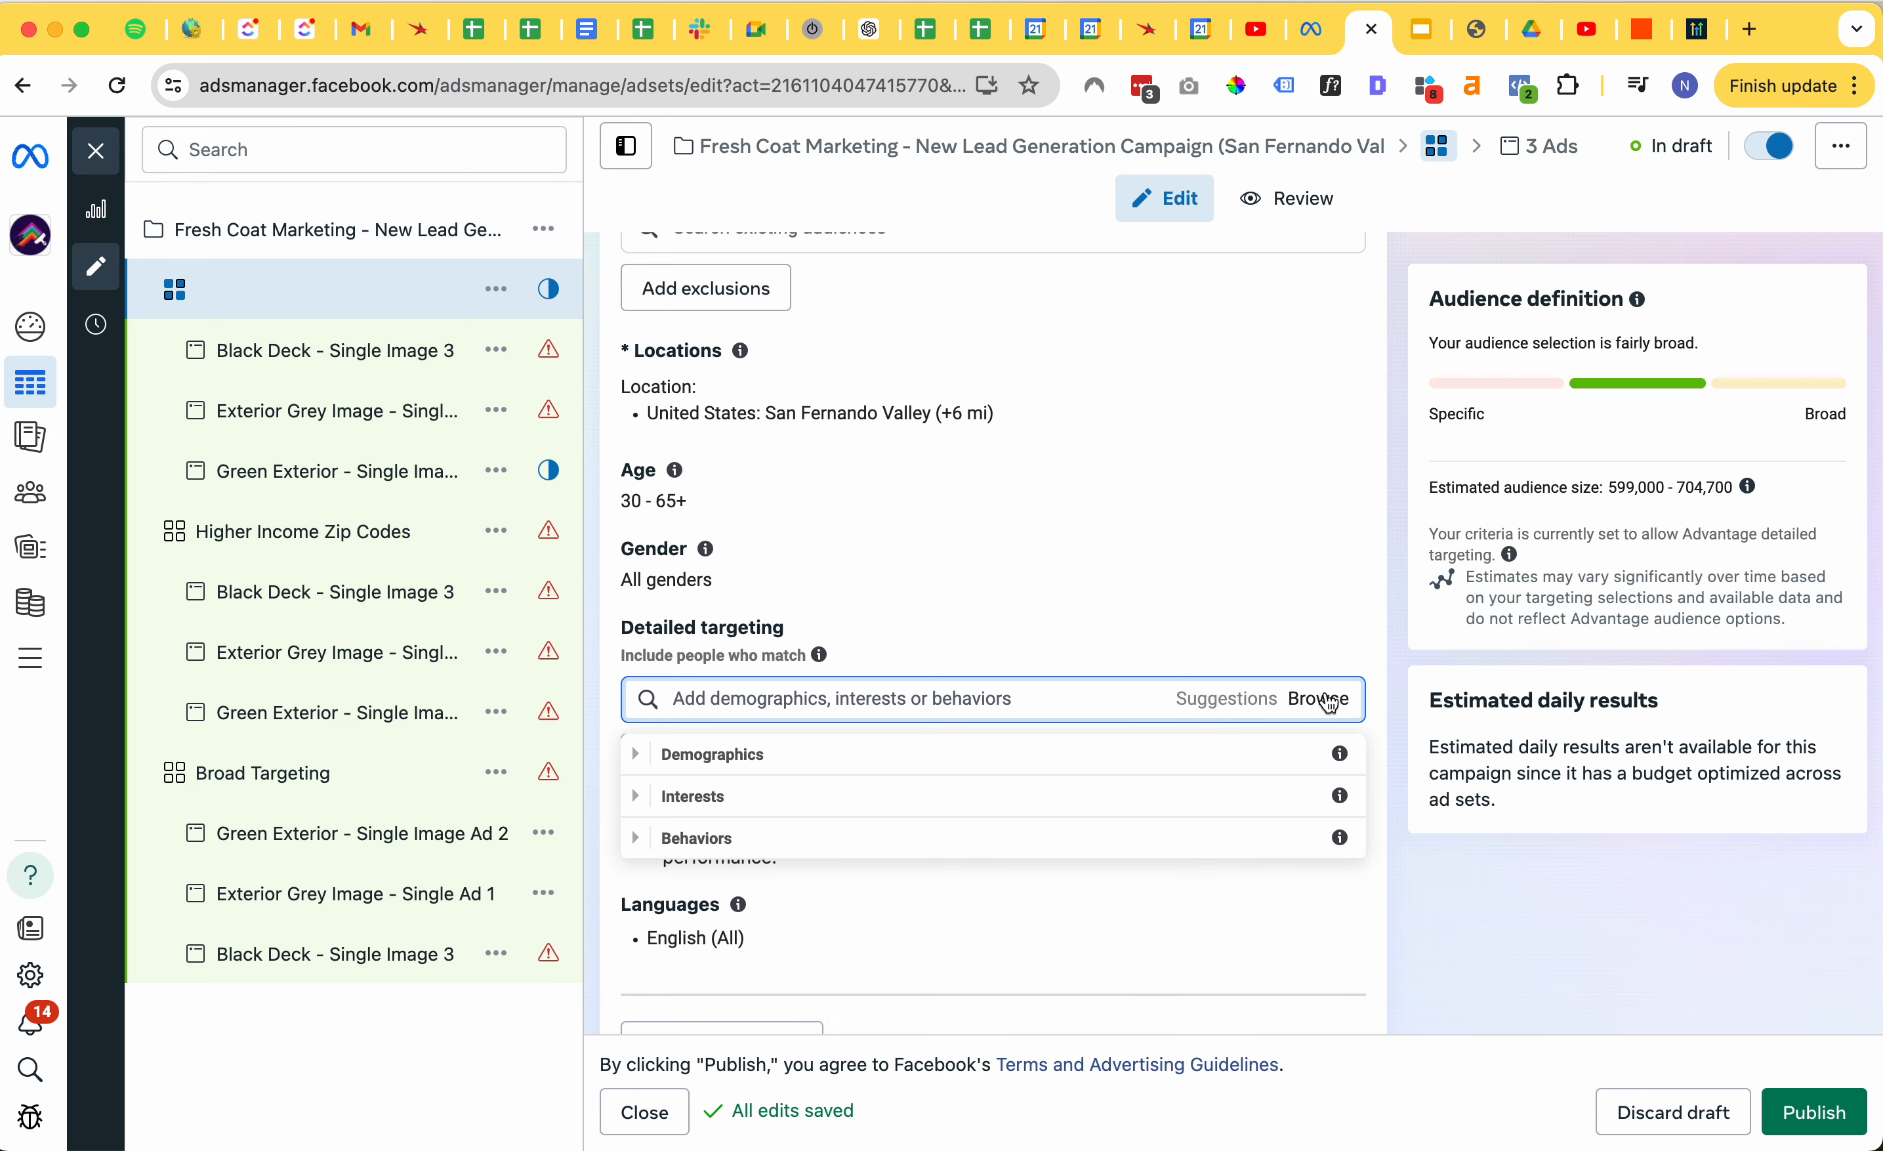
click(641, 757)
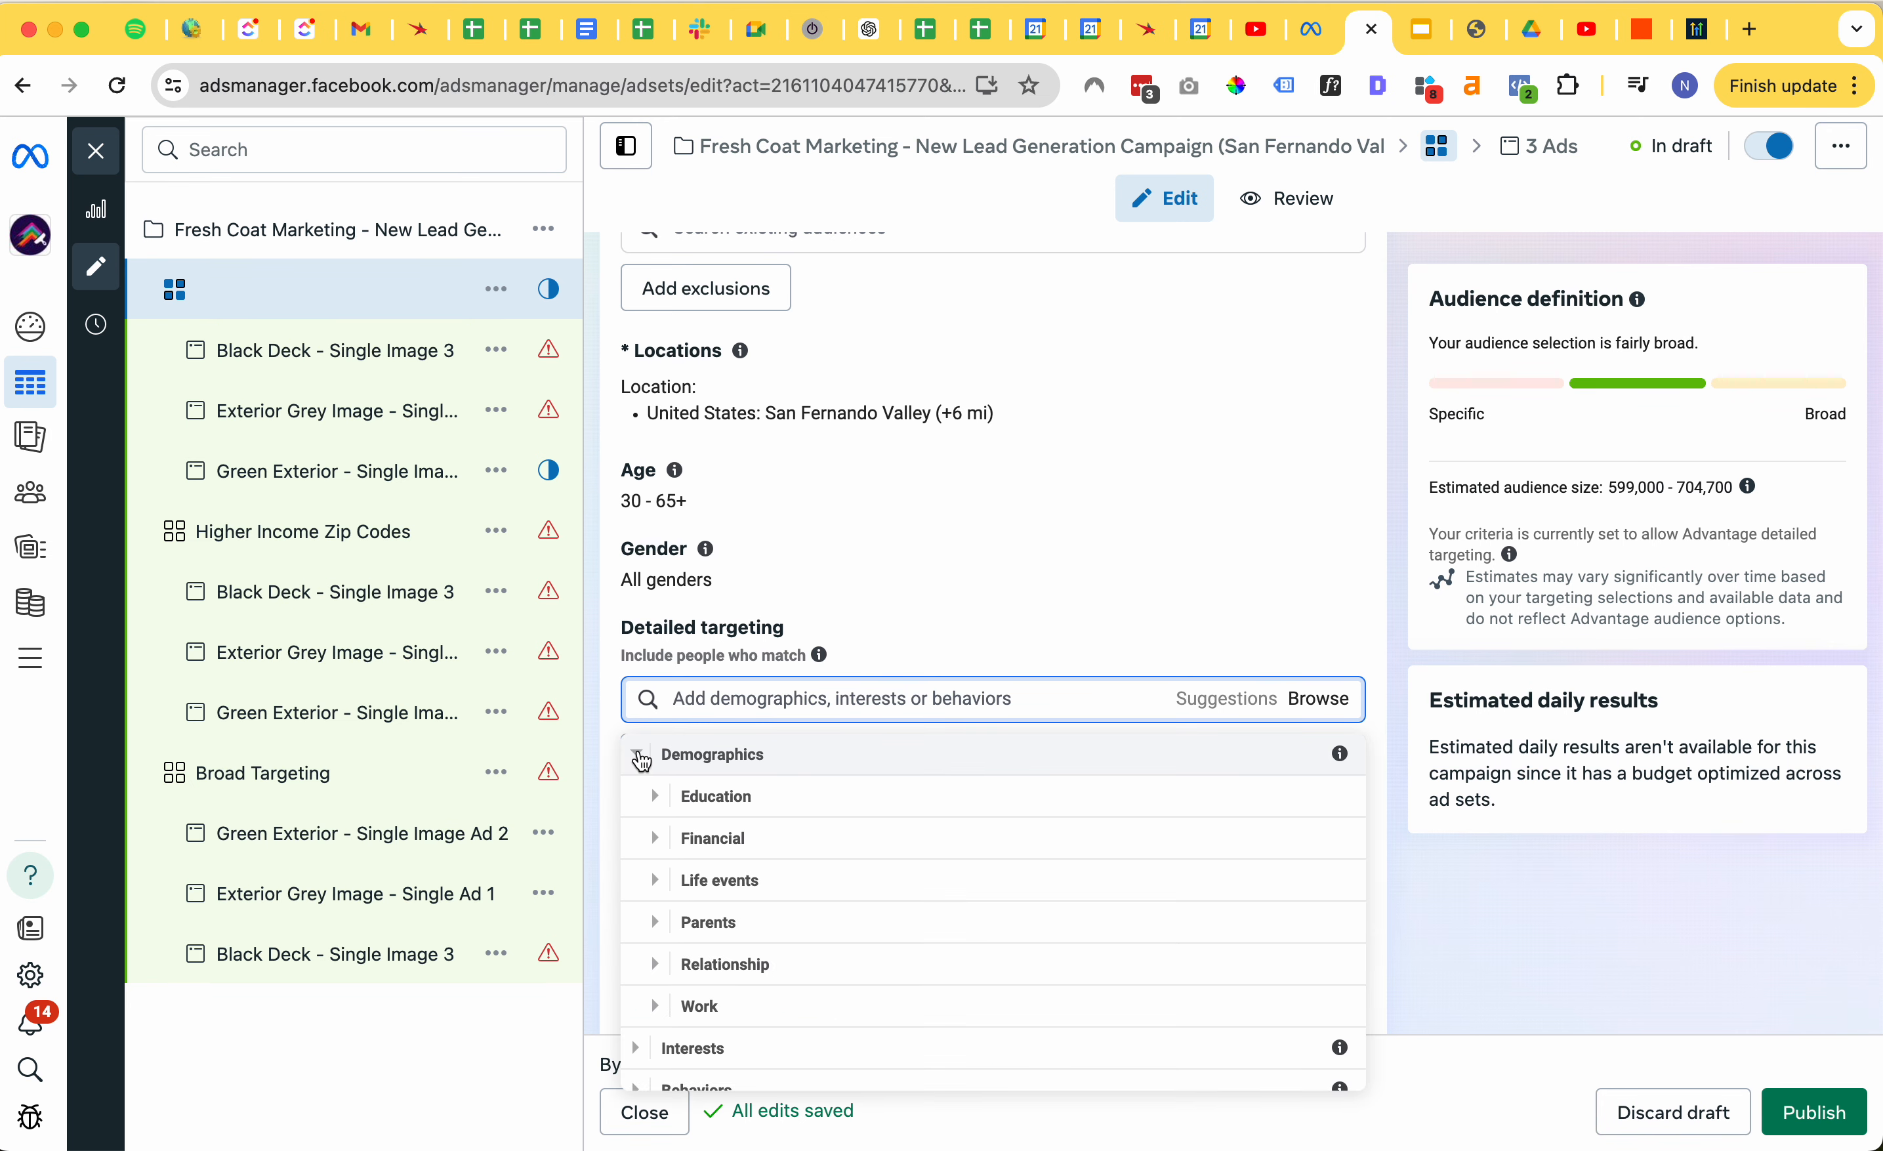
scroll(641, 890, down, 1)
click(641, 1070)
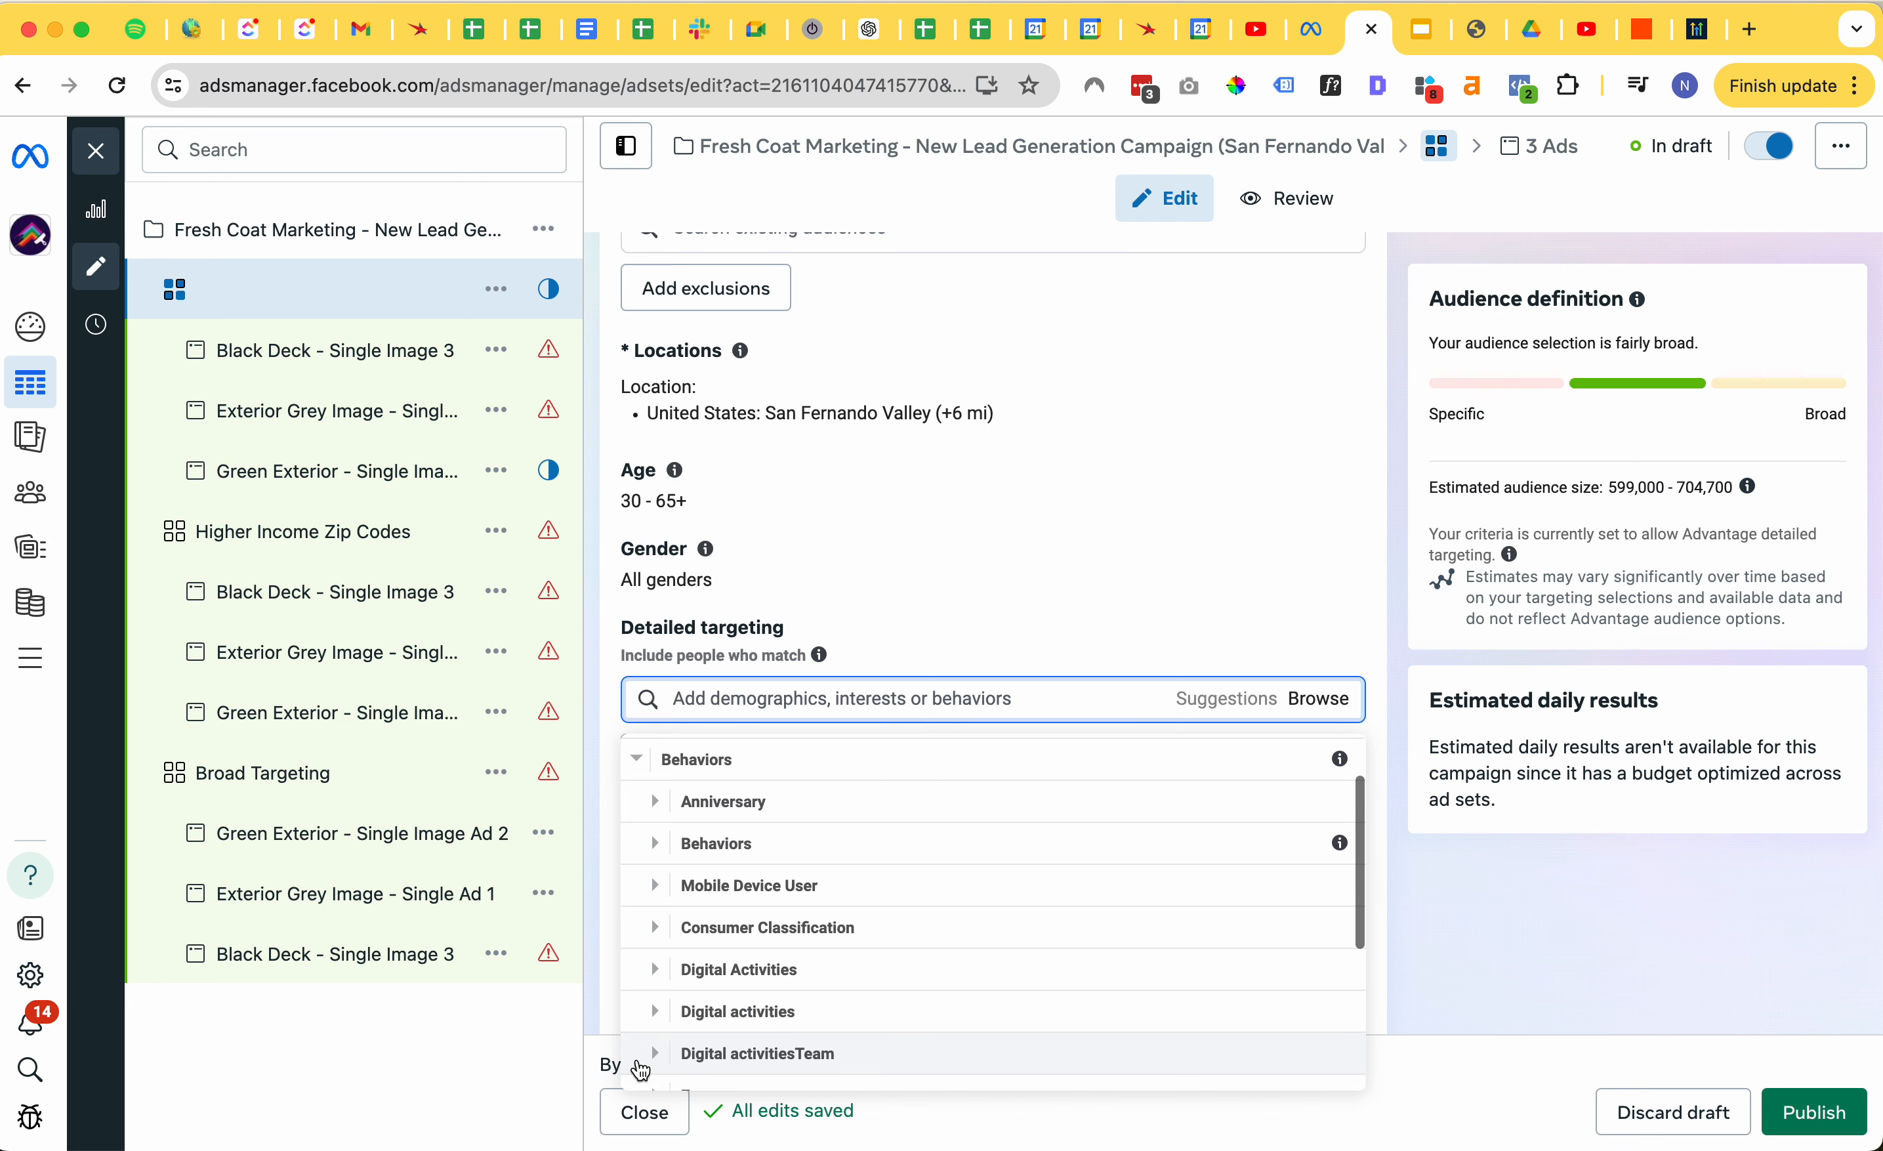
scroll(640, 1072, down, 5)
scroll(646, 929, up, 5)
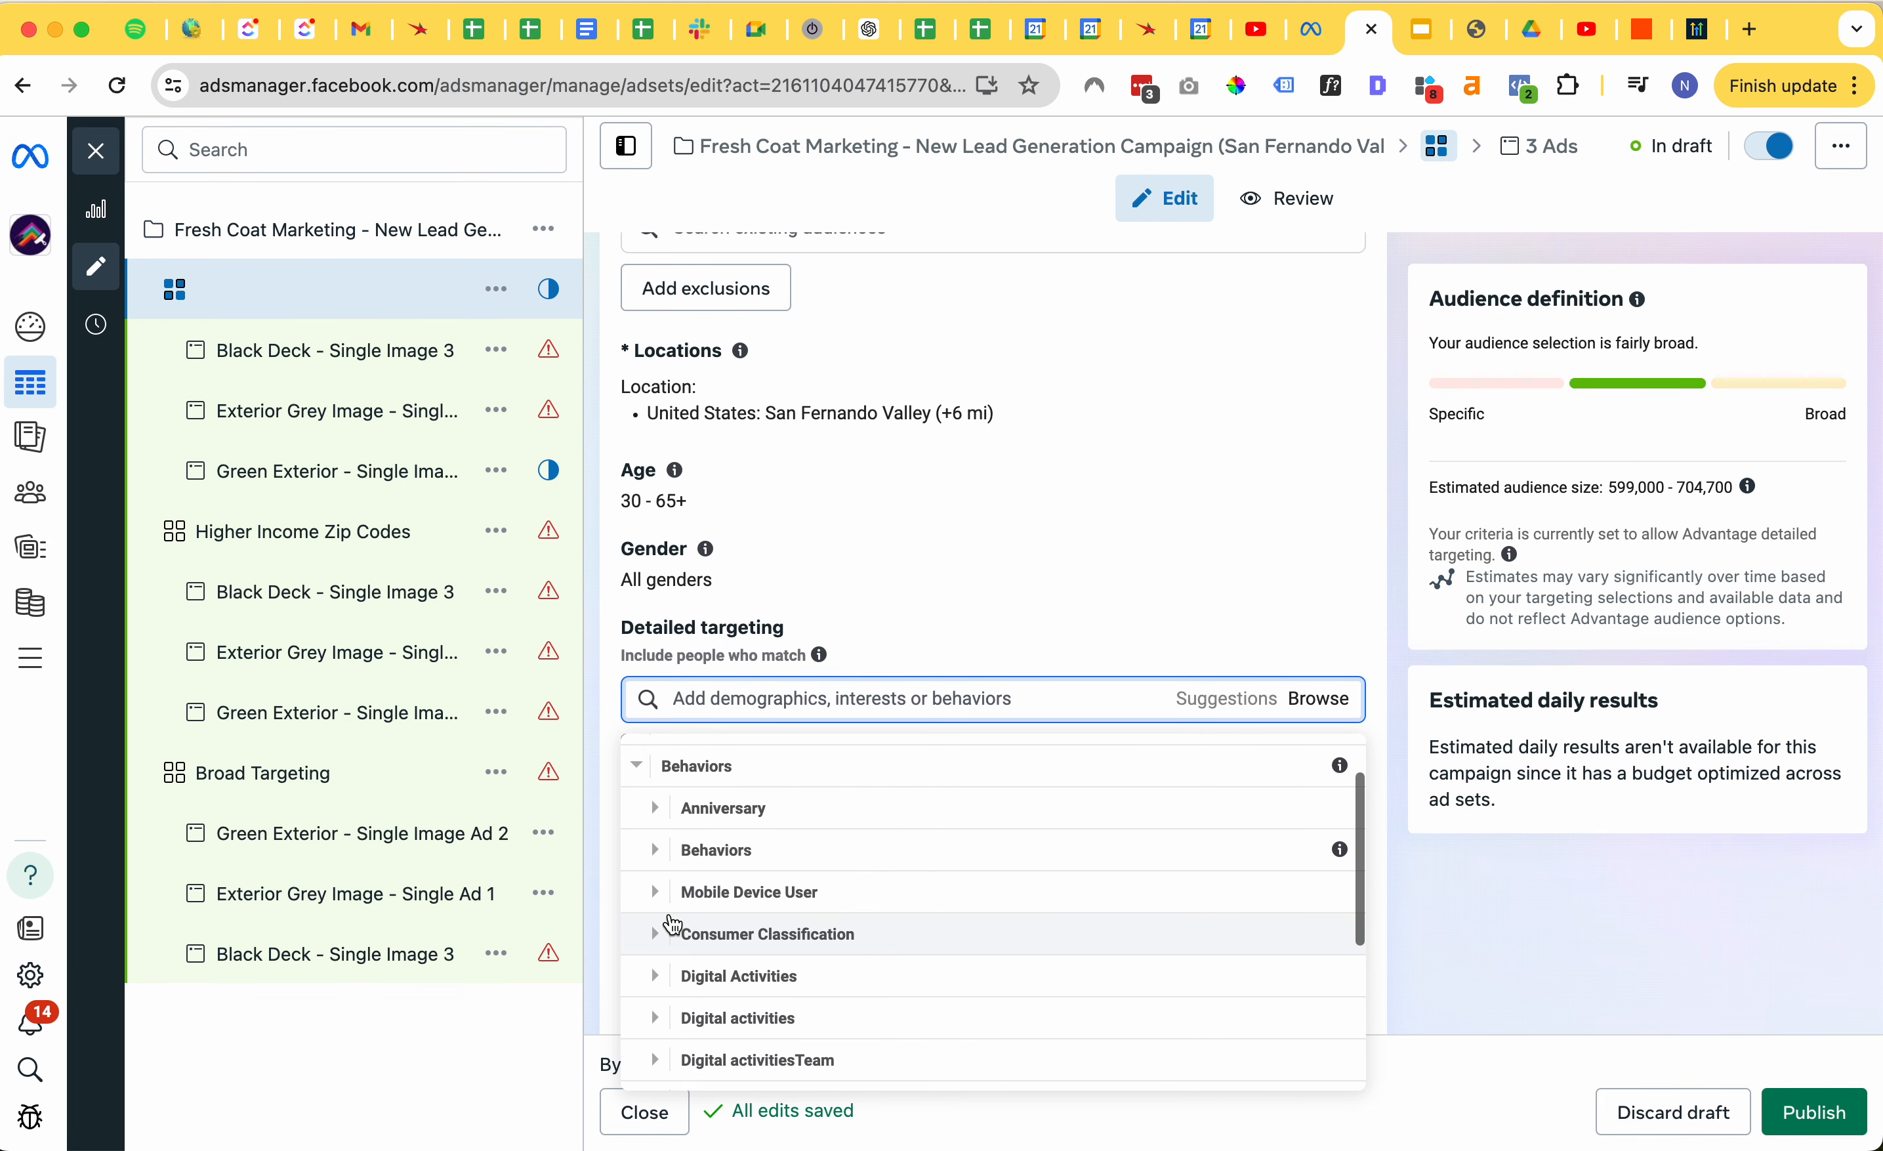
click(634, 797)
scroll(631, 804, down, 2)
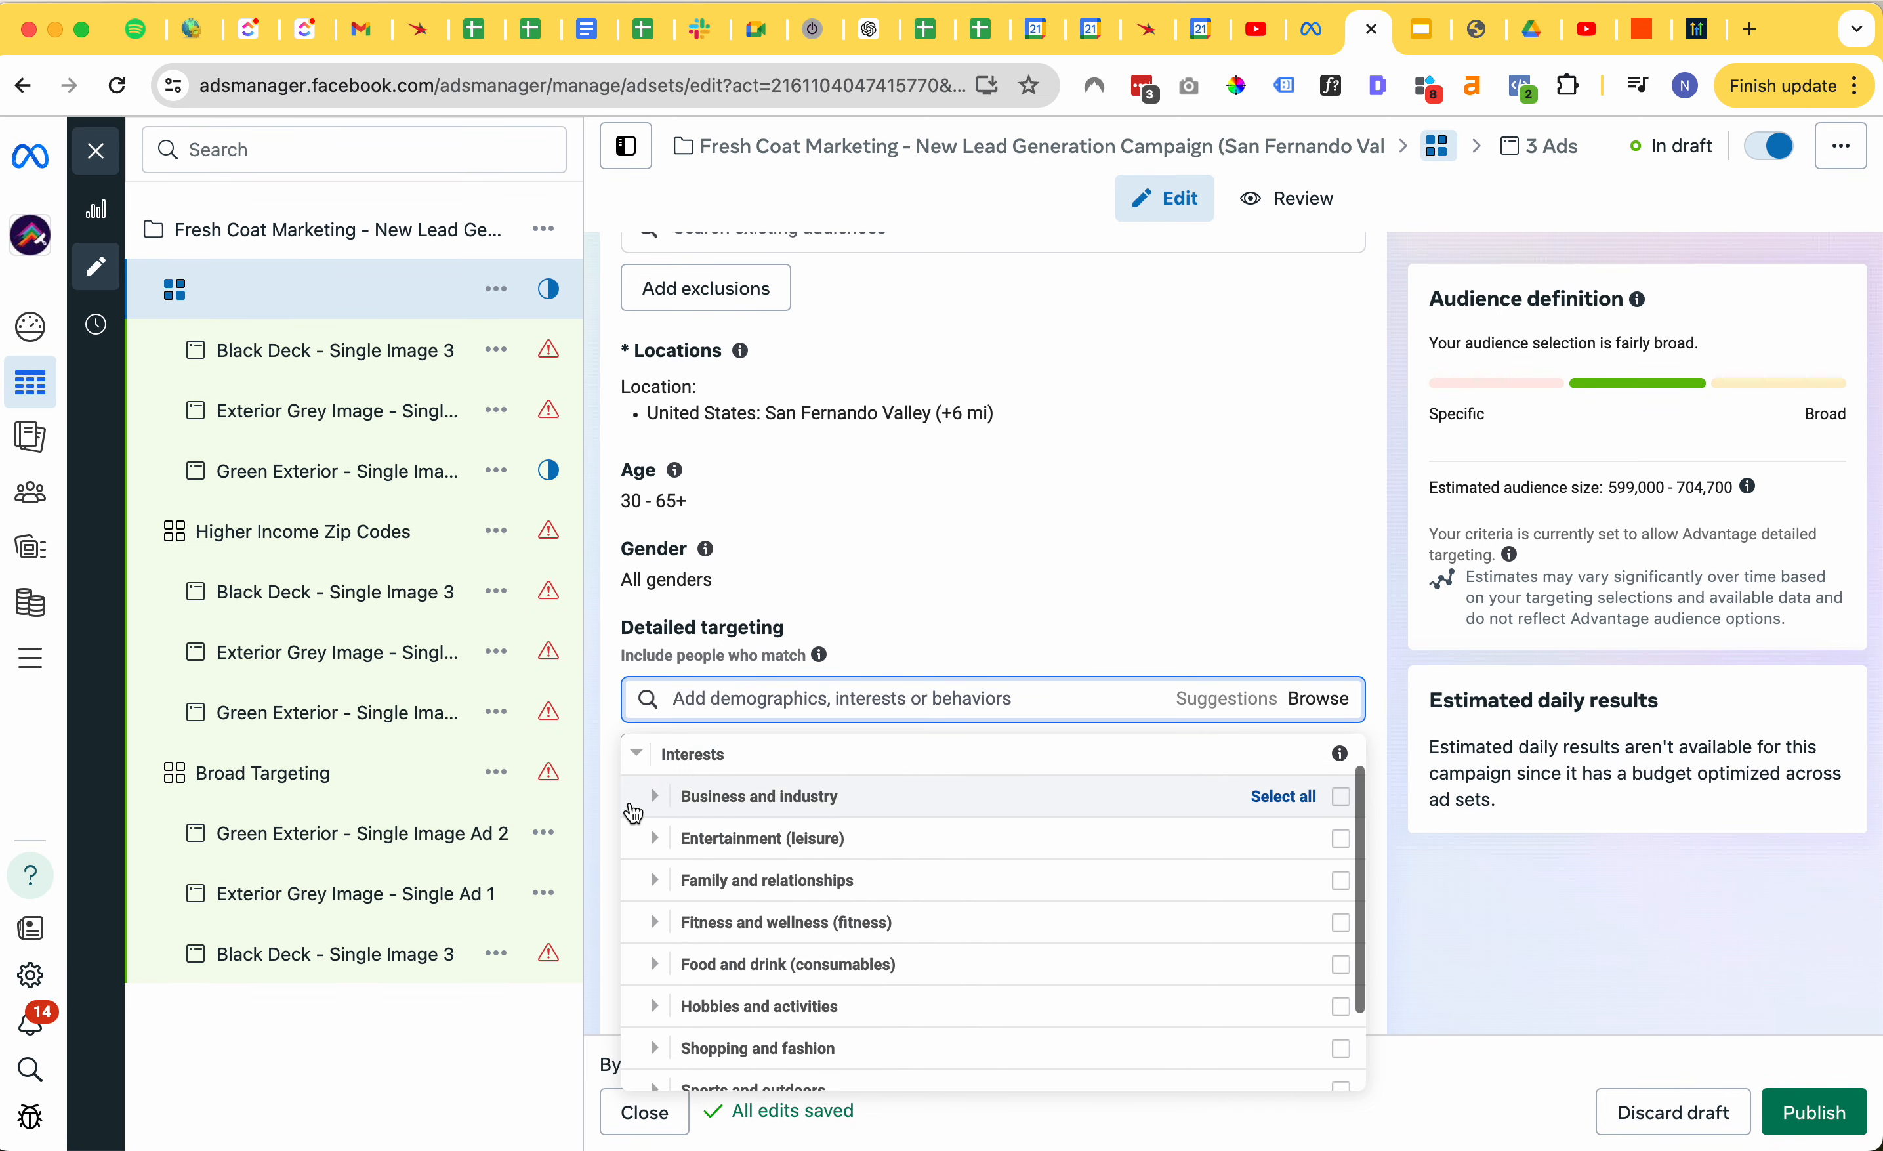
scroll(632, 812, up, 2)
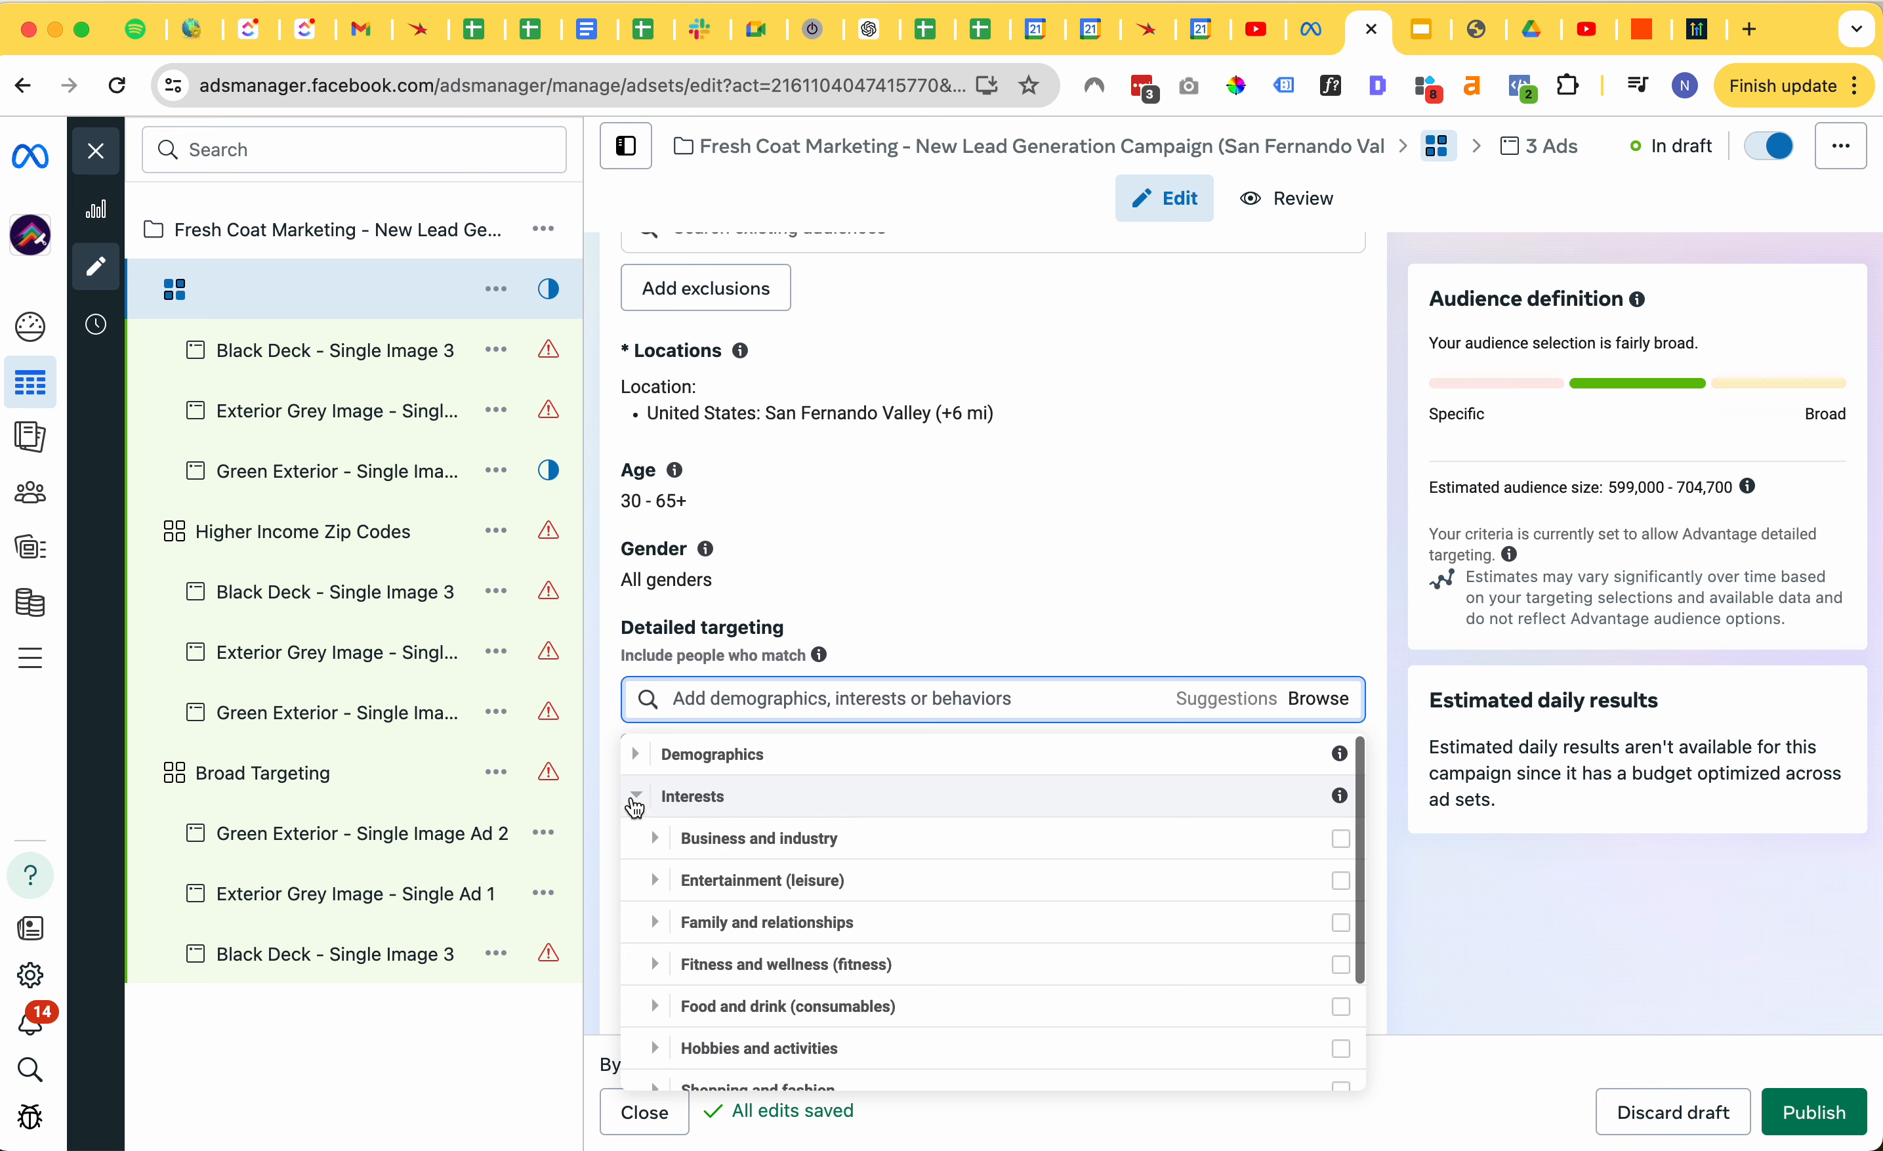
click(634, 793)
- Add Engaged Shoppers from the Purchase behavior category under Behaviors to the detailed targeting
click(638, 832)
scroll(642, 849, down, 5)
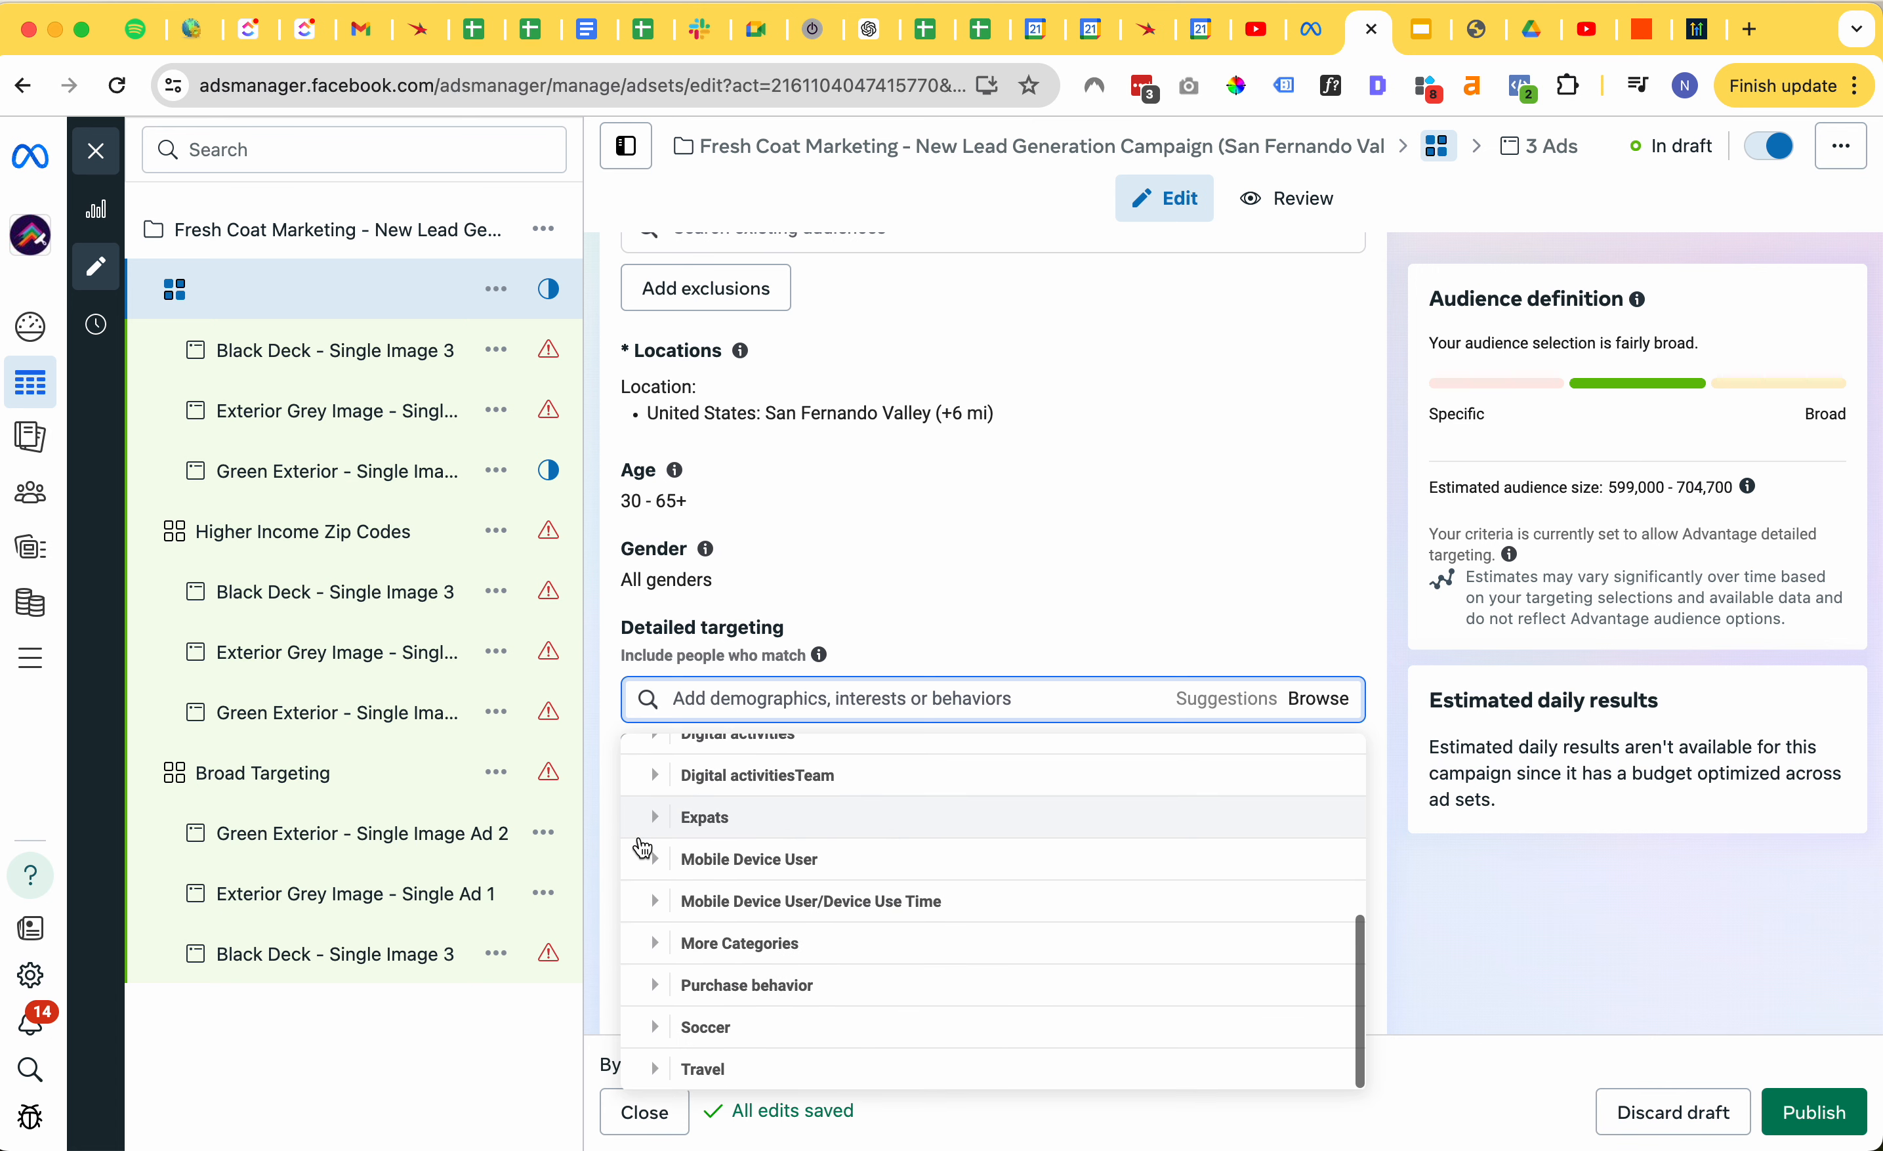
click(653, 990)
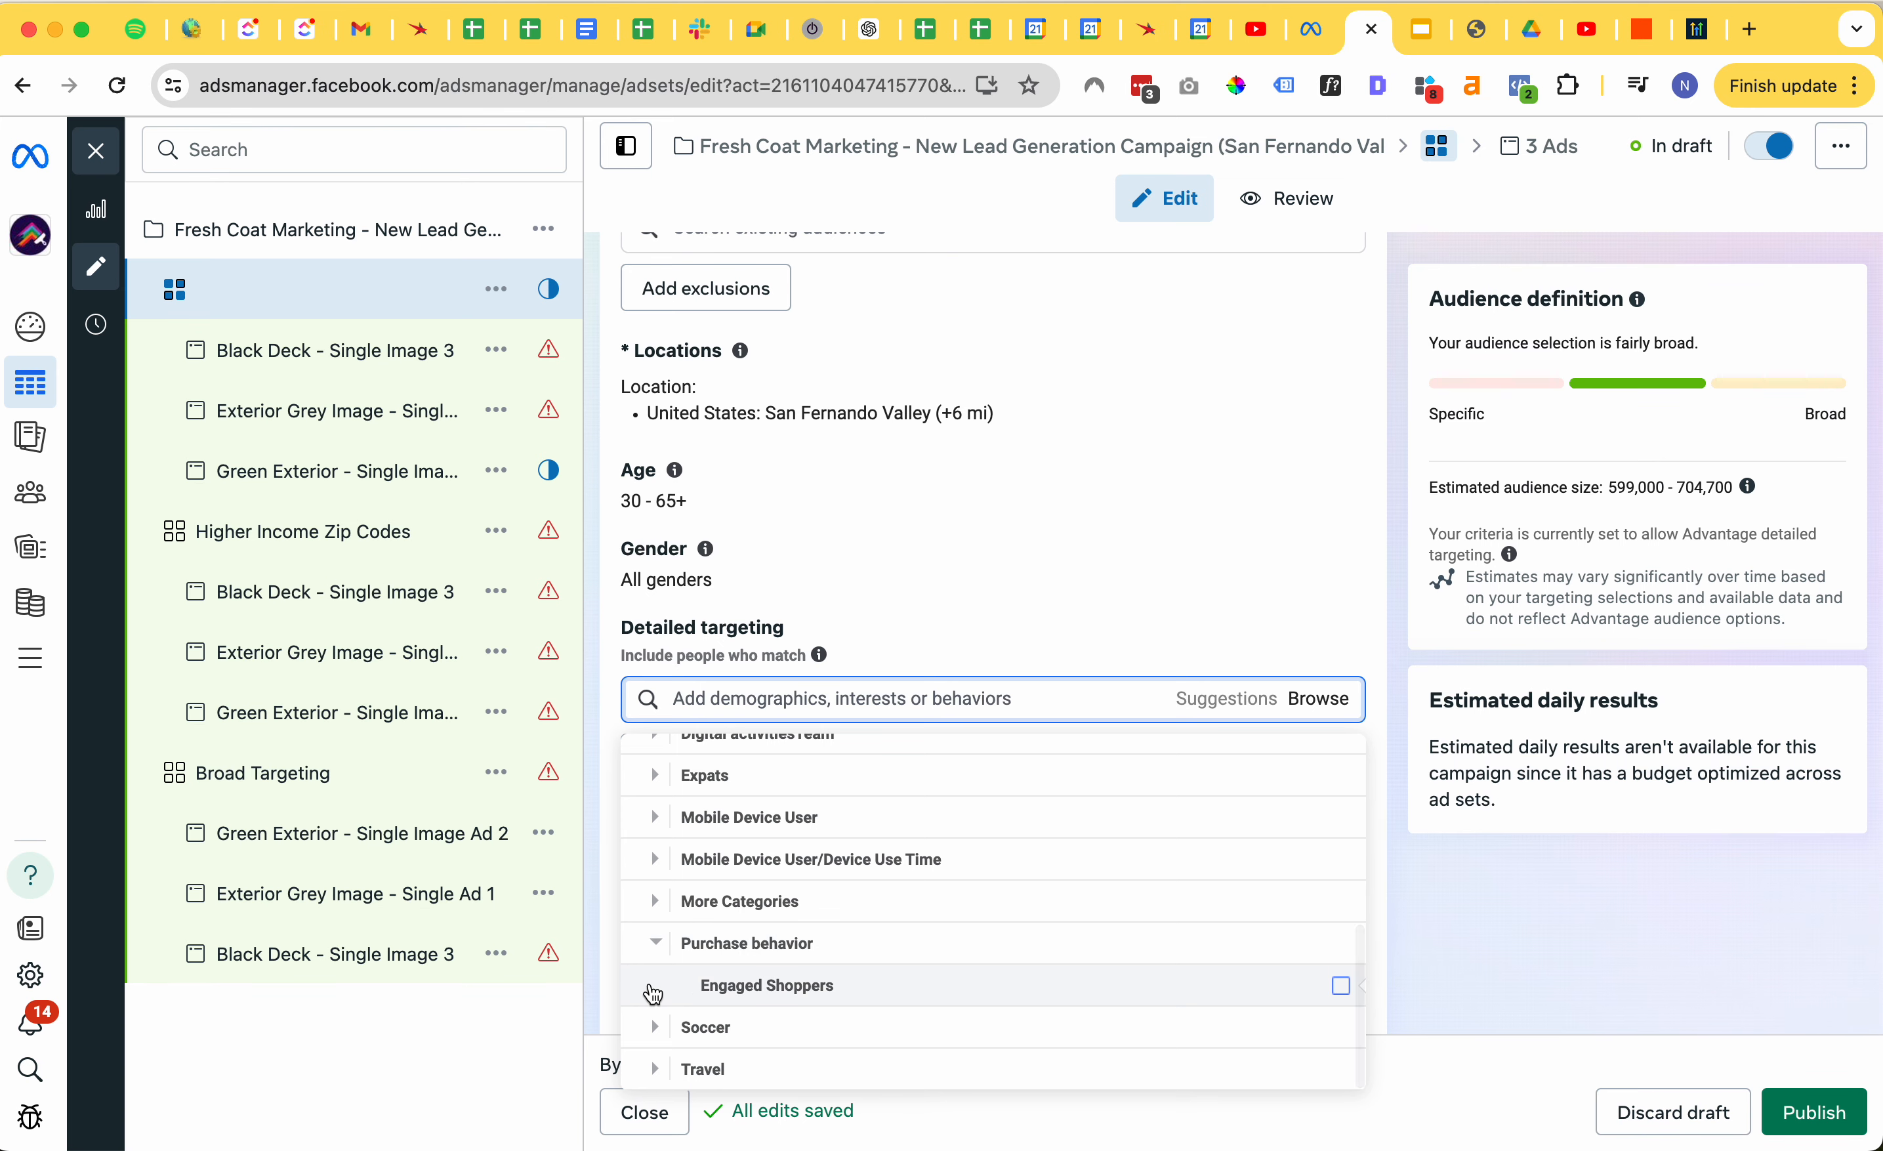
click(751, 994)
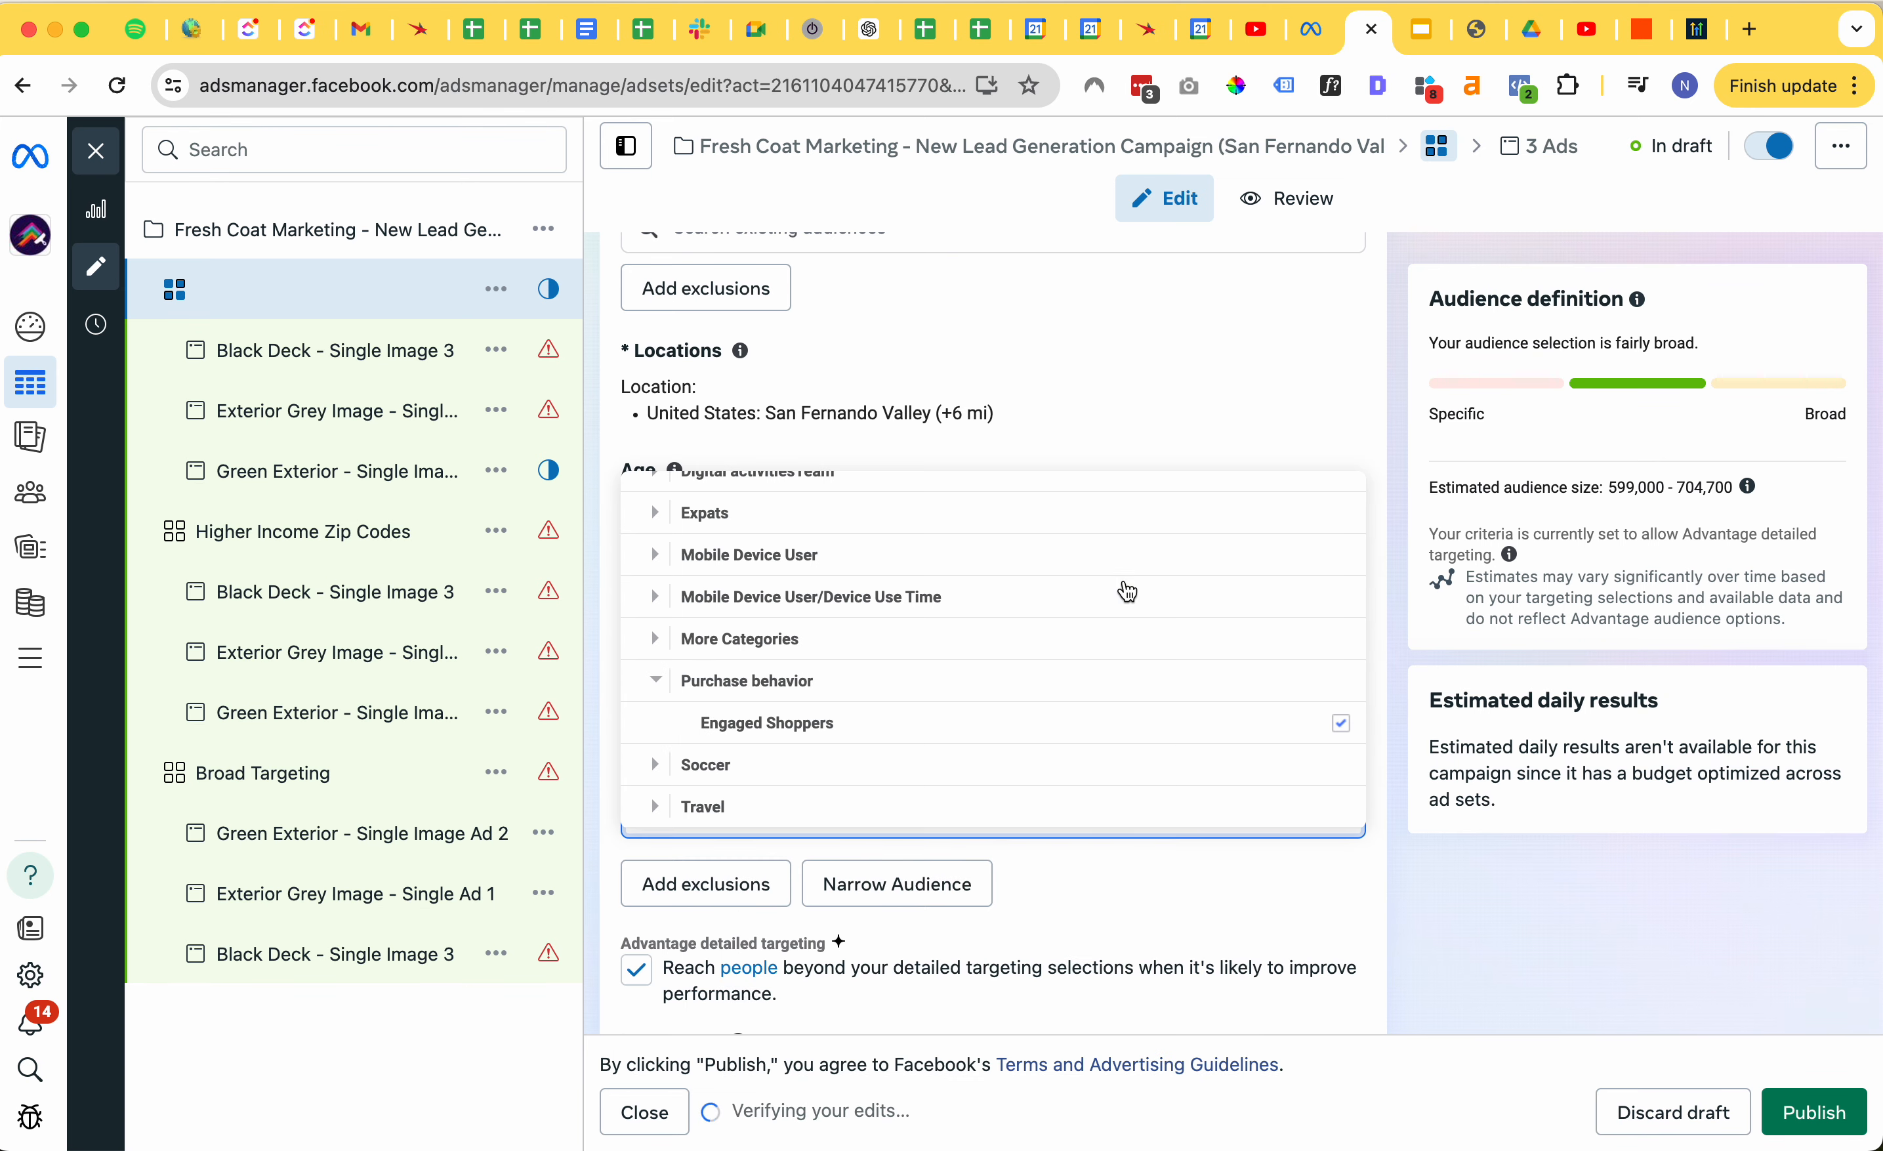
click(1392, 437)
- Name the duplicated ad set "Shoppers" and submit it for publishing
scroll(1039, 441, up, 20)
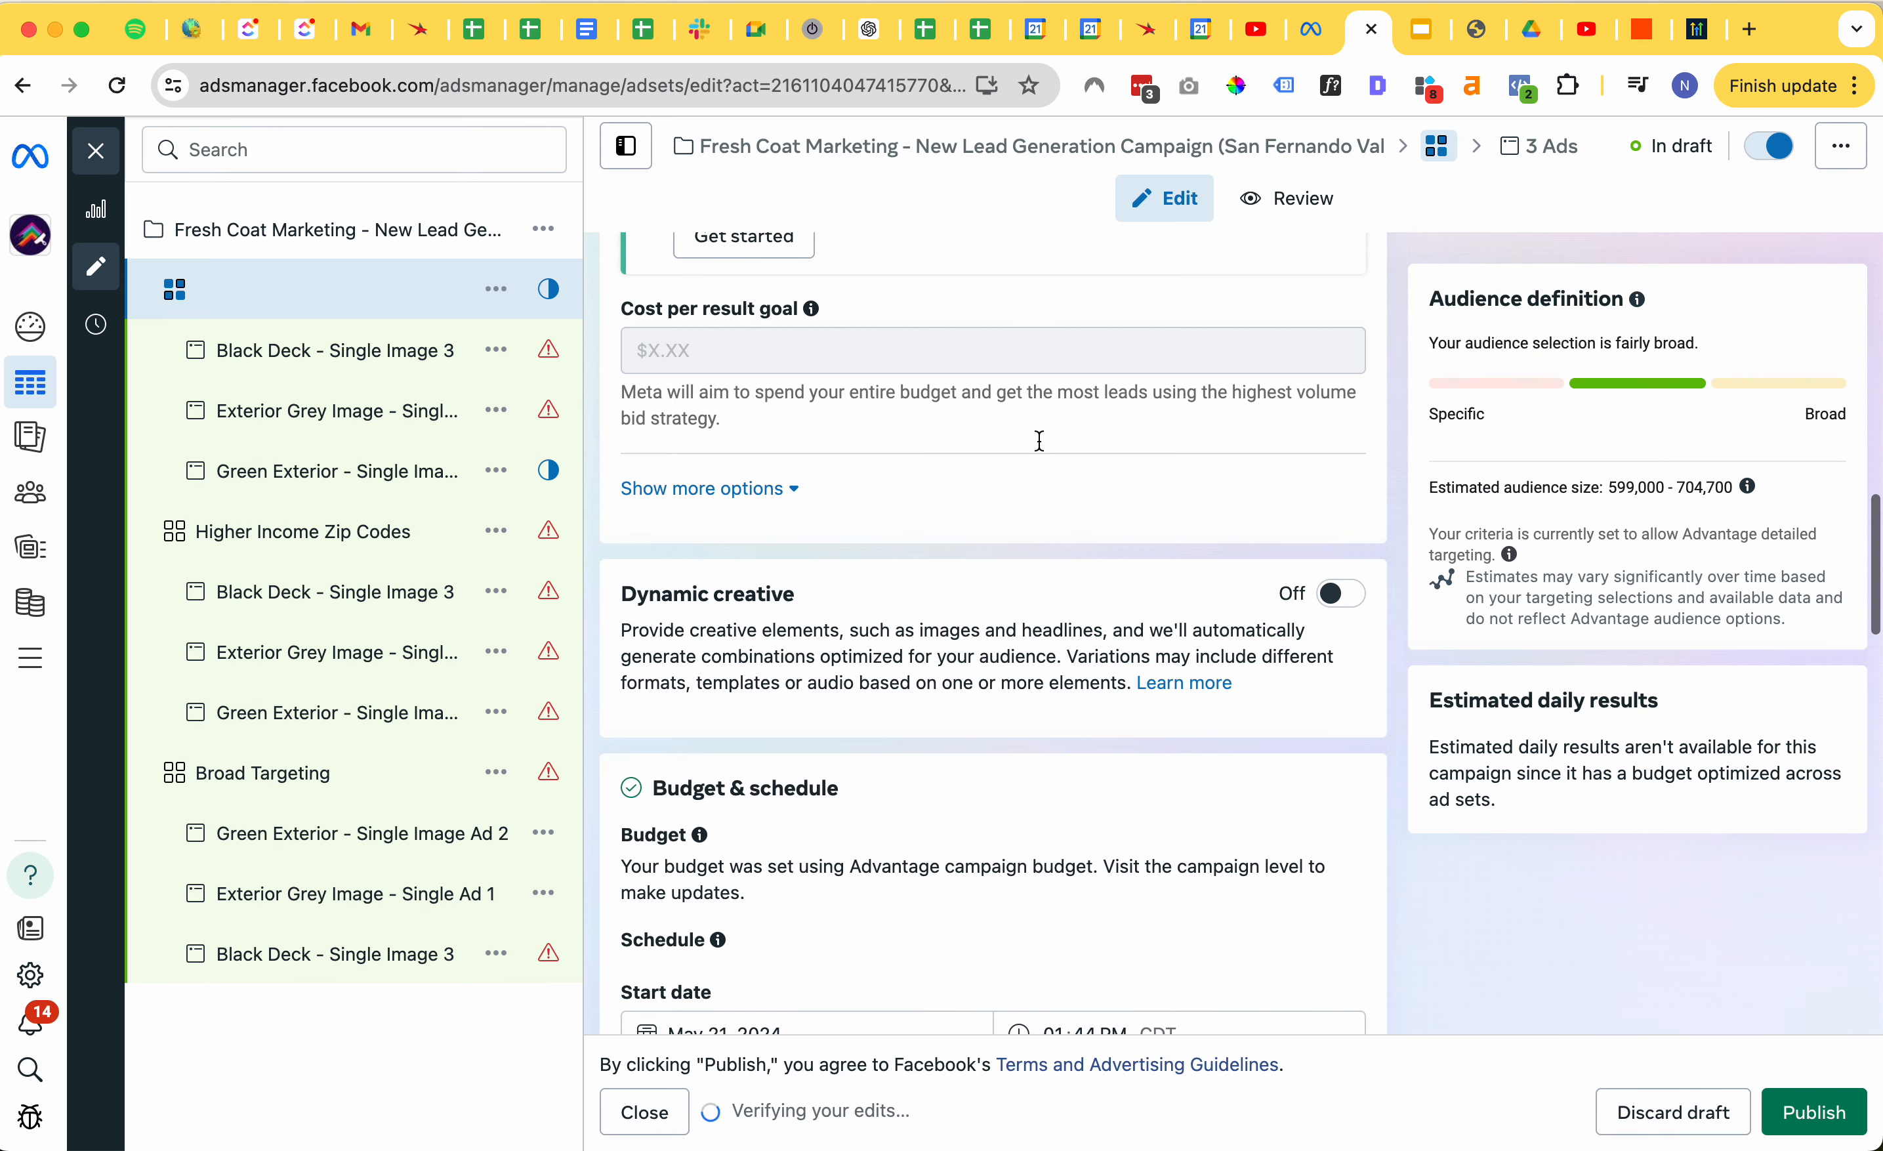
click(733, 341)
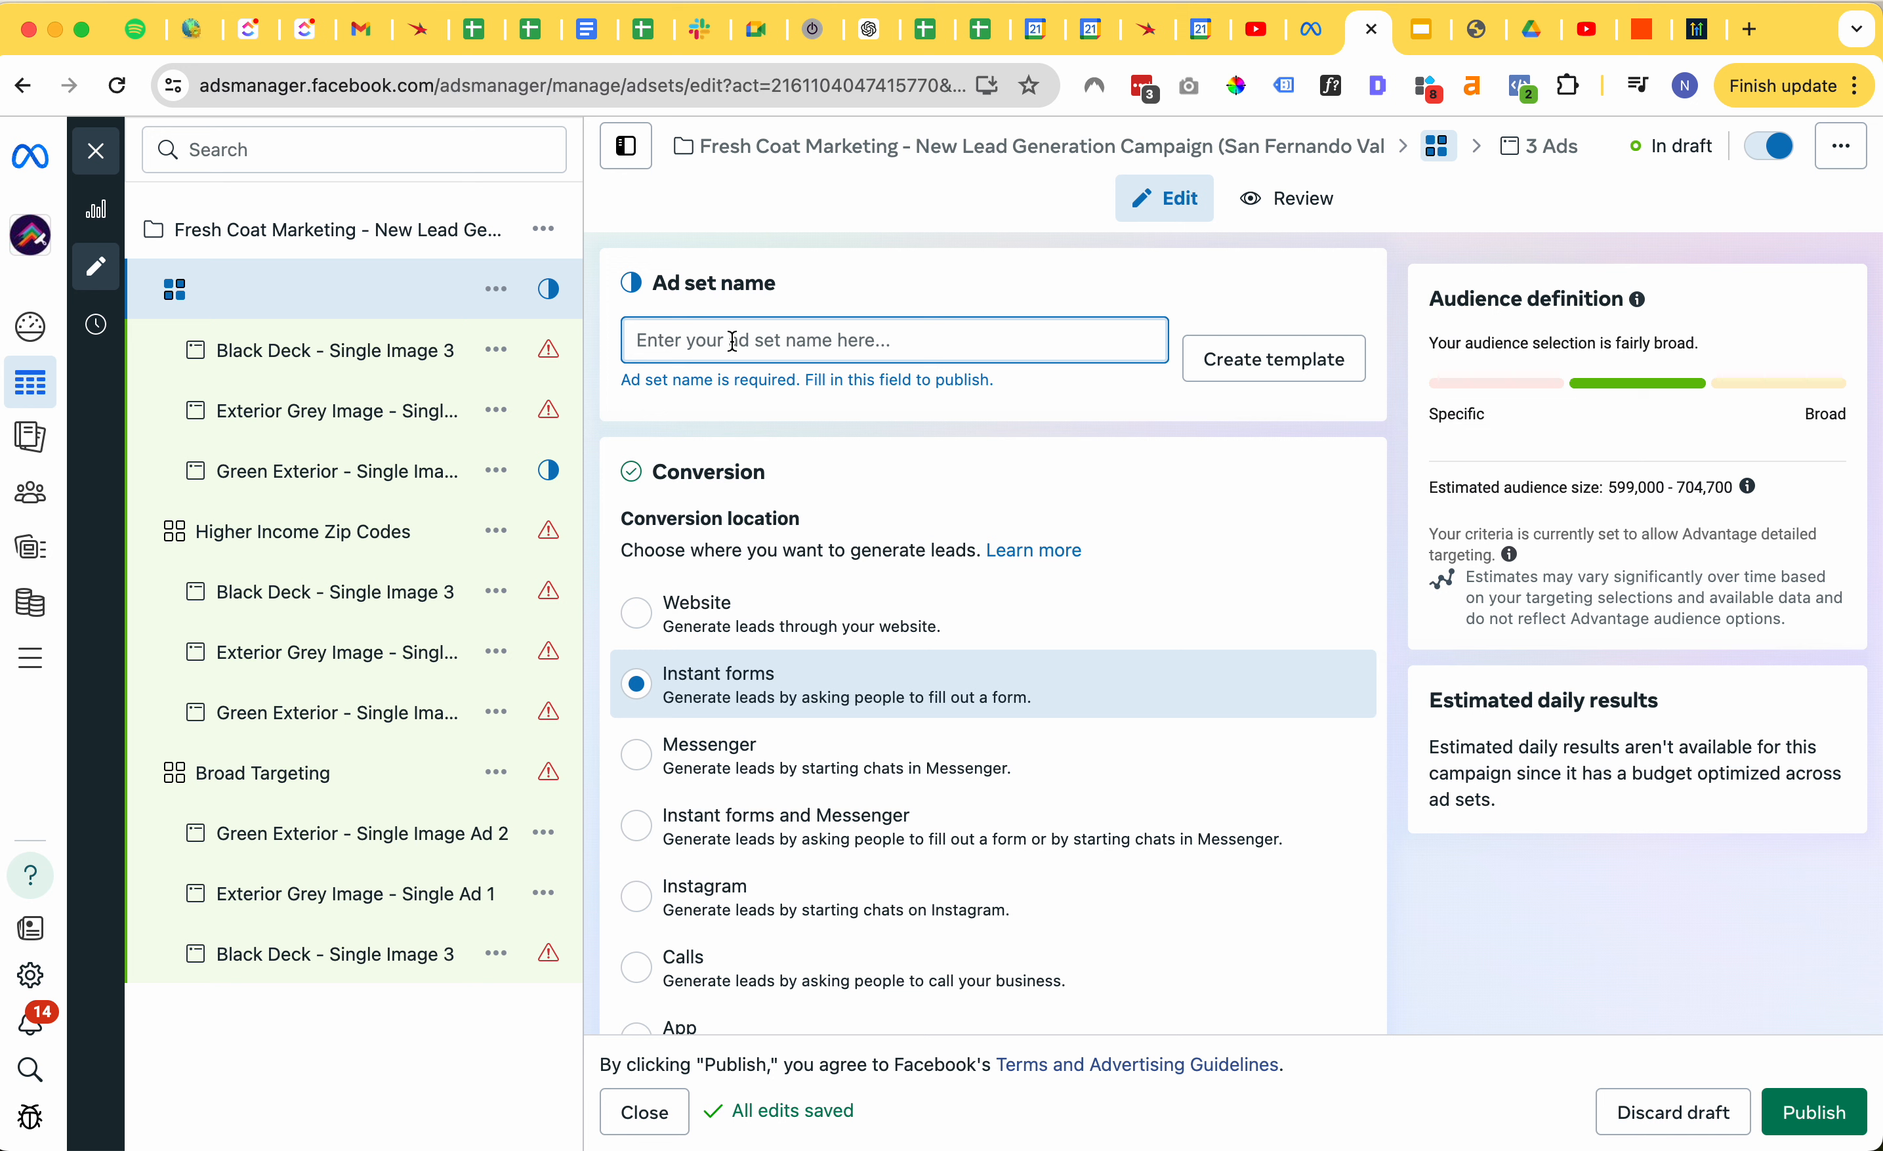
text(Shooper)
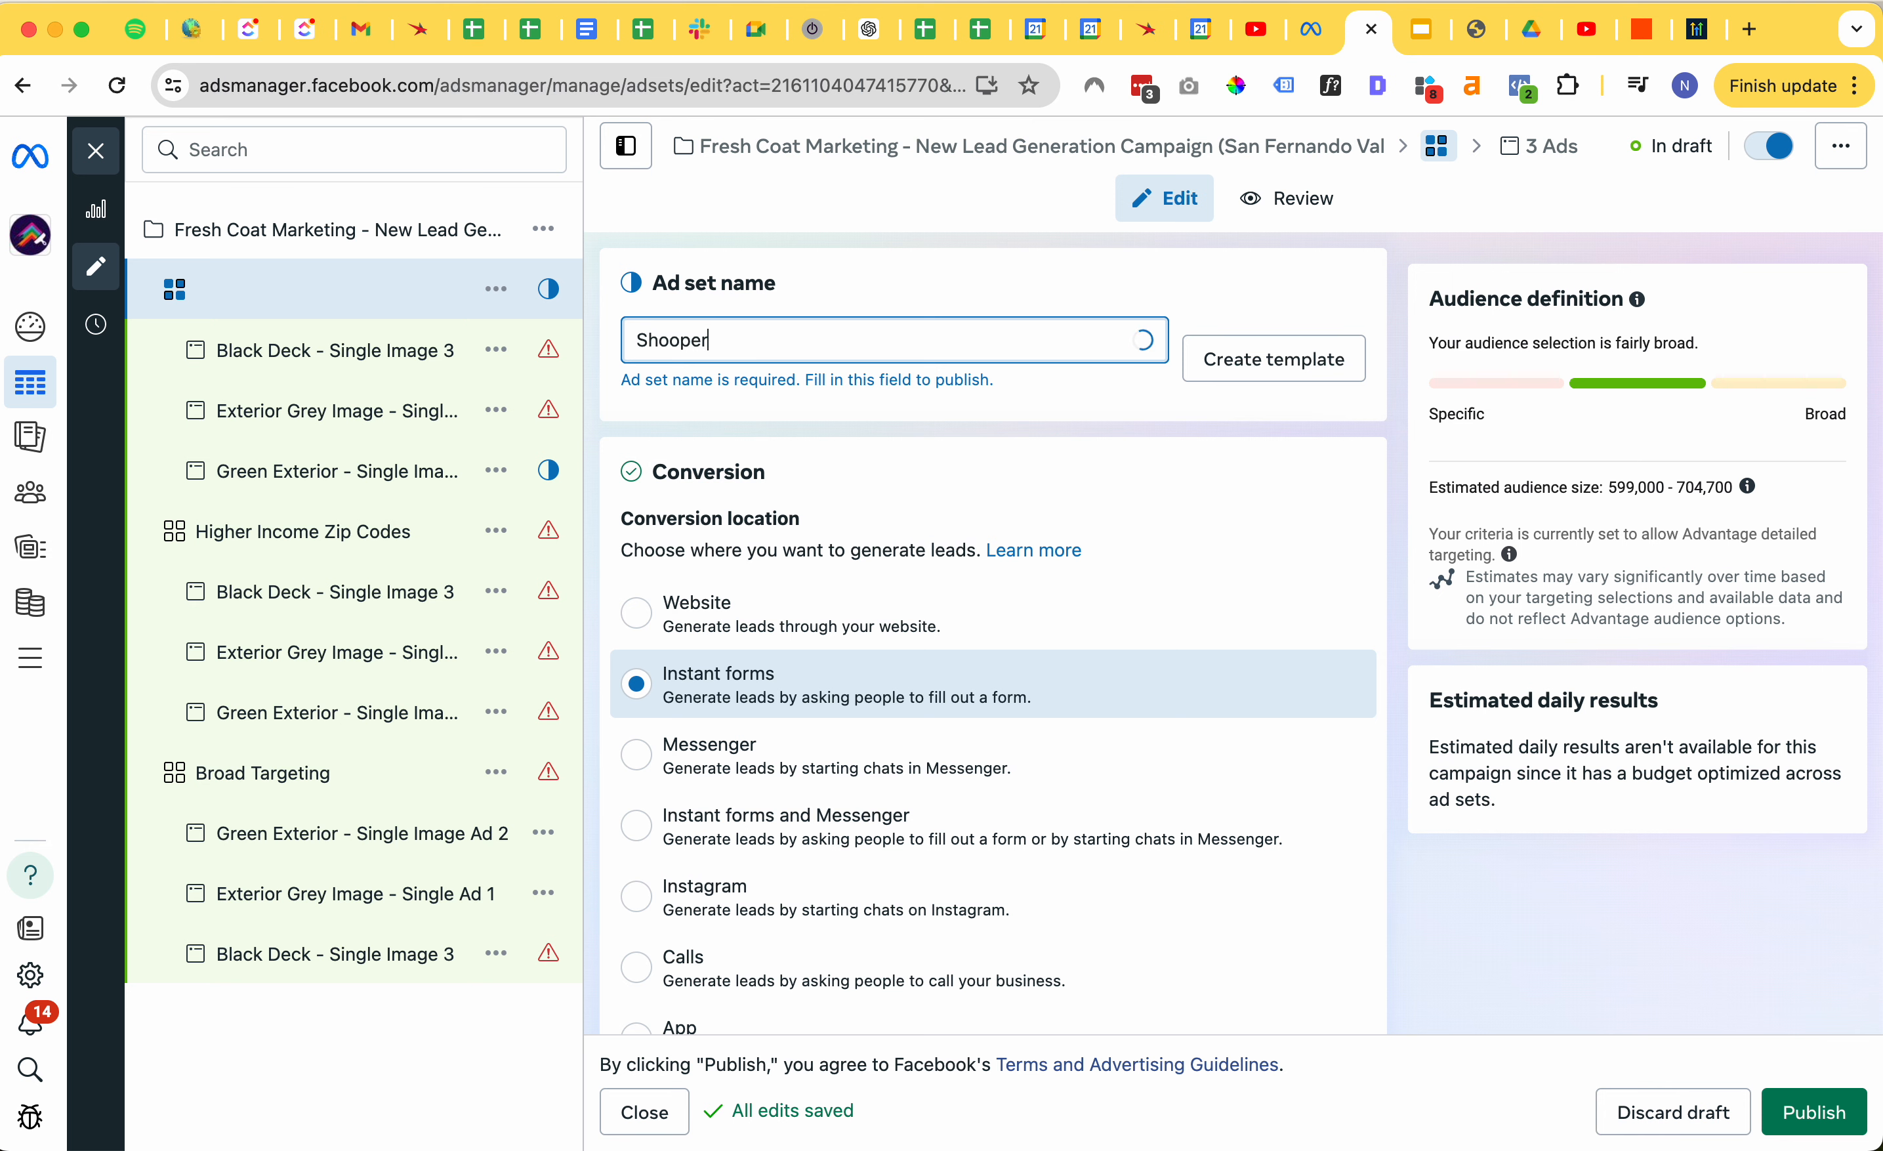
key(BackSpace)
key(BackSpace)
key(BackSpace)
key(BackSpace)
text(ppers)
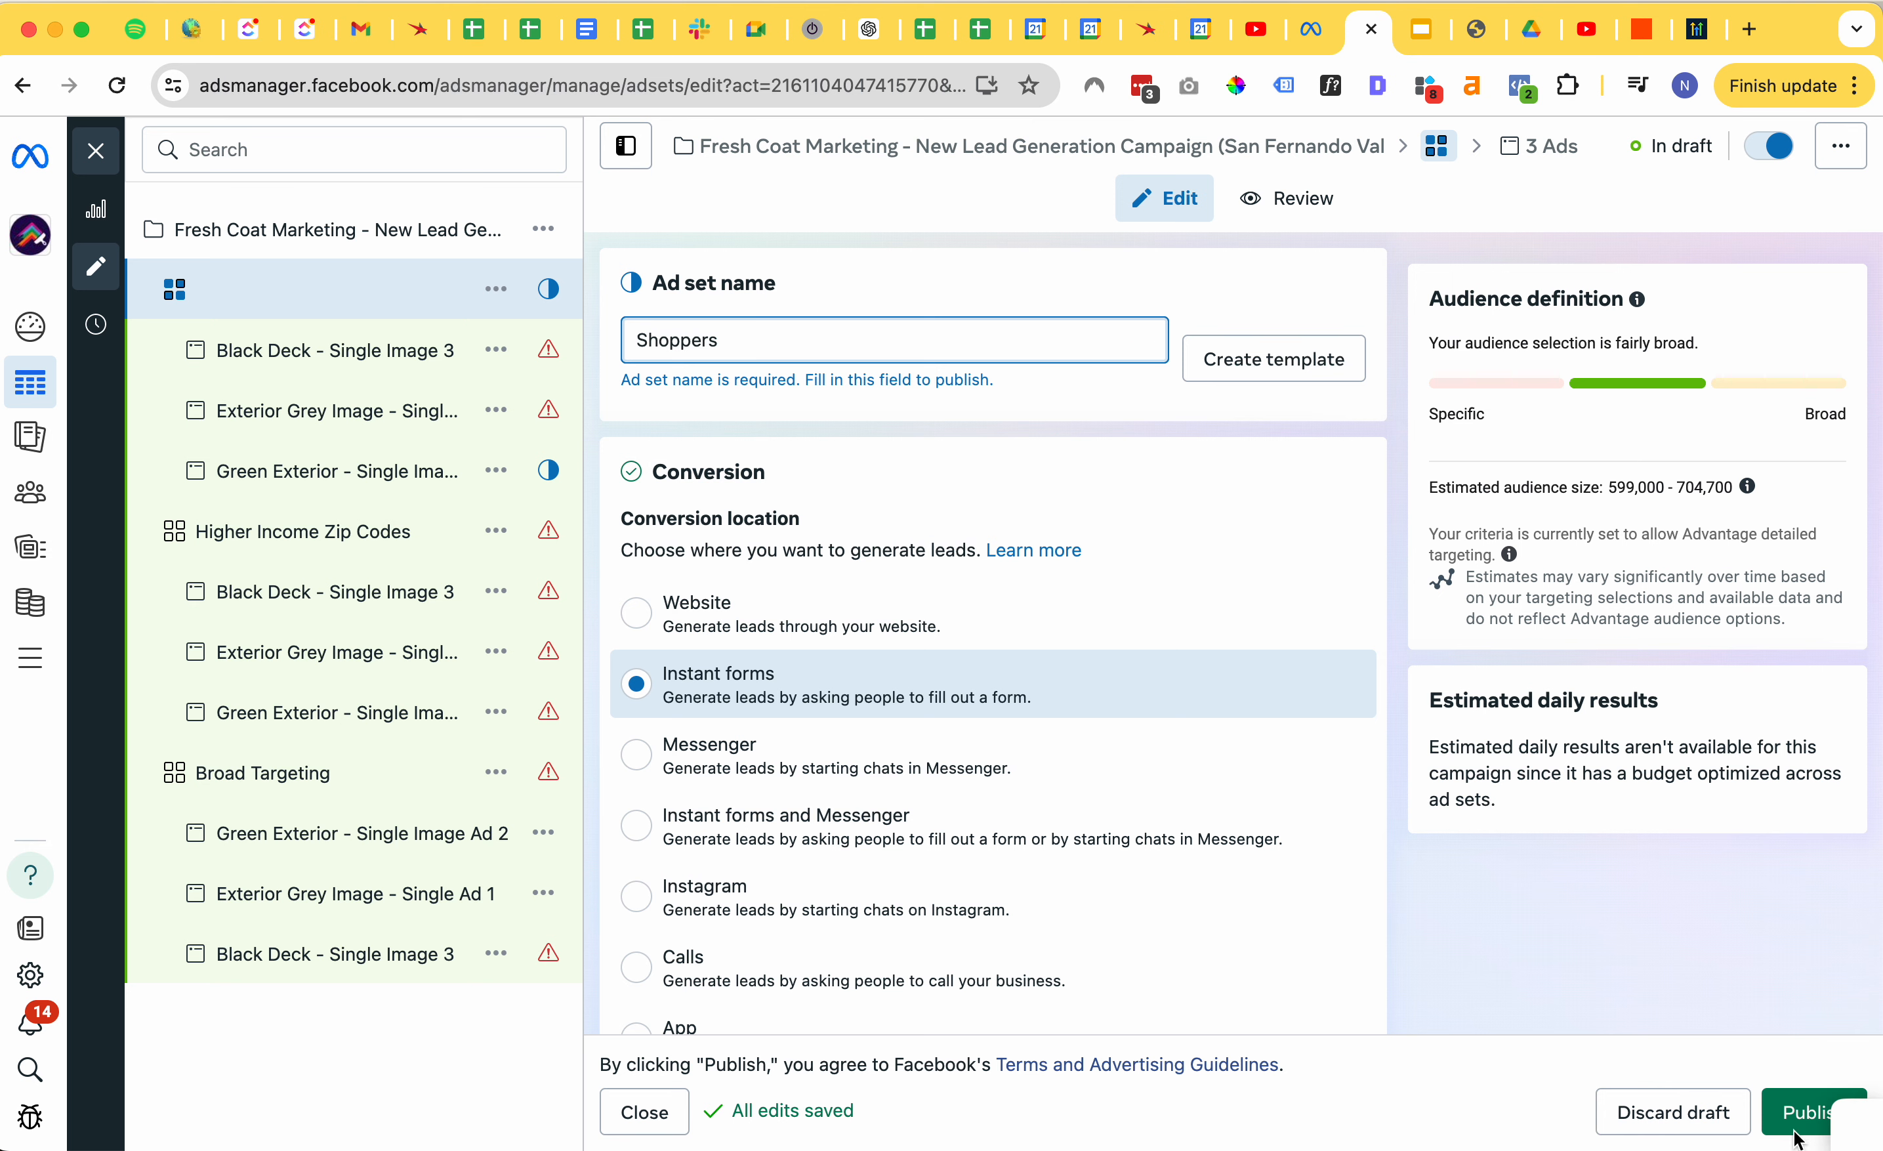
click(1812, 1113)
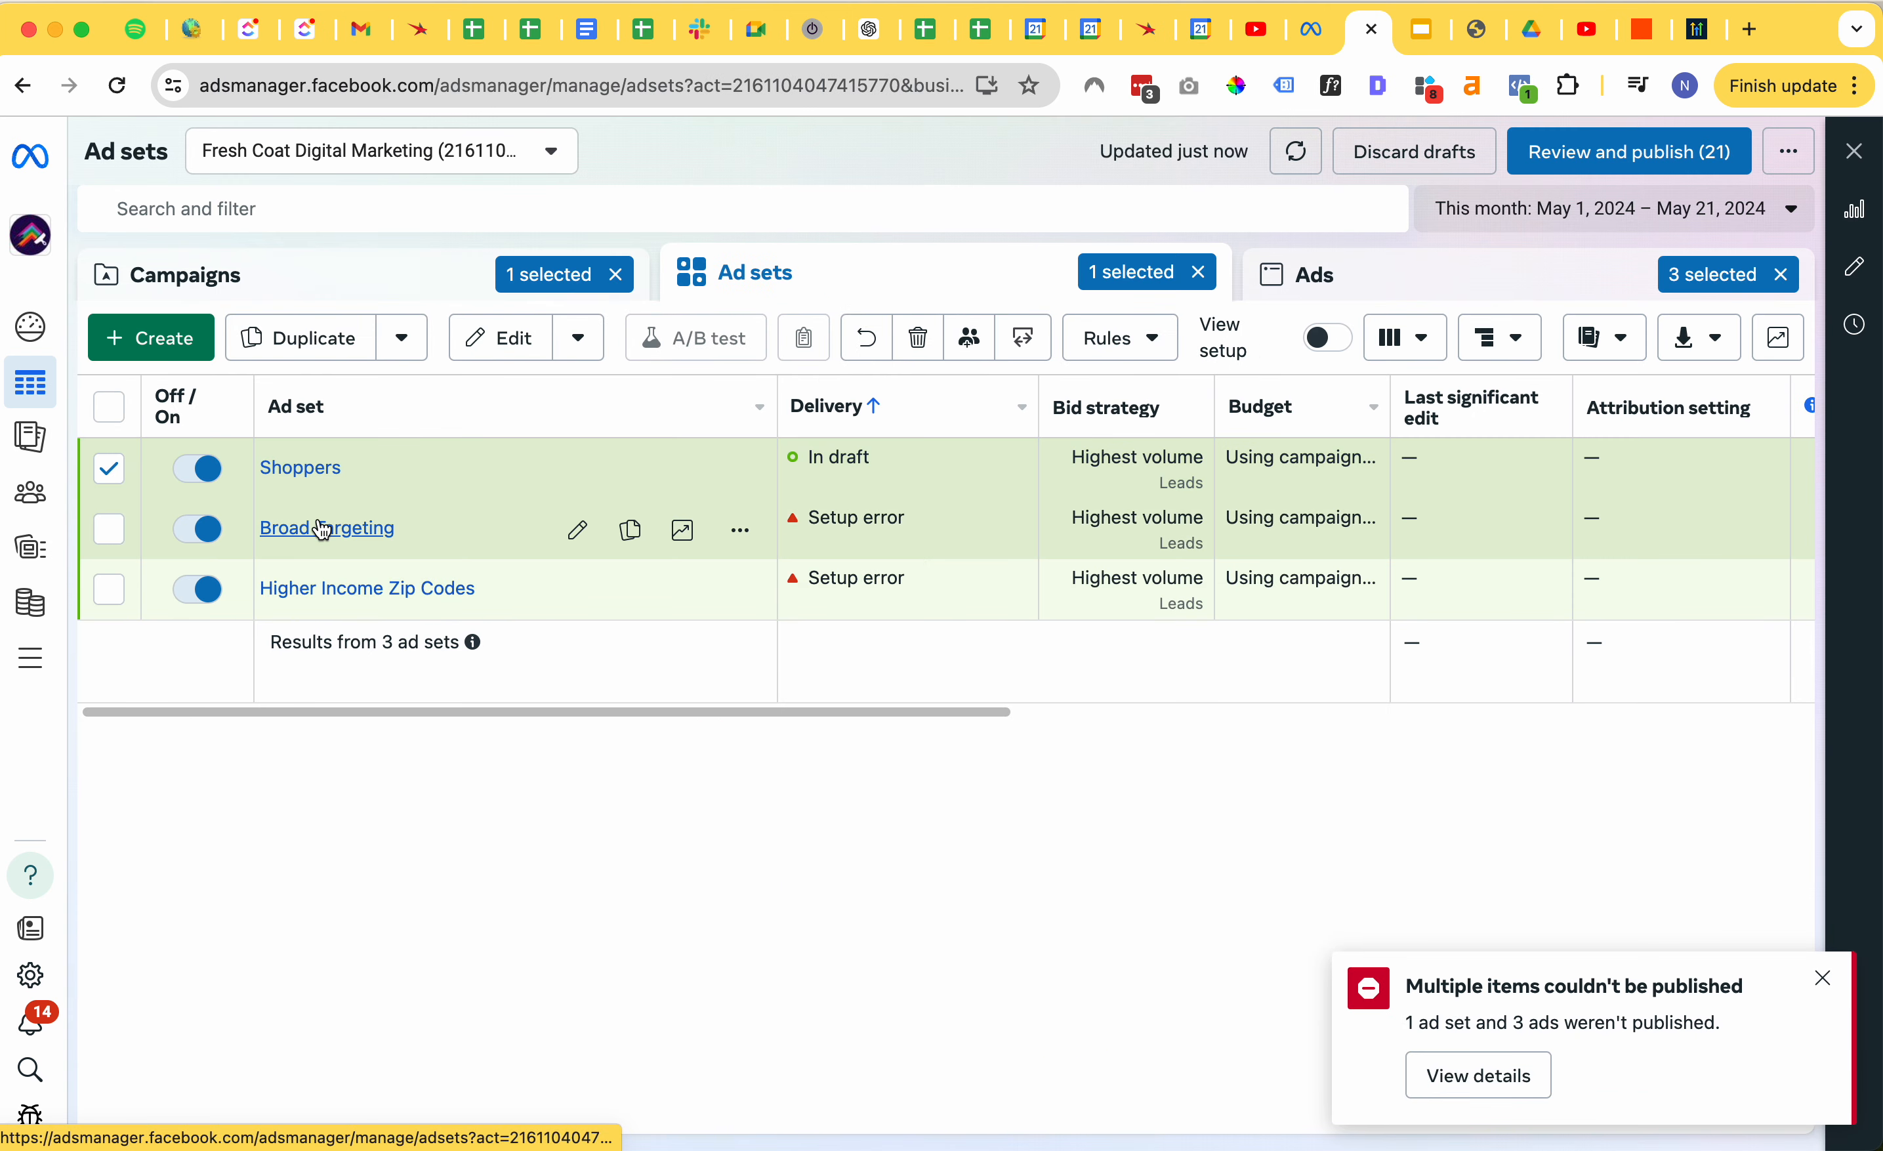
- Review the ads and ad sets lists, and deselect the Fresh Coat Marketing campaign in the campaign list
click(1366, 272)
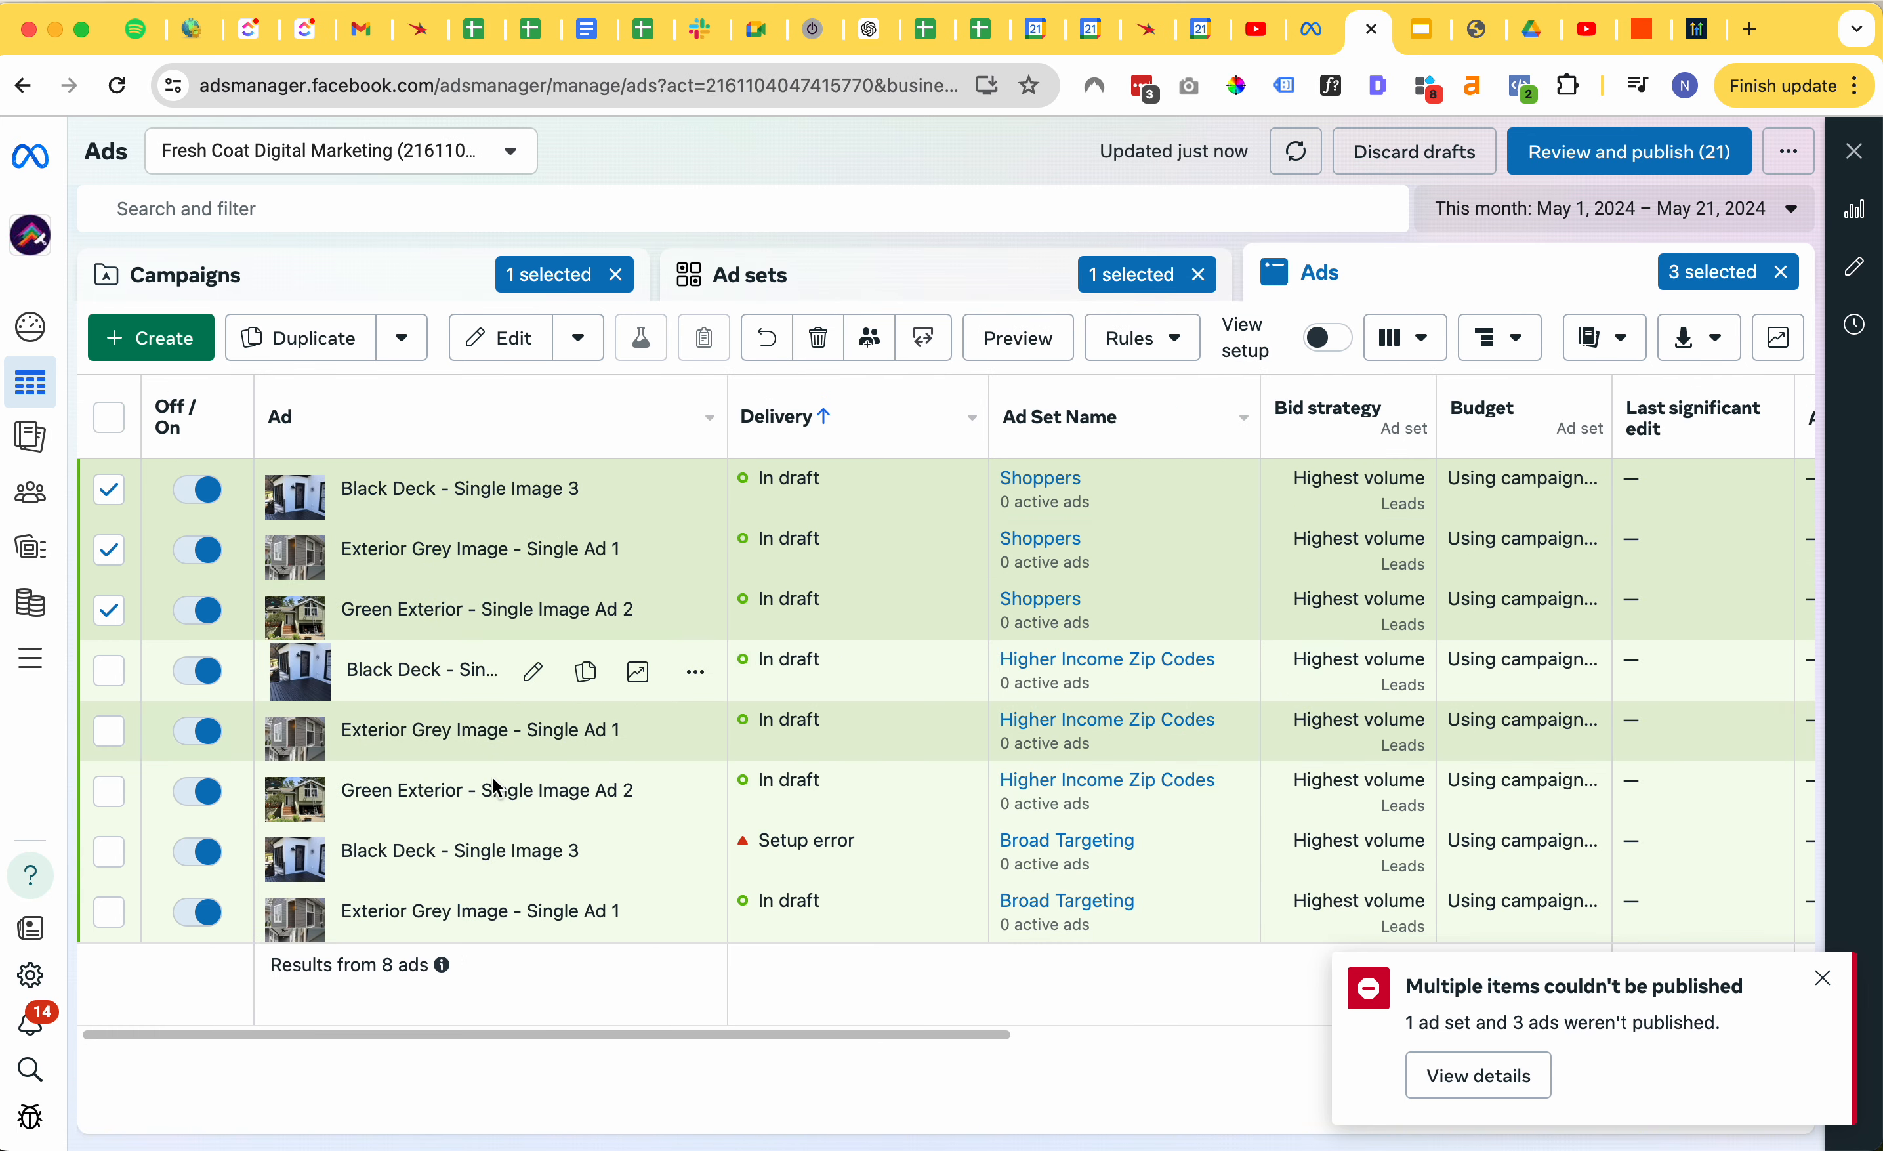
click(834, 295)
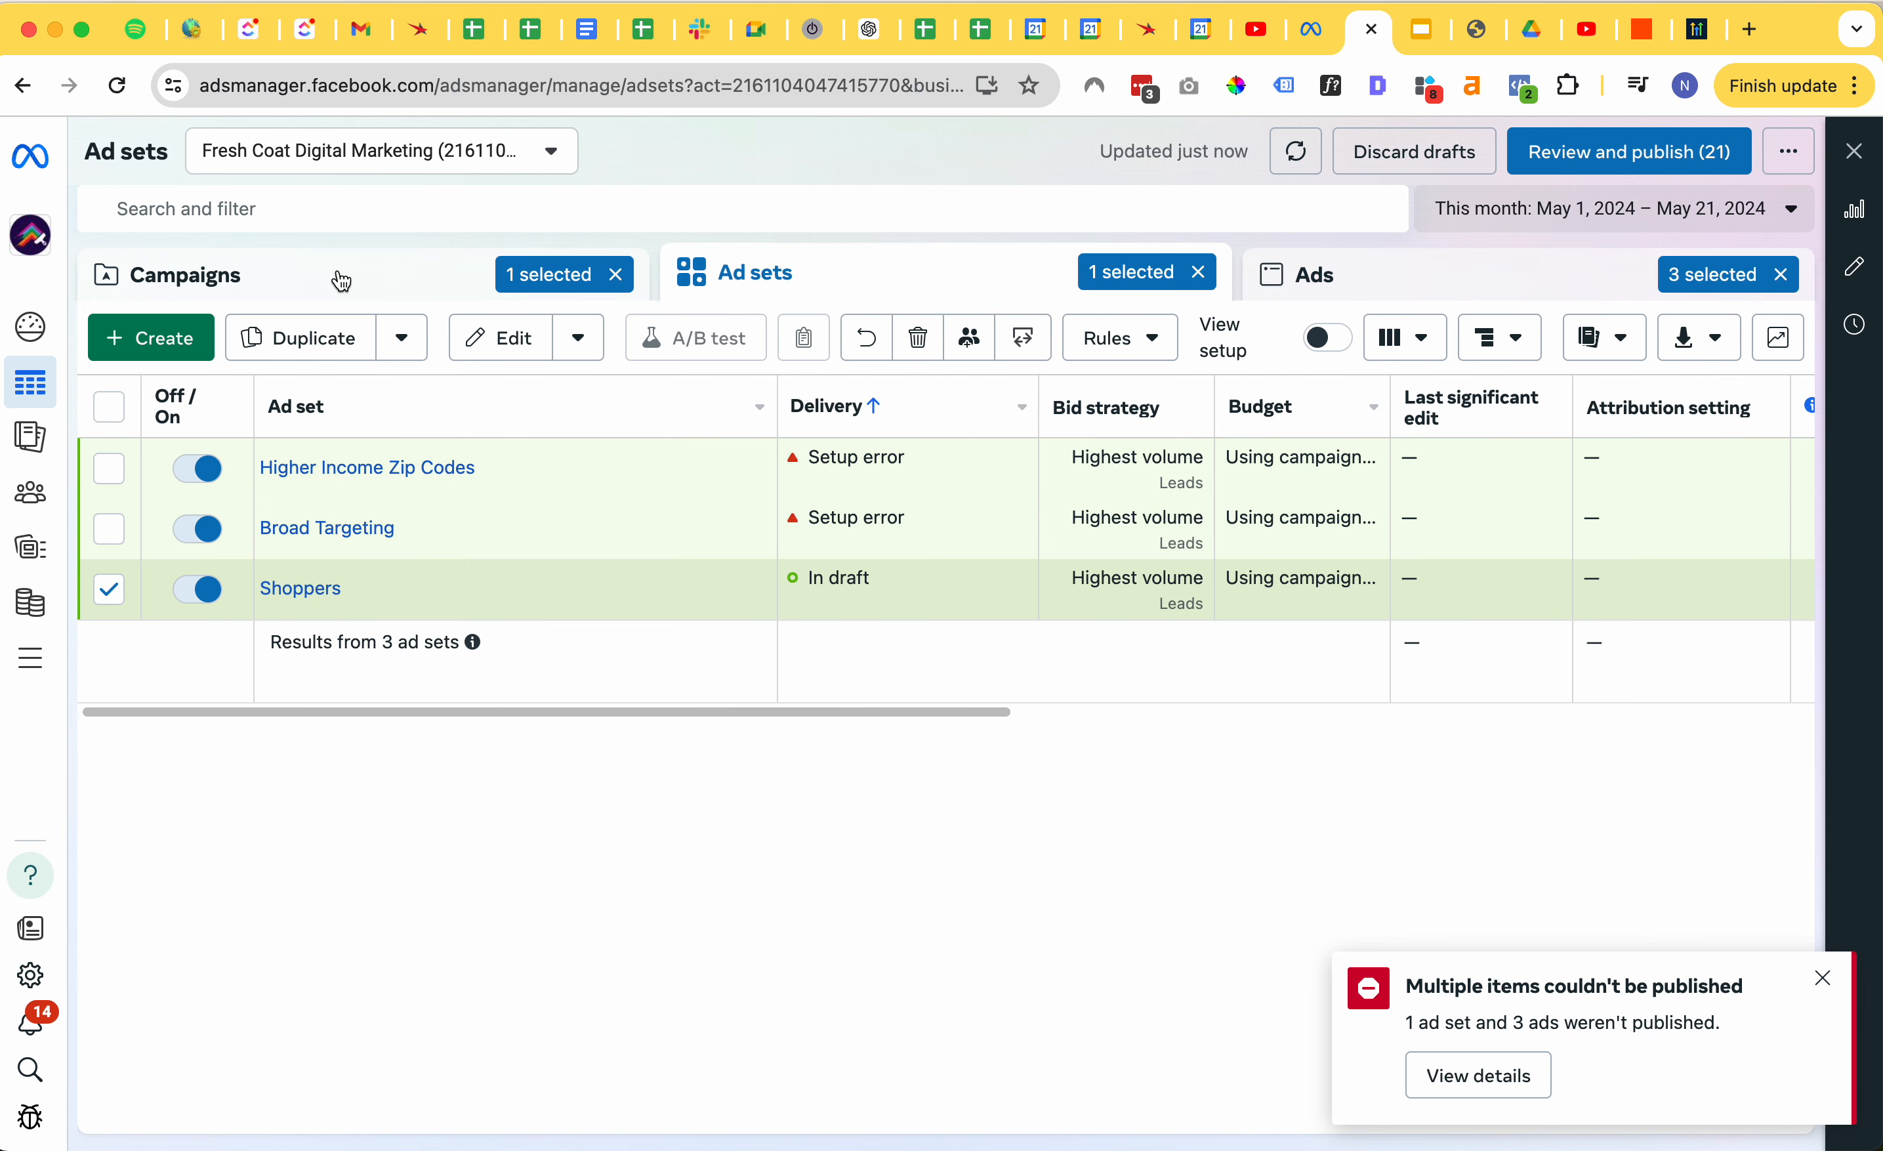
click(336, 281)
click(108, 464)
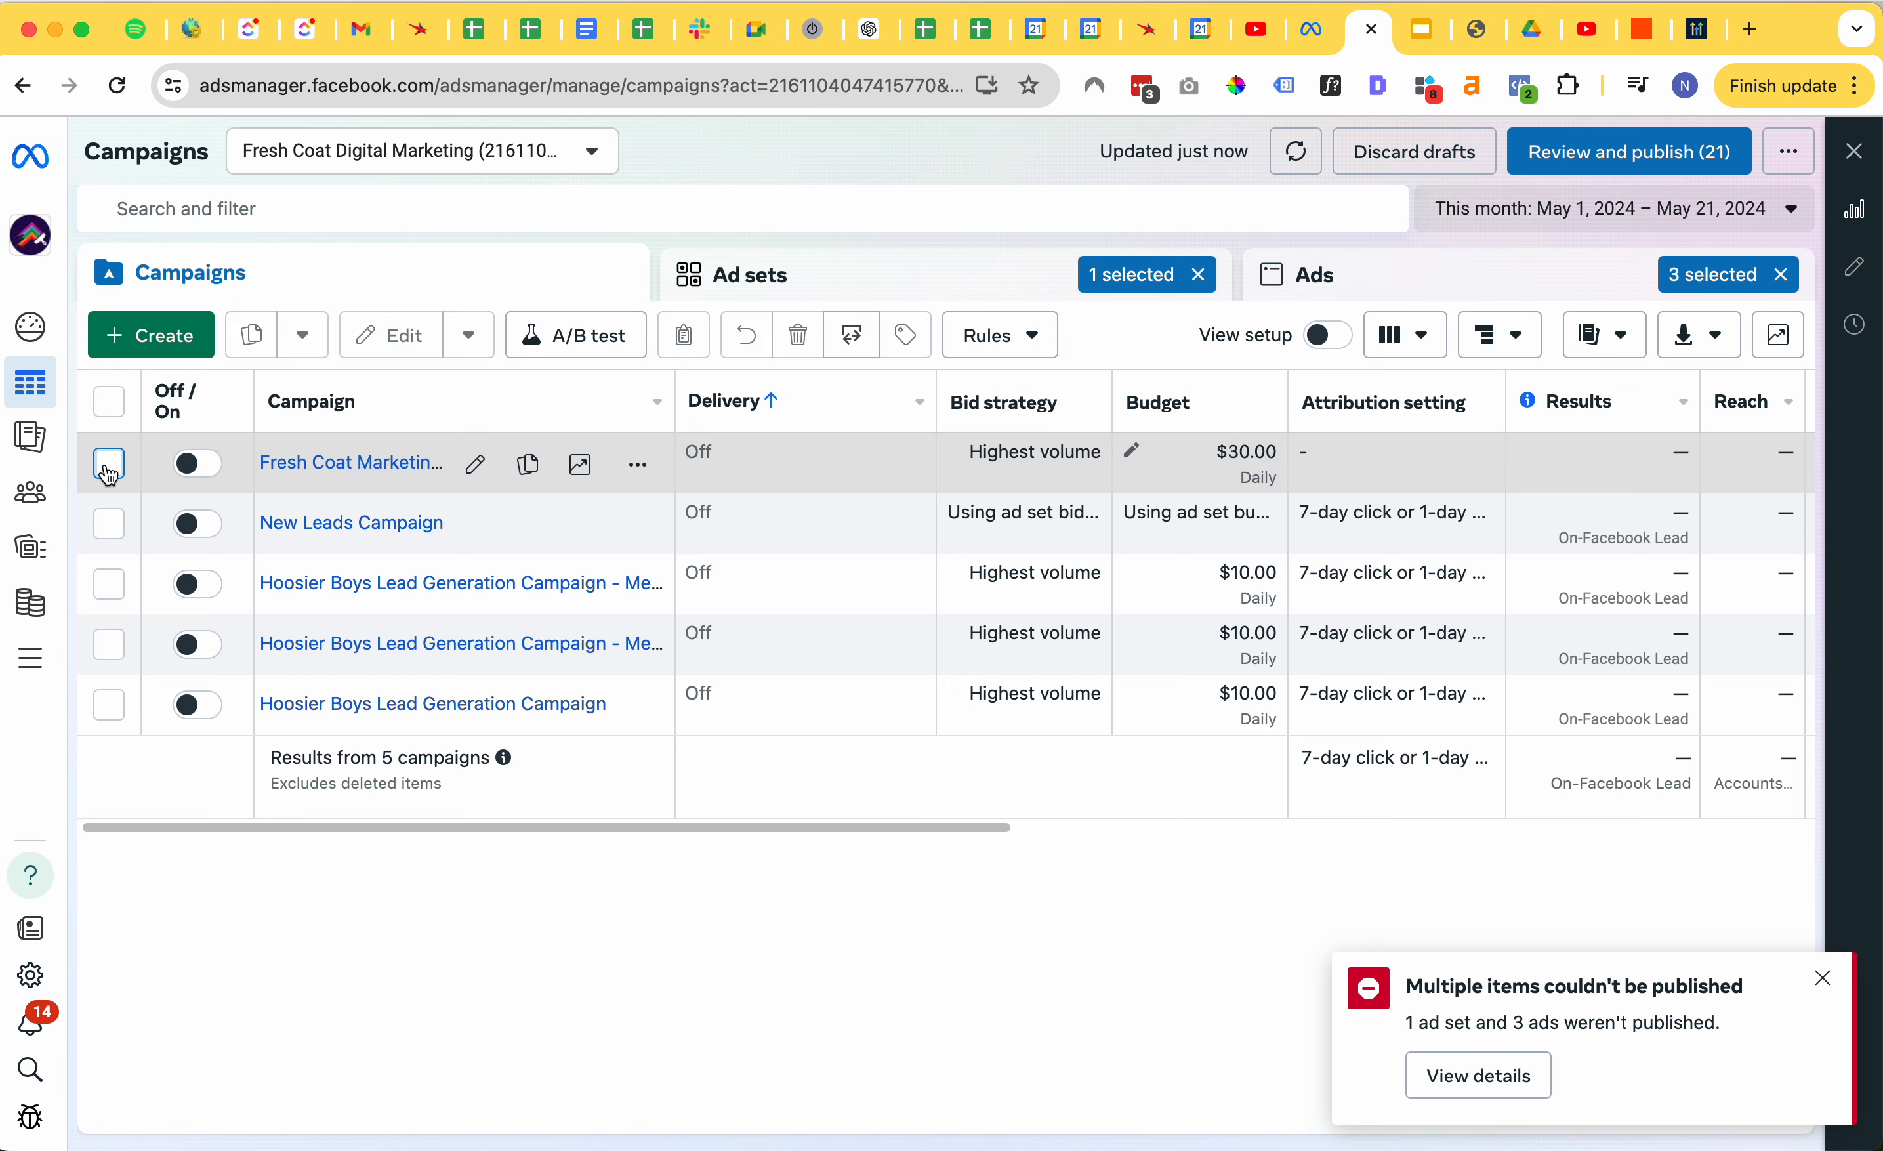
- Widen the Campaign column to fit the long campaign names and open the Fresh Coat Marketing campaign's ad sets
drag(679, 397, 933, 387)
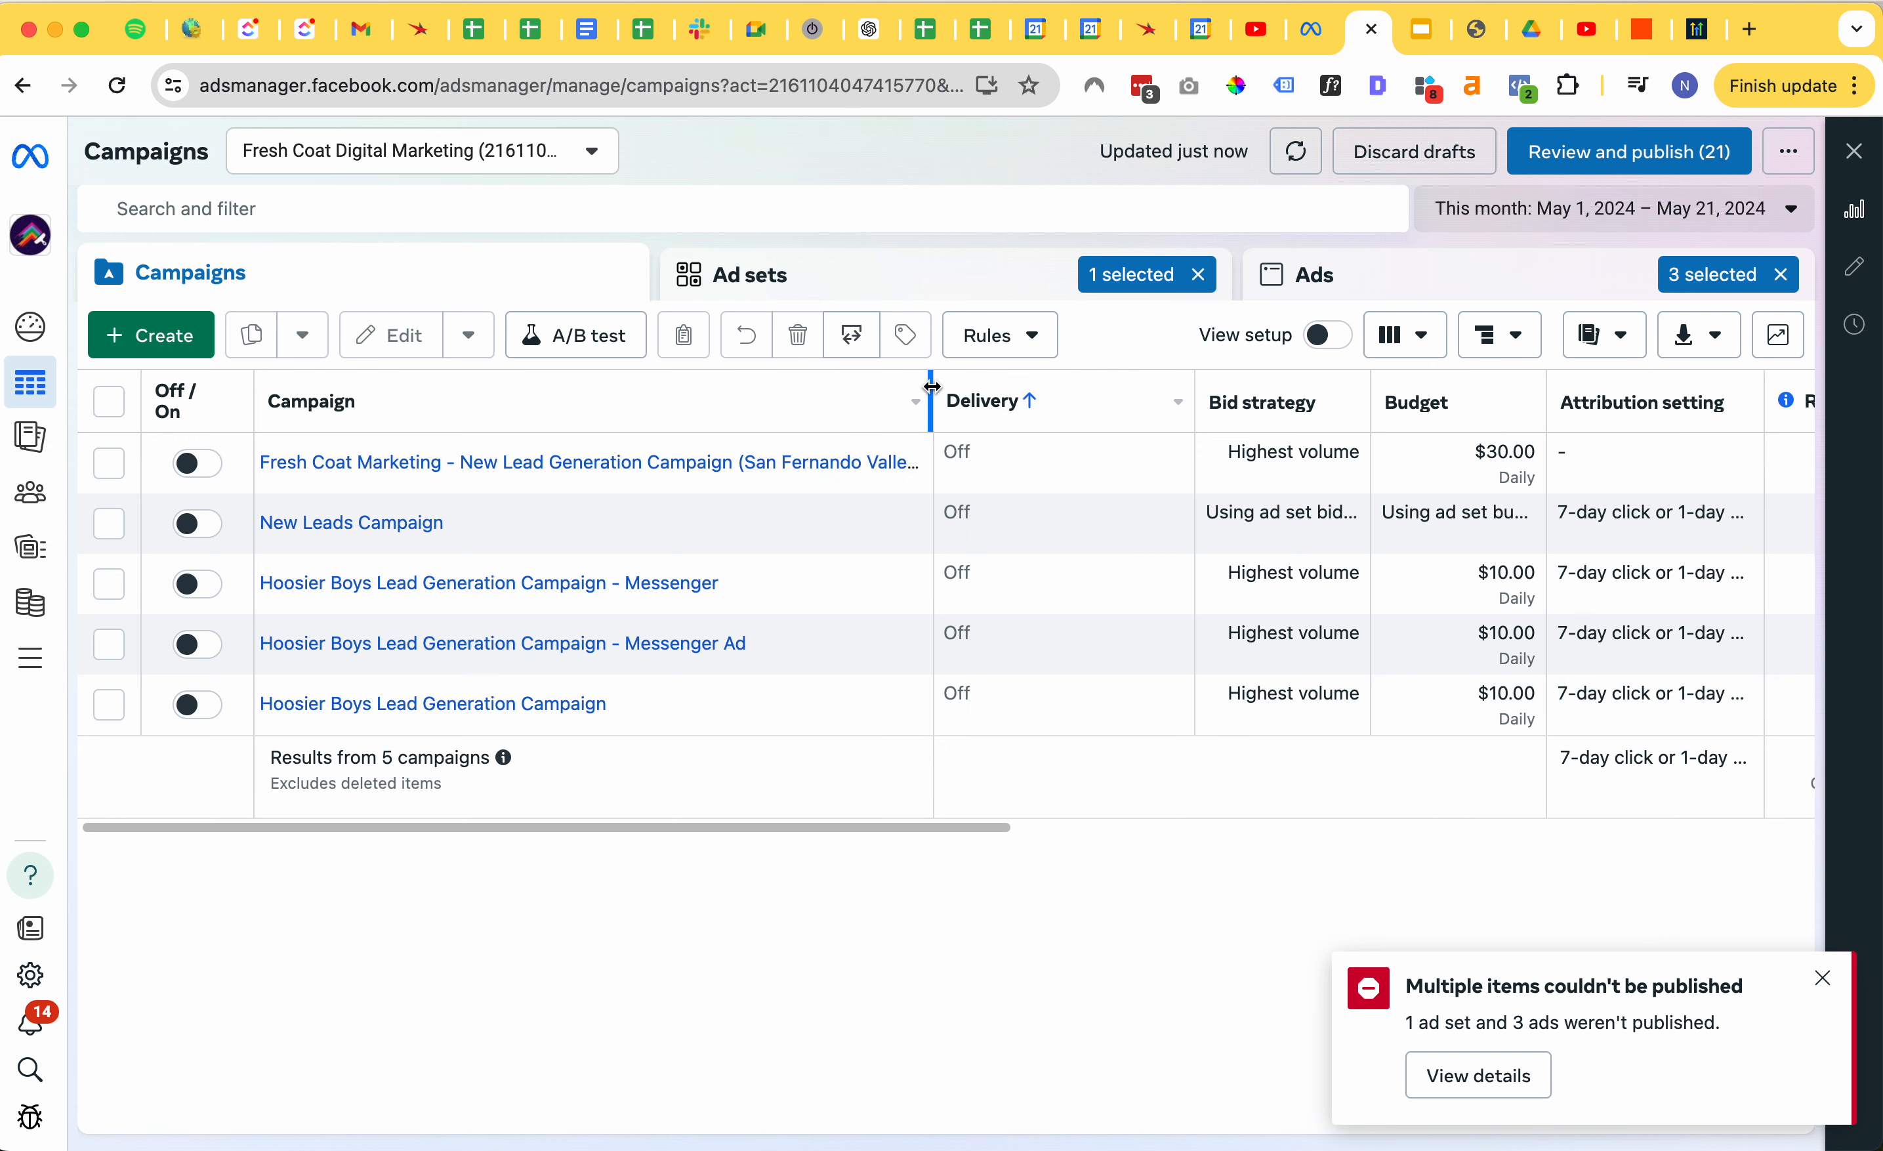
click(559, 463)
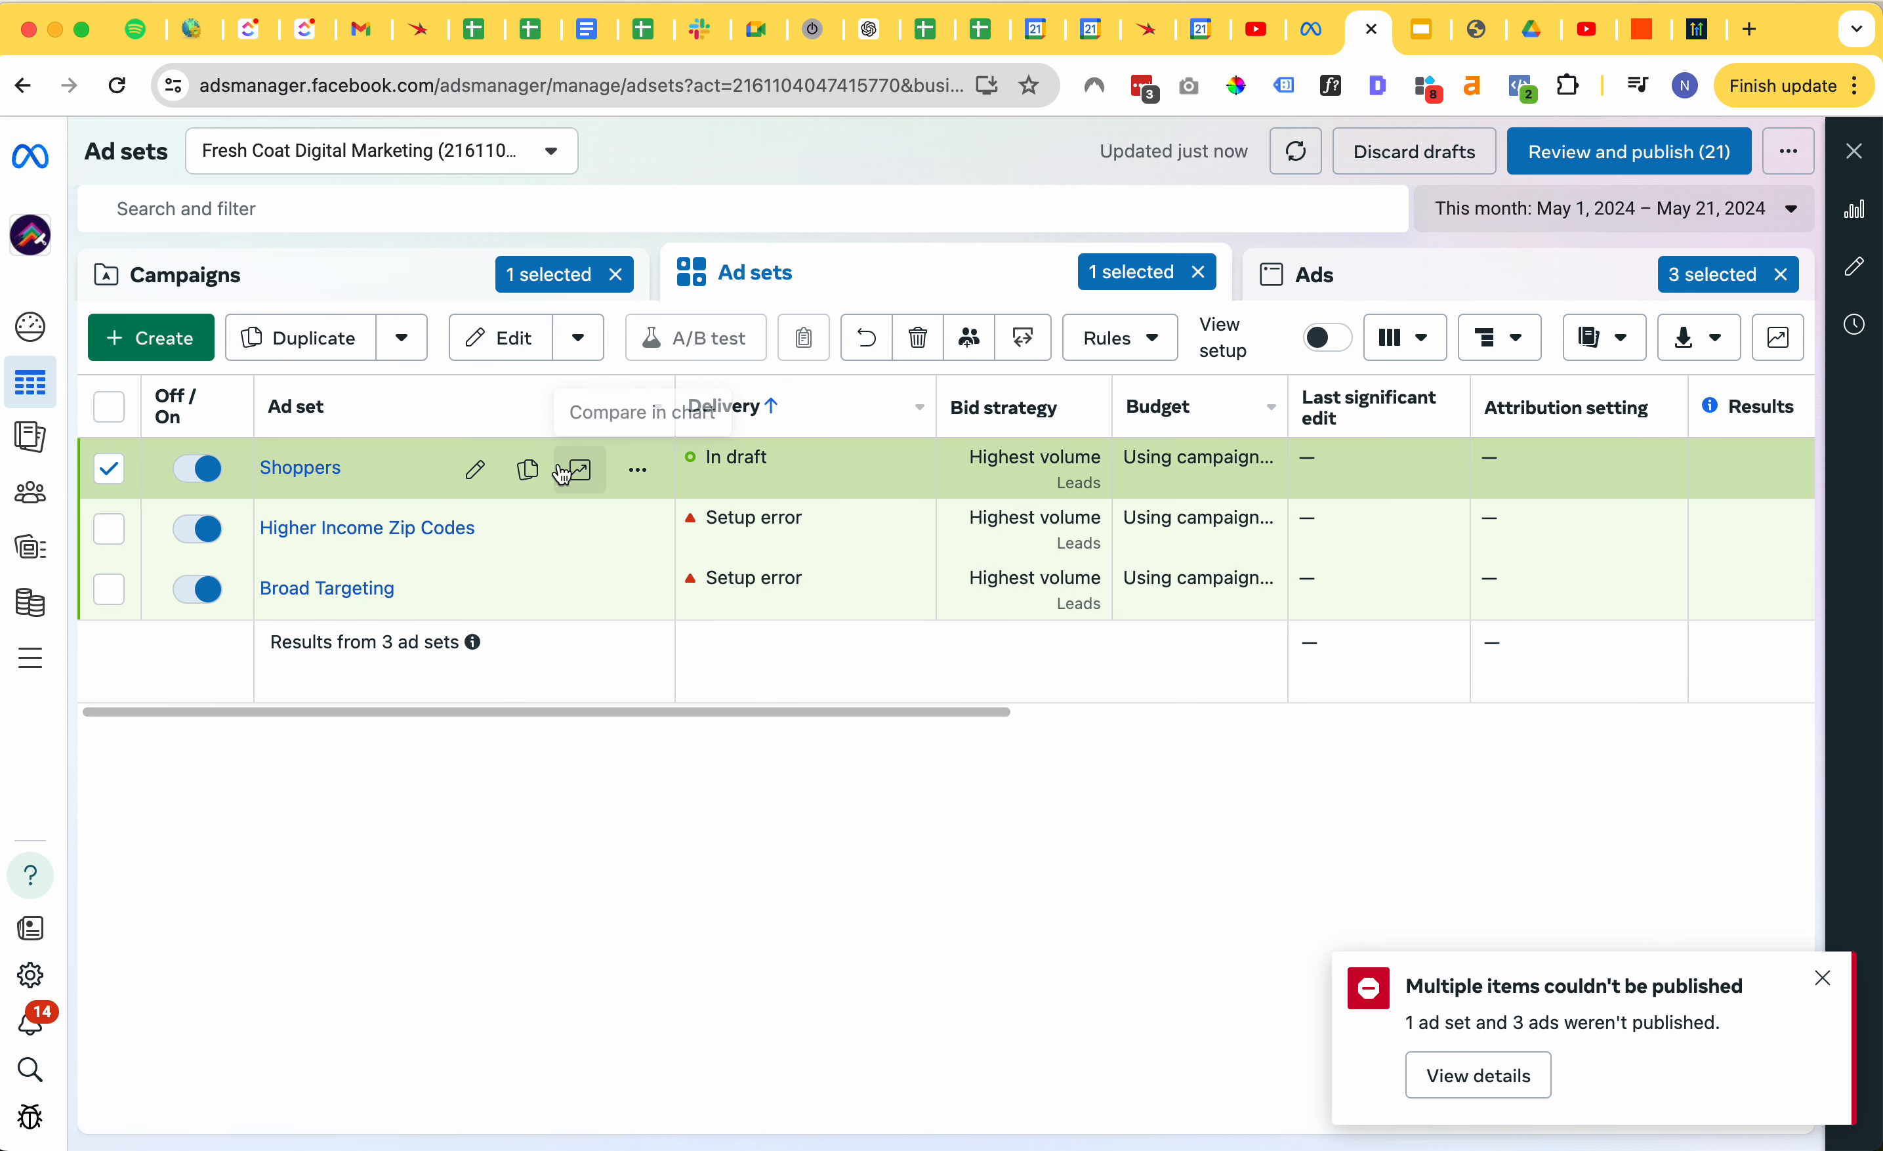
click(370, 275)
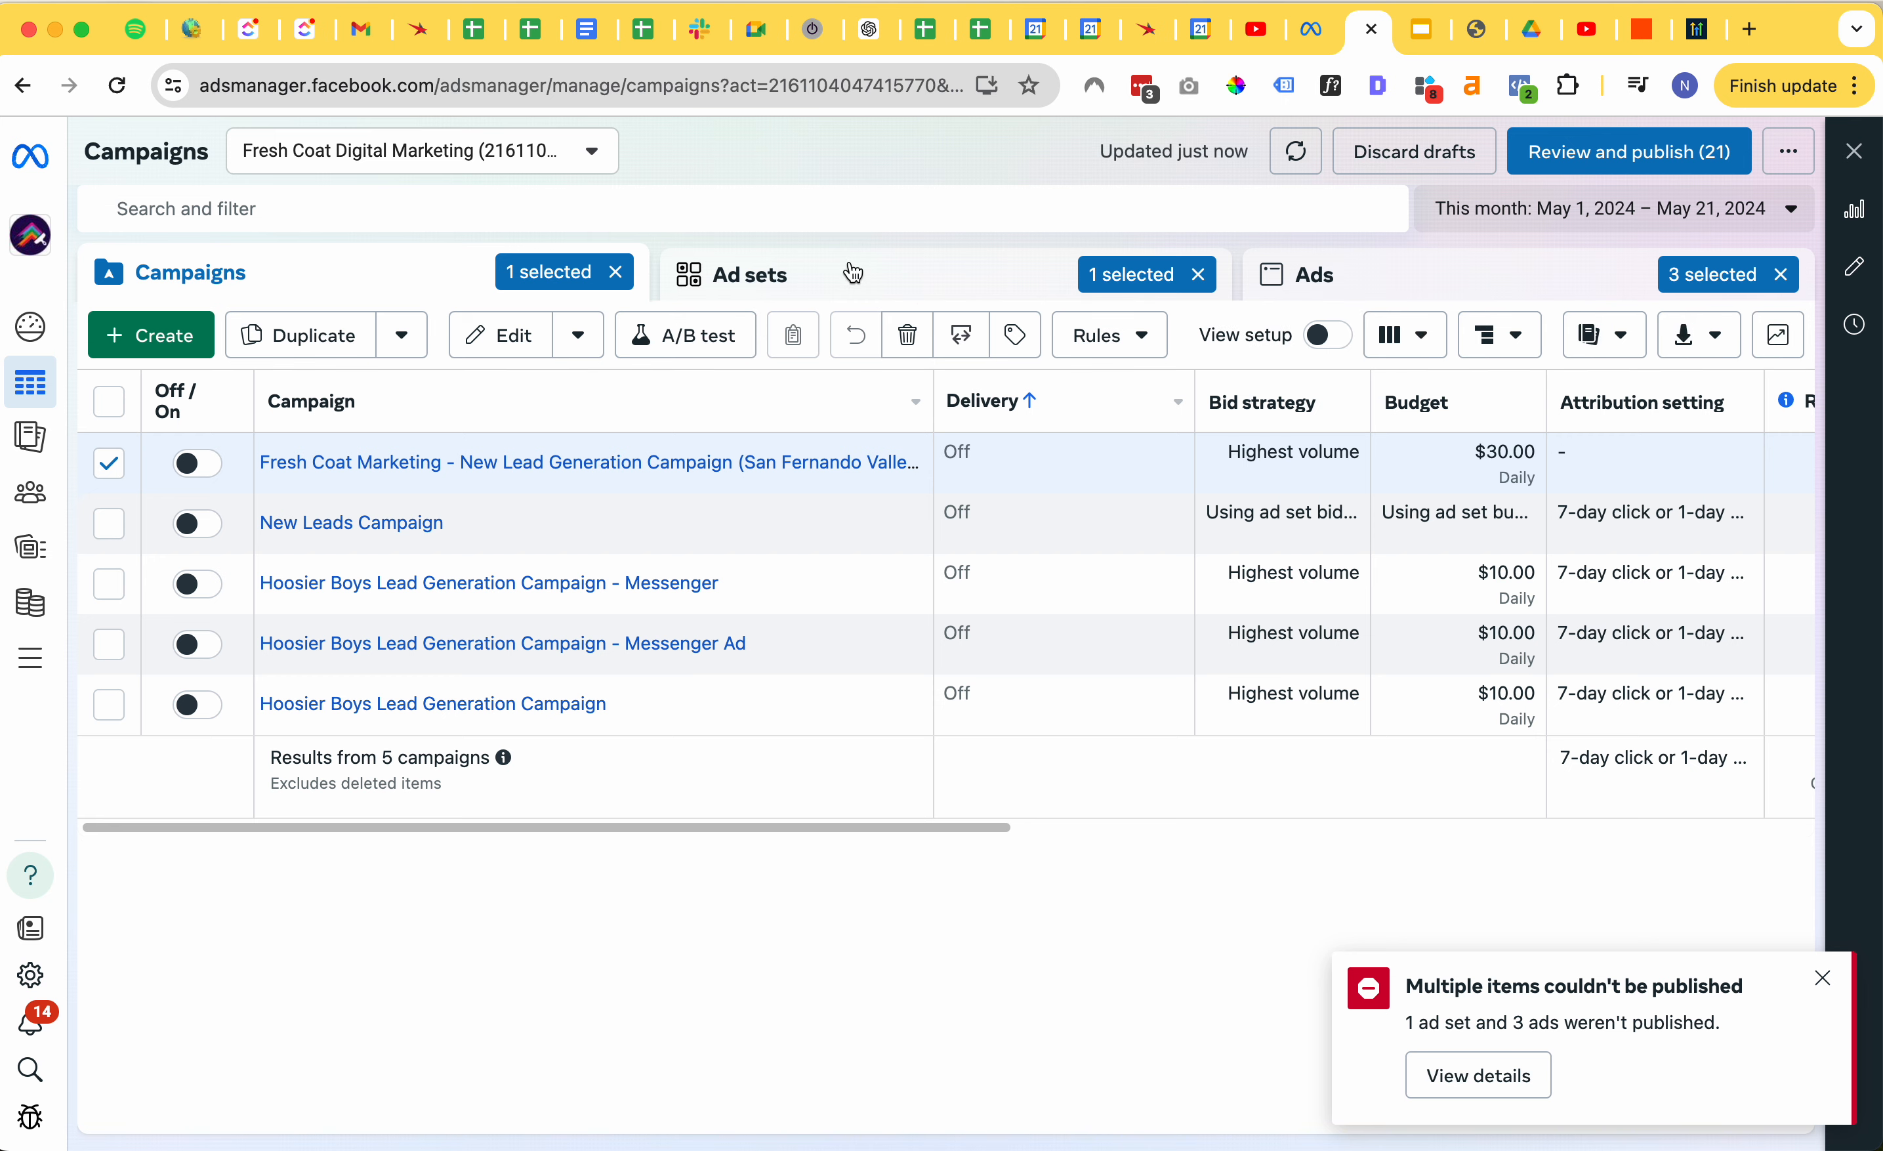
click(854, 273)
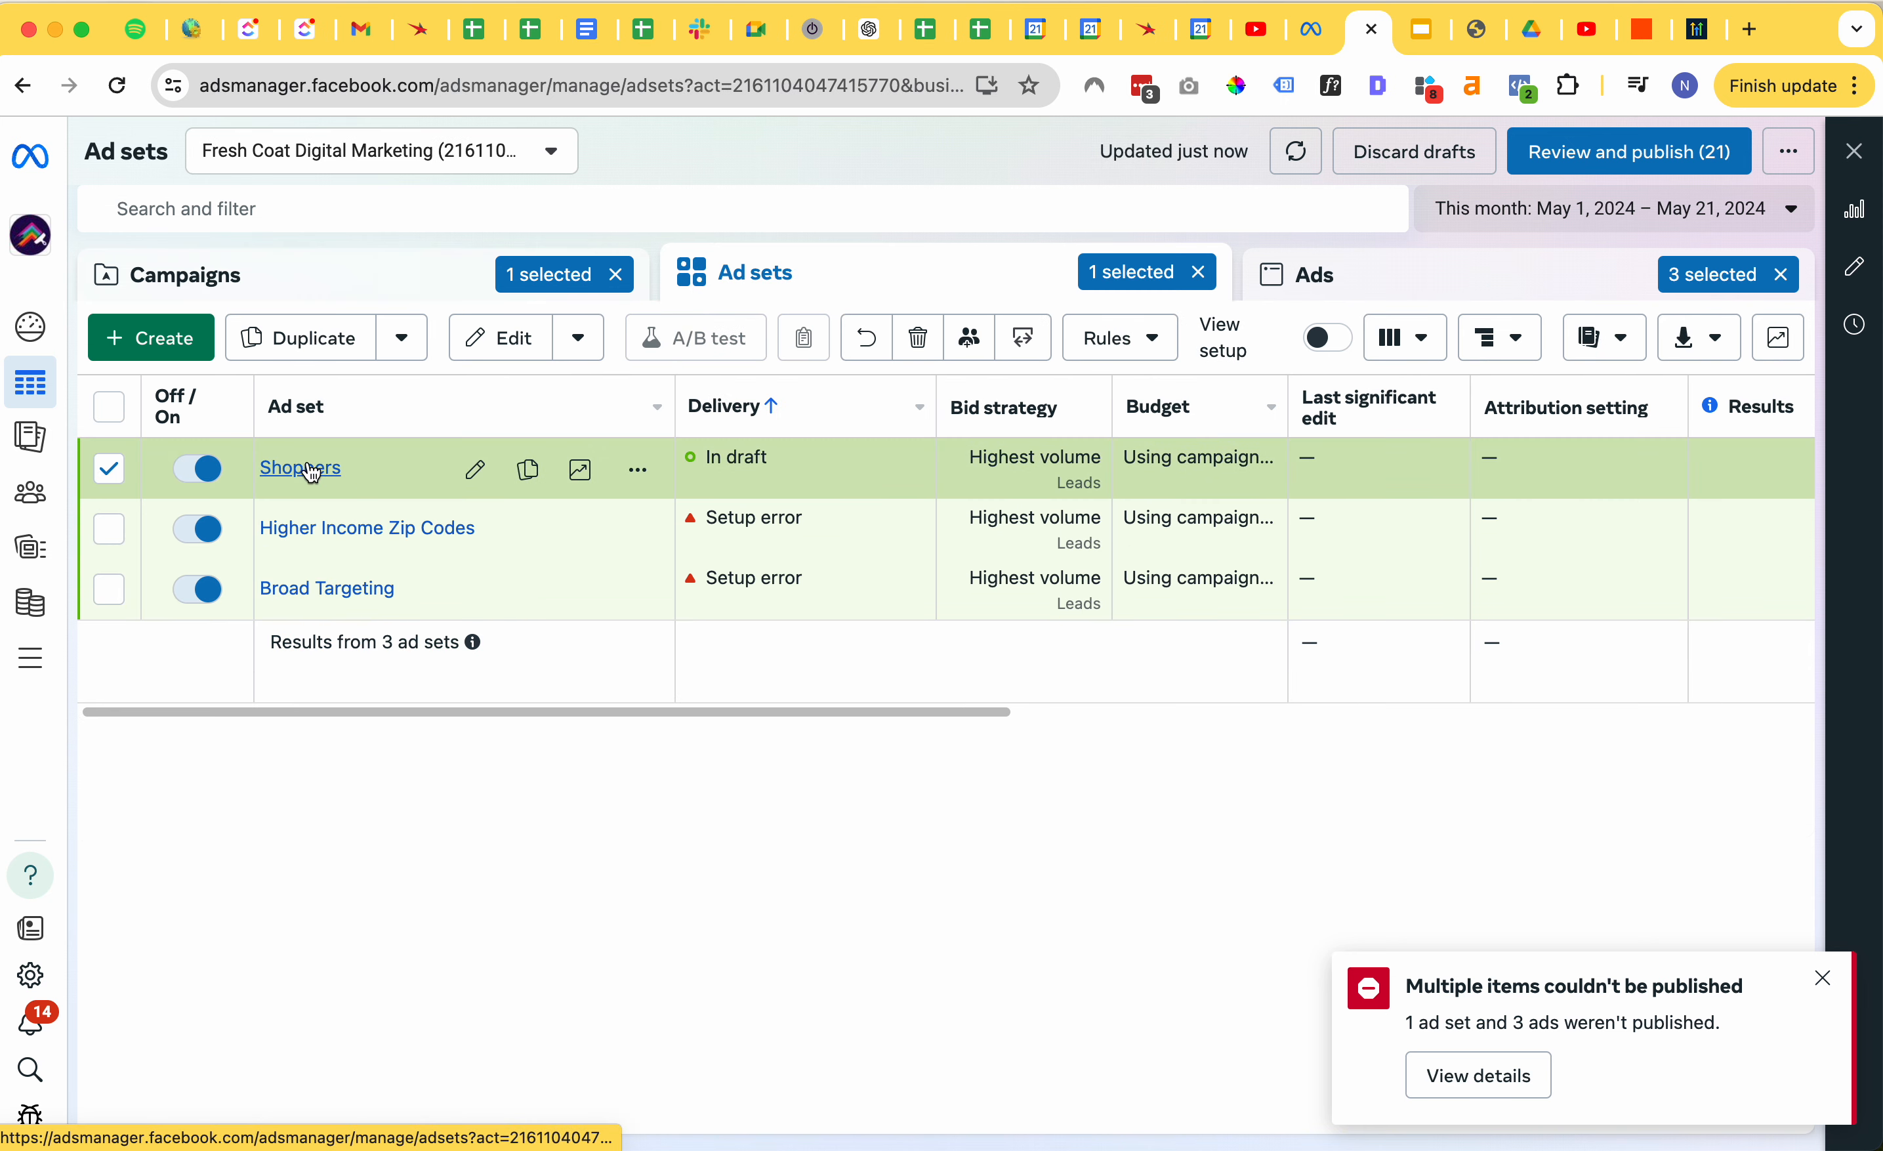
- Open the Shoppers ad set's ads and deselect its Green Exterior, Exterior Grey and Black Deck ads
click(305, 468)
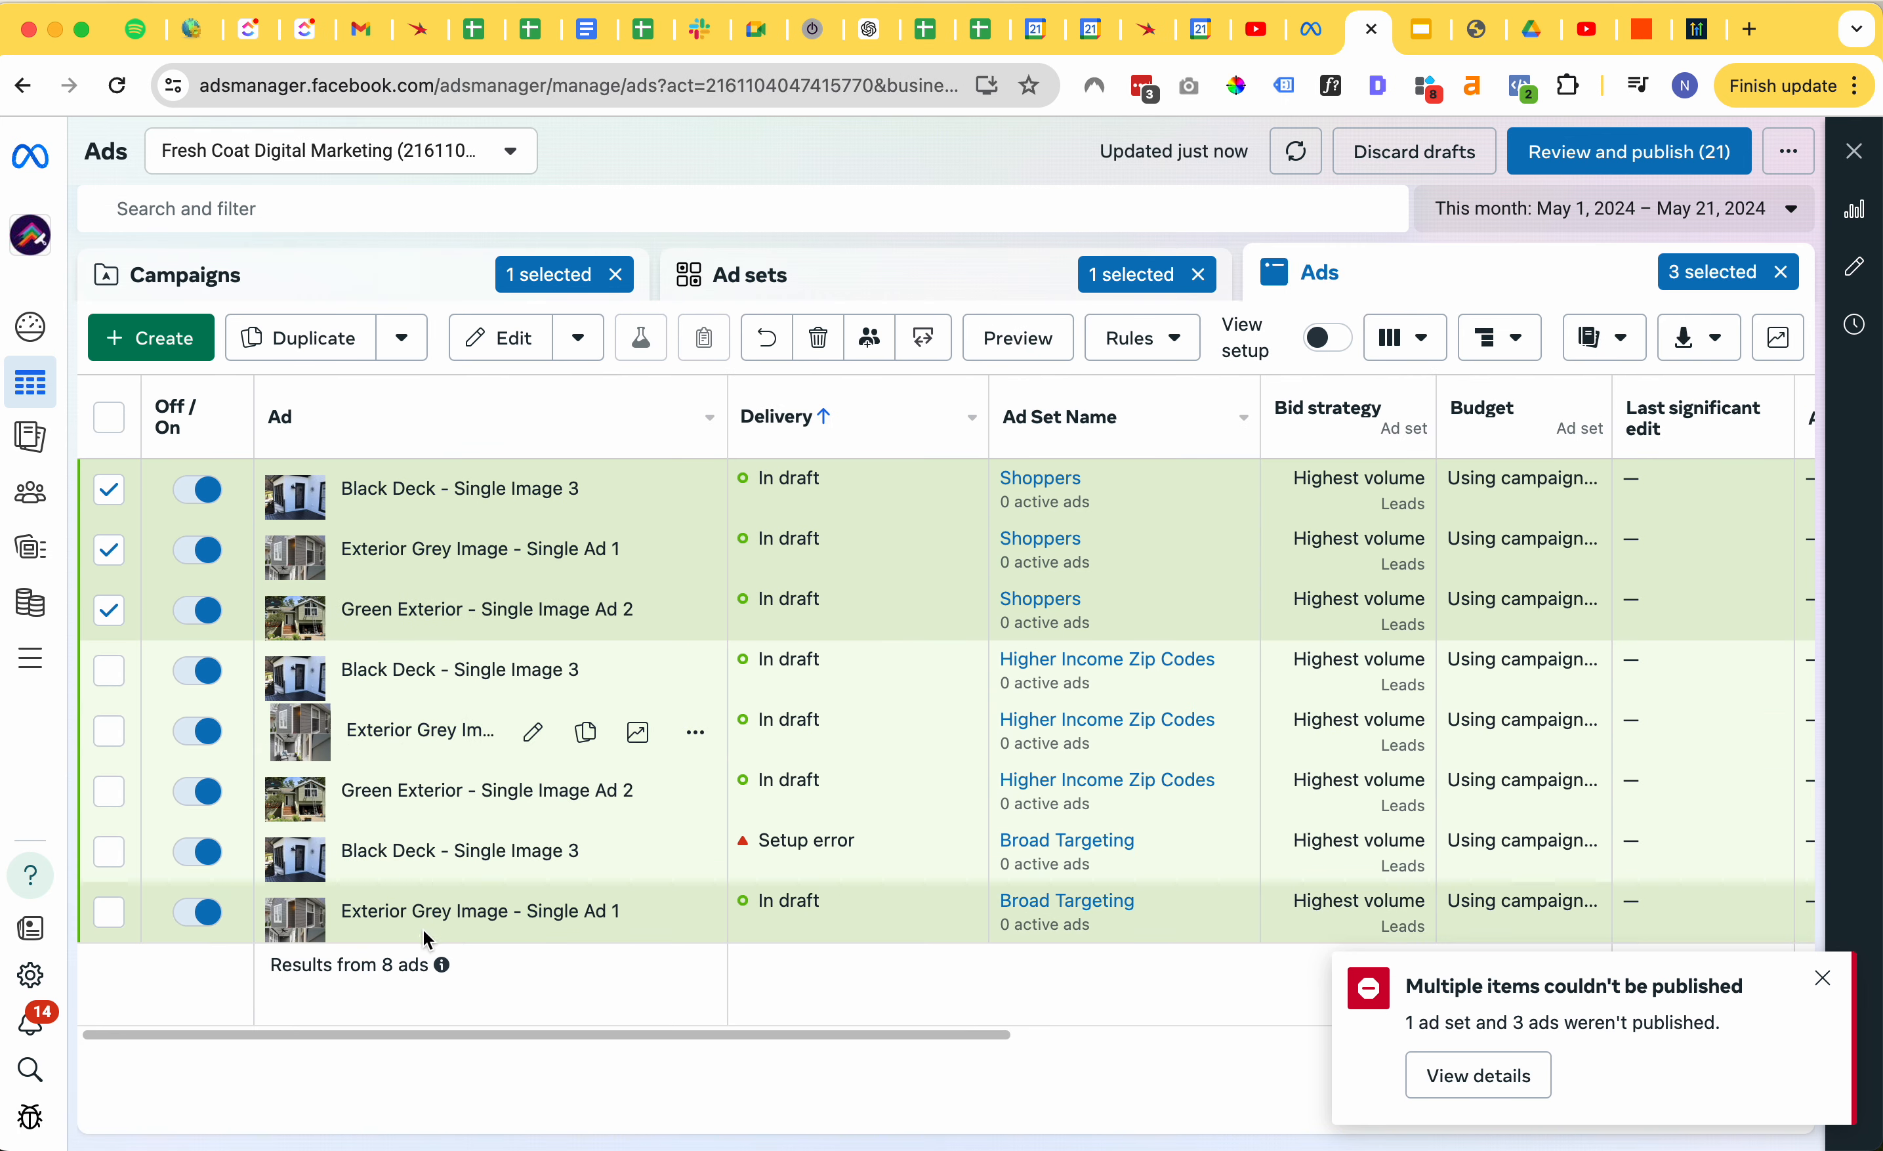
click(109, 610)
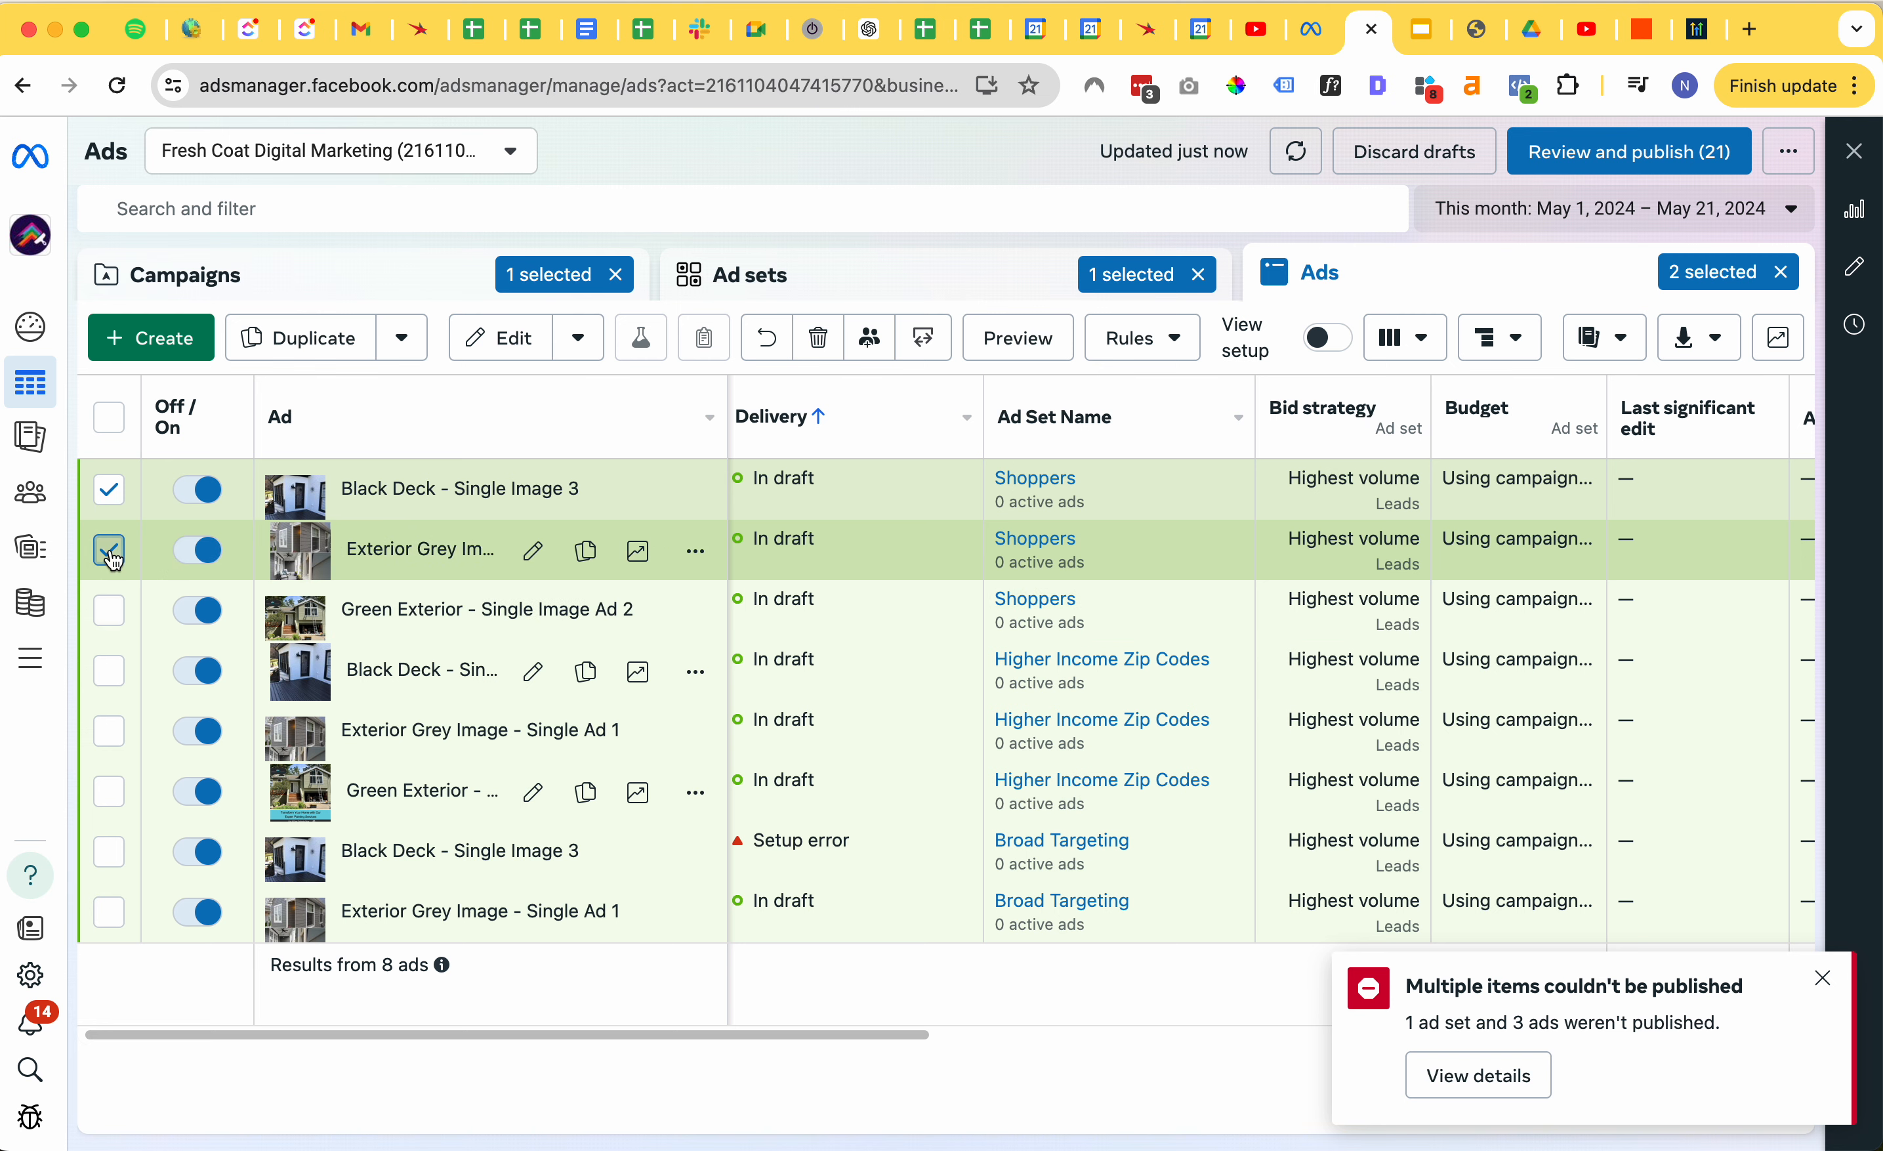
click(109, 550)
click(109, 489)
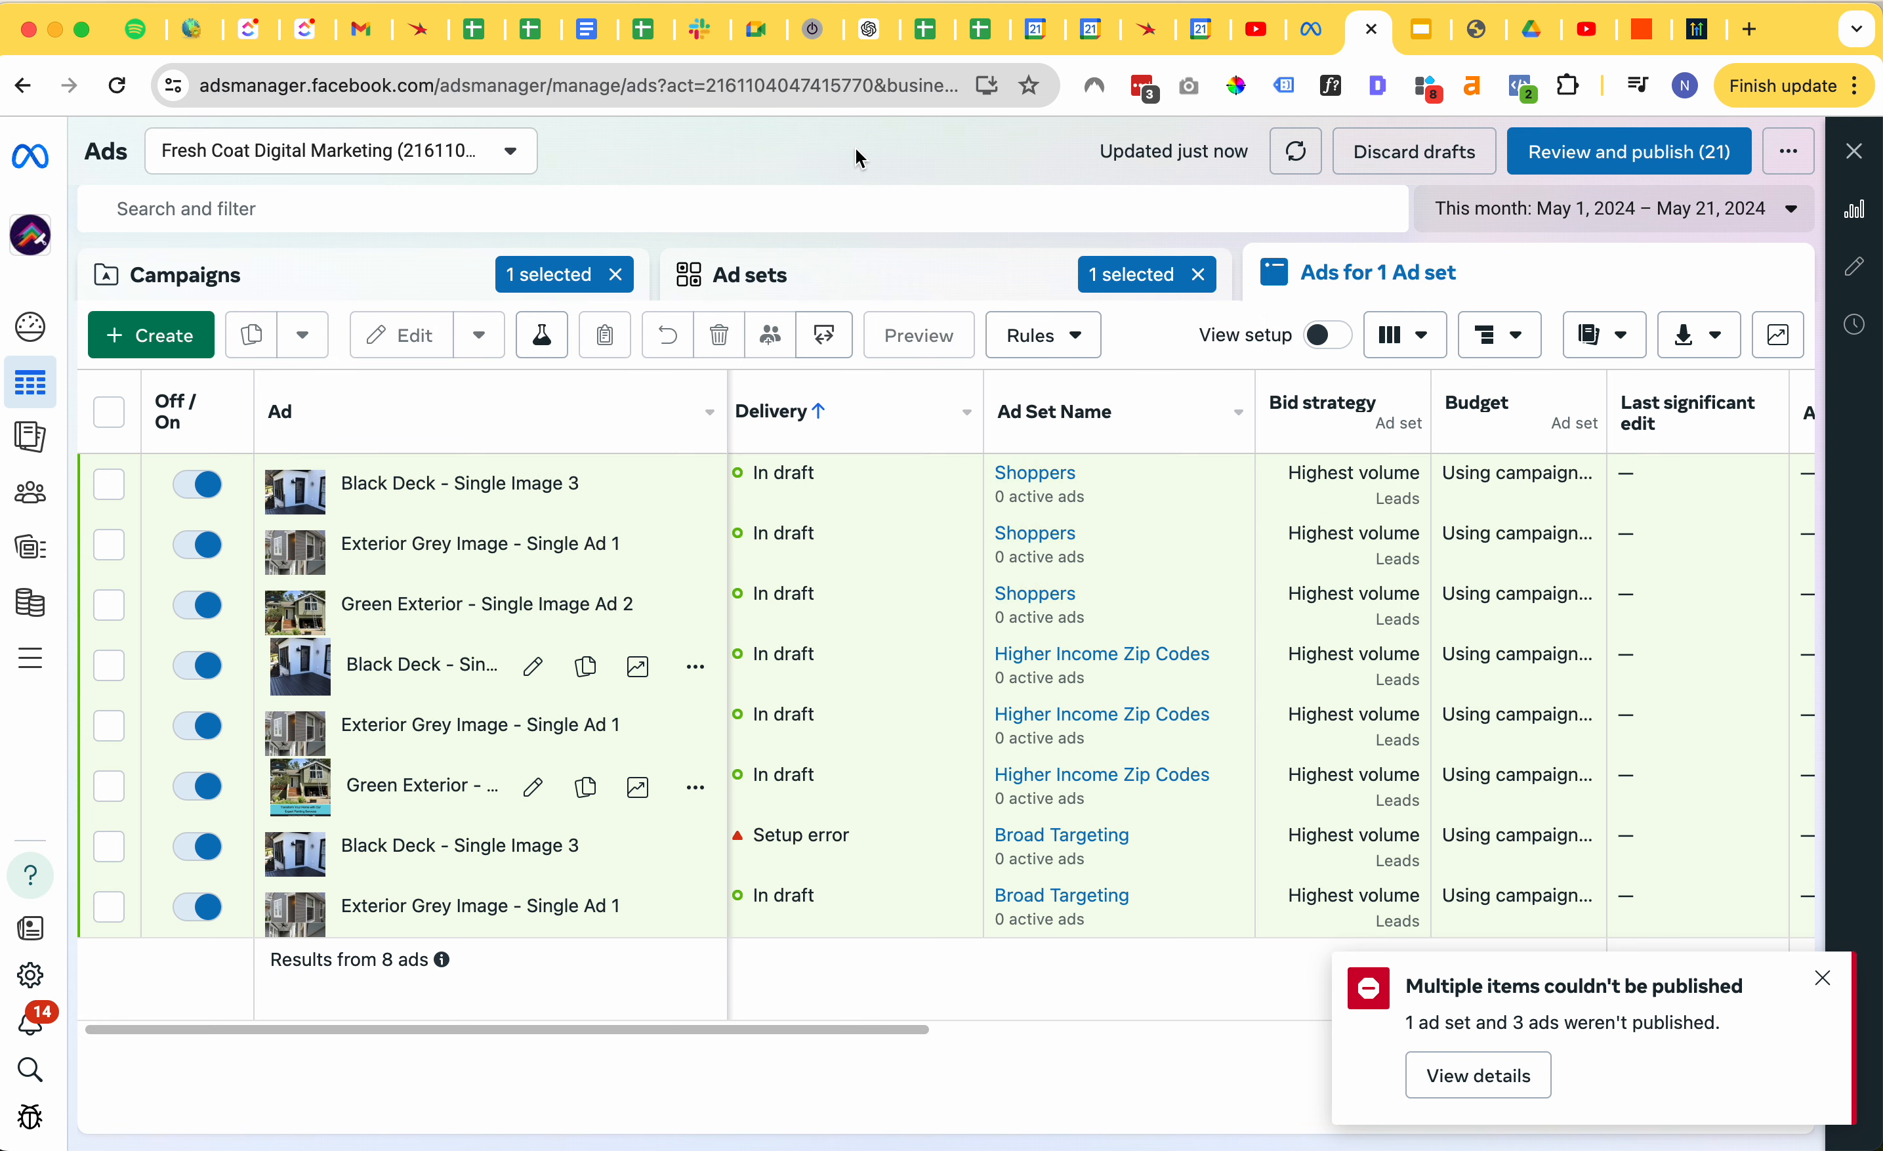
- Return to the Fresh Coat Marketing campaign's ad sets, deselect Shoppers and reopen its ads
click(413, 272)
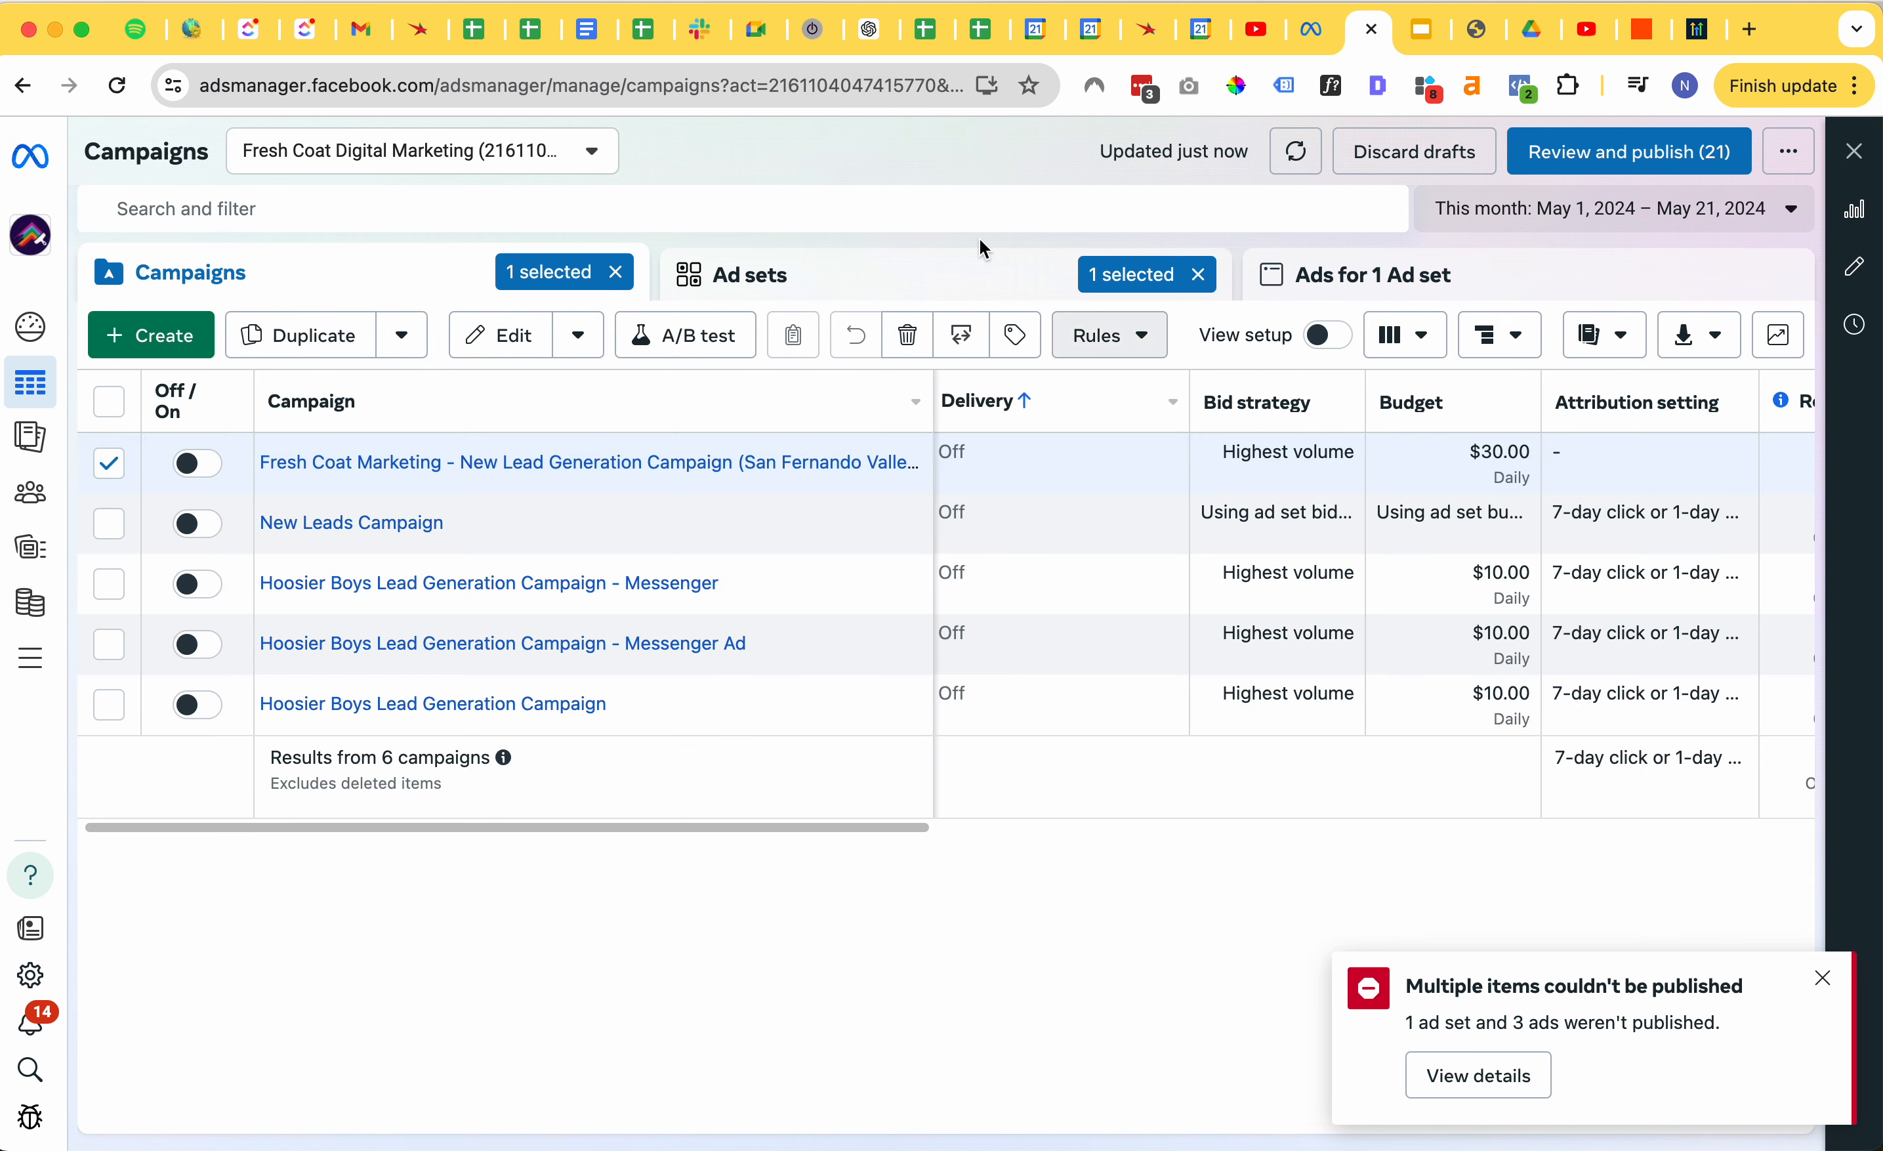
click(836, 278)
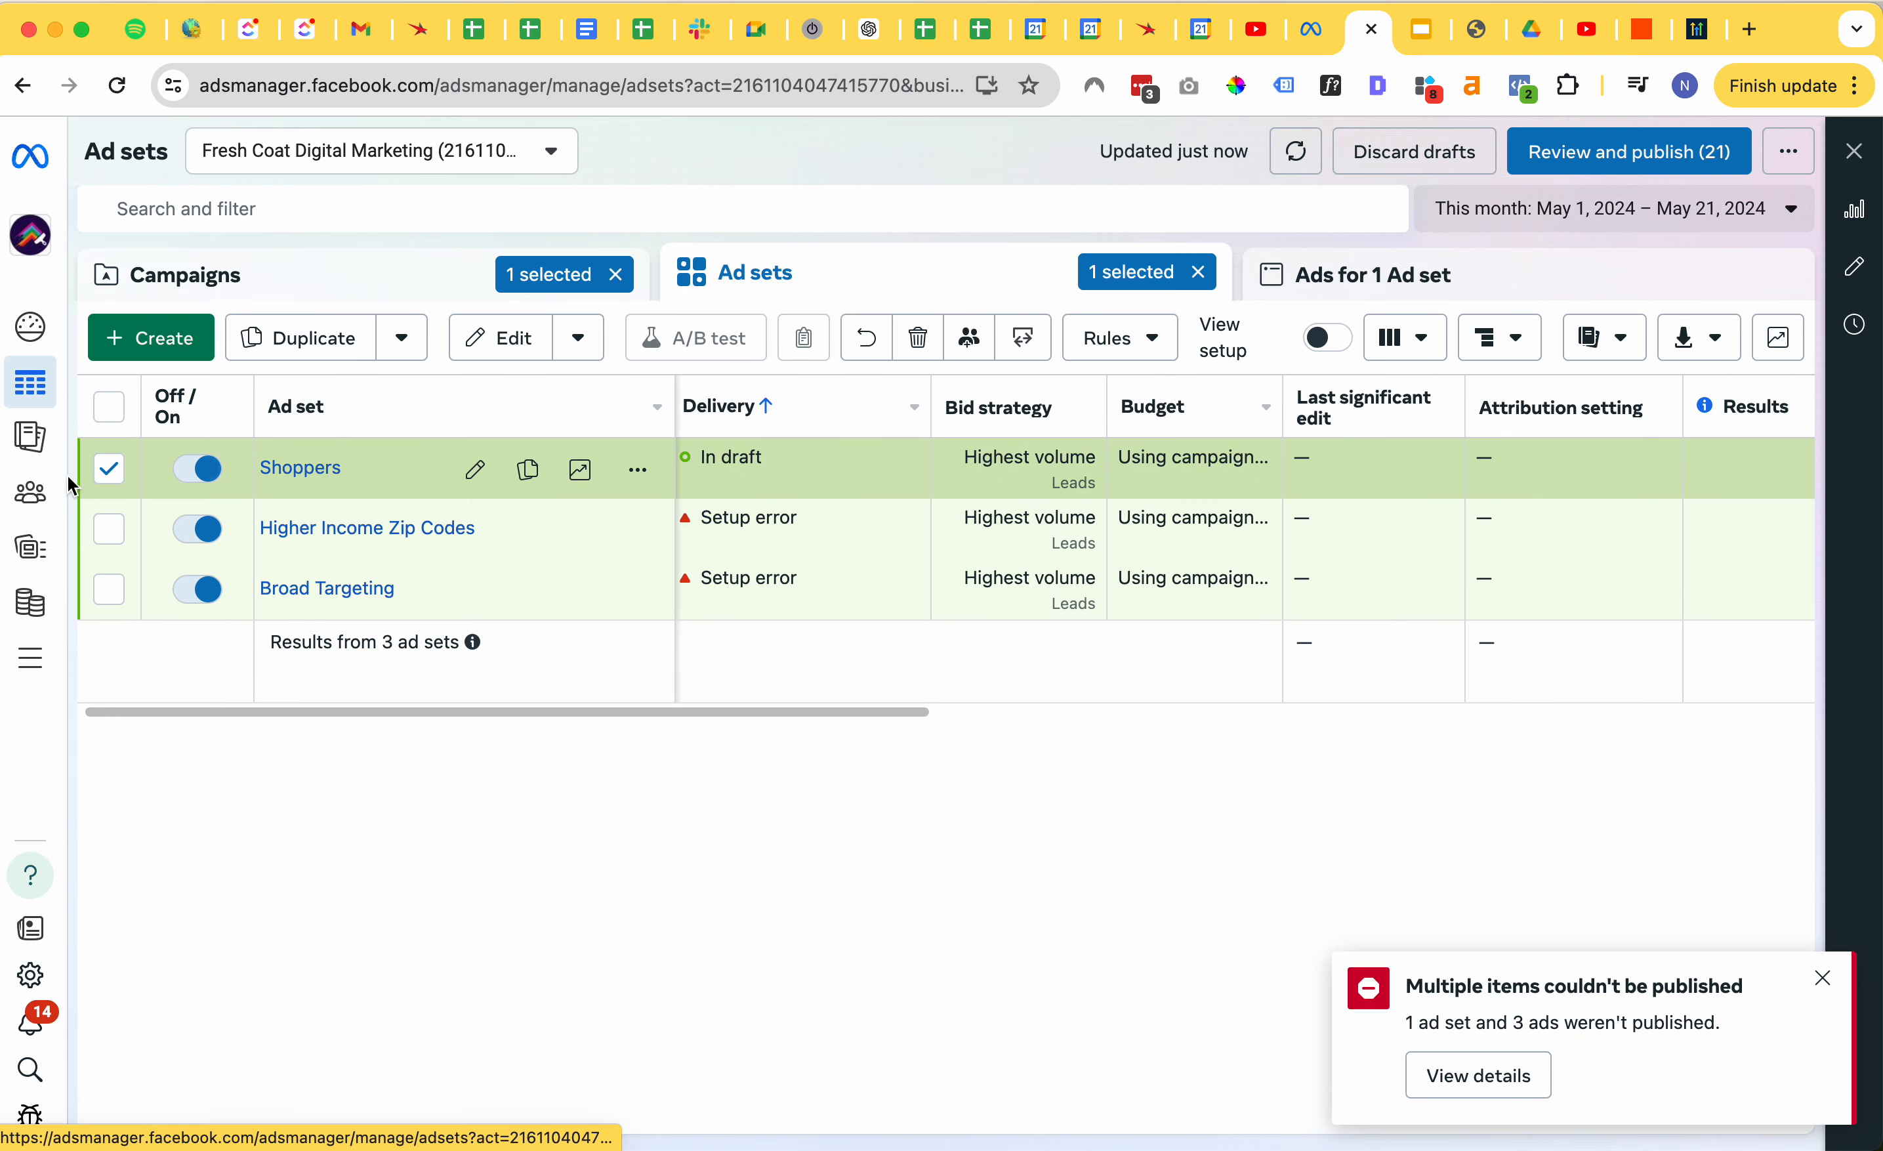
click(113, 481)
click(305, 467)
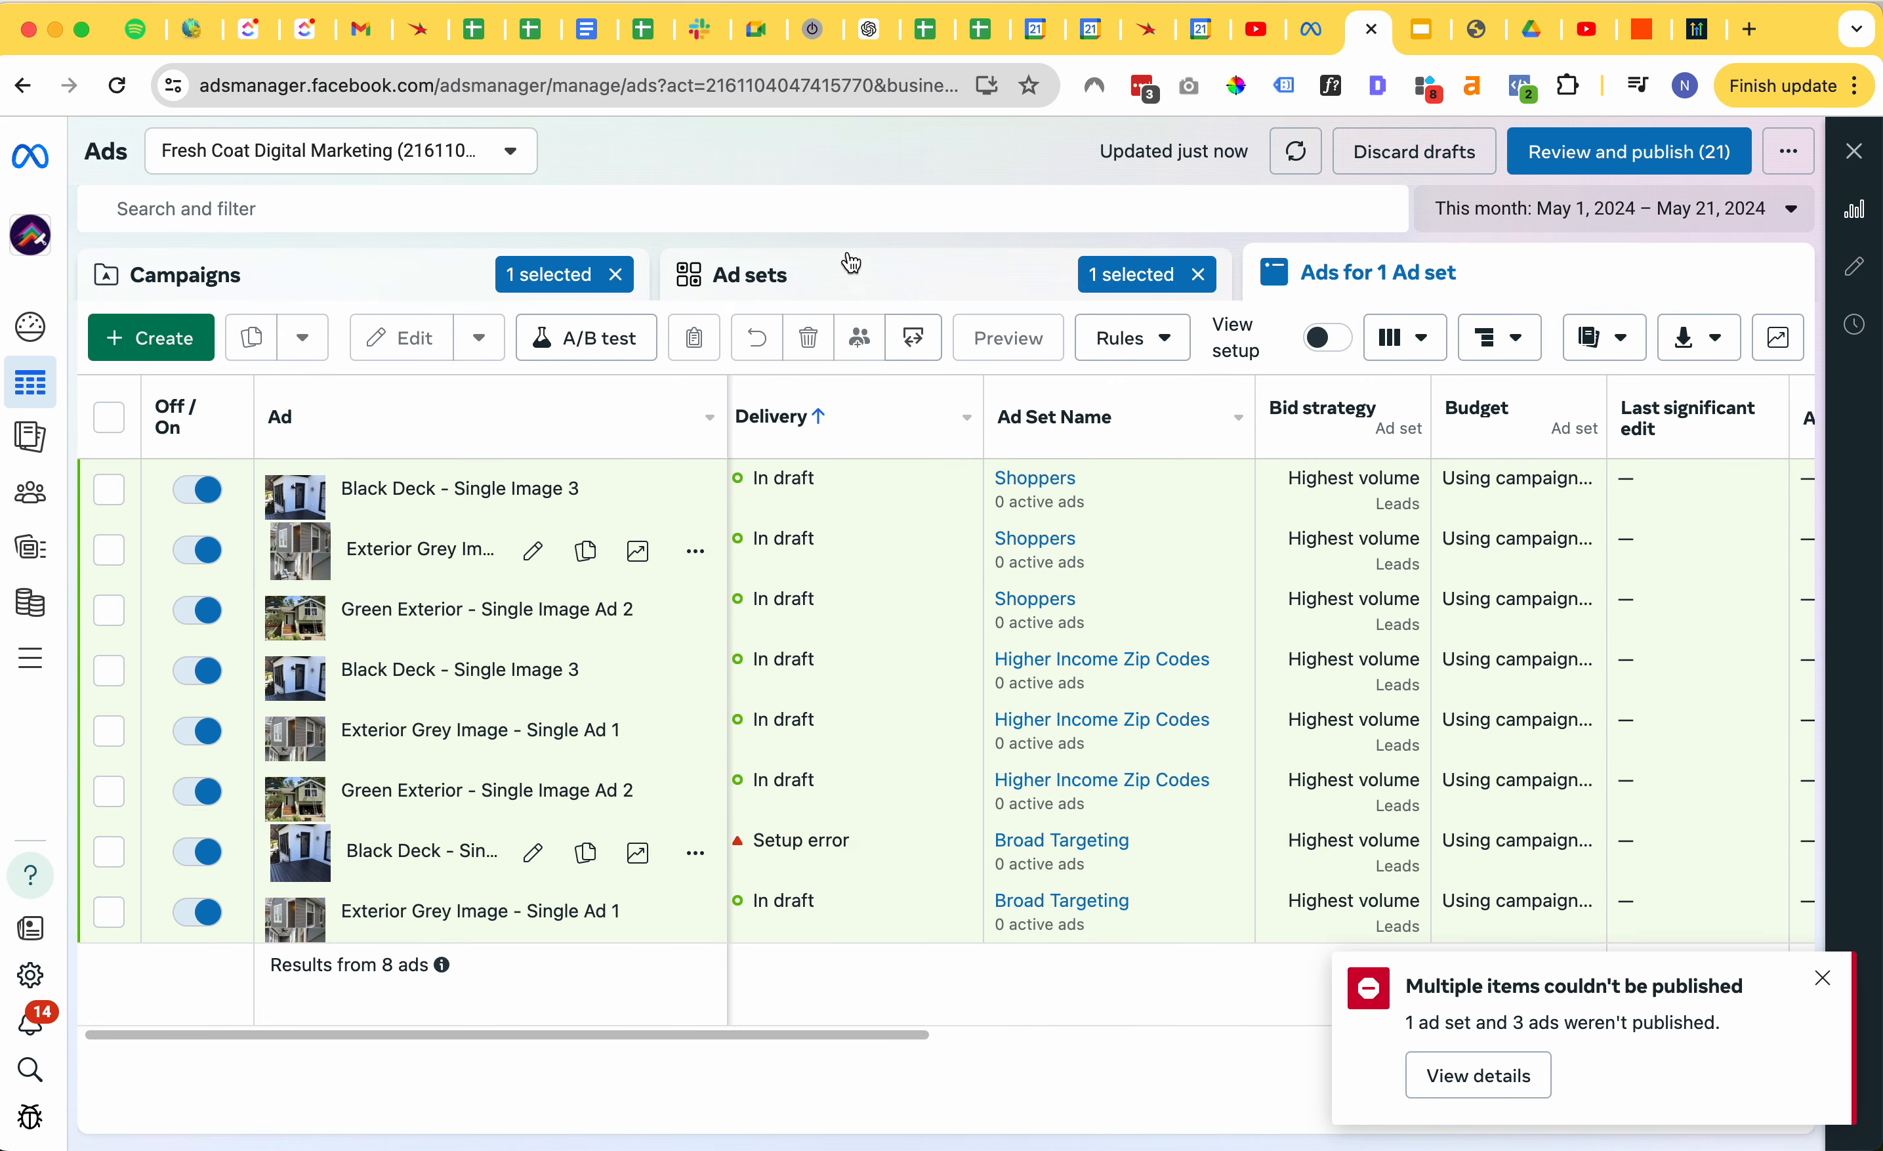
- Review the ad sets and campaign lists, and reopen the Fresh Coat Marketing campaign down to its Shoppers ad set's ads
click(851, 276)
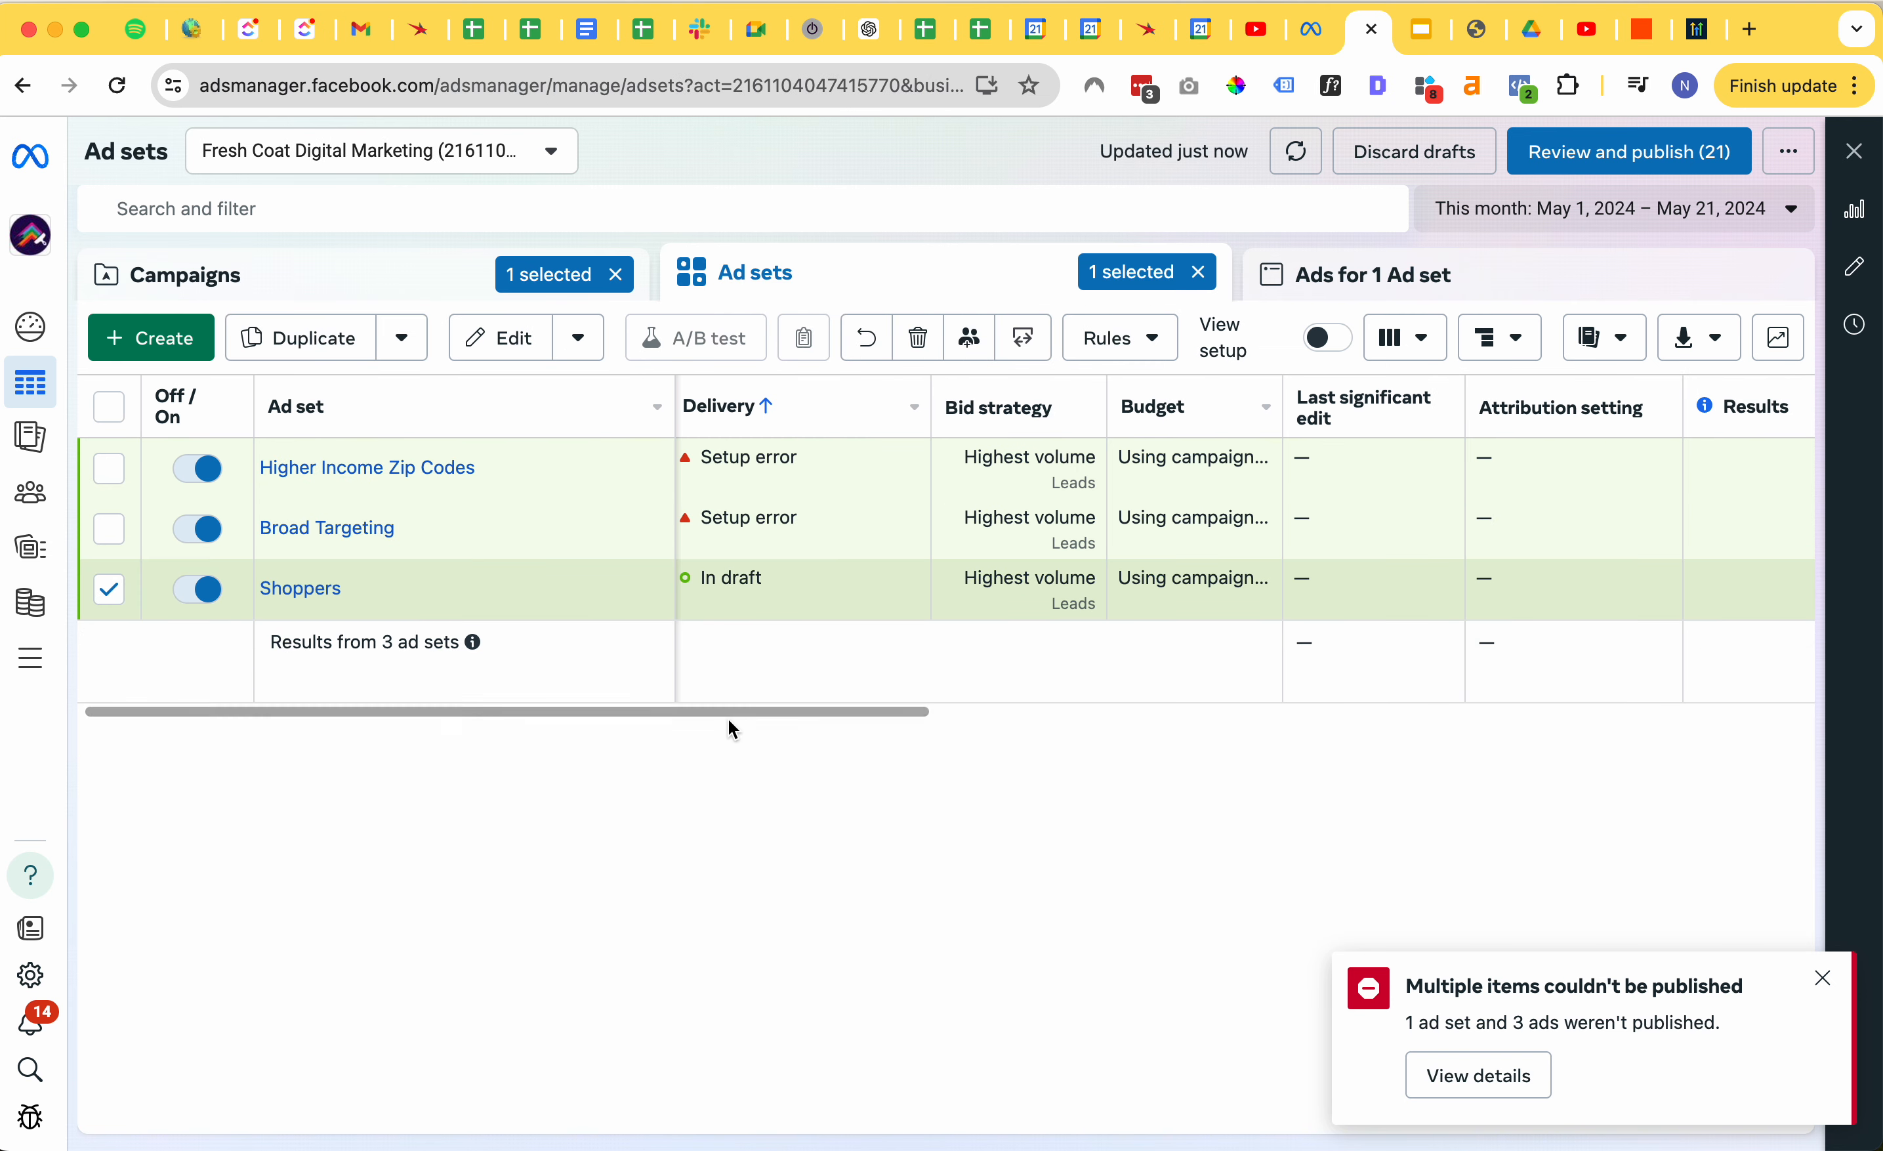
click(382, 271)
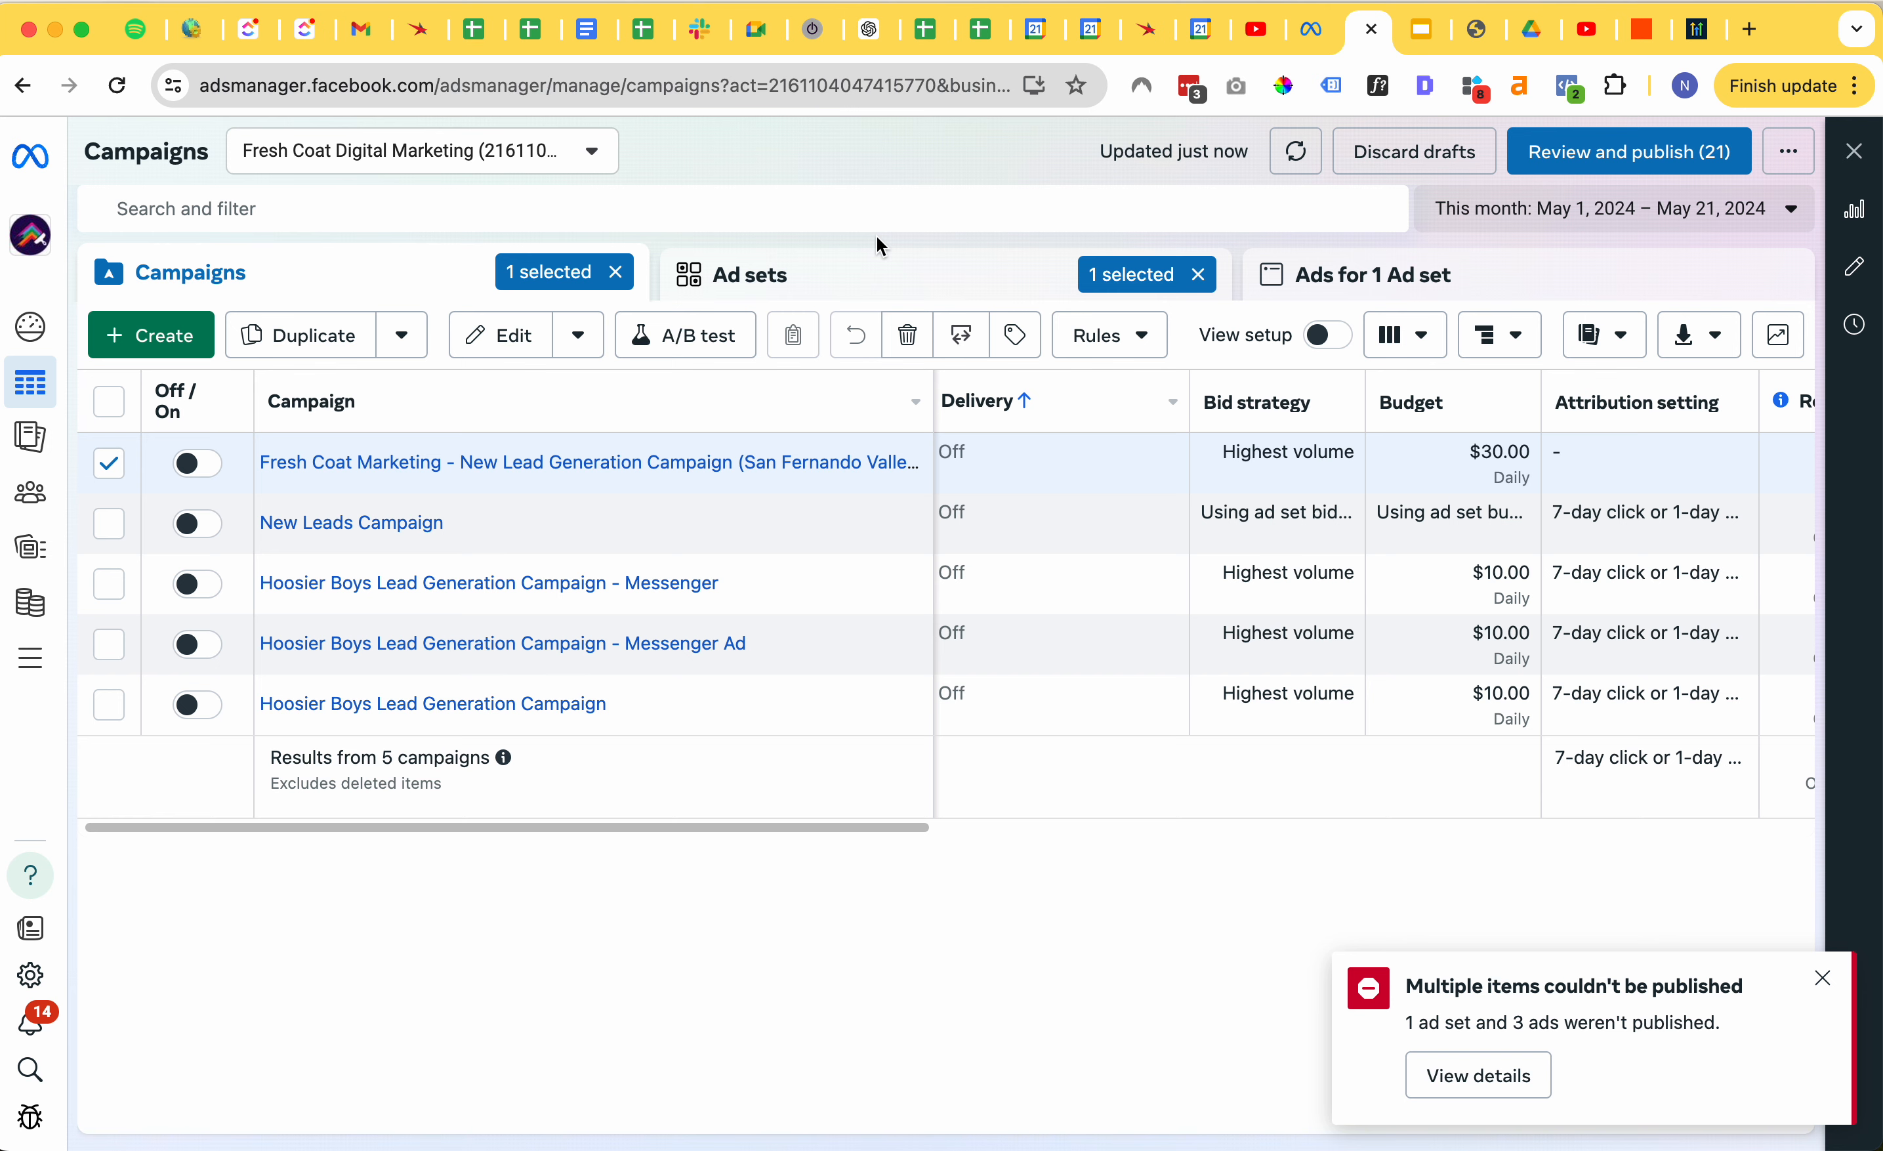
click(530, 464)
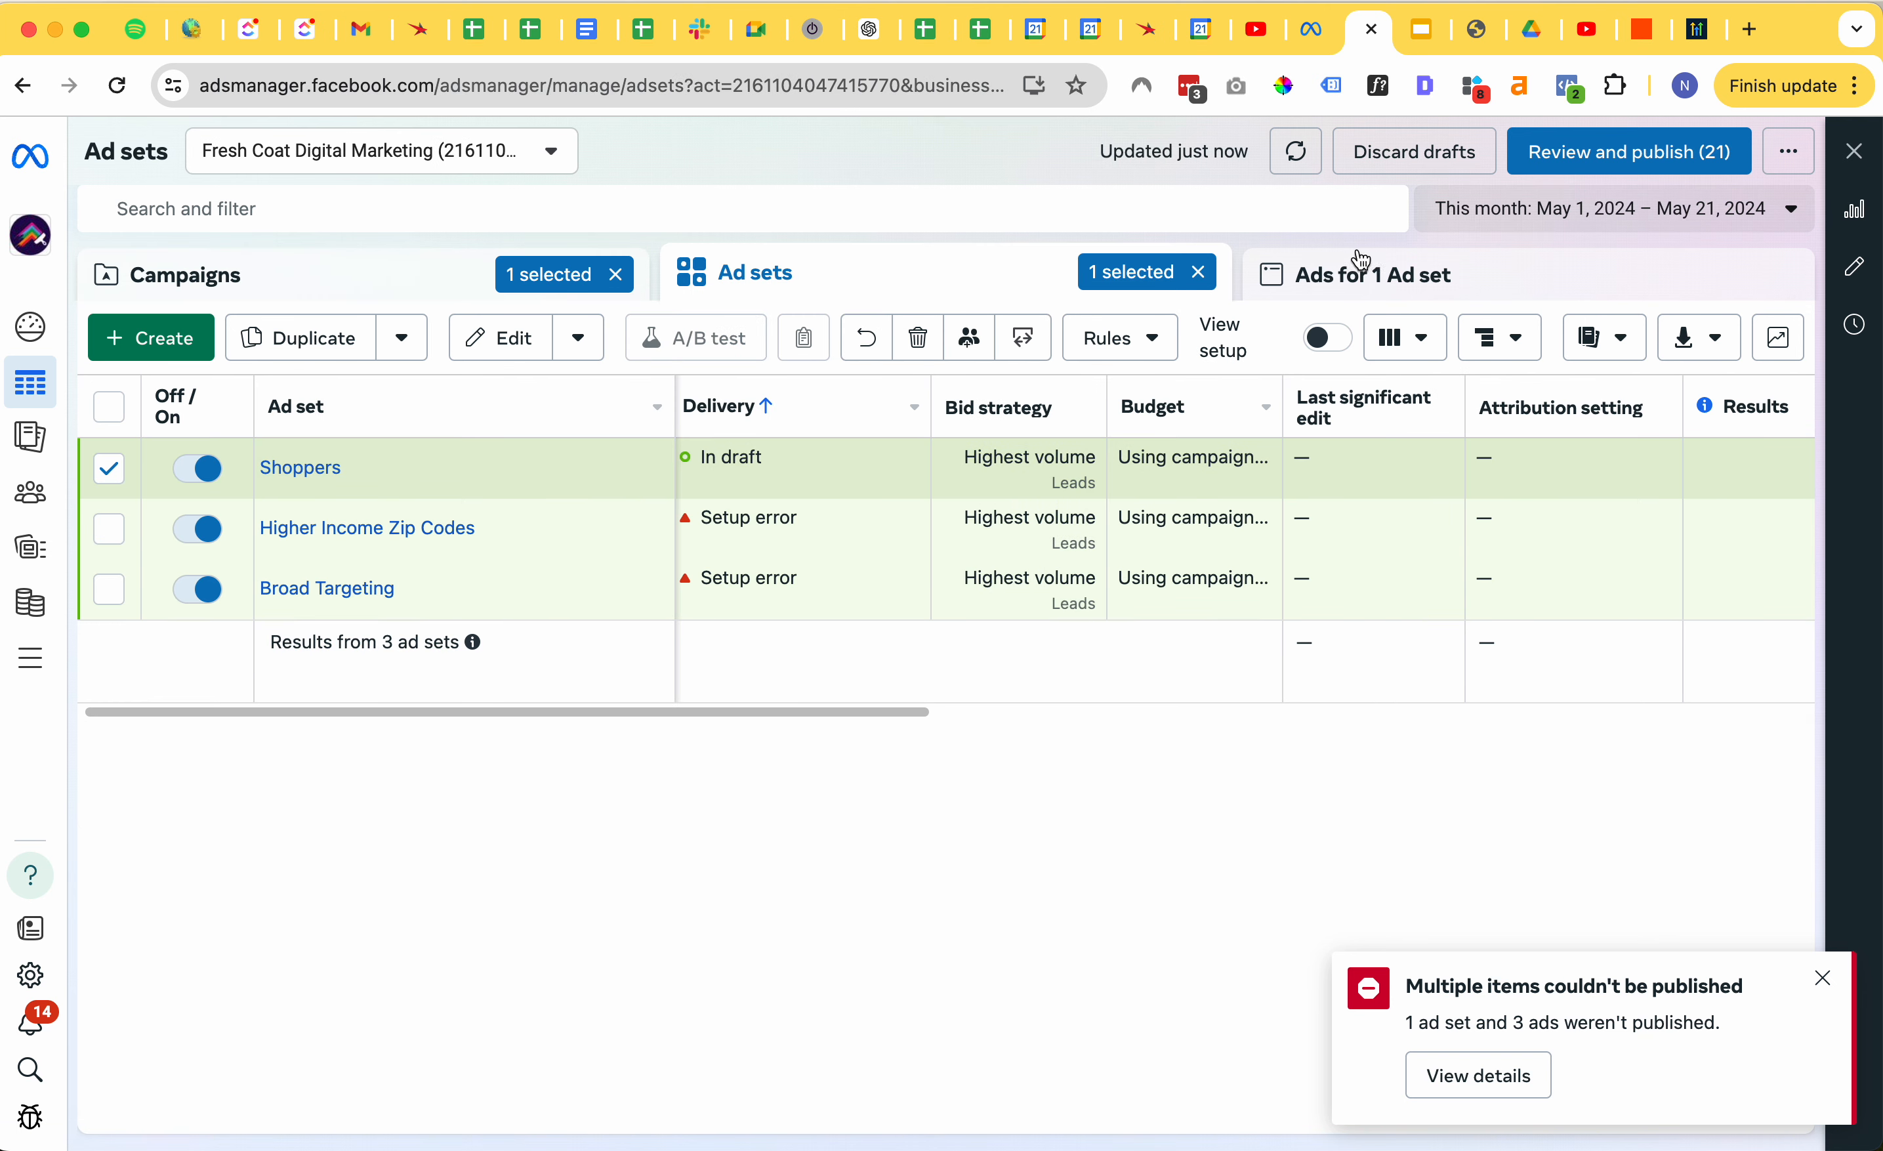
click(307, 468)
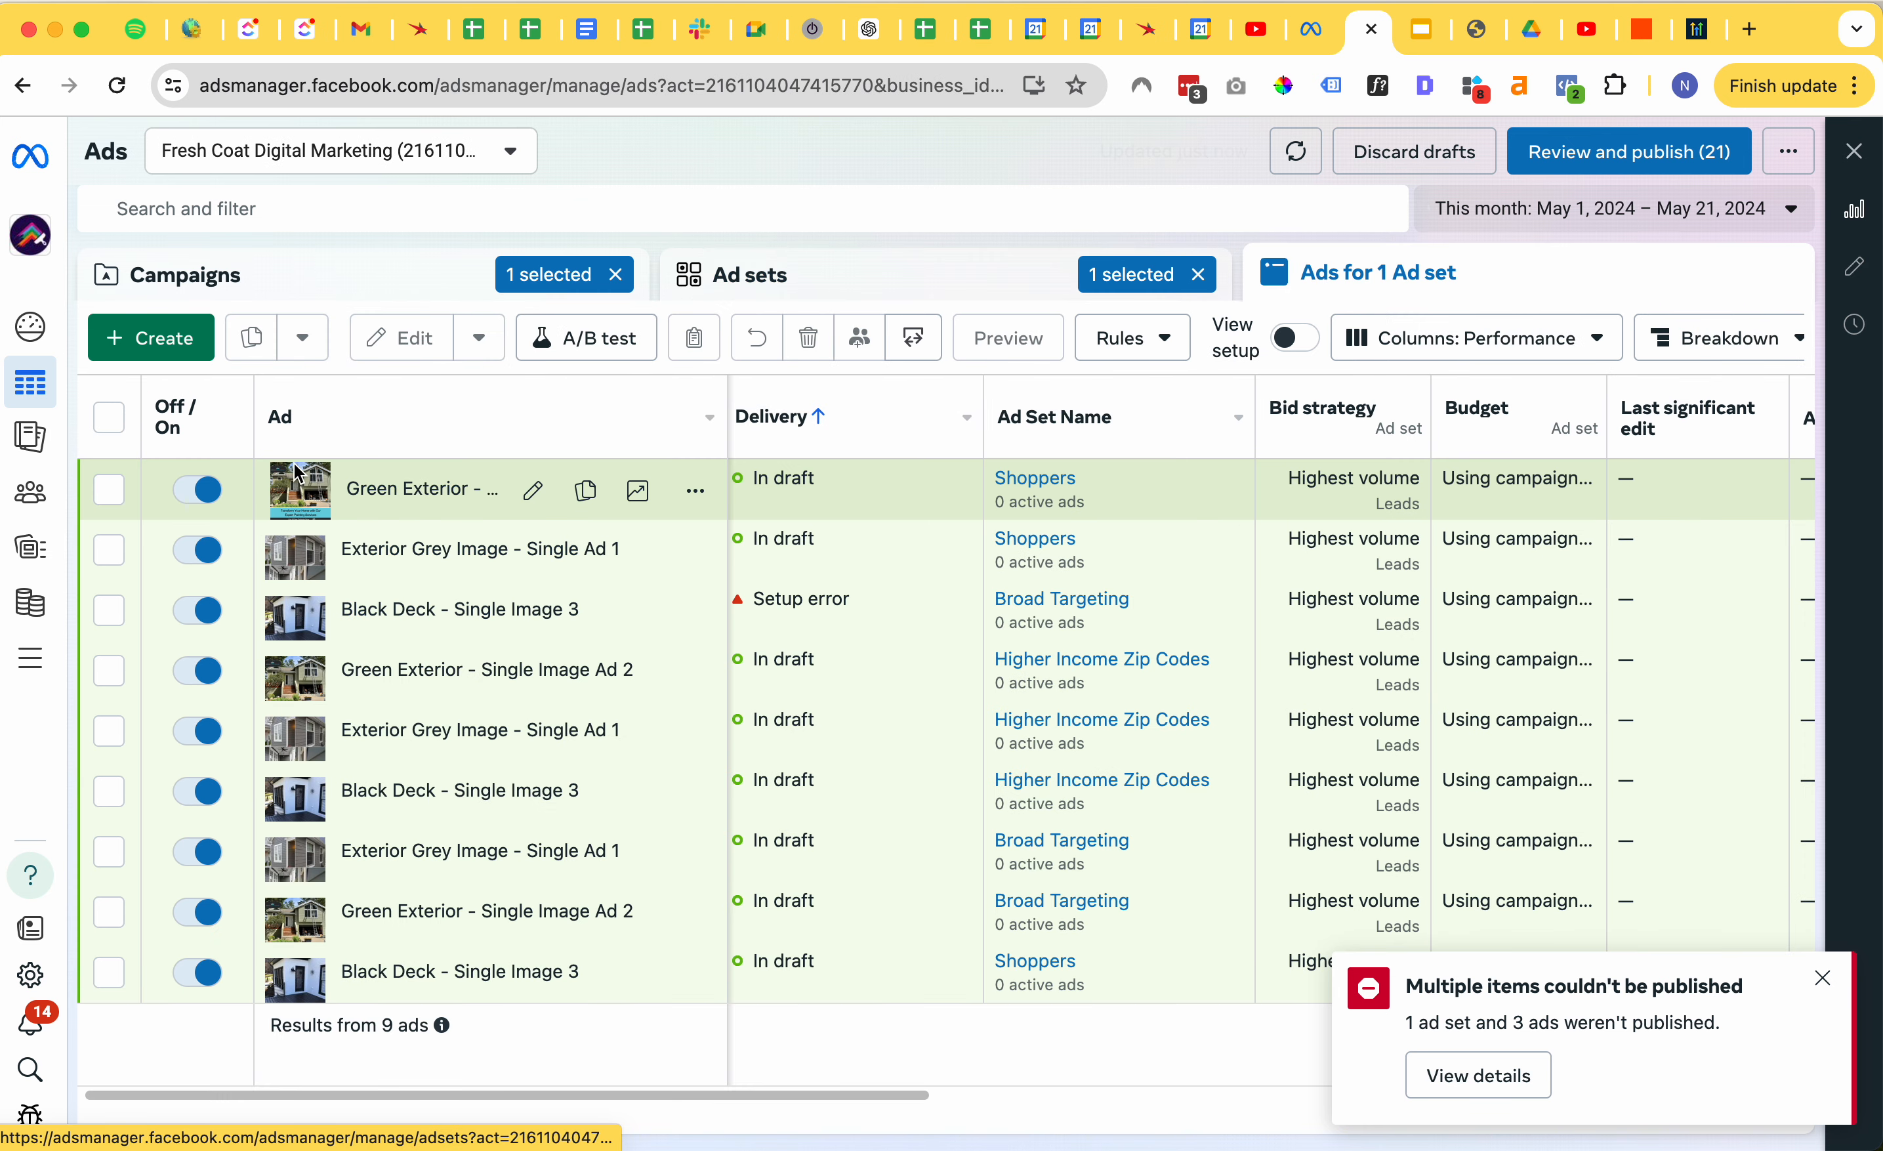
- Examine the ads' performance columns from results and reach through amount spent and end date, and dismiss the publishing error notification
scroll(1257, 533, right, 10)
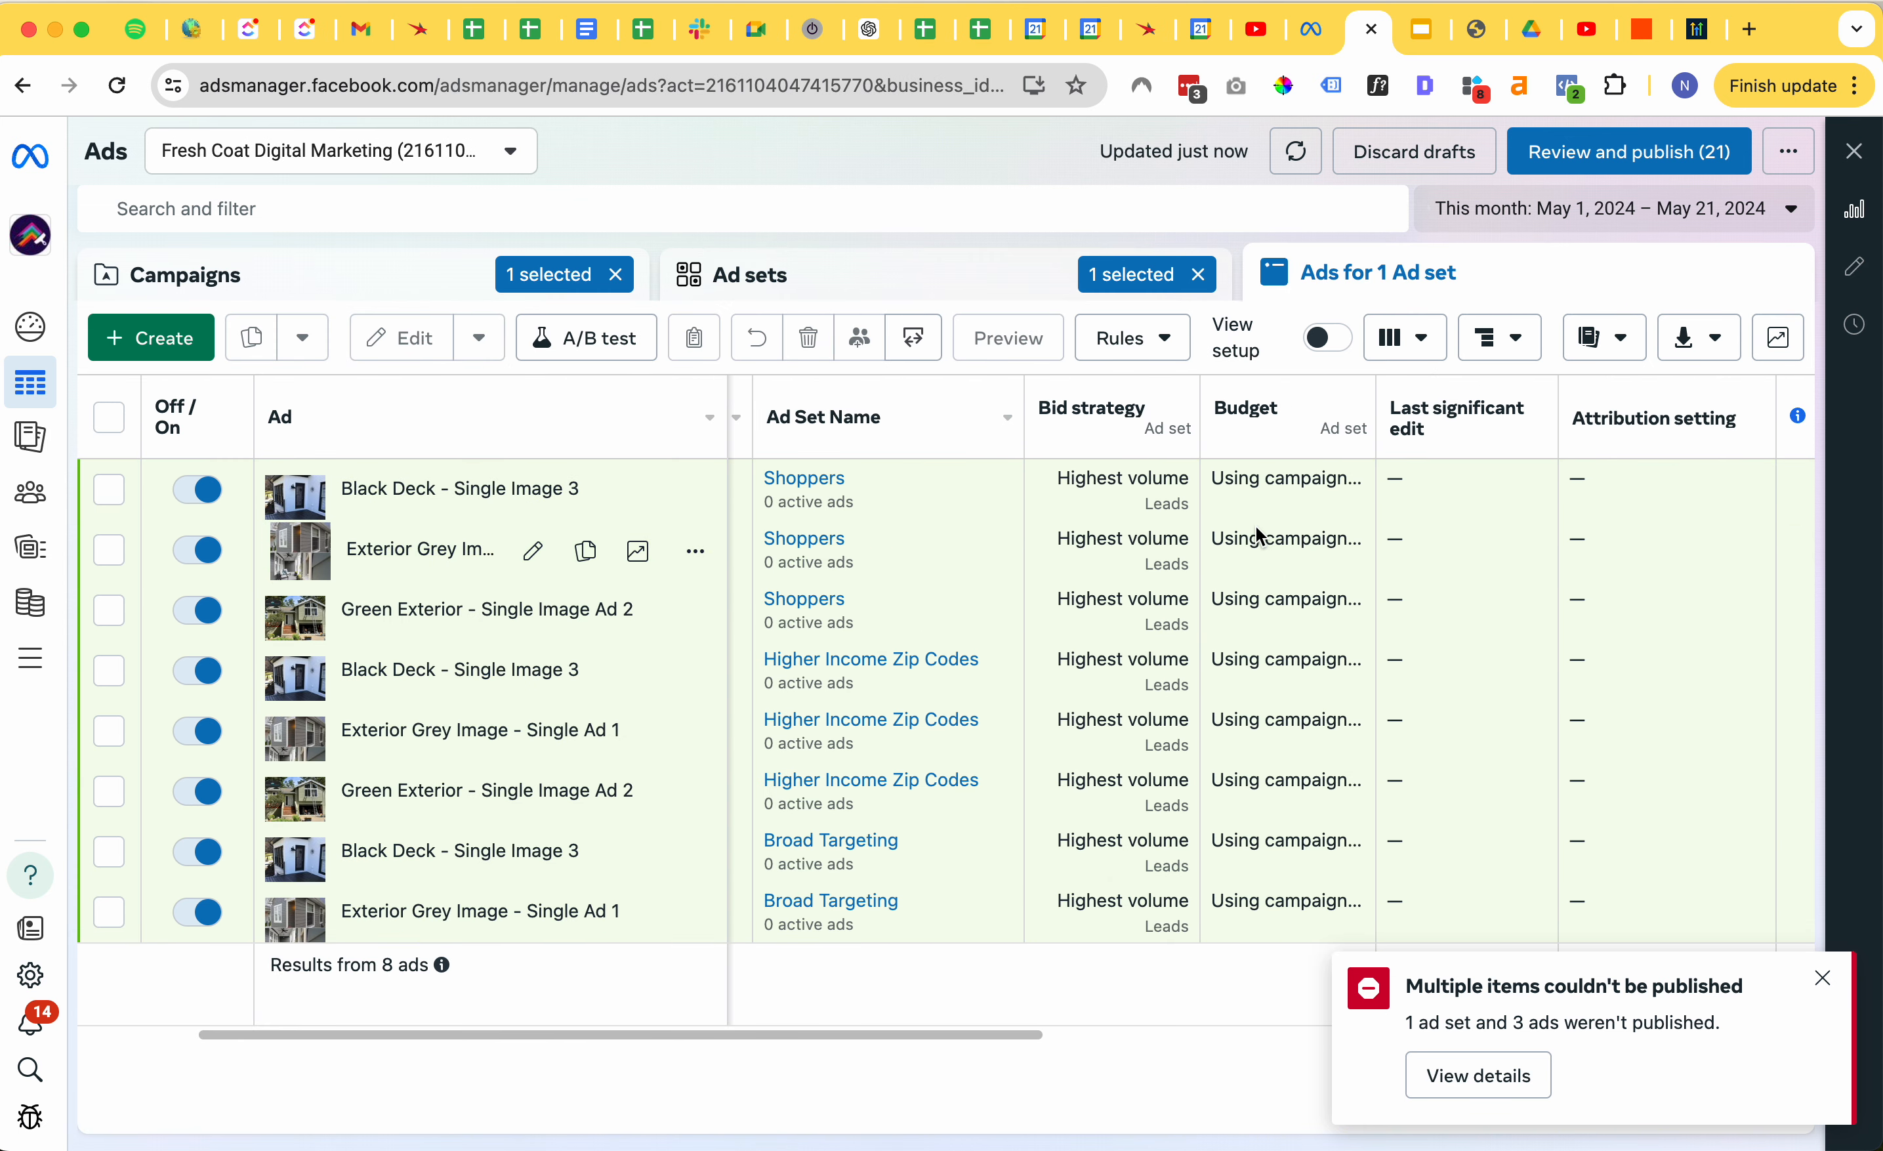
scroll(1254, 529, right, 5)
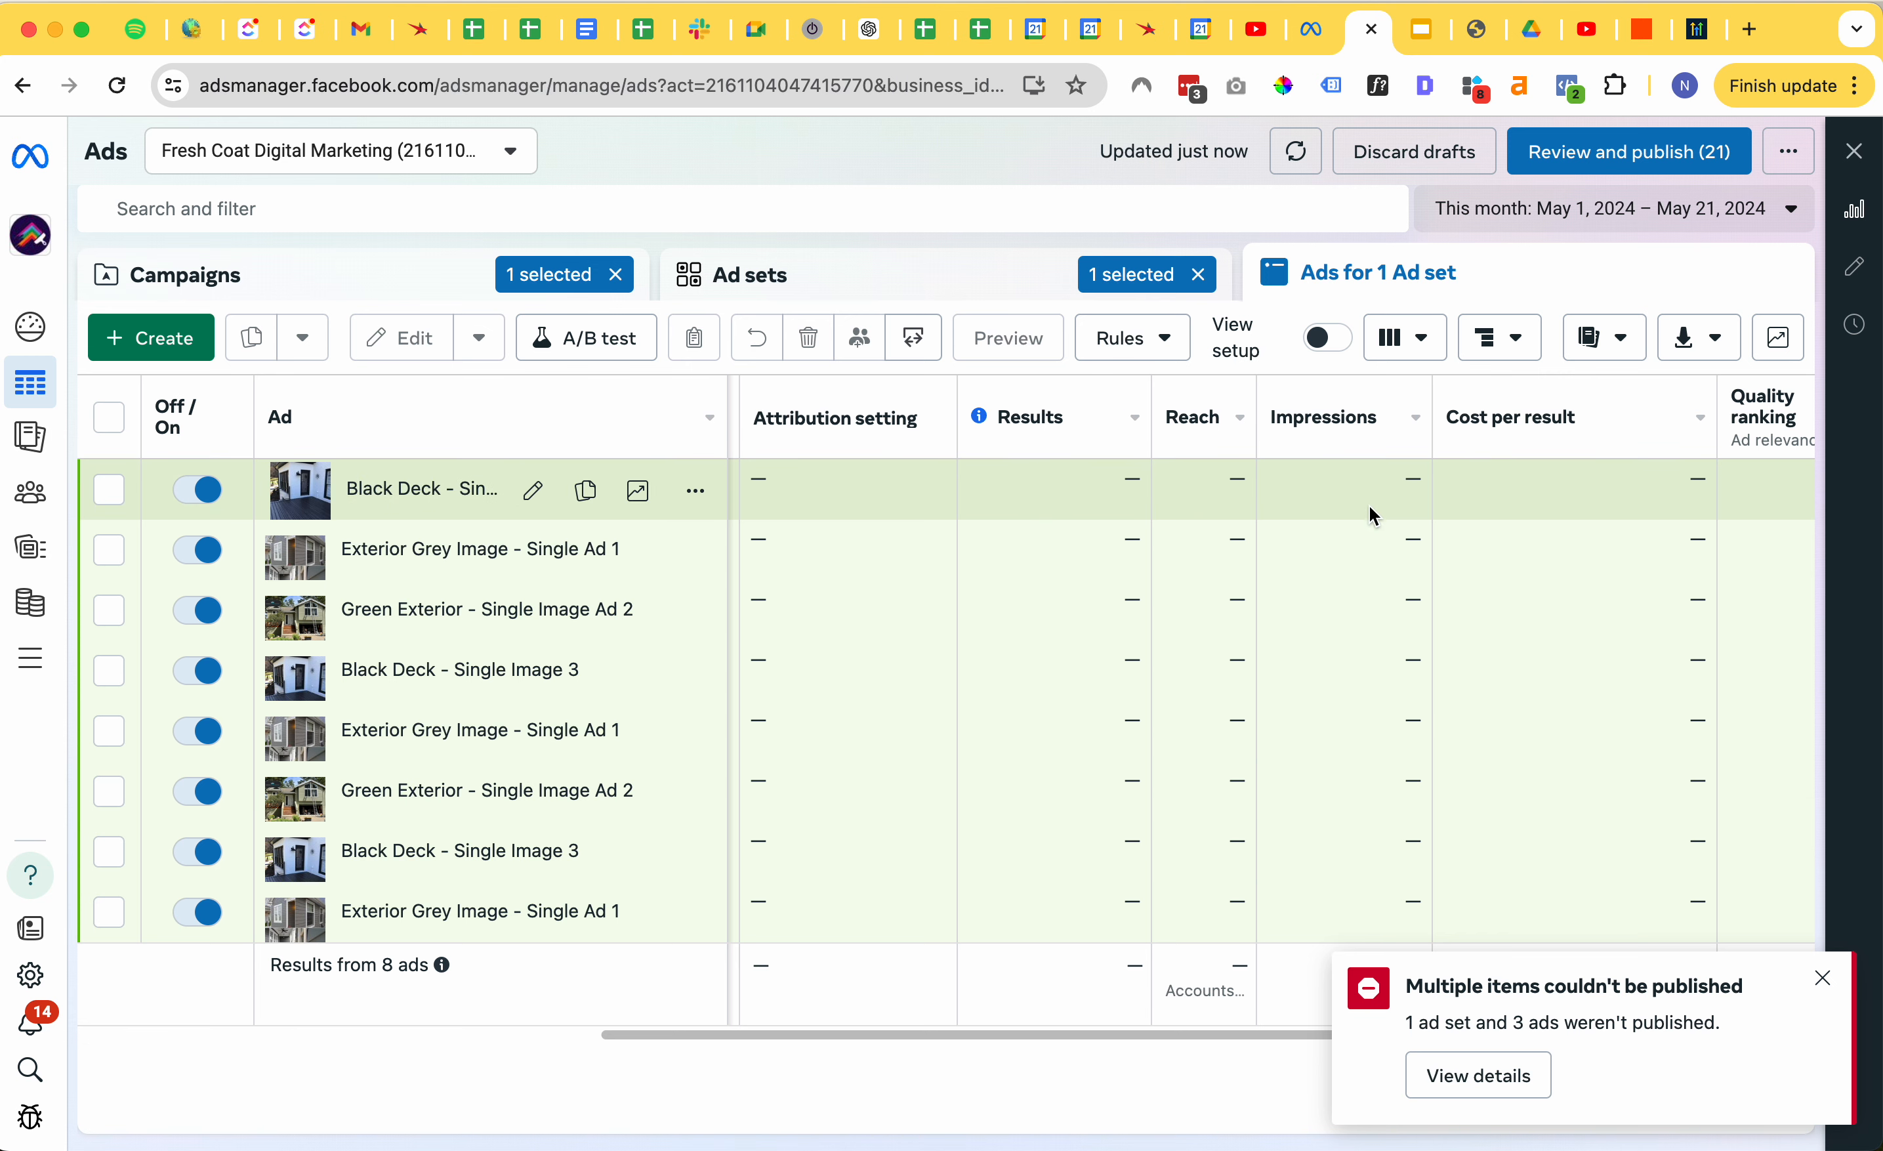
scroll(1307, 873, right, 5)
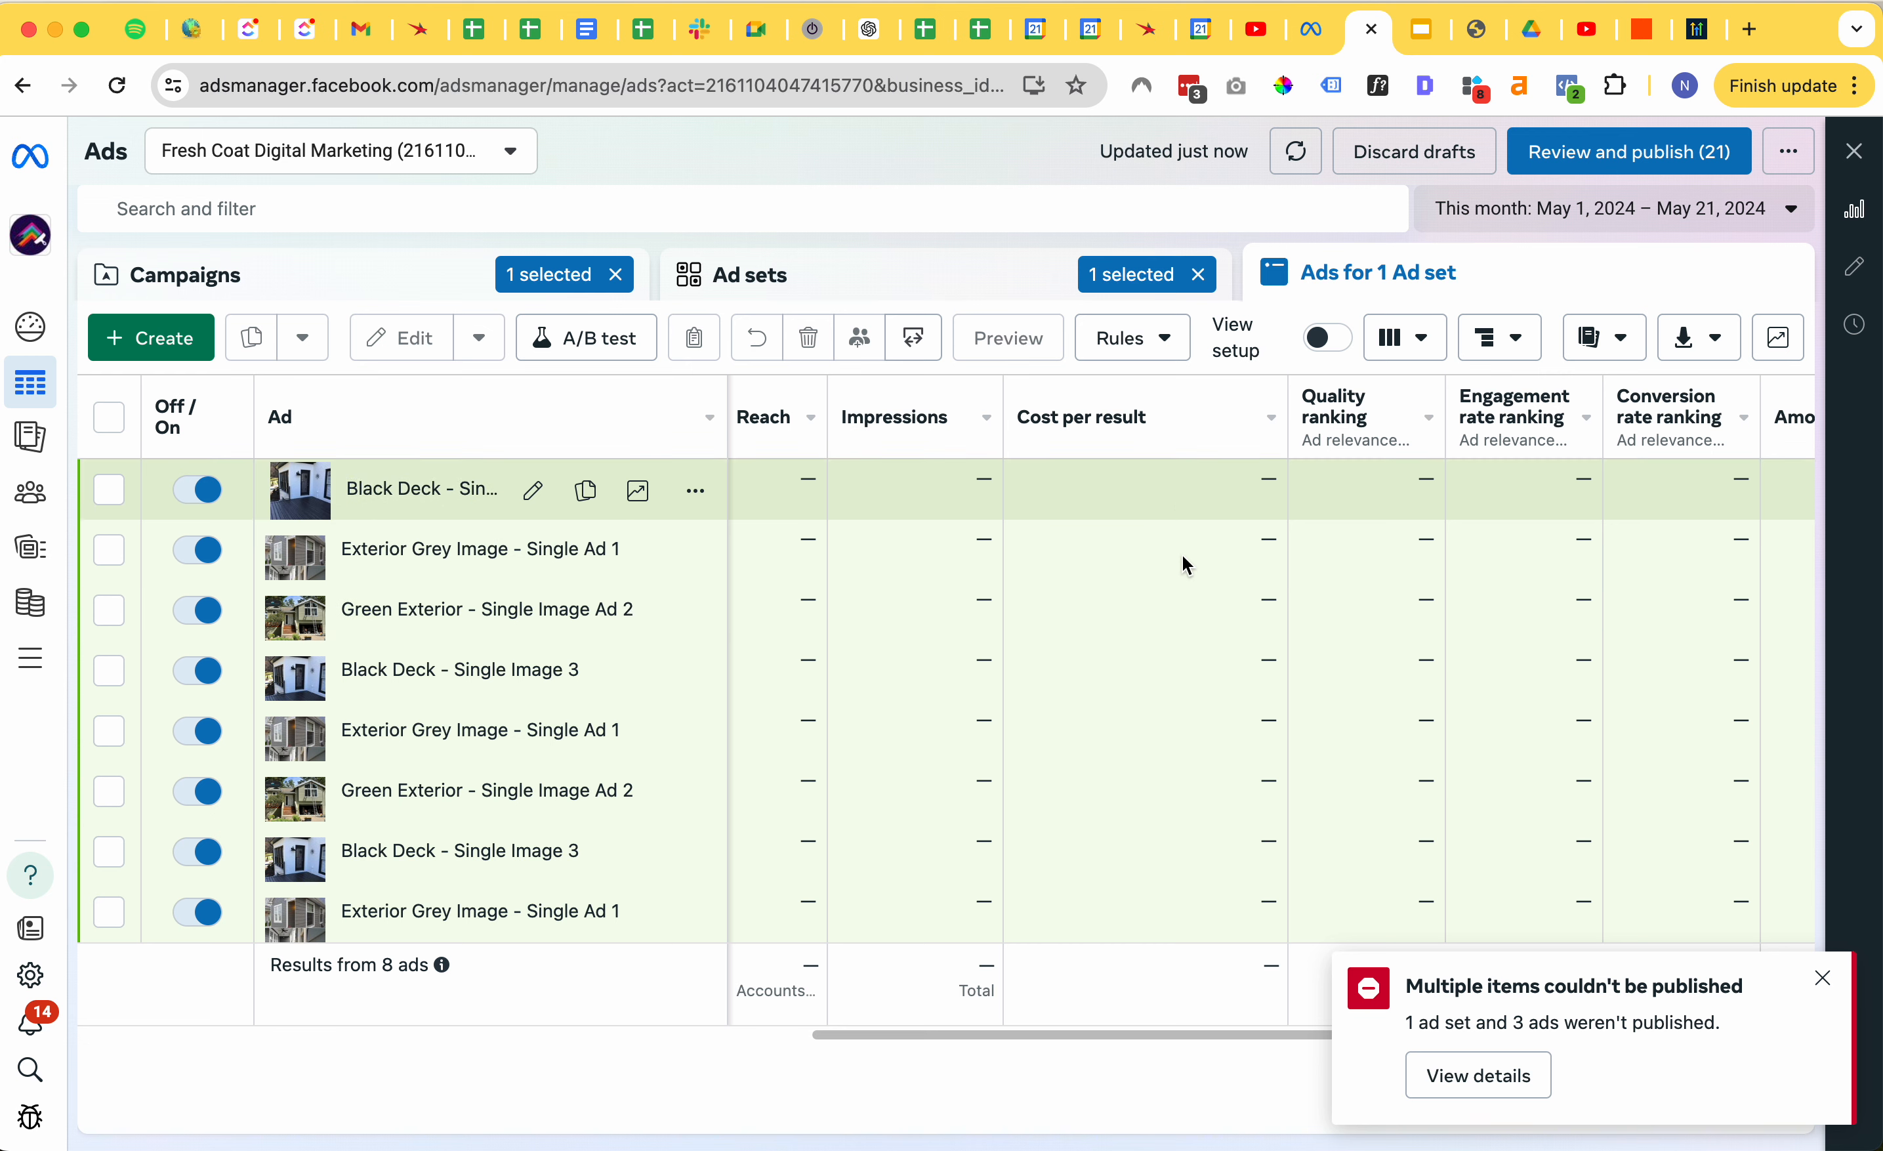
scroll(1178, 900, right, 5)
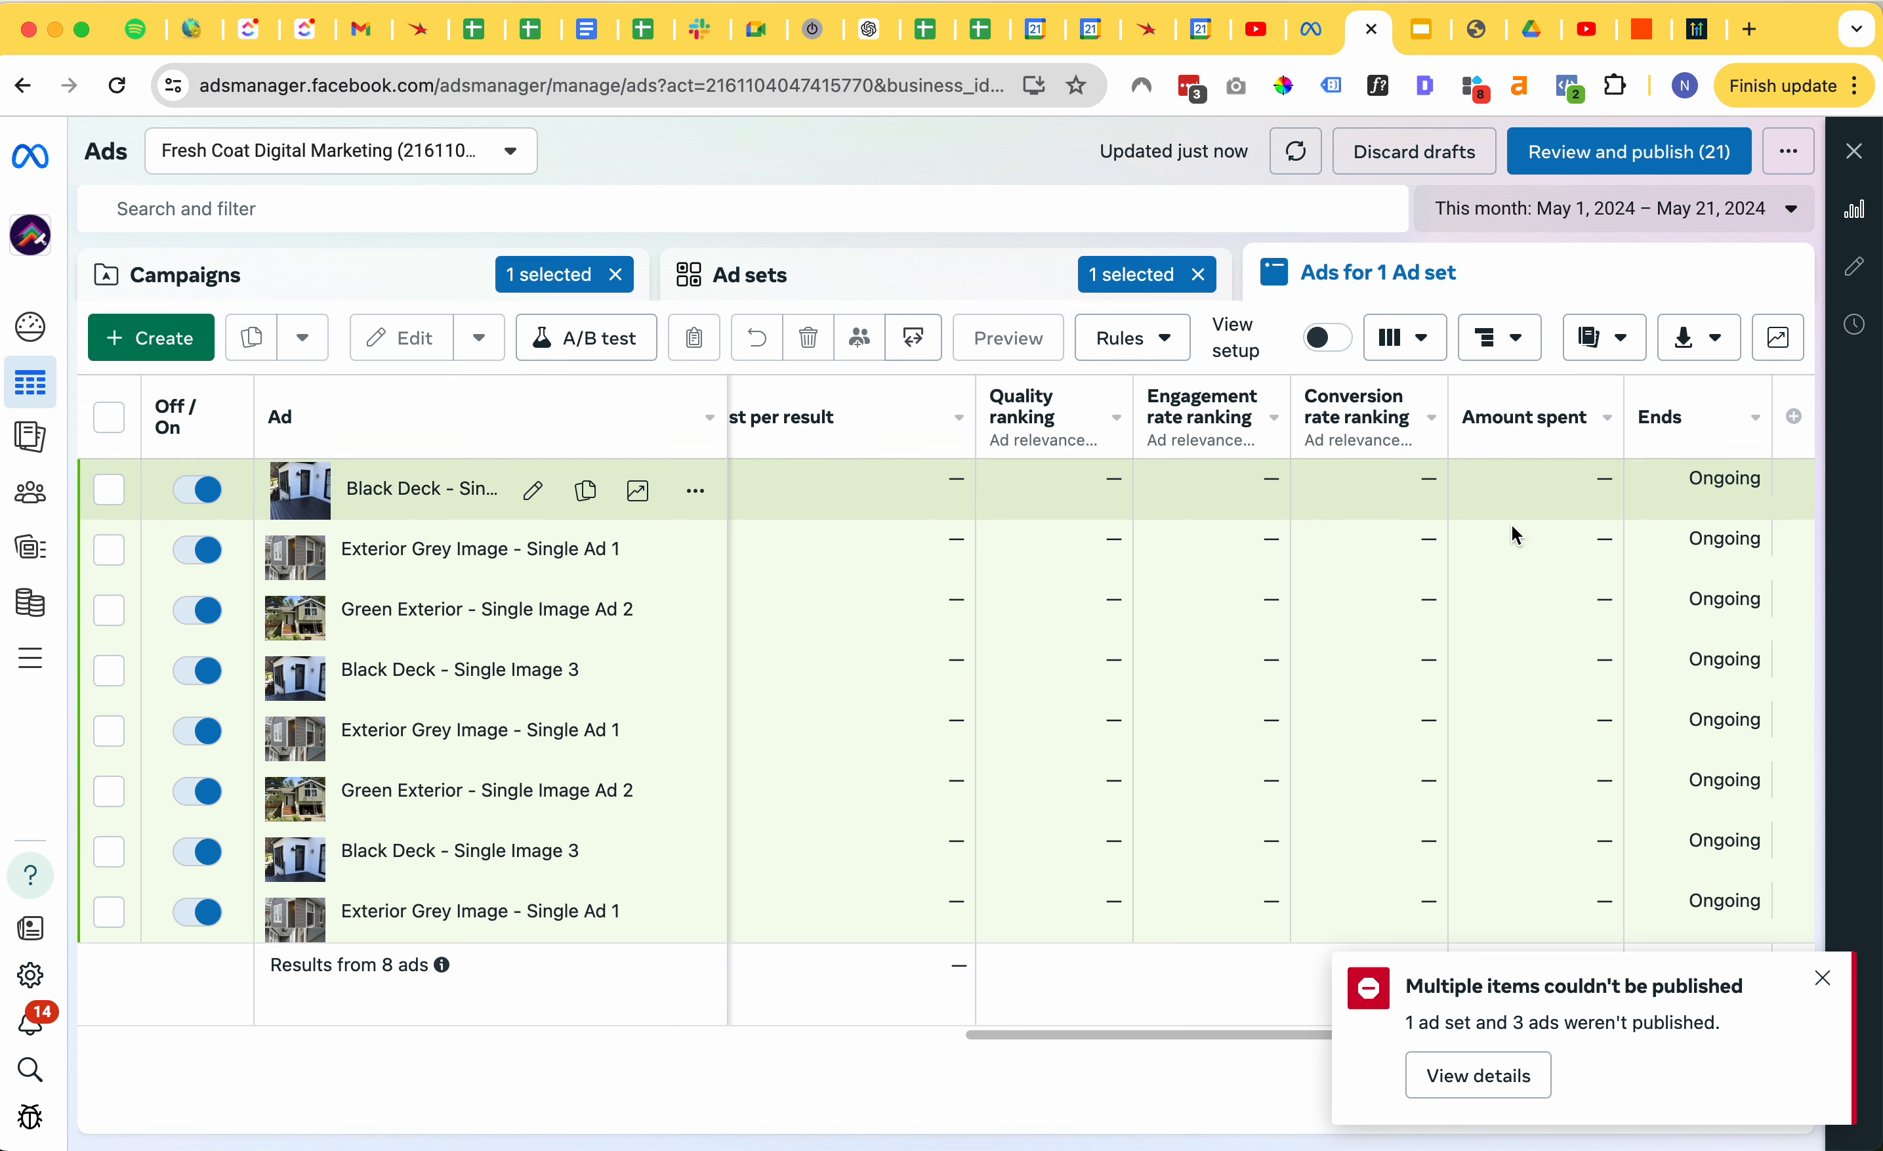
click(1821, 982)
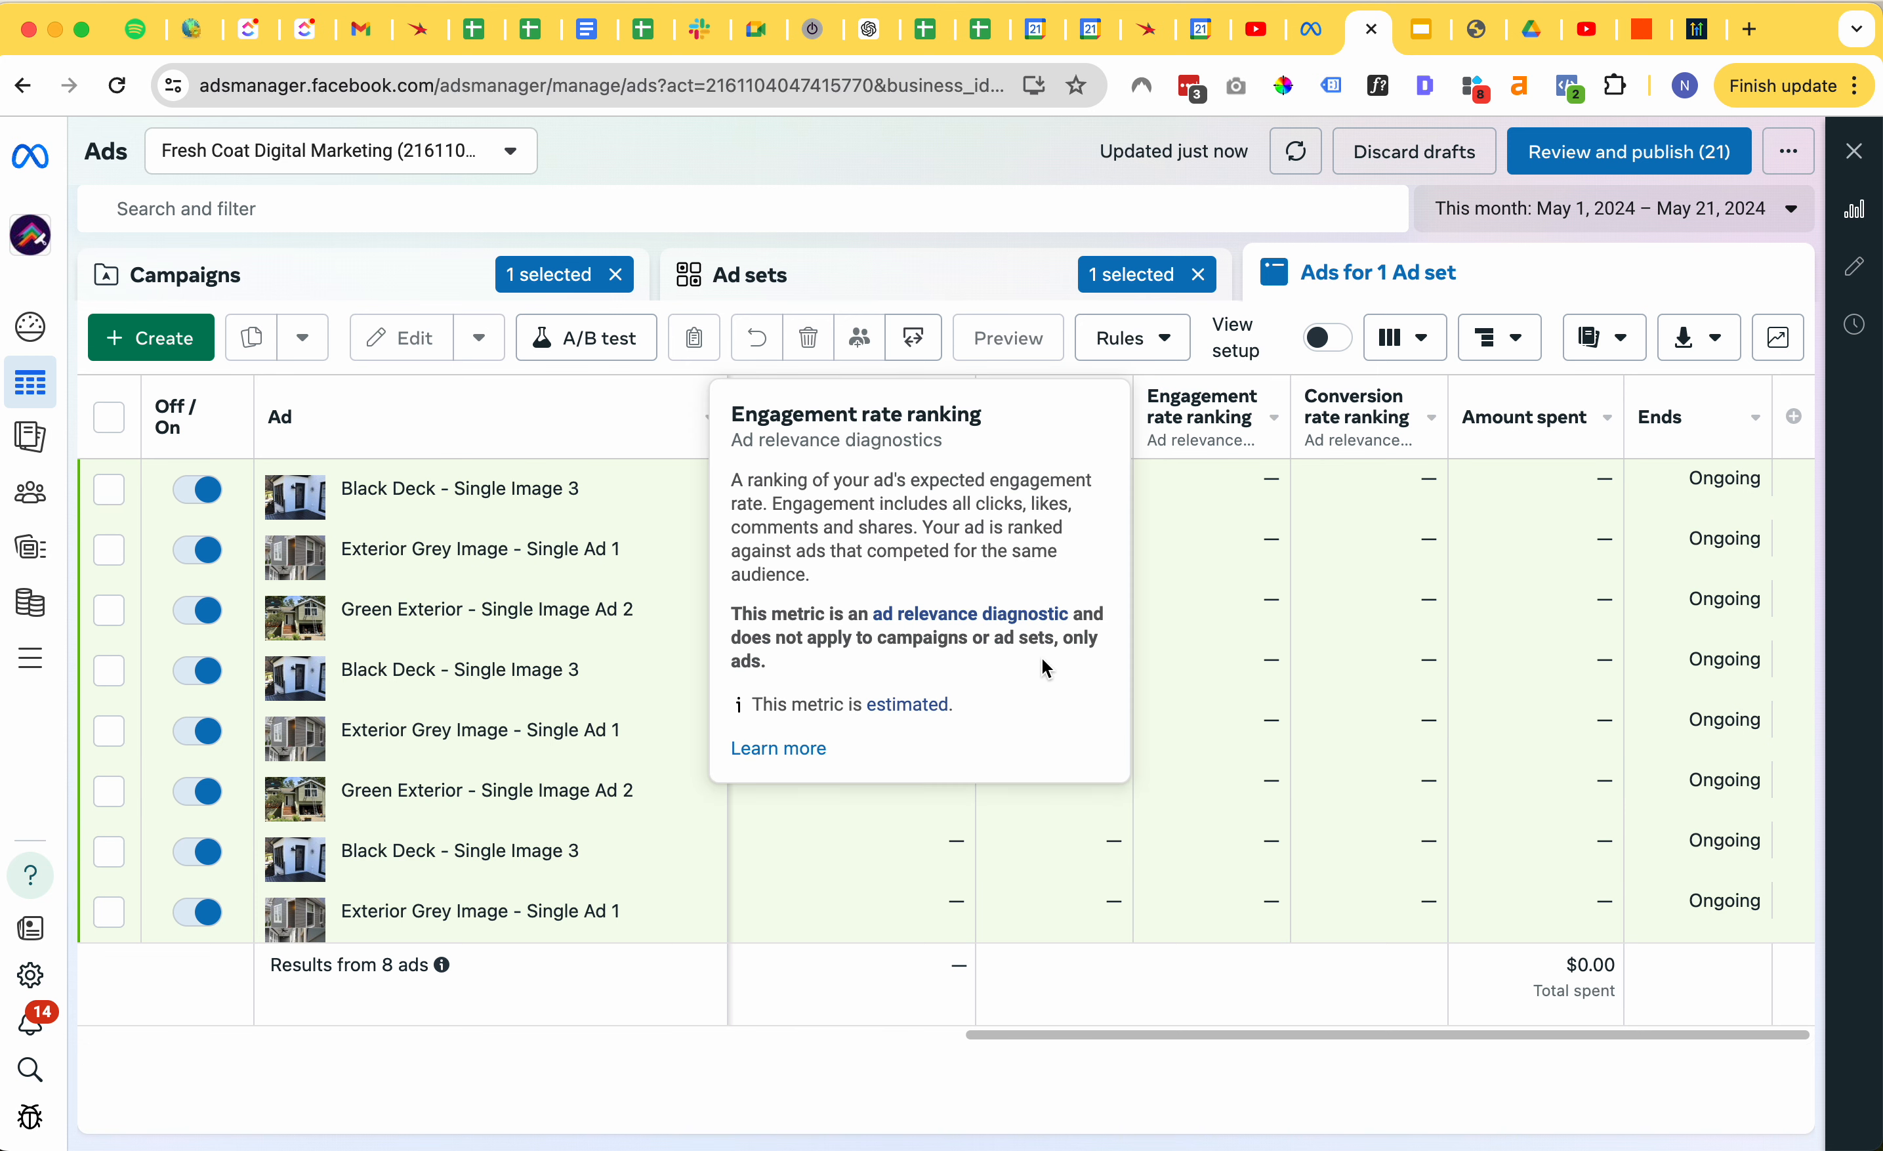
- Recheck the ads' results, cost per result and relevance ranking columns, and return to the campaign list
scroll(1331, 665, left, 5)
scroll(1063, 672, left, 1)
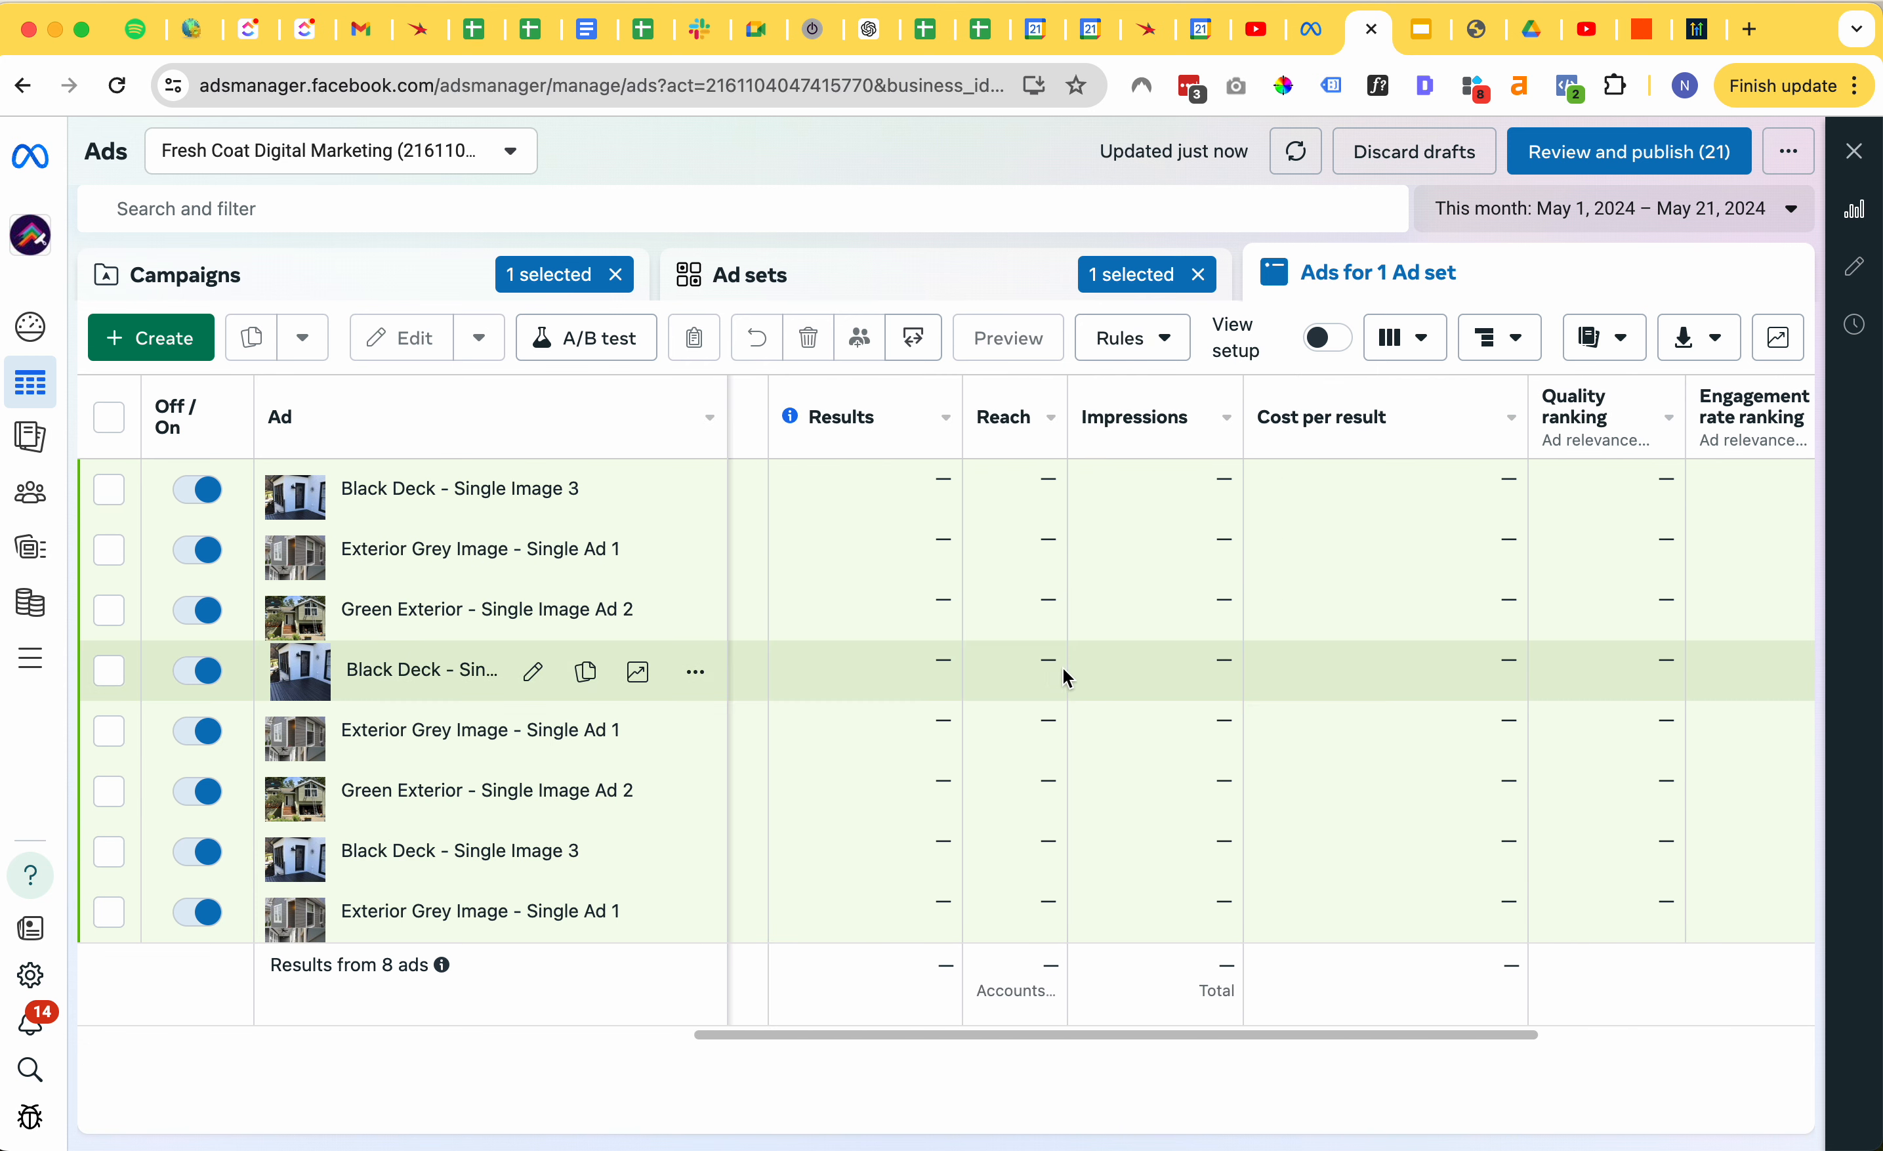
scroll(992, 670, right, 5)
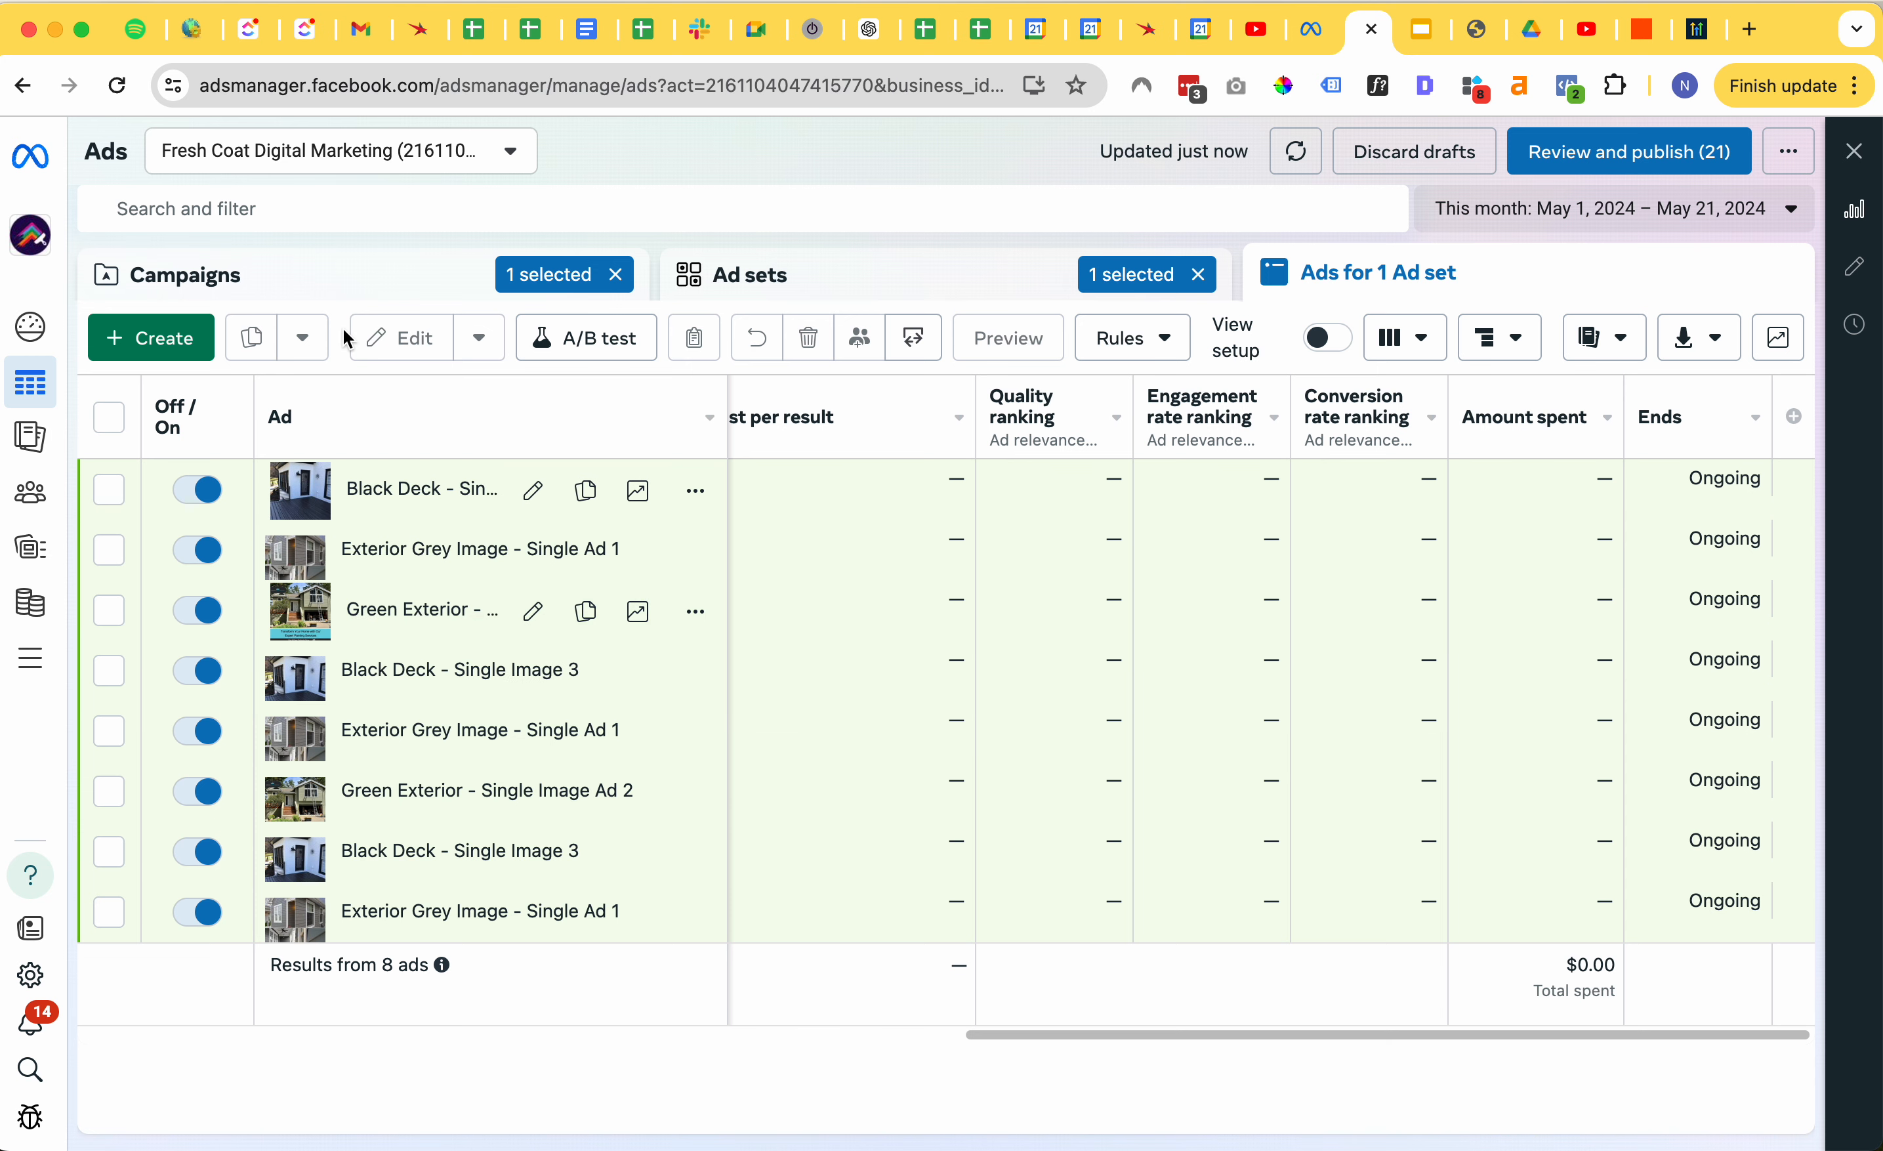
click(333, 272)
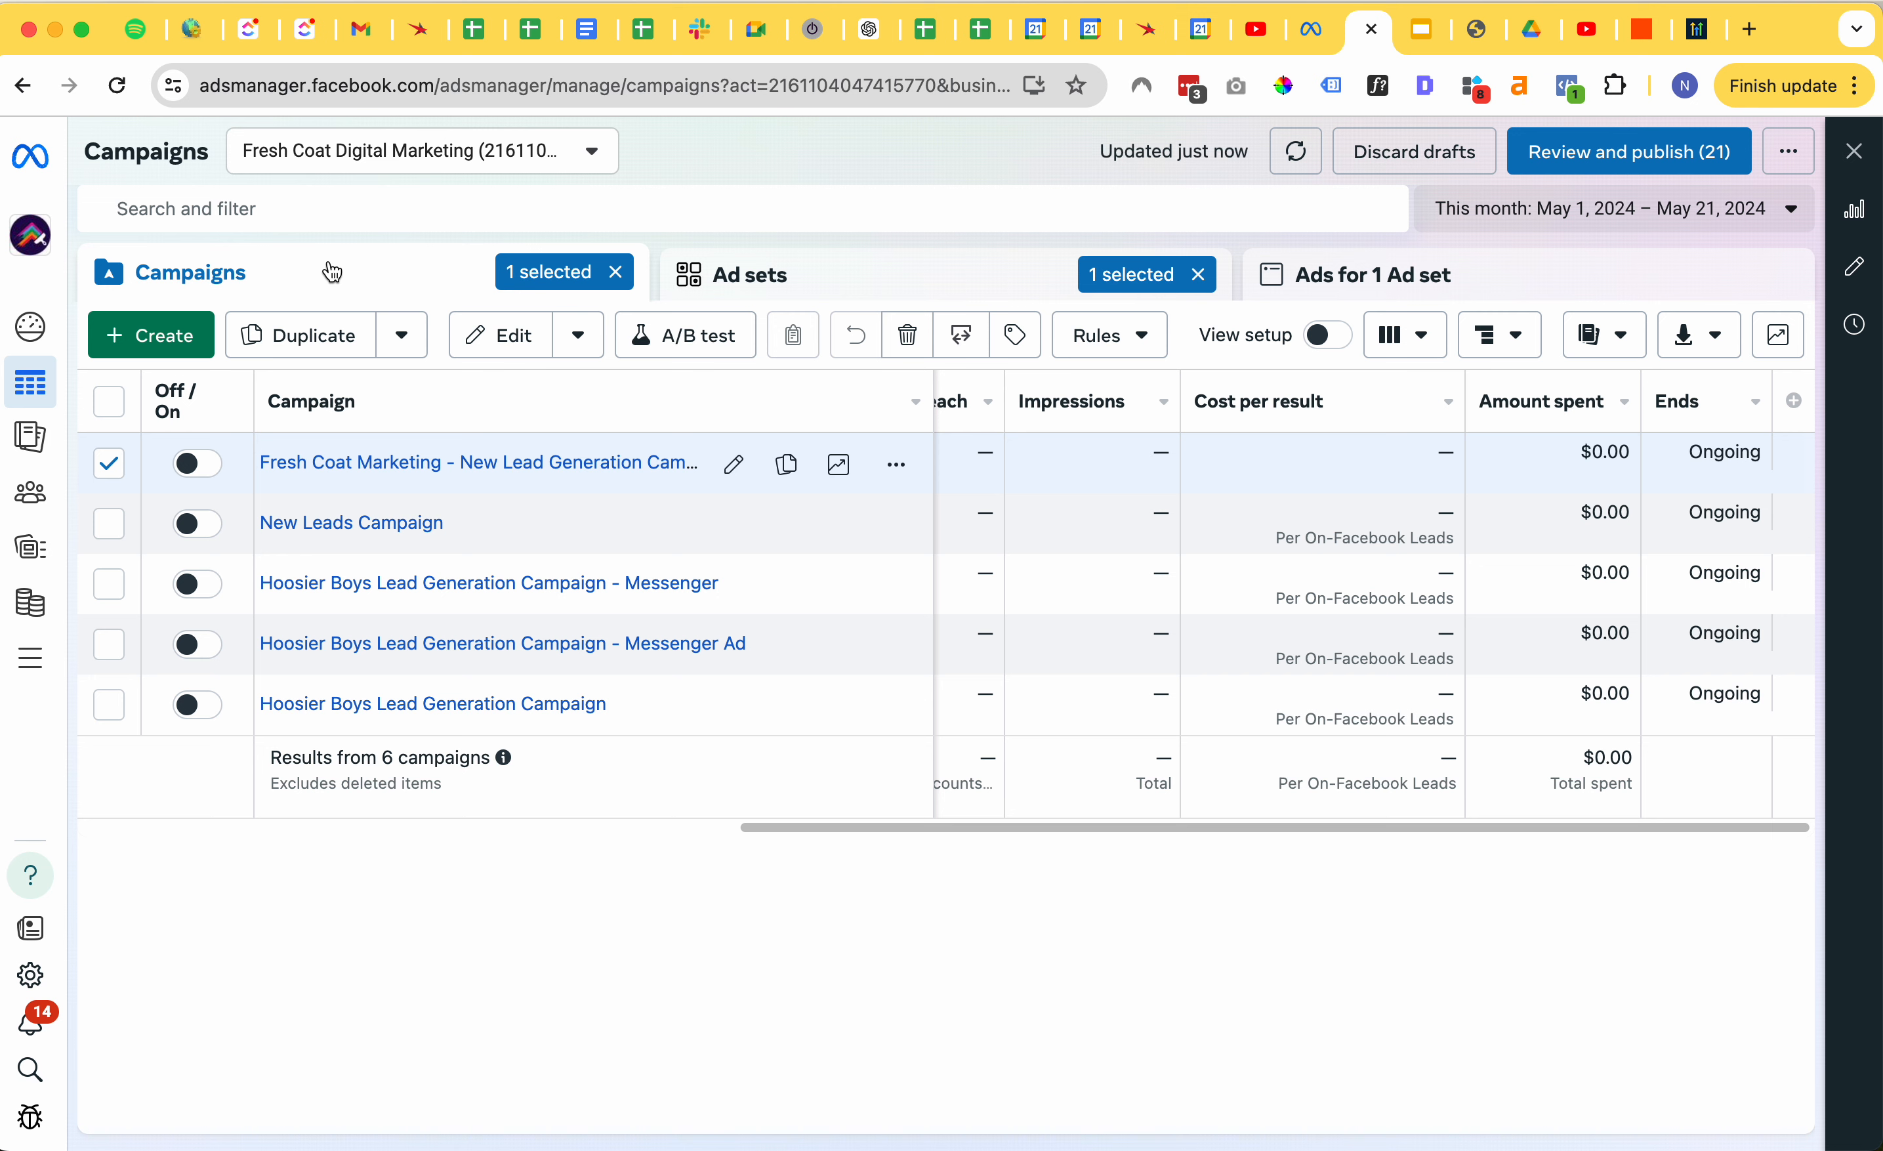